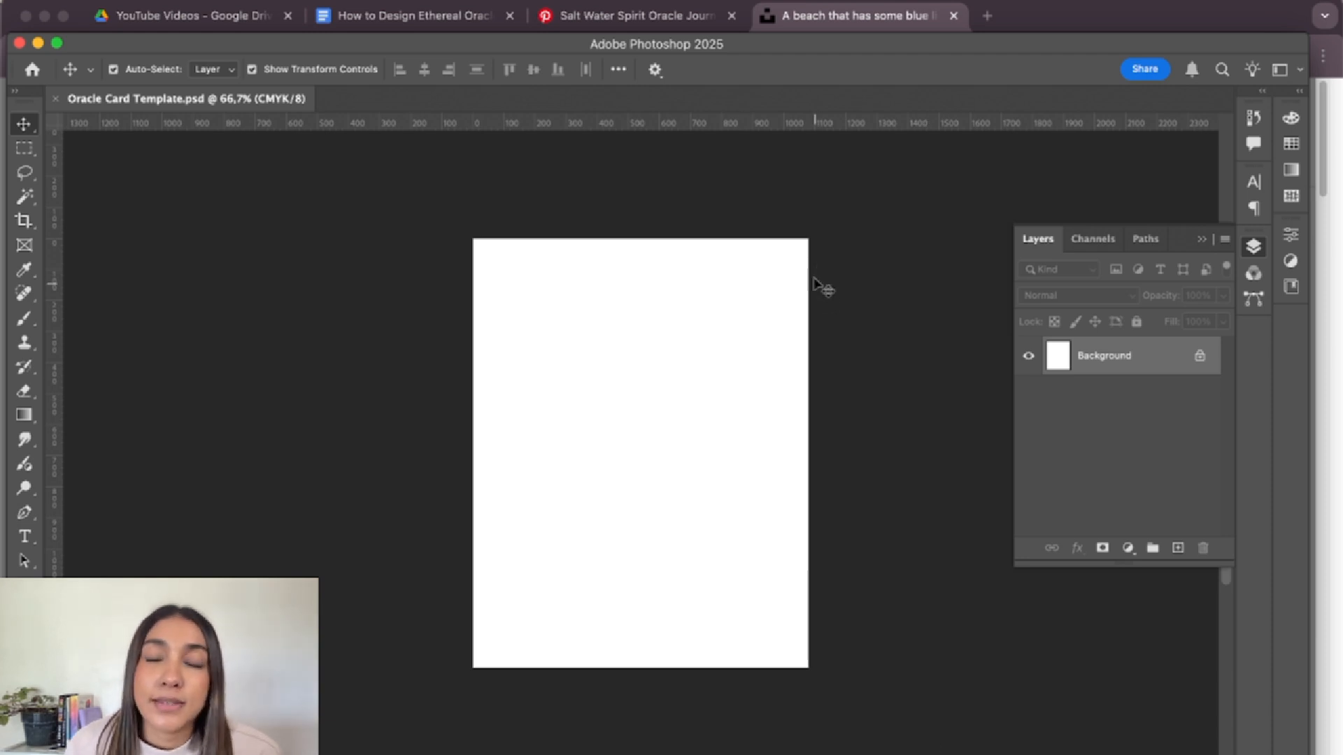
- Switch to the Pinterest page in the browser, browse the ethereal oracle card inspiration, and open the mirrored blue herons pin
click(1205, 240)
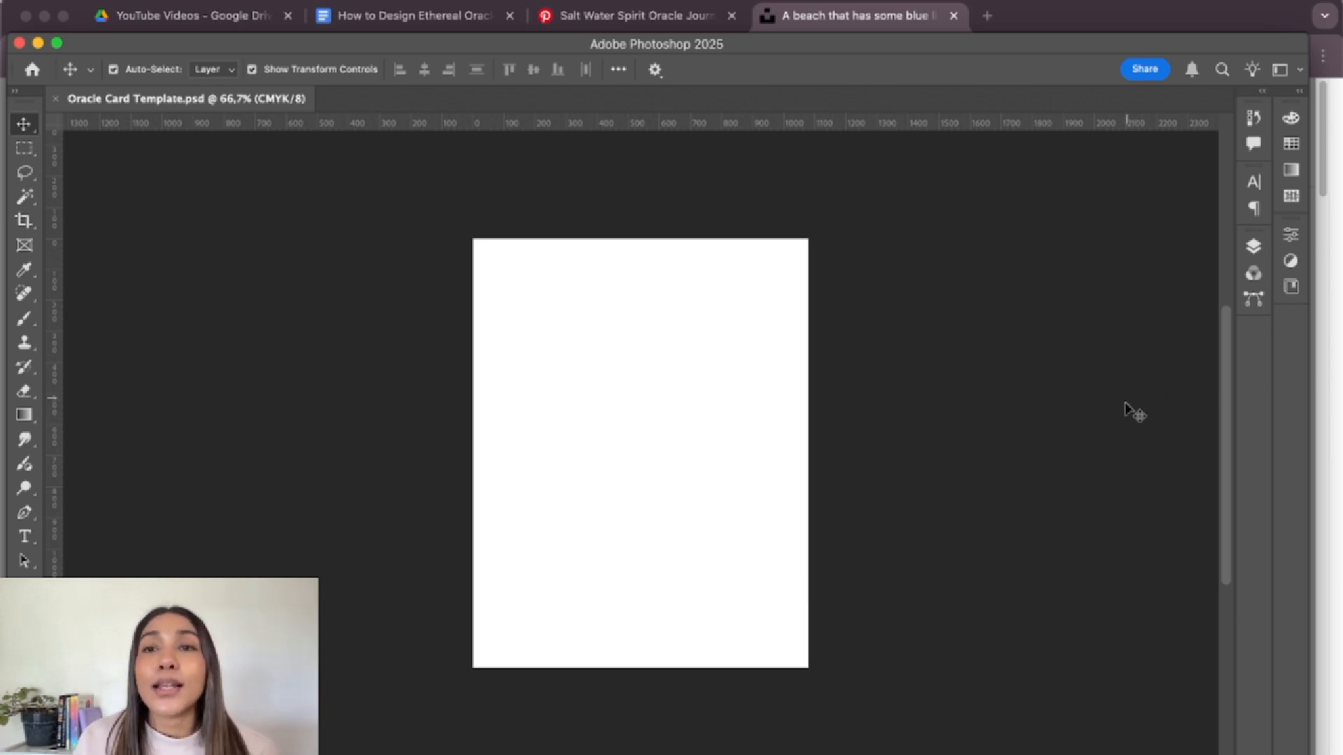
click(640, 21)
click(650, 15)
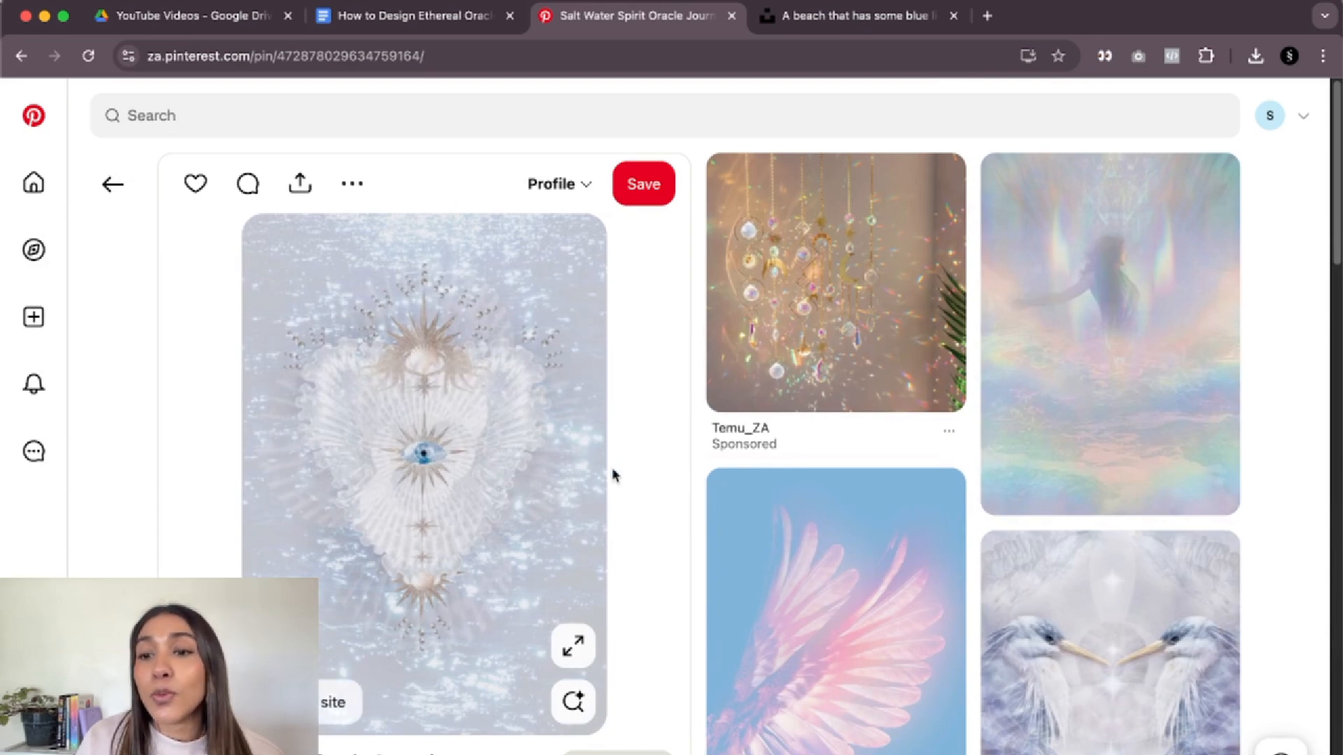
scroll(475, 498, down, 4)
scroll(168, 473, down, 7)
scroll(180, 474, up, 10)
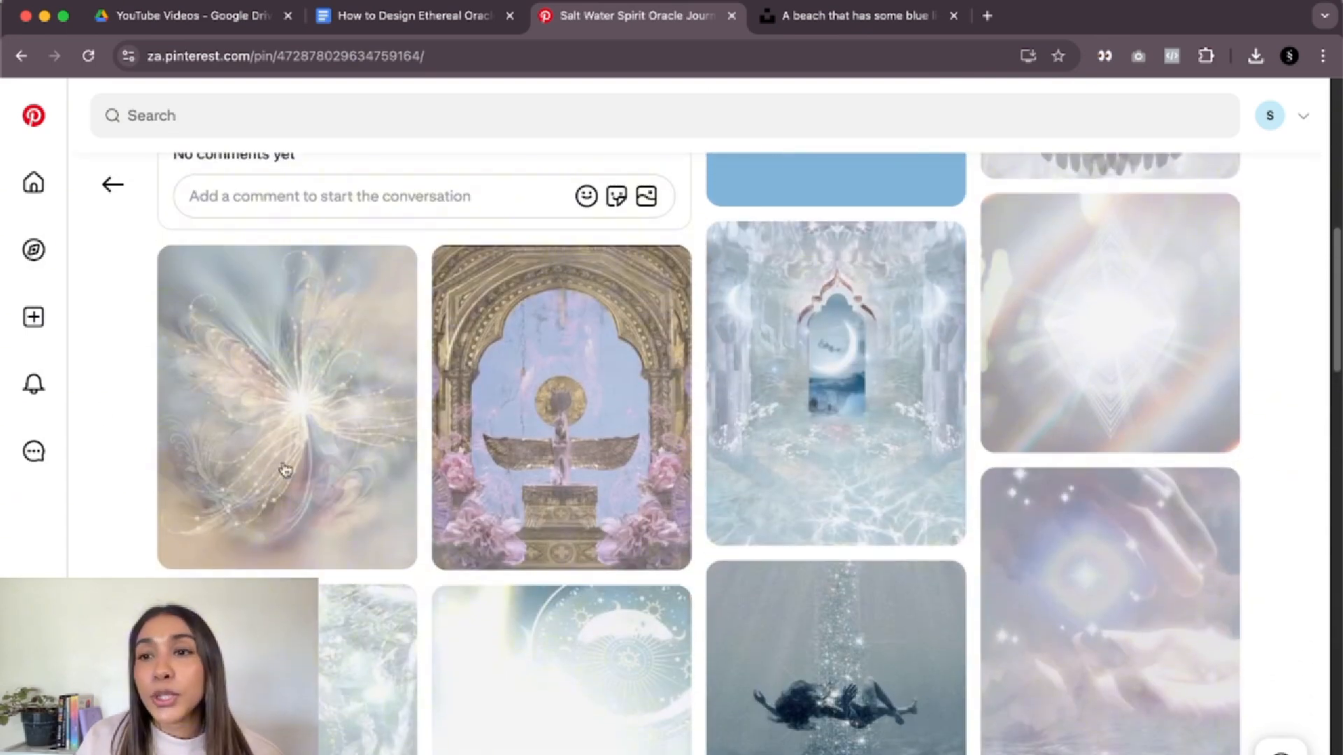
scroll(359, 470, down, 5)
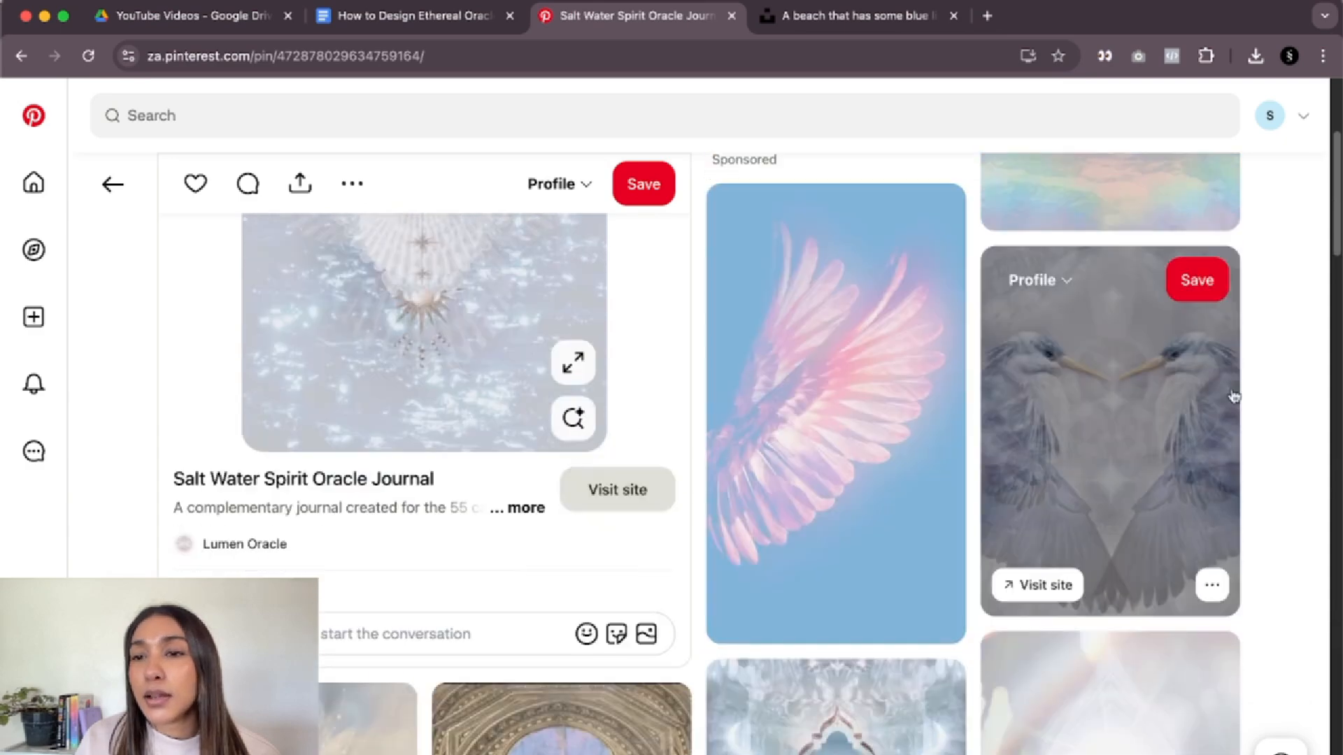
click(1147, 421)
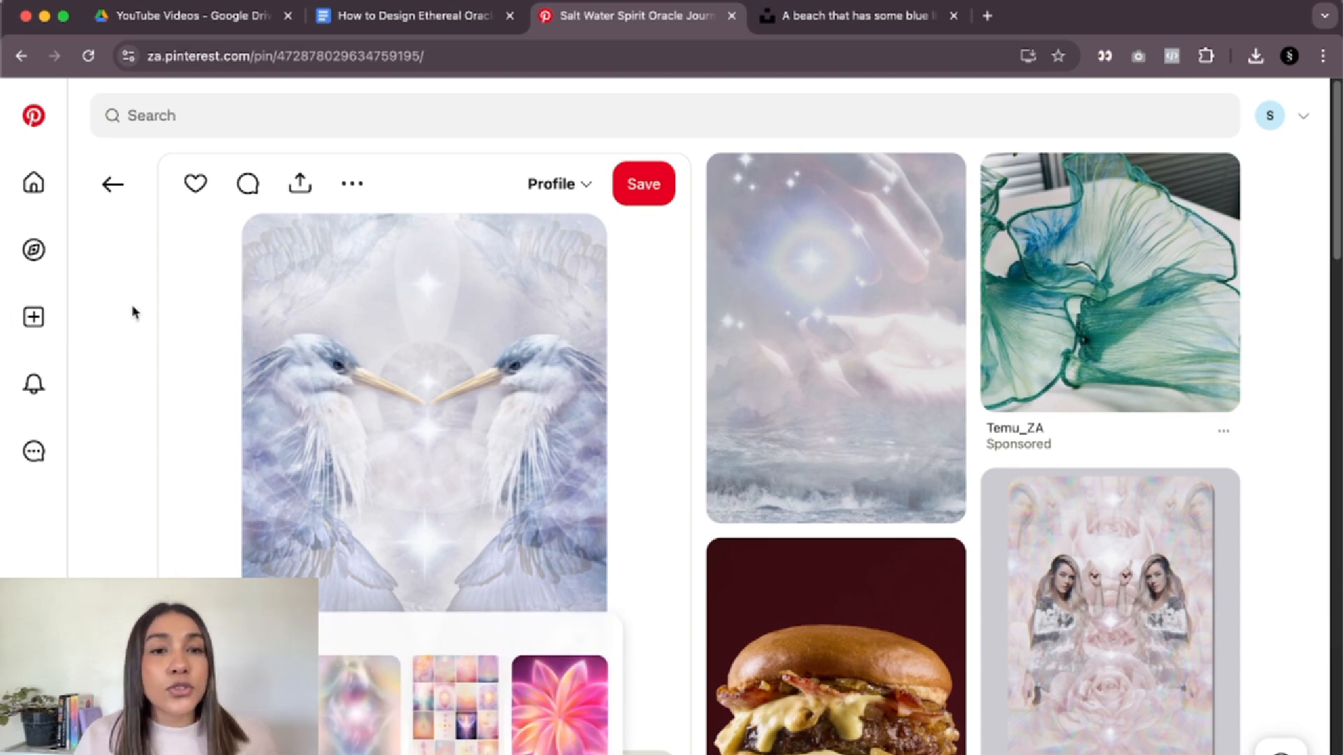
- Capture a screenshot of the mirrored herons artwork for use as a colour reference
scroll(671, 350, down, 4)
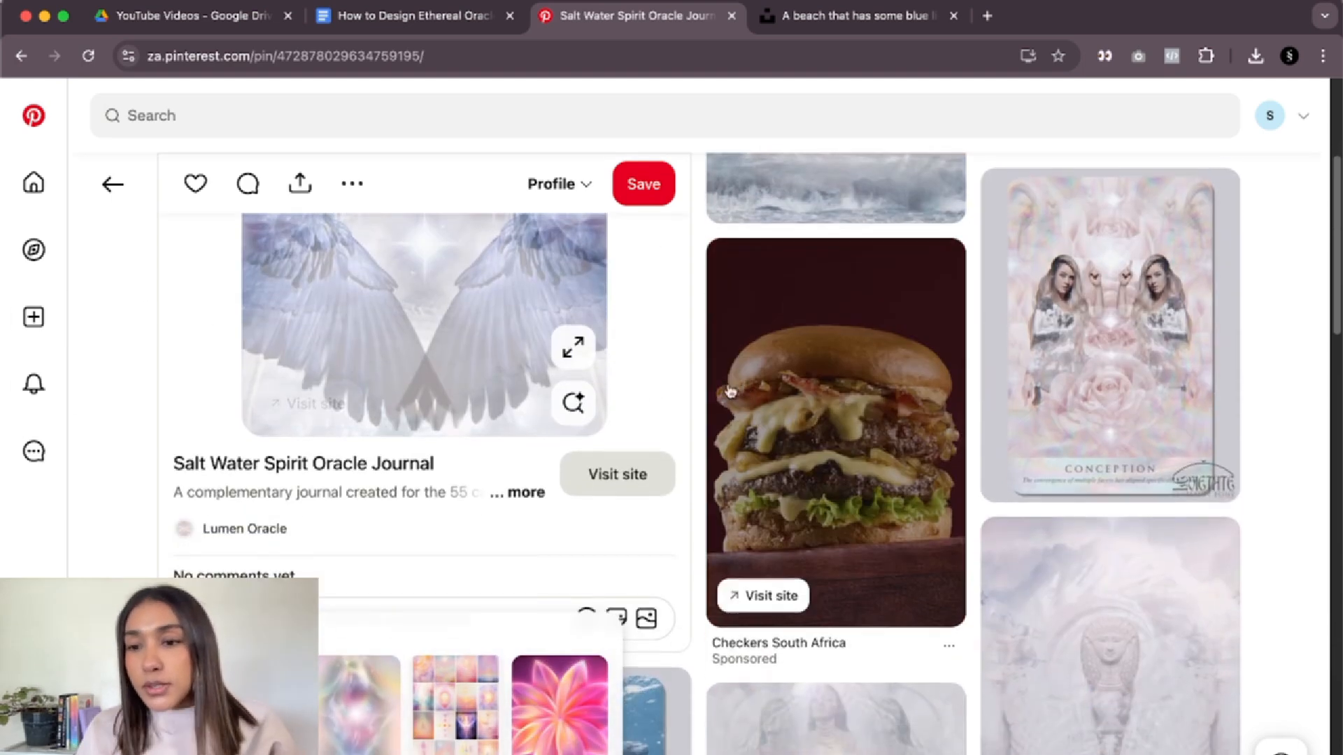
scroll(616, 391, up, 4)
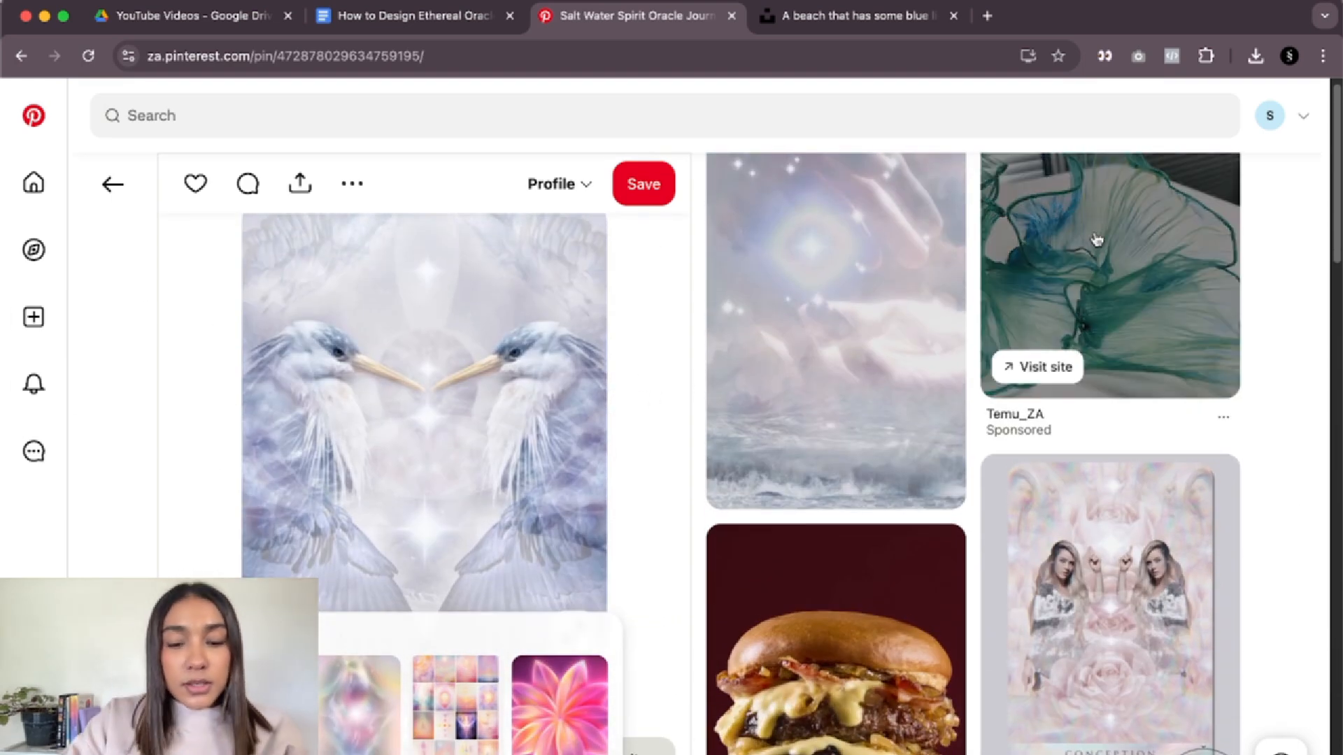
key(shift+super+3)
drag(251, 227, 607, 610)
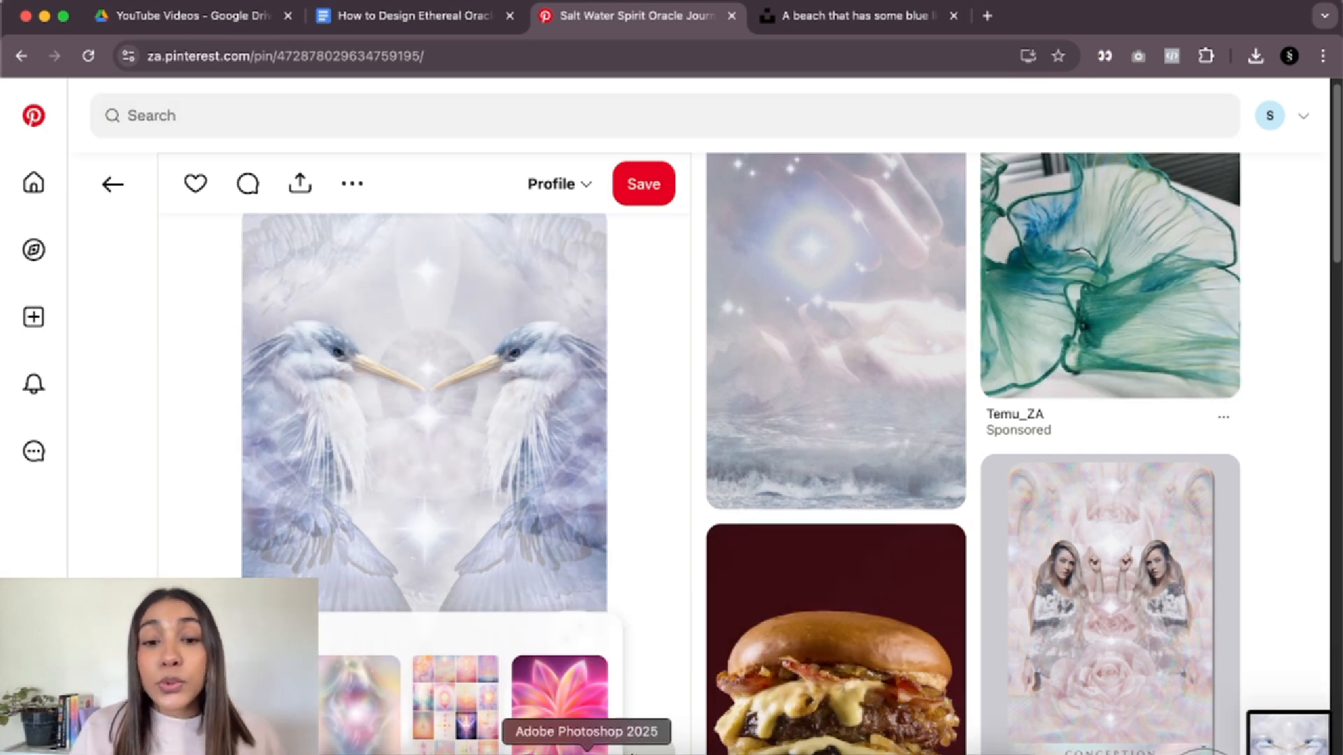
- Switch to Photoshop and place the herons screenshot into the Oracle Card Template document
click(589, 745)
drag(1287, 731, 590, 417)
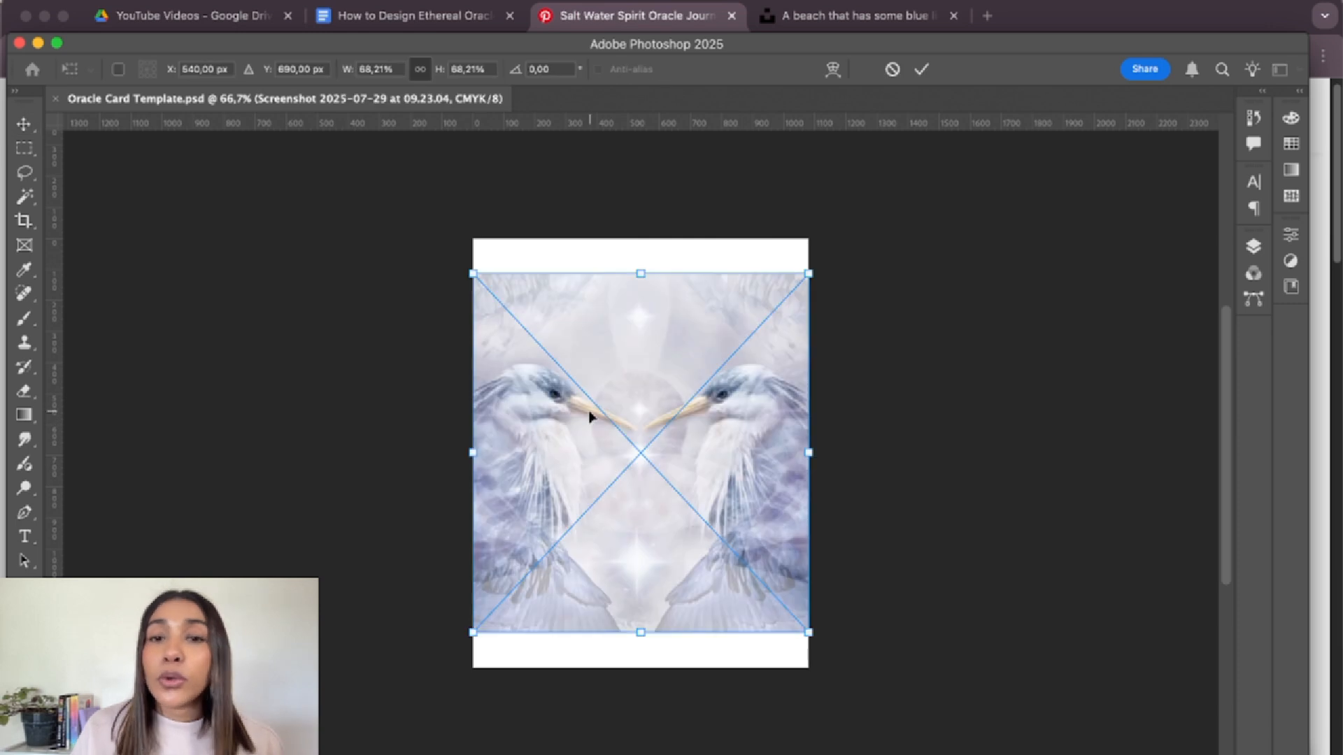
click(1253, 245)
key(Return)
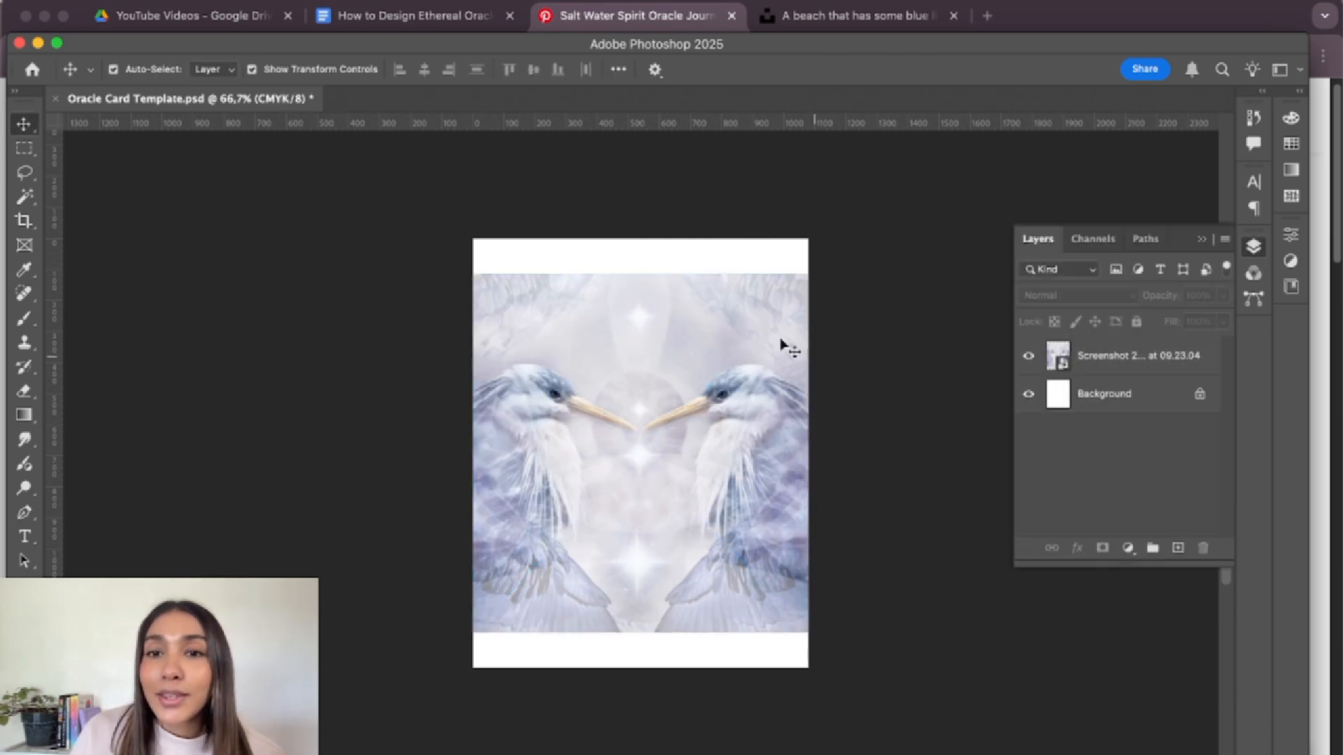
- Sample a soft lavender-blue from the herons artwork with the Eyedropper tool
key(i)
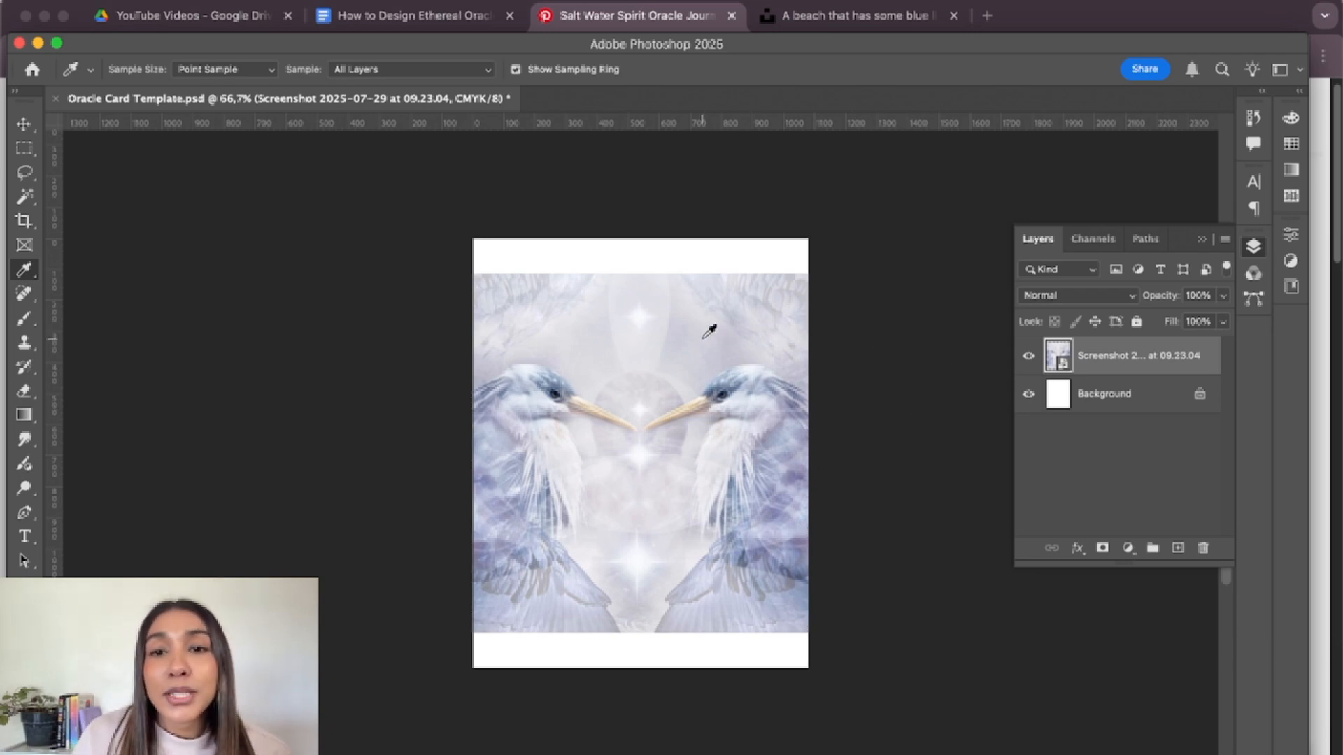
click(25, 124)
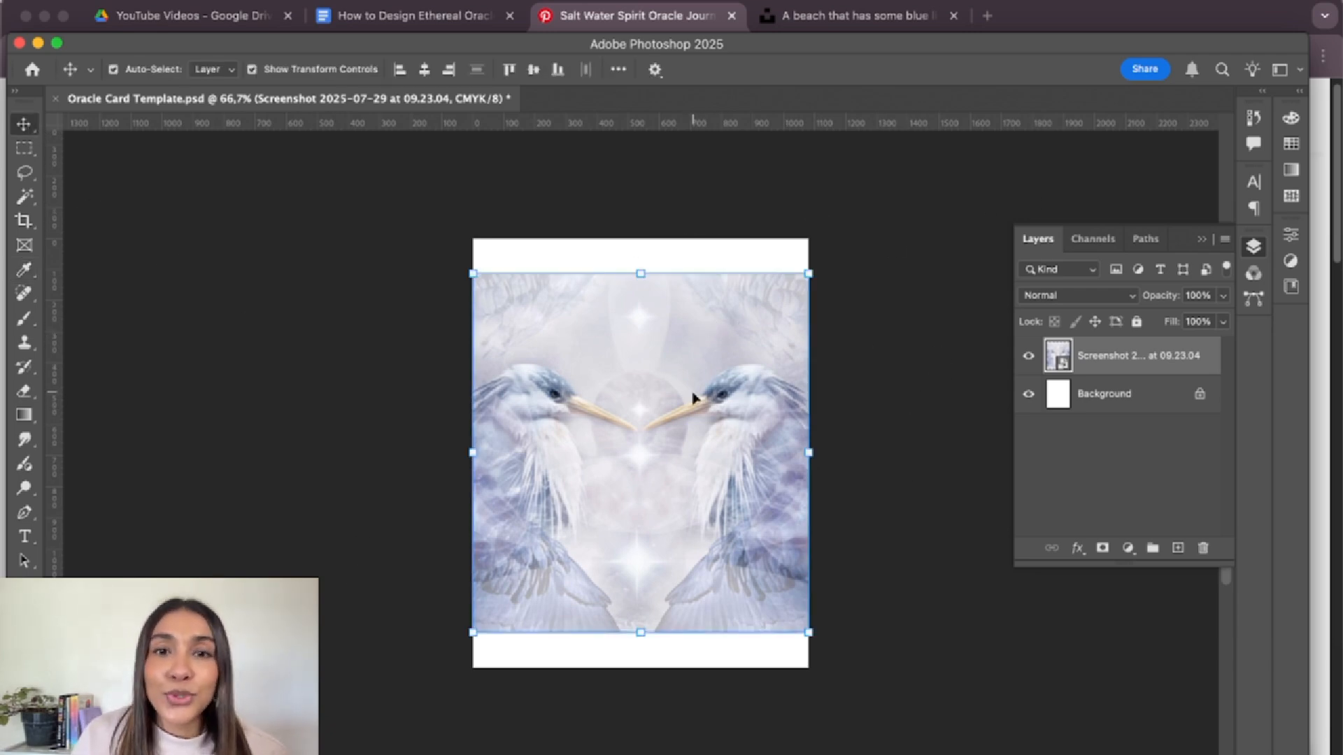
click(887, 384)
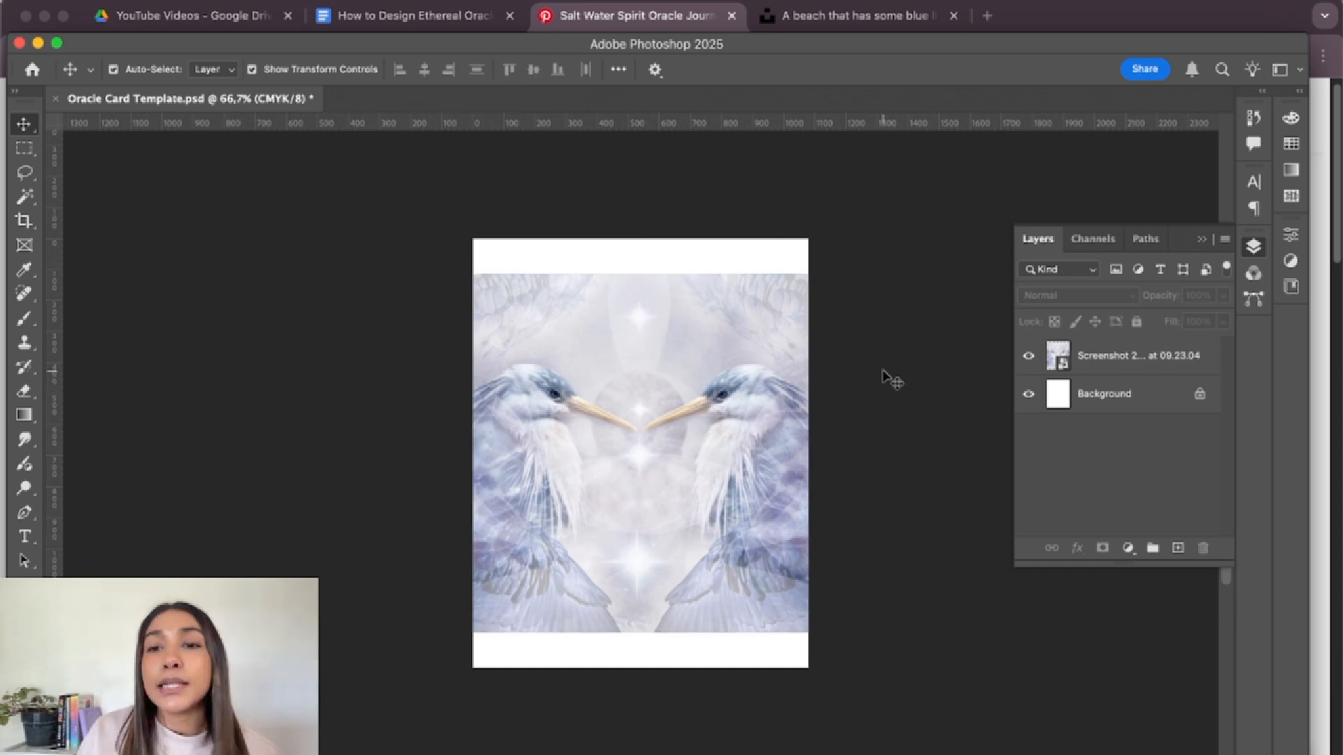
key(i)
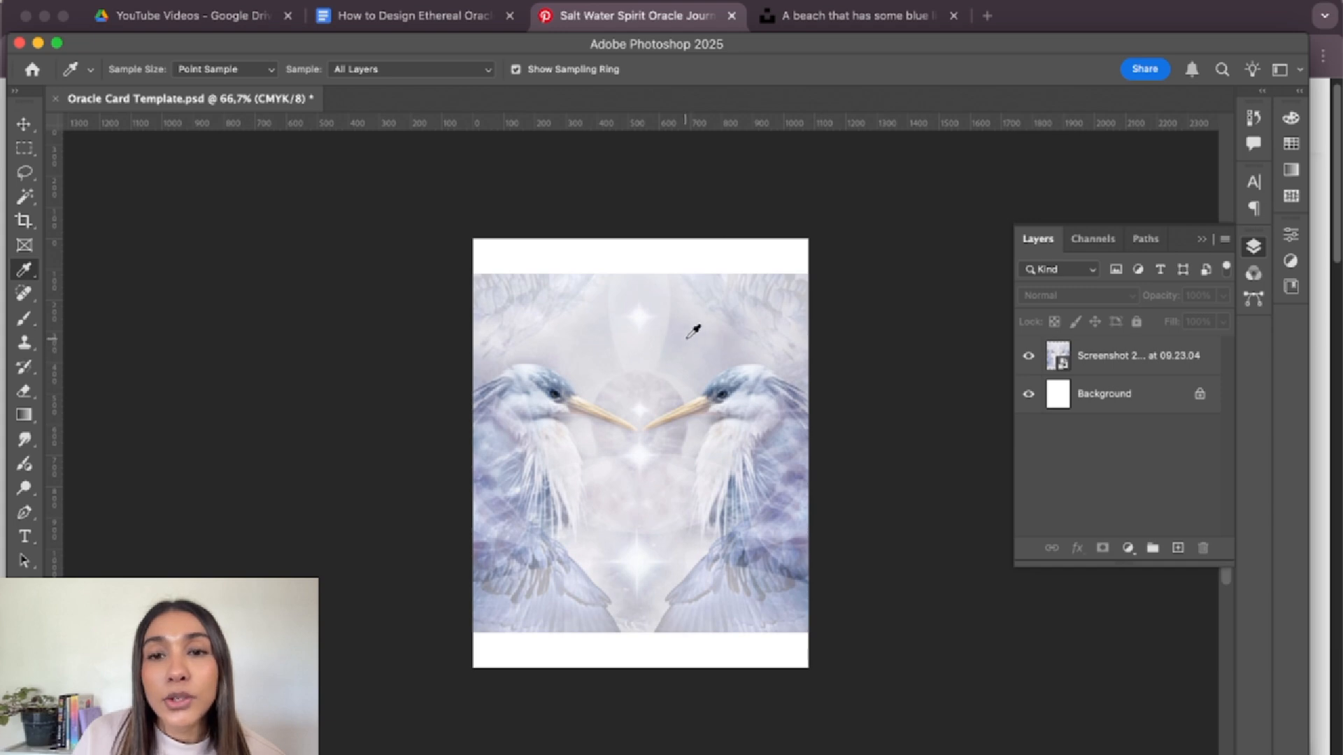
drag(784, 435, 689, 553)
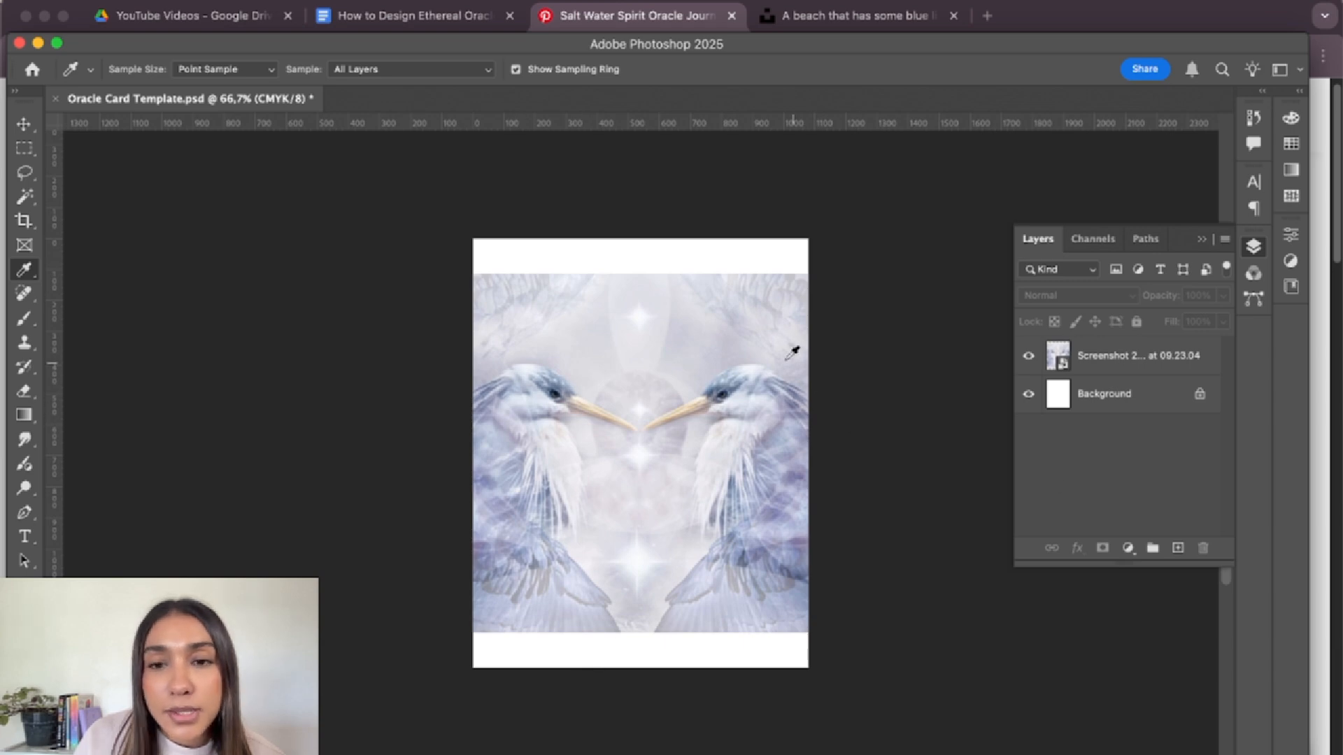
drag(798, 470, 805, 461)
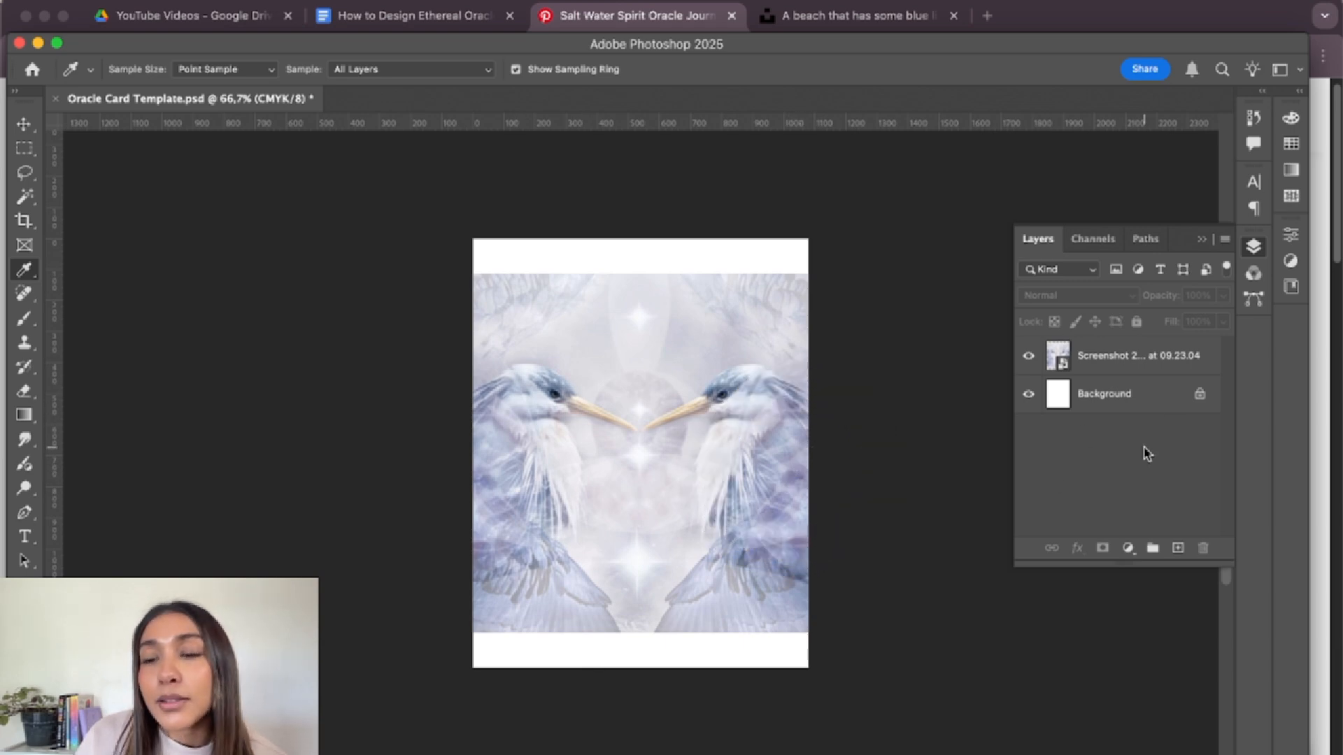
- Return to the Move tool, deselect the herons screenshot and hide its layer
click(24, 124)
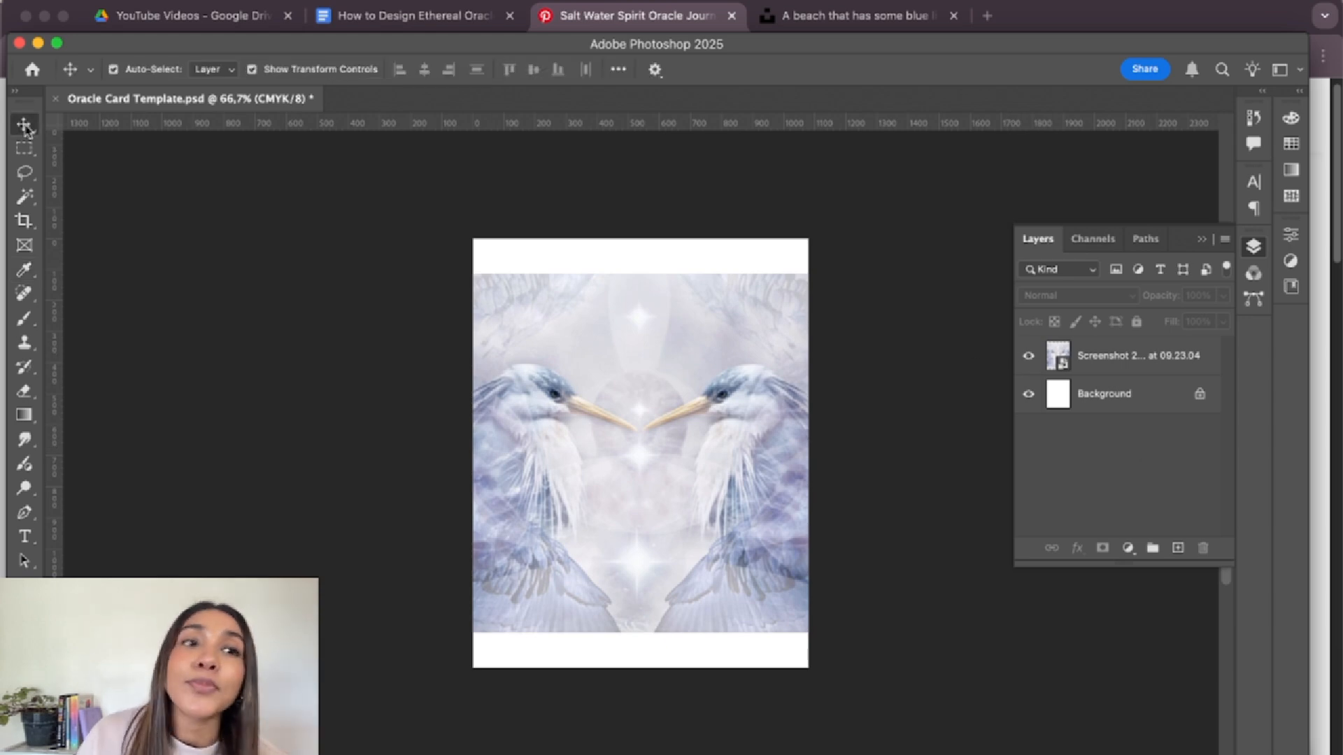
click(594, 434)
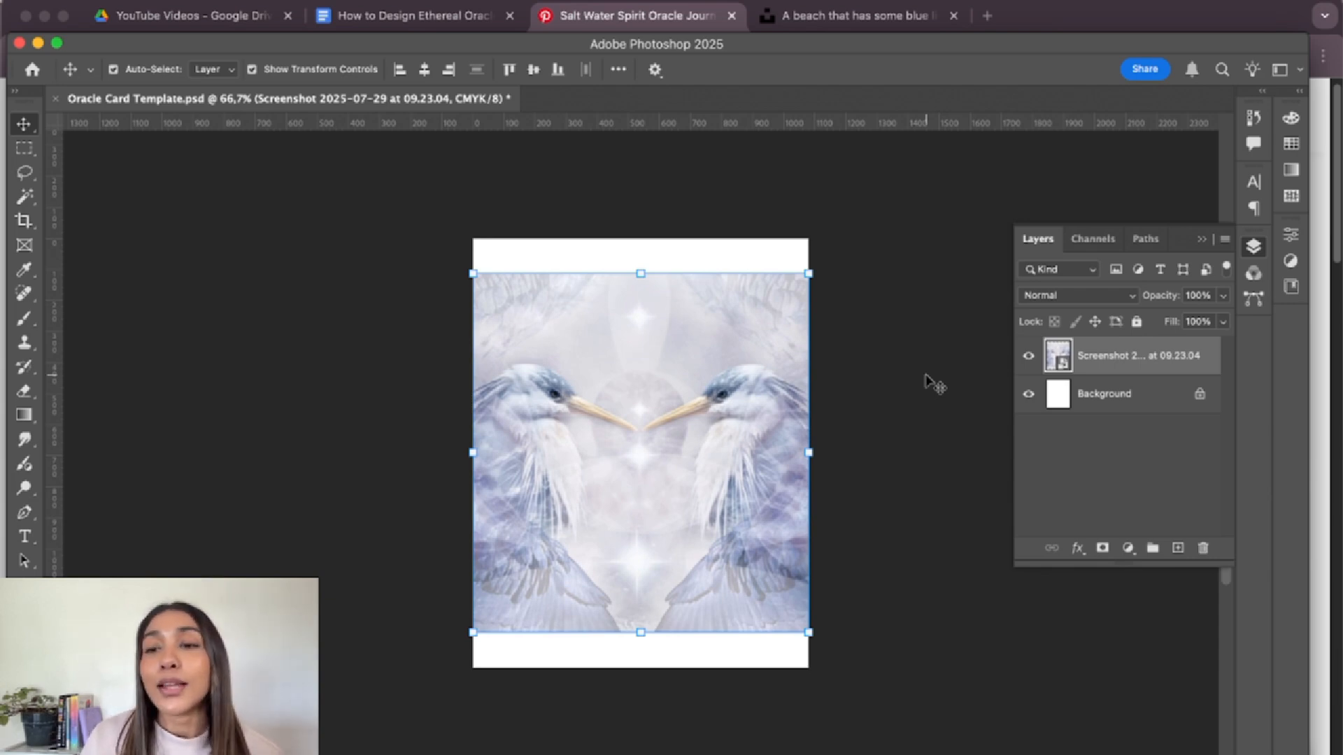
click(935, 385)
click(1028, 355)
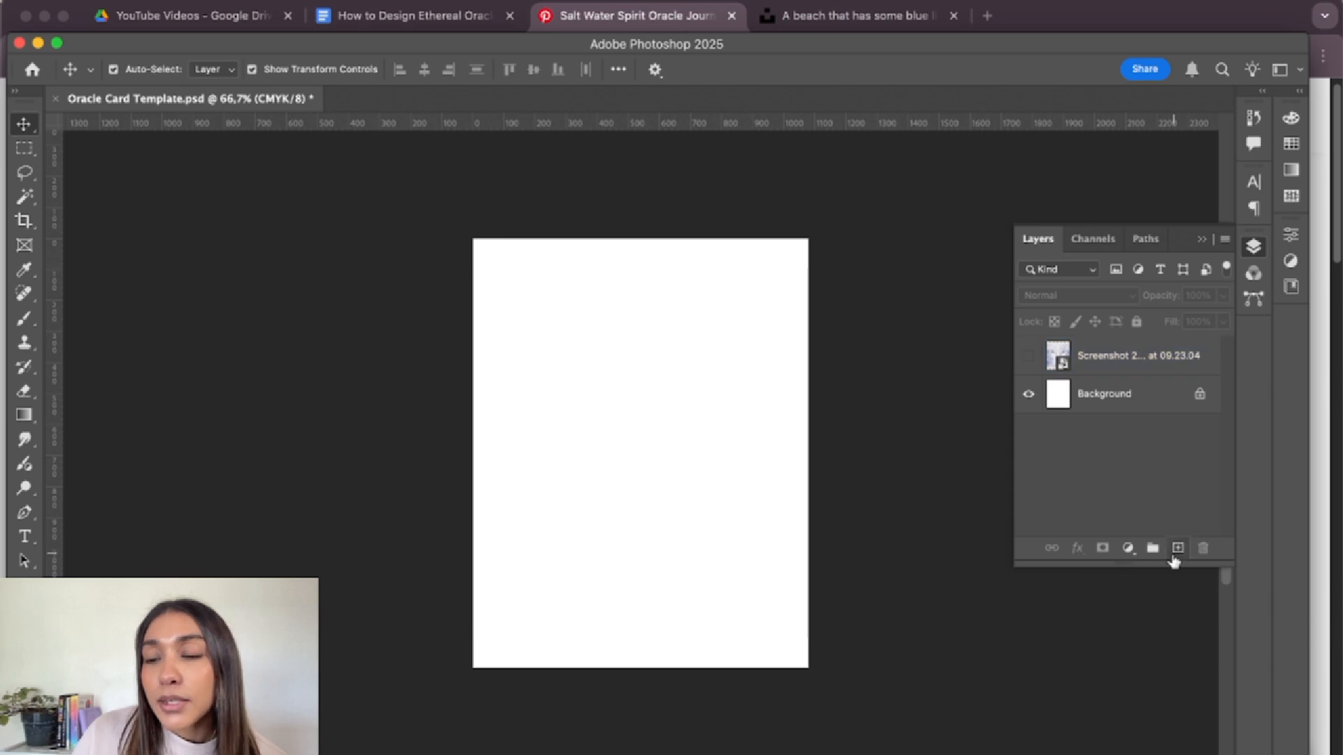
- Add a new layer and draw a lavender-blue rectangle of about 1186 × 1475 px covering the whole card
click(1177, 551)
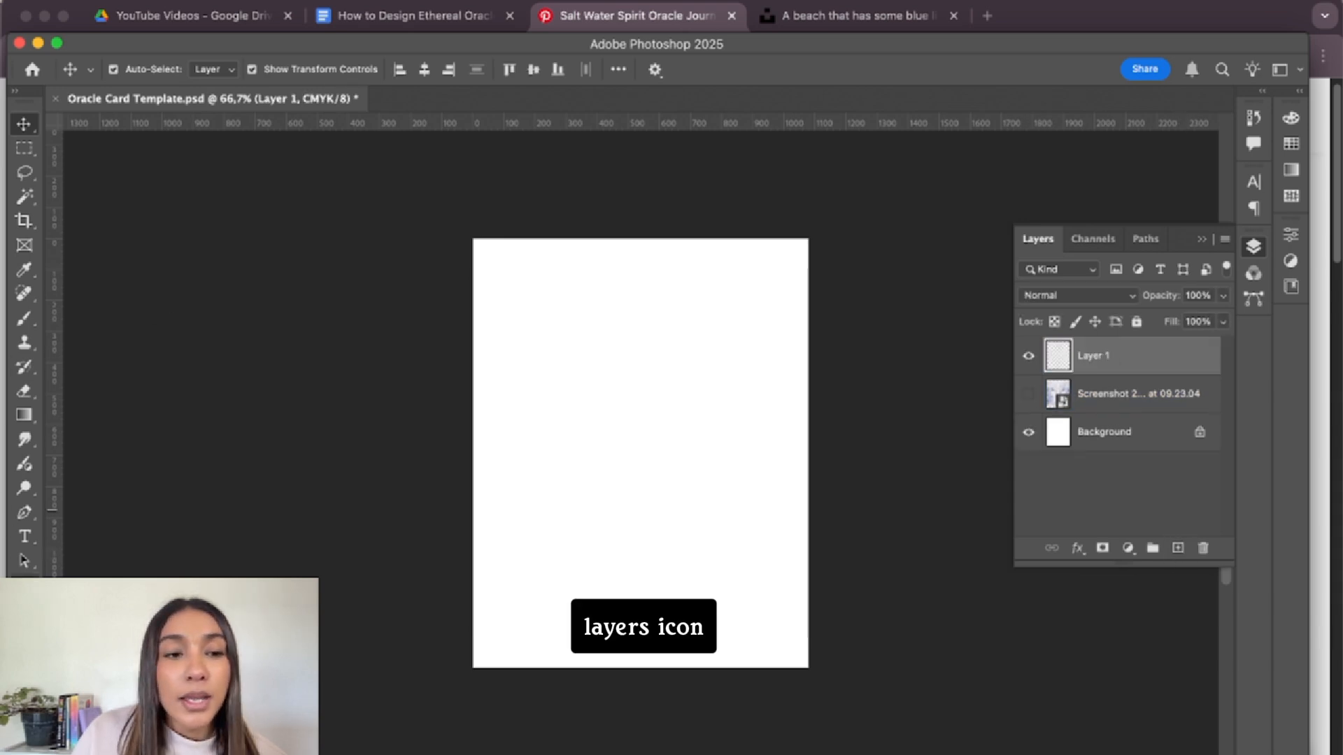
key(u)
mouse_move(454, 224)
mouse_down()
mouse_move(544, 649)
mouse_move(823, 683)
mouse_up()
click(1253, 246)
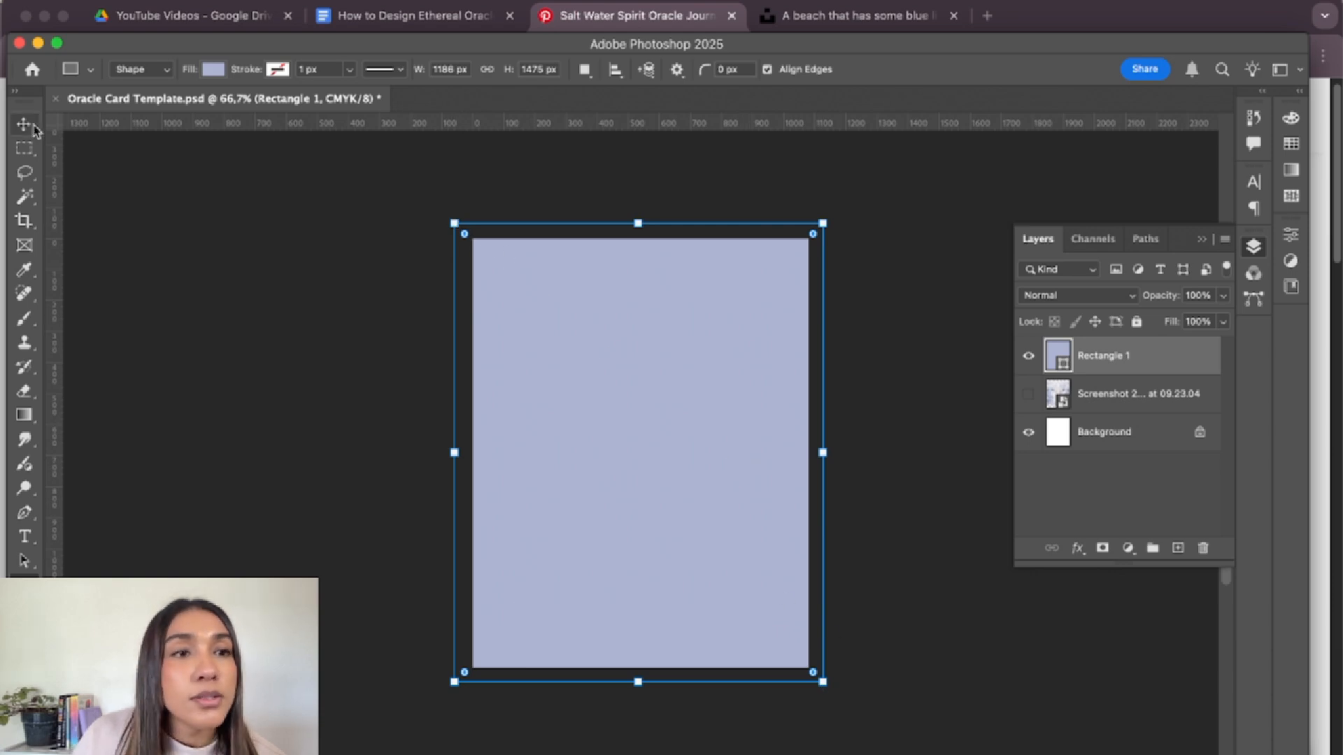
click(24, 124)
click(353, 186)
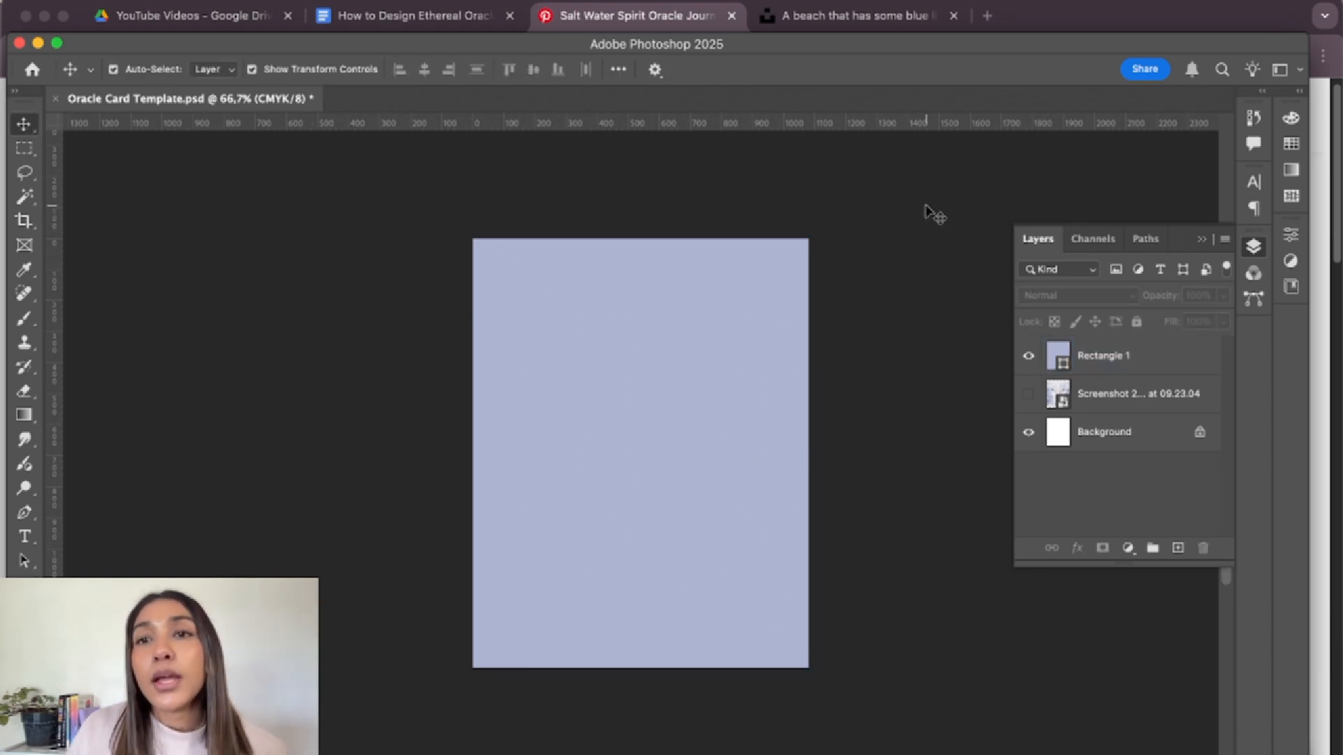
- Switch to Unsplash in the browser and browse the "sparkle ocean image" photo results
click(826, 16)
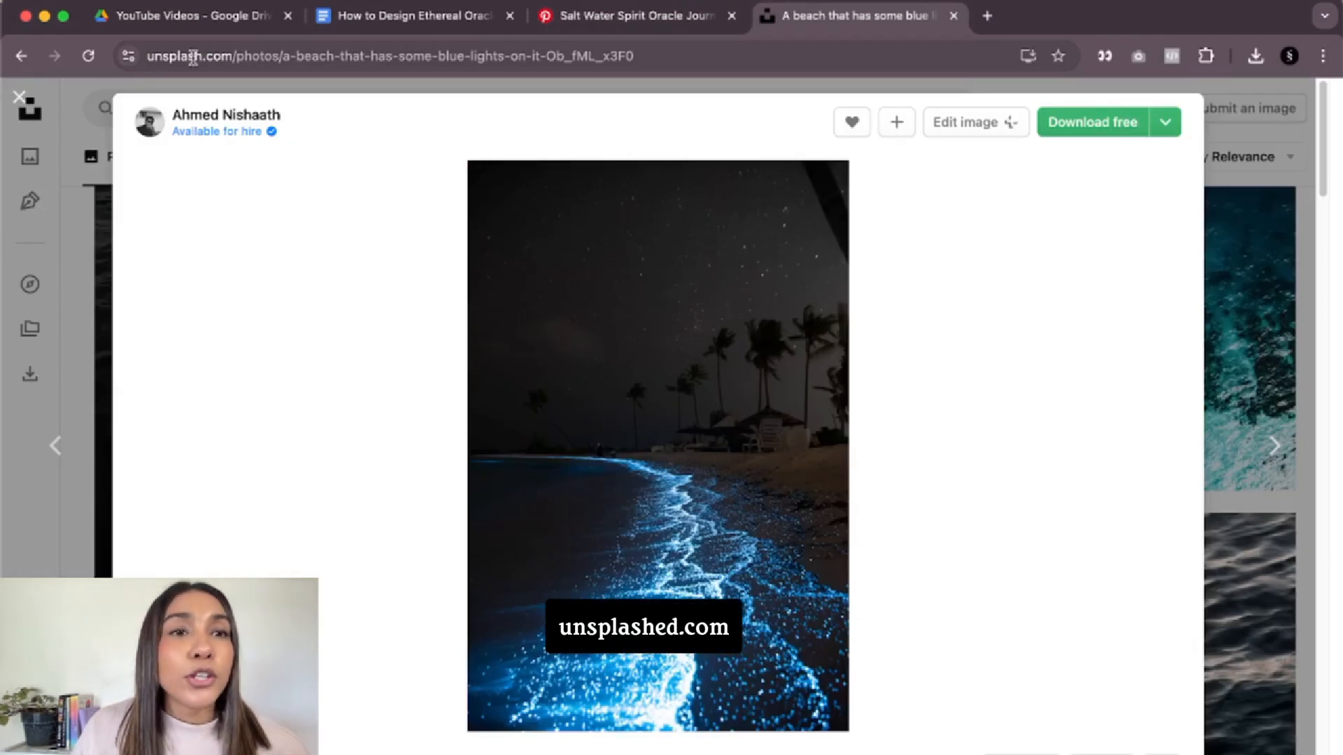
click(1262, 135)
scroll(395, 374, up, 20)
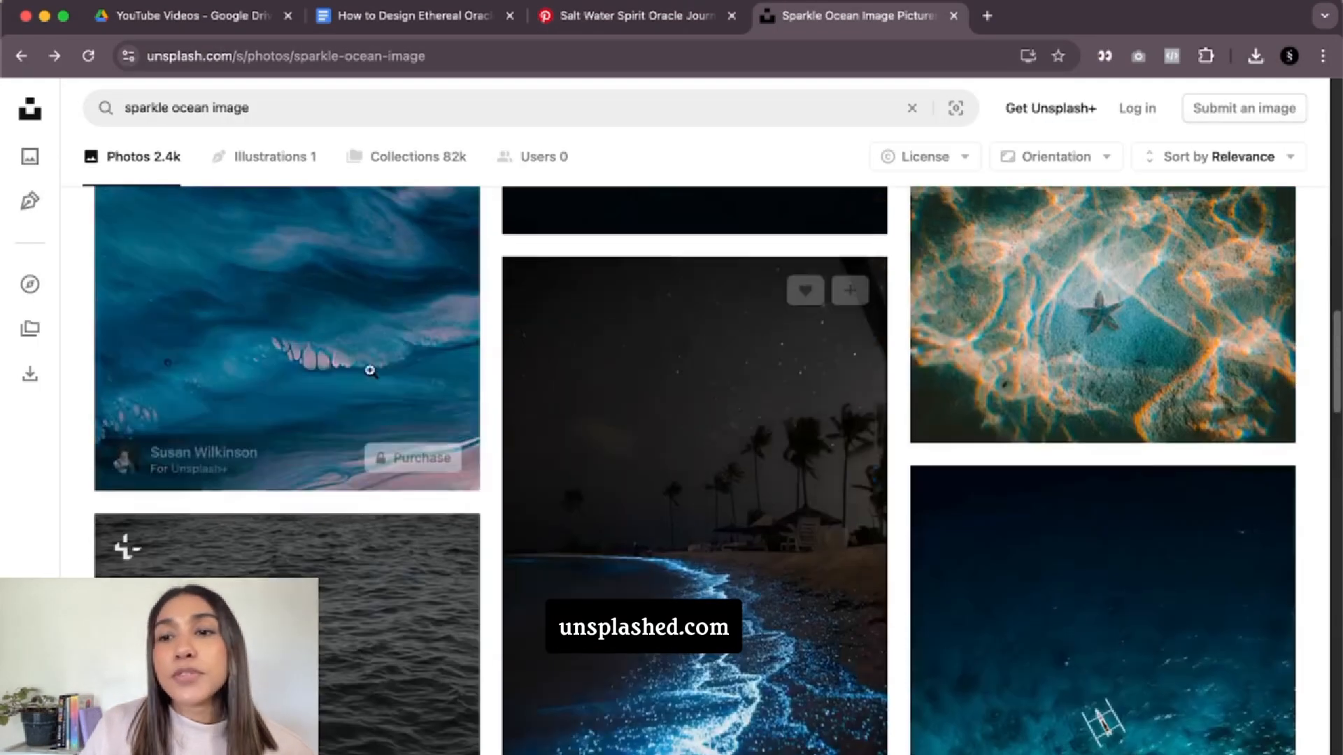
scroll(409, 374, up, 10)
scroll(434, 398, down, 10)
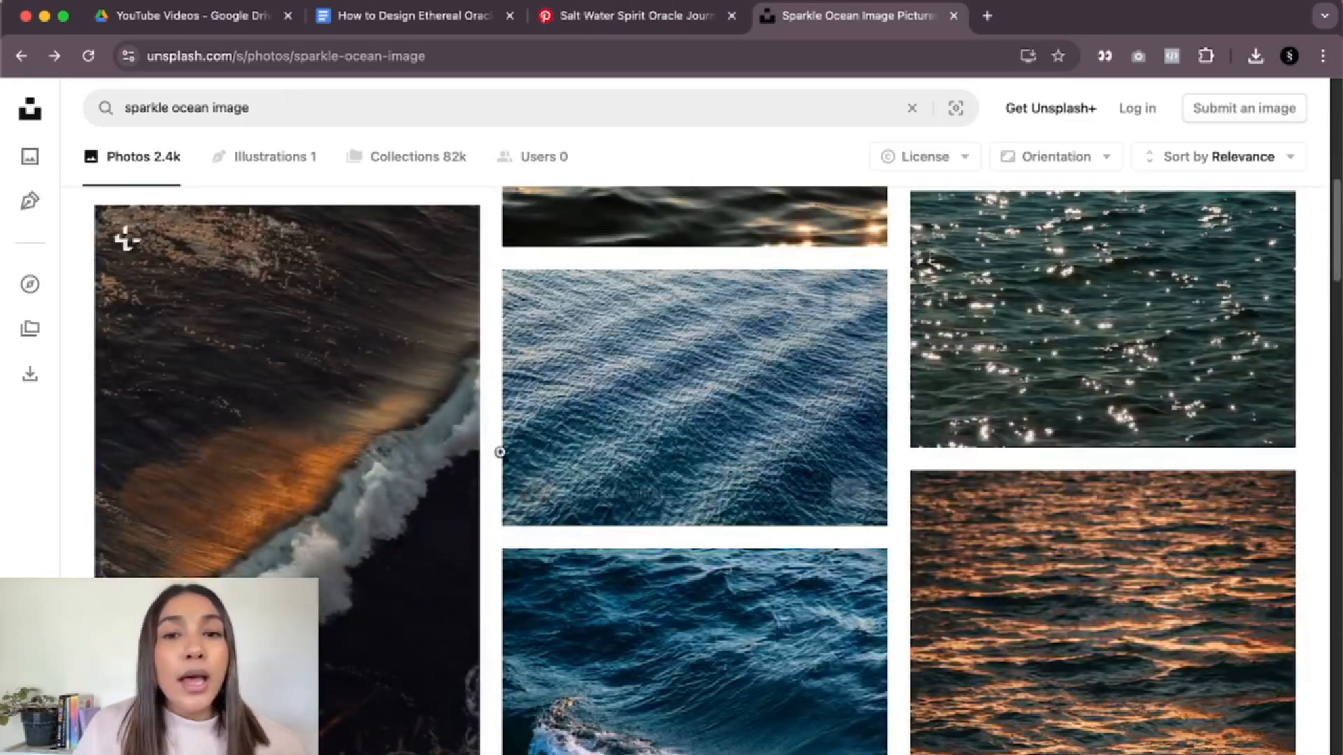
scroll(253, 490, up, 3)
scroll(253, 490, down, 6)
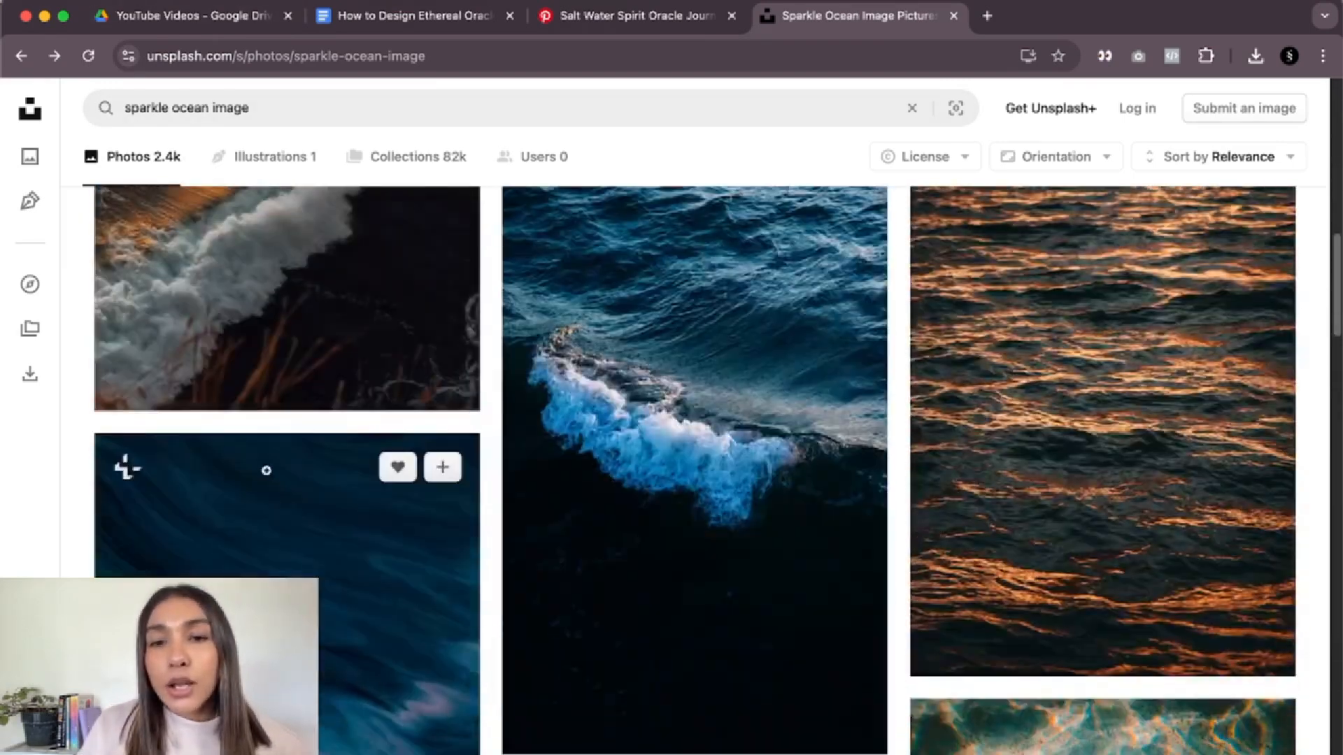
scroll(266, 470, down, 8)
- Open the night beach photo with glowing blue waves and download it into the Oracle Card folder
click(579, 318)
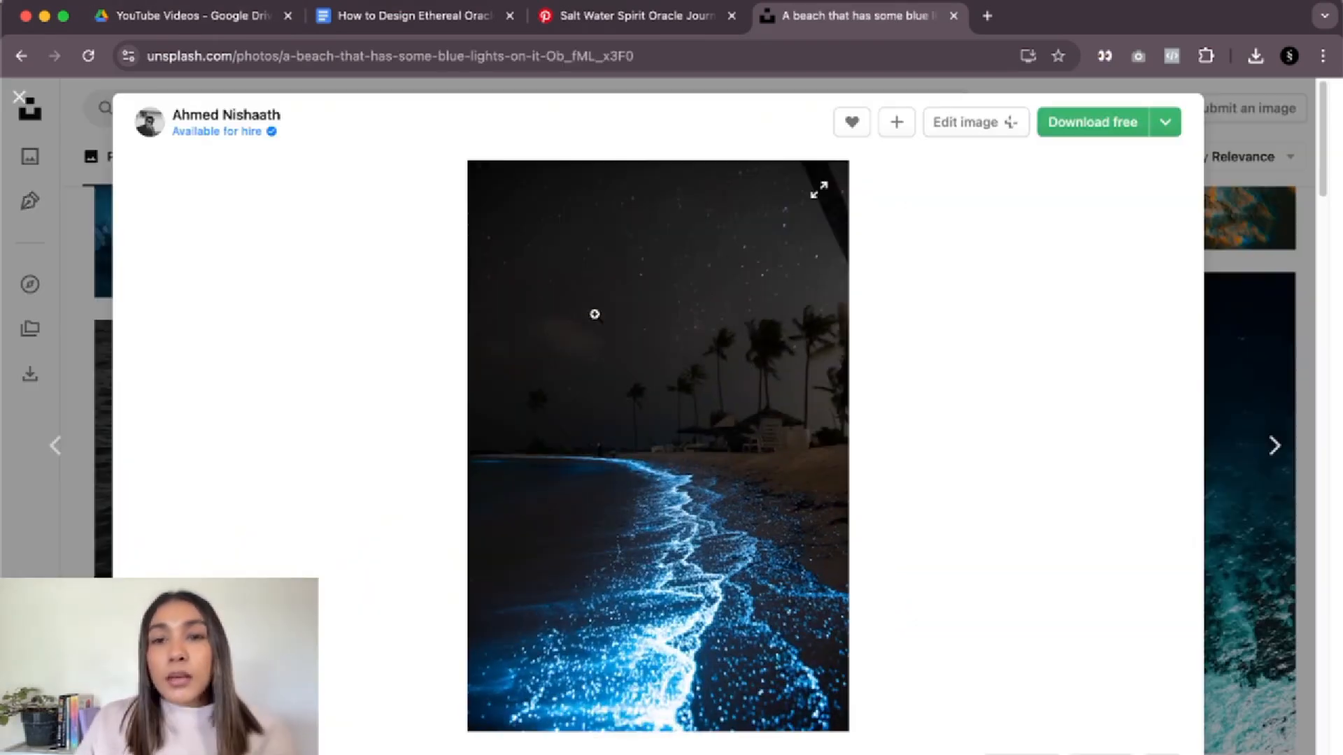
click(1136, 129)
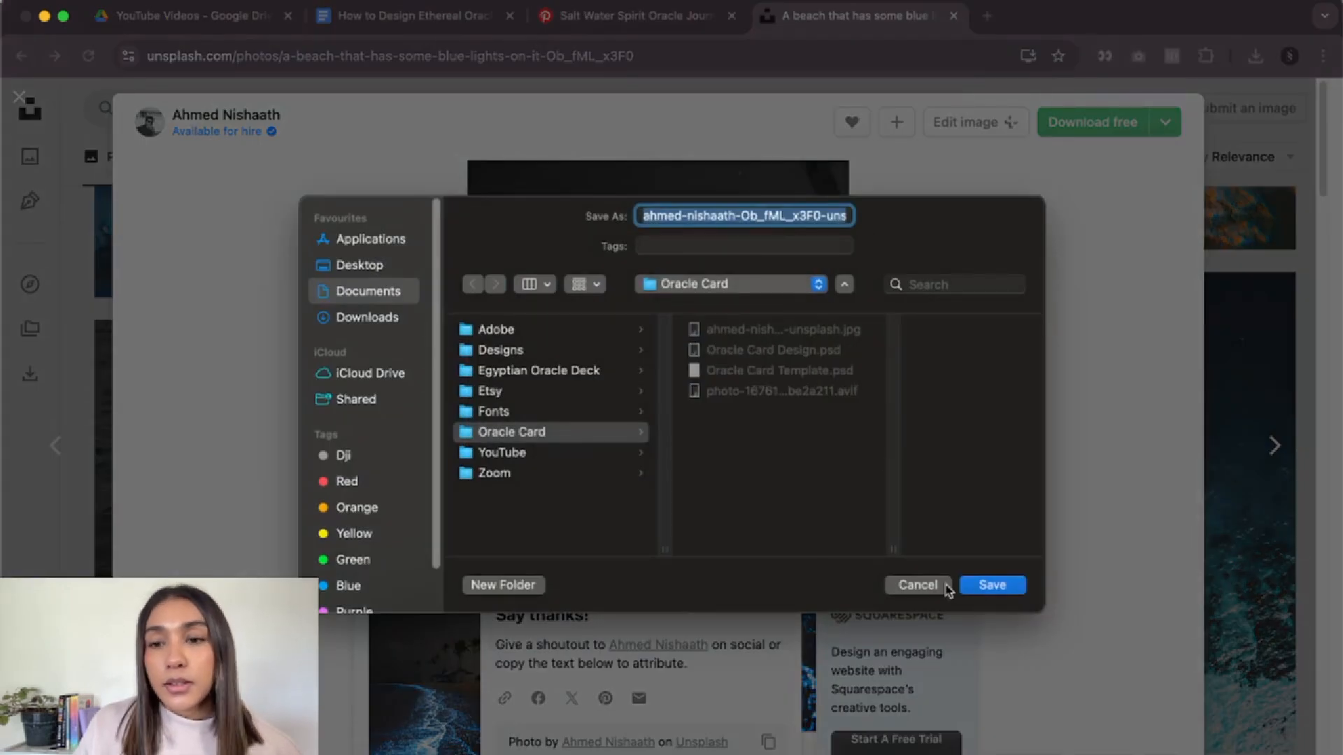
click(990, 586)
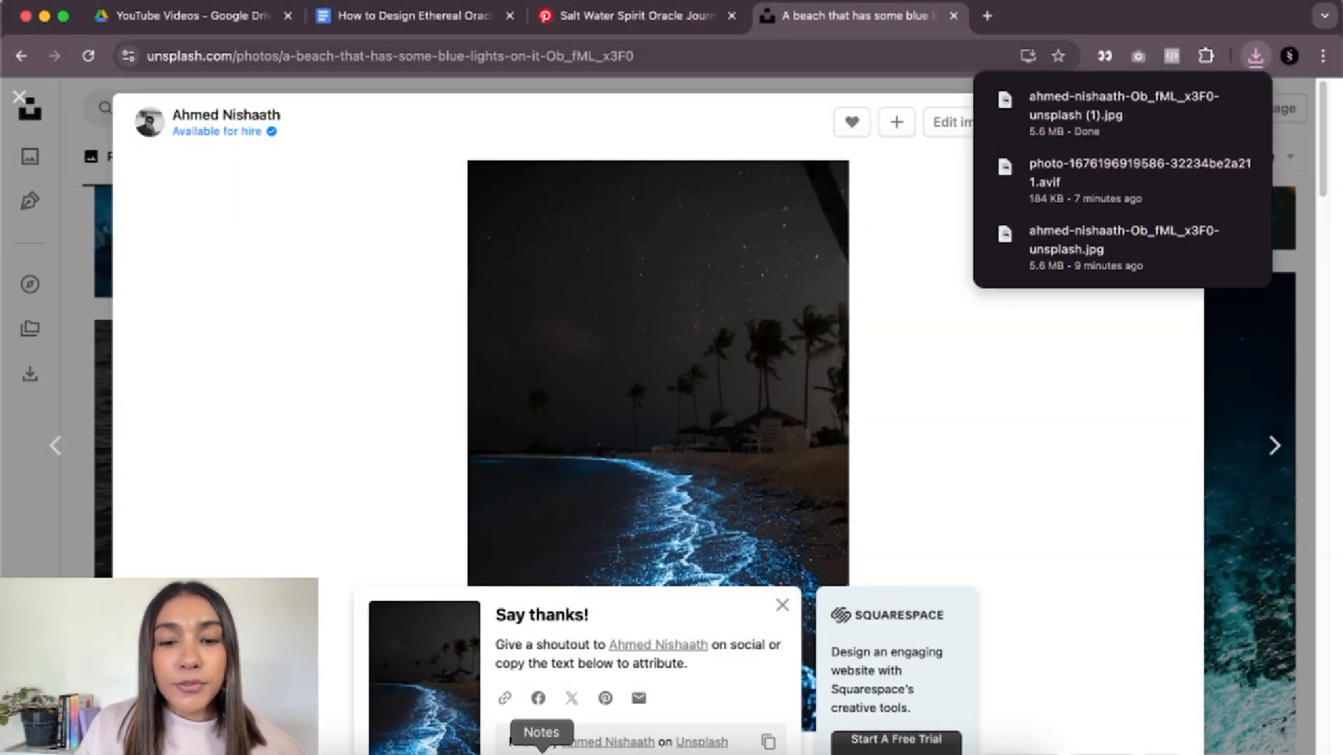
- Switch to Photoshop and place the newly downloaded glowing beach photo as an embedded image above the lavender rectangle
click(585, 747)
click(188, 2)
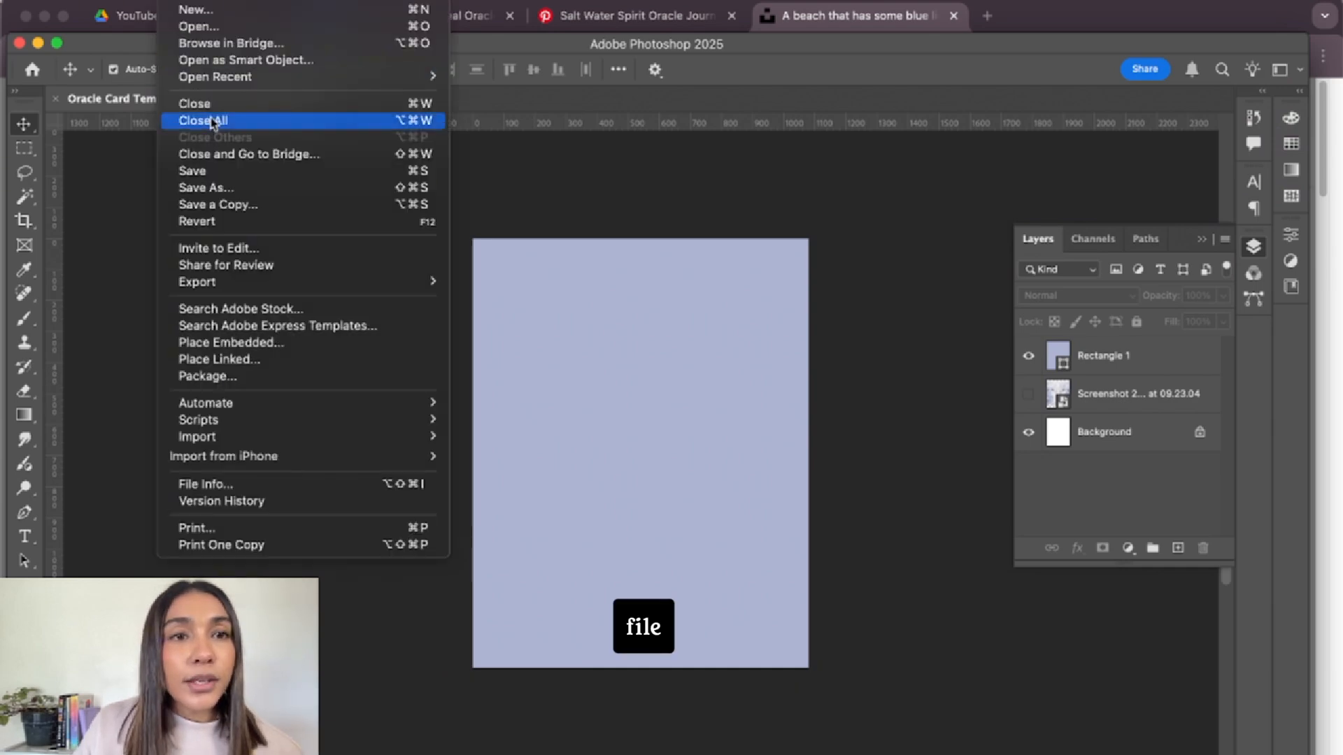
click(261, 341)
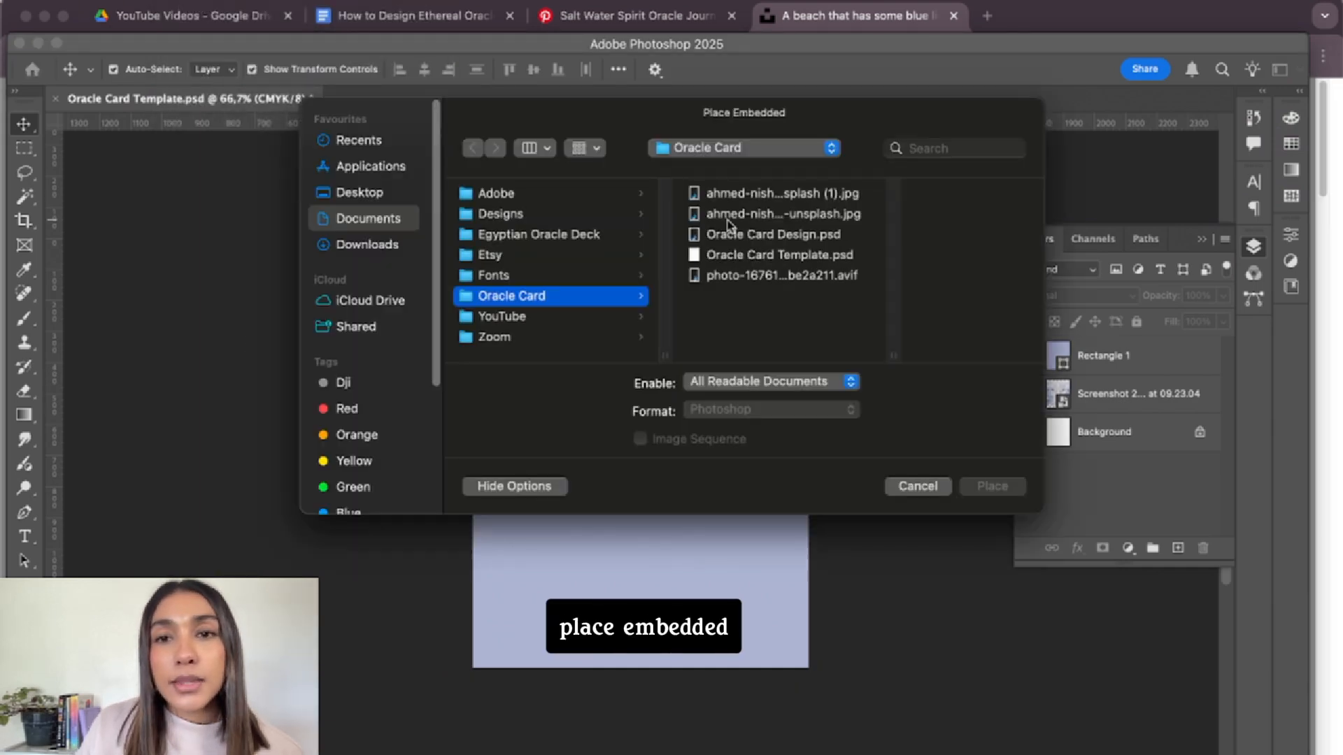
click(727, 193)
click(991, 486)
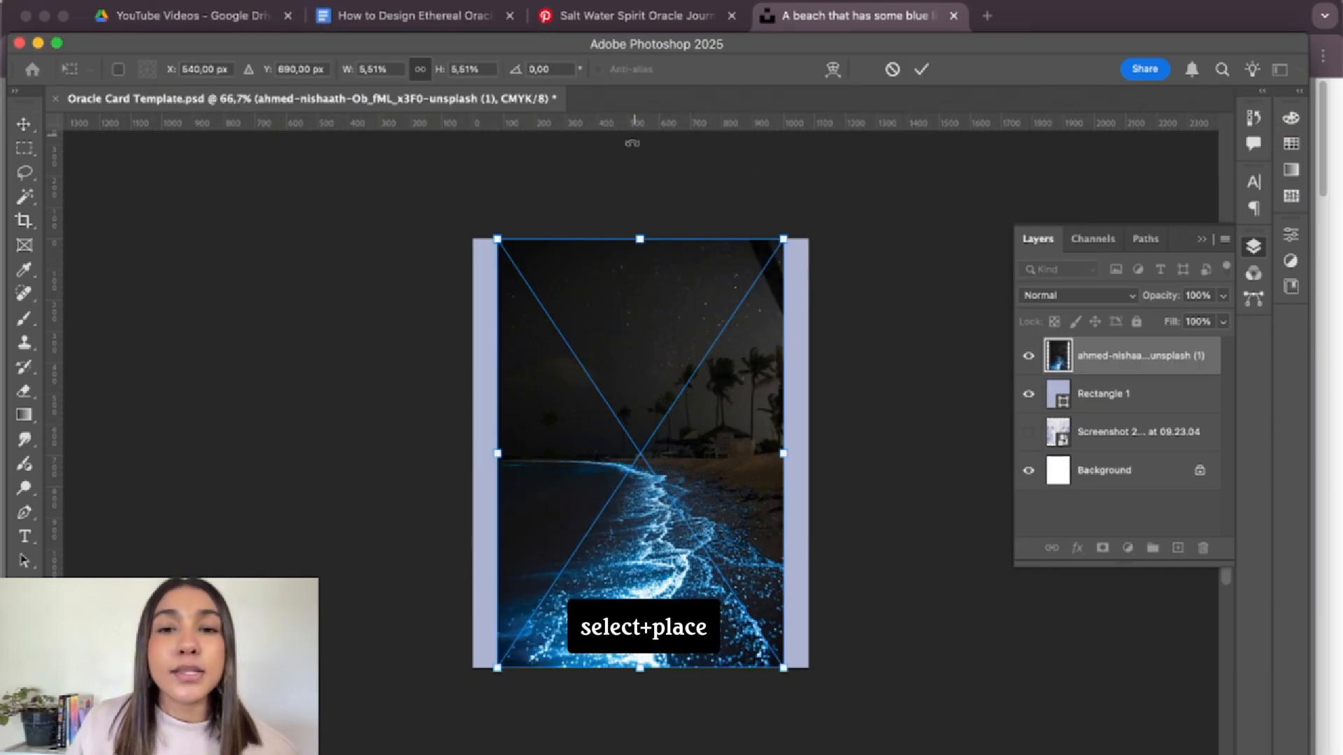
click(917, 68)
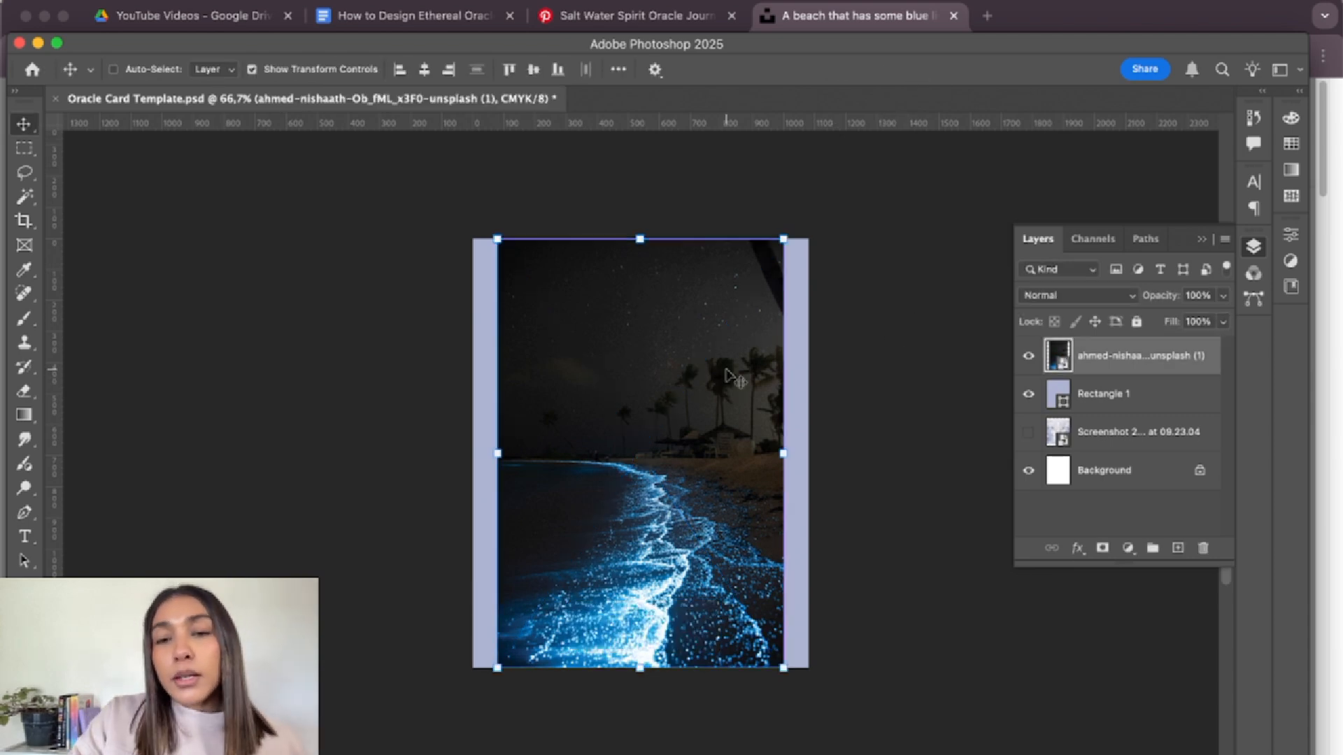
key(super+1)
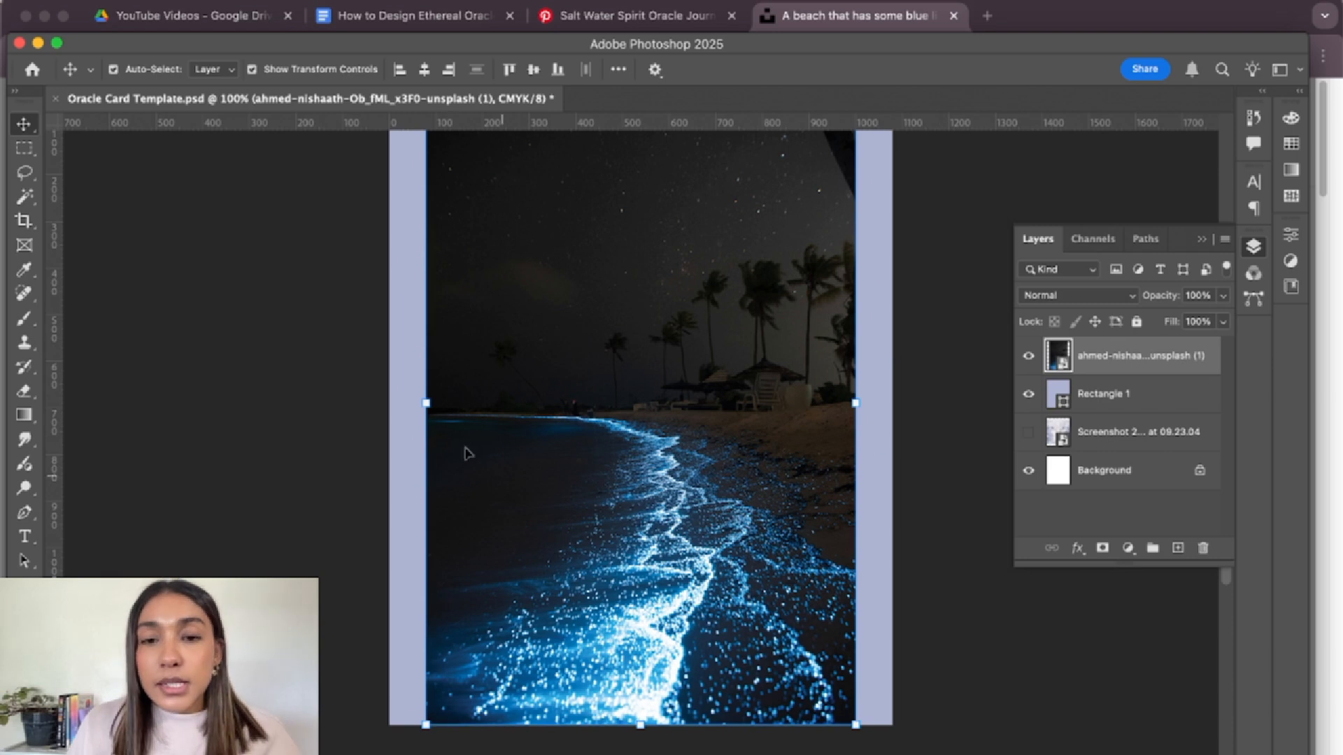
scroll(553, 357, up, 3)
key(super+minus)
click(678, 294)
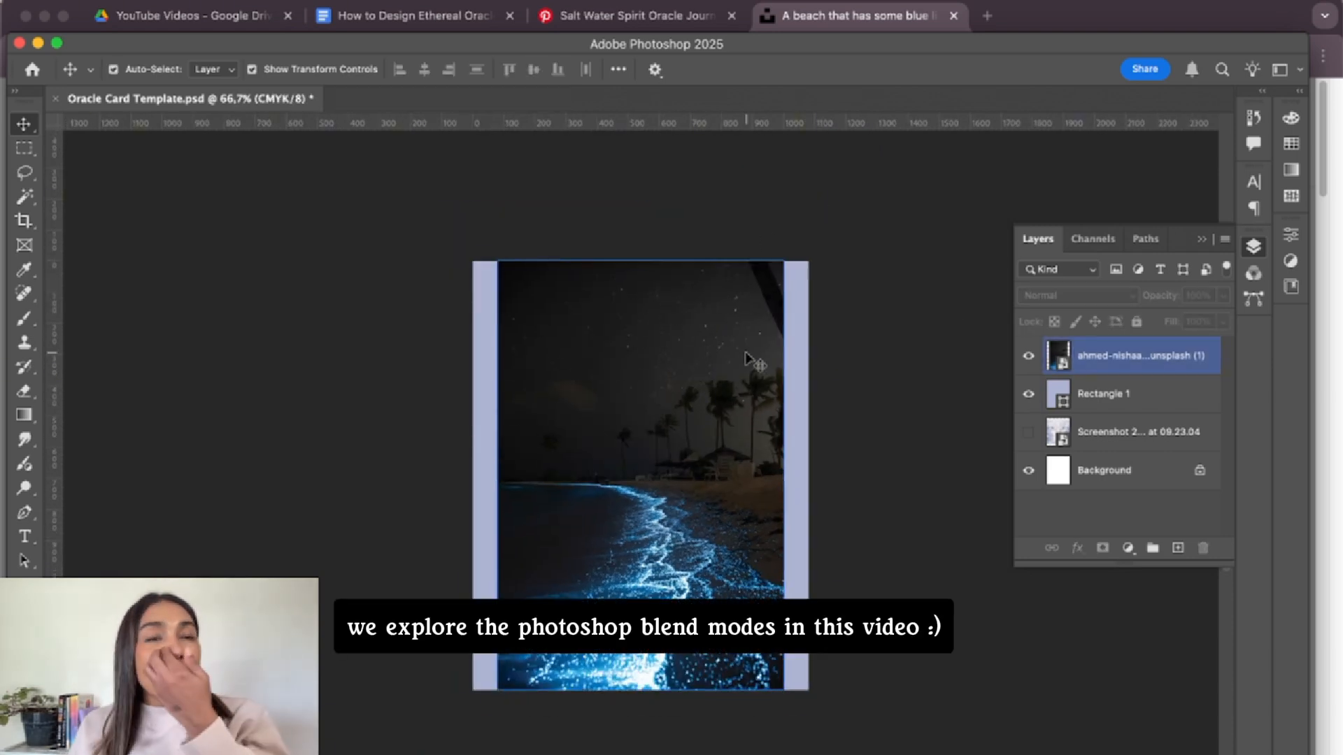
- Rasterize the glowing beach photo layer so it is no longer a smart object
click(835, 251)
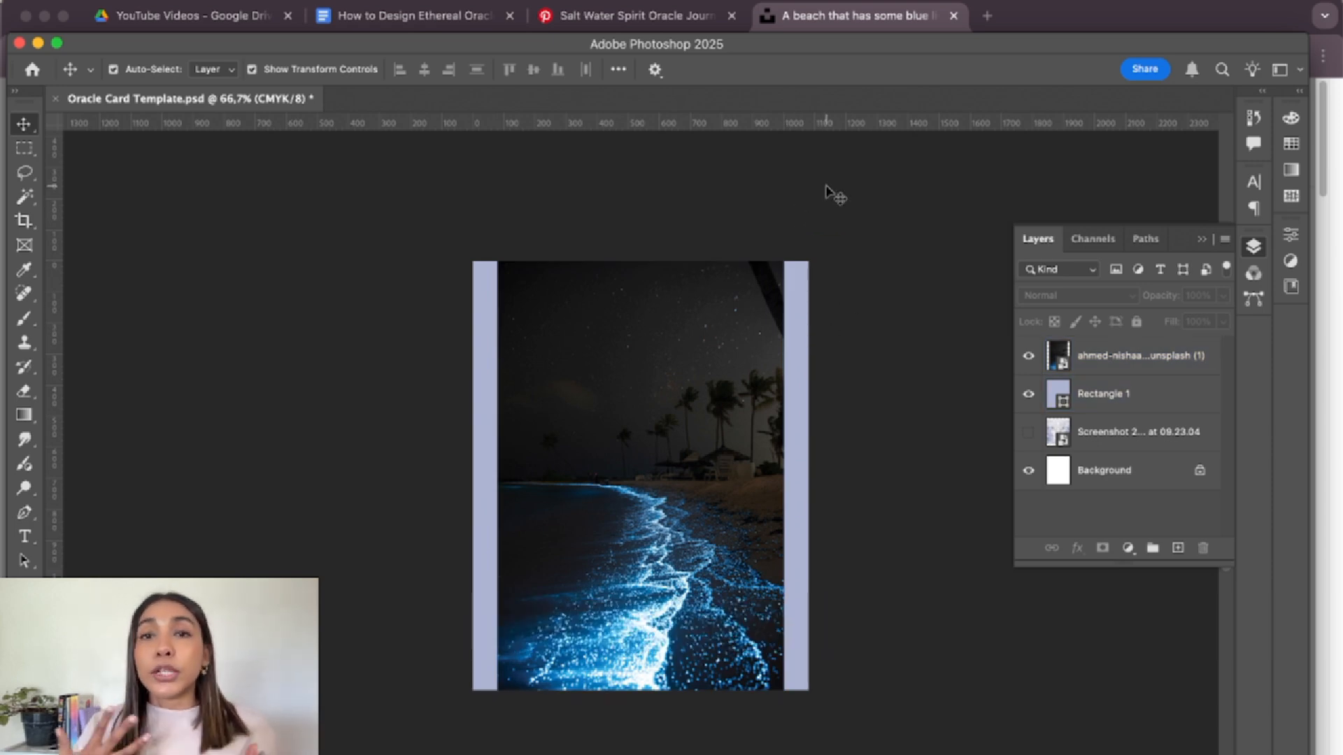
right_click(1126, 360)
click(1127, 361)
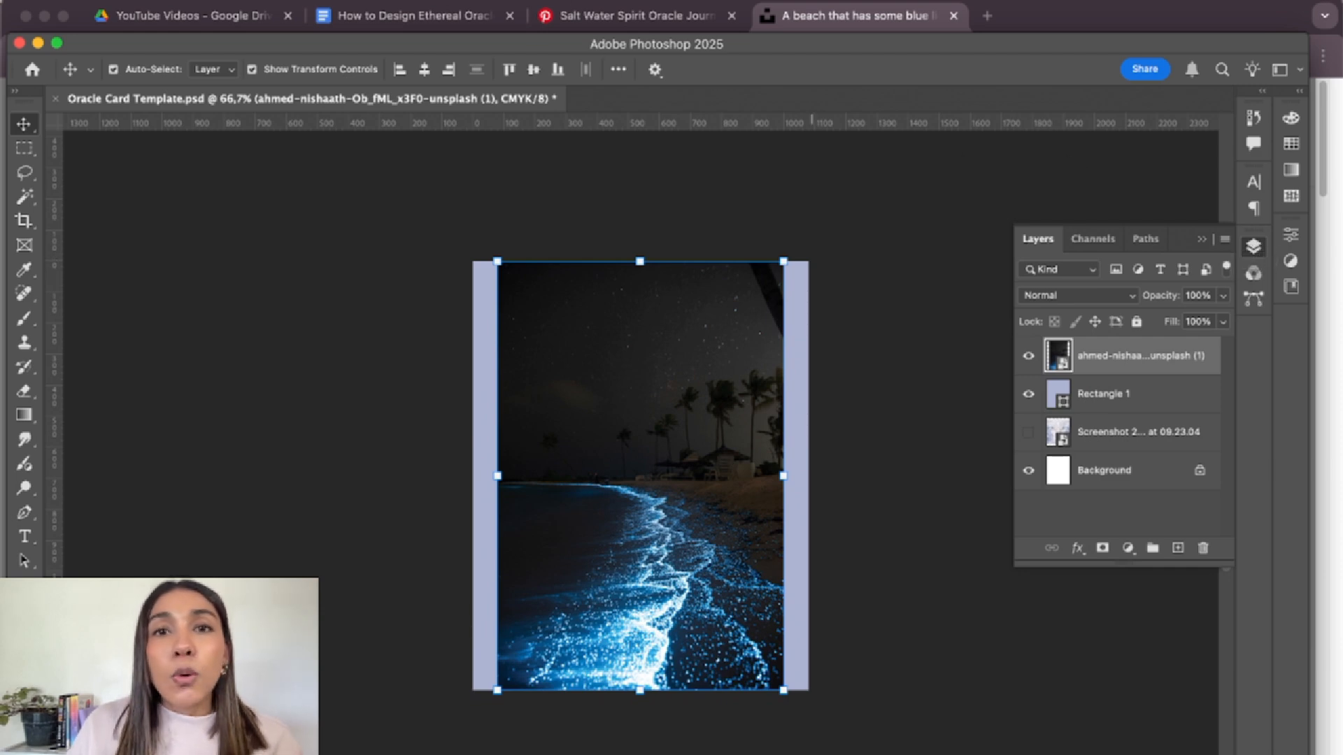
click(616, 1)
click(649, 339)
click(1253, 246)
click(1103, 393)
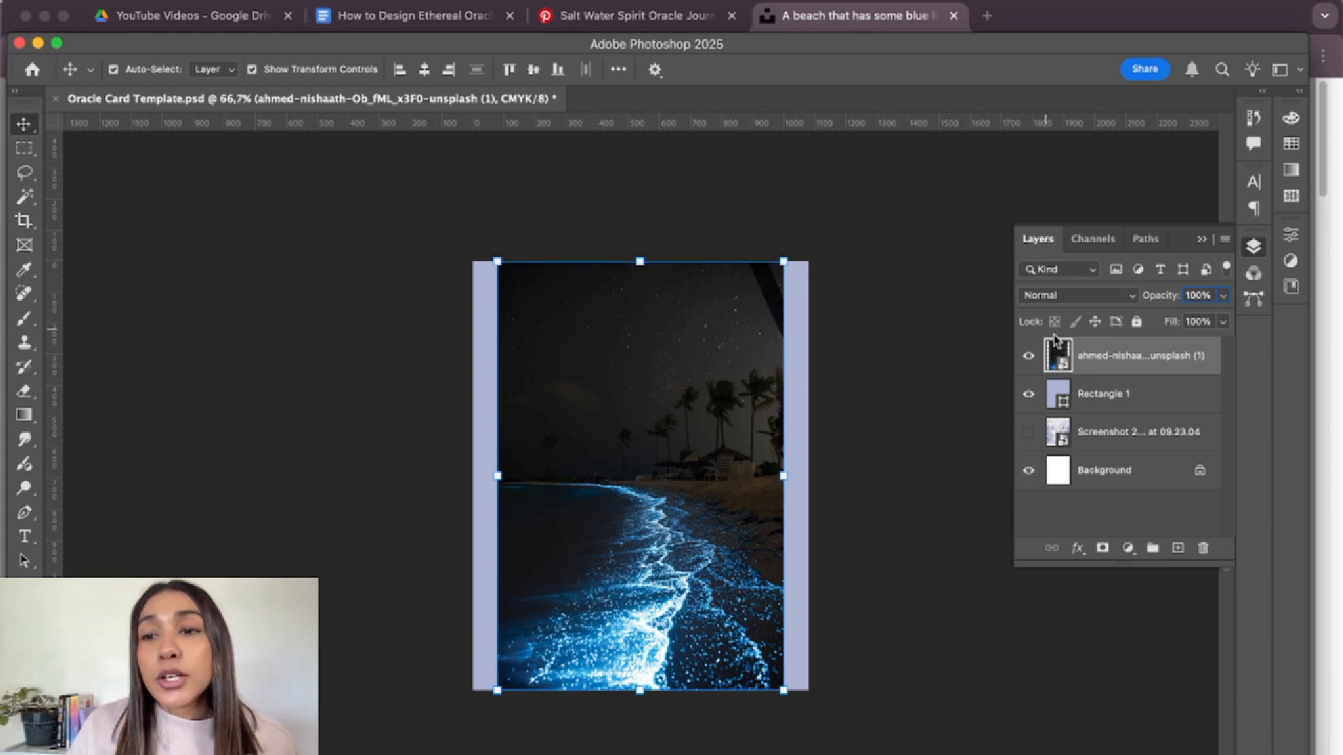
right_click(1131, 359)
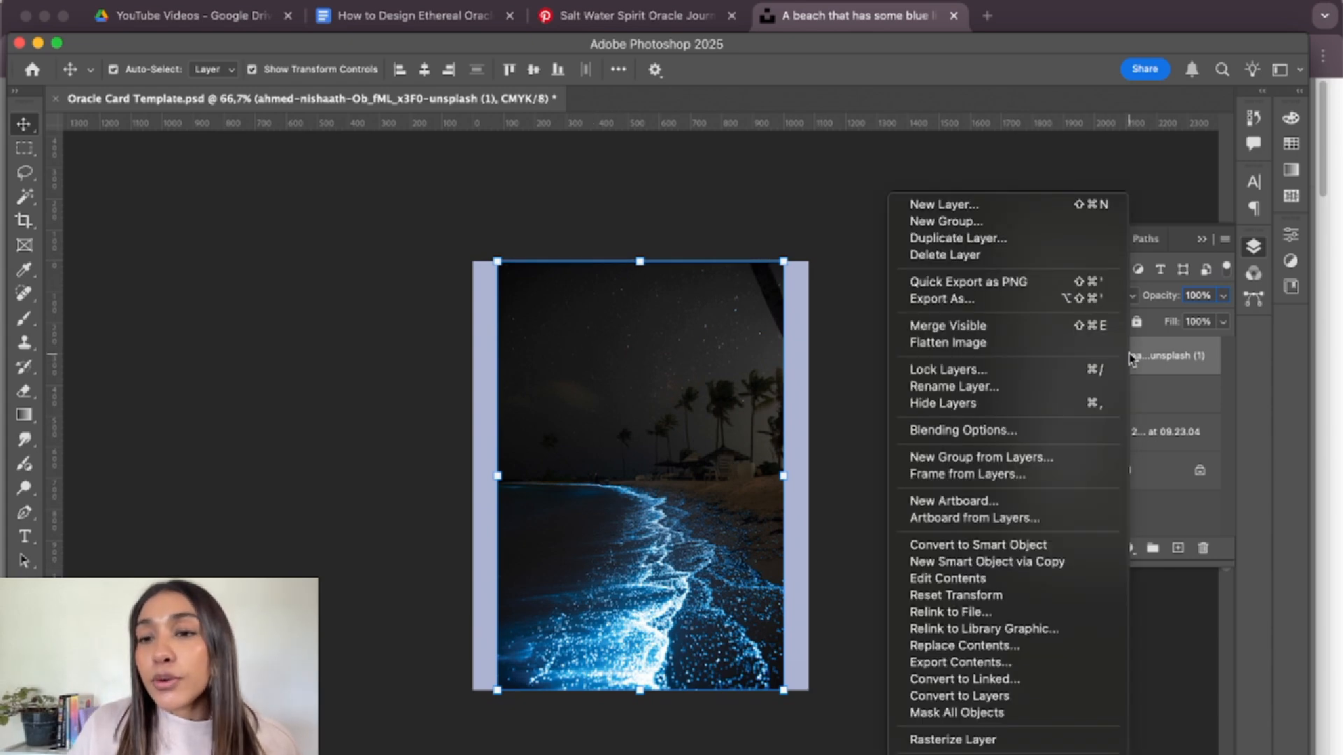
click(993, 740)
- Duplicate the rasterized beach photo layer and hide the copy
click(668, 435)
click(852, 357)
click(697, 377)
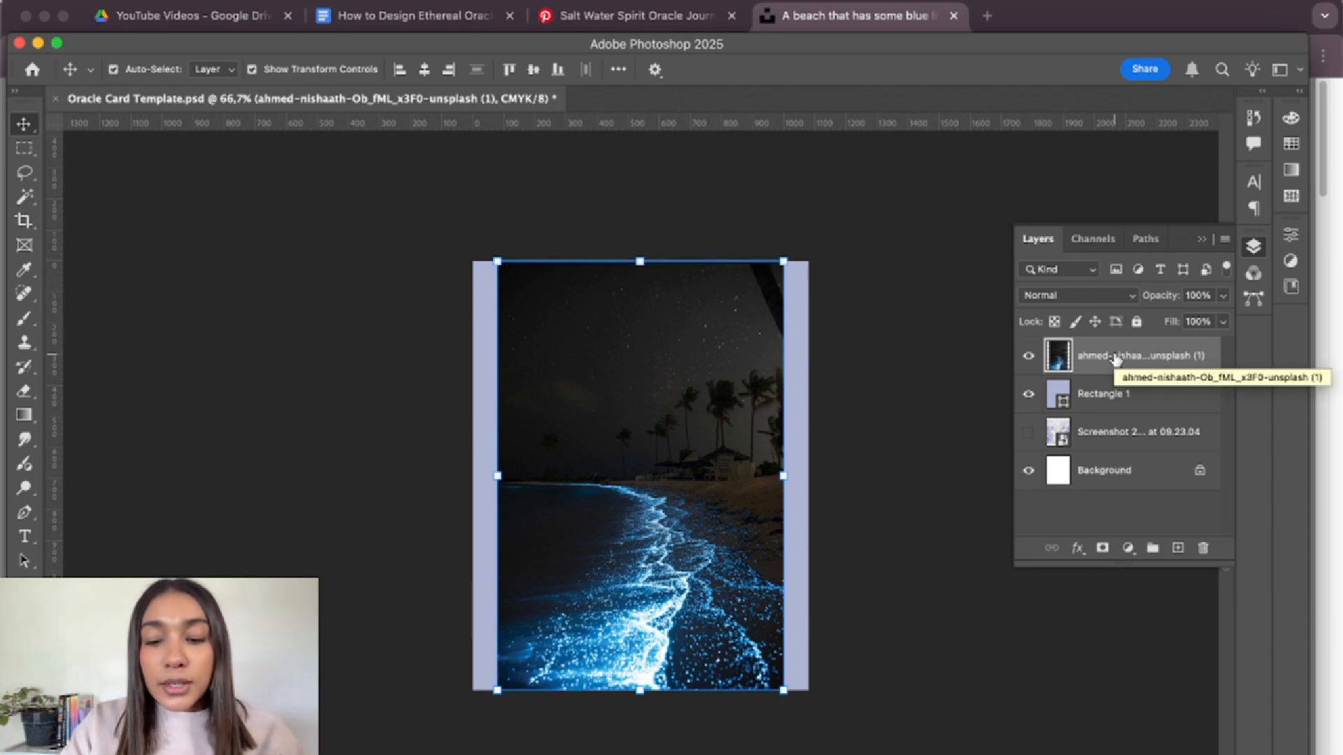
key(cmd+j)
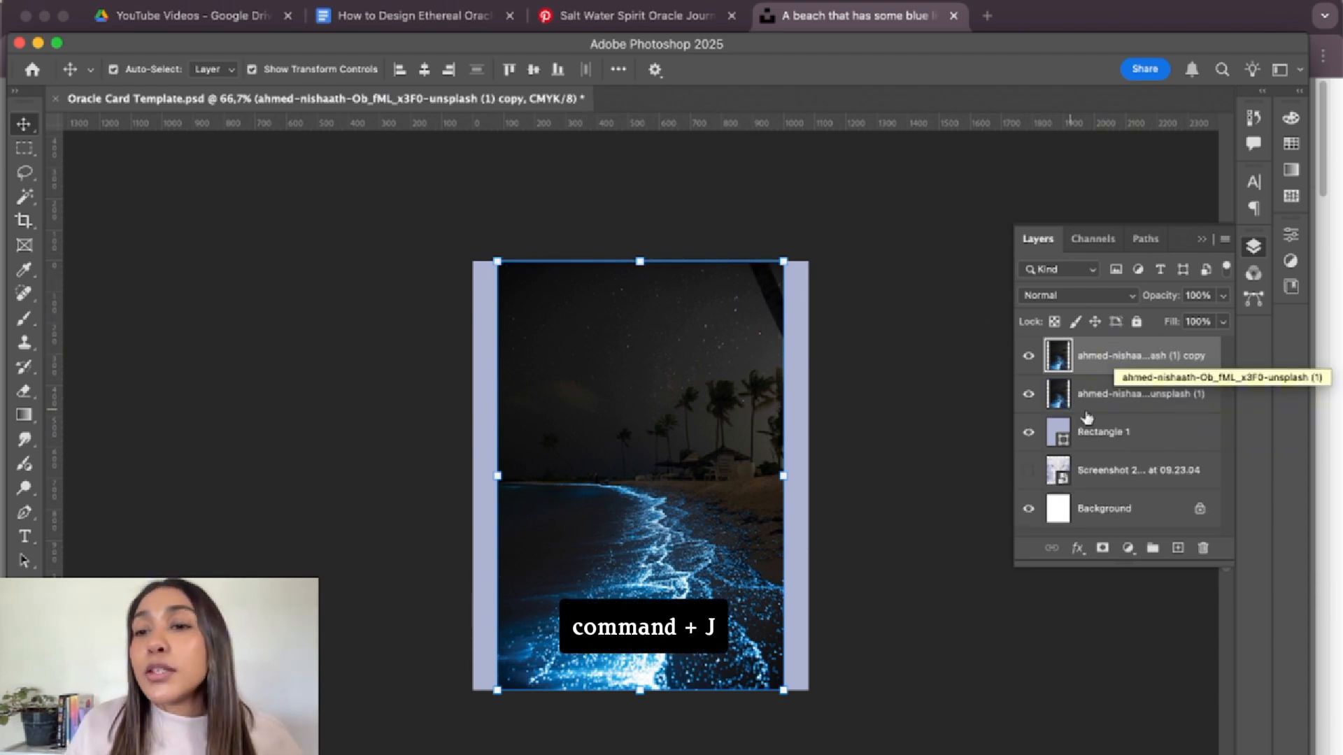
click(1028, 355)
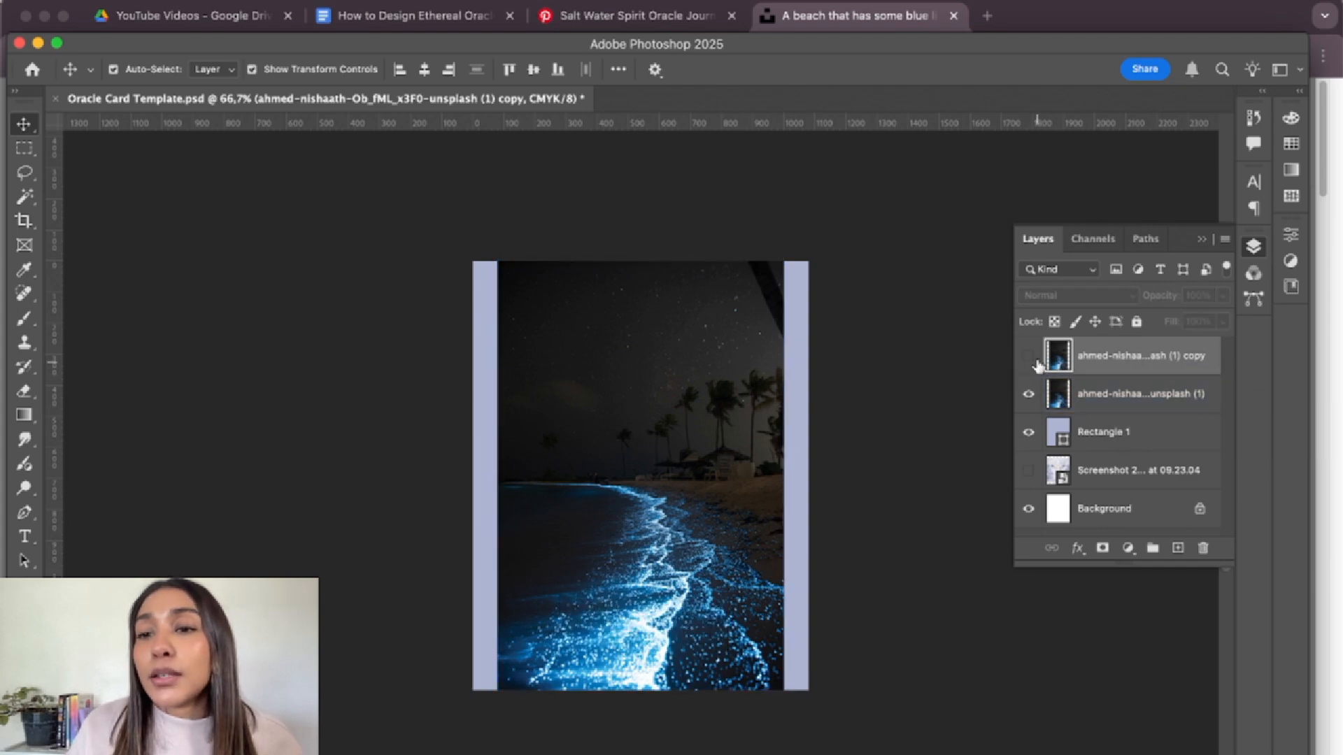
click(1109, 394)
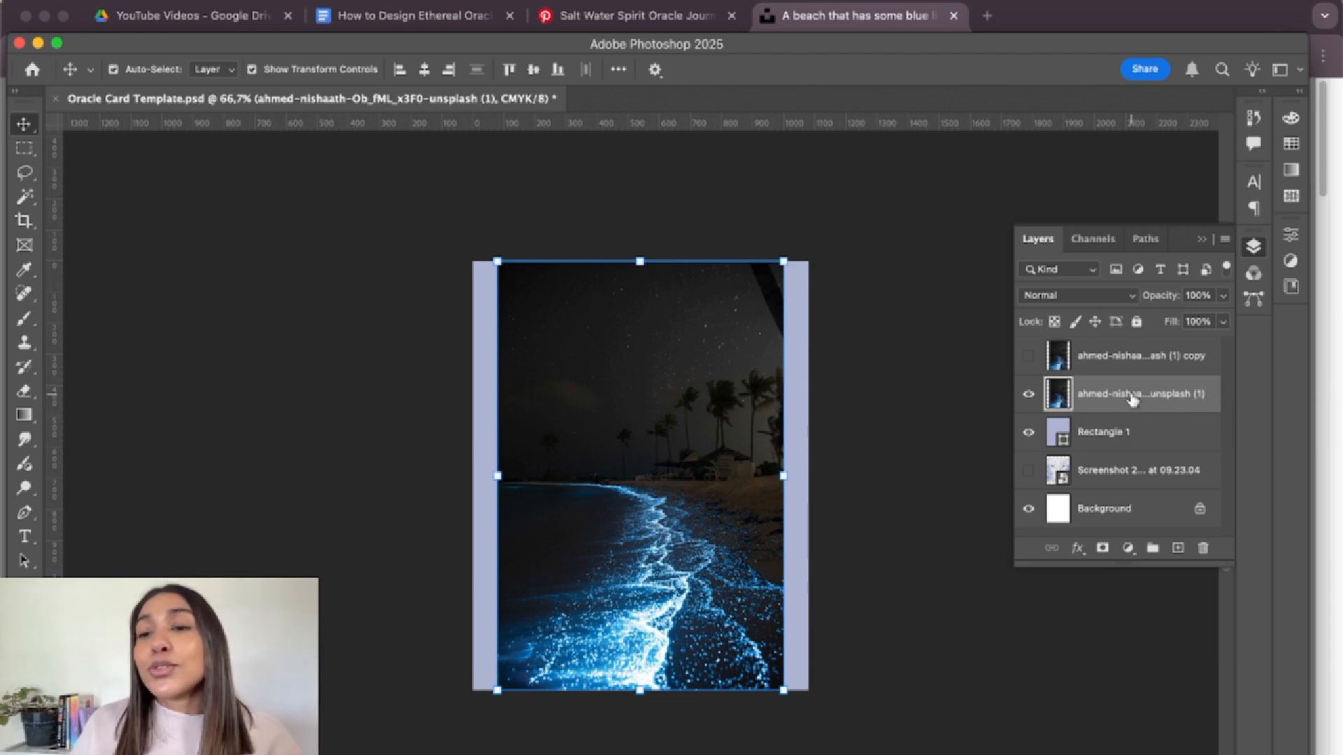
click(1126, 358)
click(1063, 395)
click(1110, 365)
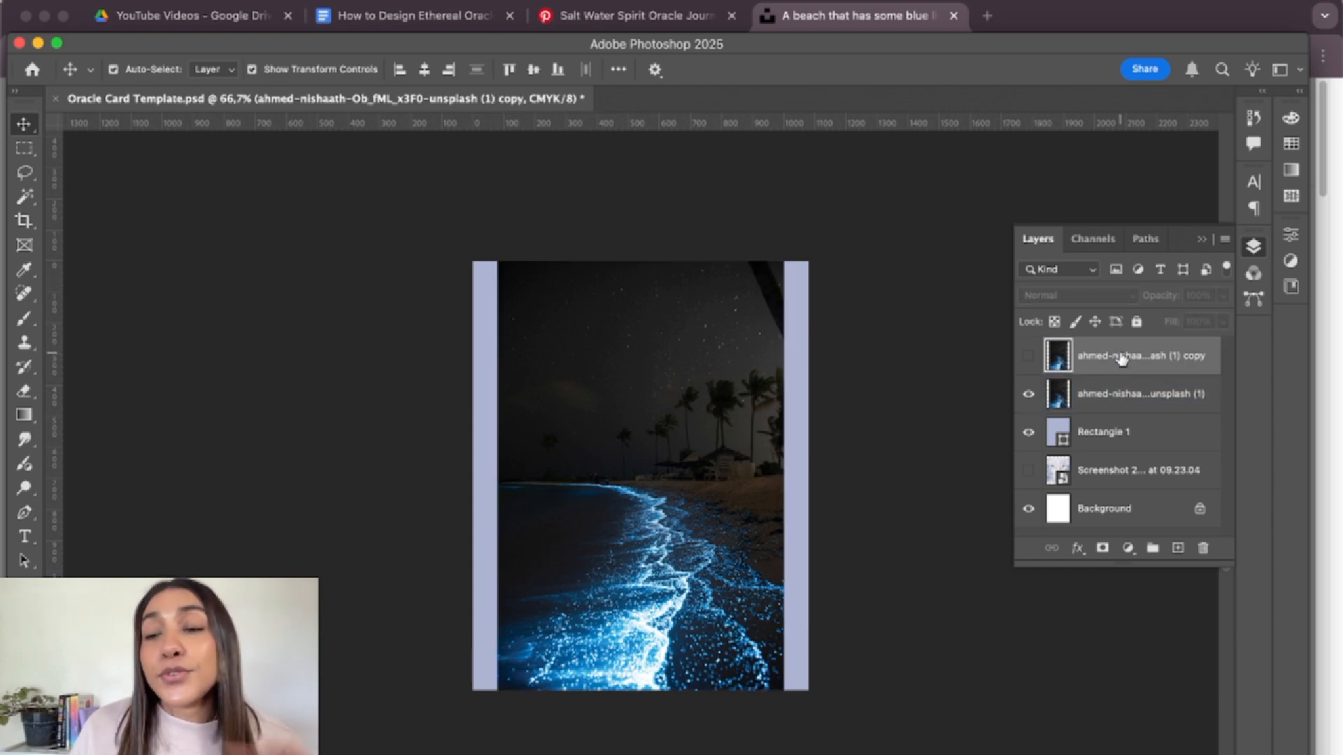
click(1098, 401)
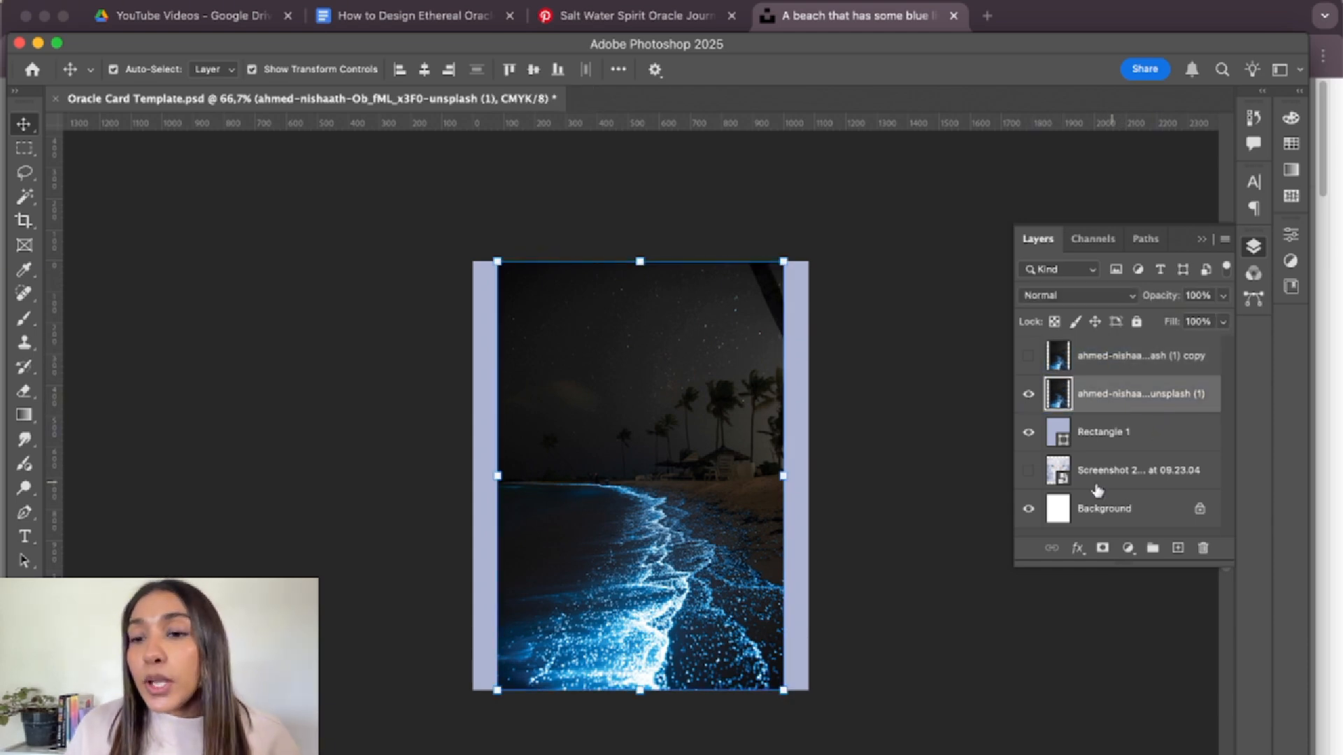
- Create a layer group named Water above the photo layers and move the visible beach photo into it
click(1090, 359)
click(1161, 551)
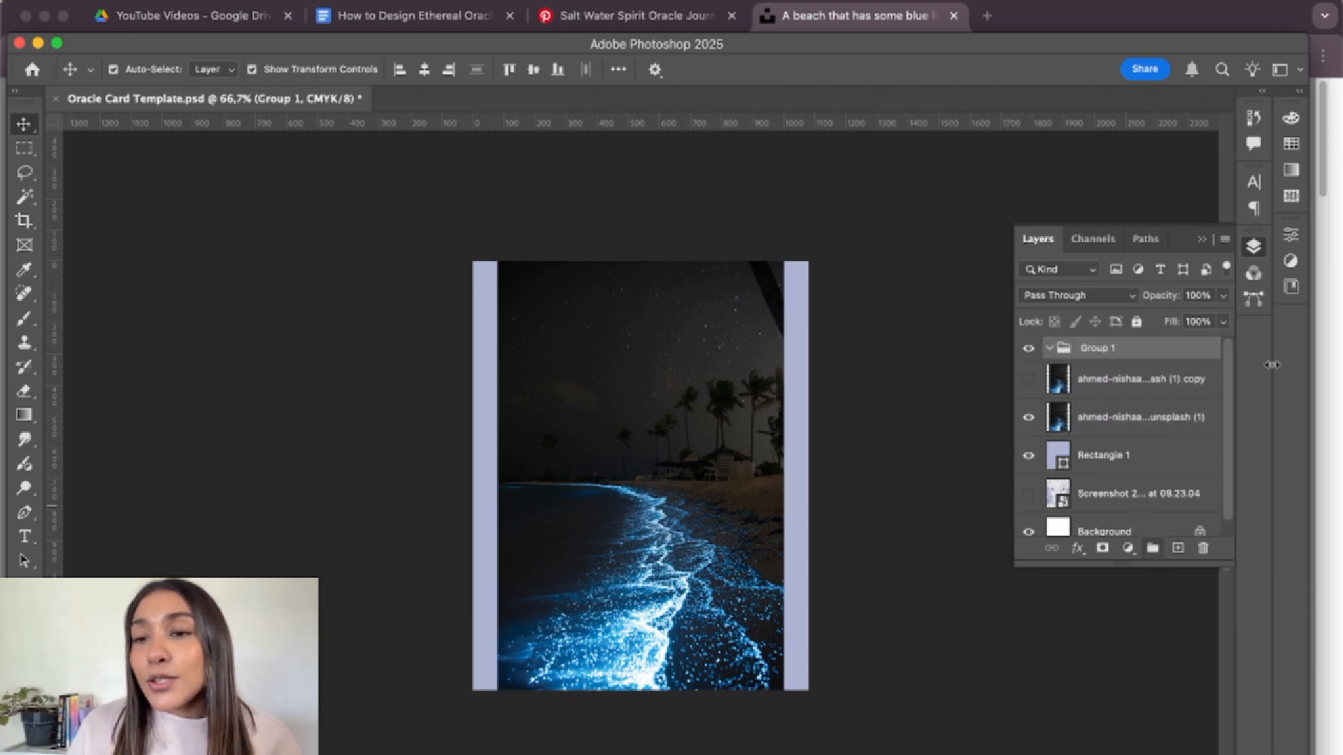
double_click(1096, 354)
text(Water)
key(Return)
drag(1105, 419, 1095, 349)
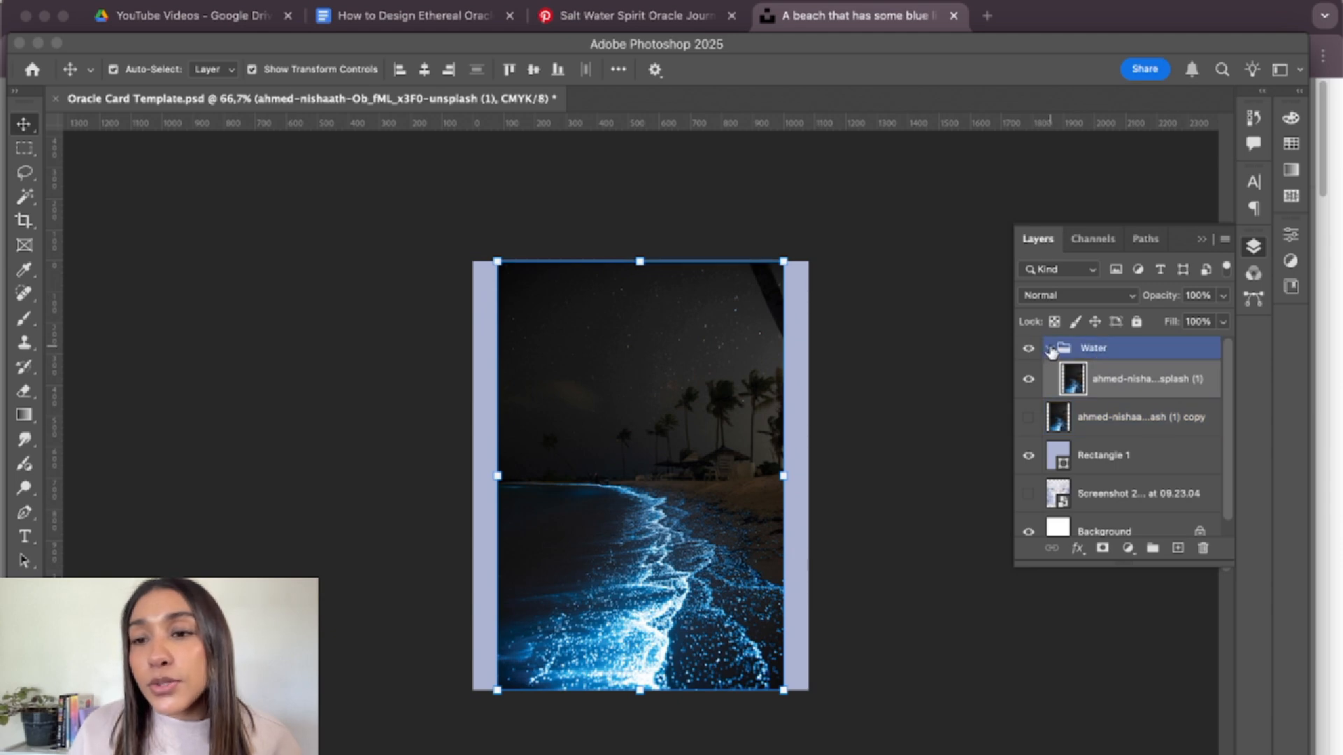
- Group the hidden beach photo copy, Rectangle 1 and the screenshot layer in a new group named Refrences
click(1119, 383)
shift+click(1126, 455)
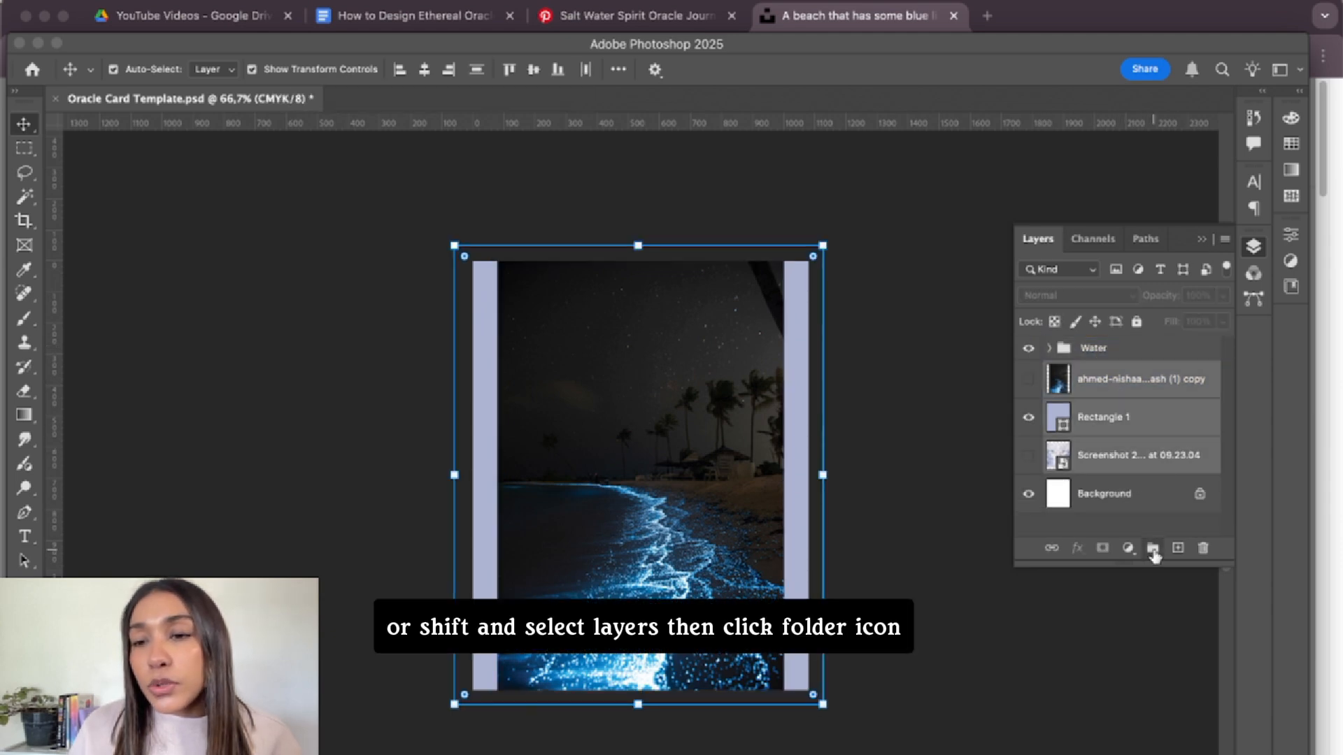
click(1153, 548)
text(Refrences)
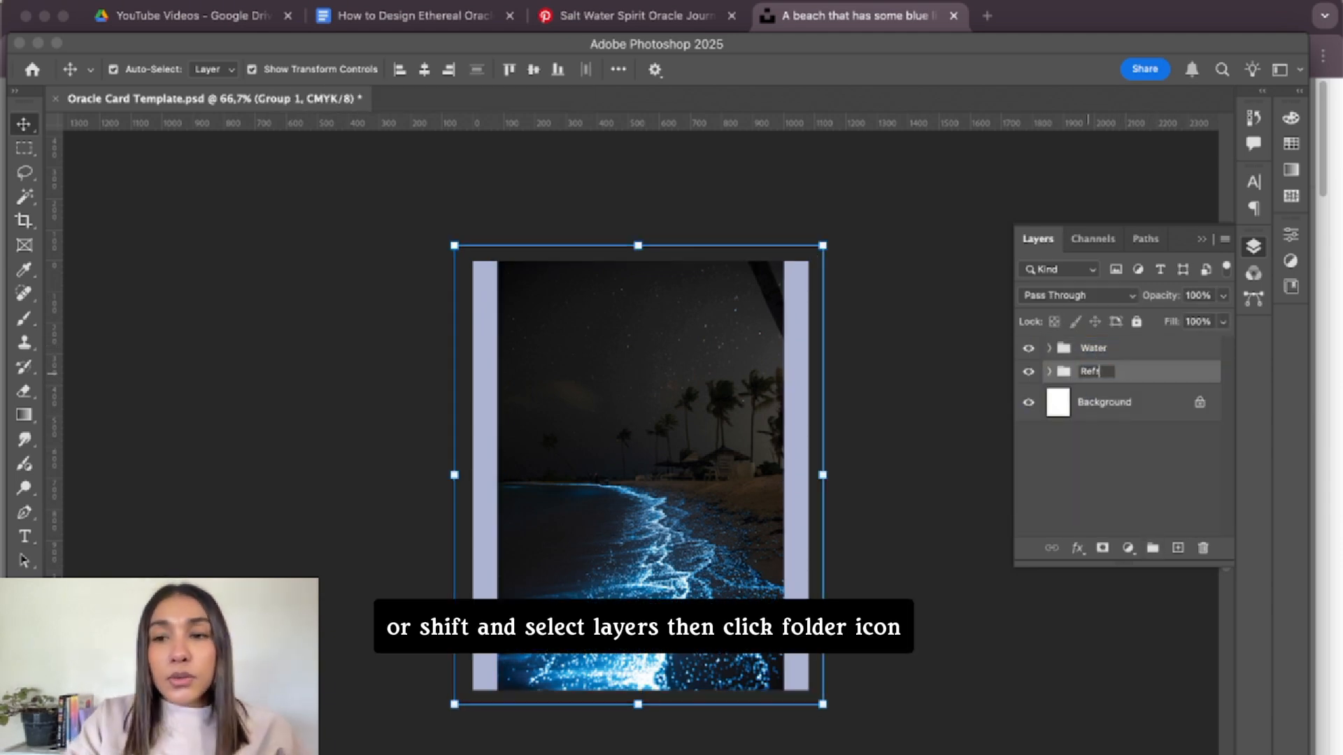
key(Return)
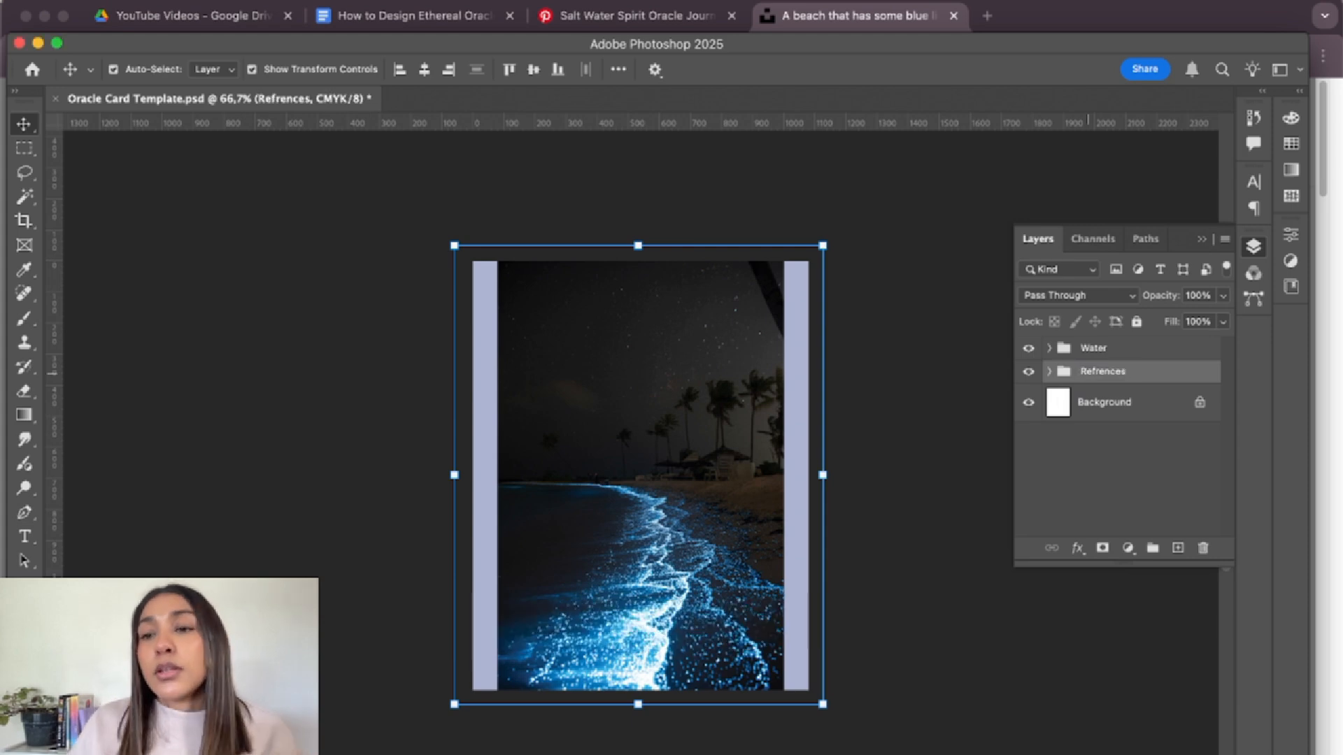
- Lock the Refrences group completely and check the layers inside it
click(1137, 323)
click(1049, 371)
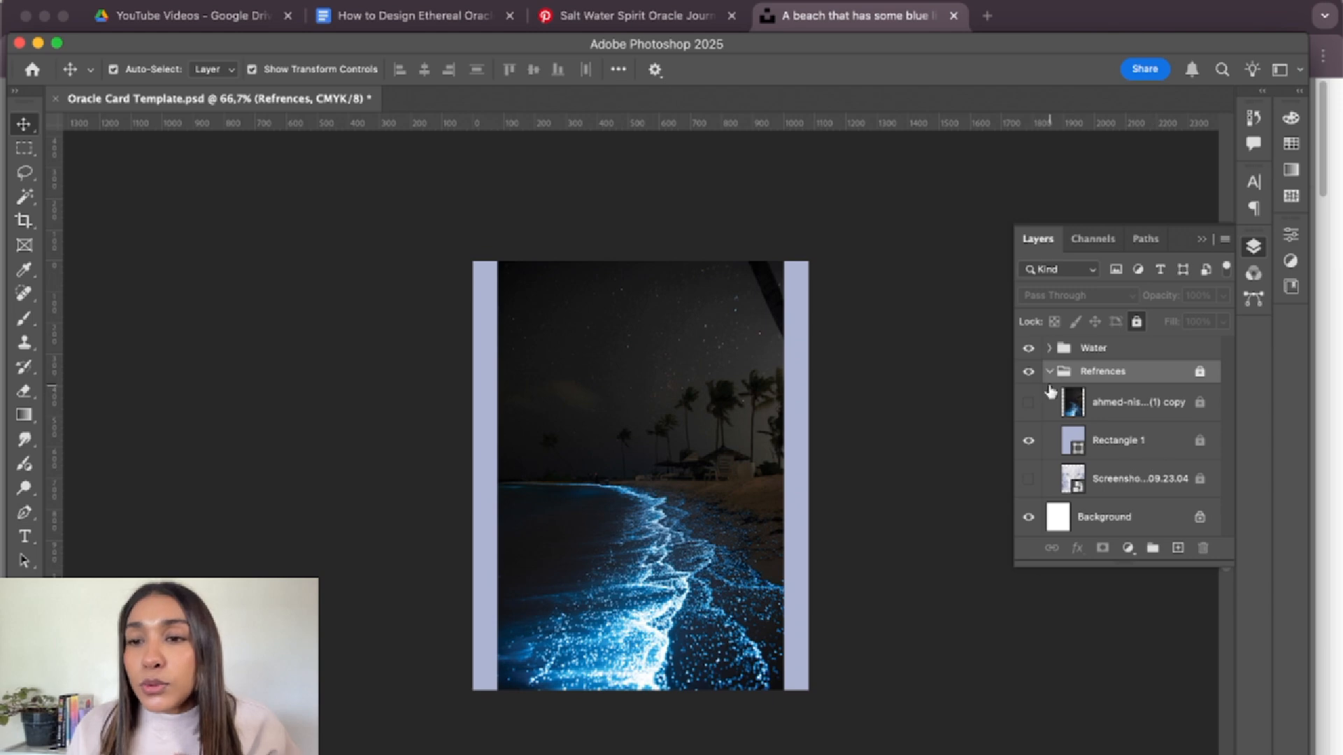
click(1049, 371)
- Set the blend mode of the beach photo layer in the Water group to Lighter Color
click(1070, 348)
click(1049, 348)
click(1172, 381)
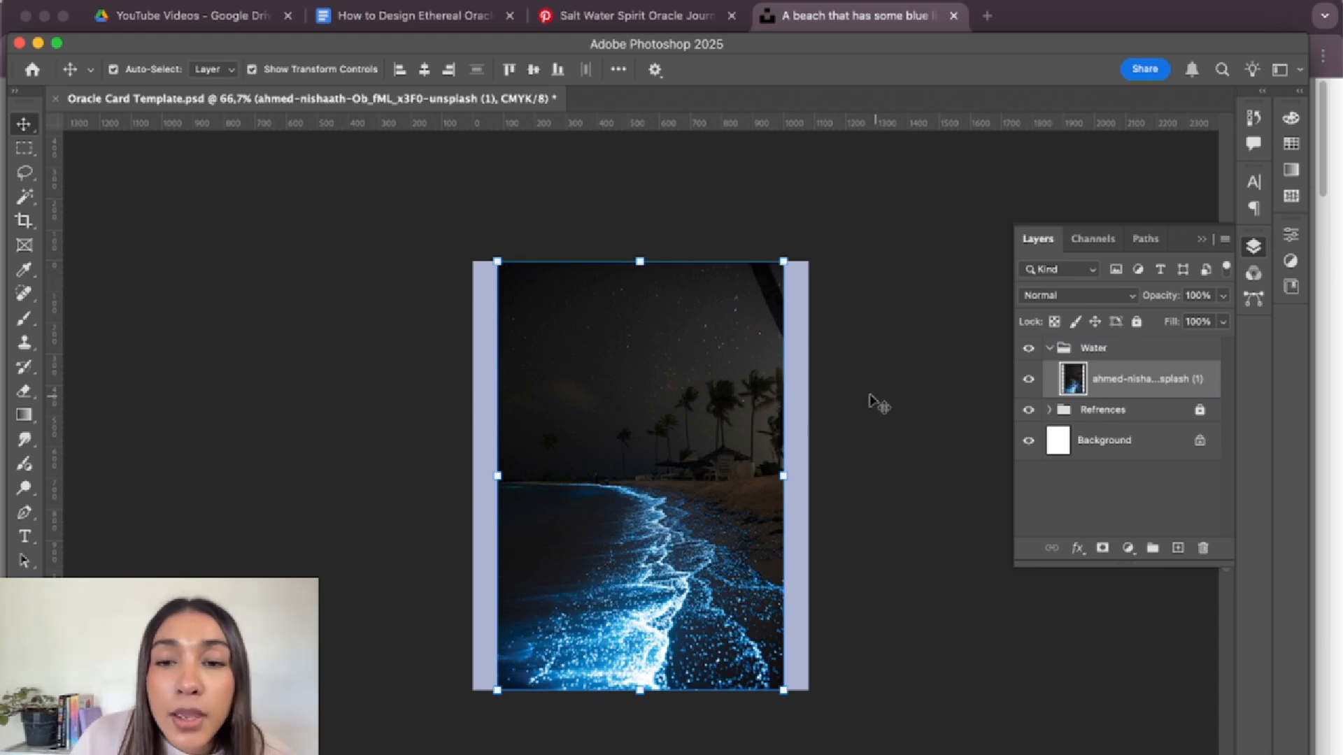
click(1058, 299)
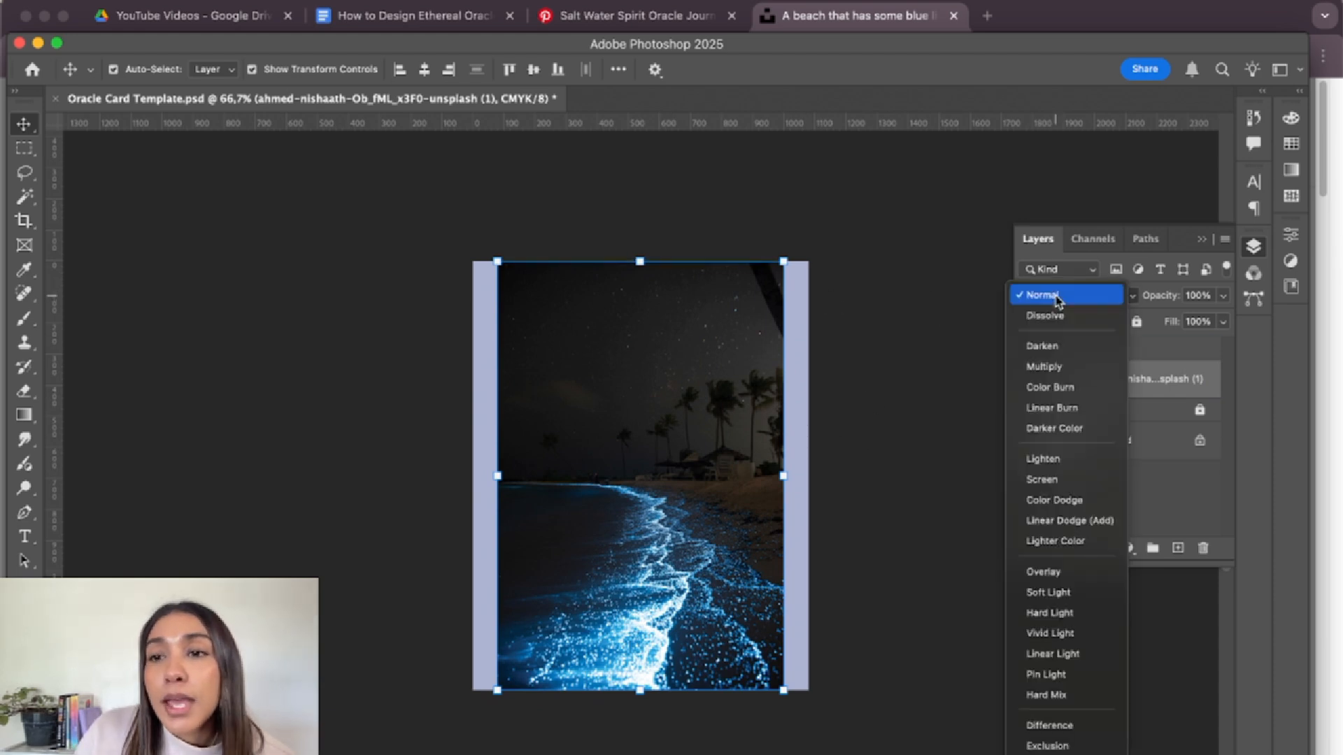
click(1108, 302)
click(1112, 301)
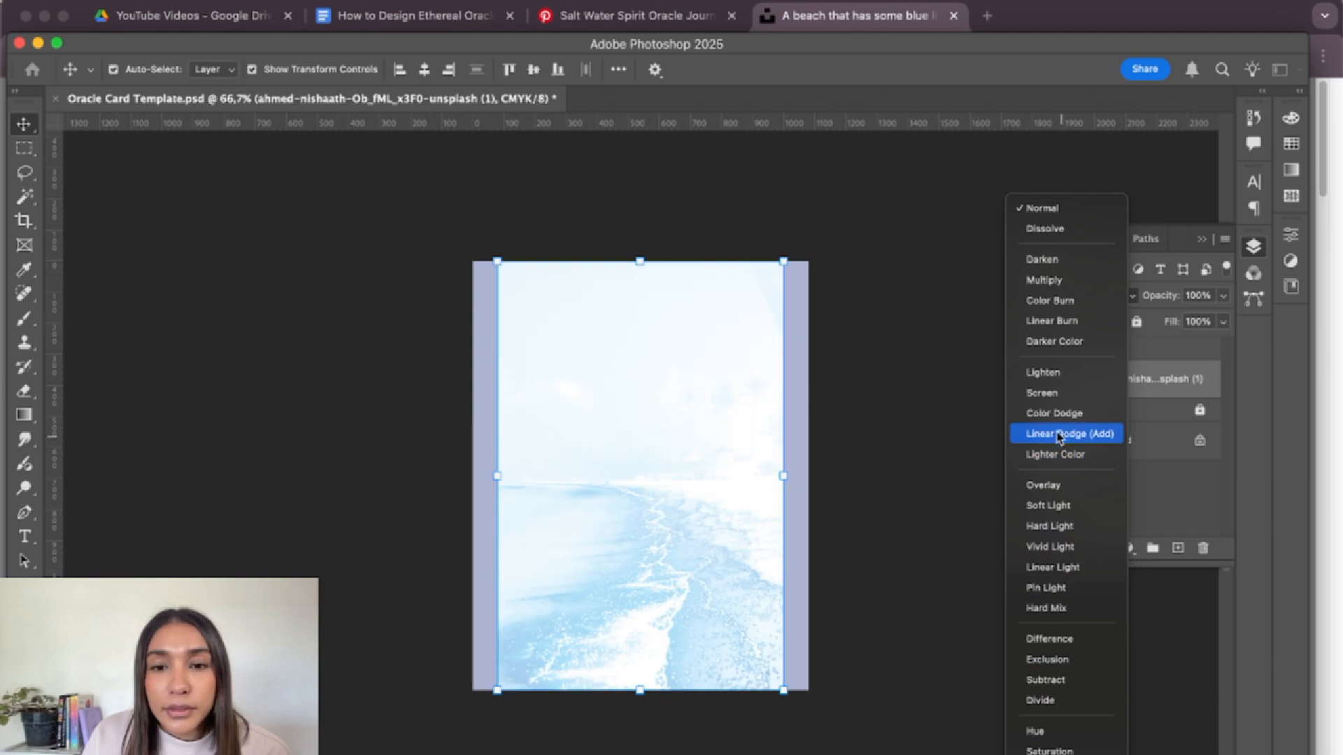
click(1056, 455)
click(778, 342)
click(643, 628)
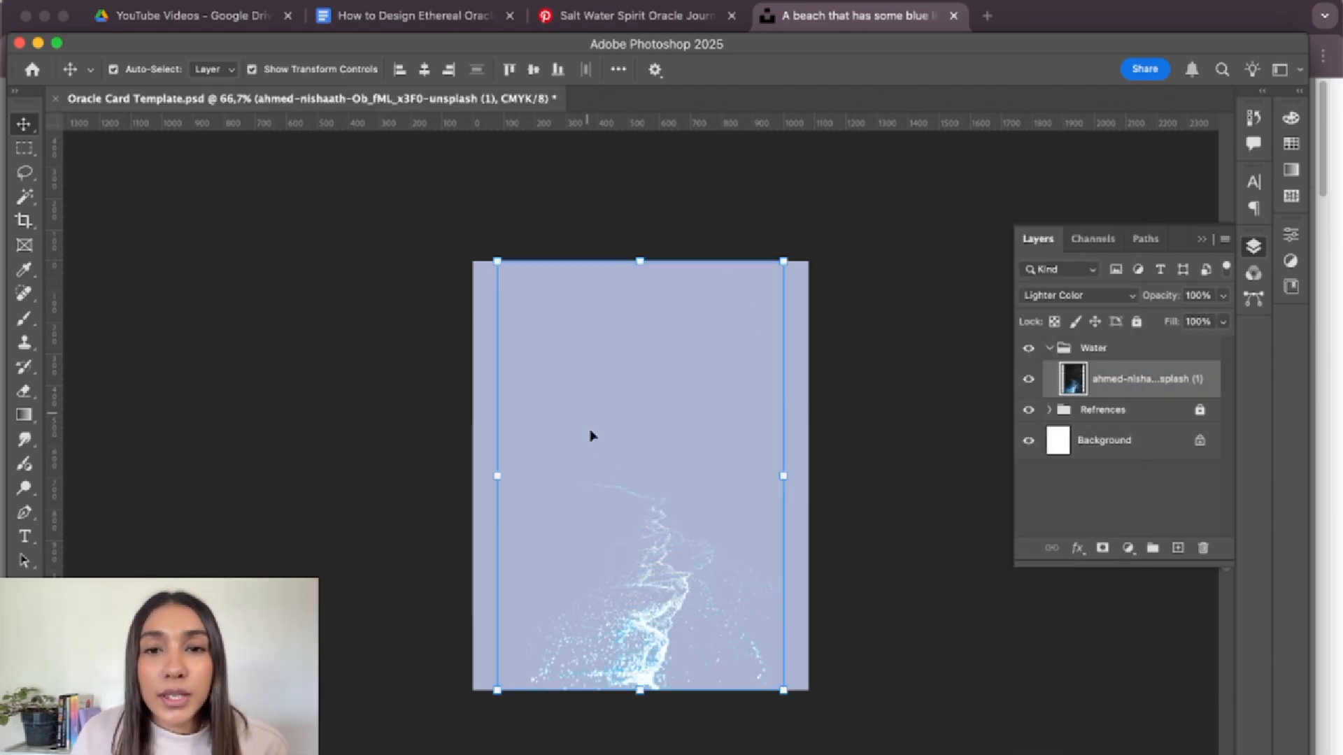
- Delete the part of the beach photo above the shoreline across the full card width and clear the selection
key(m)
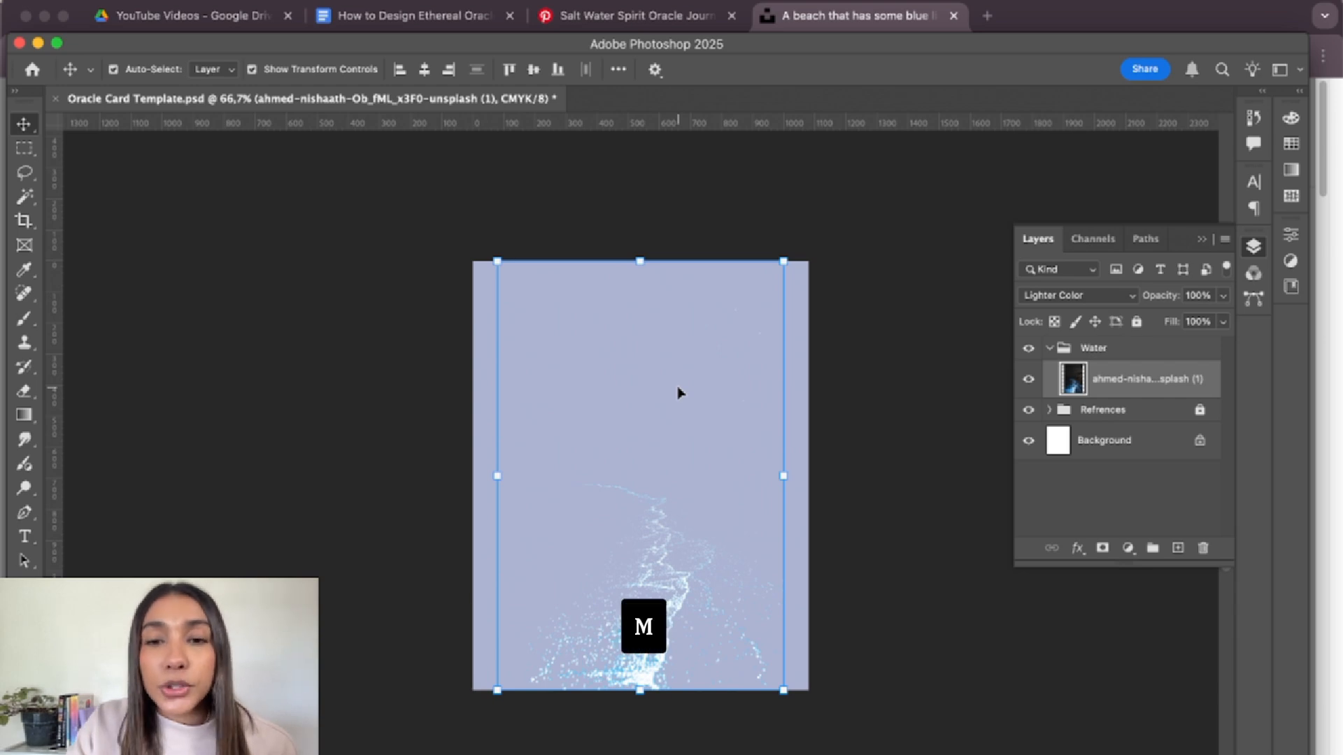
drag(474, 262, 959, 480)
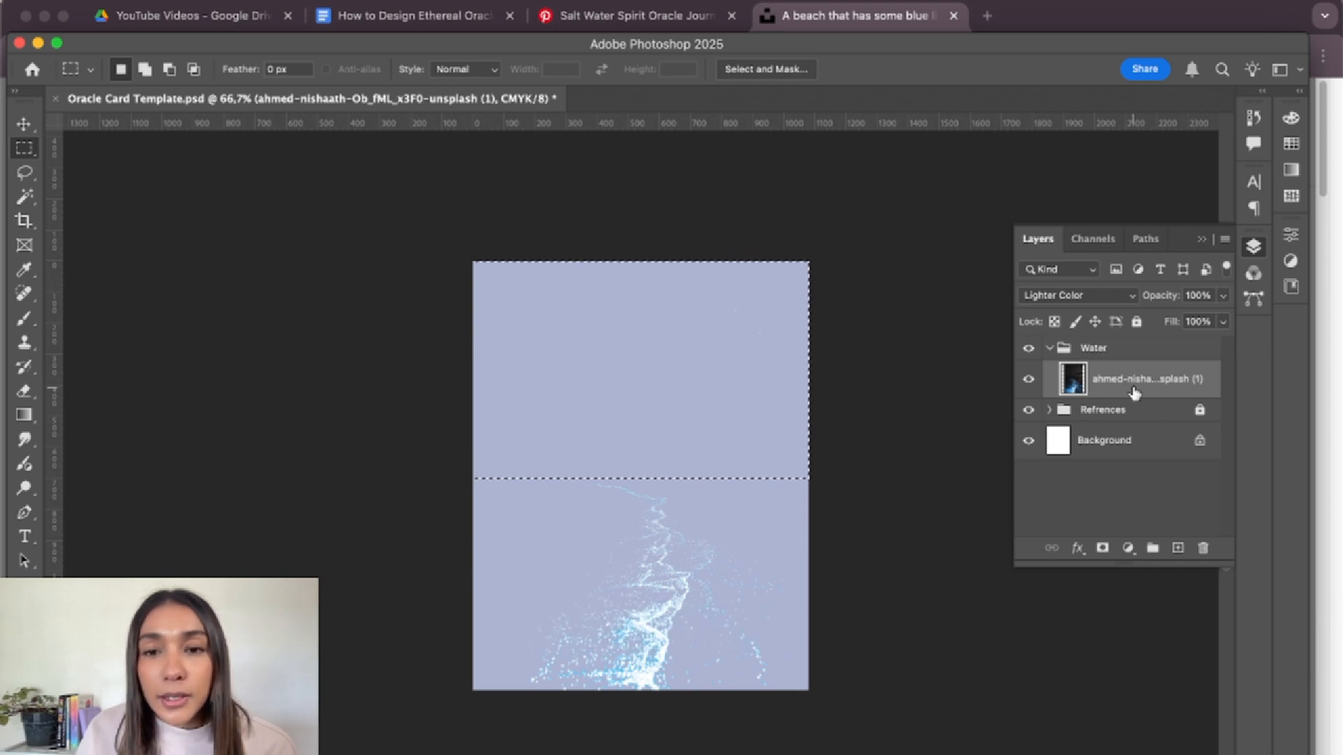
key(BackSpace)
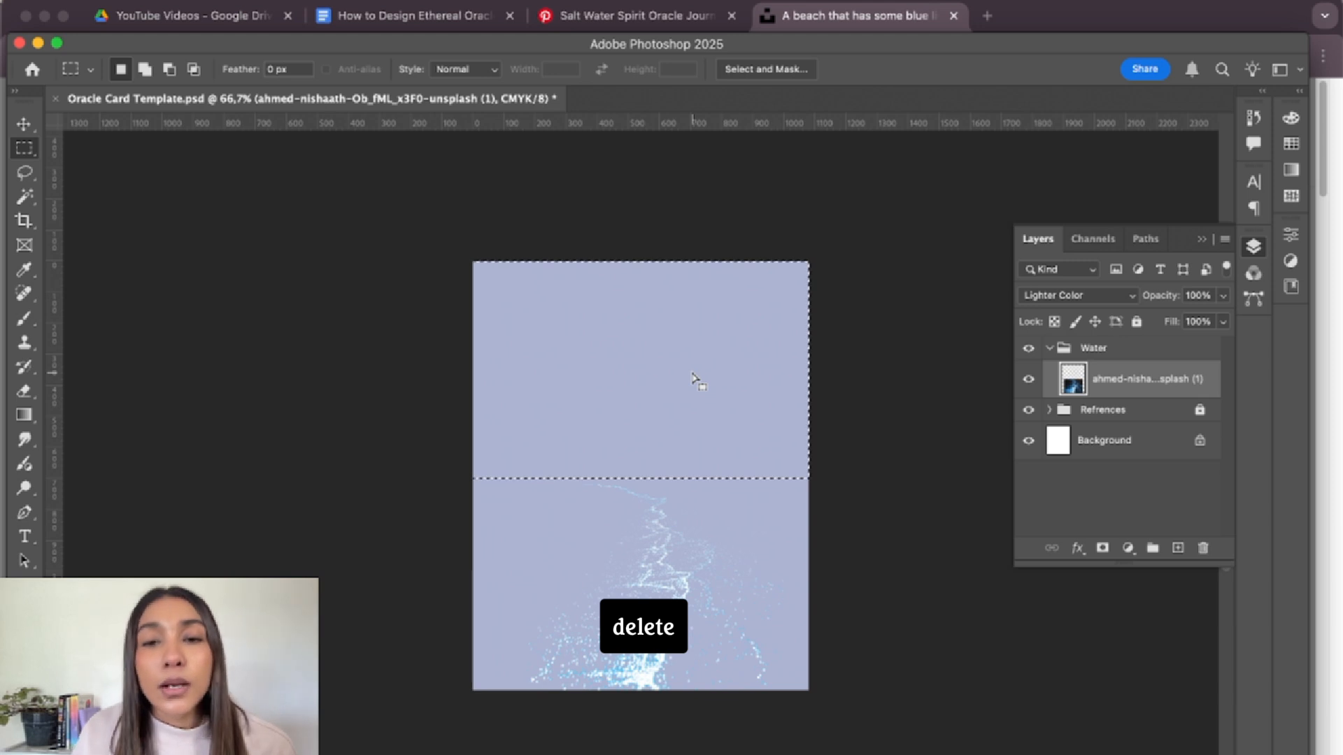
key(super+d)
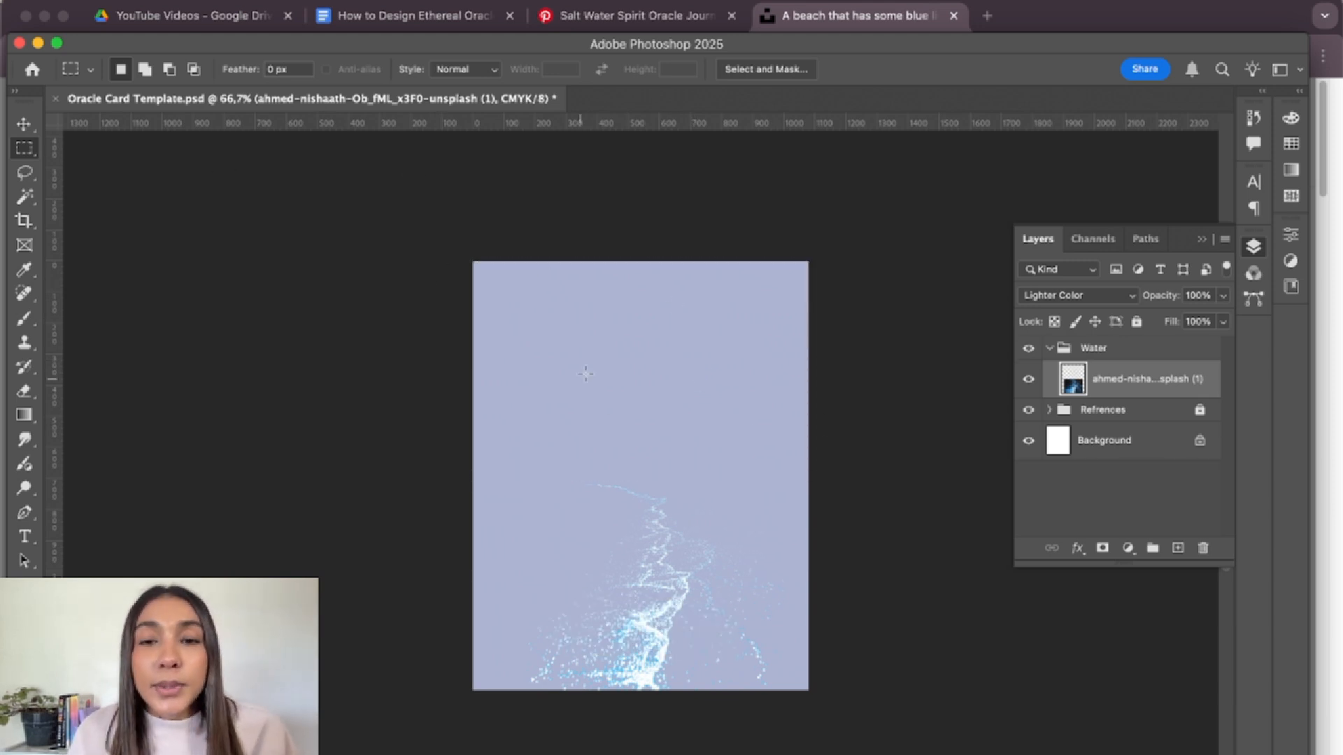
- Move the glowing water sideways so it overhangs the card's left edge and stays flush with the bottom
key(v)
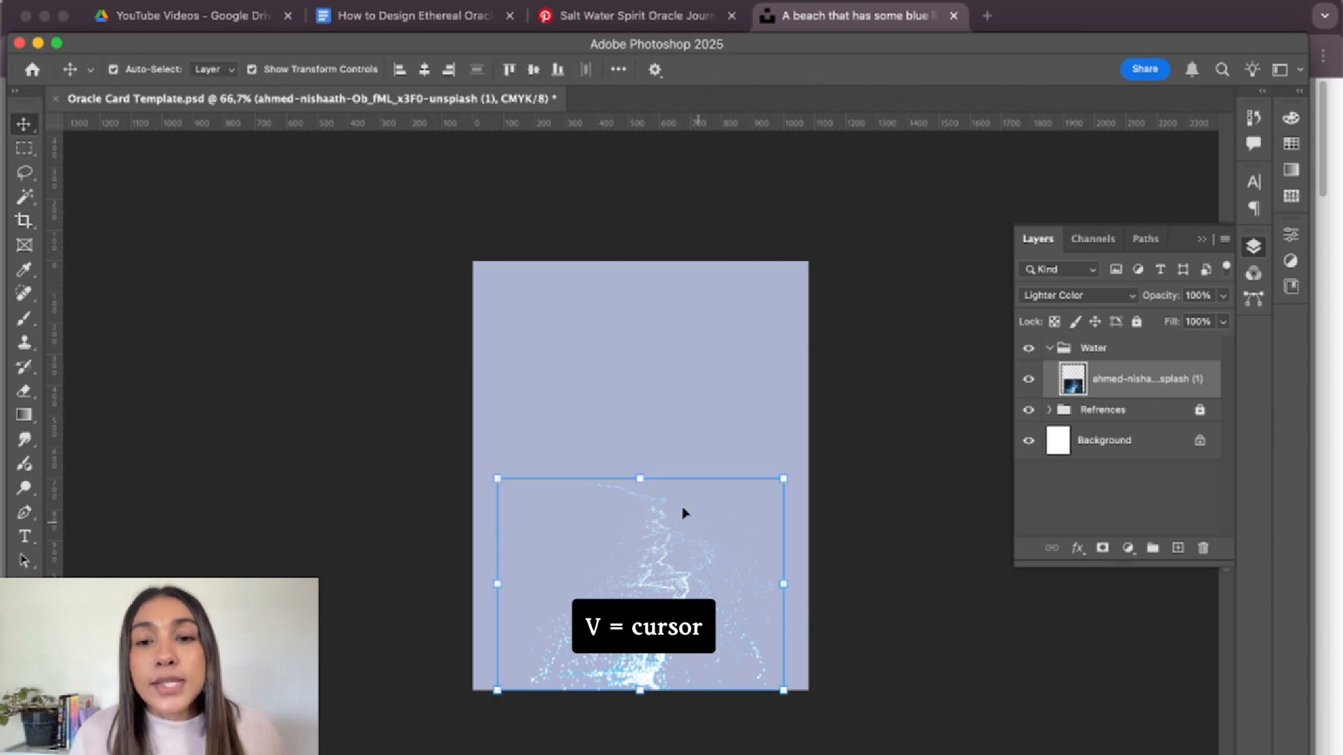
drag(670, 630, 626, 633)
drag(665, 588, 631, 586)
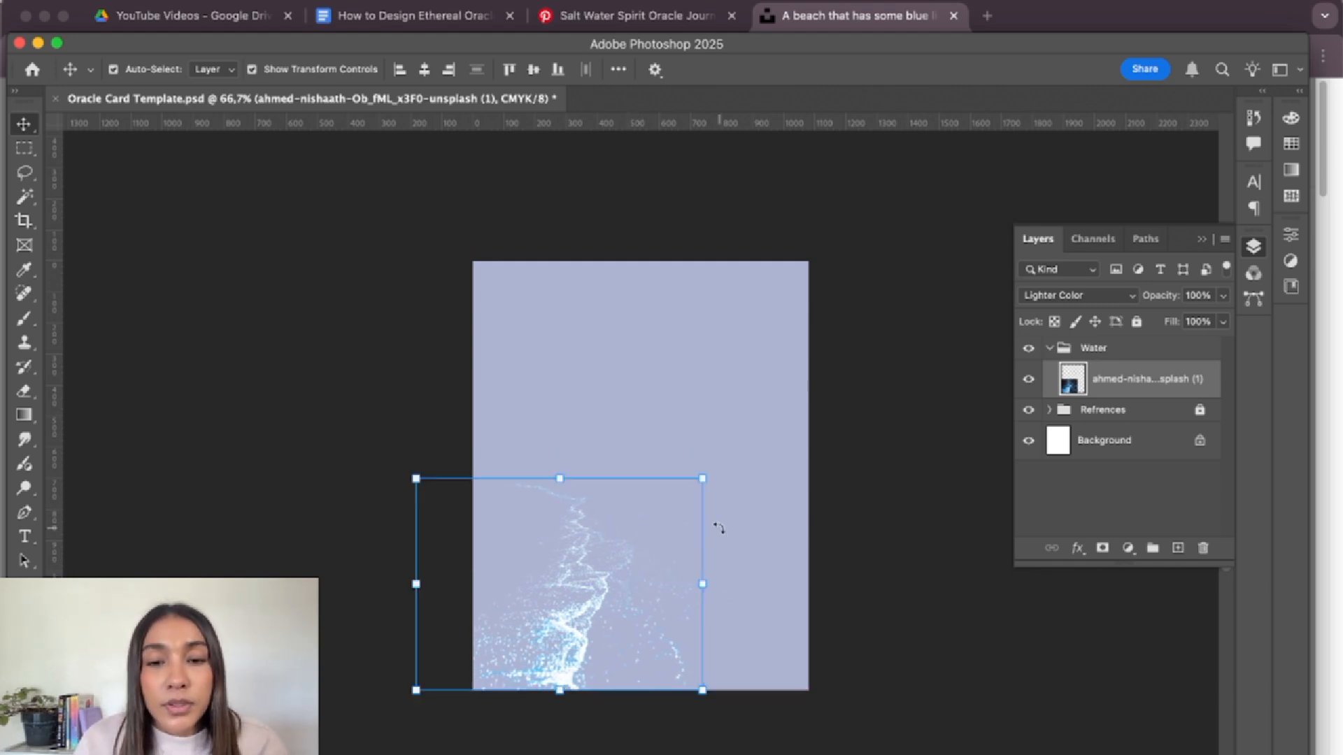
click(907, 426)
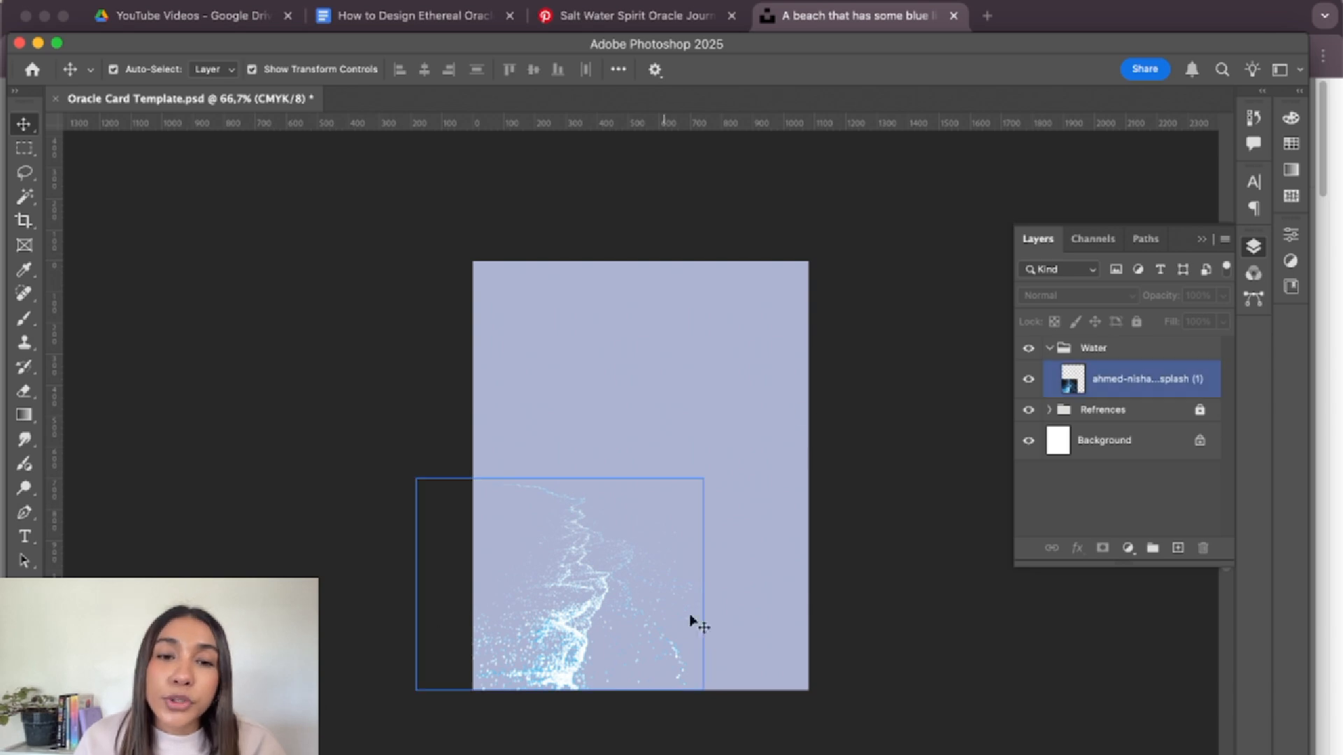
click(559, 560)
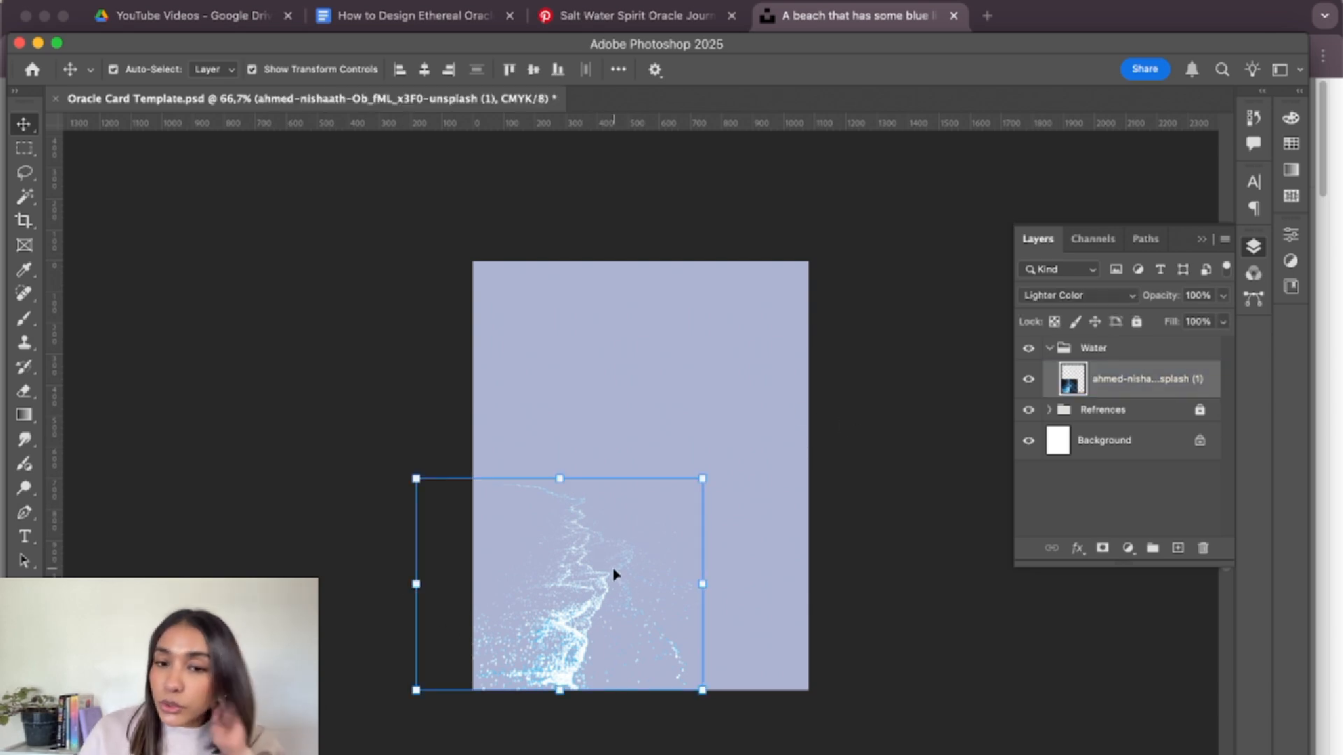
- Cut the part of the water image inside the card and delete the leftover layer outside its edge
key(m)
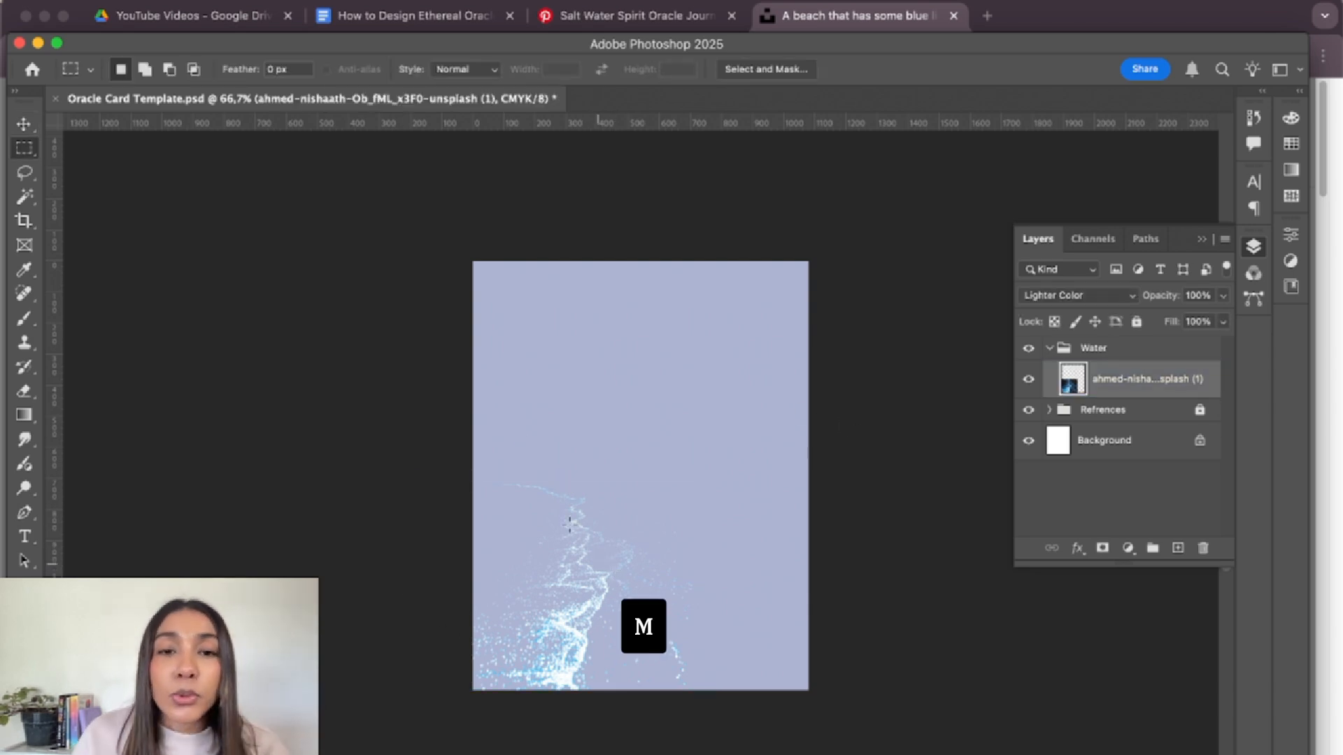
drag(348, 234, 853, 734)
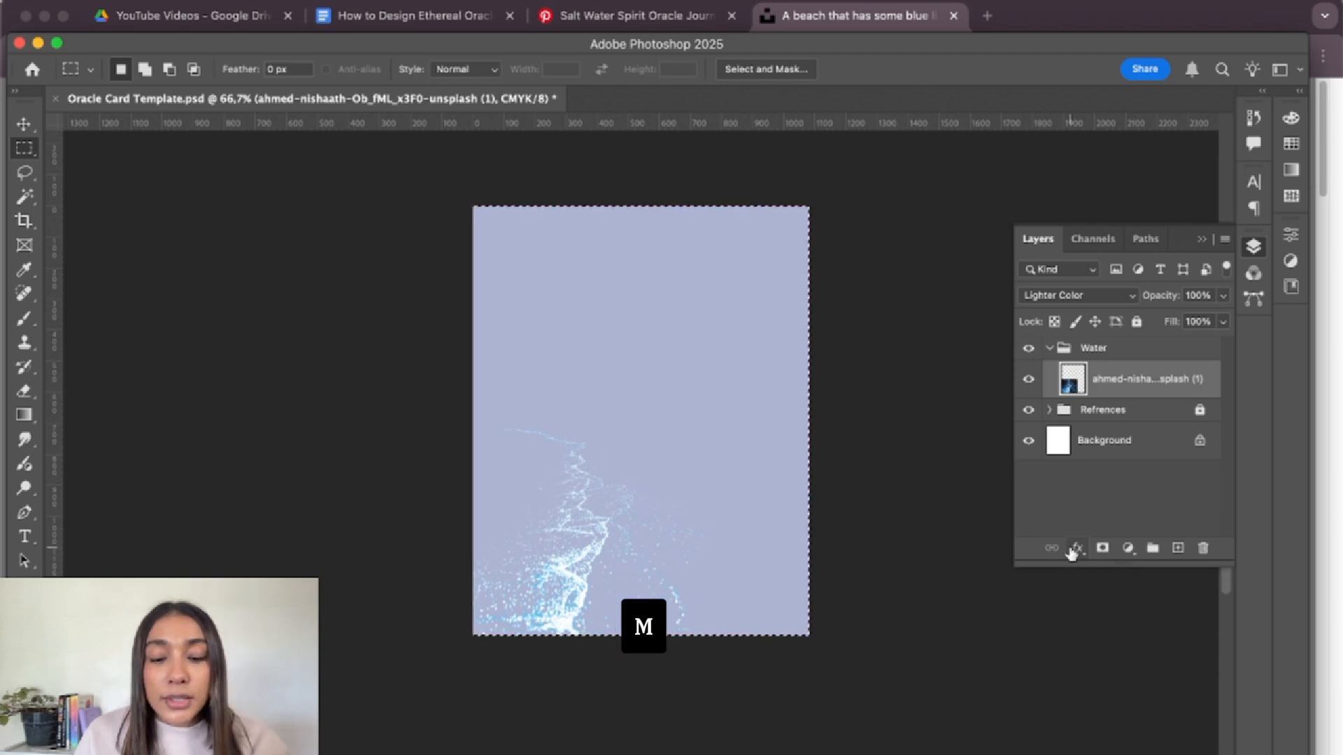
key(super+x)
key(v)
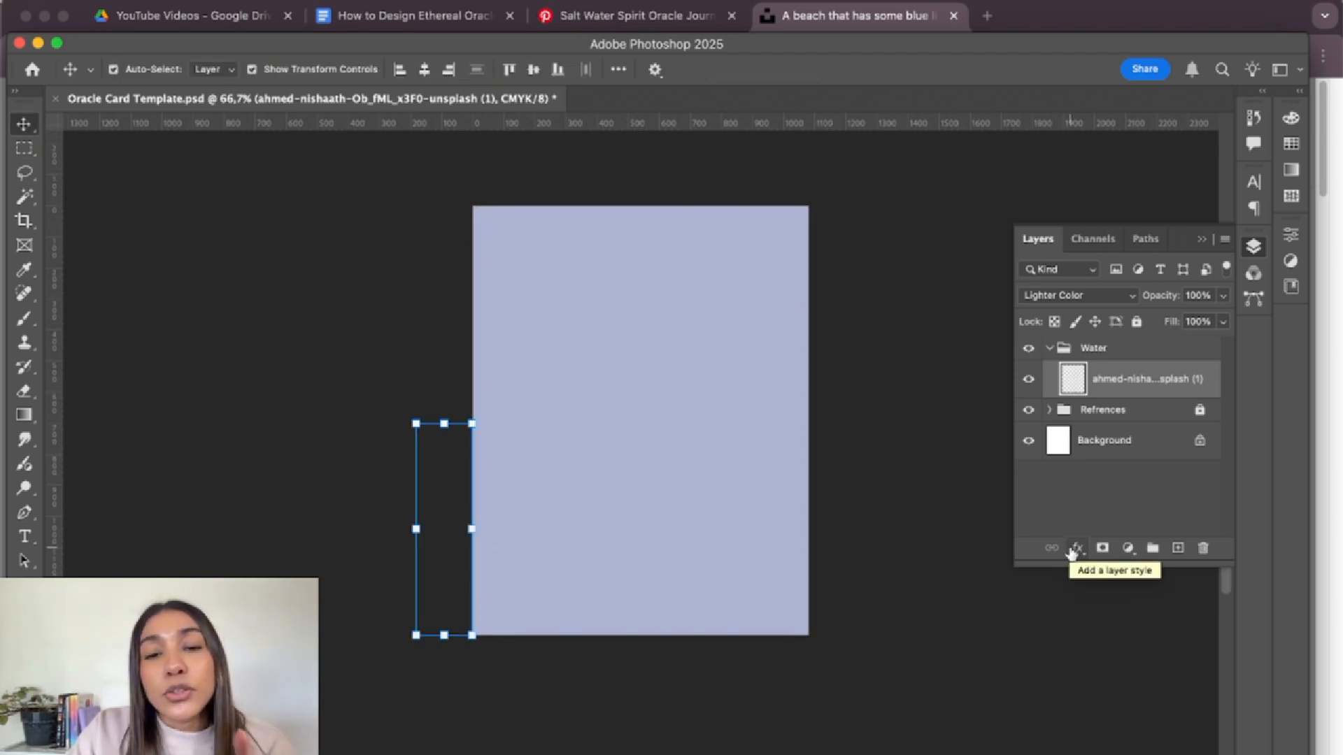
key(Delete)
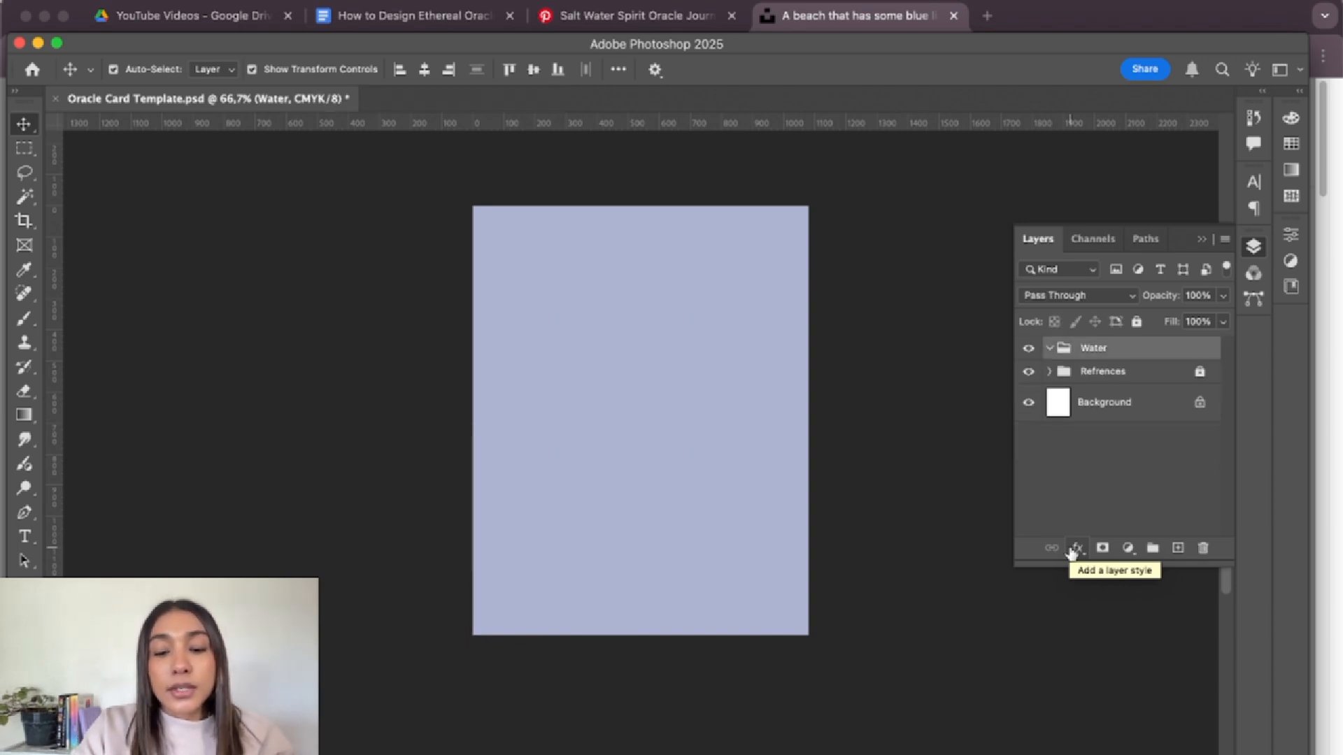
- Paste the cut water image in place at the card's lower-left corner, inside the Water group
key(cmd+v)
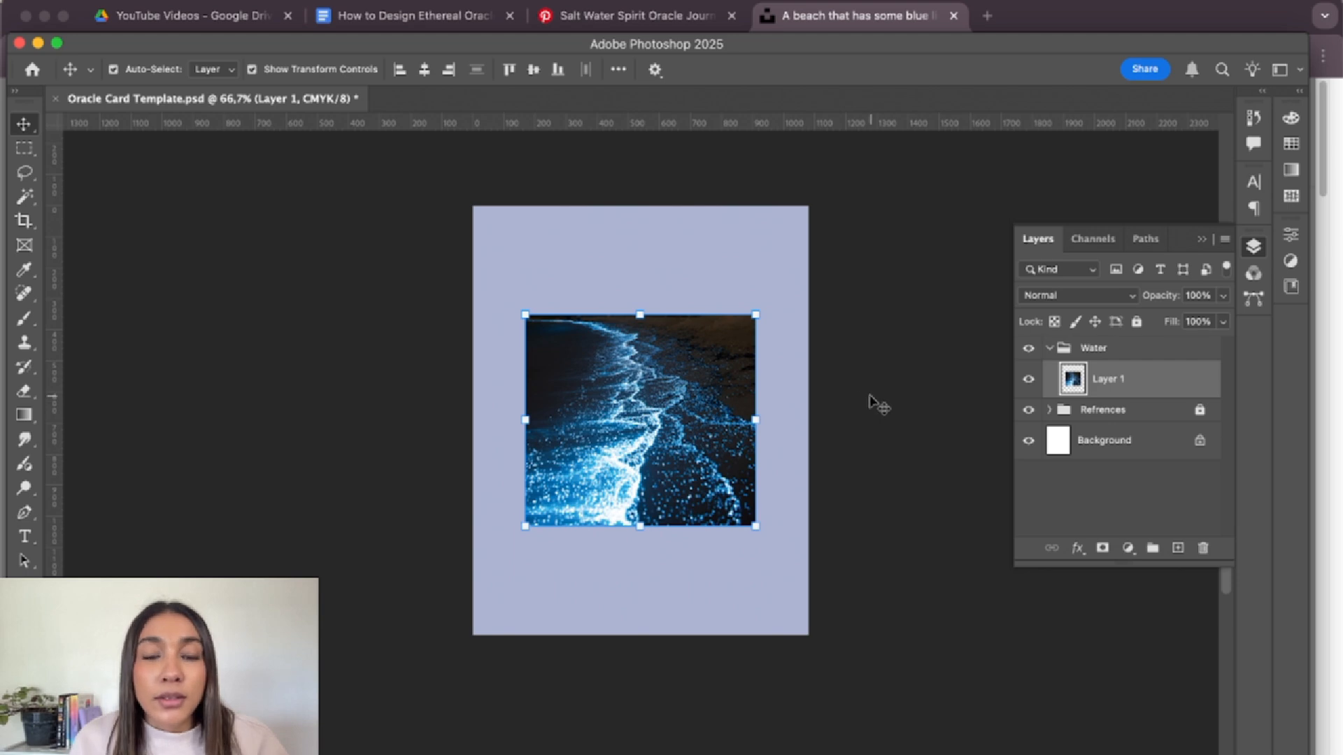
key(Delete)
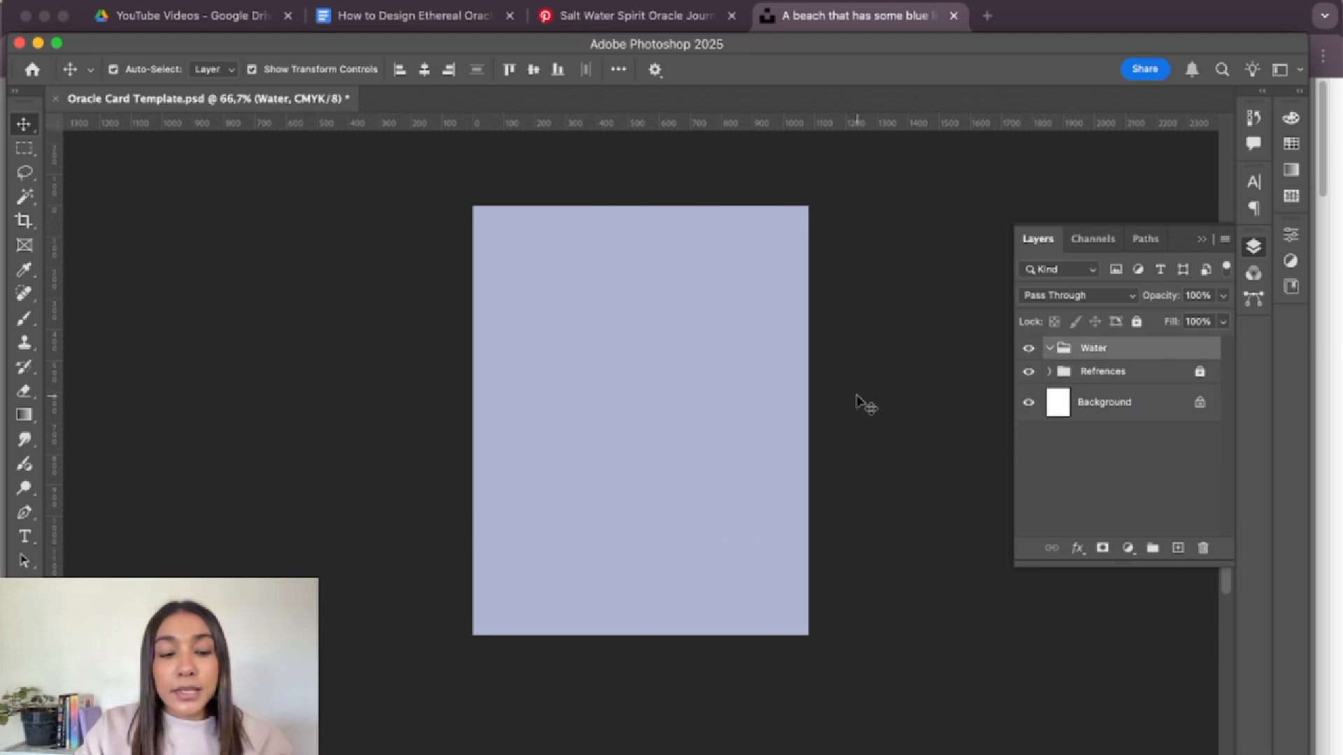
key(shift+cmd+v)
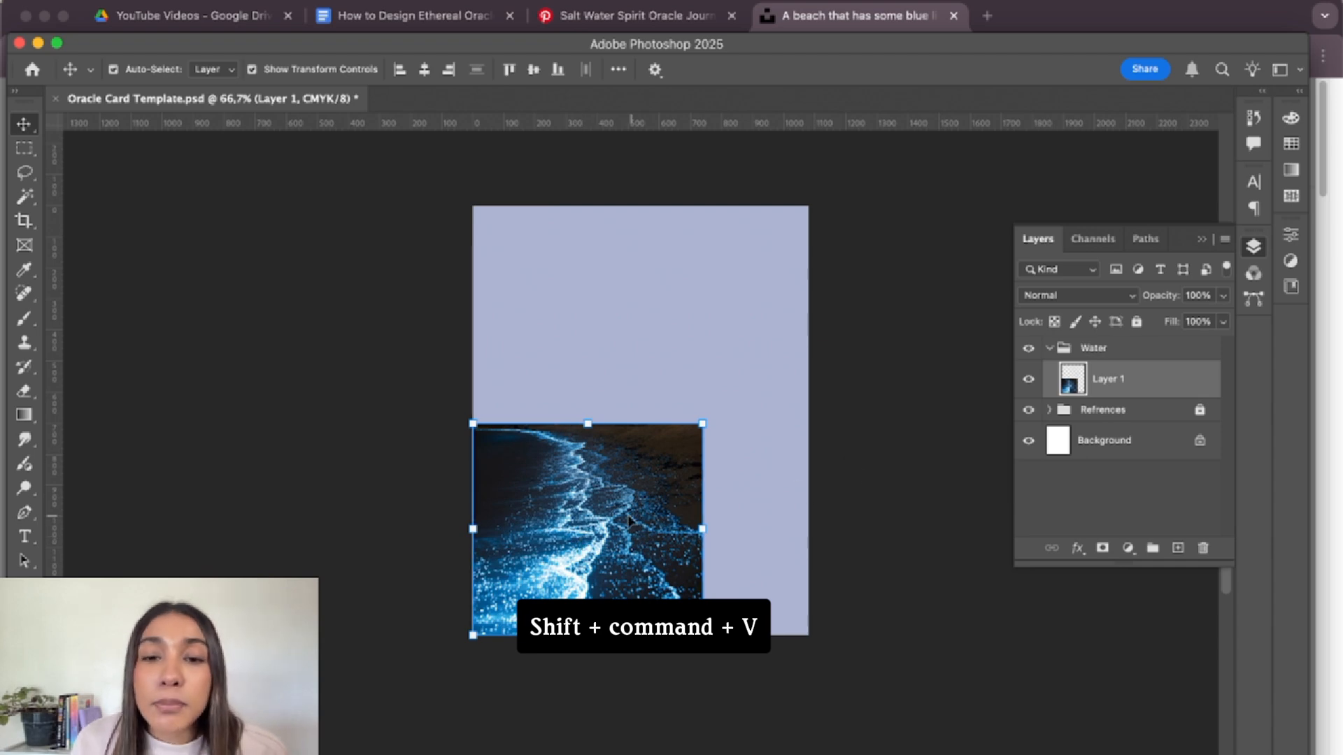
- Change the water layer's blend mode to Lighter Color
click(1088, 297)
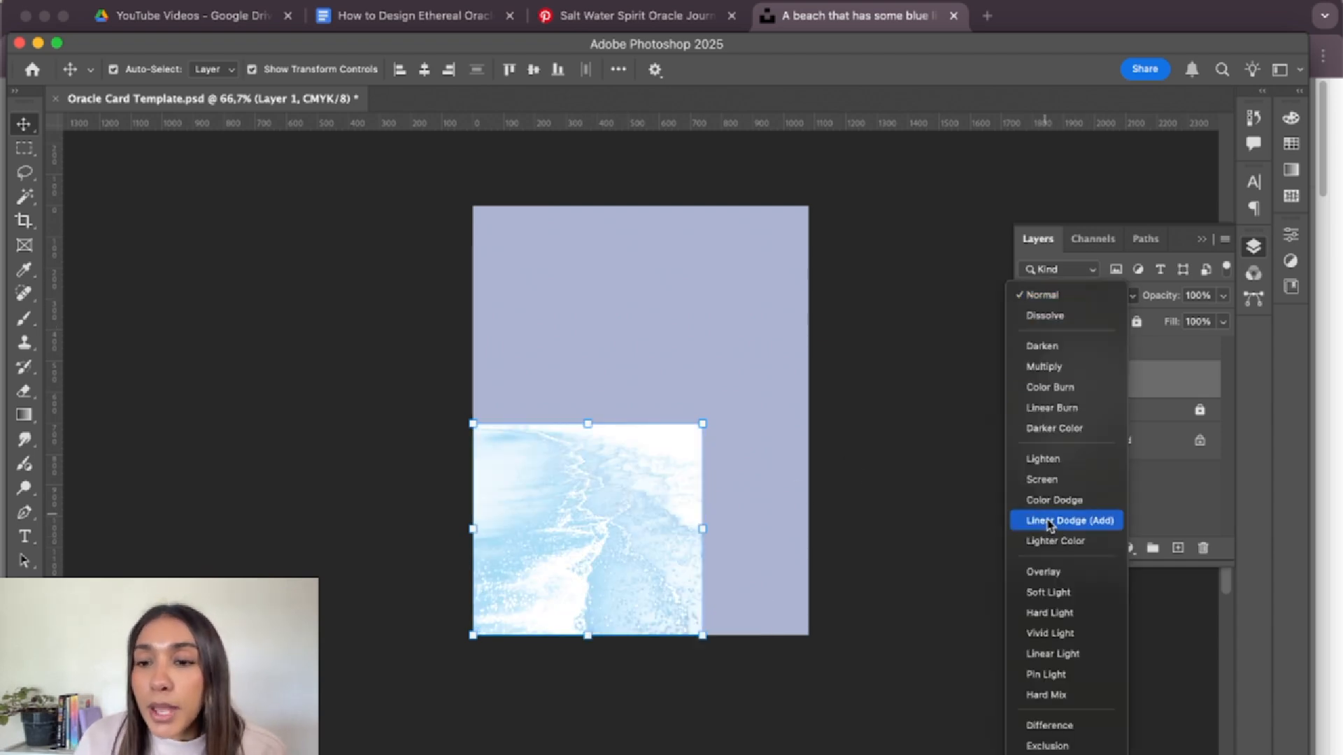
click(1055, 540)
click(636, 502)
click(636, 502)
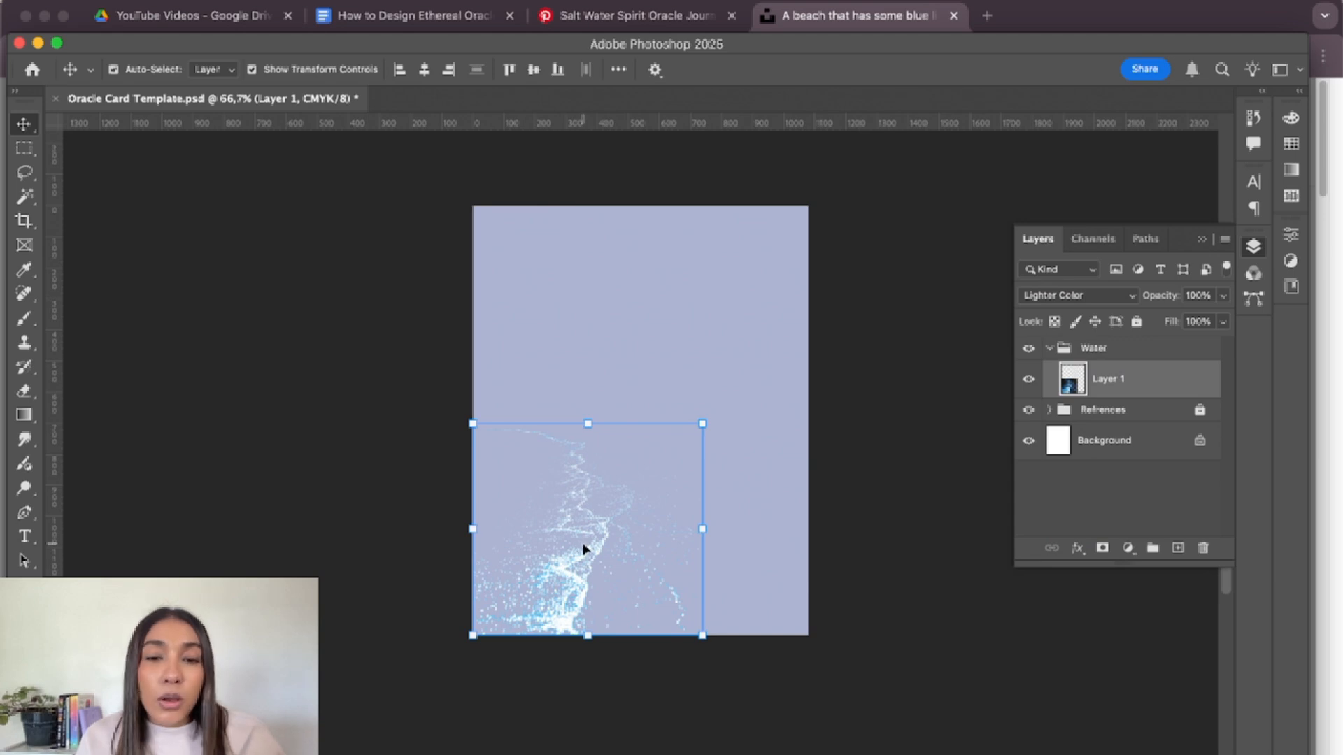
drag(571, 520, 571, 520)
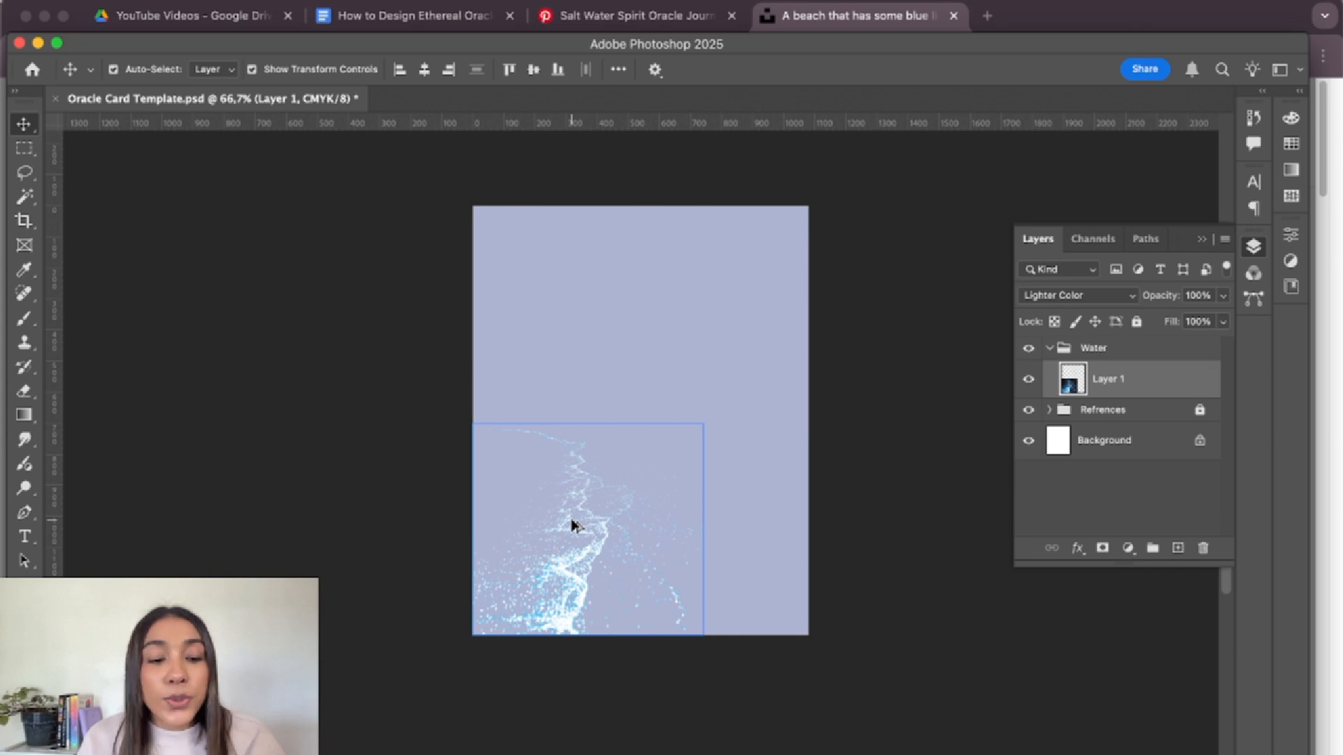
- Duplicate the water layer to the right of the original and flip the copy horizontally
drag(572, 525, 759, 549)
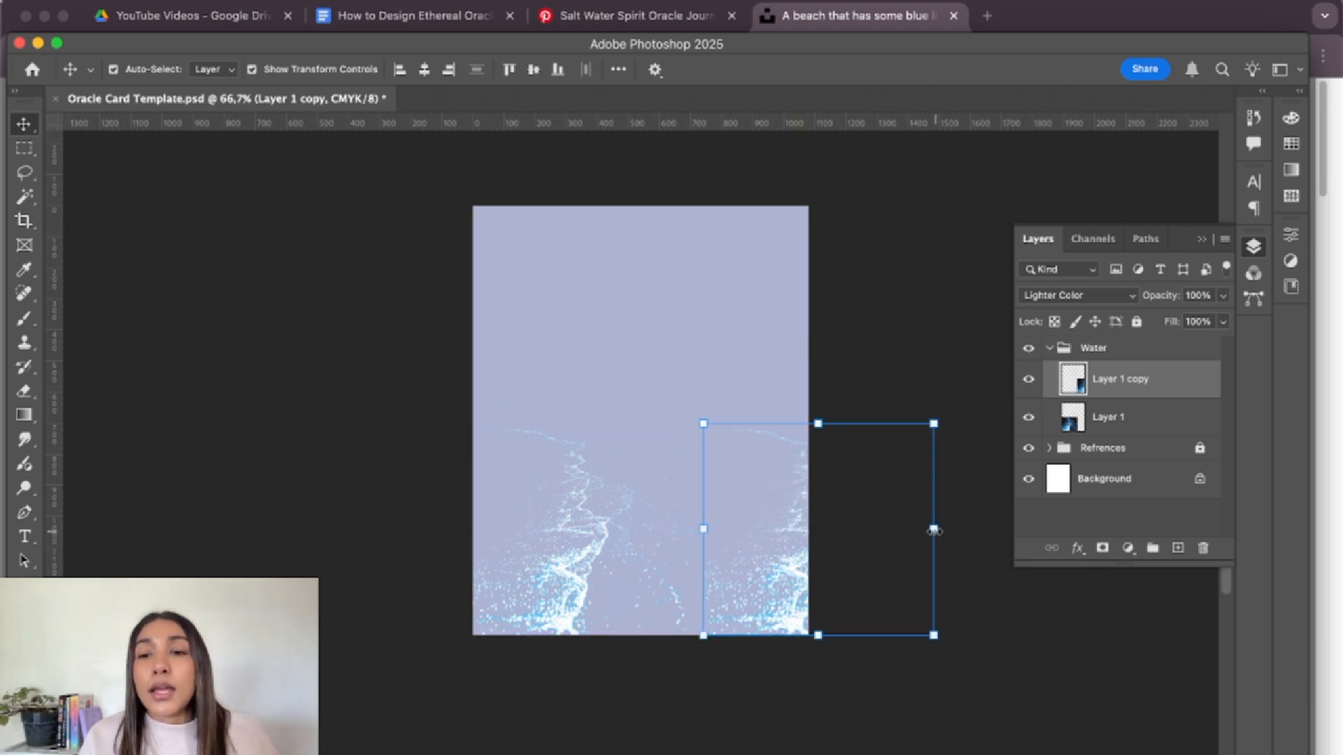
drag(934, 529, 905, 529)
key(super+z)
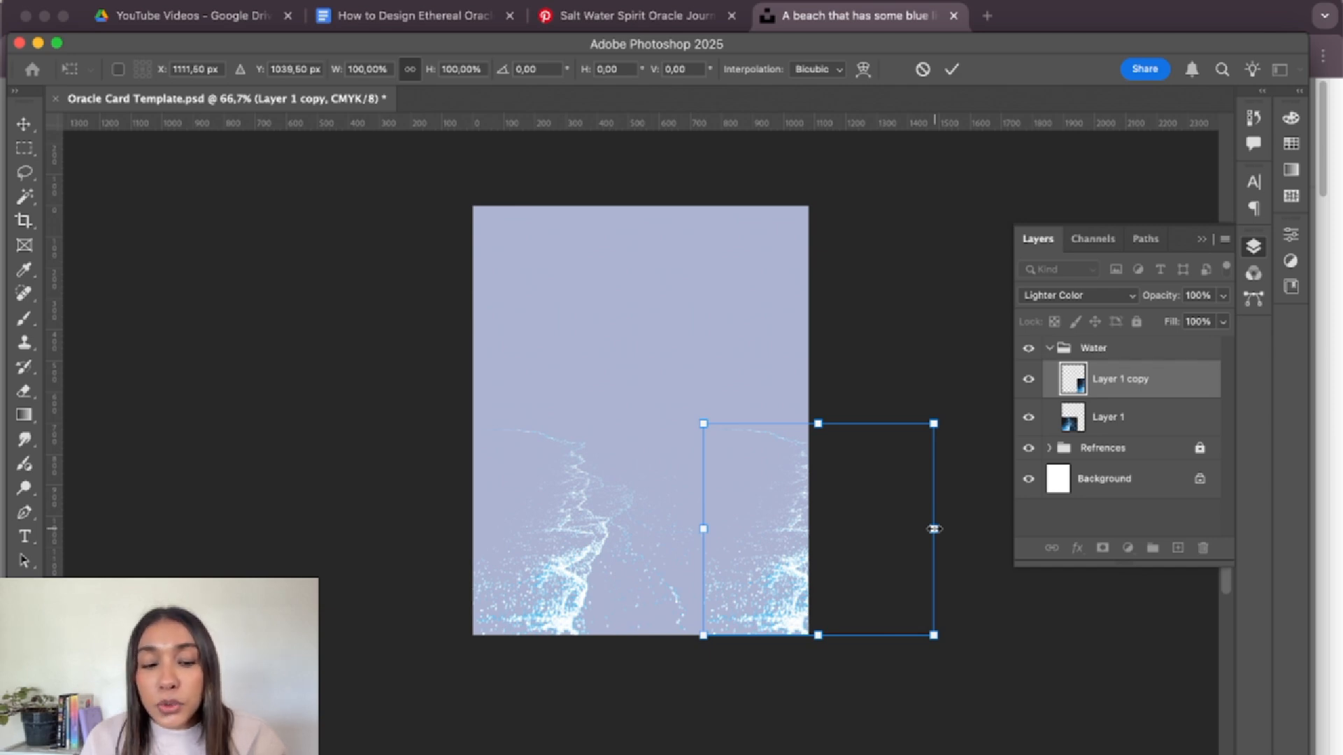
drag(933, 529, 471, 530)
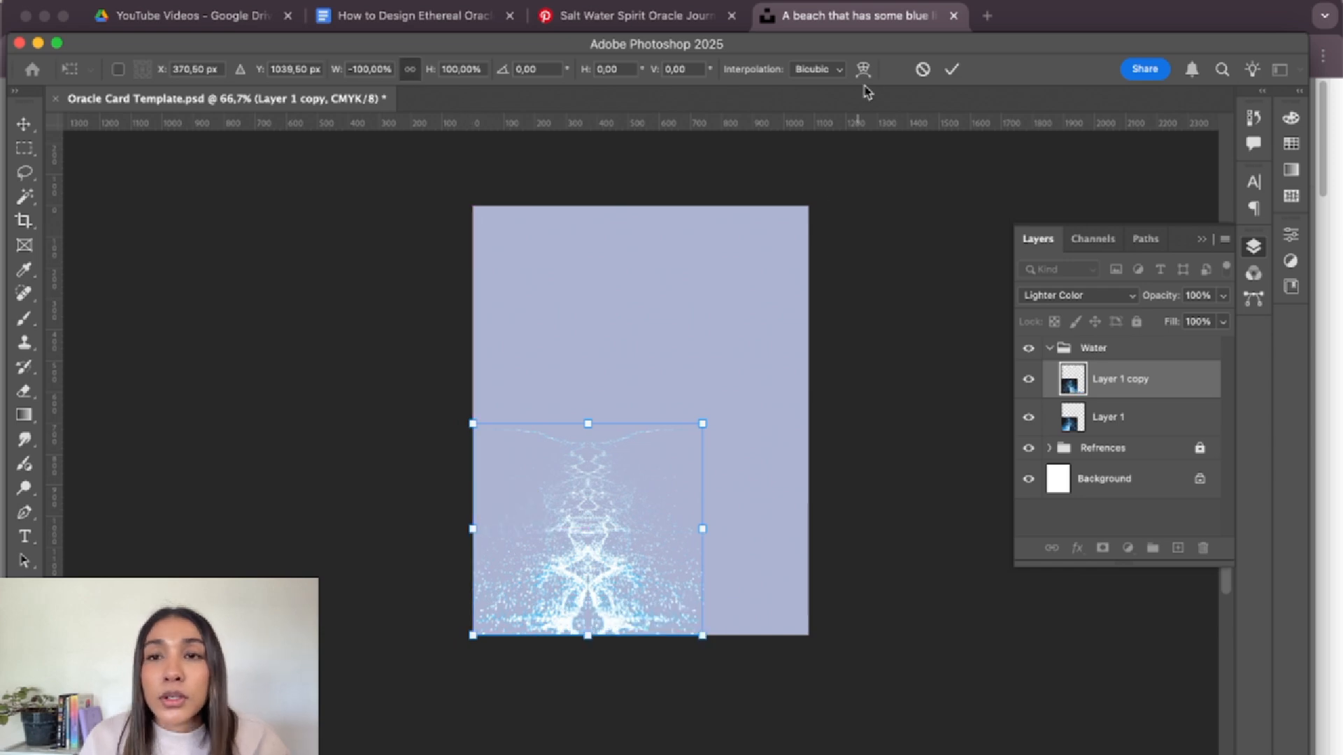
click(952, 71)
- Slide the mirrored water copy level with the original until the two overlap as a symmetrical shoreline near the card's right edge
drag(653, 564, 893, 528)
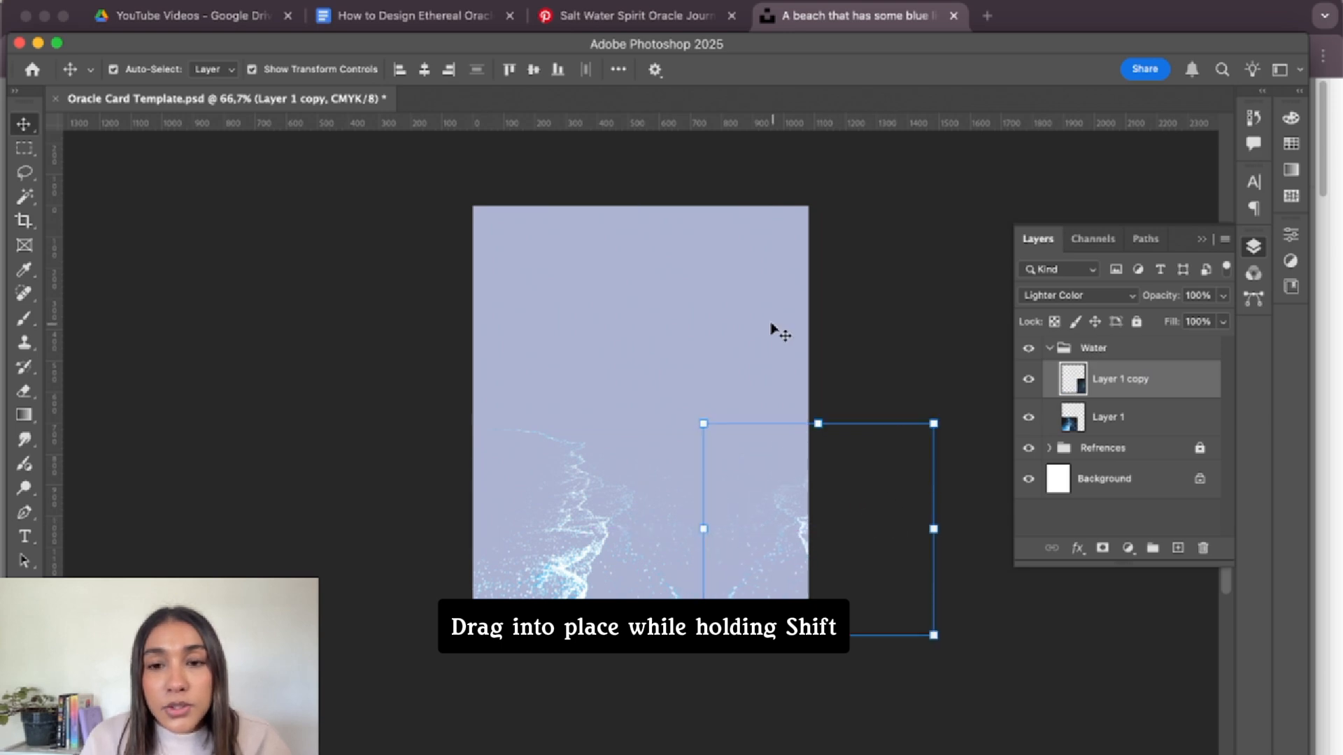
drag(775, 587, 633, 595)
drag(851, 525, 435, 606)
click(908, 582)
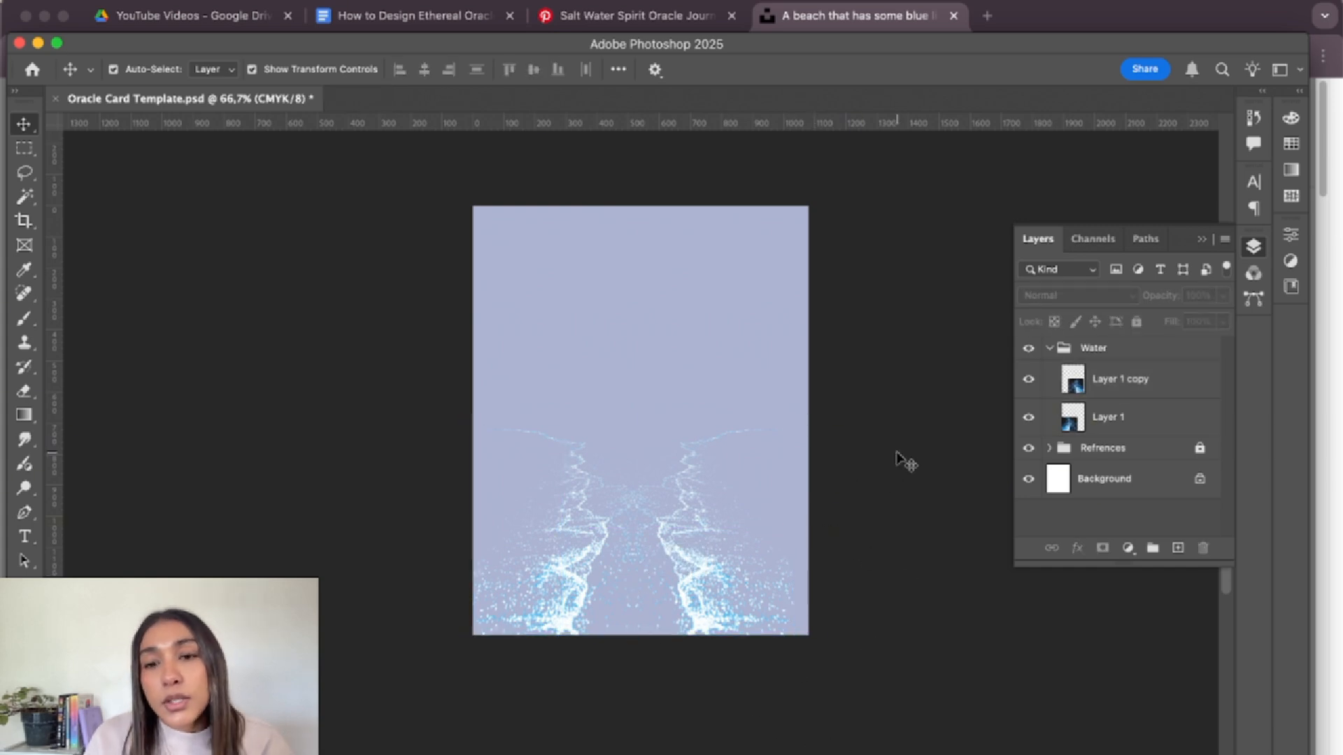
- Select both water layers and enlarge them together to span the card's full width, slightly overhanging its lower edge
drag(909, 429, 417, 665)
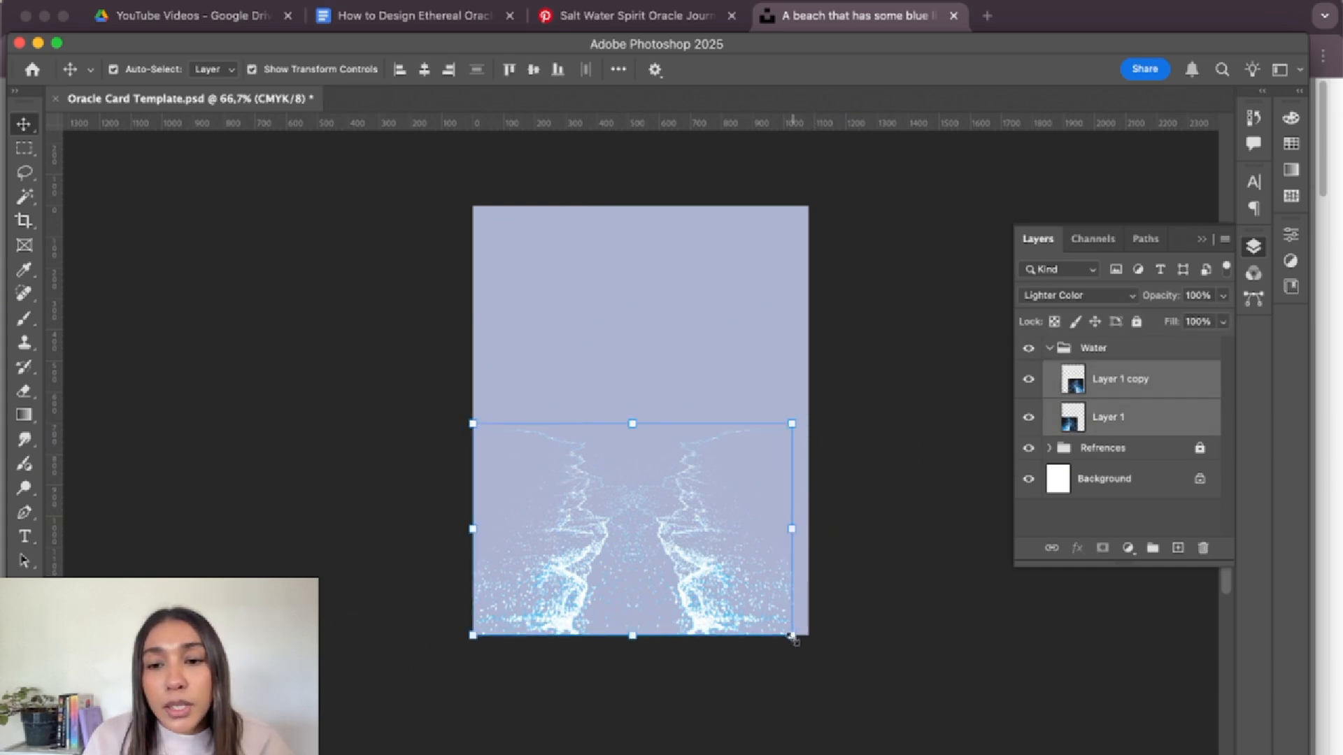
drag(791, 635, 810, 647)
click(952, 68)
drag(872, 531, 414, 618)
drag(763, 564, 770, 558)
- Collapse the Water group and centre it horizontally, aligned to the canvas
click(1093, 349)
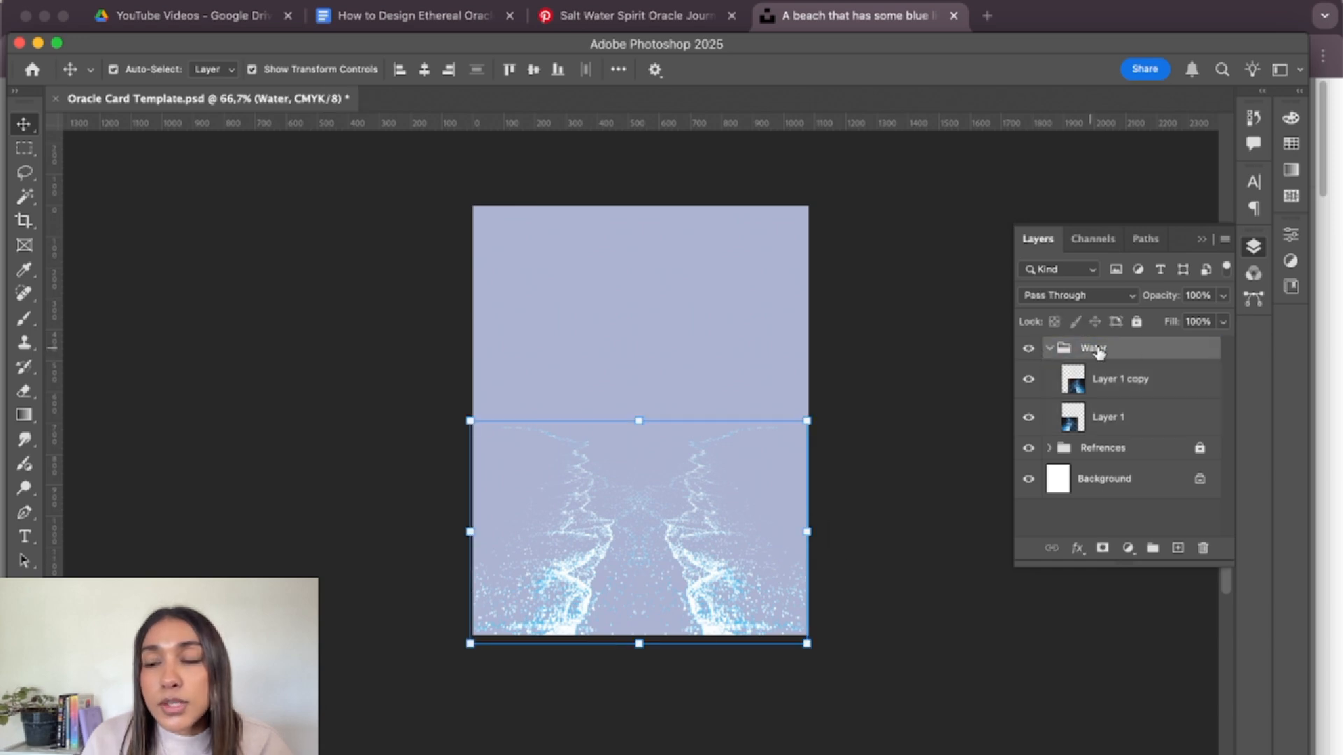
click(1048, 349)
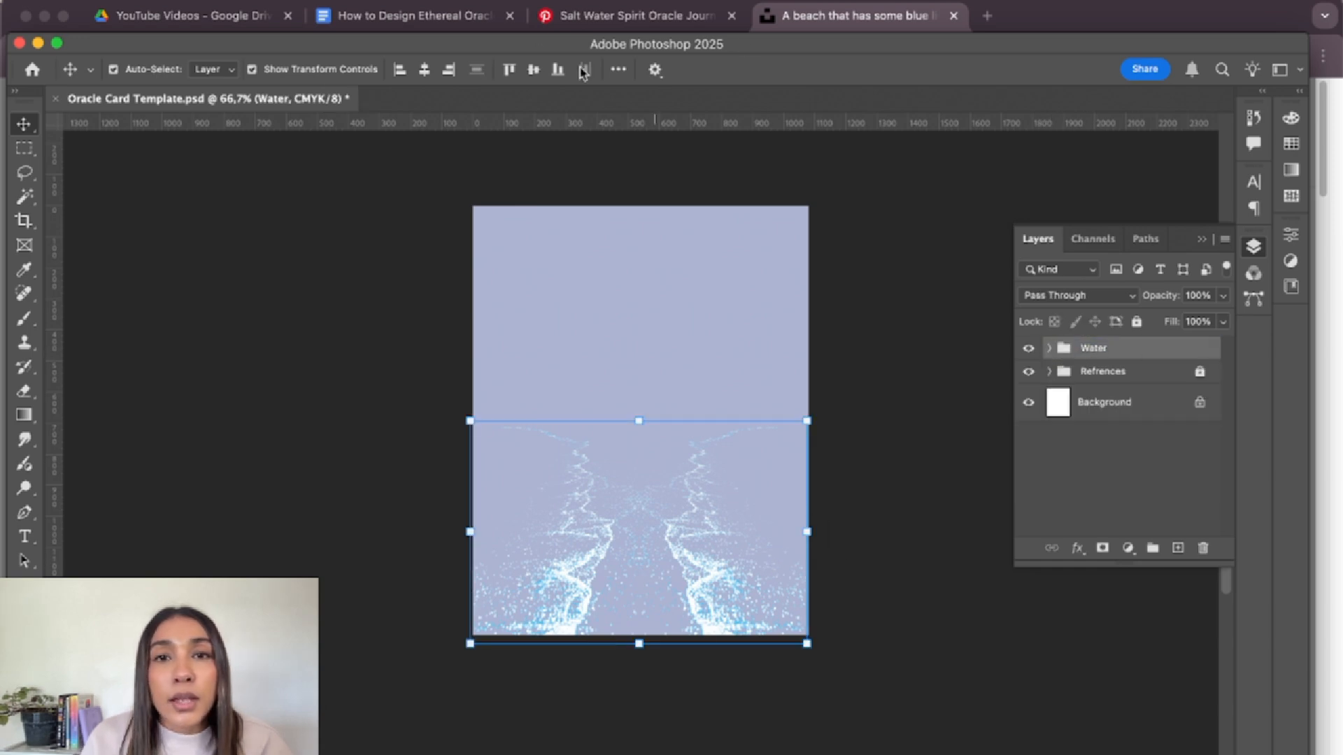
click(616, 70)
click(668, 240)
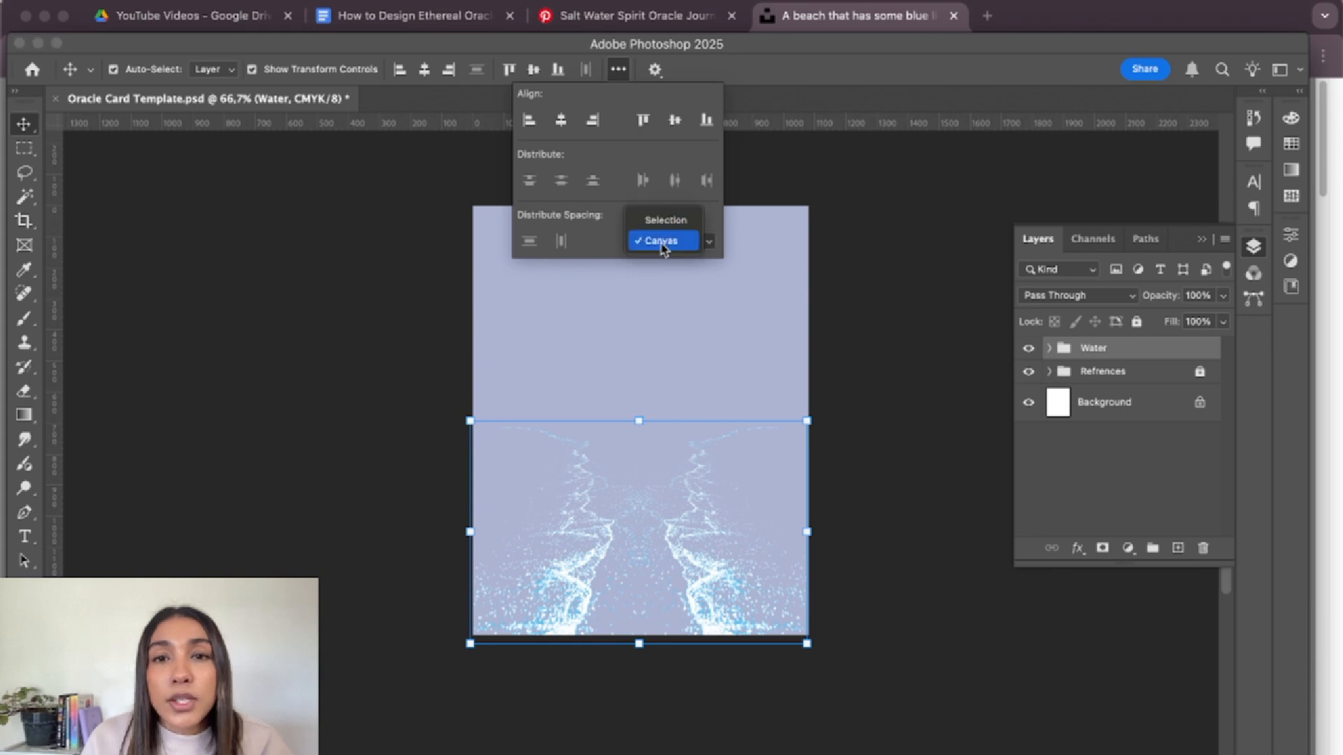
click(663, 244)
click(620, 73)
click(623, 75)
click(623, 74)
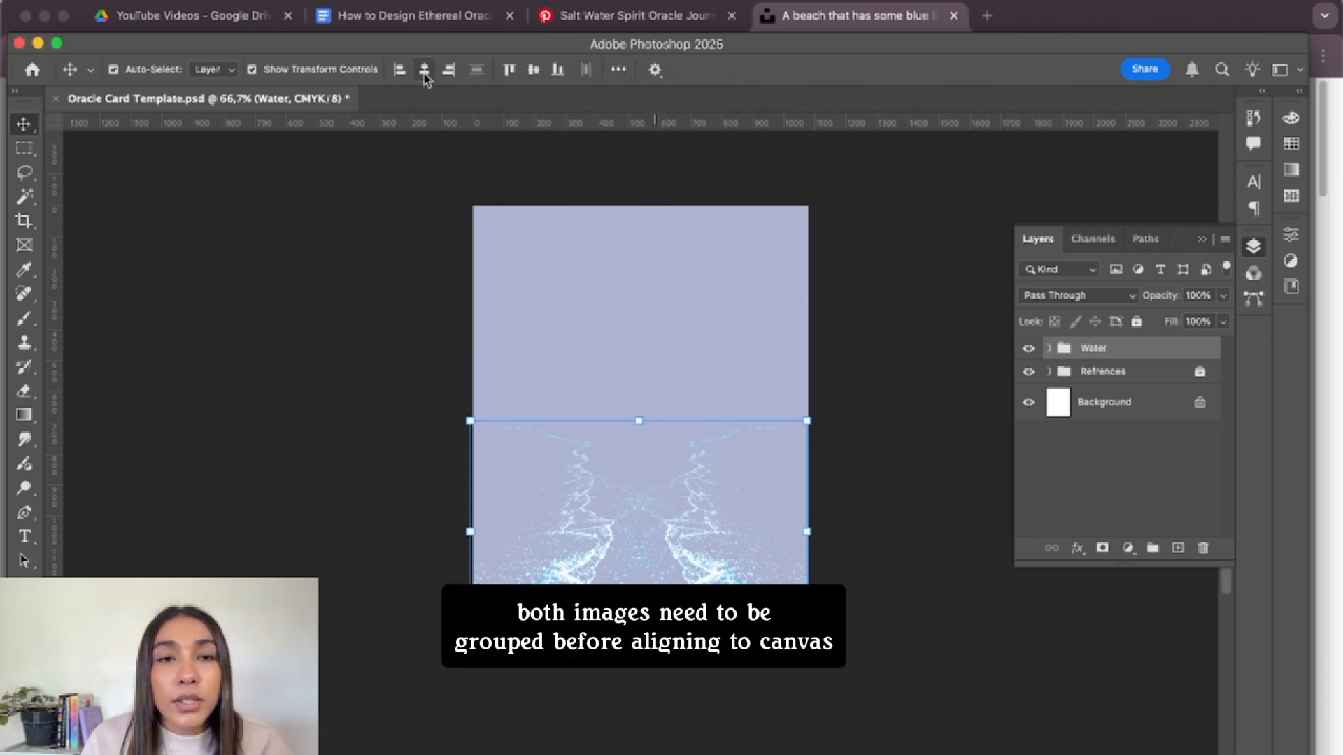
click(285, 389)
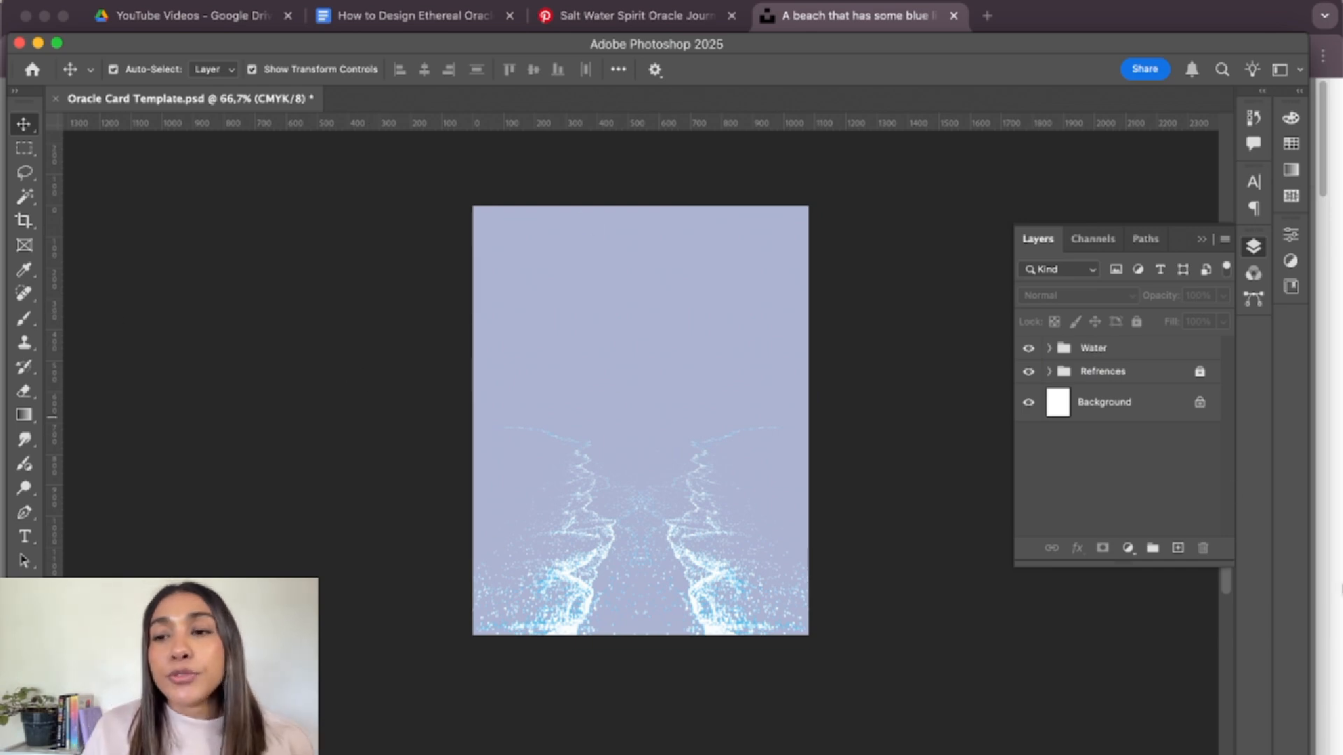
- Switch to Chrome and search Google for "leaf vector png" images in a new tab
click(1336, 479)
click(987, 15)
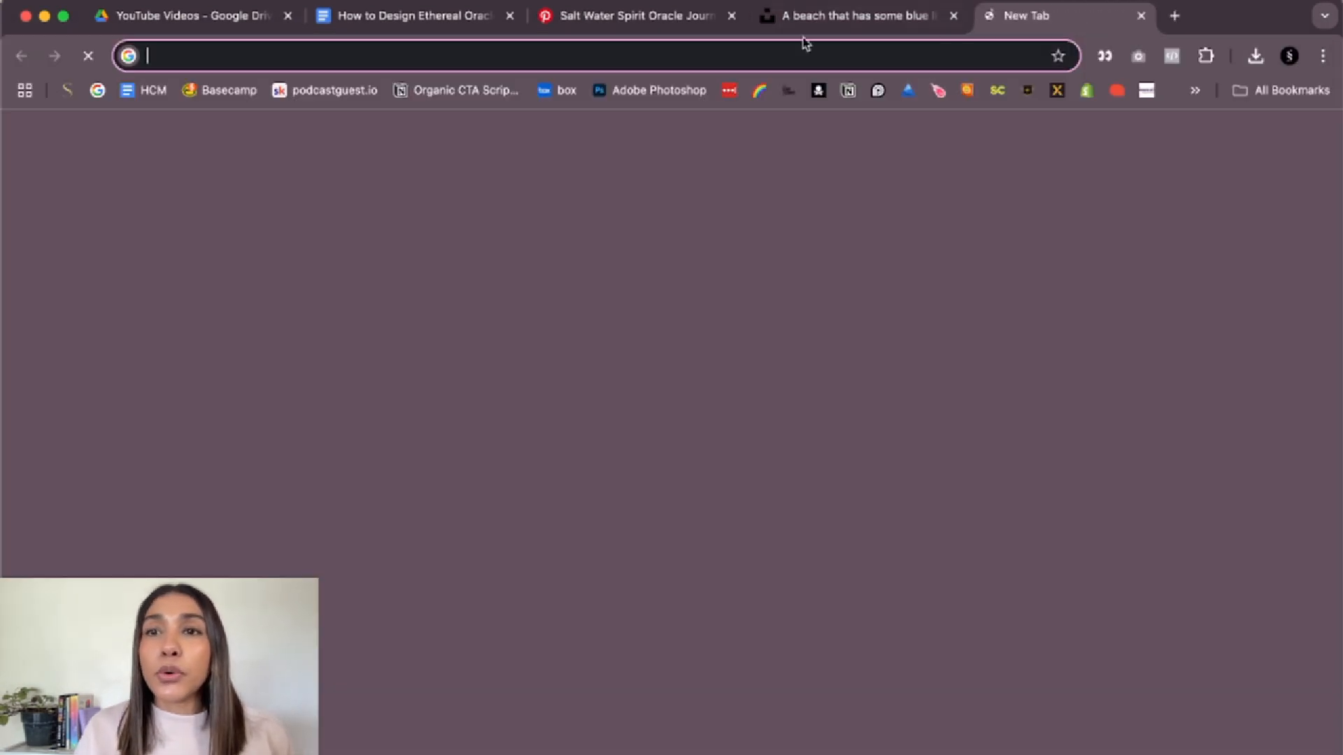
click(314, 55)
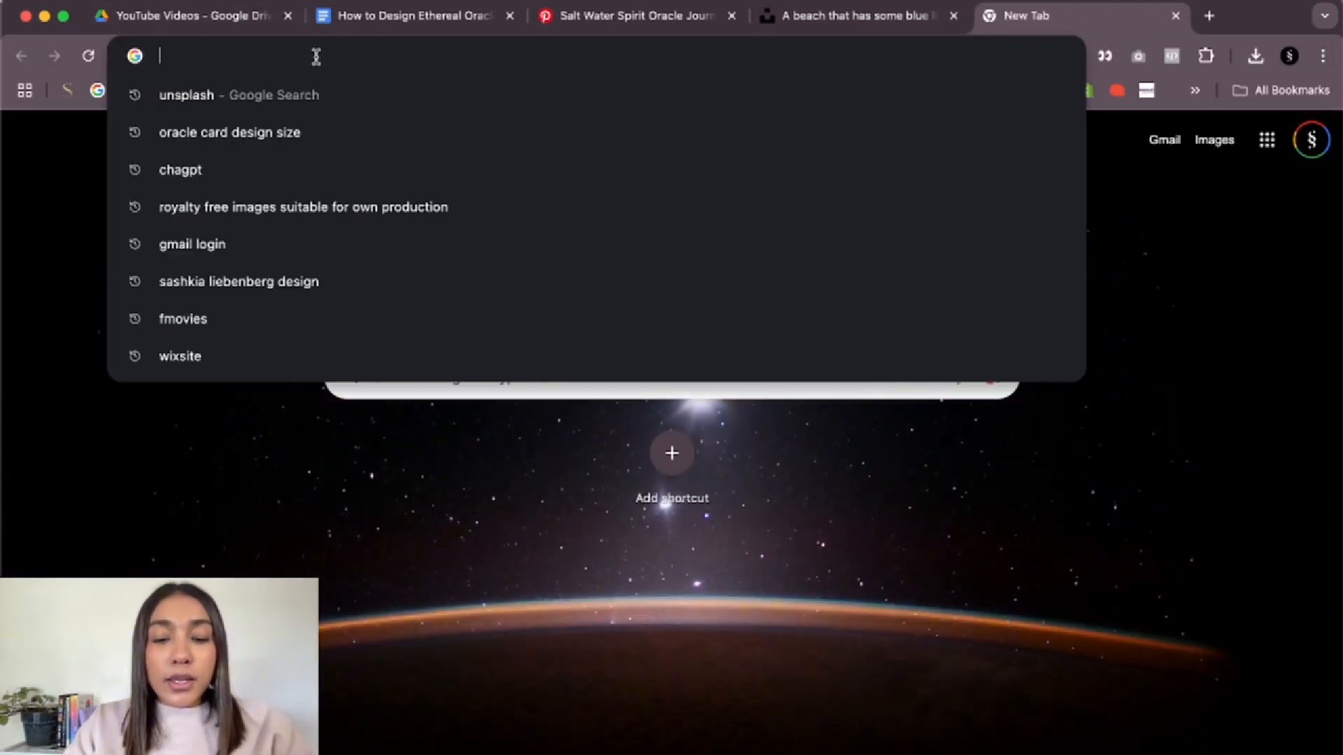
text(leaf vec)
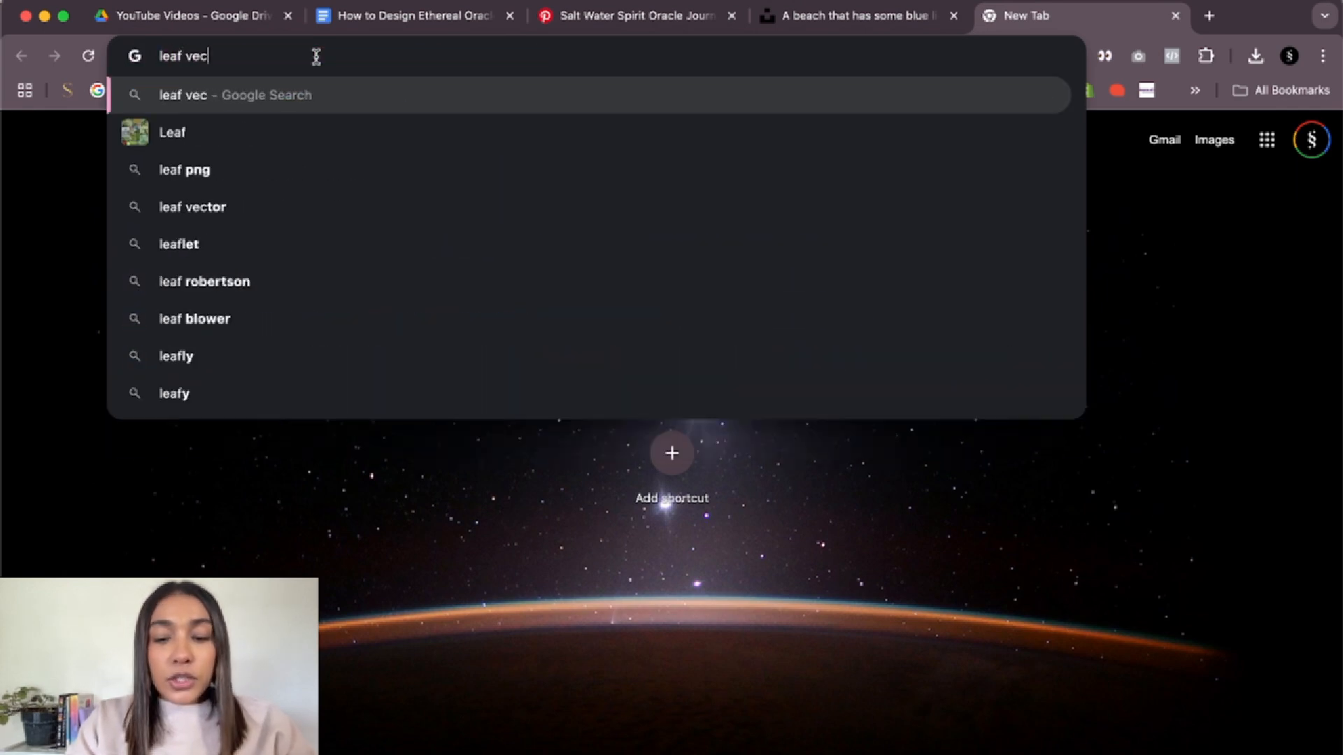
text(tor png)
key(Return)
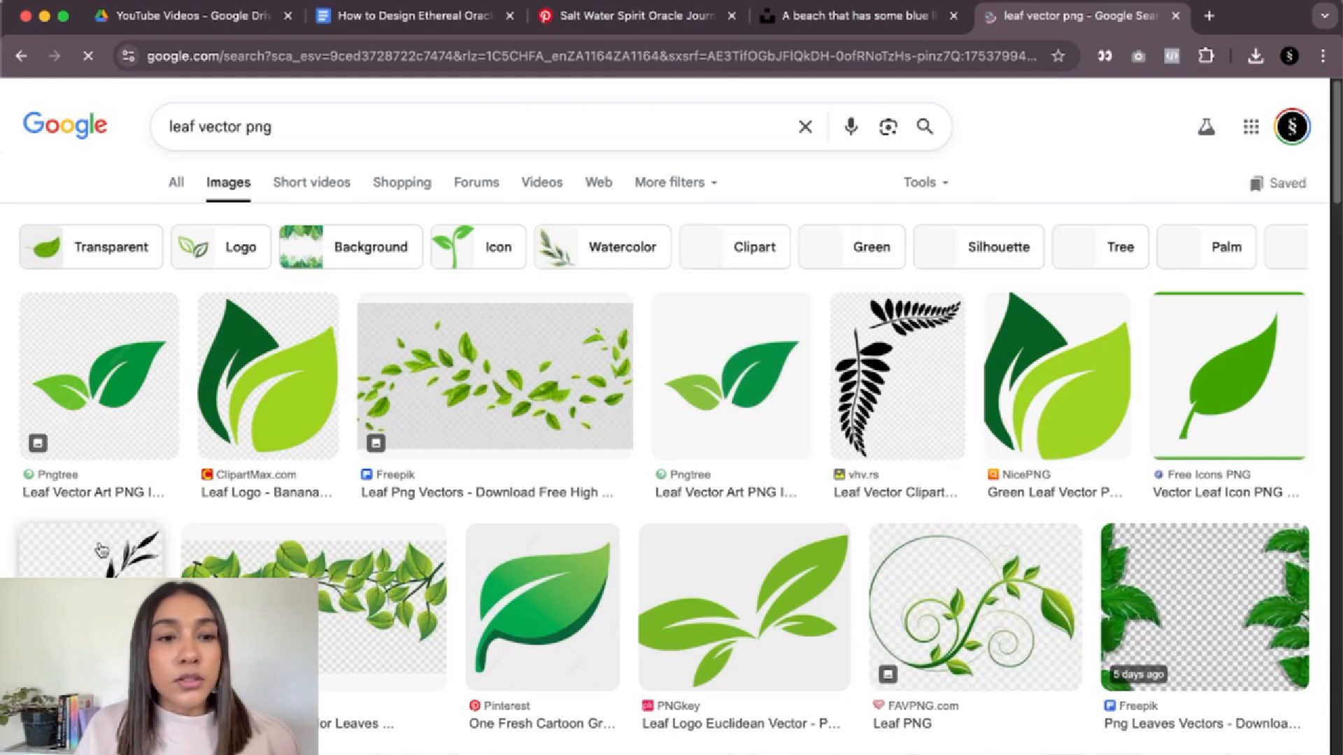
- Copy the black leafy branch image from the Rawpixel result
scroll(91, 434, down, 3)
click(87, 412)
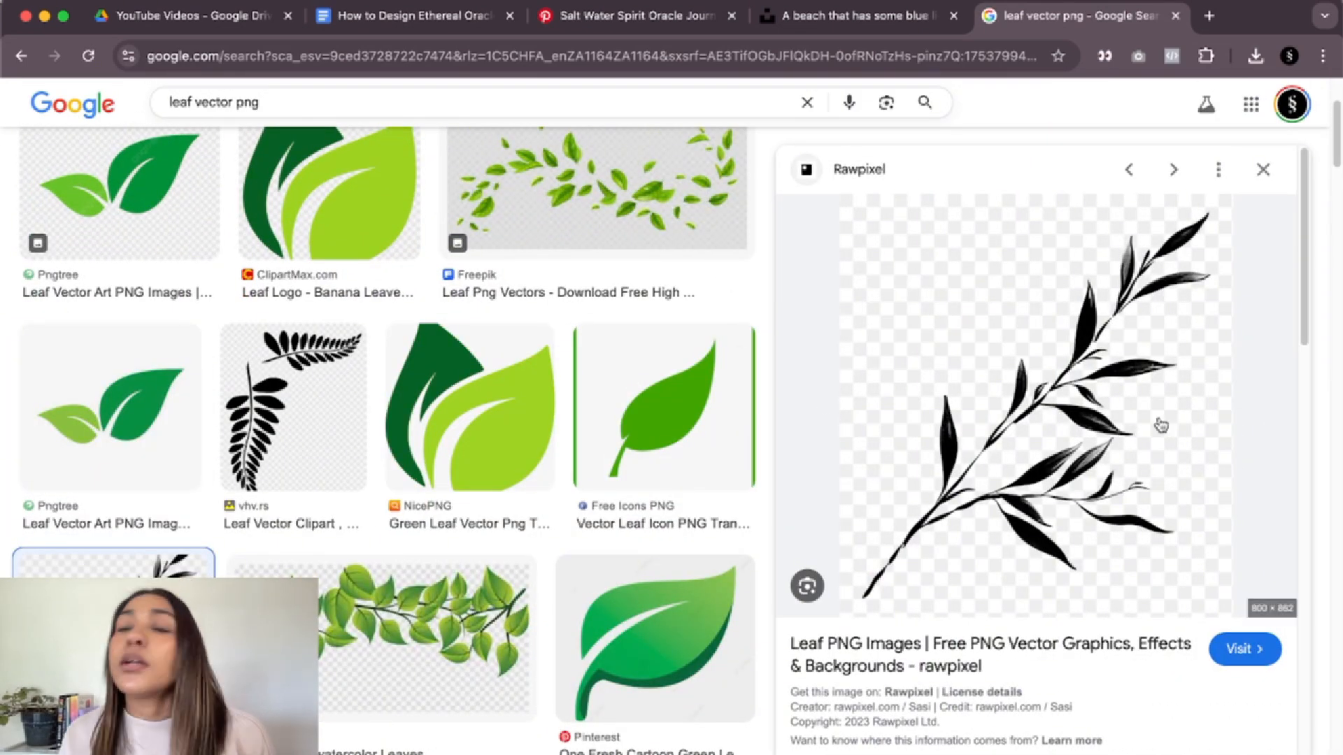
right_click(1008, 319)
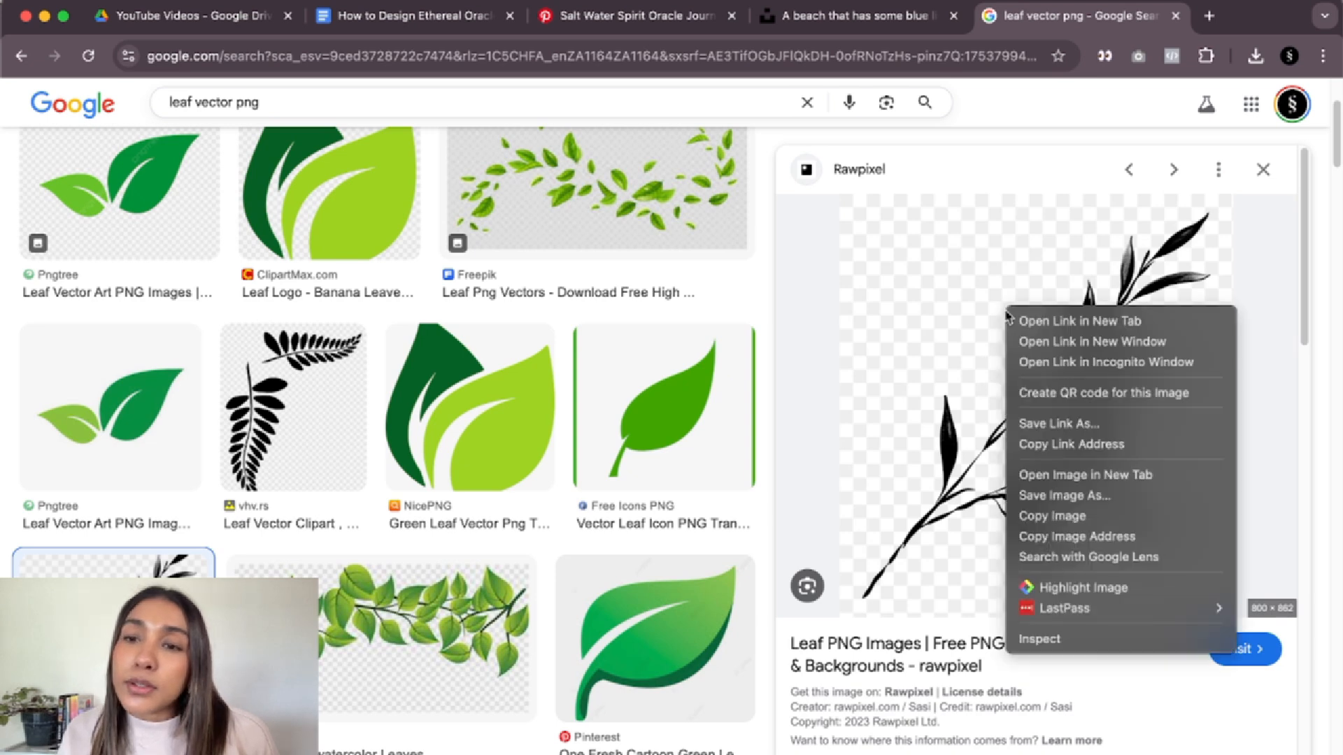
click(1077, 517)
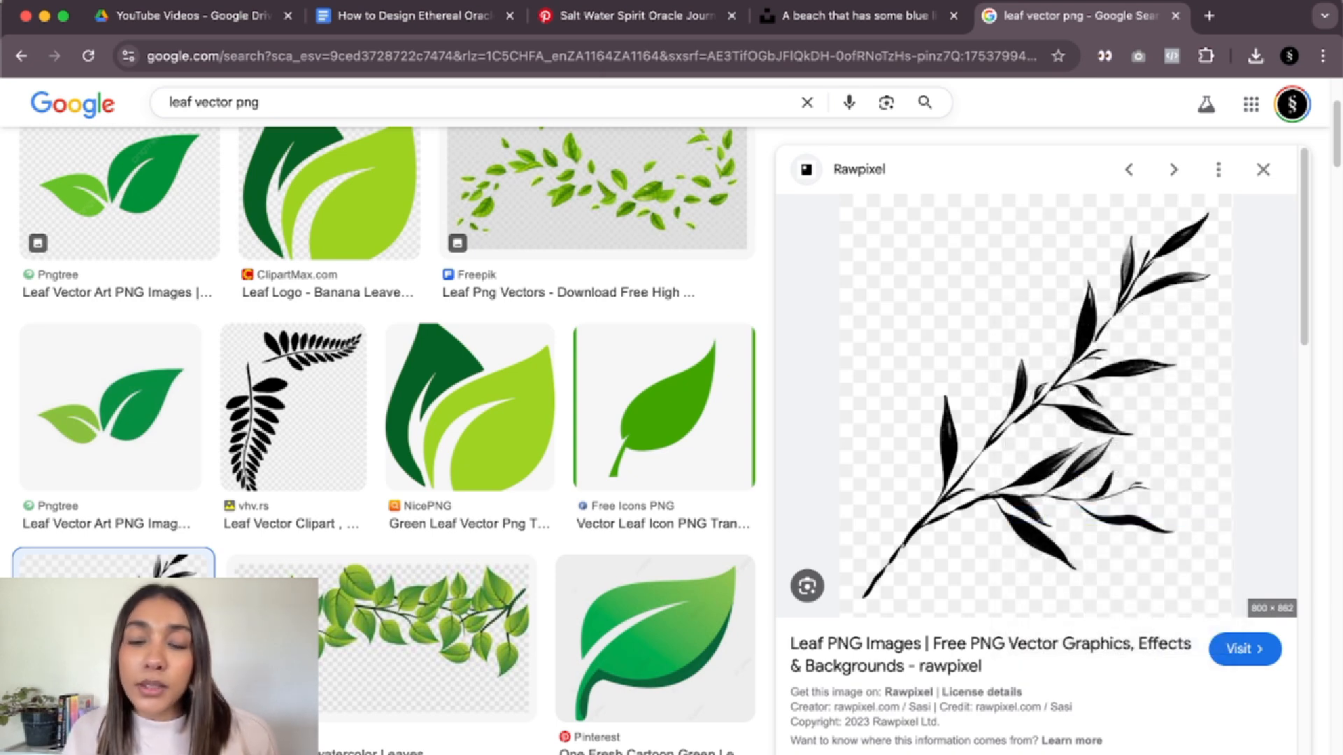
- Return to Photoshop, create a layer group named Leaf above Water and paste the branch image into it
click(586, 748)
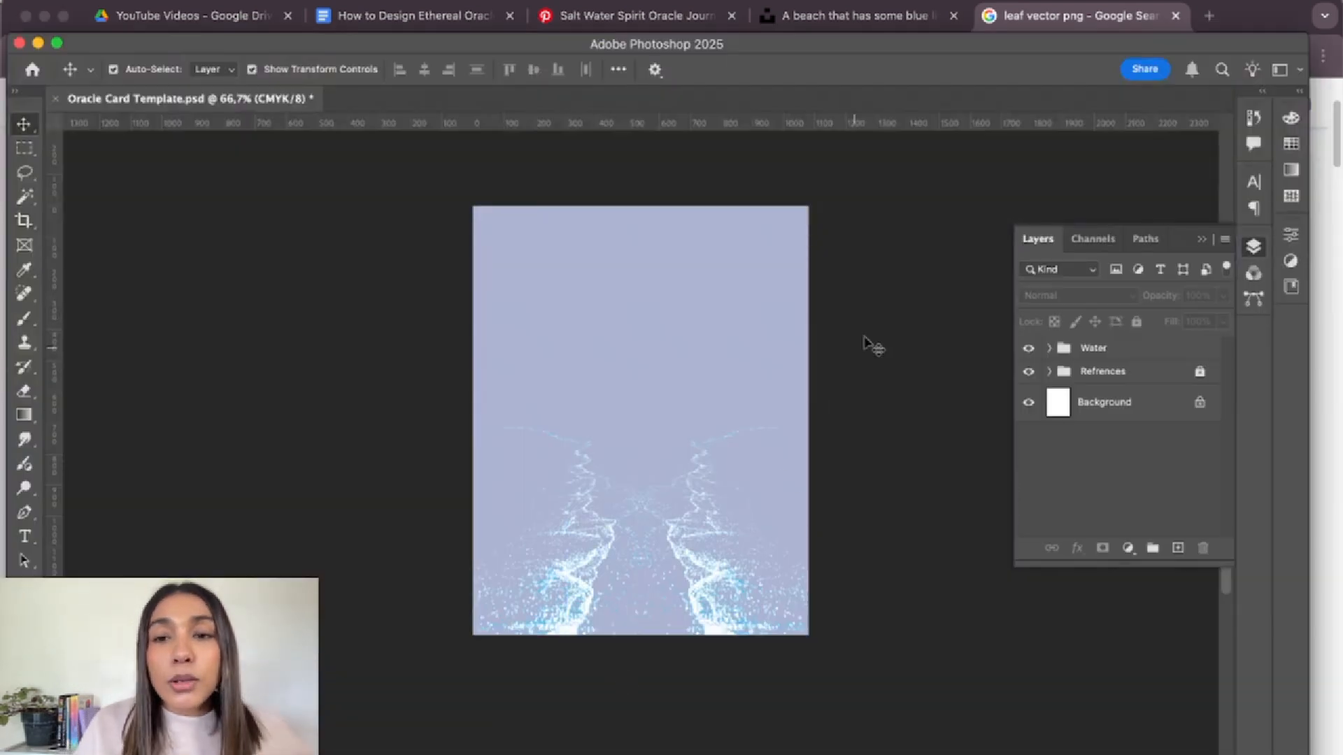
click(1153, 550)
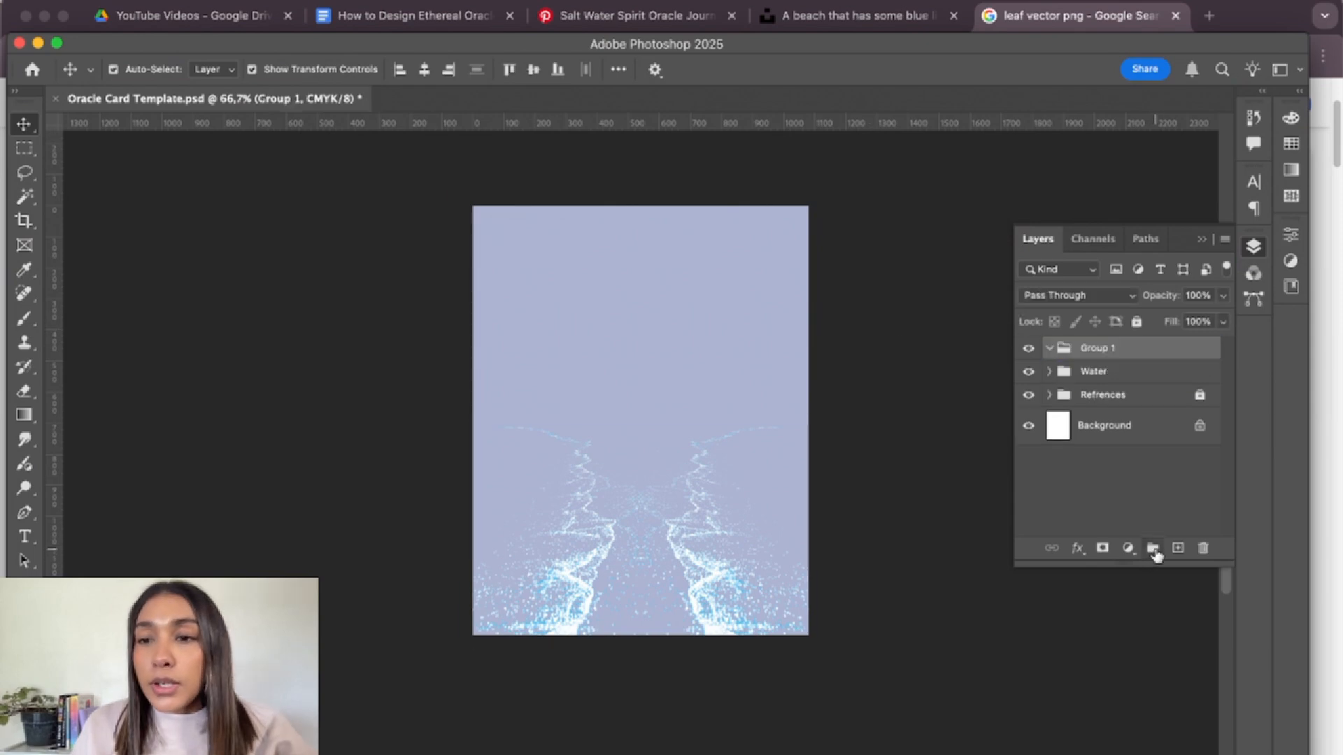
double_click(1096, 348)
text(Leaf)
key(Return)
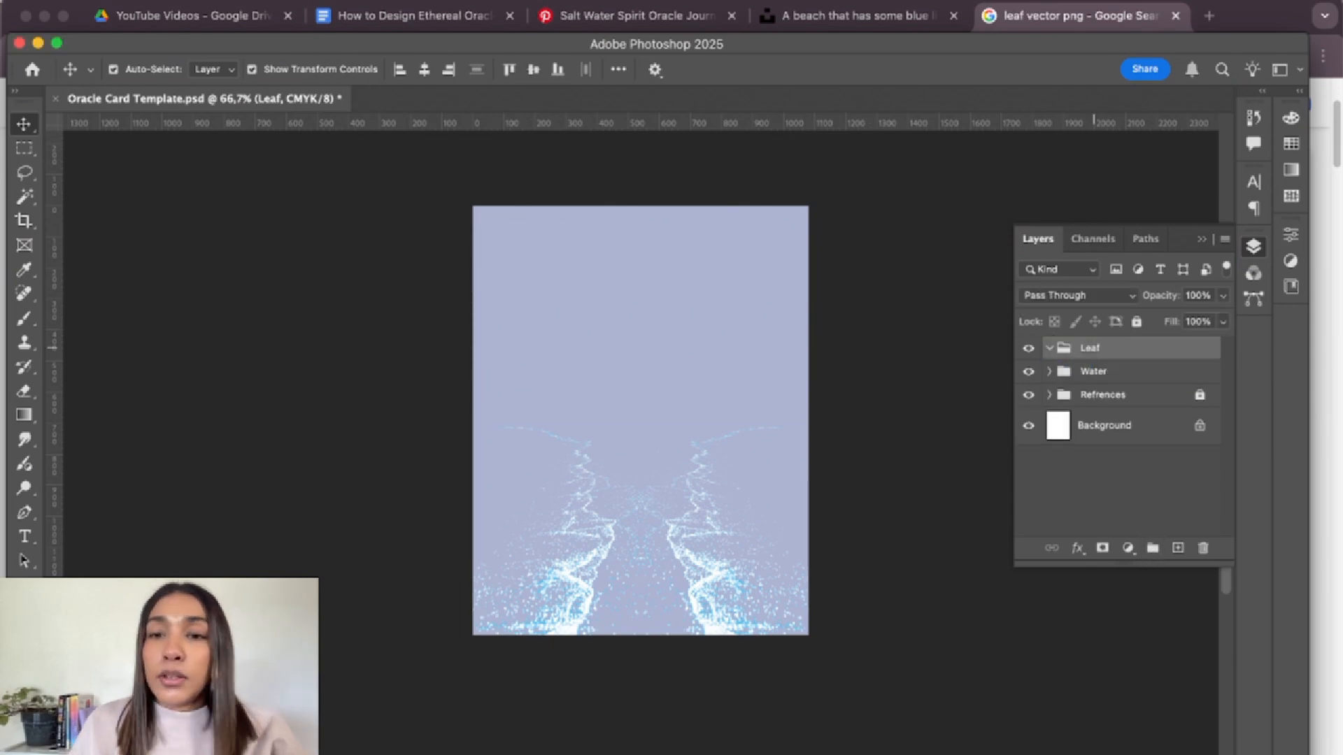
key(super+v)
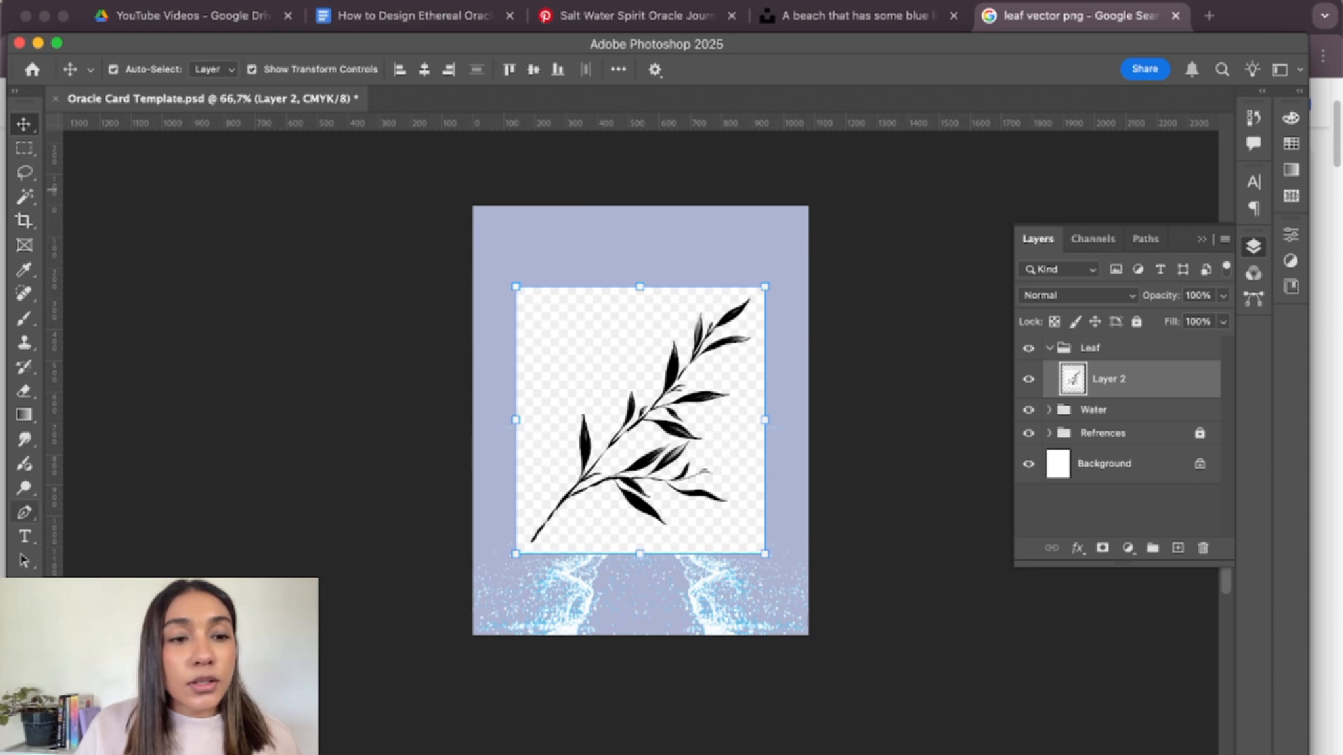
- Remove the checkered background around the branch with the Magic Wand tool and clear the selection
click(26, 198)
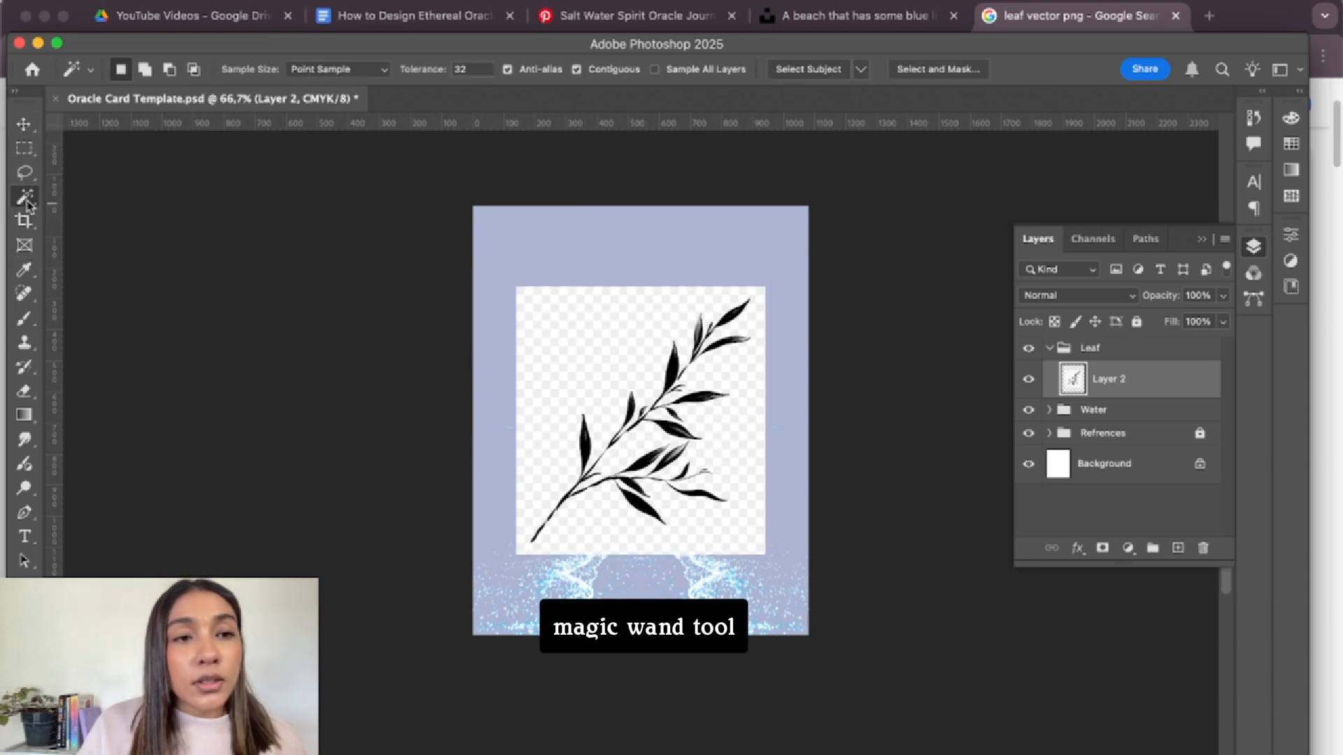
right_click(28, 203)
click(19, 198)
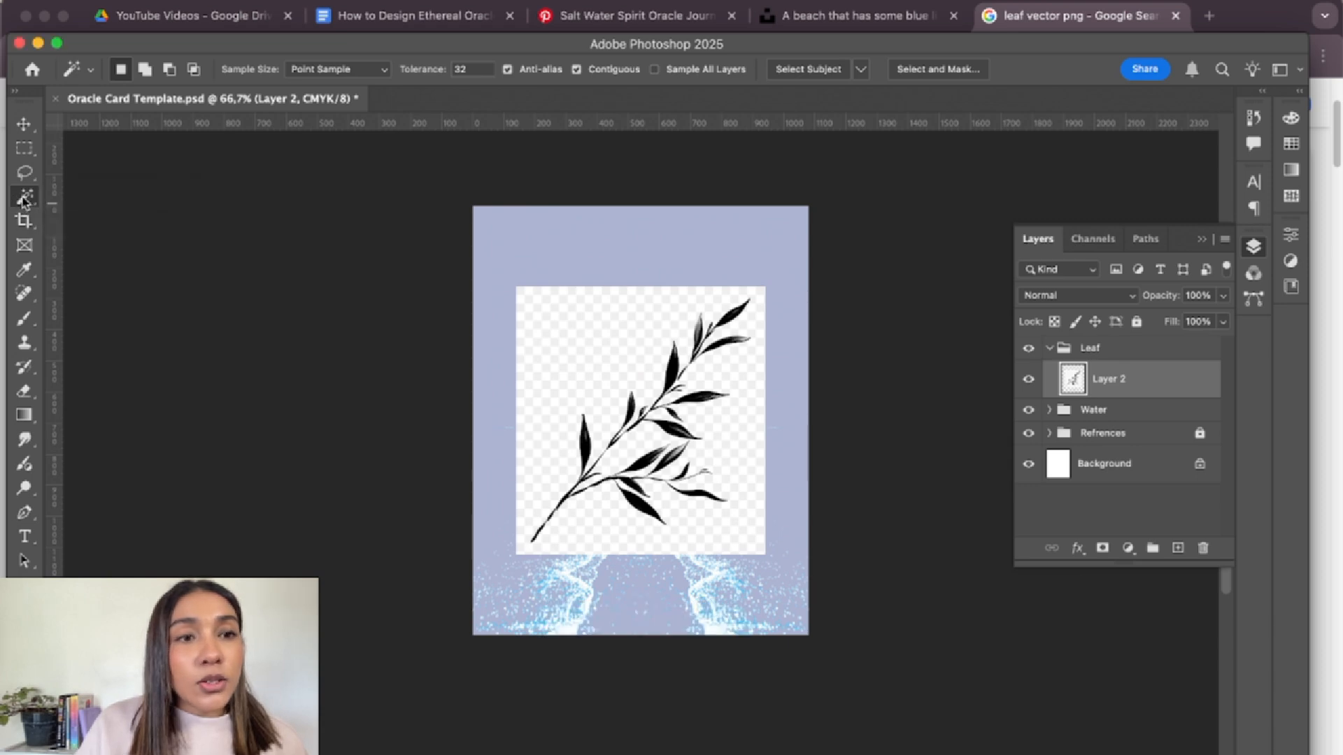
click(598, 329)
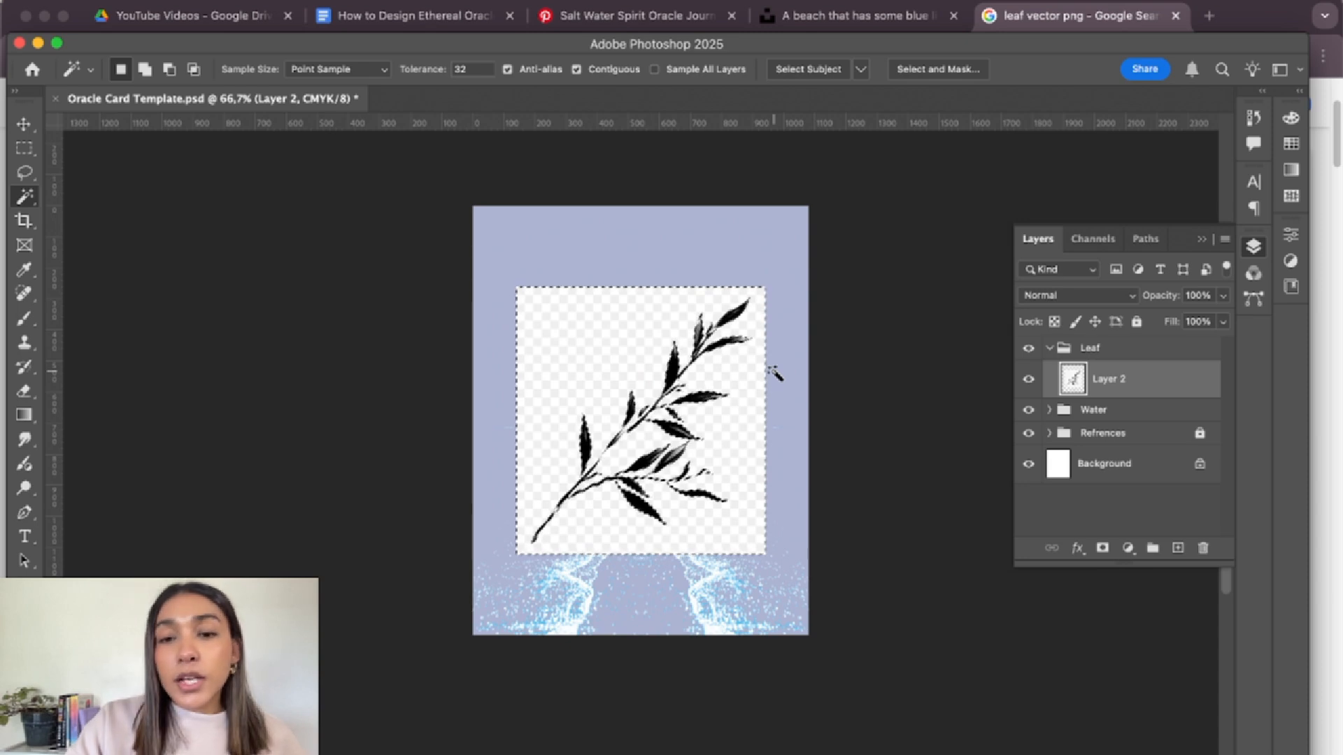
key(Delete)
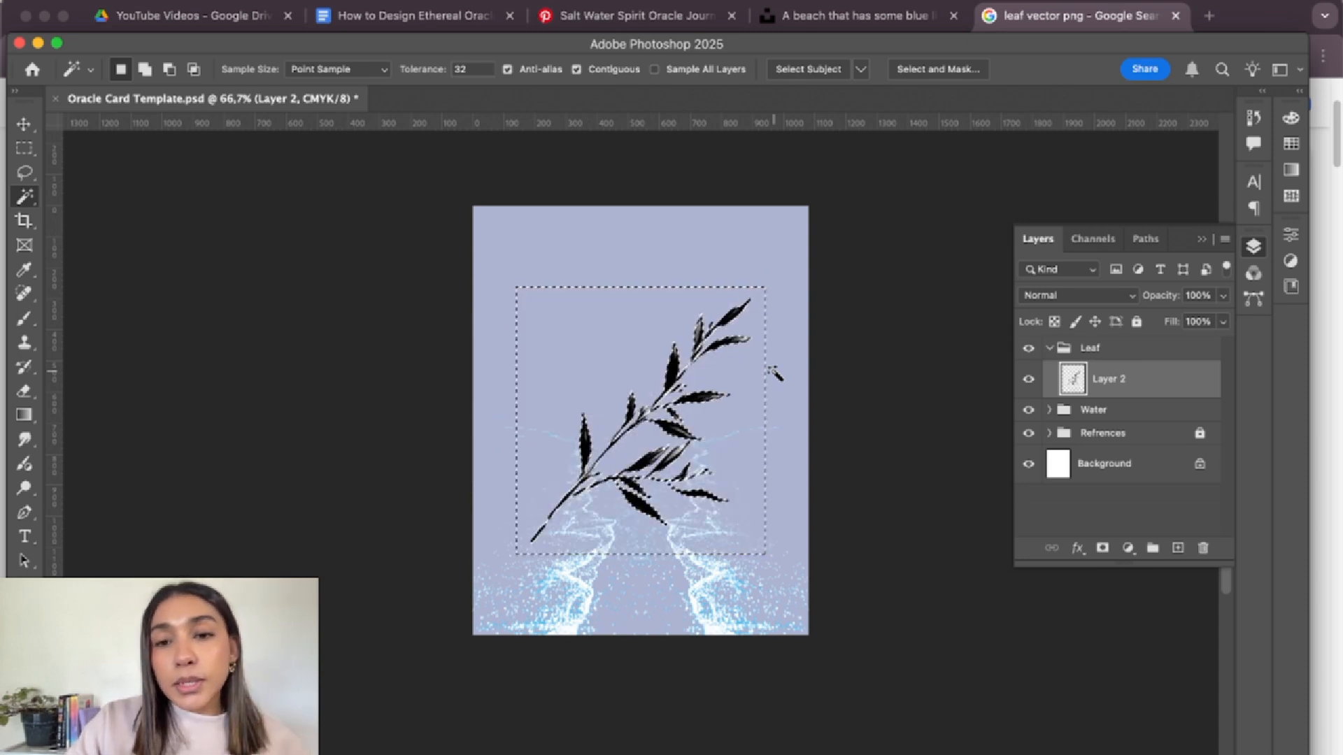
key(ctrl+d)
key(v)
click(874, 297)
- Move the branch to the lower-left of the card so its stem overhangs the left edge
click(692, 347)
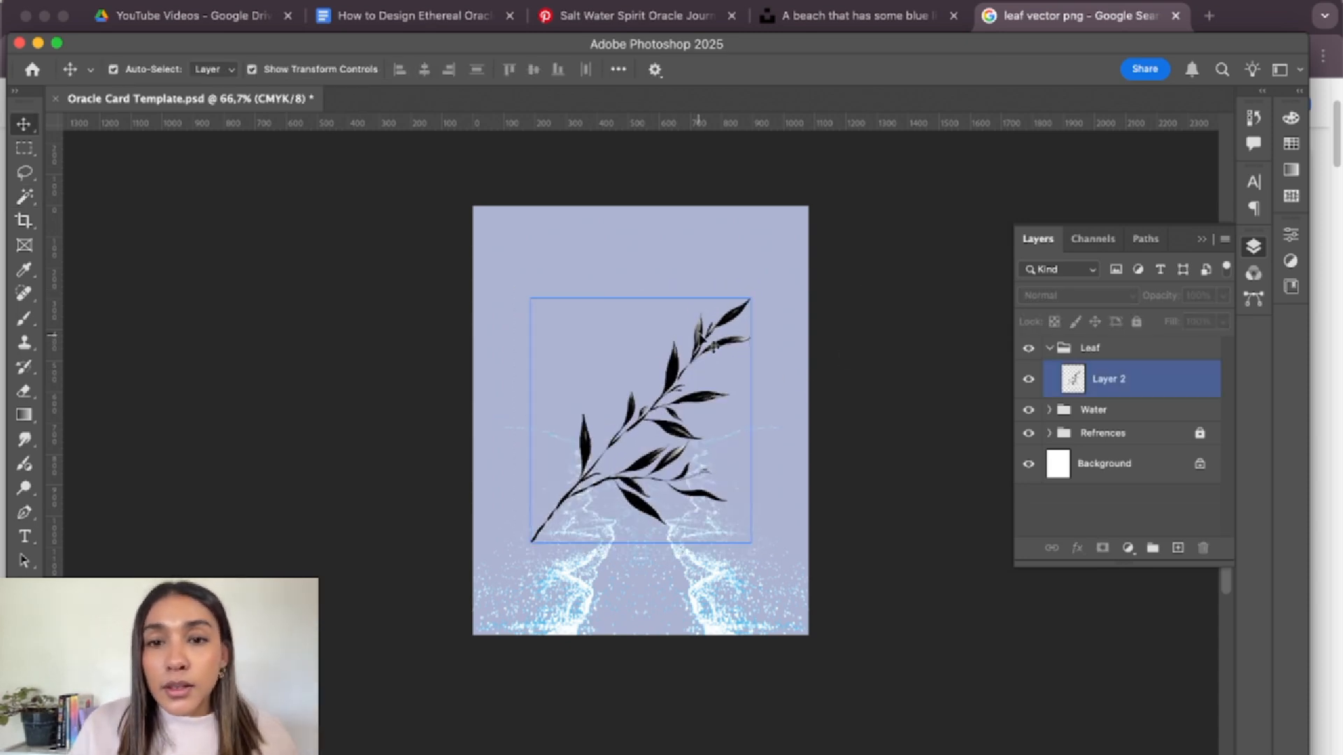
drag(696, 347, 586, 397)
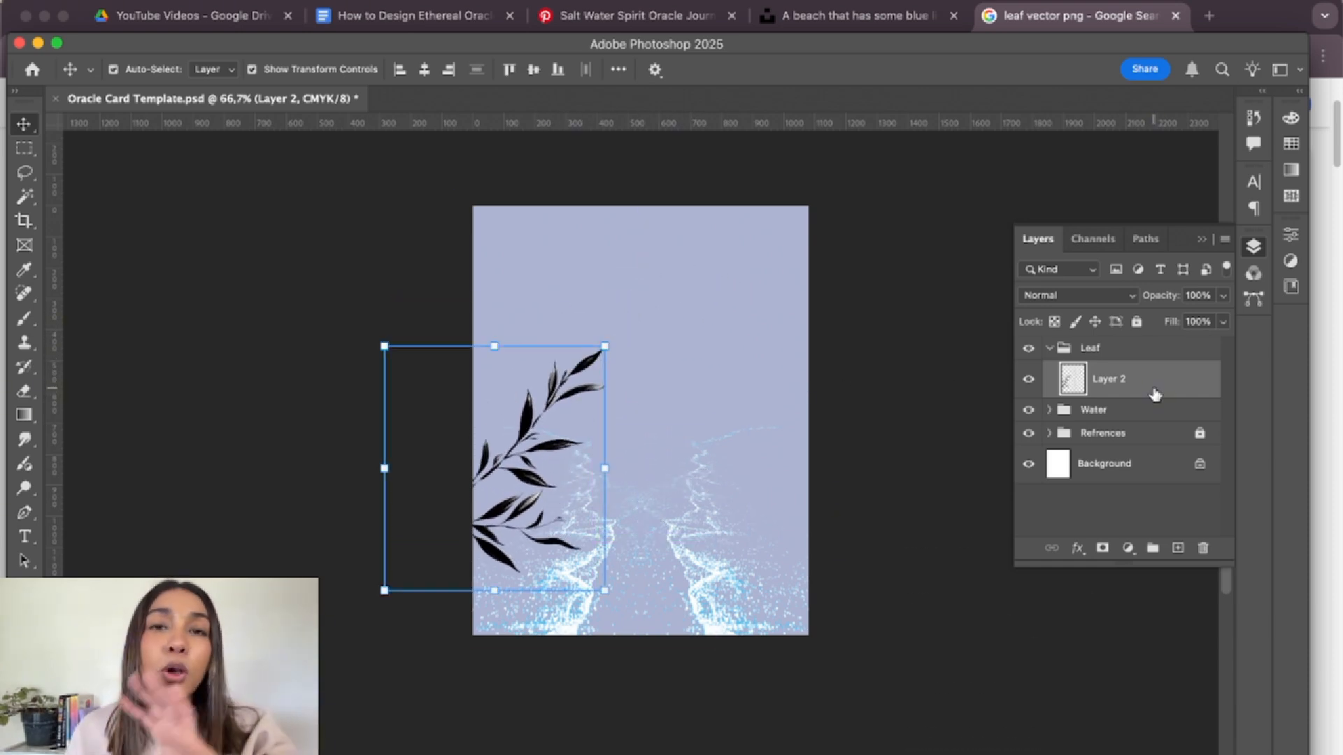
click(901, 288)
key(super+equal)
key(super+equal)
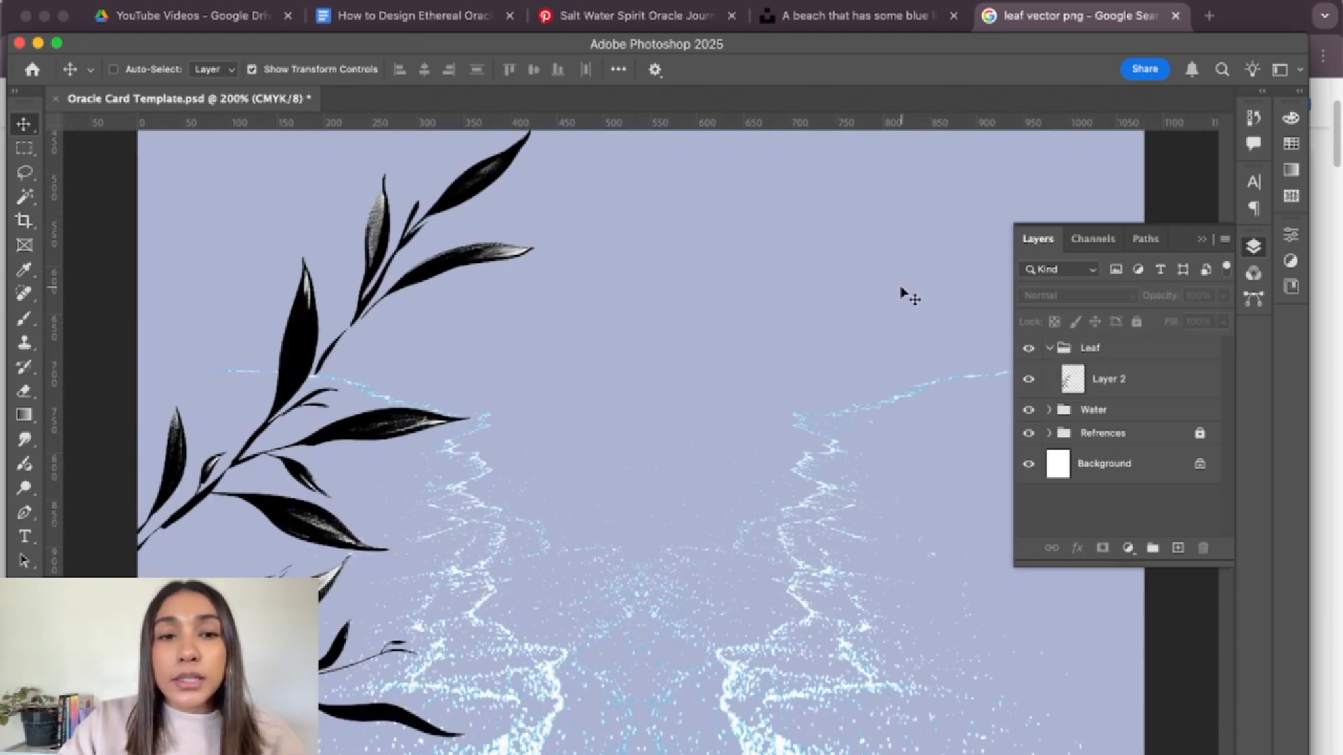
key(super+minus)
key(super+minus)
- Trim the branch to the card edge by cutting its visible part, deleting the leftover layer and pasting the cut part in place
click(1098, 381)
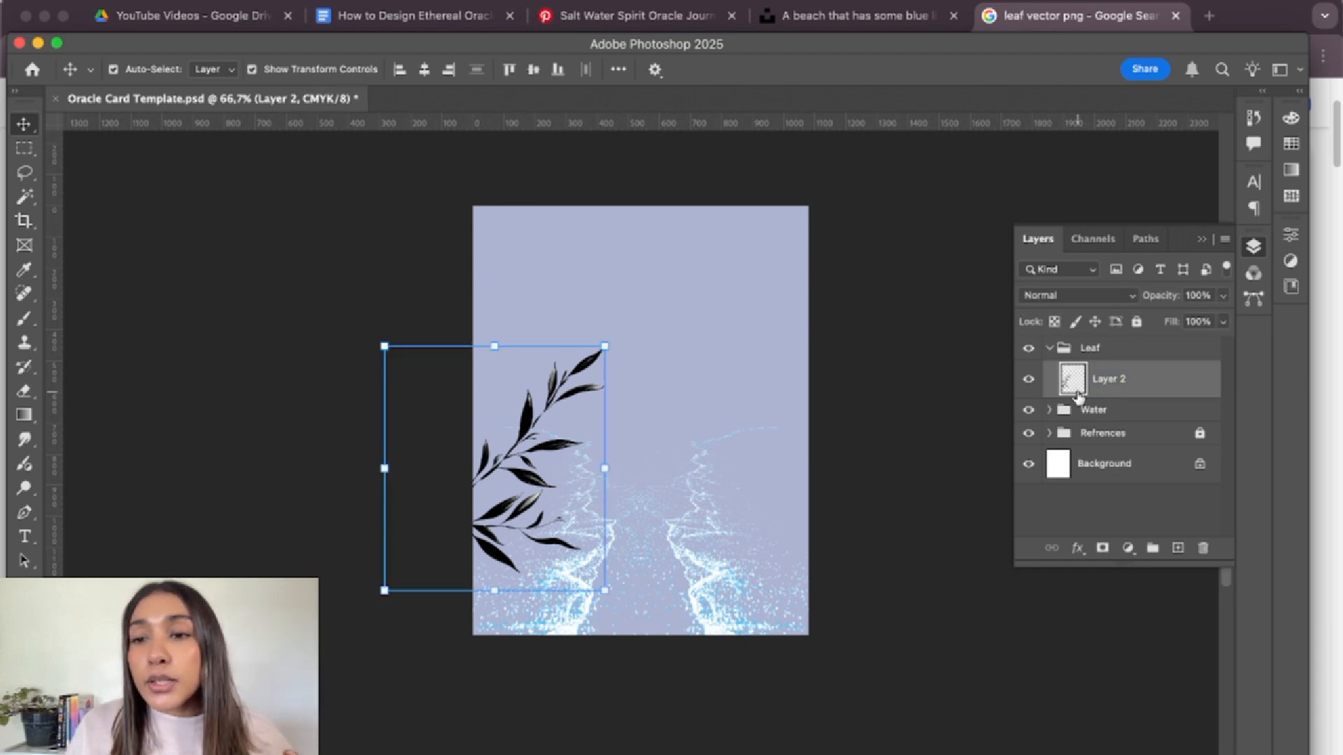
right_click(1117, 382)
click(1155, 381)
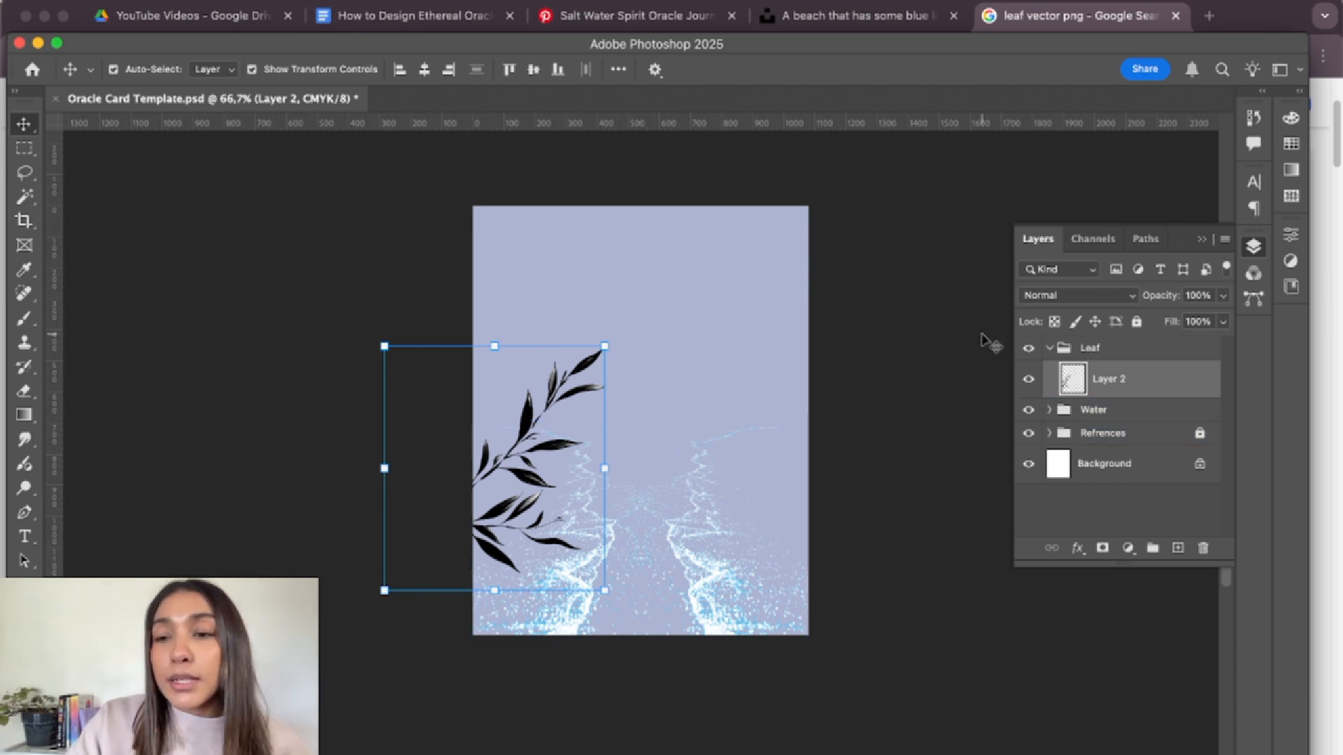
key(m)
drag(474, 250, 741, 652)
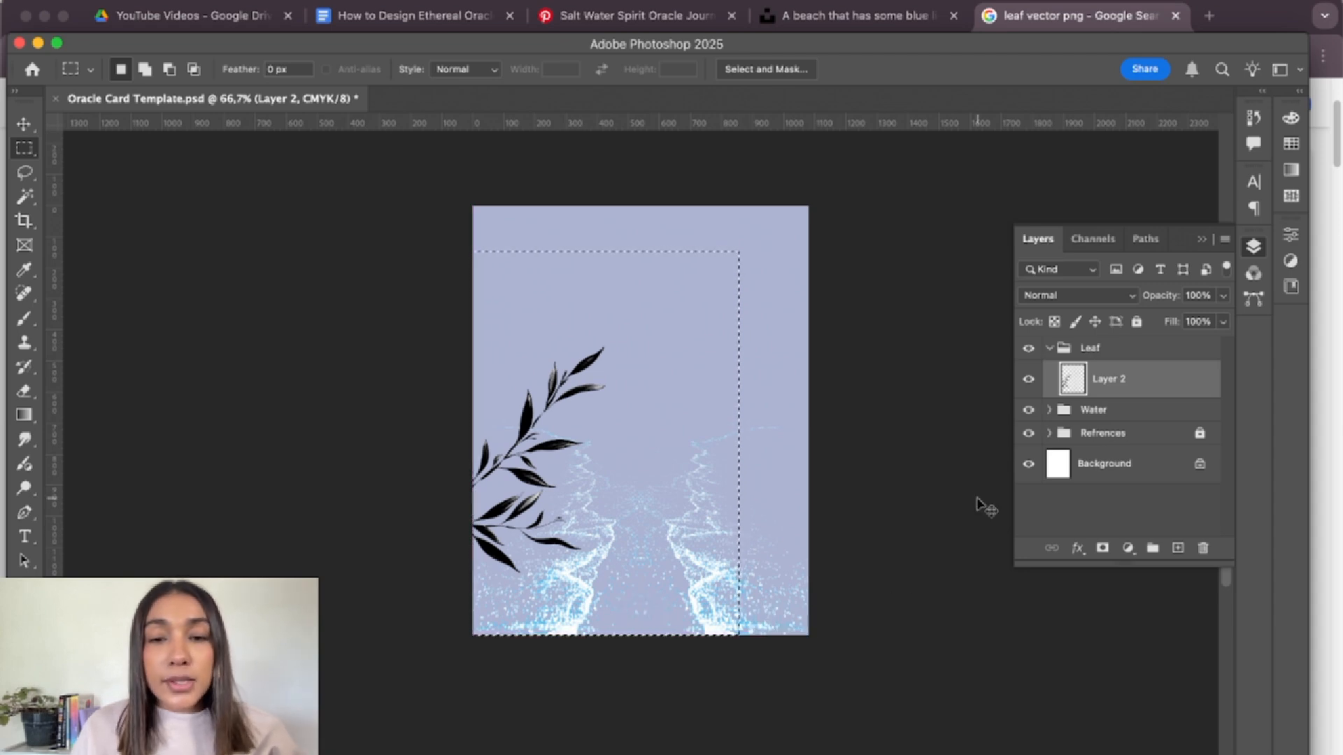
key(super+x)
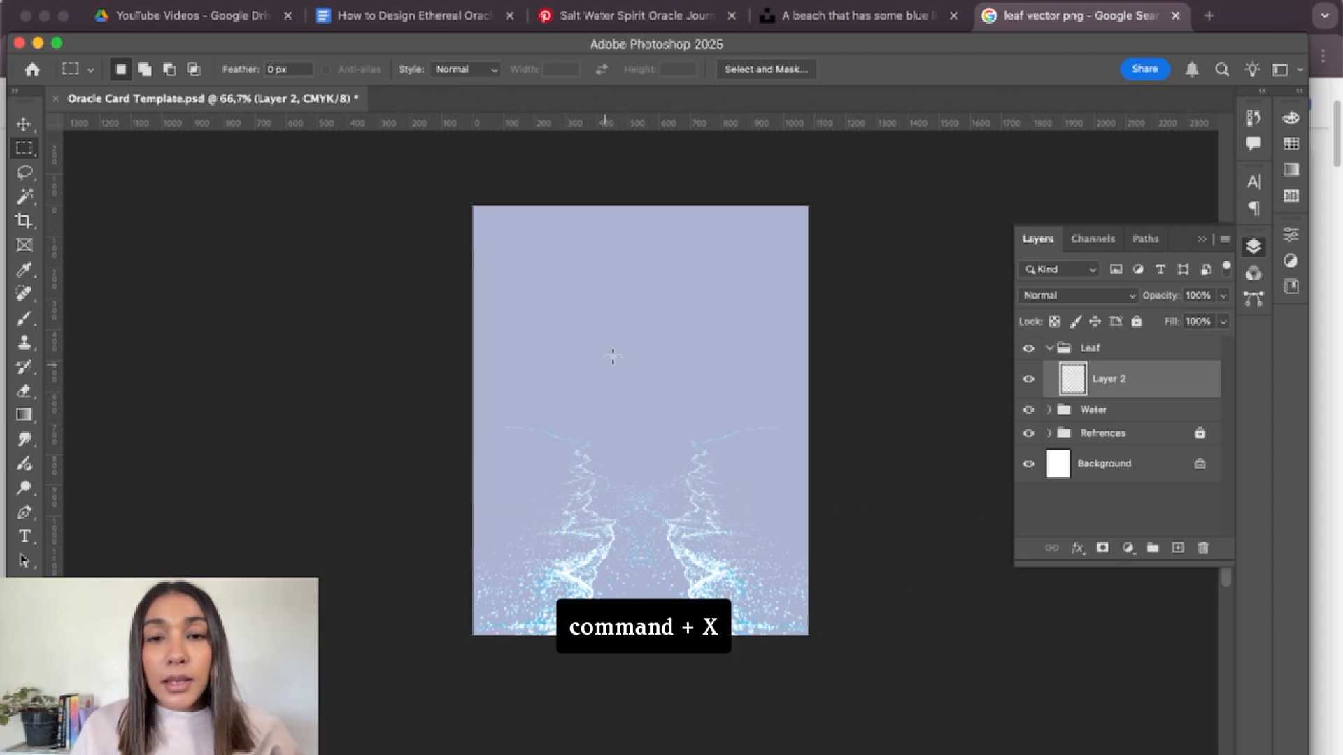
key(v)
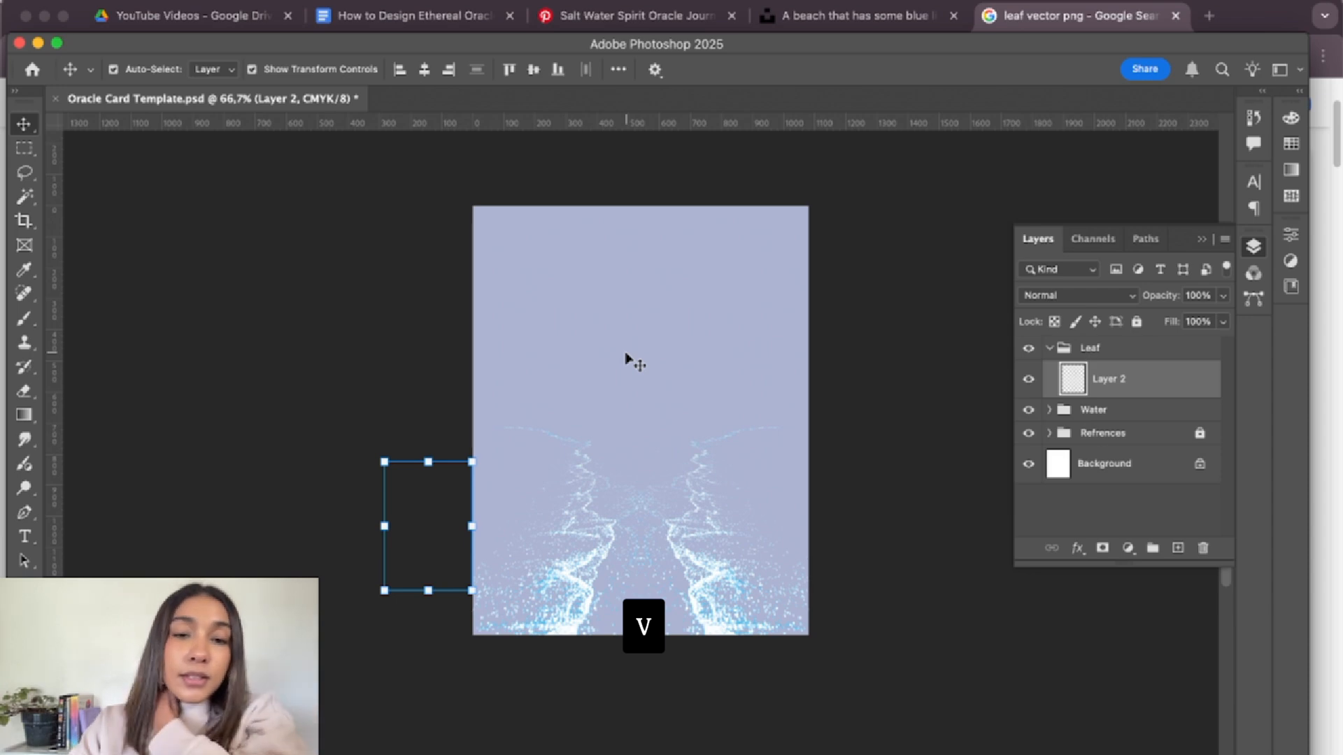
key(Delete)
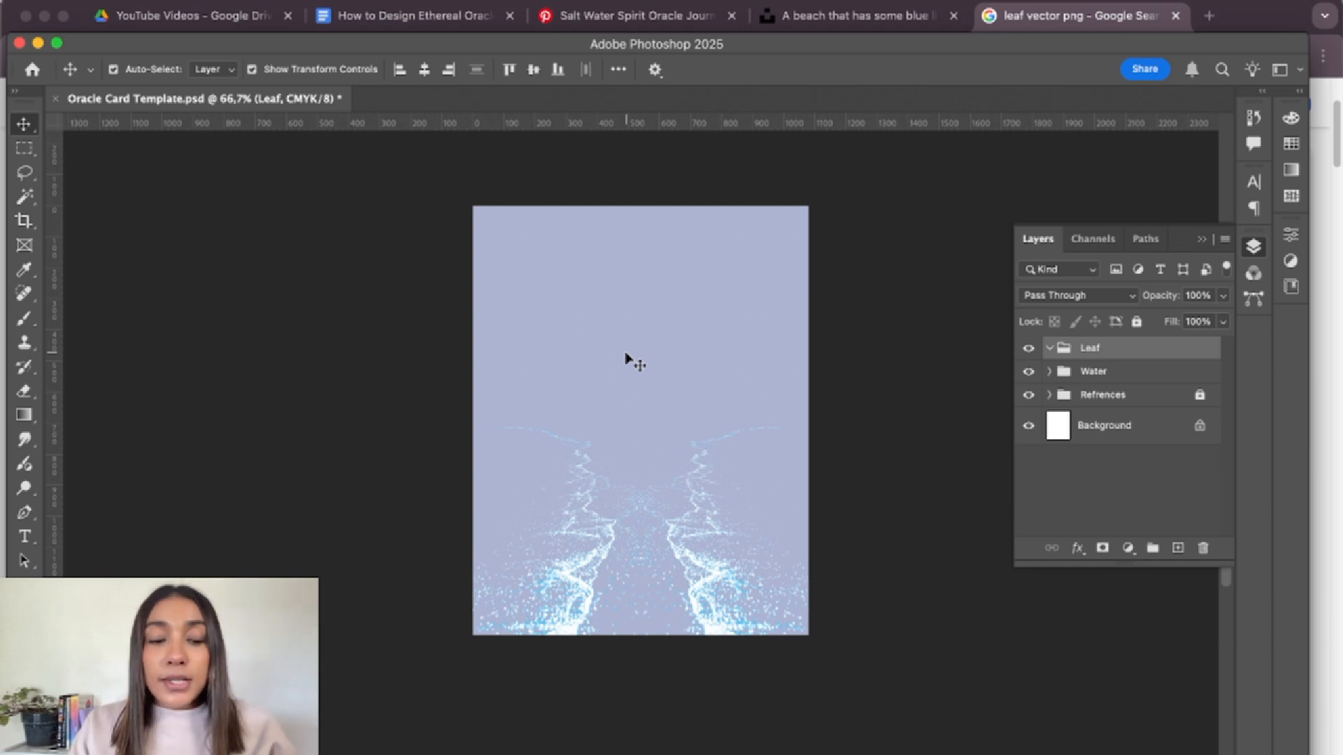
key(shift+super+v)
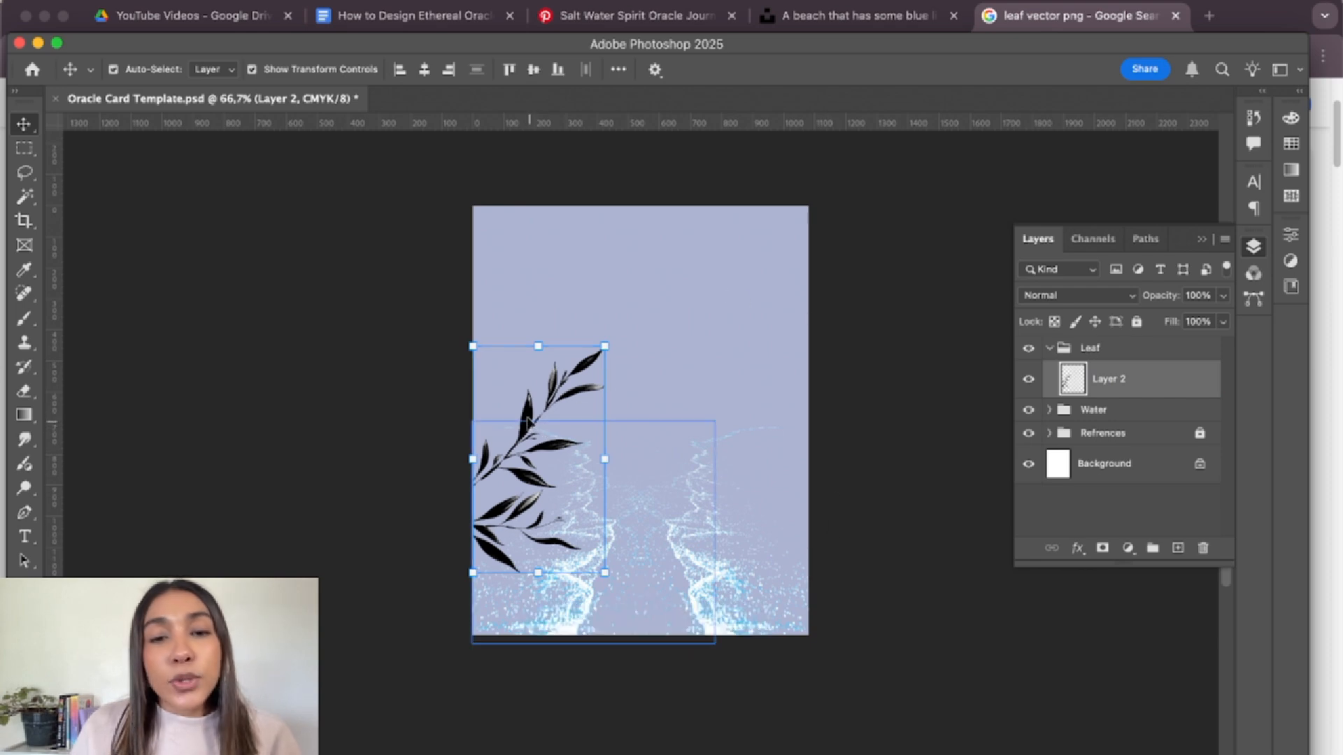
- Duplicate the branch layer and flip the copy horizontally
drag(532, 400, 661, 401)
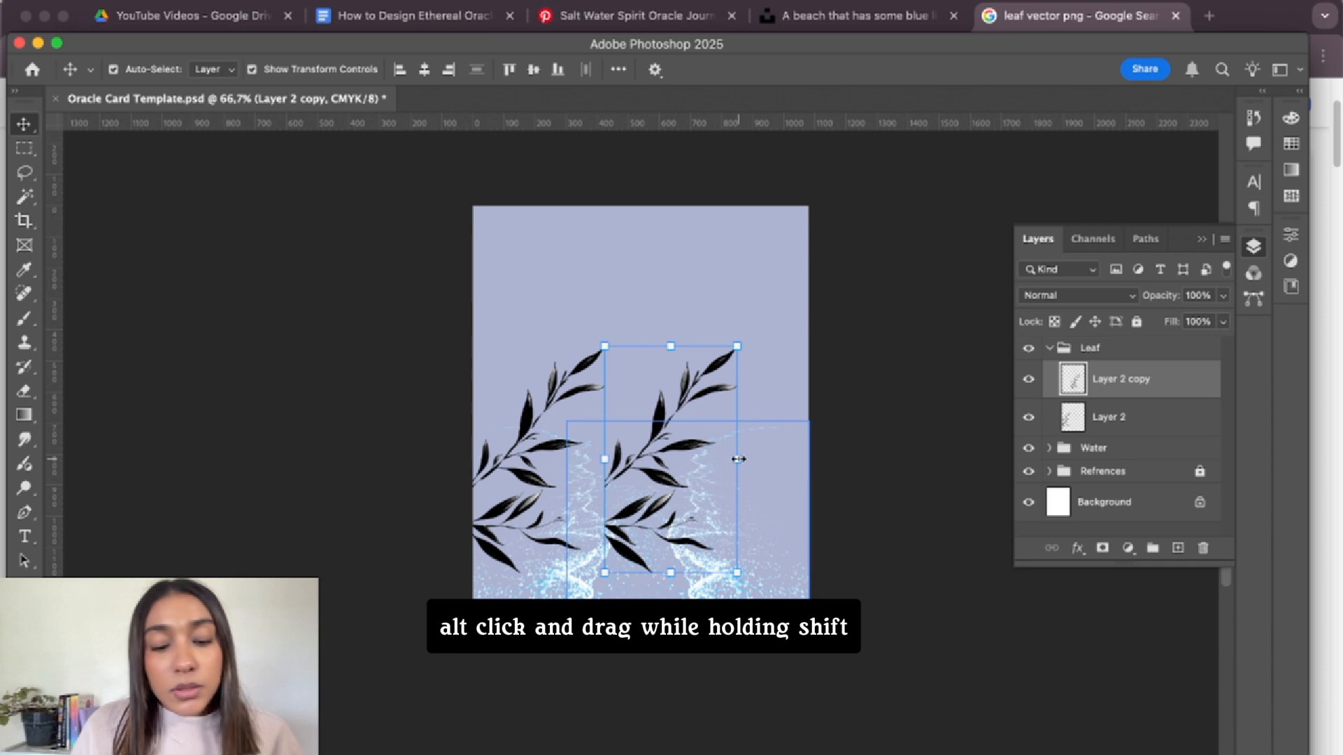
drag(737, 459, 462, 442)
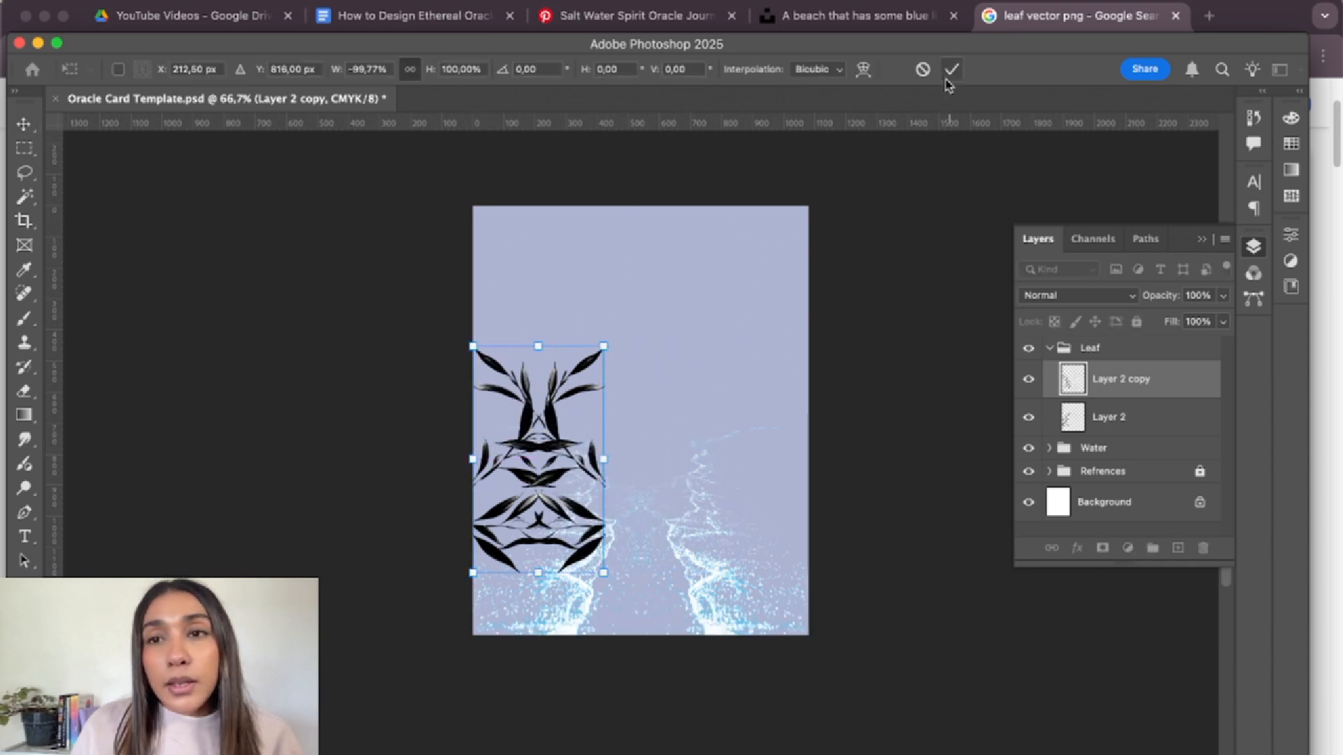
click(952, 70)
- Move the flipped branch copy against the card's right edge, level with the original branch
click(965, 369)
click(586, 388)
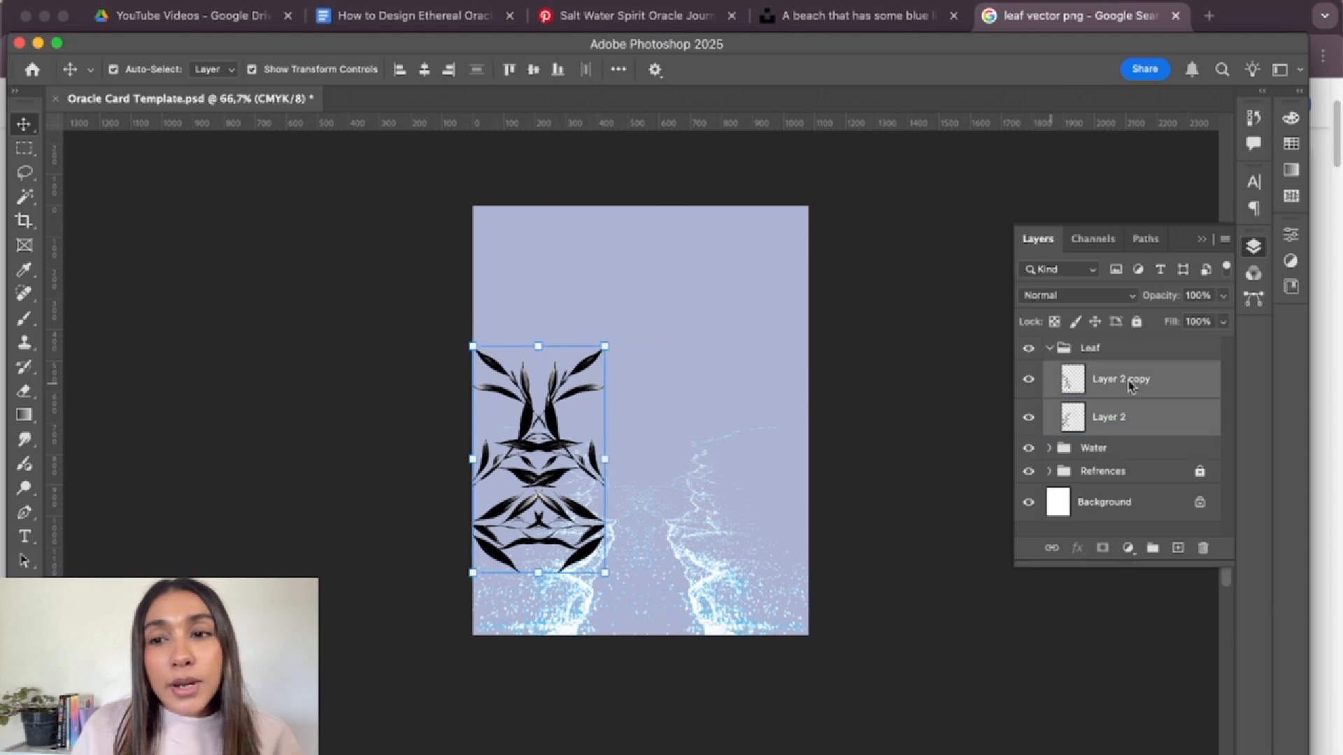
drag(559, 430, 756, 428)
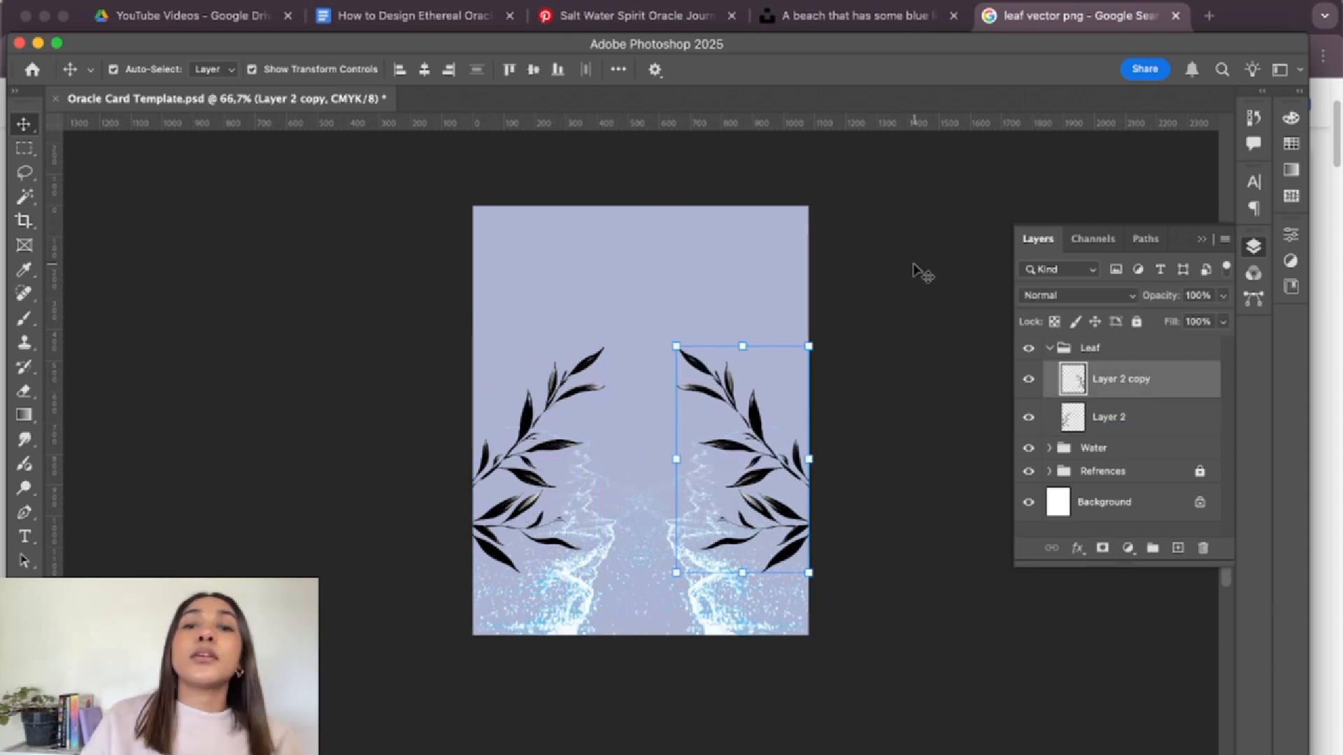
click(939, 260)
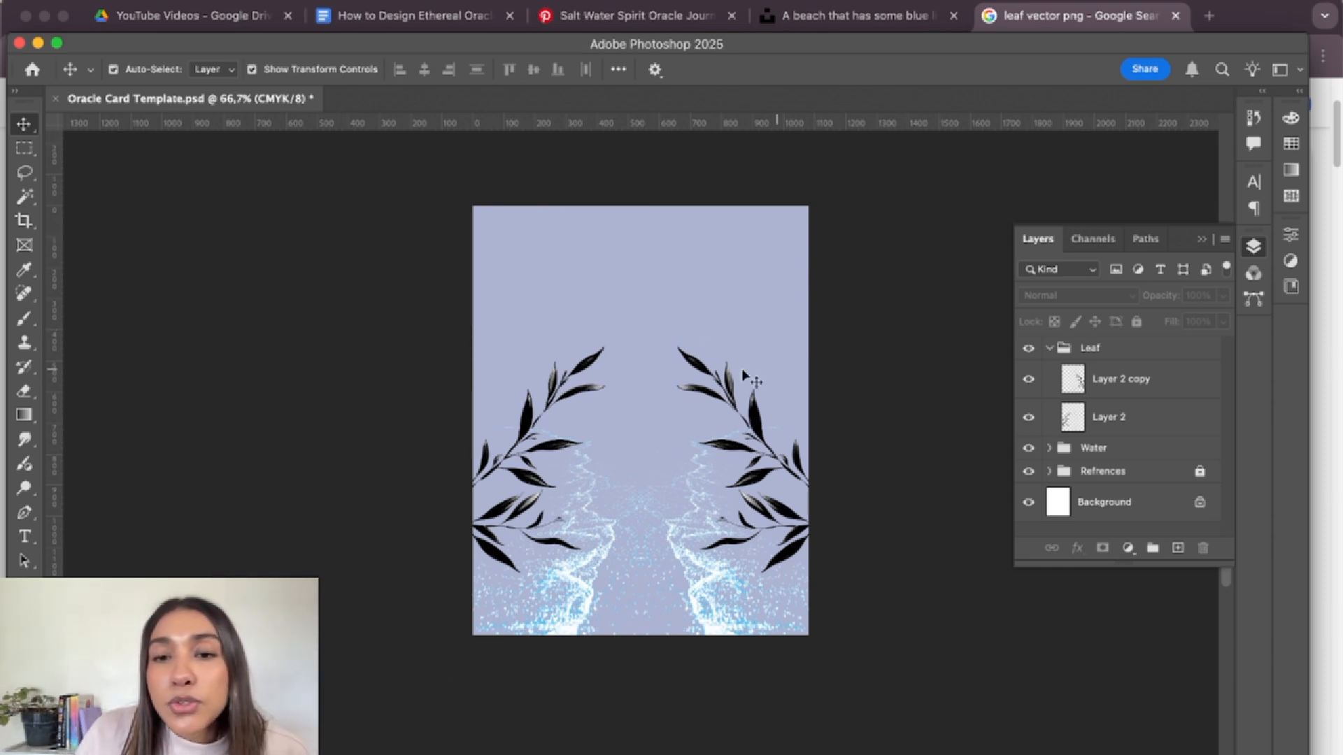
- Apply a Color Overlay in periwinkle blue #99a9e8 to the right-hand branch layer
click(692, 372)
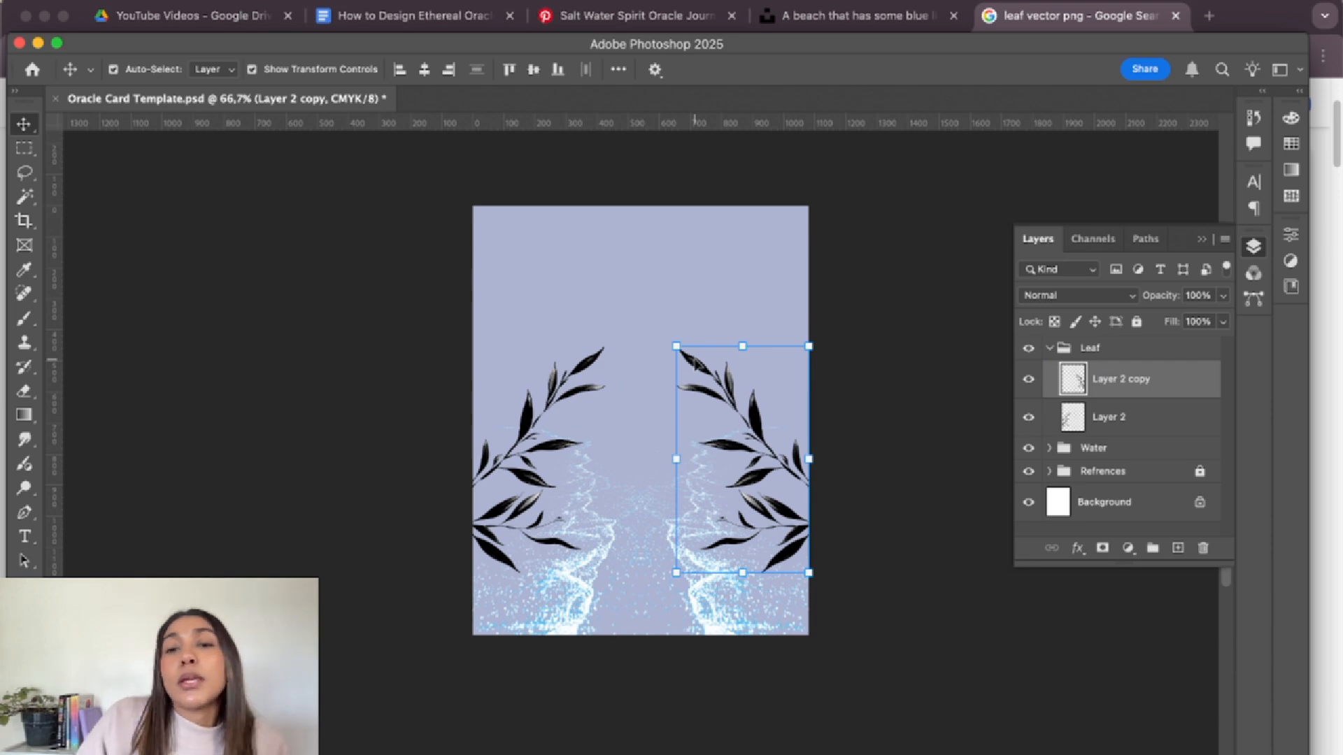
double_click(1185, 382)
drag(869, 70, 260, 47)
click(822, 301)
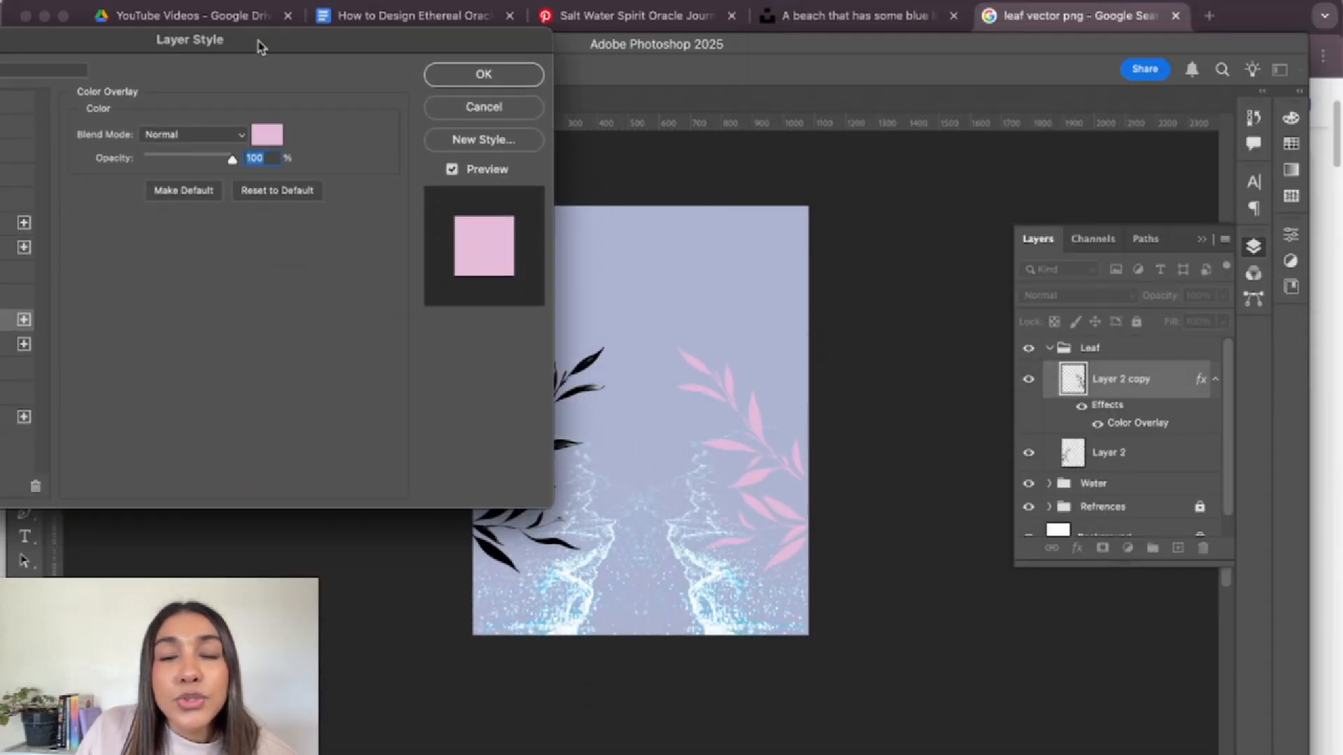
click(268, 136)
drag(962, 58, 1187, 61)
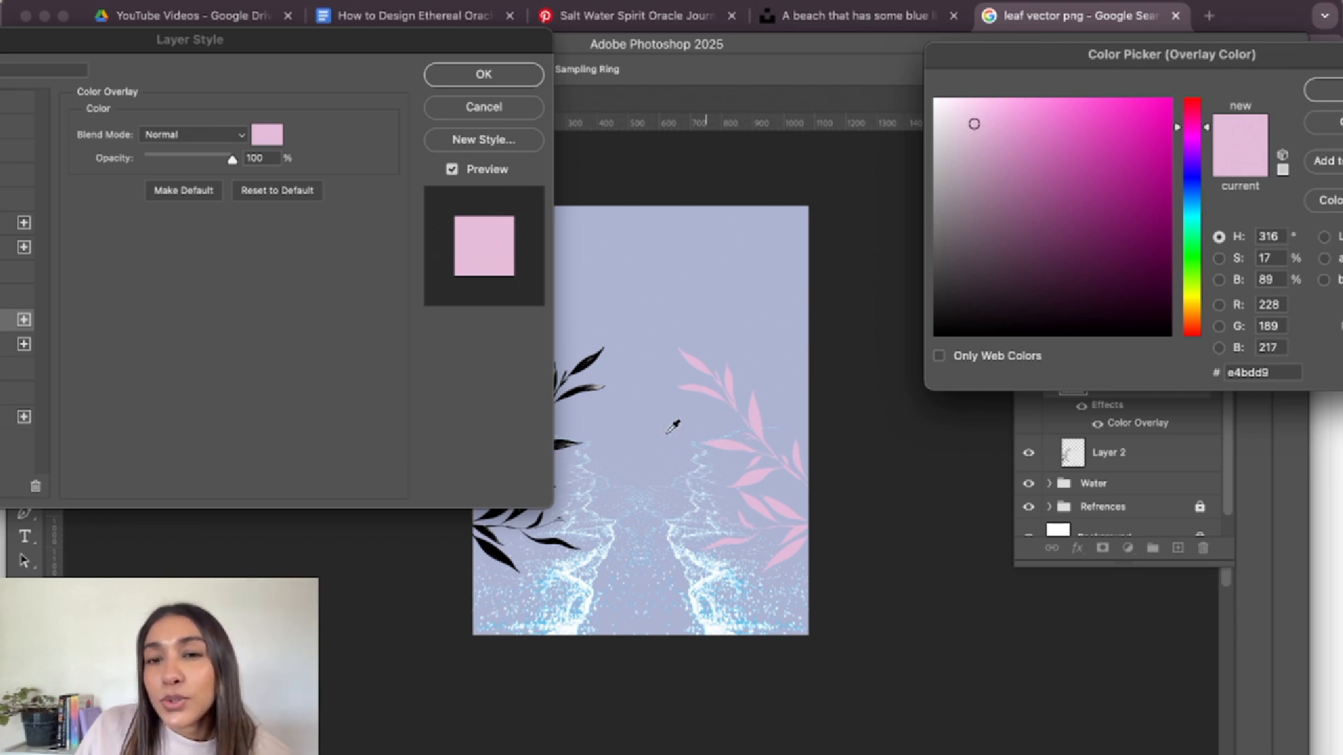
click(764, 310)
mouse_move(978, 141)
mouse_down()
mouse_move(1019, 126)
mouse_move(1007, 138)
mouse_move(1017, 120)
mouse_up()
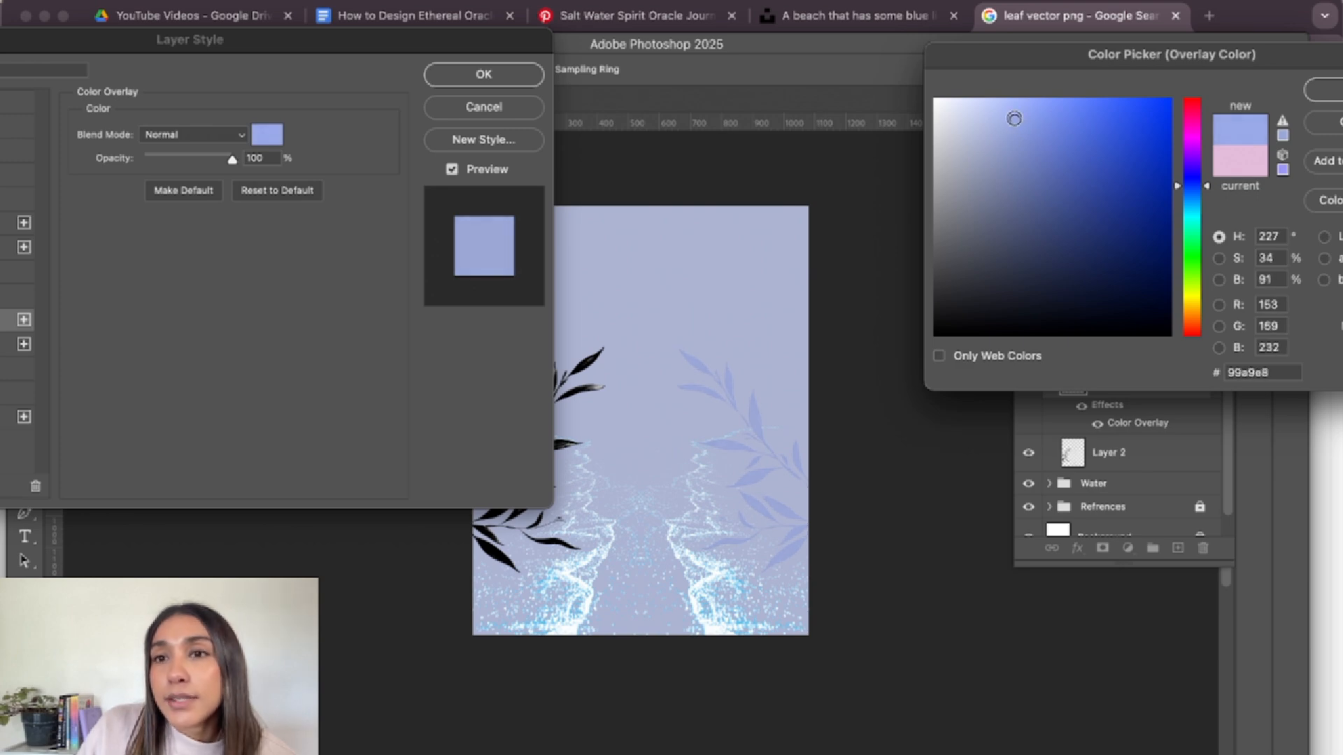
drag(1151, 73, 1037, 67)
click(1171, 100)
drag(255, 40, 272, 123)
click(475, 144)
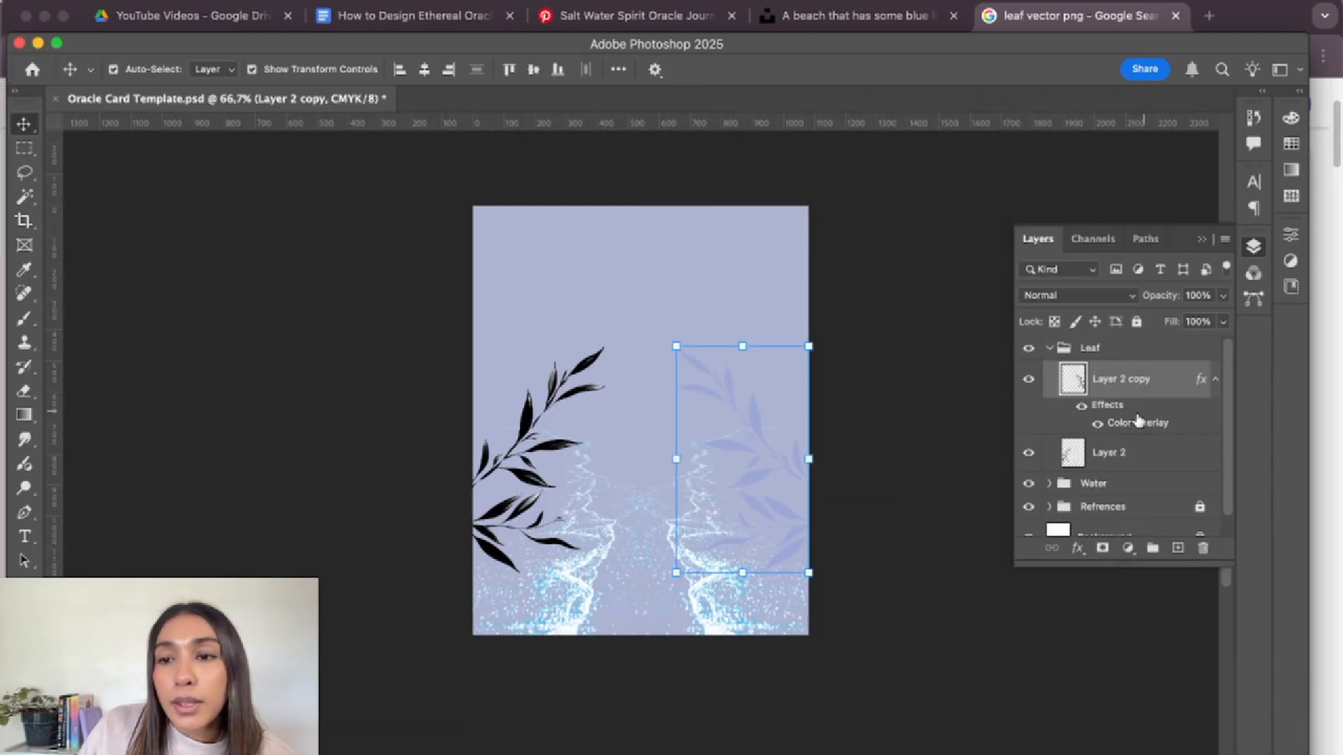
- Apply the same periwinkle-blue Color Overlay to the left-hand branch layer at 100% opacity
click(1151, 462)
double_click(1169, 461)
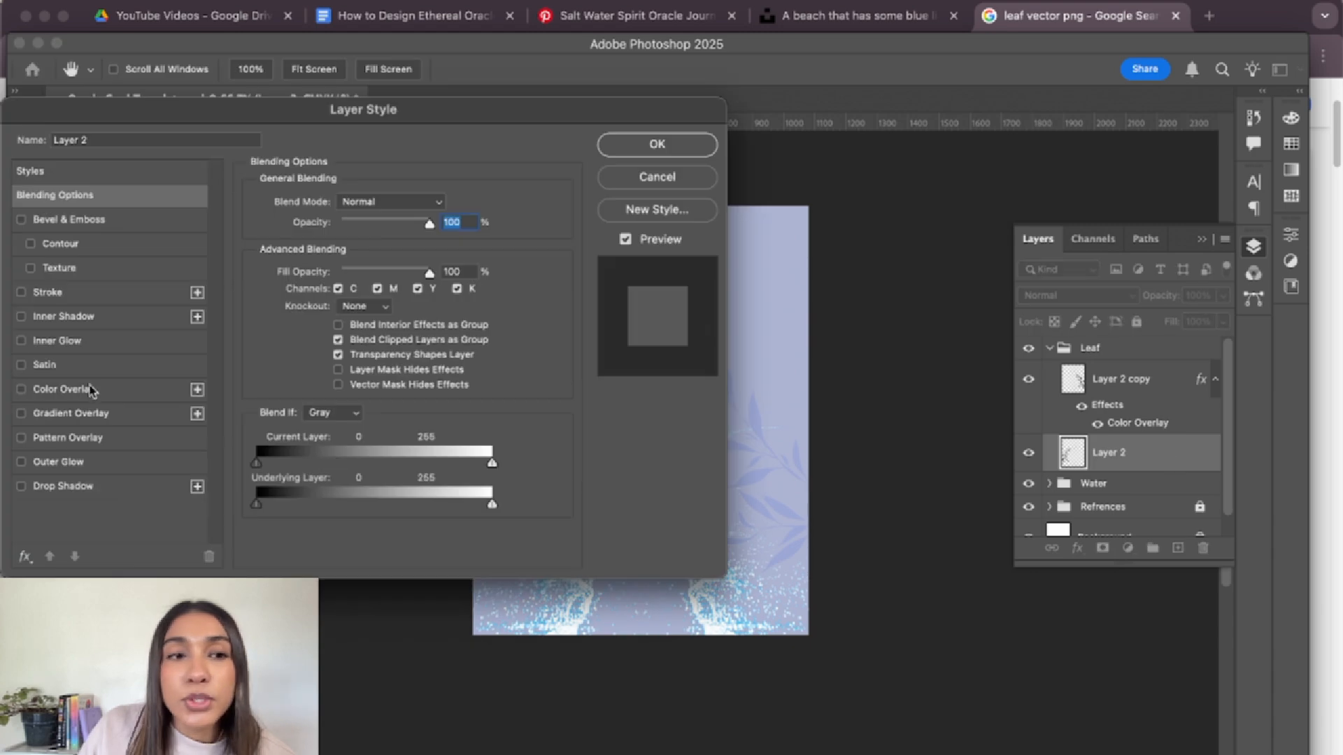
drag(253, 111, 1096, 45)
click(956, 327)
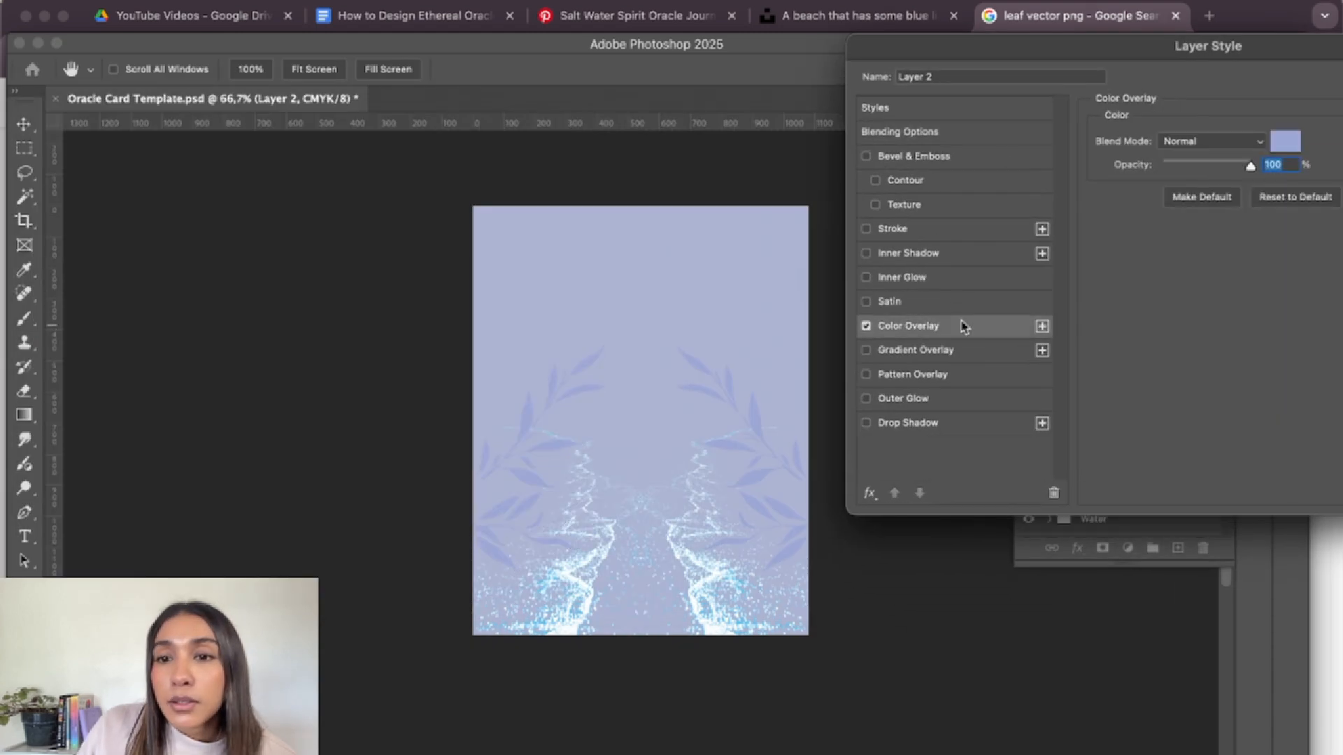
drag(1224, 50, 1144, 38)
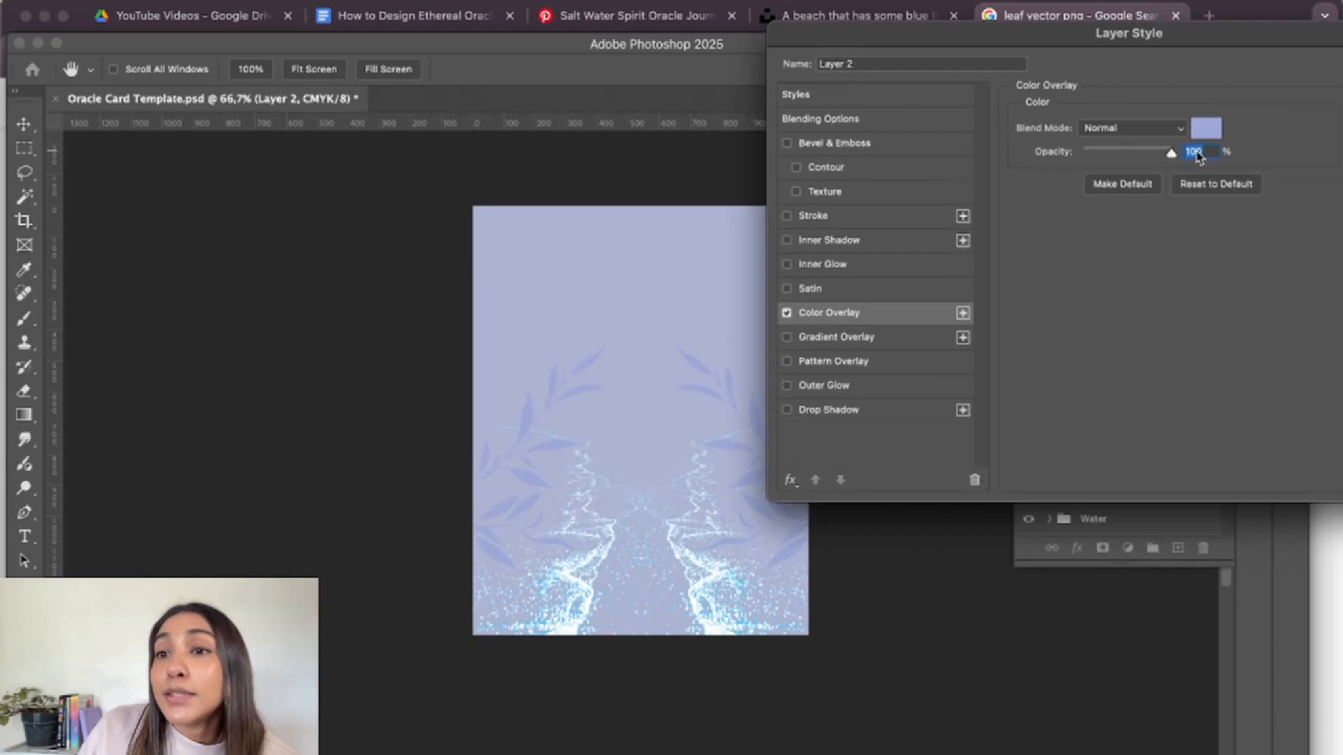
drag(1235, 44, 303, 129)
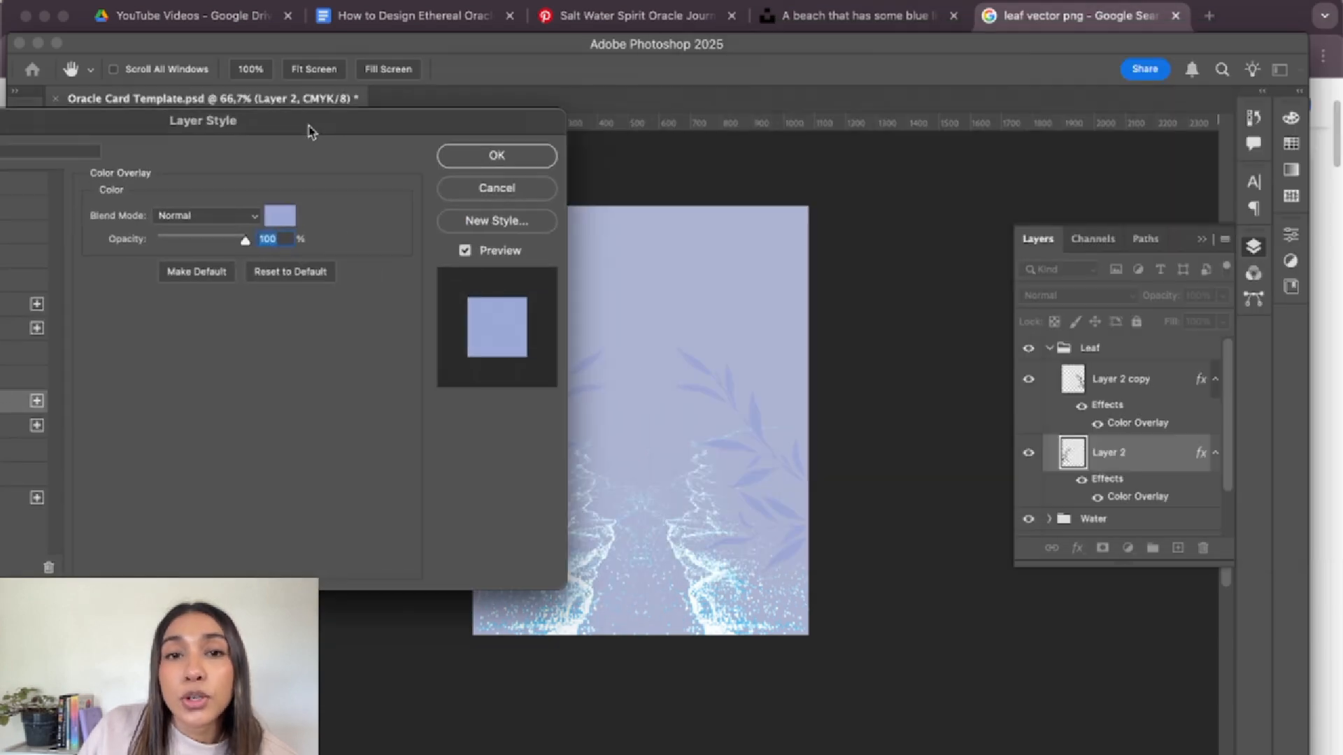
click(495, 153)
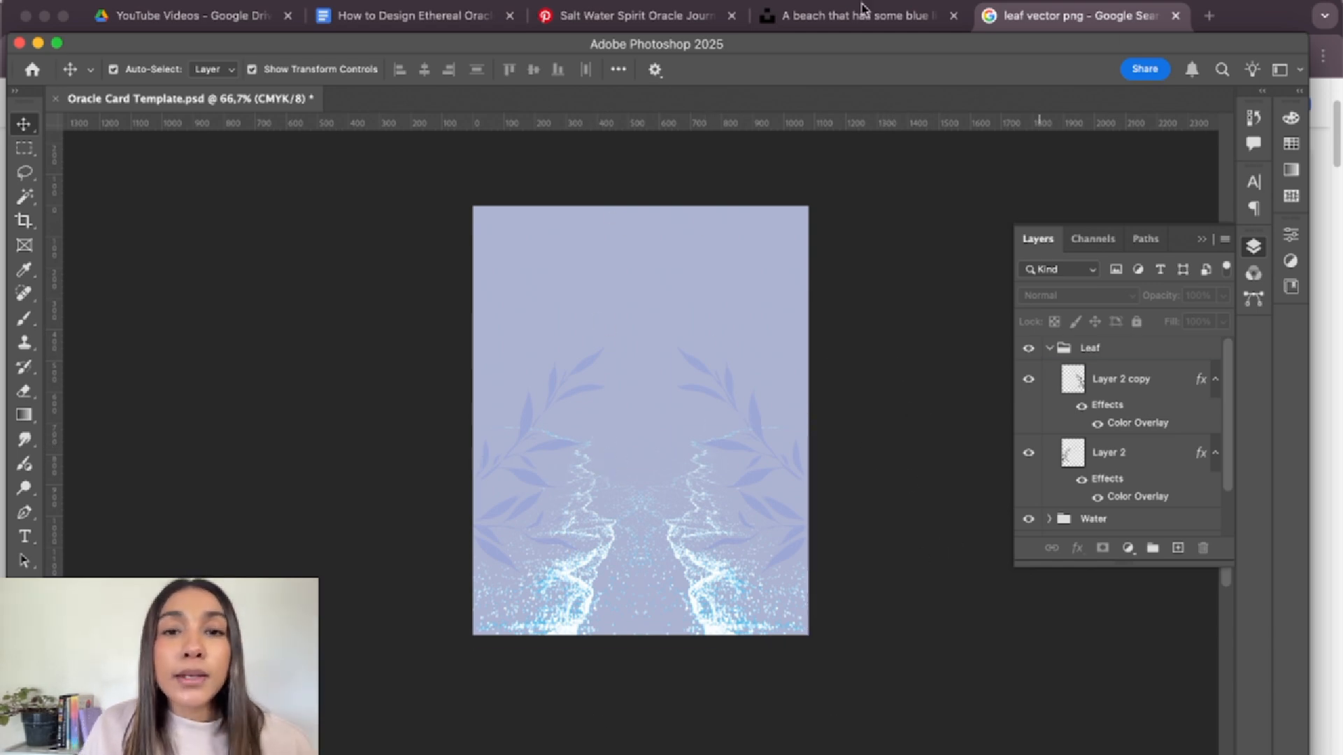
- Collapse the Leaf group and move it below the Water group
click(1074, 355)
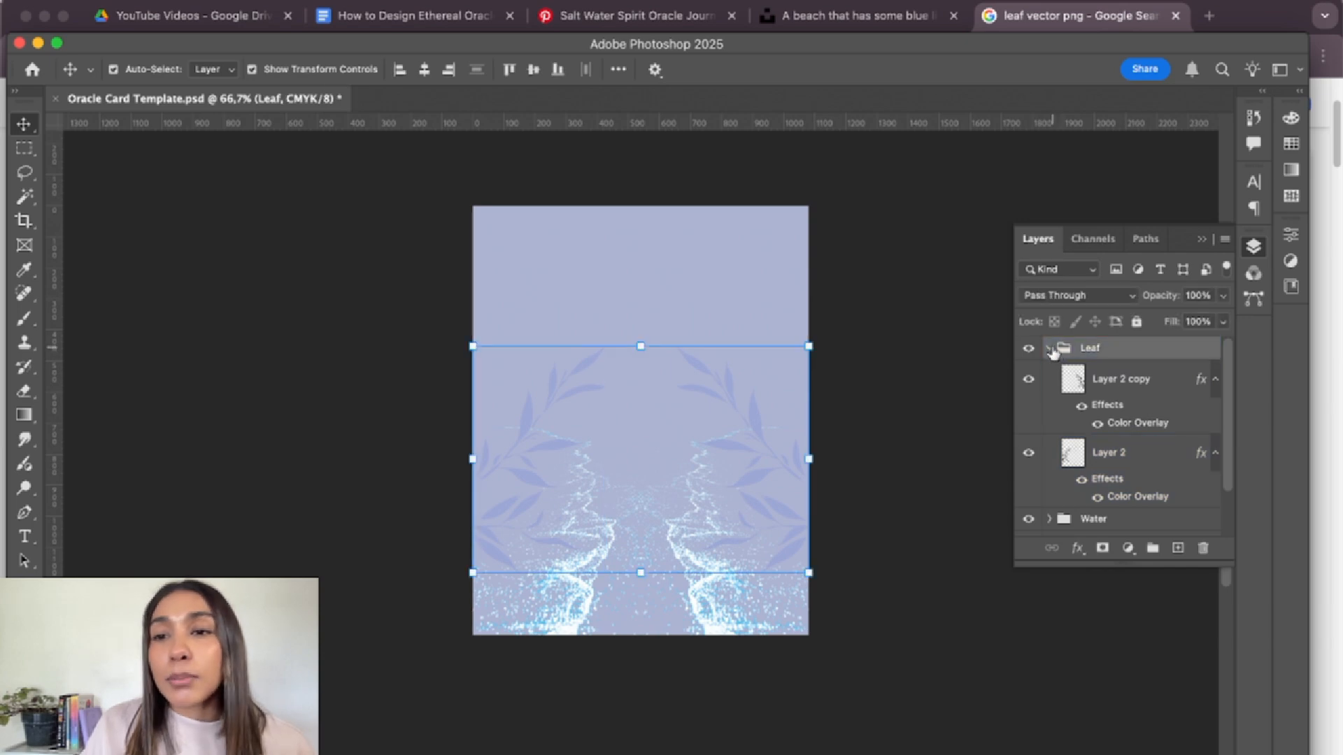
click(1051, 350)
click(855, 314)
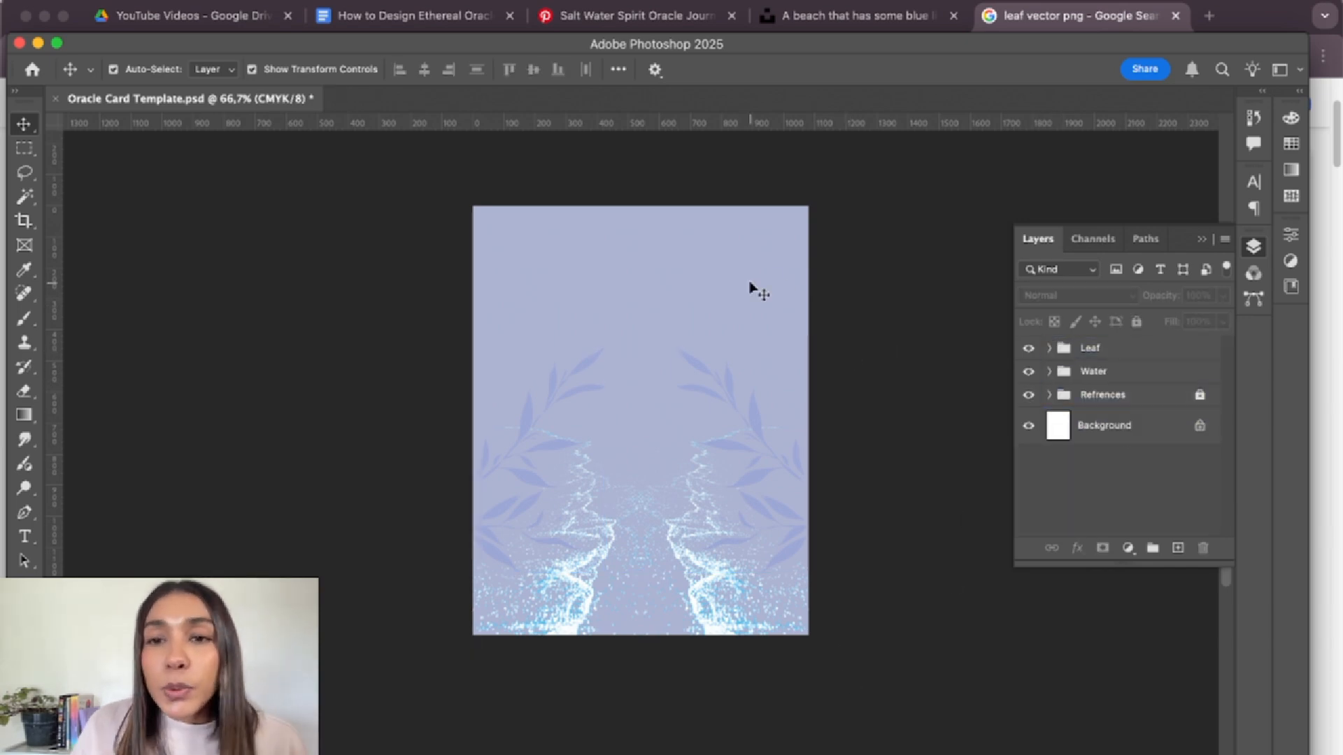
drag(1111, 348, 1117, 383)
click(919, 218)
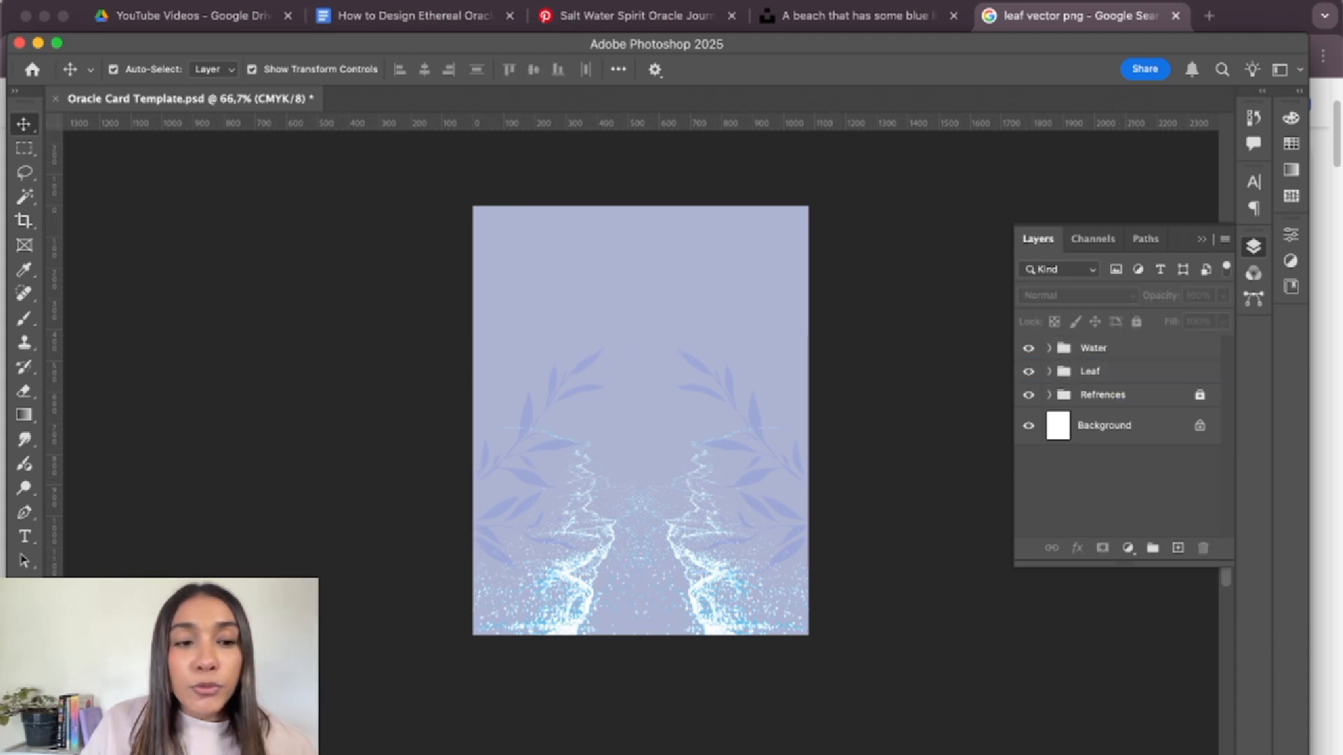
key(z)
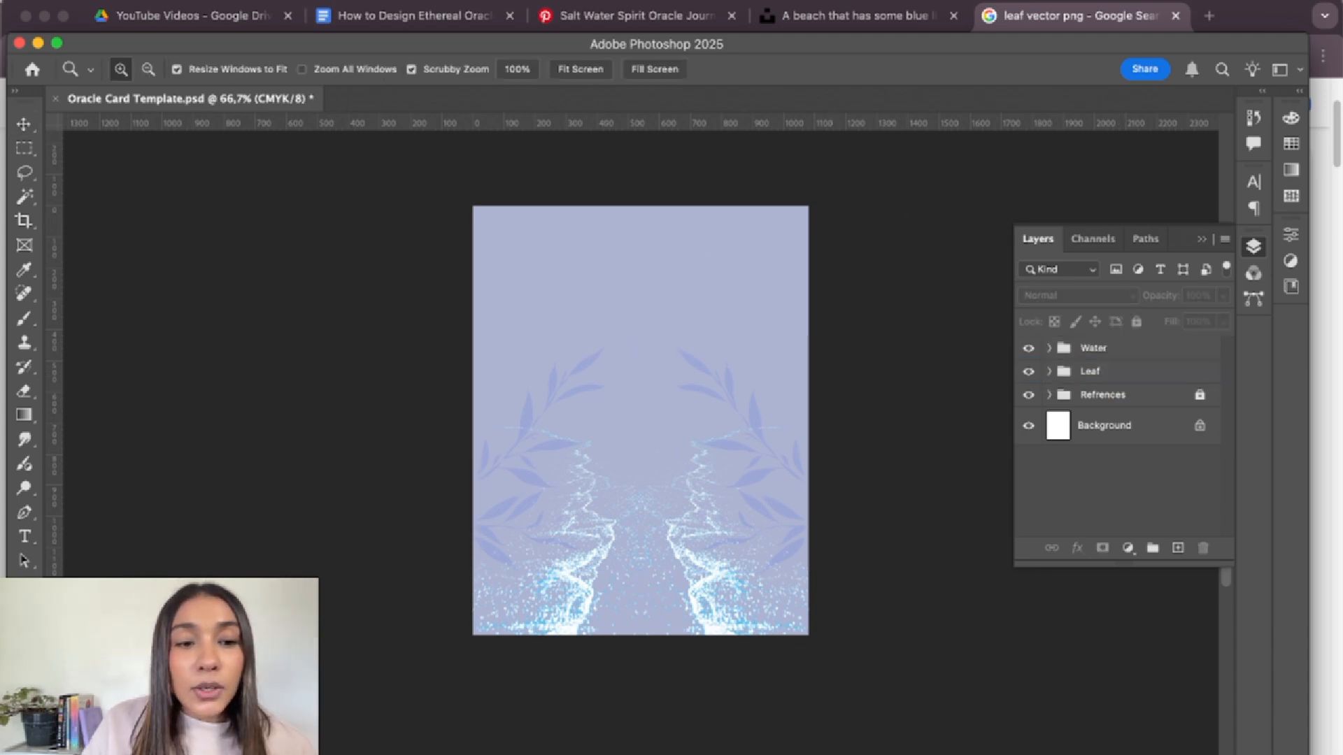
click(708, 430)
scroll(722, 563, down, 2)
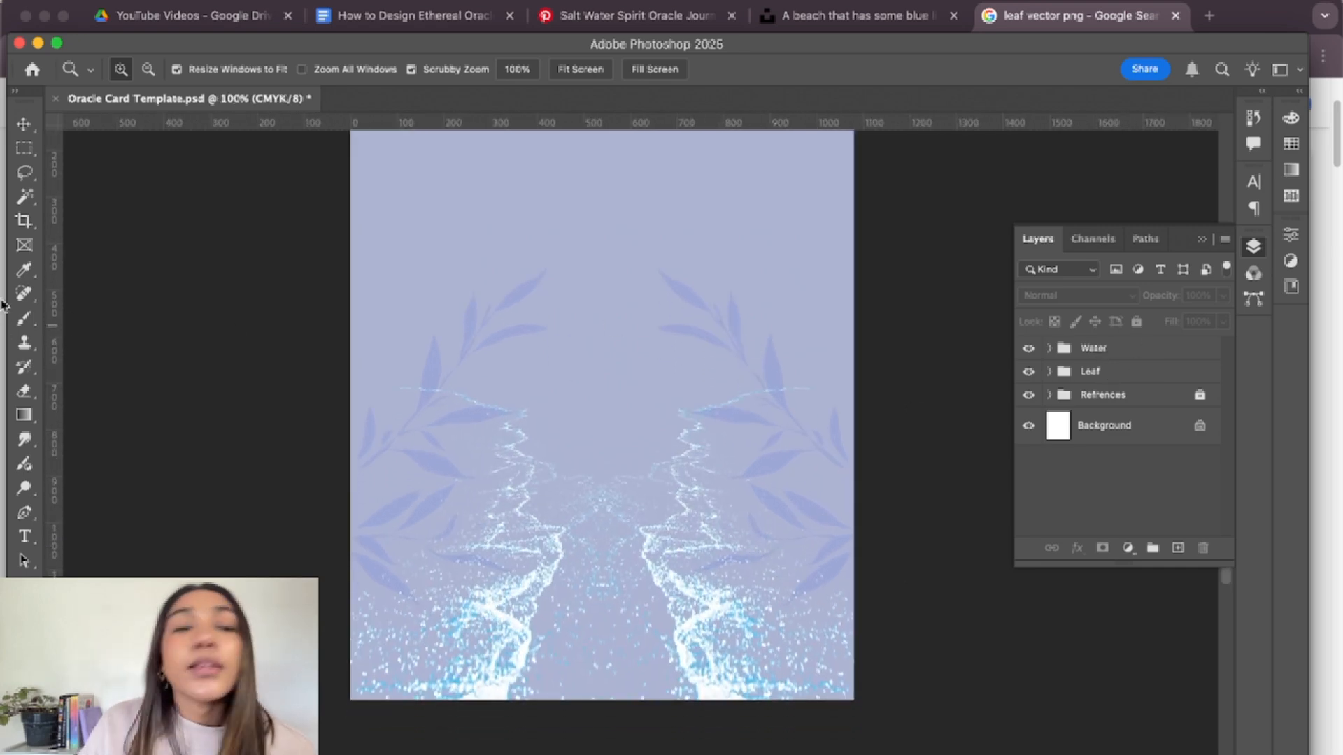
click(22, 127)
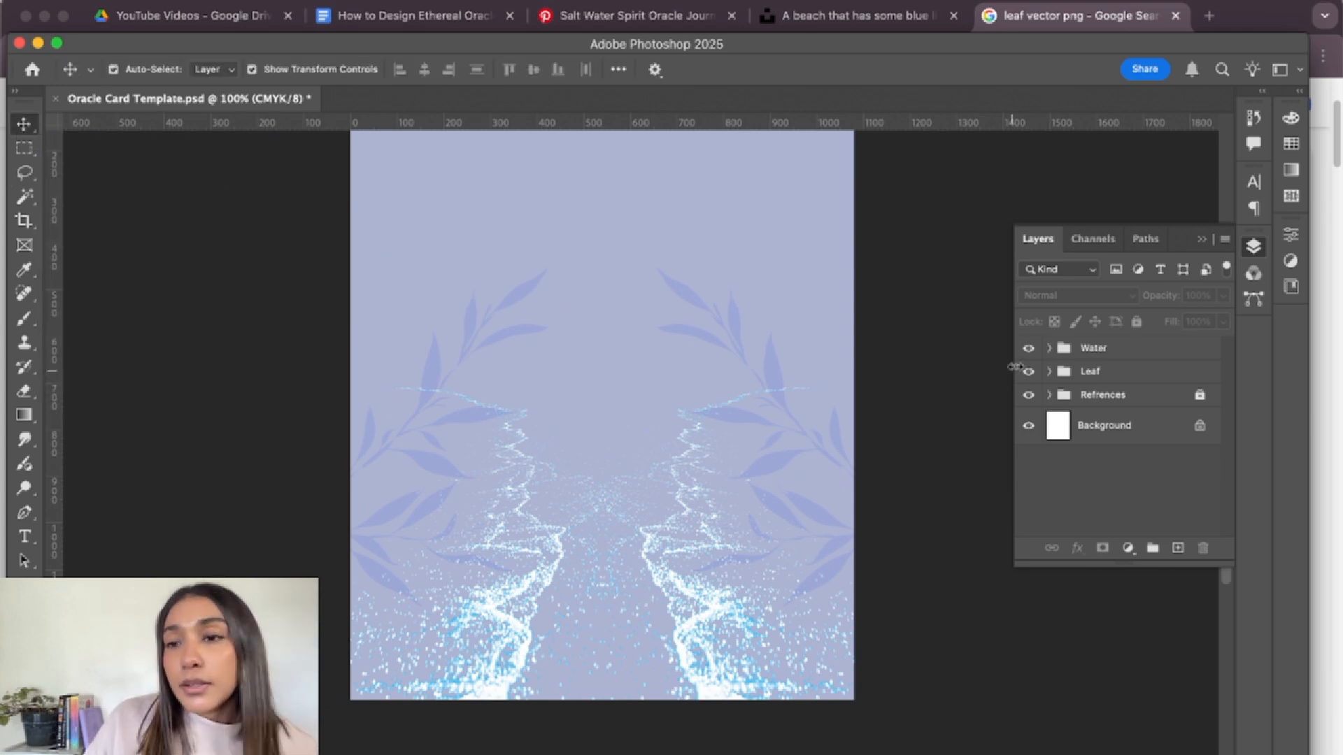
- Switch to Unsplash in the browser, close the open beach photo and search for "arched doorways"
click(1322, 238)
click(860, 15)
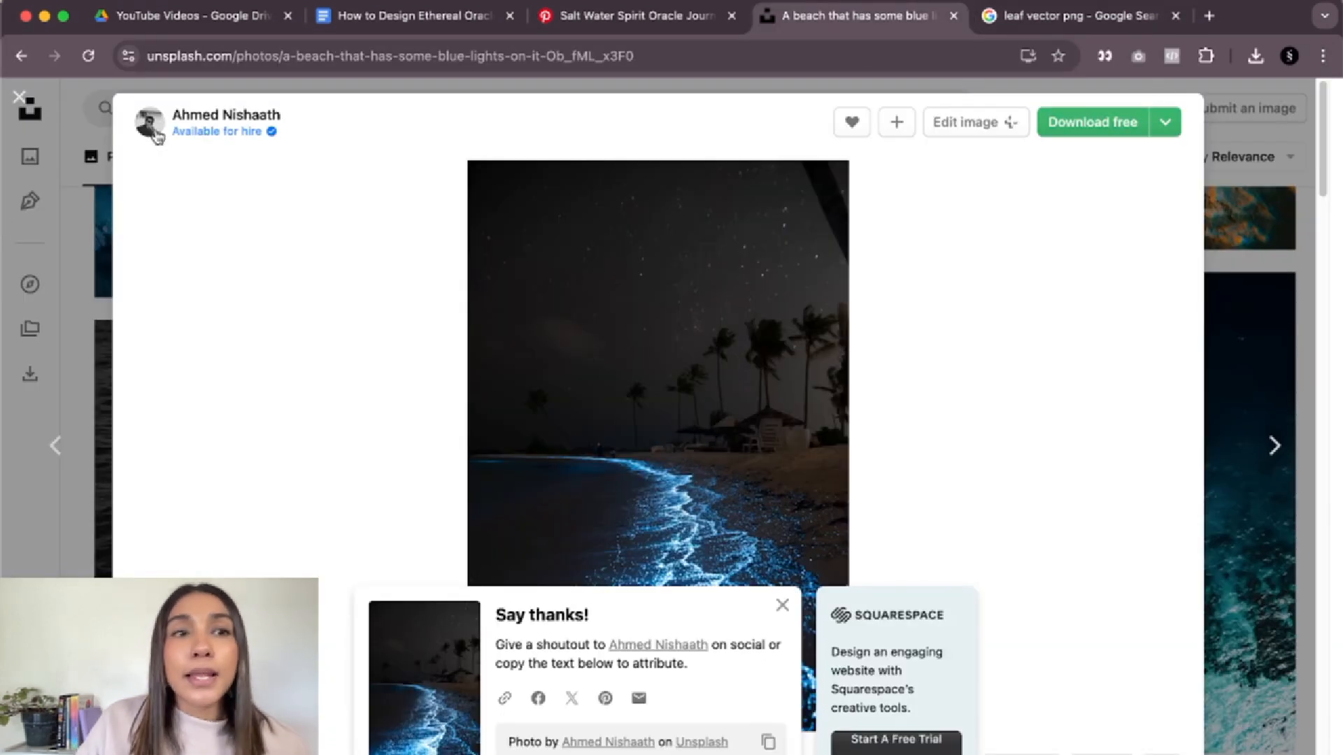
click(19, 98)
key(shift+Left)
key(shift+Left)
key(shift+Left)
key(shift+Left)
key(shift+Left)
key(shift+Left)
key(shift+Left)
key(shift+Left)
key(shift+Left)
key(shift+Left)
key(shift+Left)
key(shift+Left)
key(shift+Left)
key(shift+Left)
key(shift+Left)
key(shift+Left)
key(shift+Left)
key(shift+Left)
key(shift+Left)
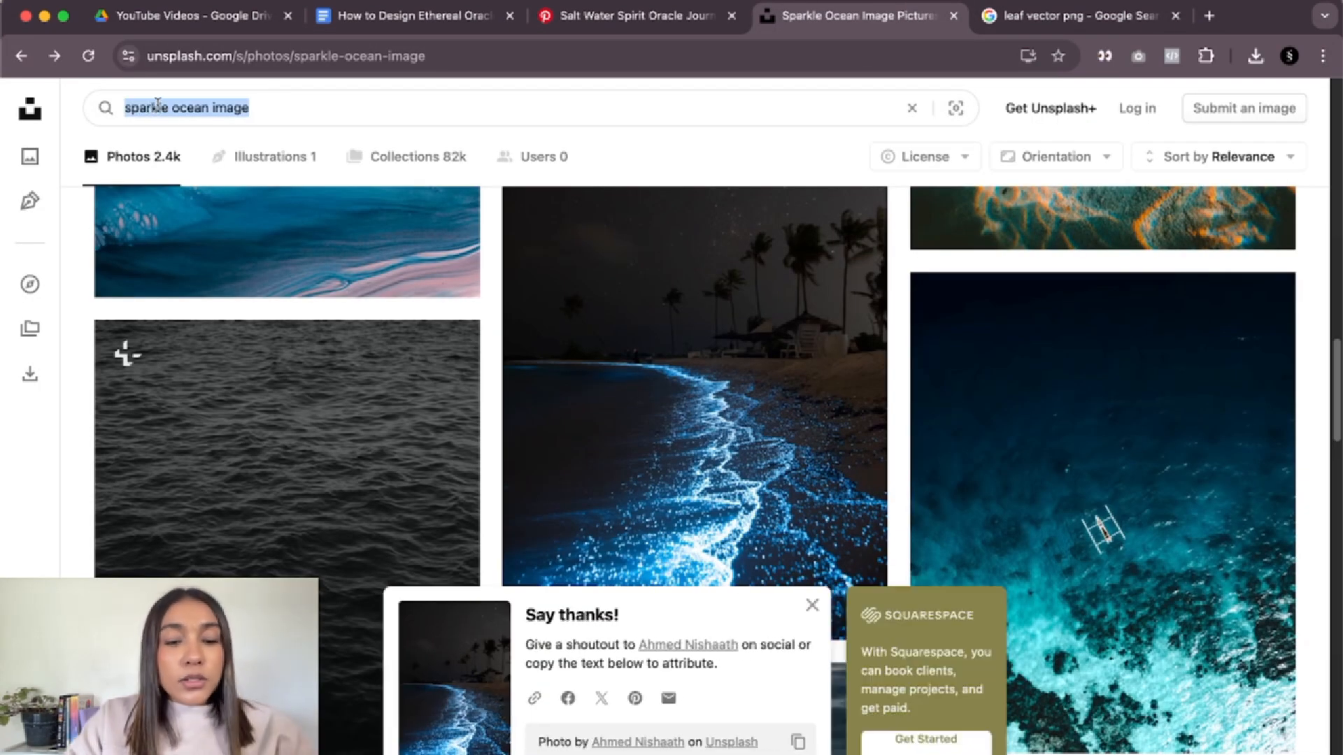
text(arched door)
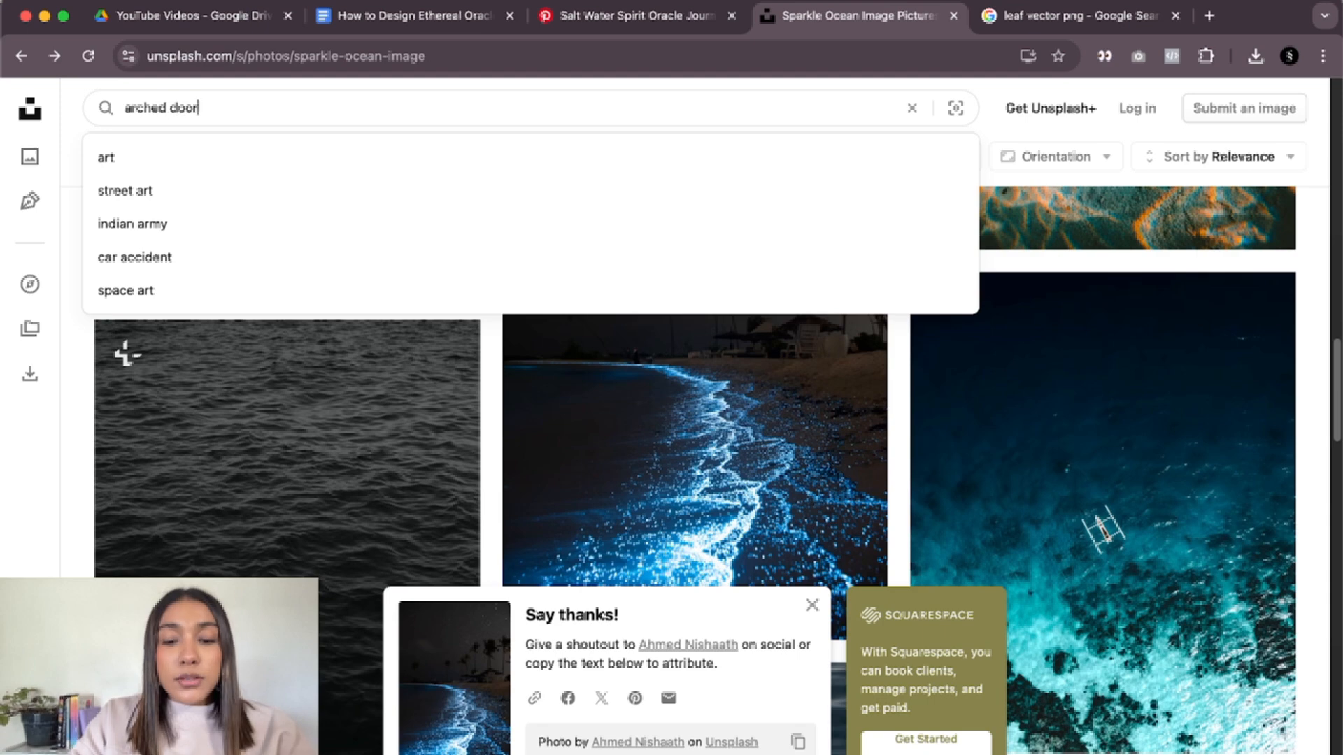
text(ways)
key(Return)
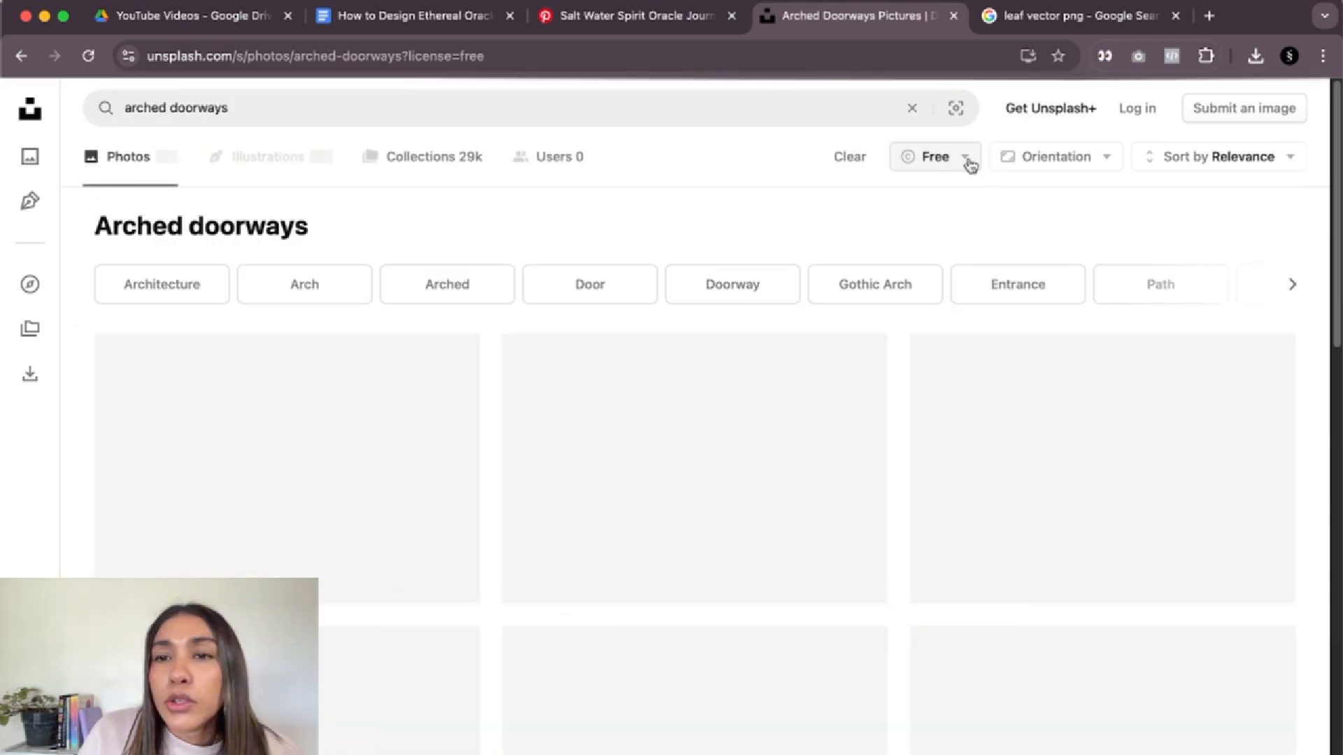
- Browse the free arched doorway photos and open the one with a brown wooden door in a pointed white arch
click(952, 157)
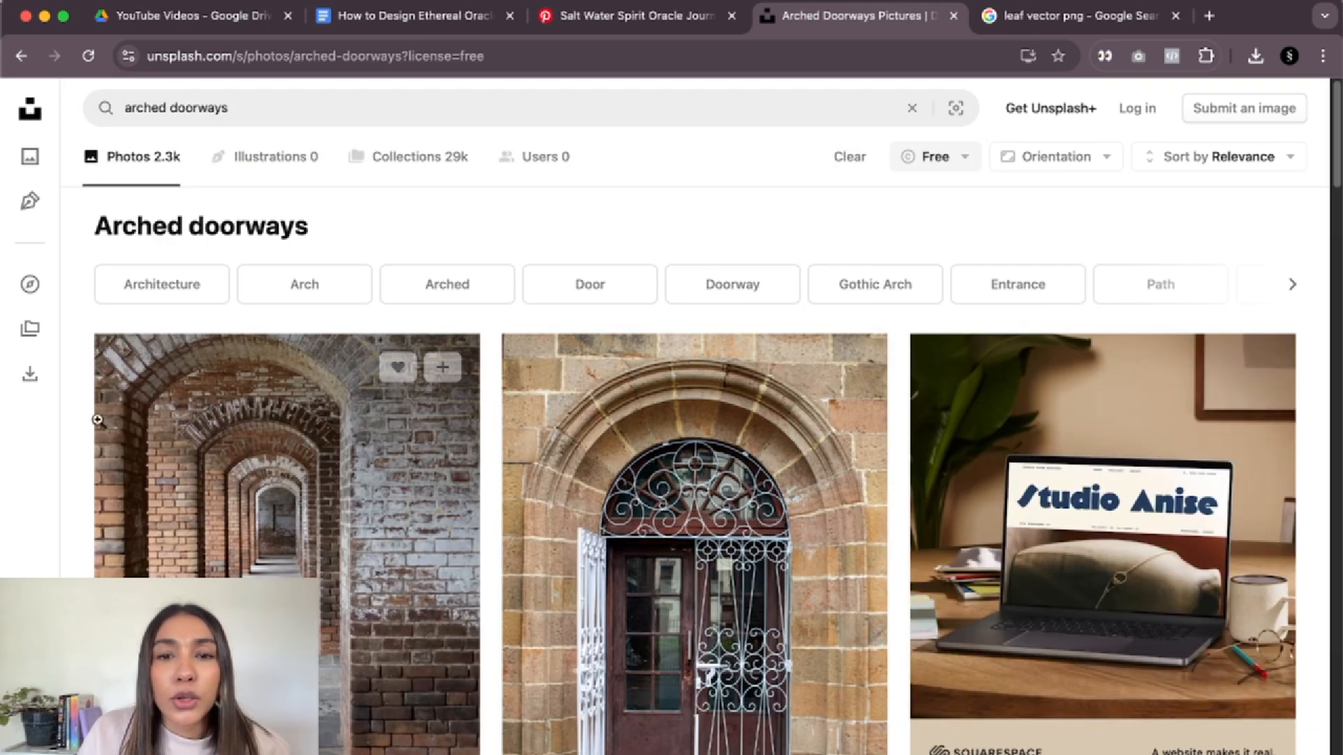
scroll(480, 449, down, 10)
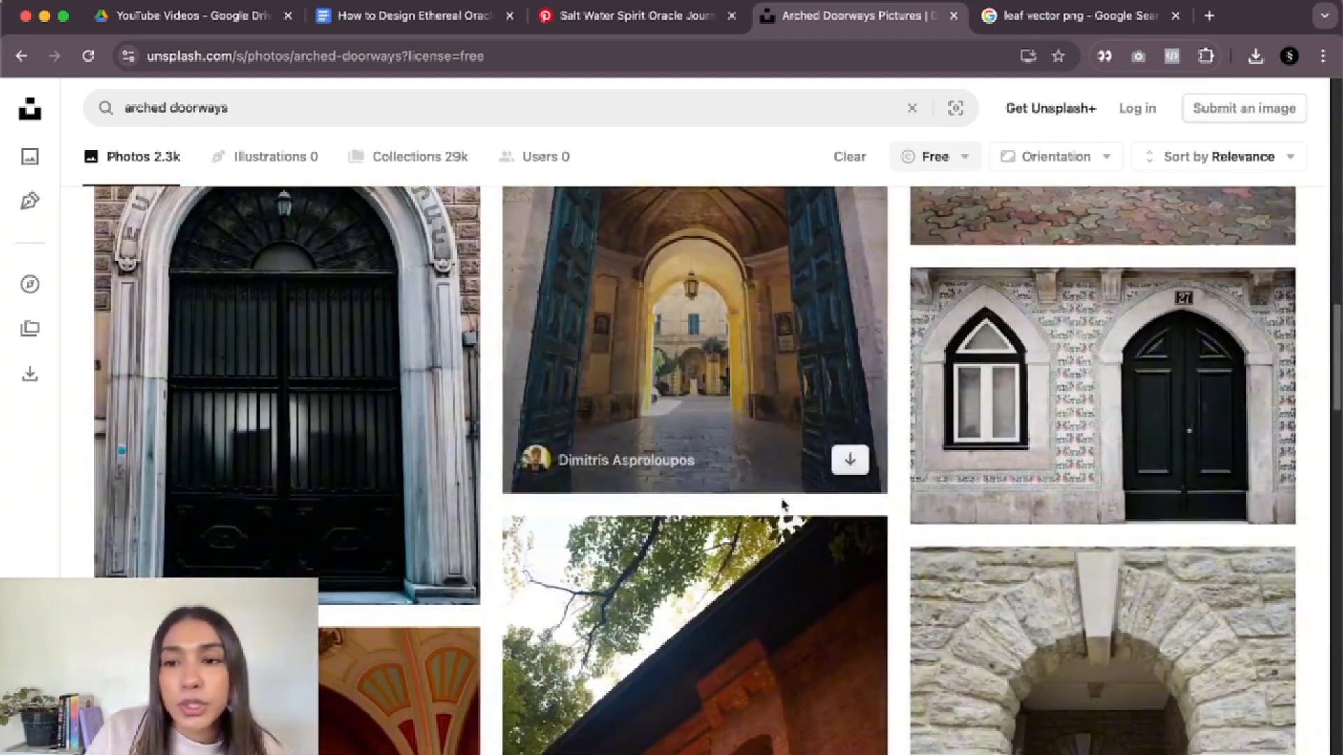
scroll(811, 502, down, 15)
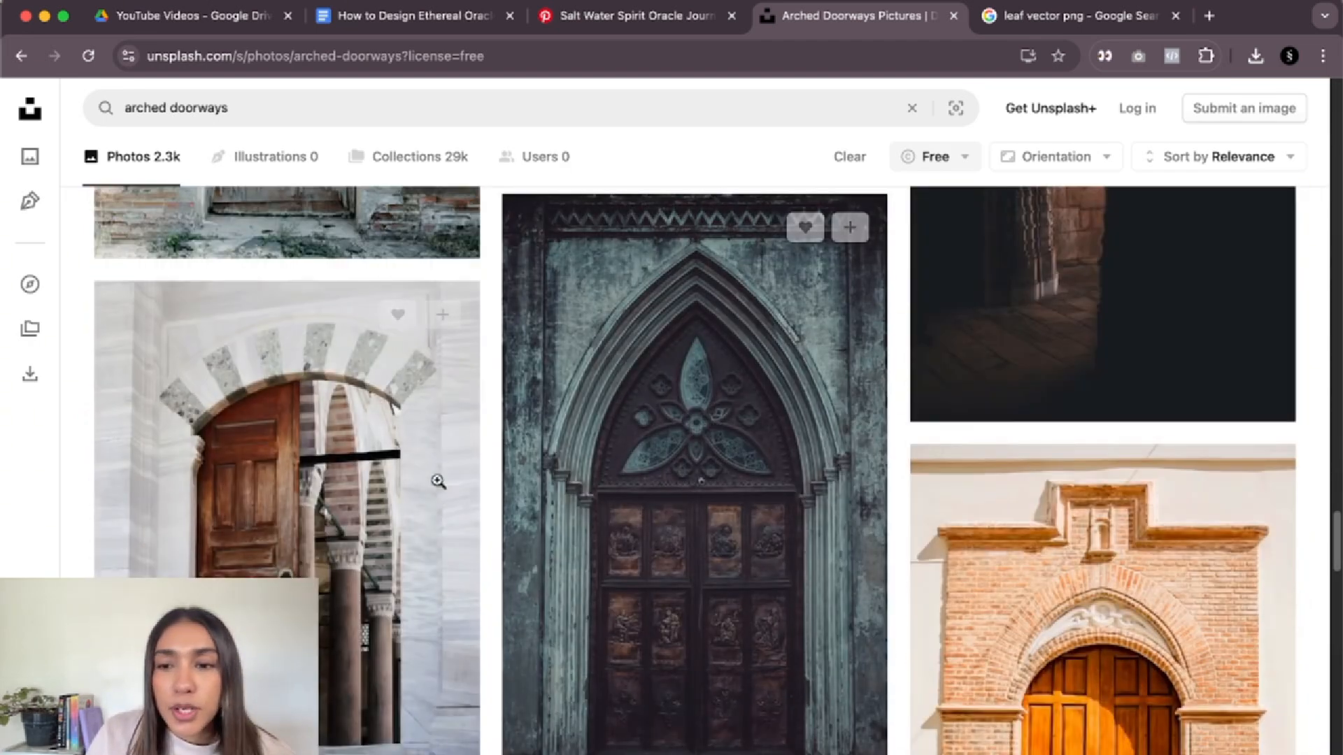
scroll(534, 478, down, 10)
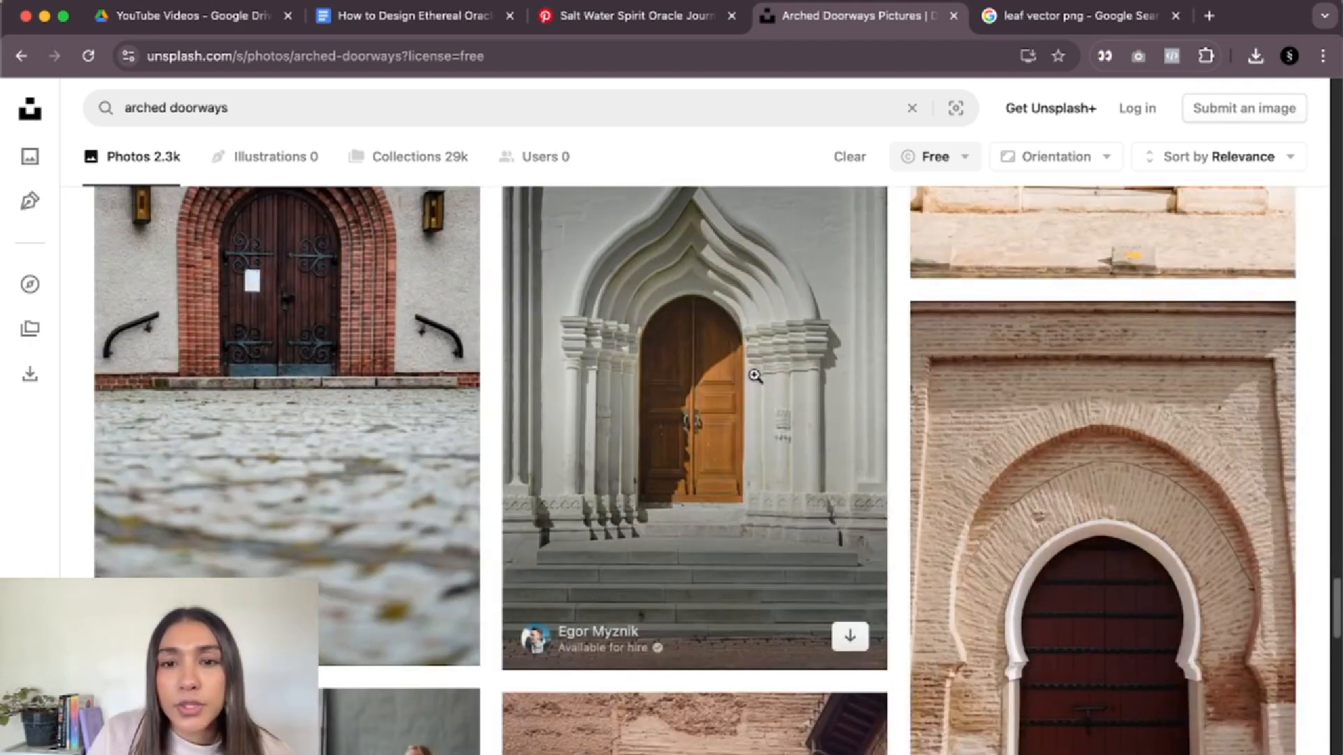
click(532, 462)
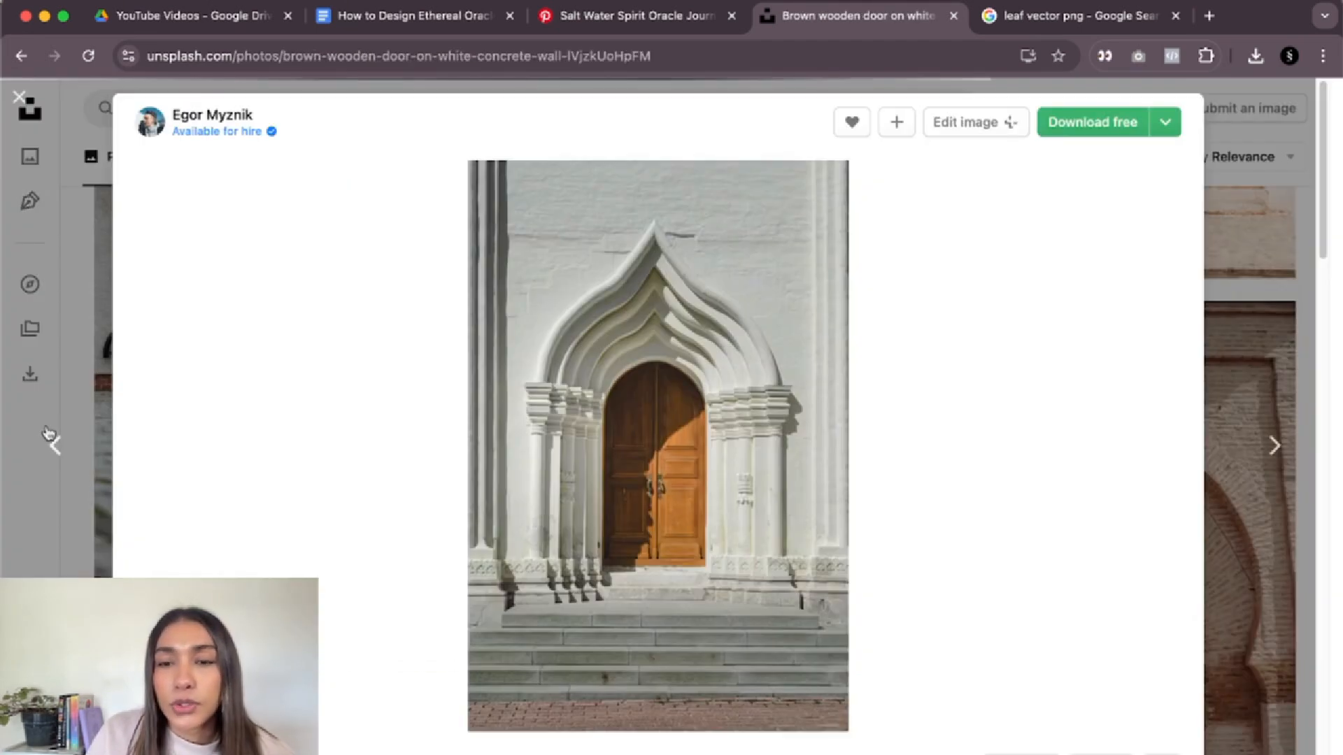
- Download the doorway photo for free and save it in the Oracle Card folder under its suggested file name
right_click(656, 256)
click(655, 258)
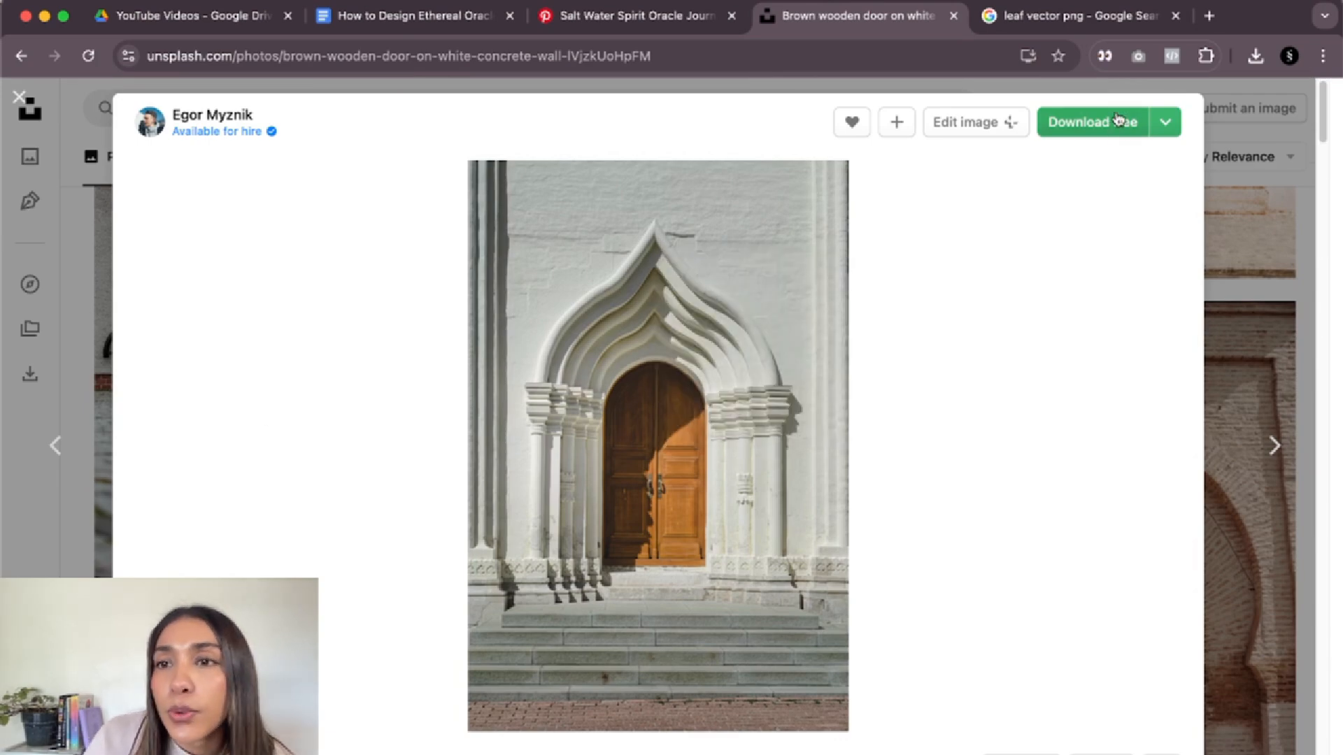
click(1116, 119)
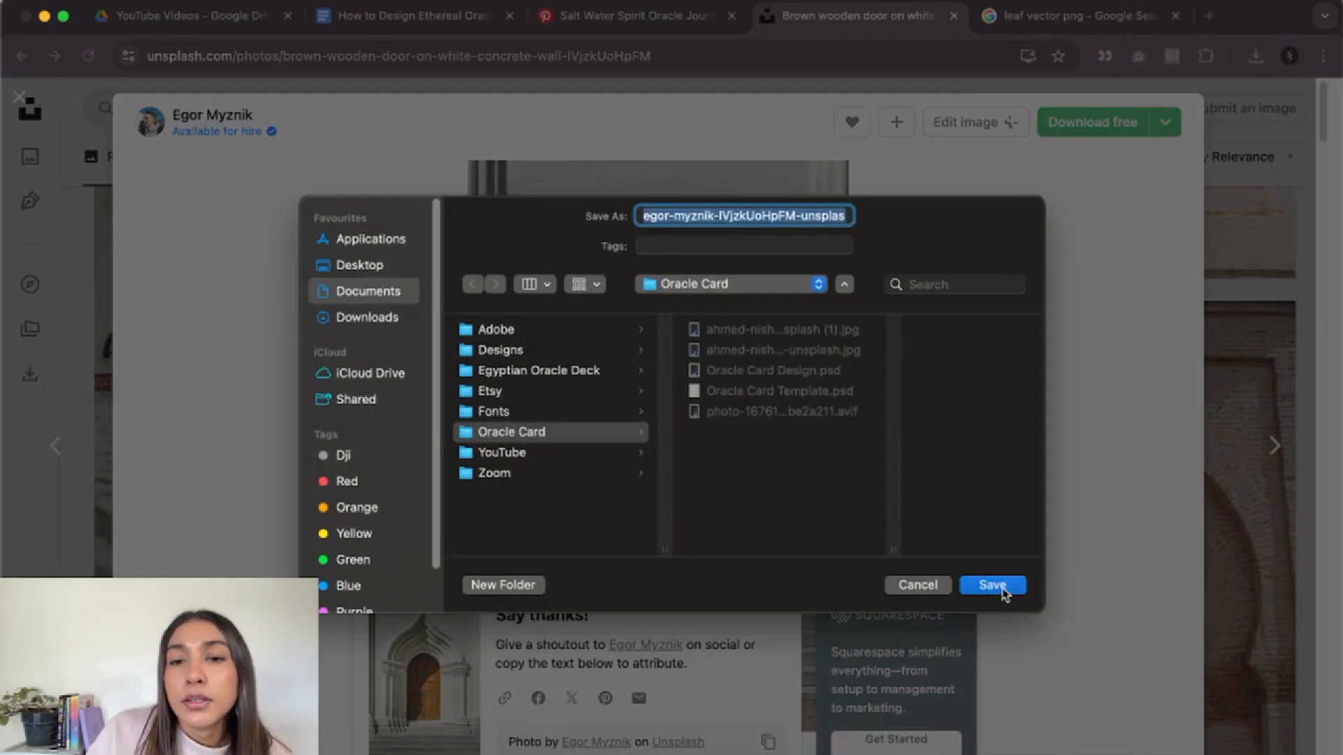
click(993, 586)
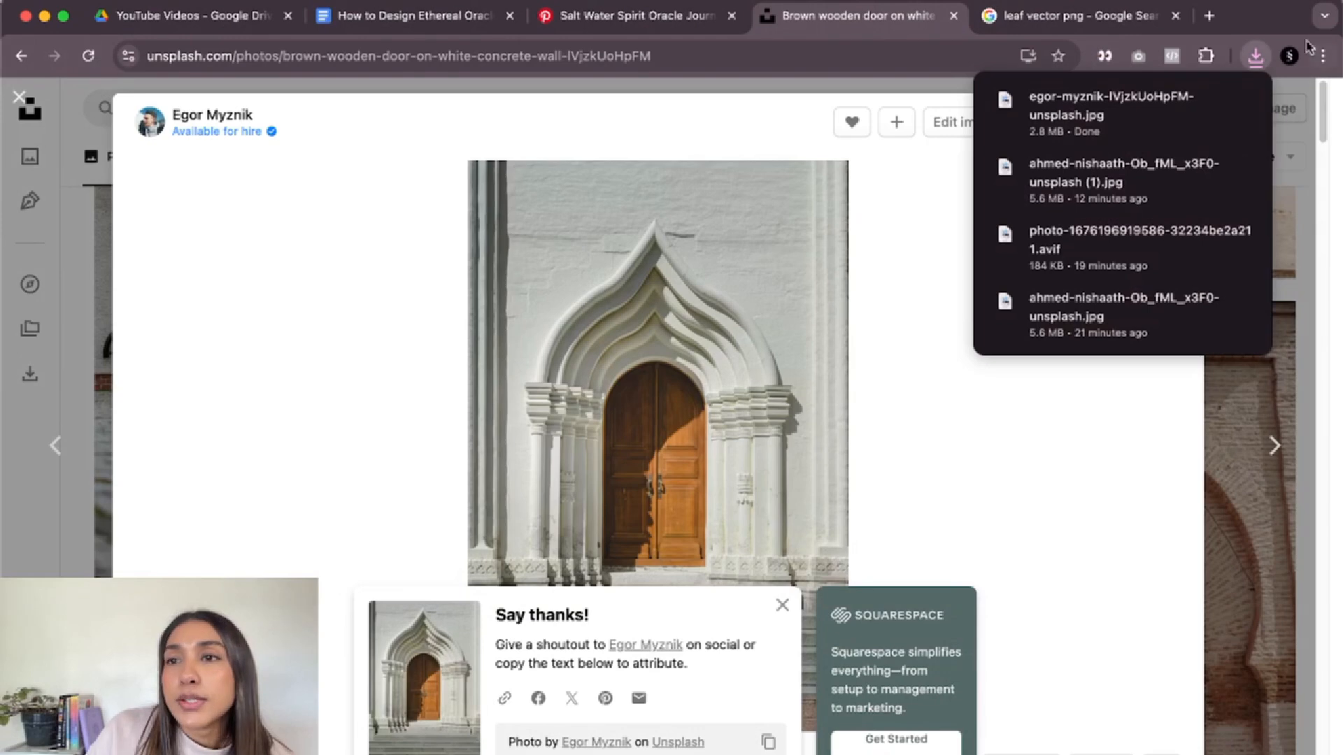
- Switch to Photoshop, place the downloaded doorway photo as an embedded image and move it up to the canvas's top edge
click(608, 737)
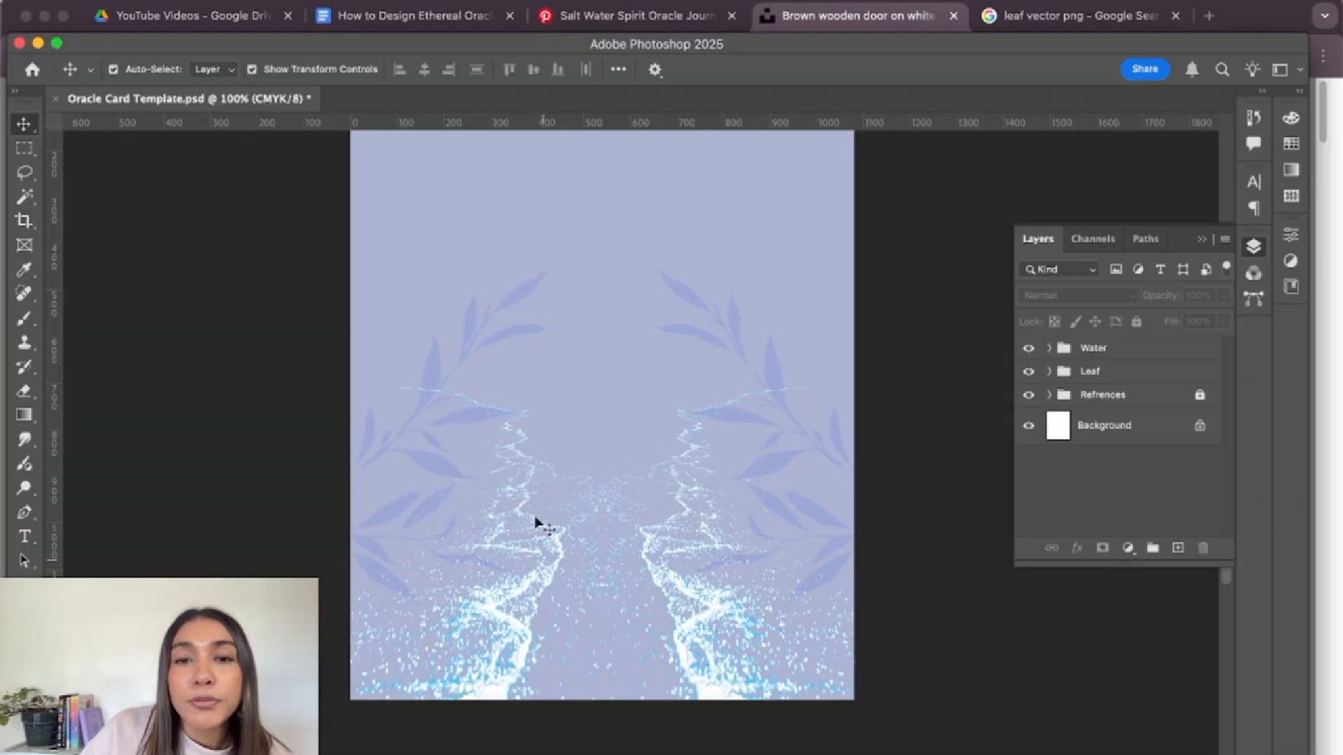
click(181, 2)
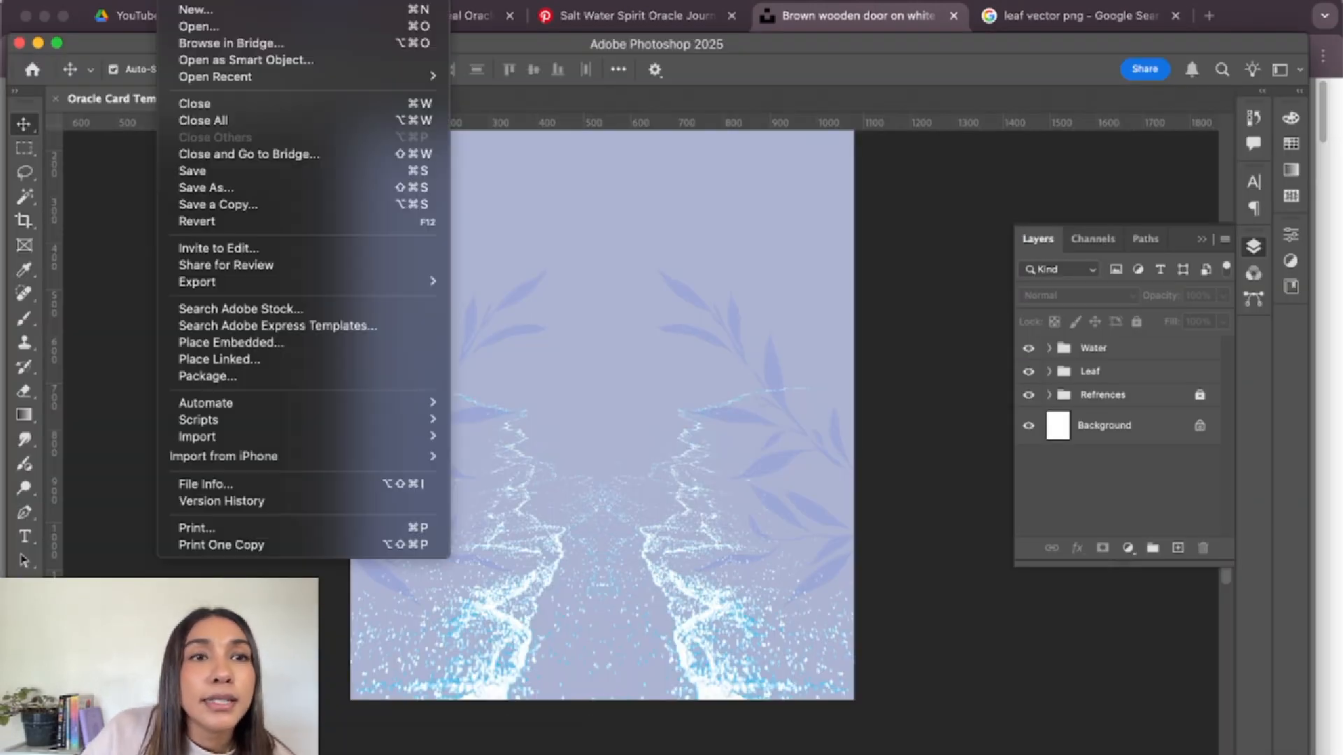
click(283, 342)
click(773, 234)
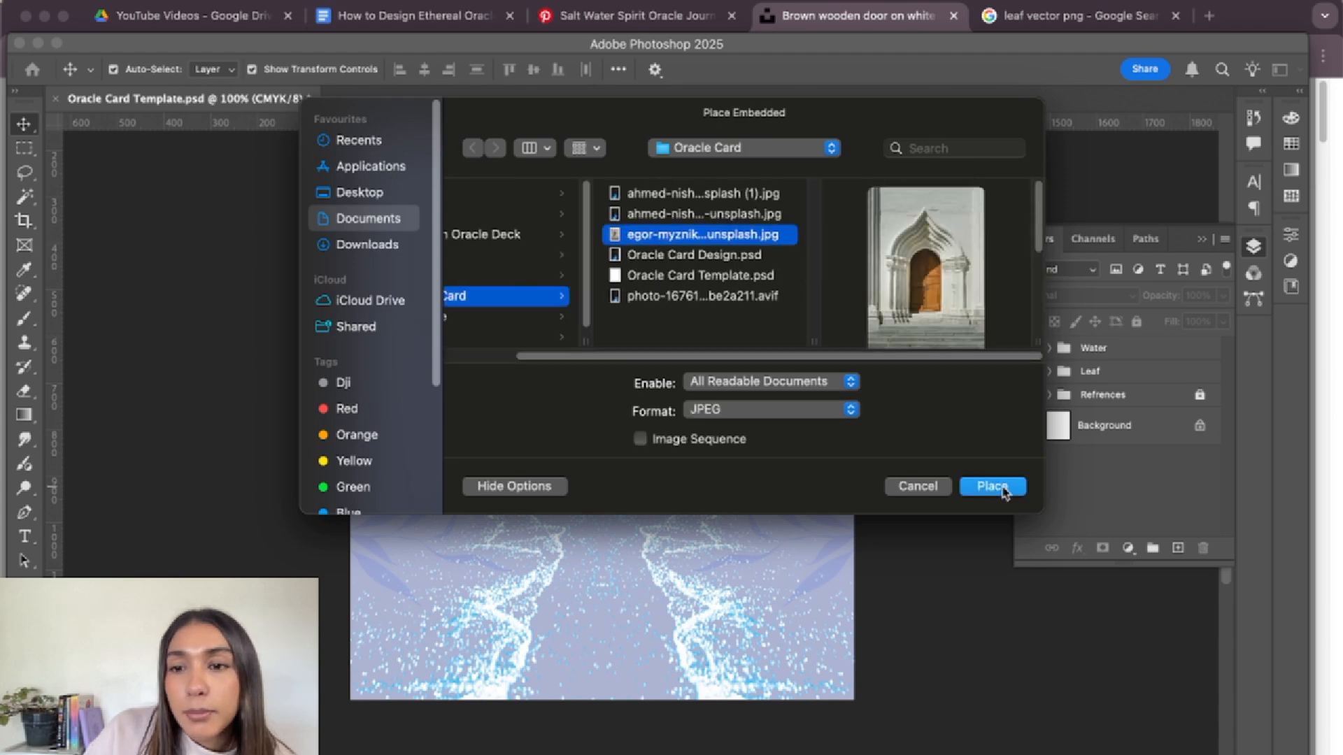
click(991, 486)
scroll(633, 464, up, 3)
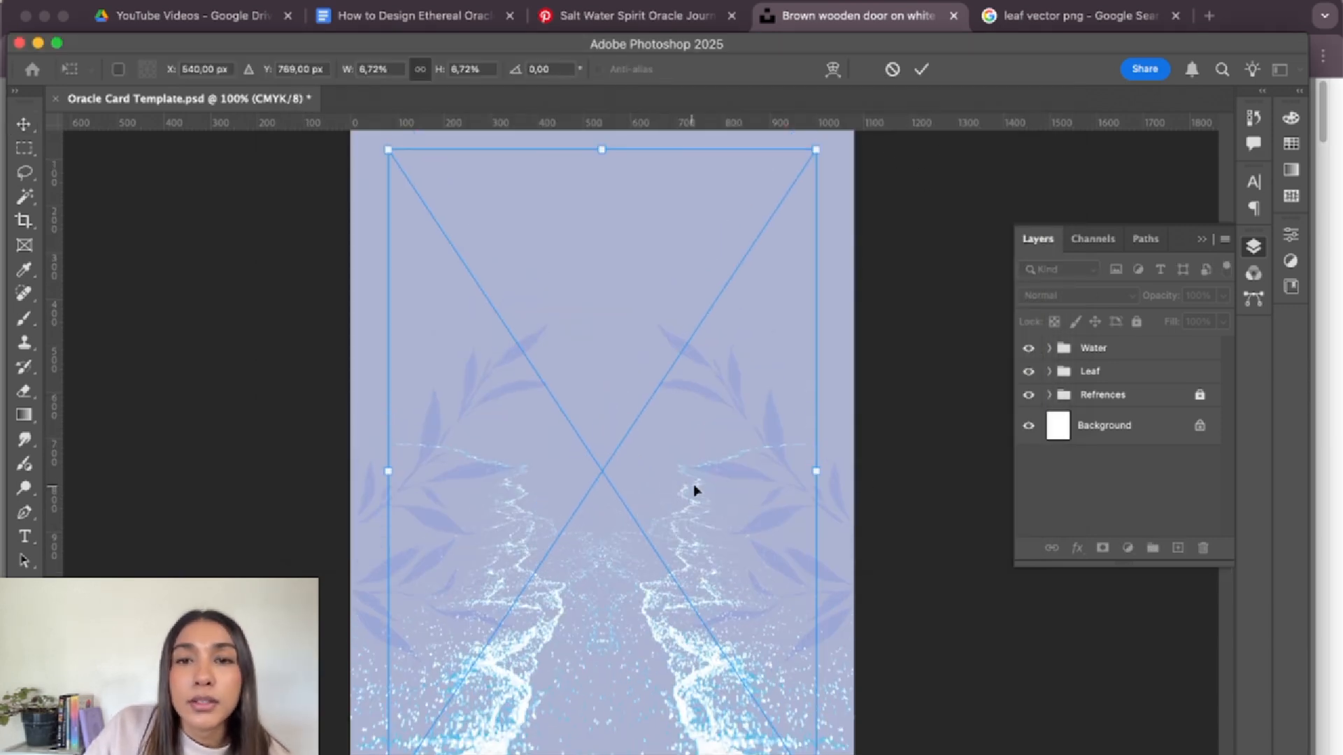
click(922, 70)
drag(670, 532, 670, 496)
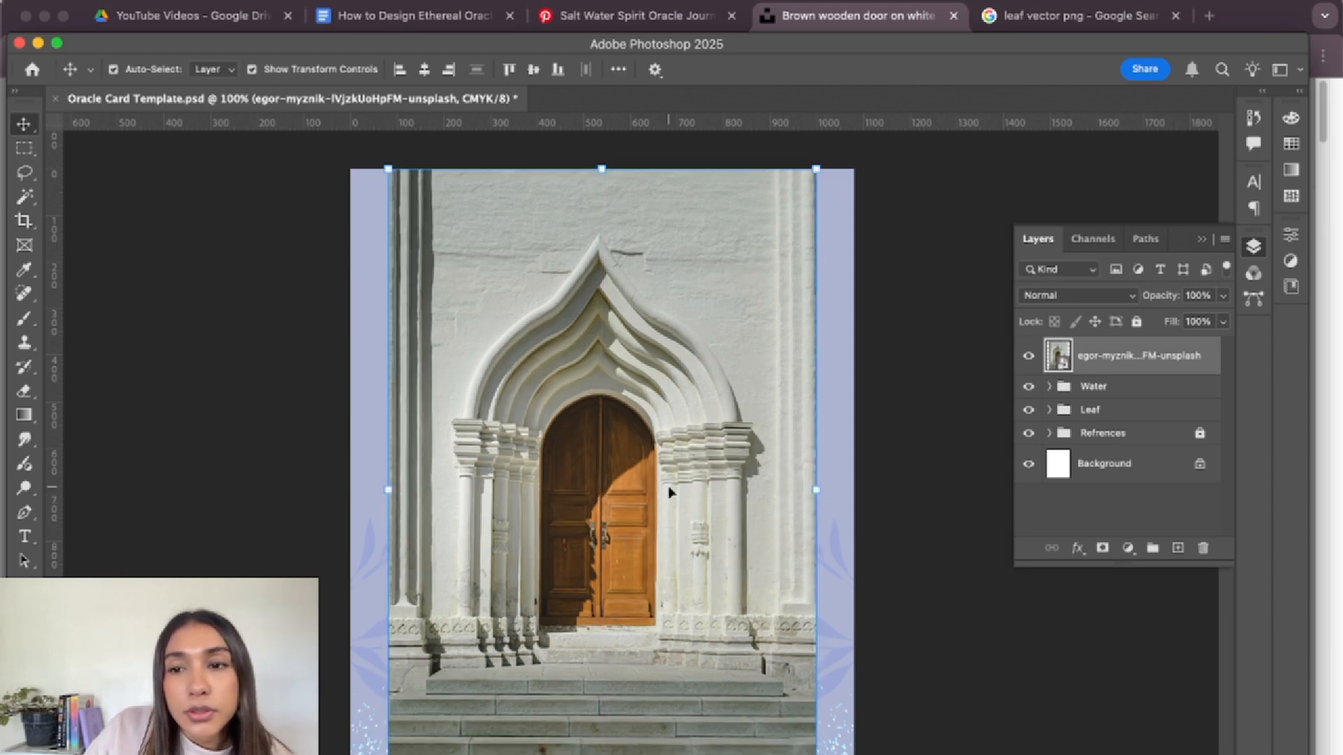
- Create a layer group named Arch and move the doorway photo layer into it
click(1152, 549)
double_click(1096, 348)
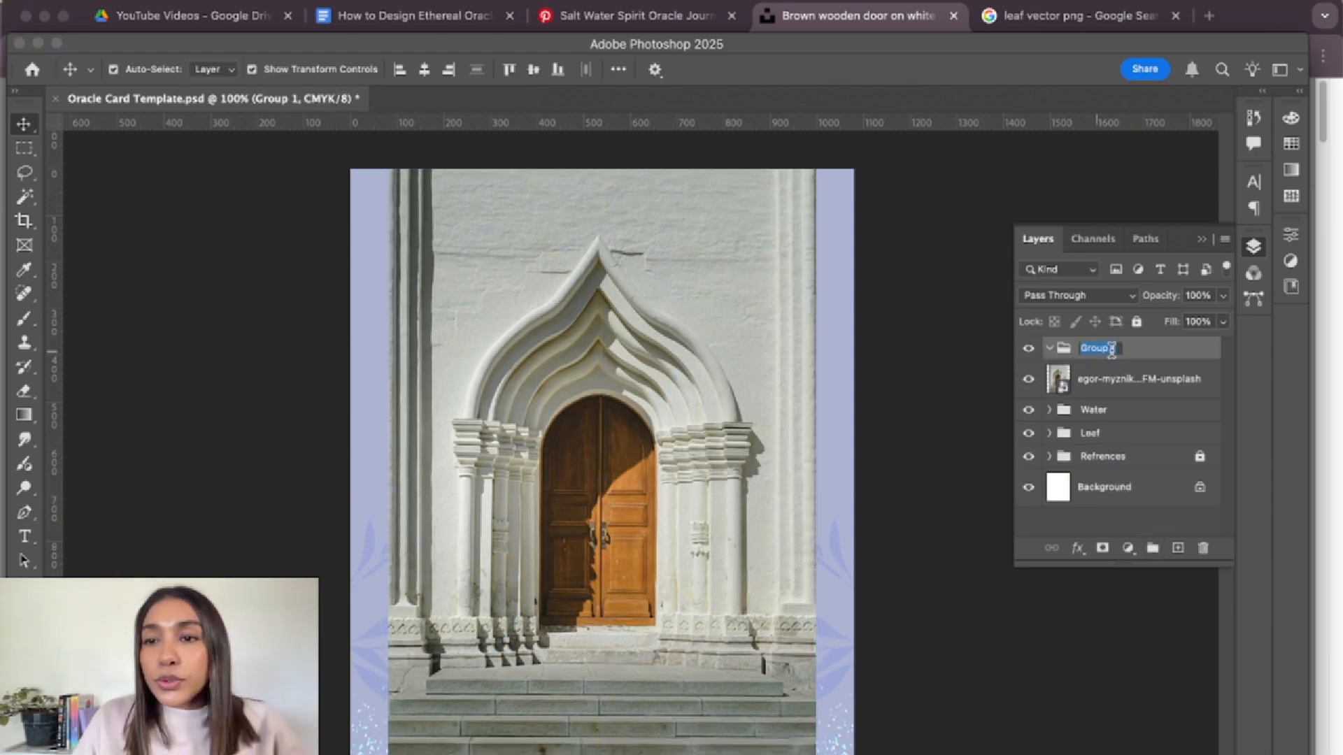
text(Arch)
key(Return)
click(1189, 380)
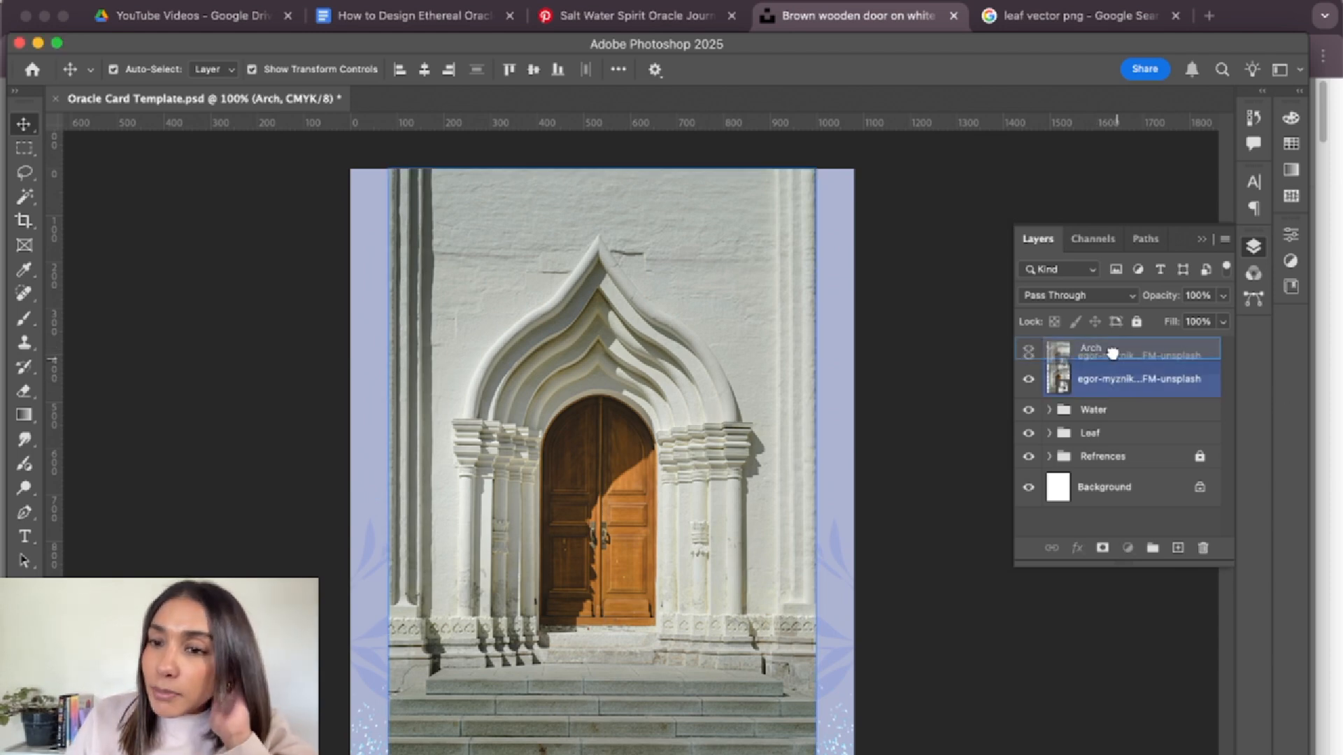
- Rasterize the doorway photo layer and deselect it
right_click(1127, 378)
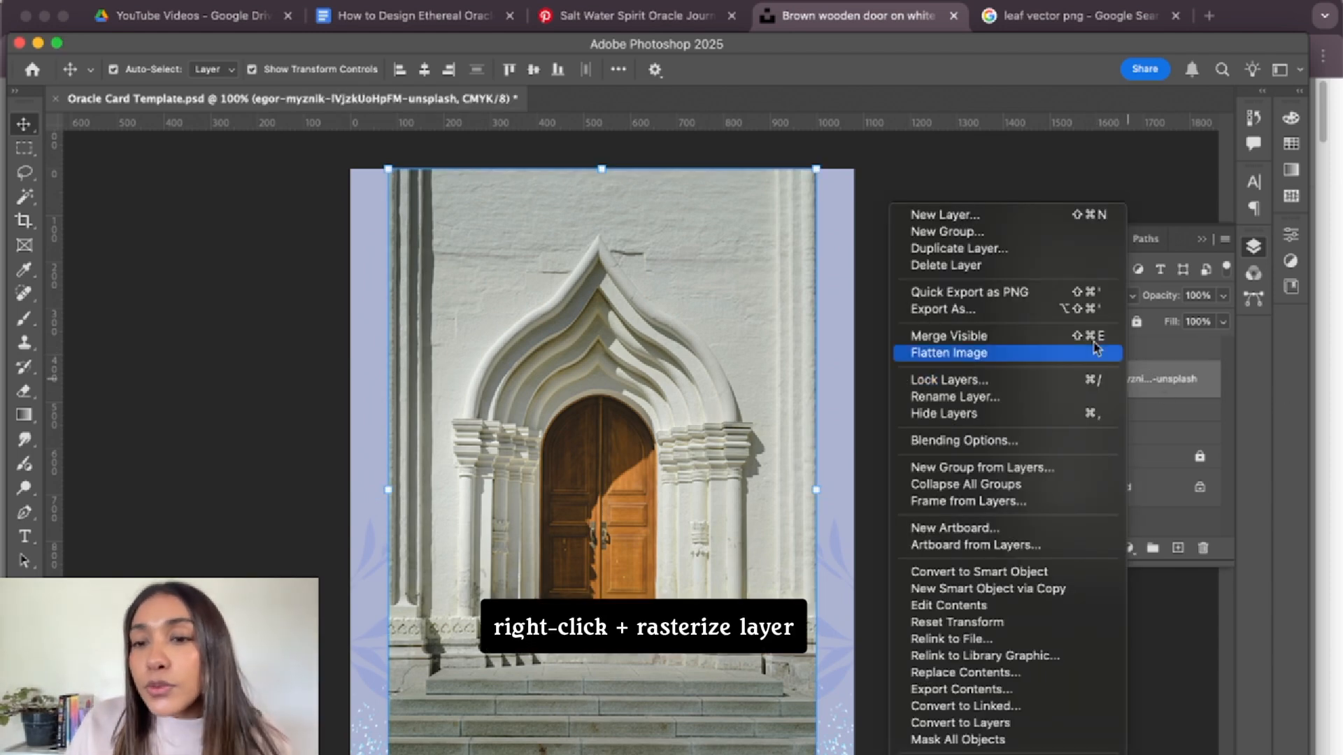
click(1091, 754)
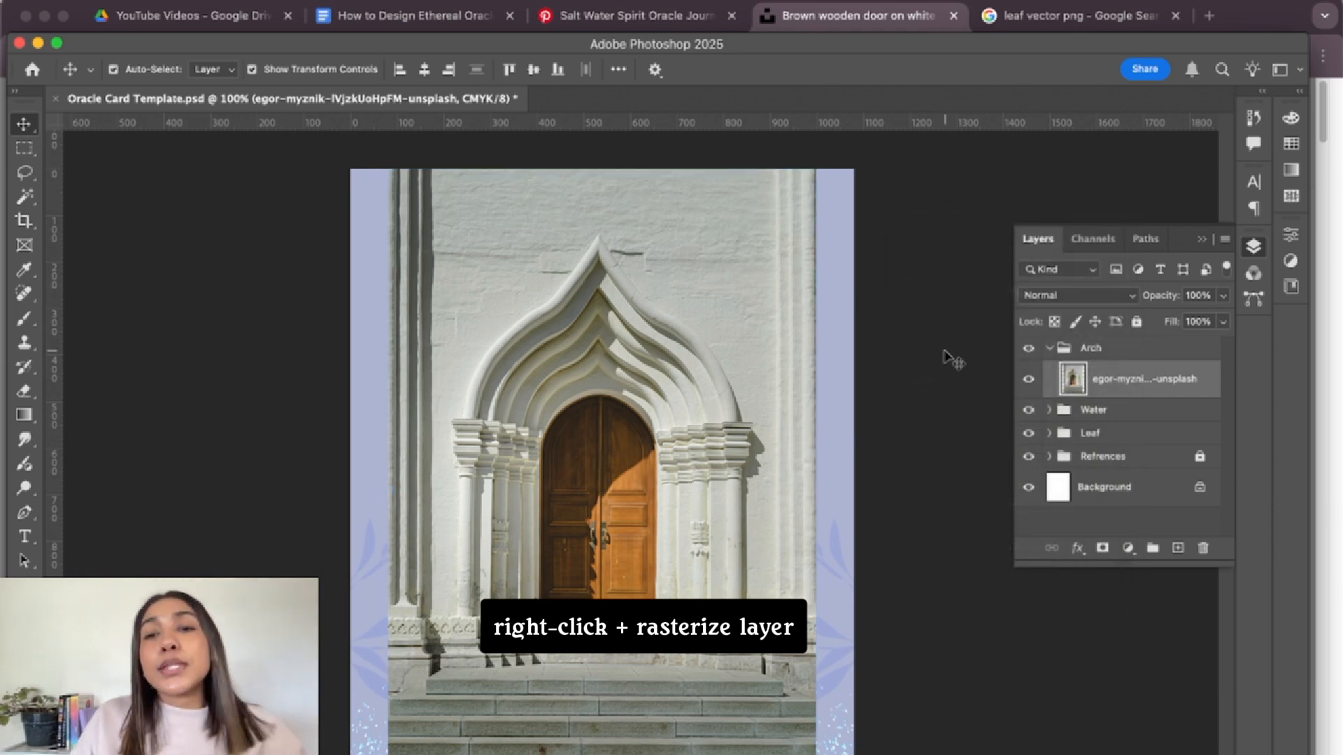
click(944, 359)
- Zoom in to 200% on the doorway and activate the Pen tool in Path mode
scroll(944, 490, down, 3)
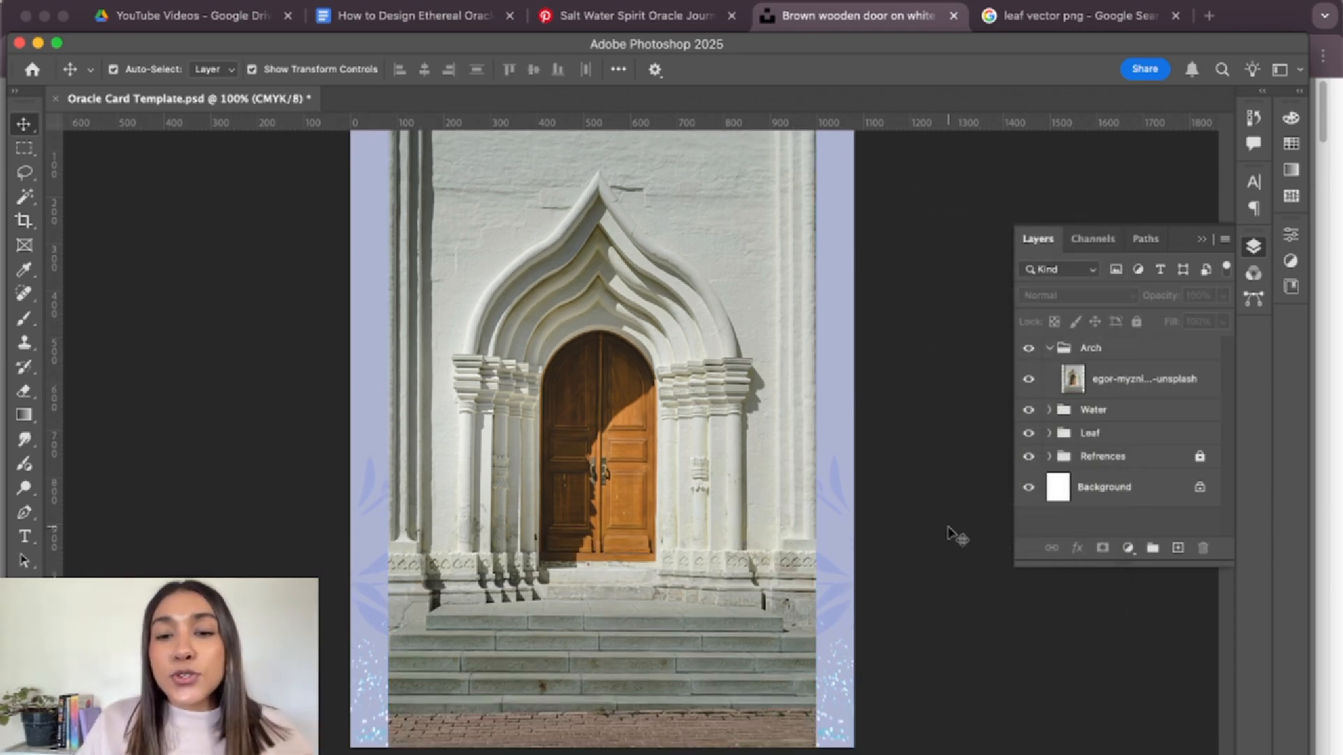
scroll(953, 537, up, 3)
scroll(903, 486, down, 3)
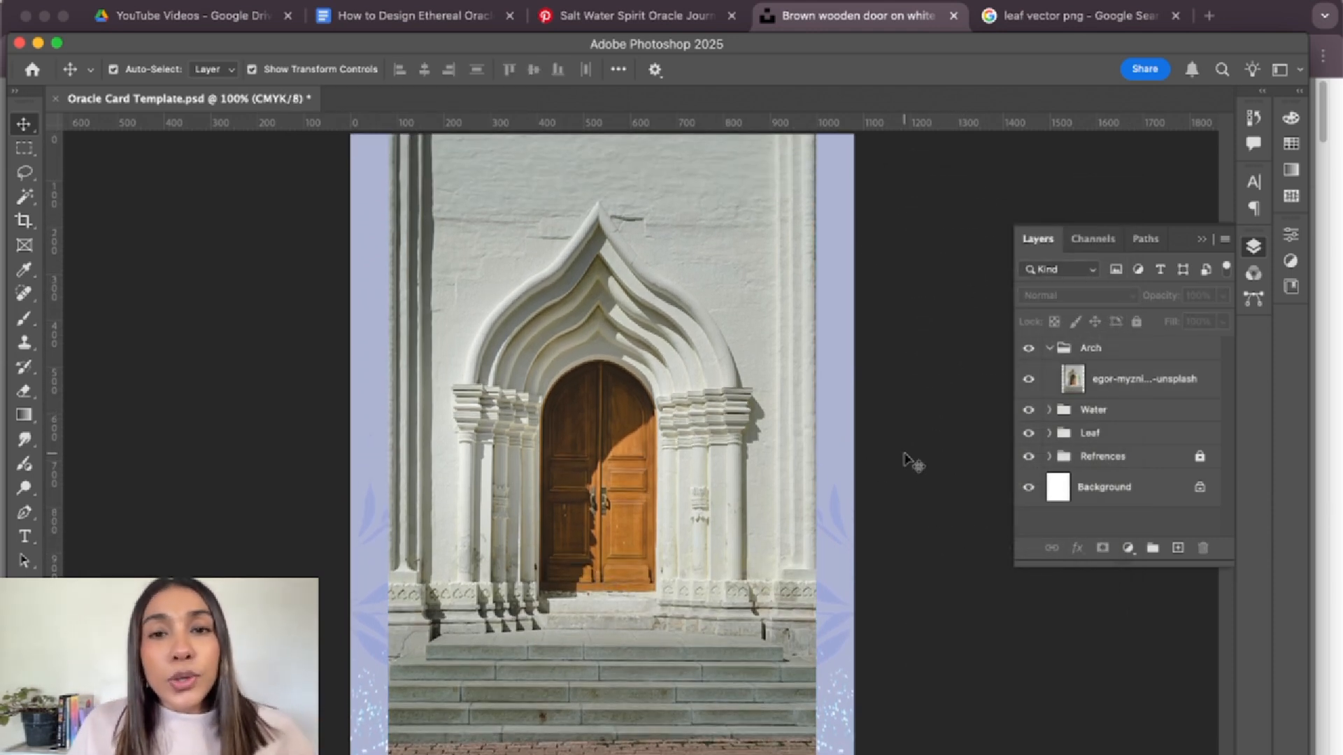
key(z)
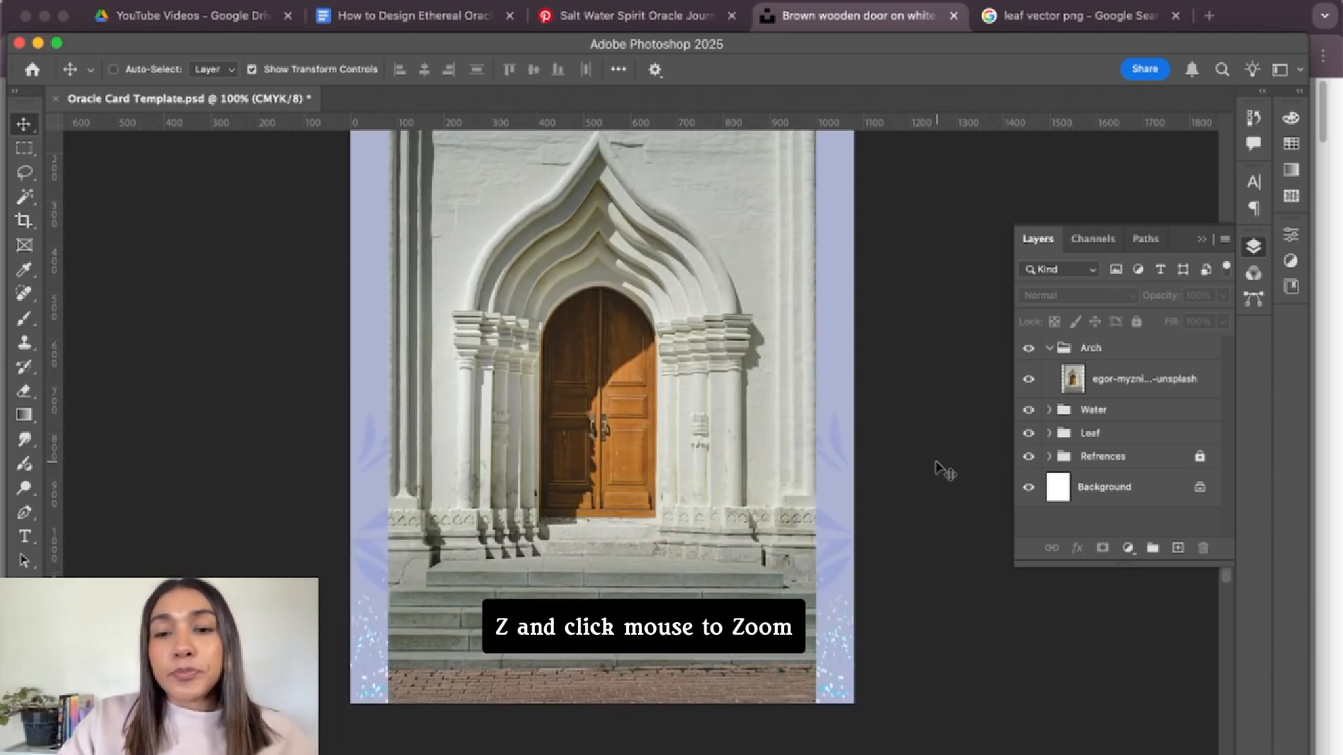
click(937, 470)
click(935, 470)
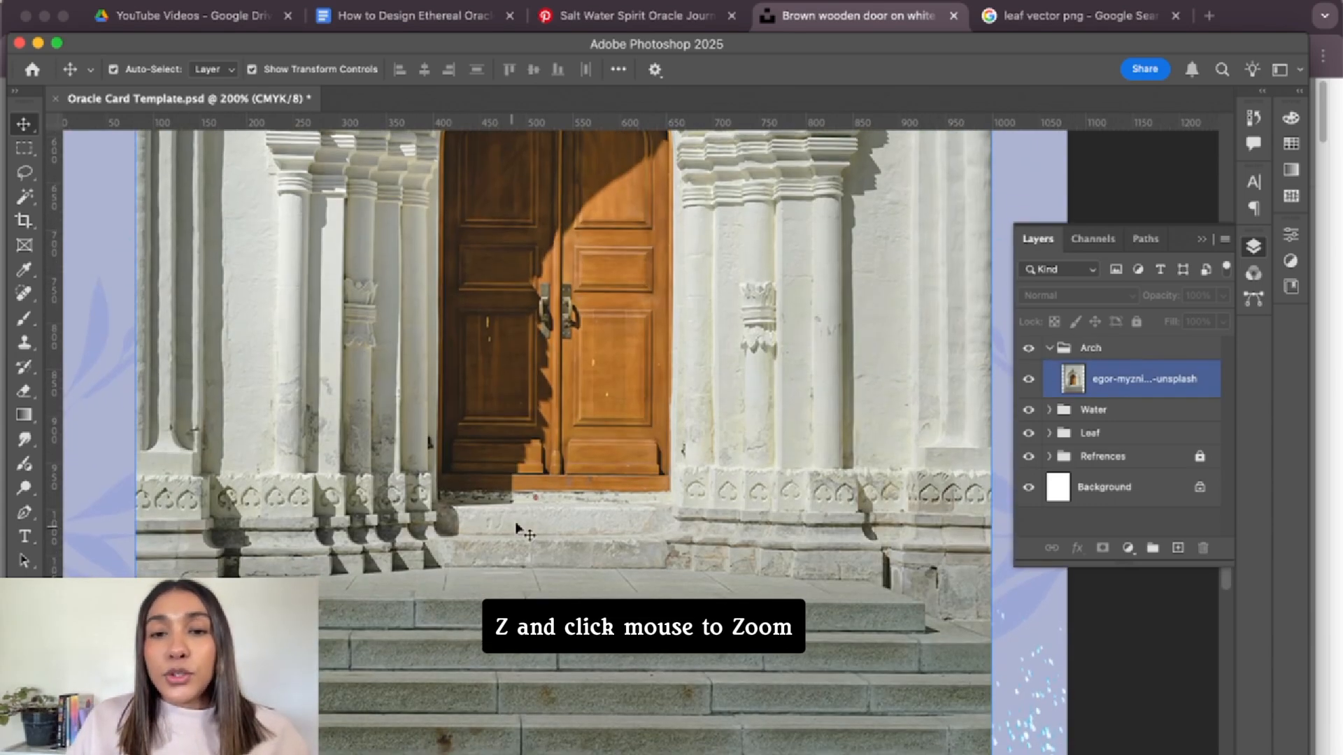
scroll(671, 497, down, 3)
key(p)
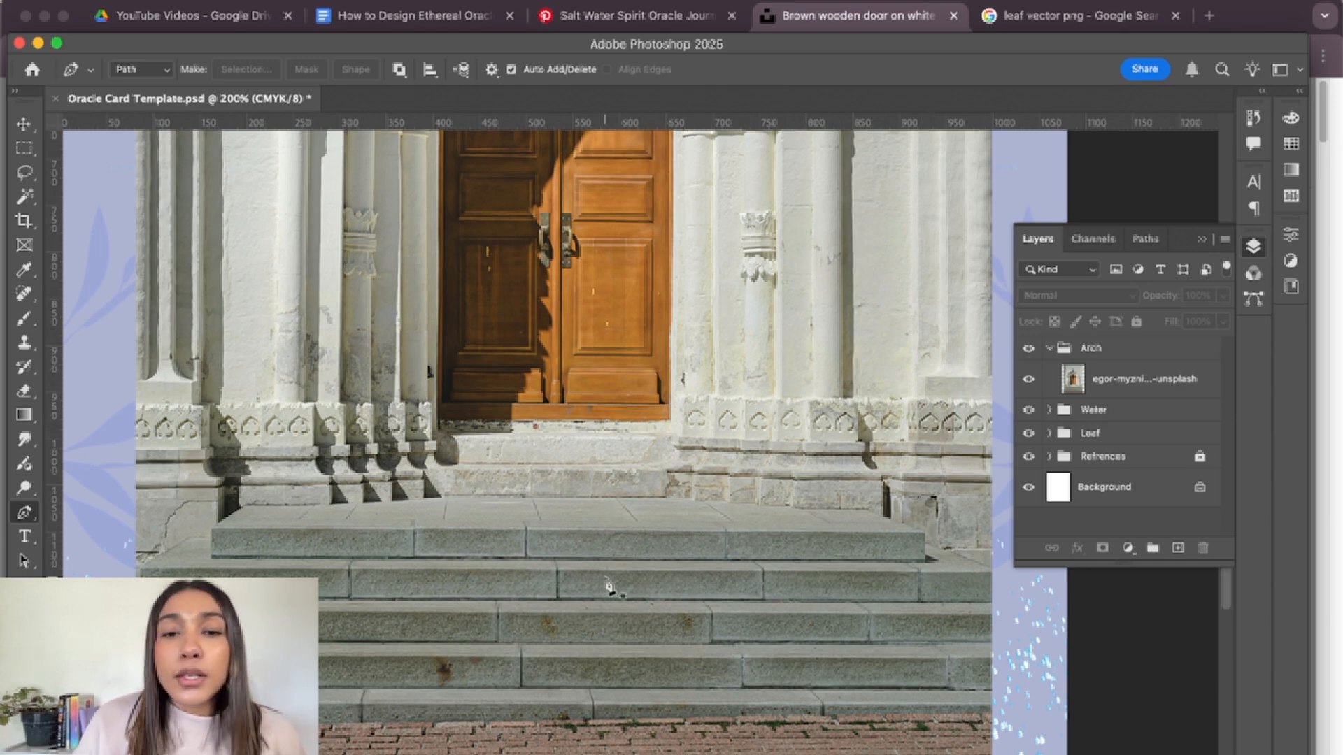
- Examine the arch, columns, door and steps in the photo to plan the cut-out outline
scroll(533, 584, up, 5)
scroll(532, 560, up, 3)
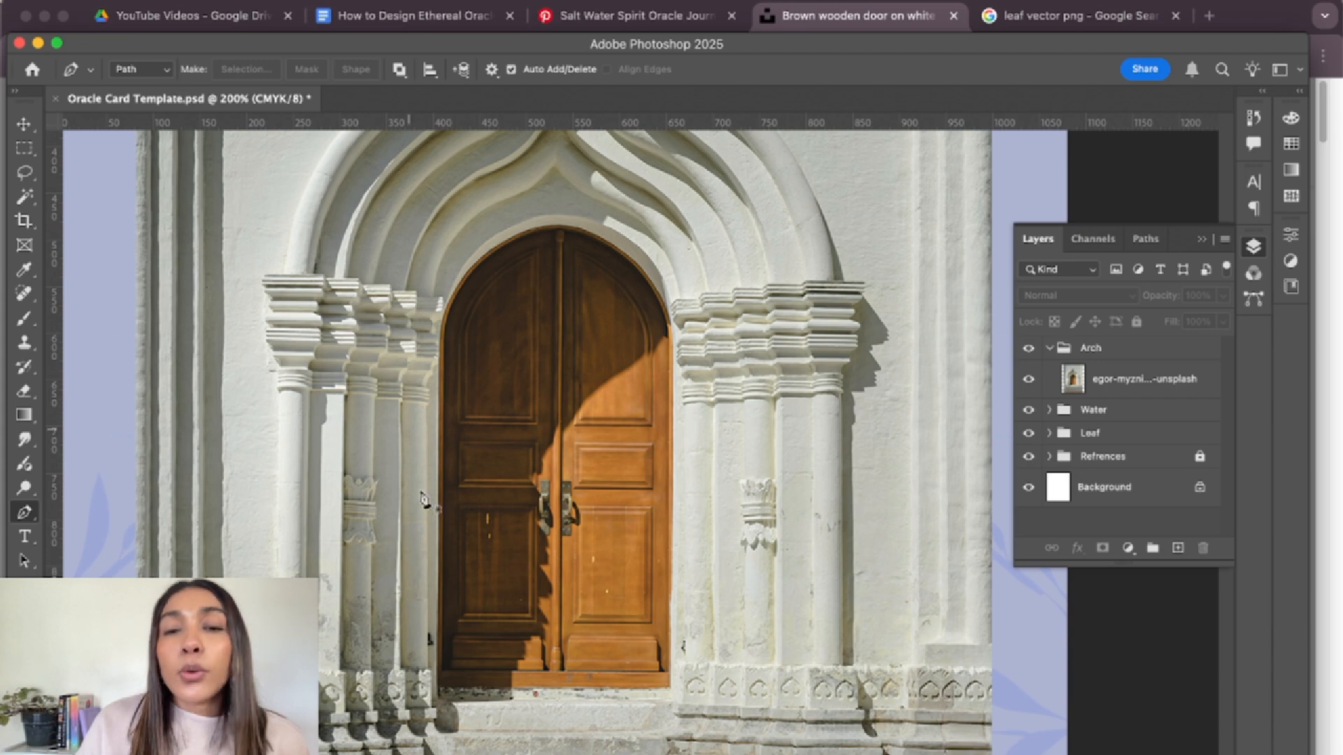
key(super+minus)
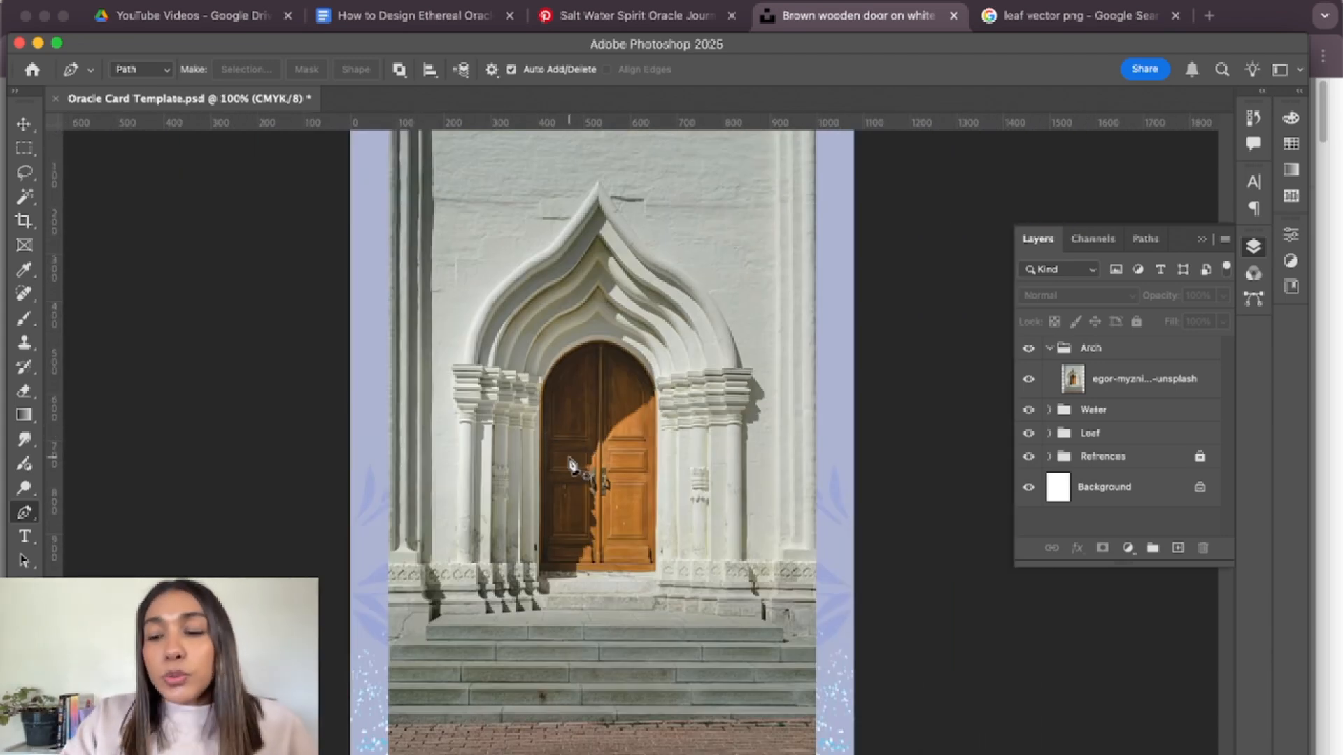
key(super+plus)
scroll(678, 464, down, 3)
scroll(716, 604, down, 3)
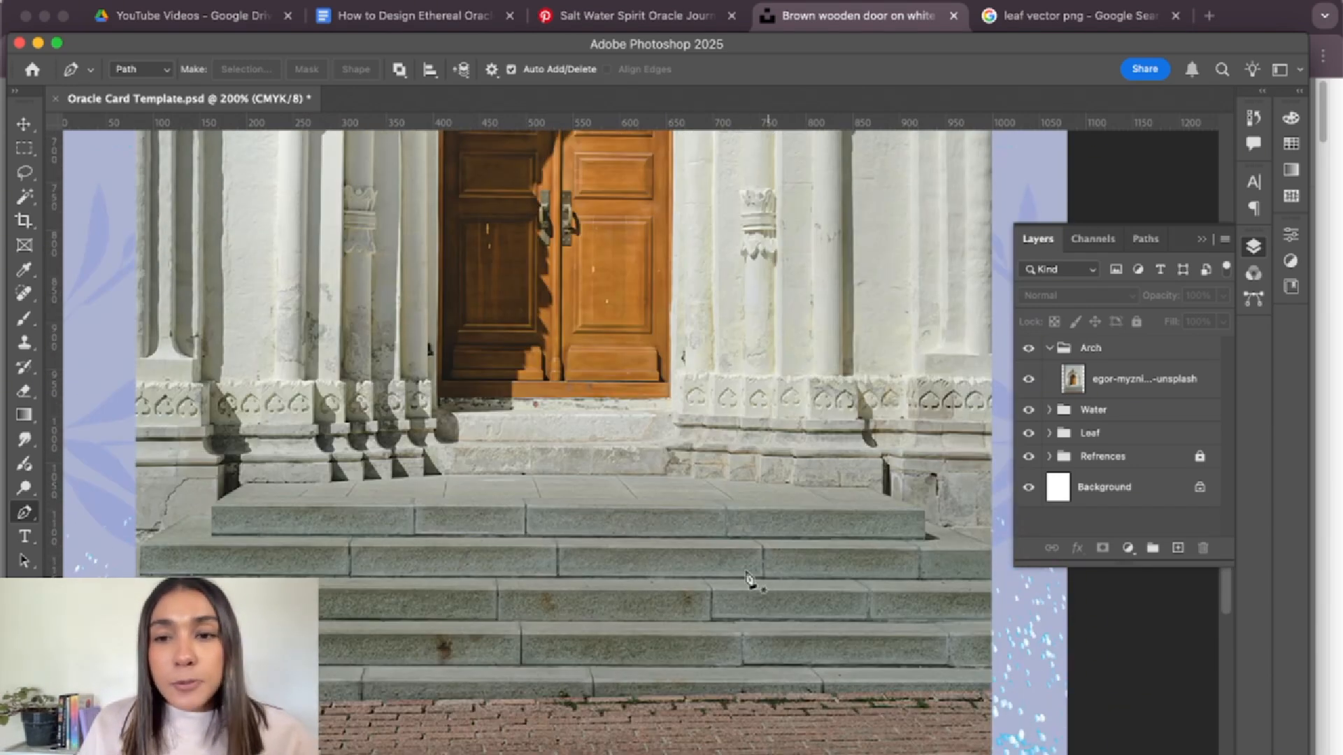
scroll(693, 560, up, 2)
scroll(665, 553, up, 1)
key(super+minus)
scroll(651, 479, up, 3)
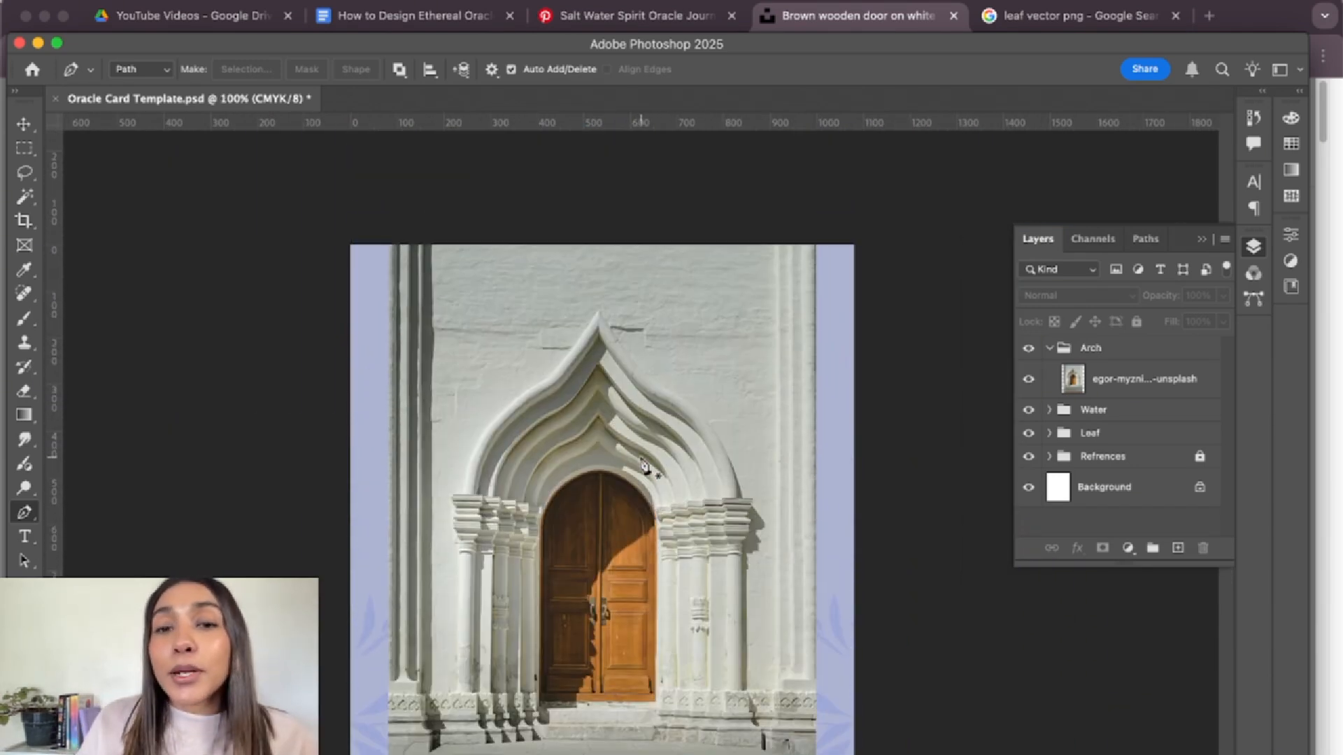
scroll(647, 479, up, 1)
scroll(804, 465, down, 5)
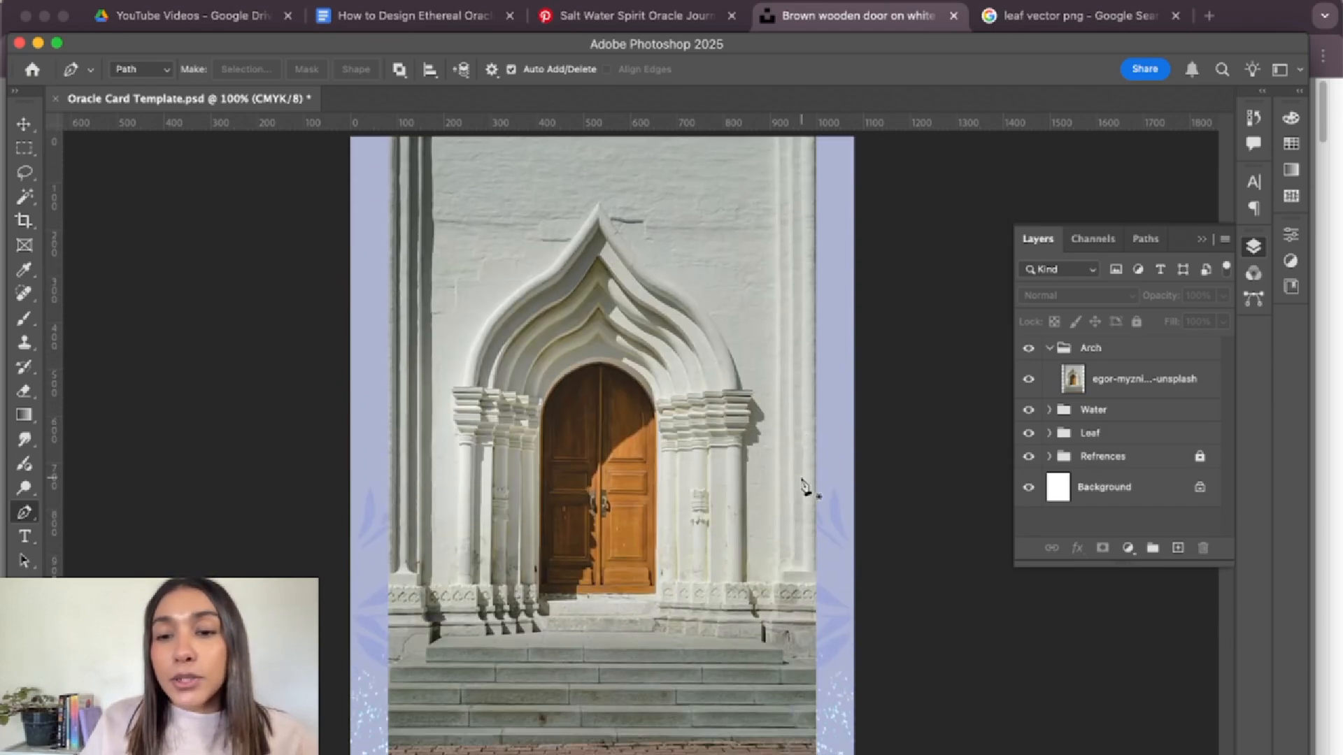
- Start a straight-segment pen path from the photo's left edge along the column bases to the door, continuing up the door's left side
key(super+plus)
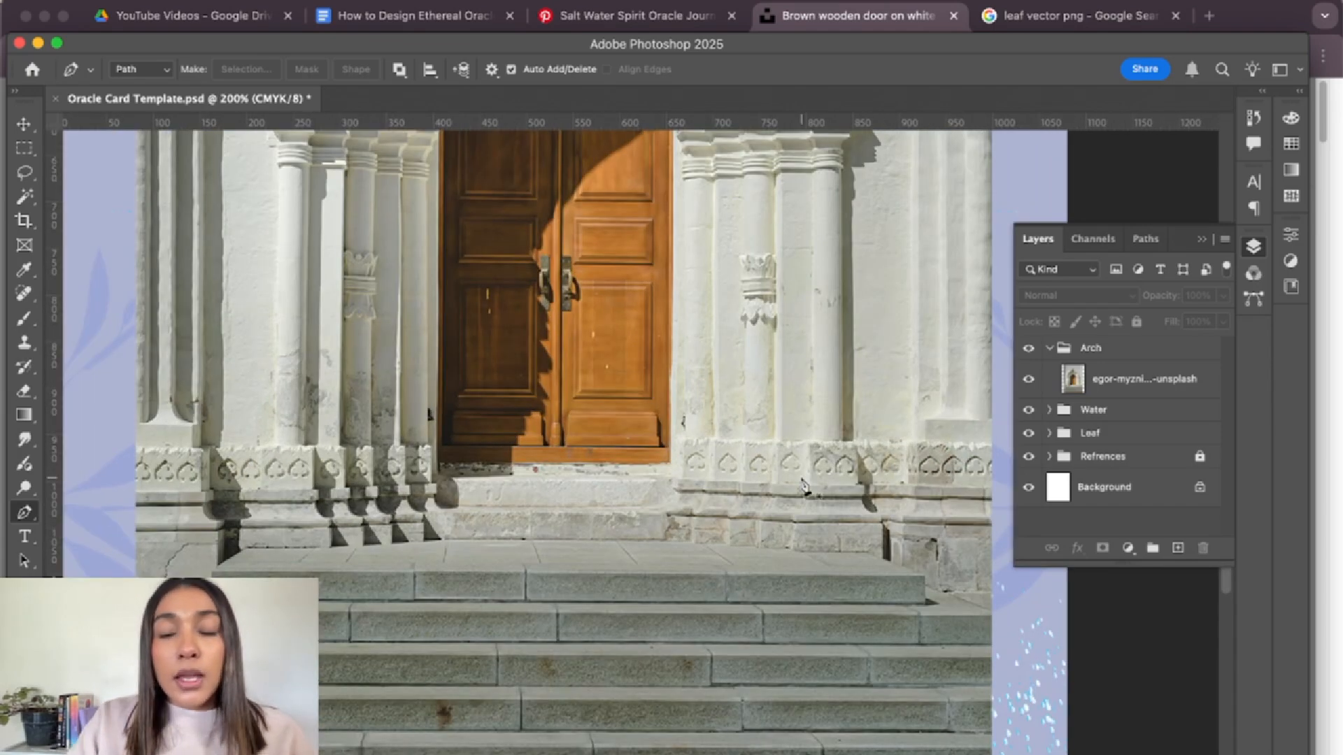
scroll(594, 498, up, 2)
scroll(559, 455, down, 2)
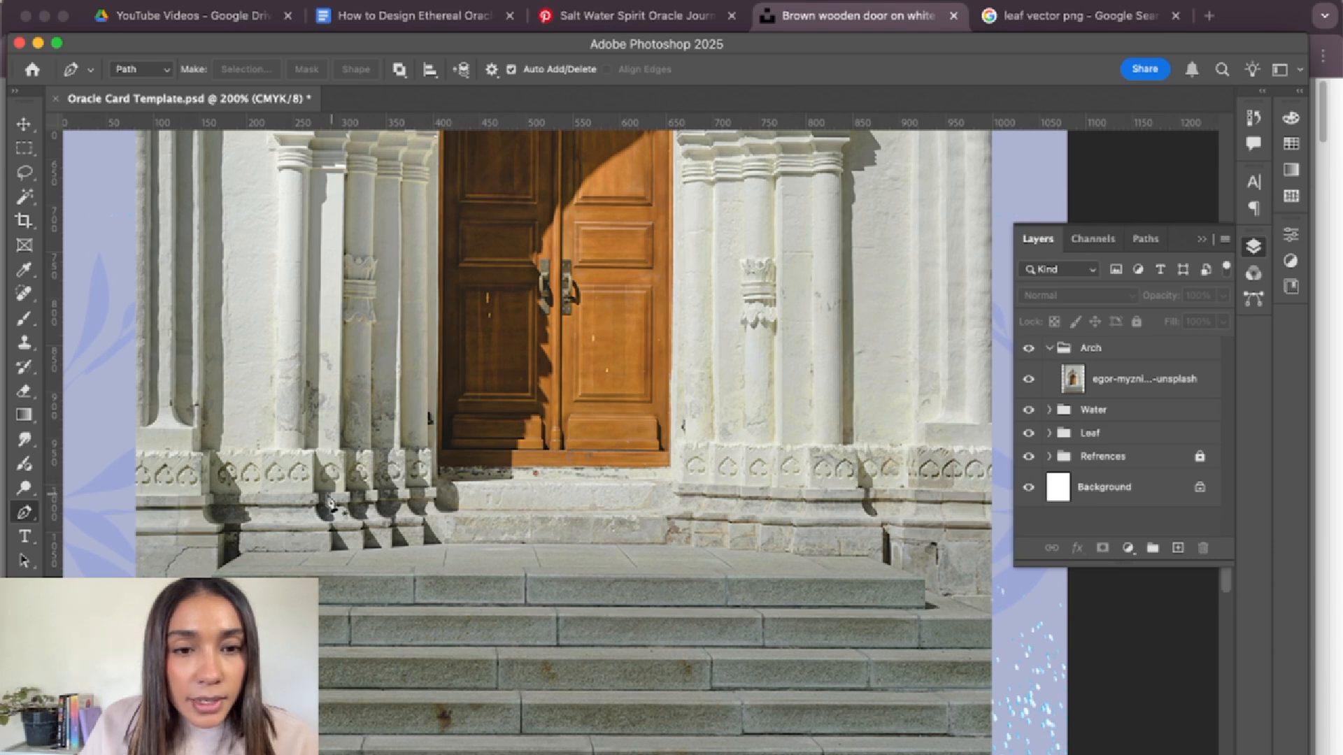
click(133, 453)
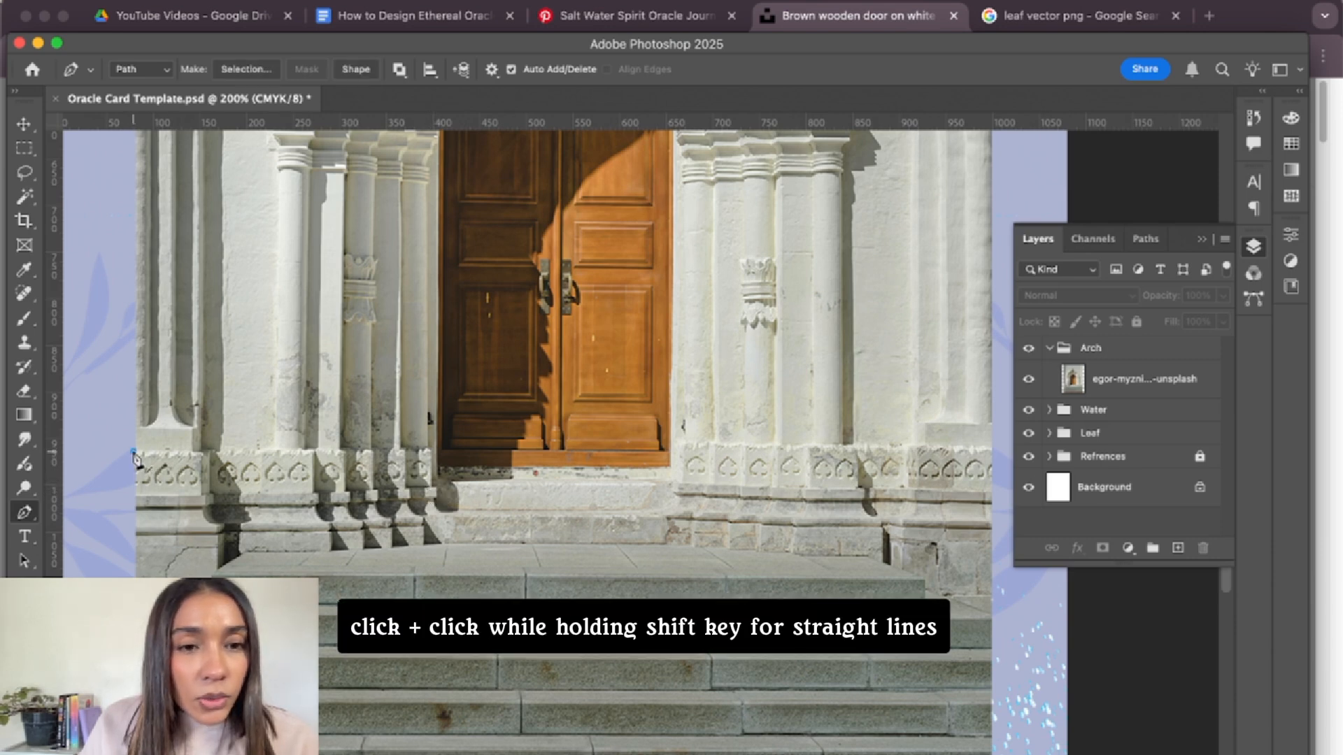
shift+click(438, 451)
scroll(447, 478, up, 1)
scroll(446, 479, up, 5)
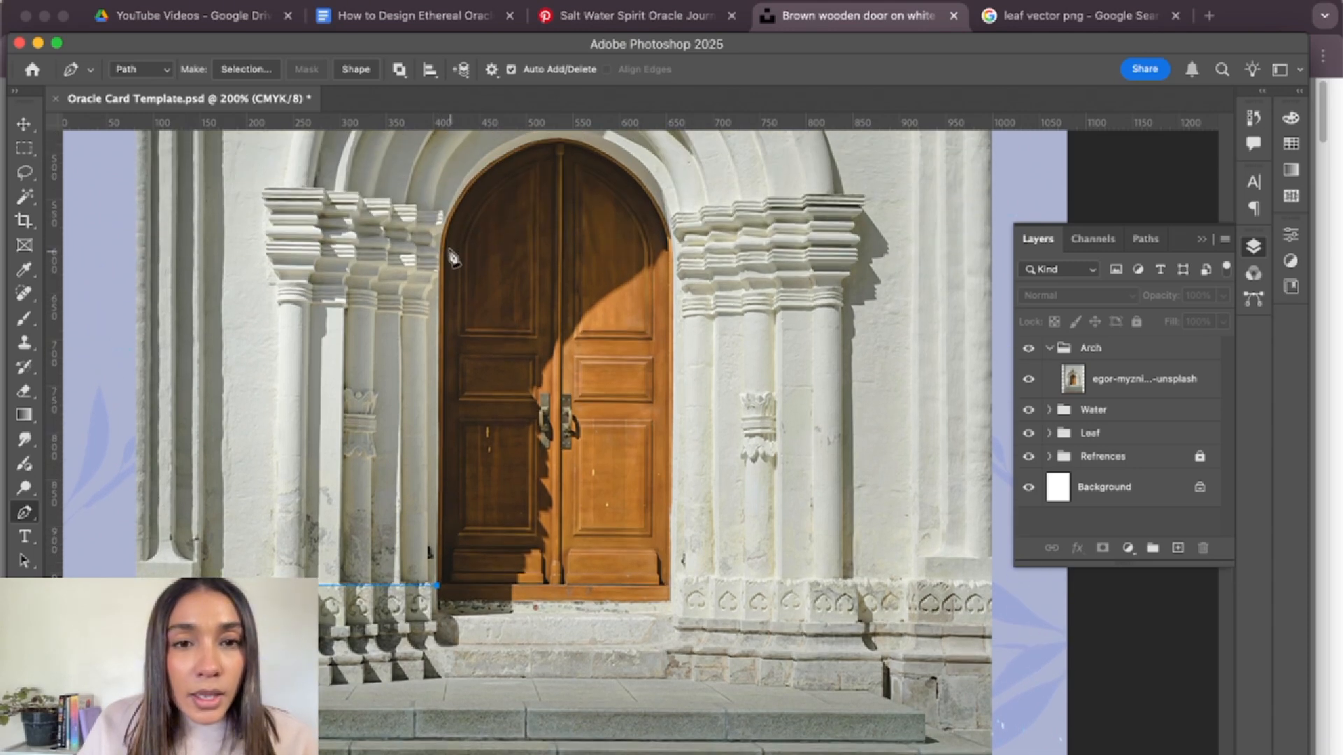
shift+click(438, 274)
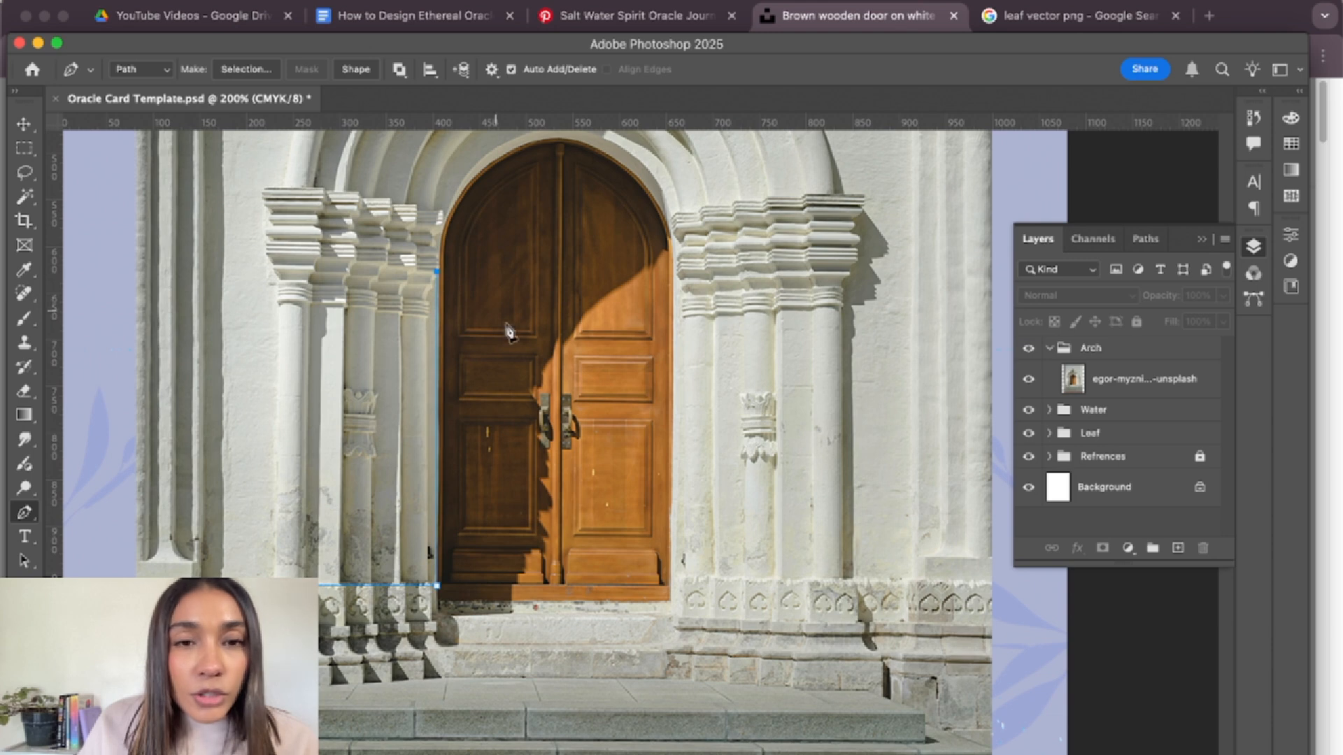
- Add a curved anchor point at the top of the door arch and redirect its outgoing handle down along the right-hand curve
scroll(482, 306, up, 3)
drag(557, 223, 677, 213)
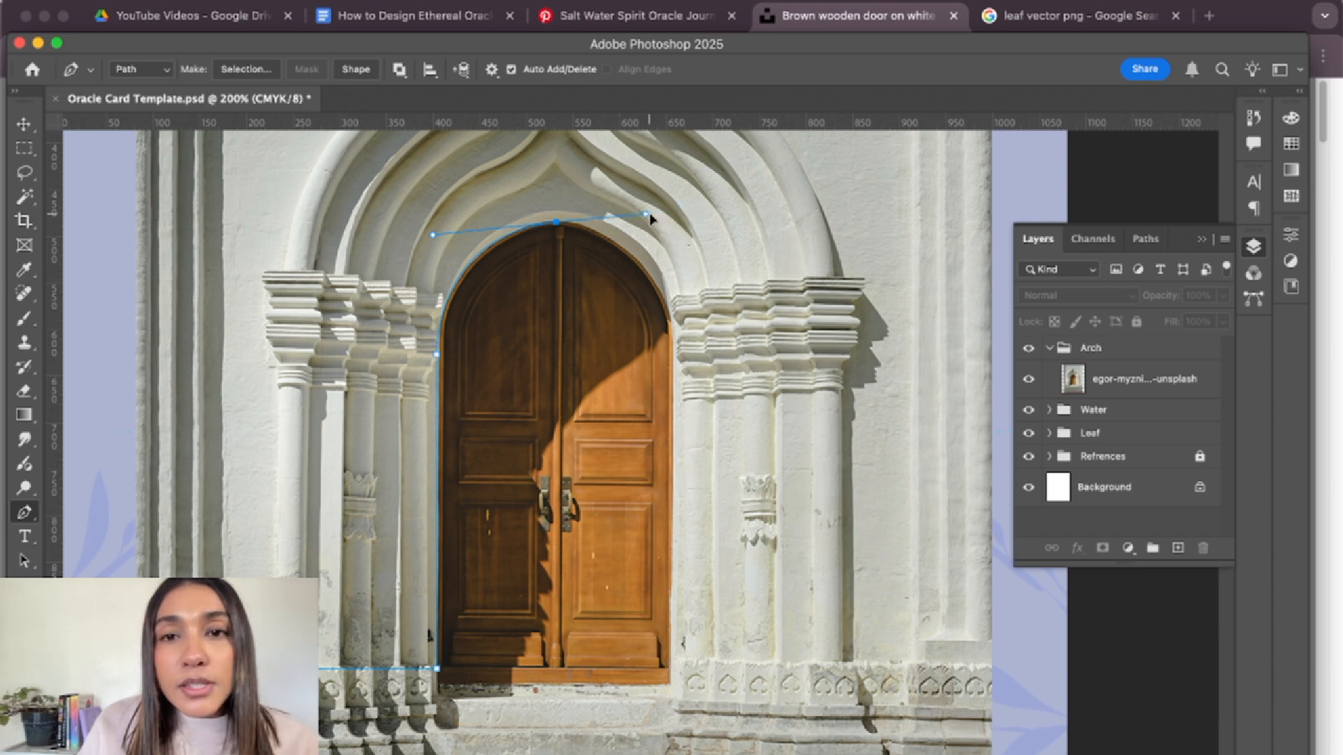
drag(643, 219, 612, 223)
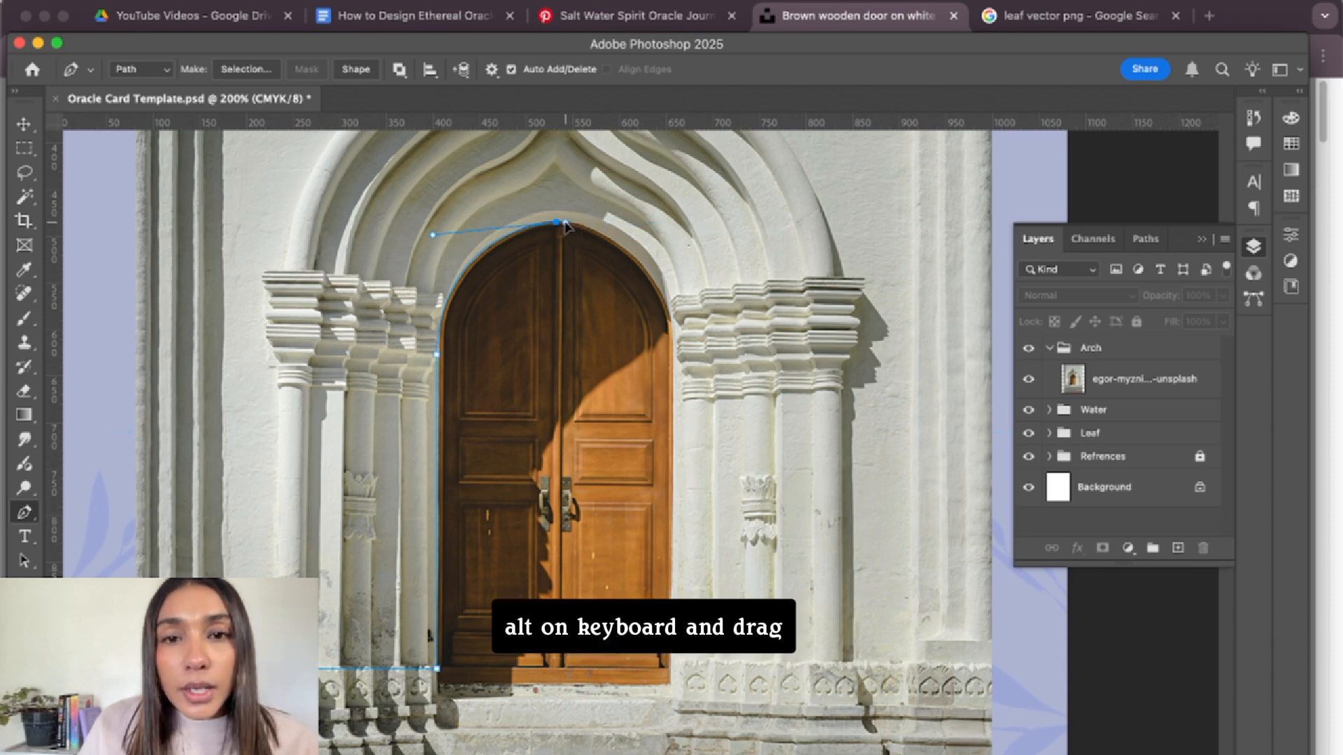
drag(567, 226, 636, 248)
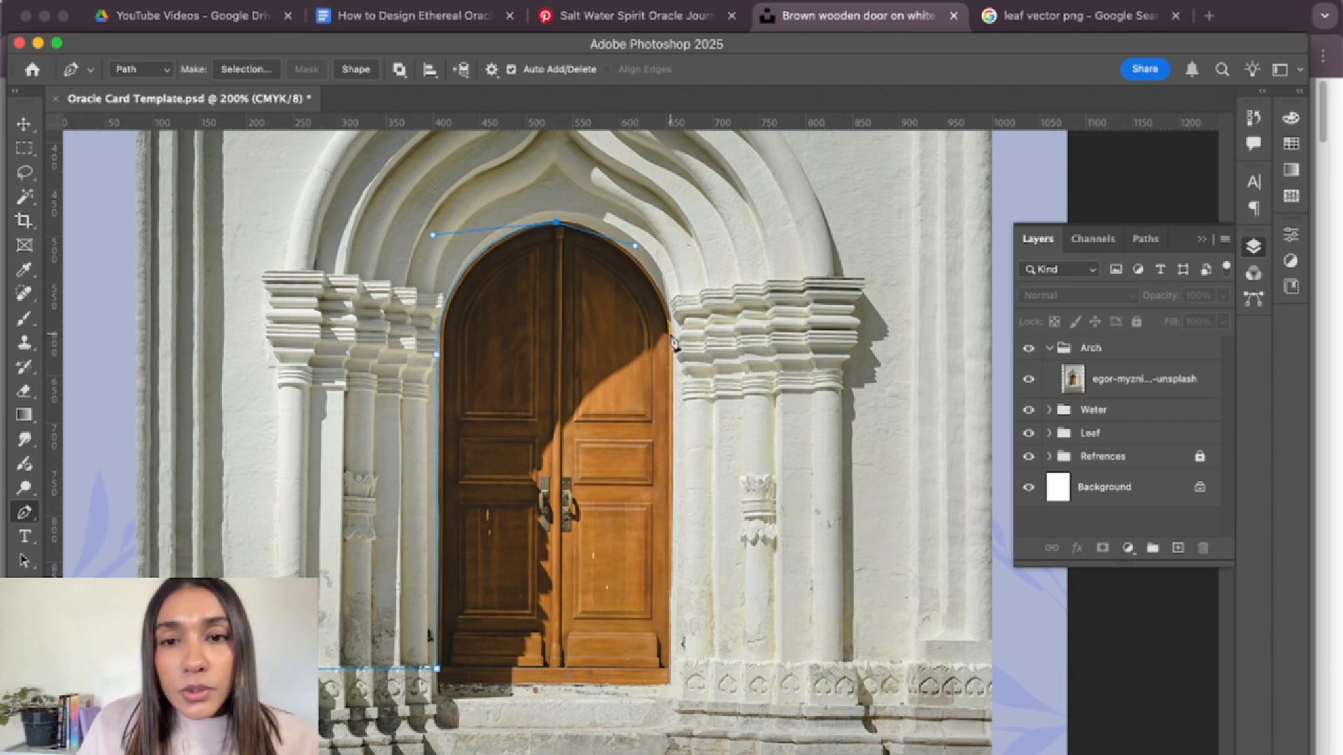
- Add a curved anchor point on the door's right side and reshape the arch-top handle so the path follows the door arch
drag(673, 335, 686, 409)
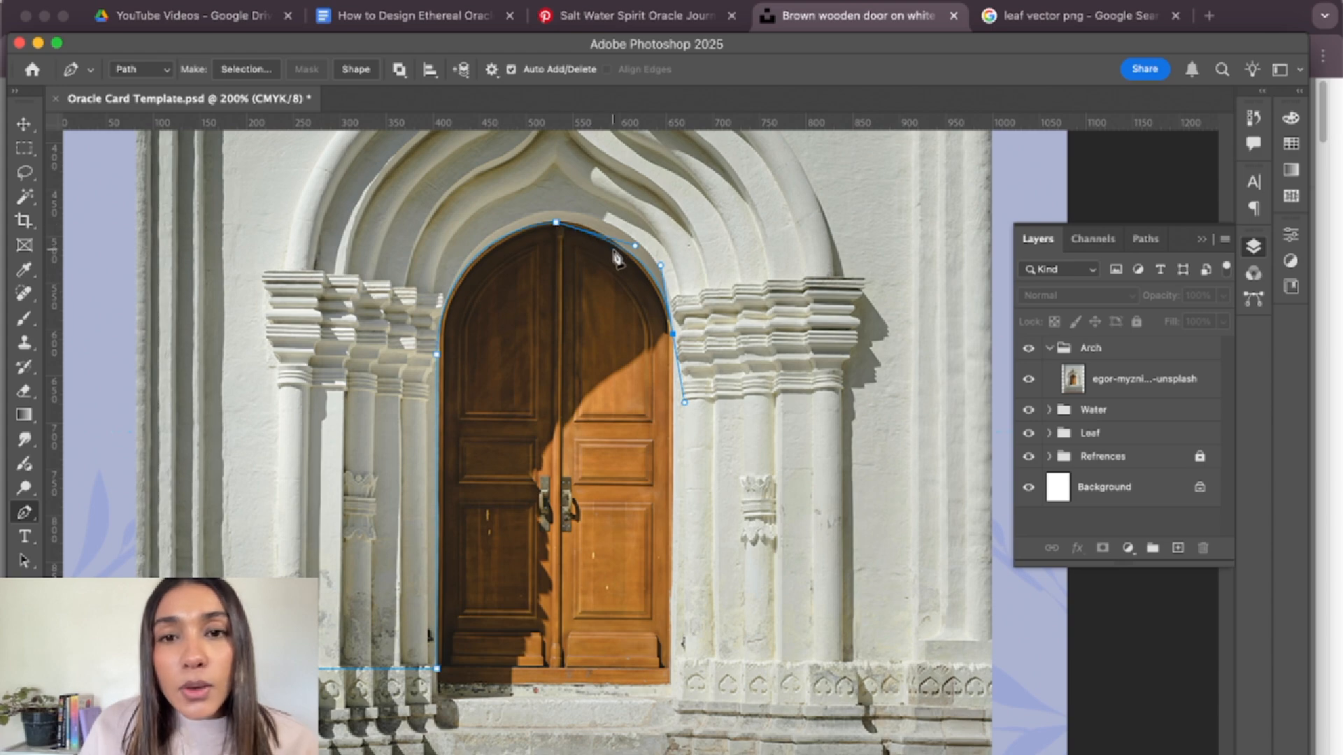
key(ctrl+plus)
scroll(651, 335, up, 5)
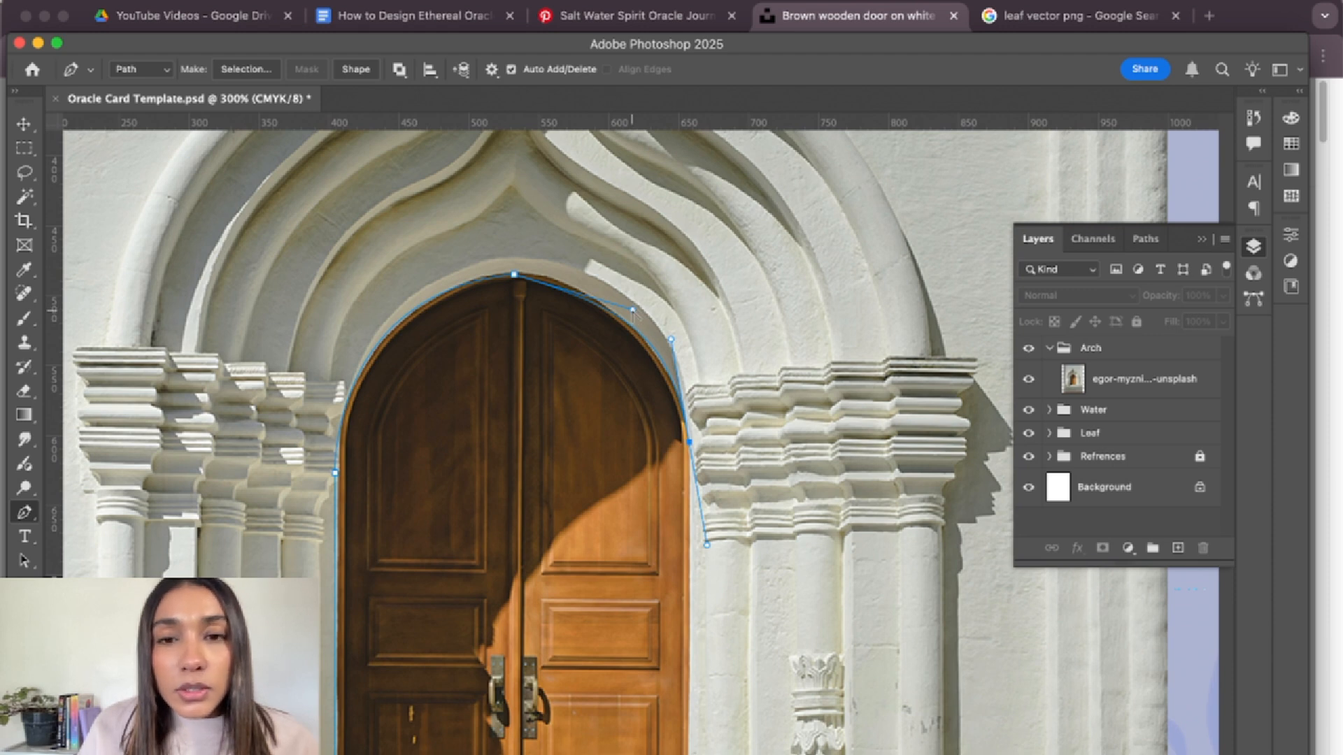
drag(629, 312, 601, 283)
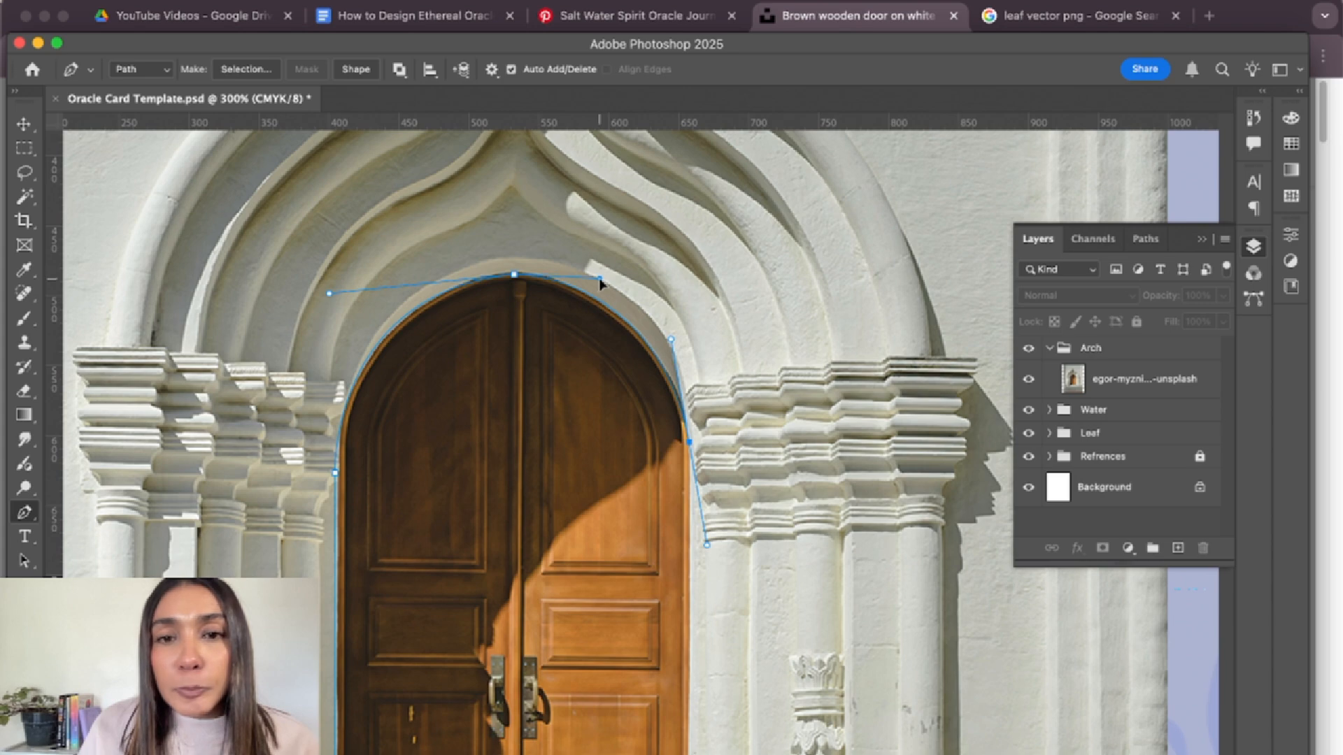
- Extend the pen path straight down the door's right side to the column bases, then horizontally past the photo's right edge
scroll(746, 325, down, 5)
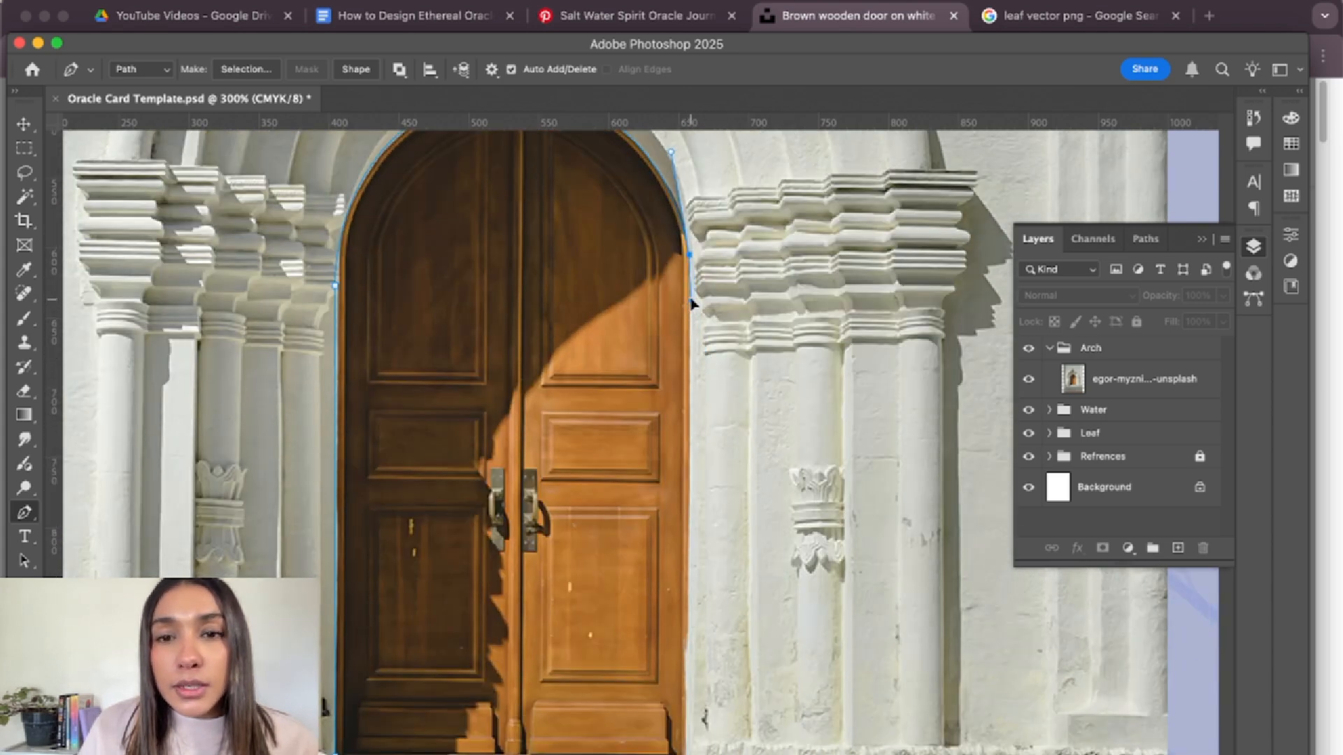
scroll(702, 483, down, 5)
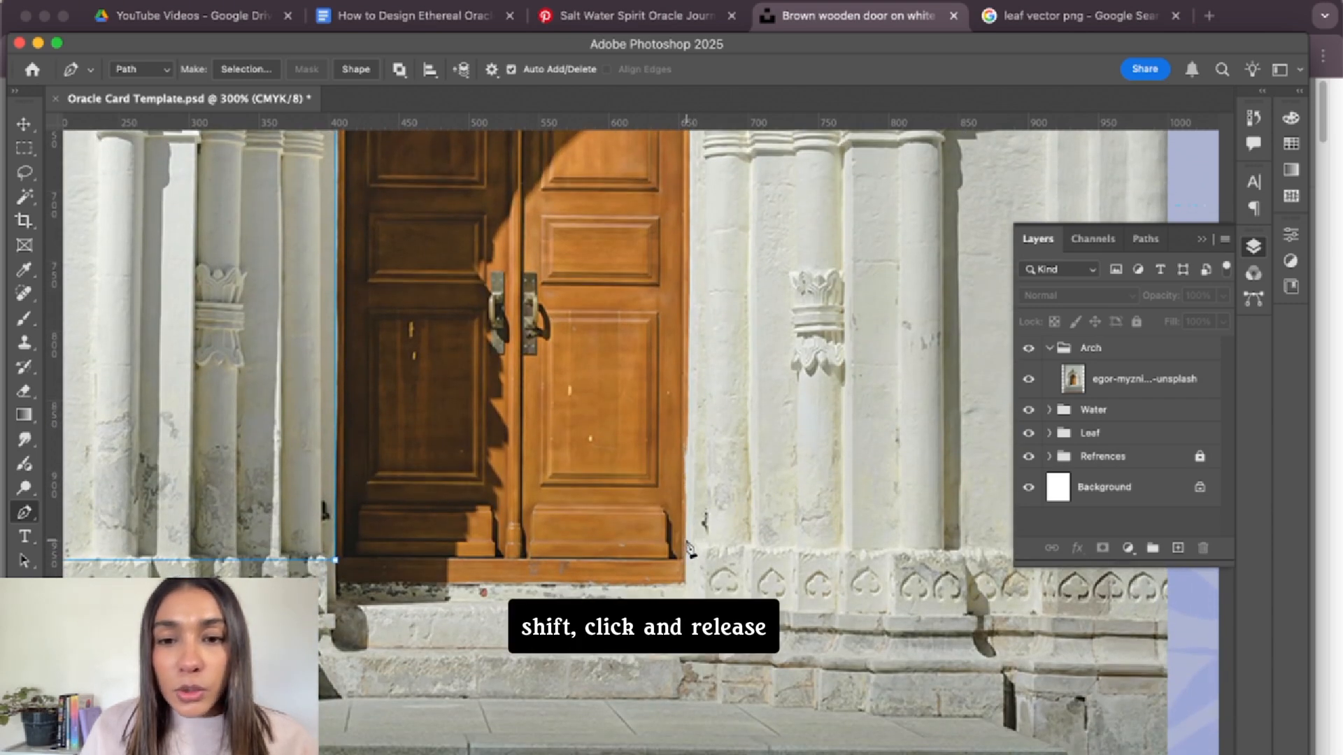
shift+click(689, 556)
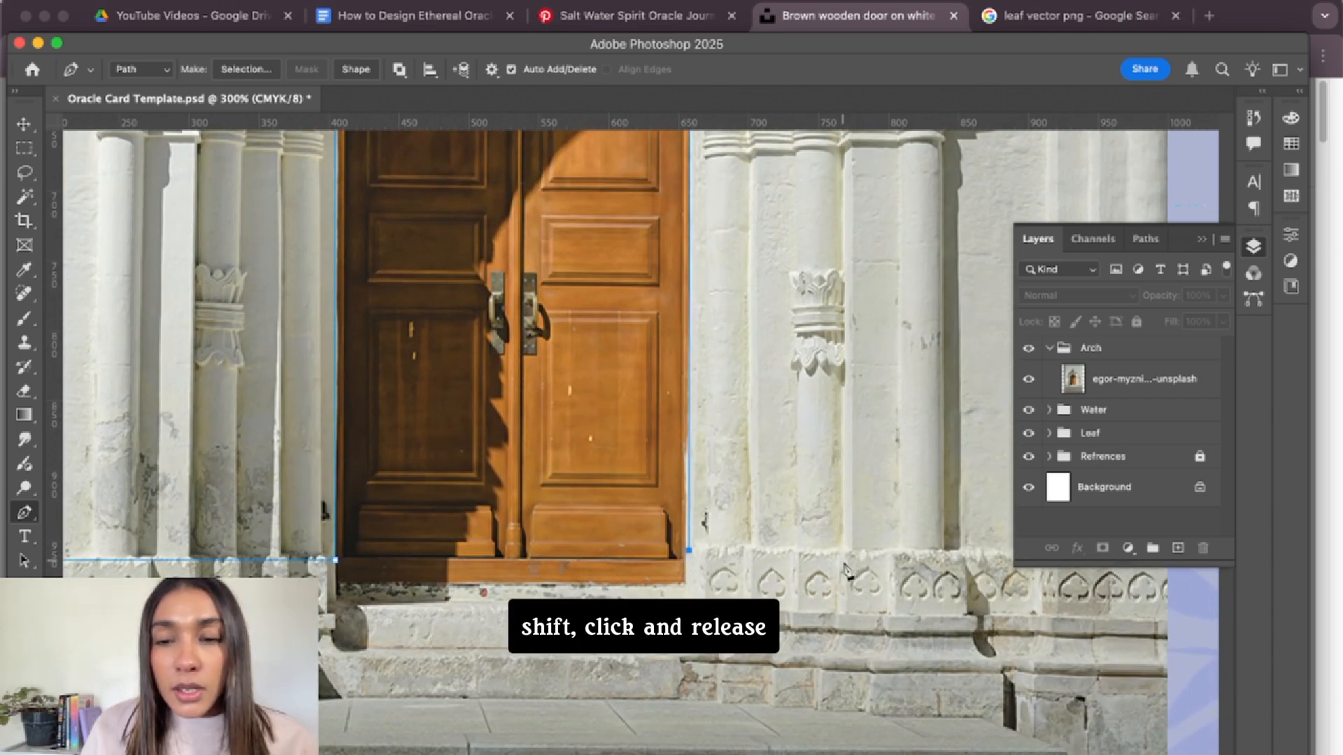
scroll(846, 568, down, 1)
scroll(806, 602, right, 5)
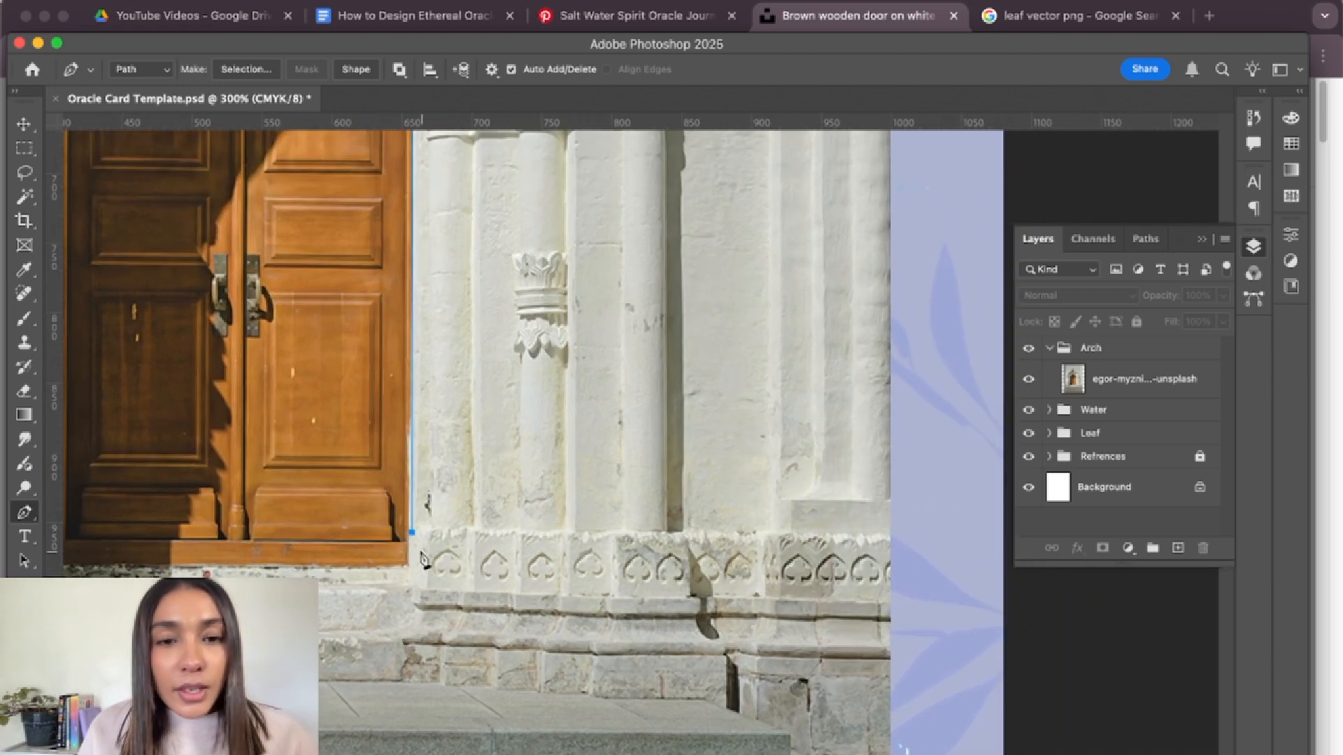
shift+click(906, 533)
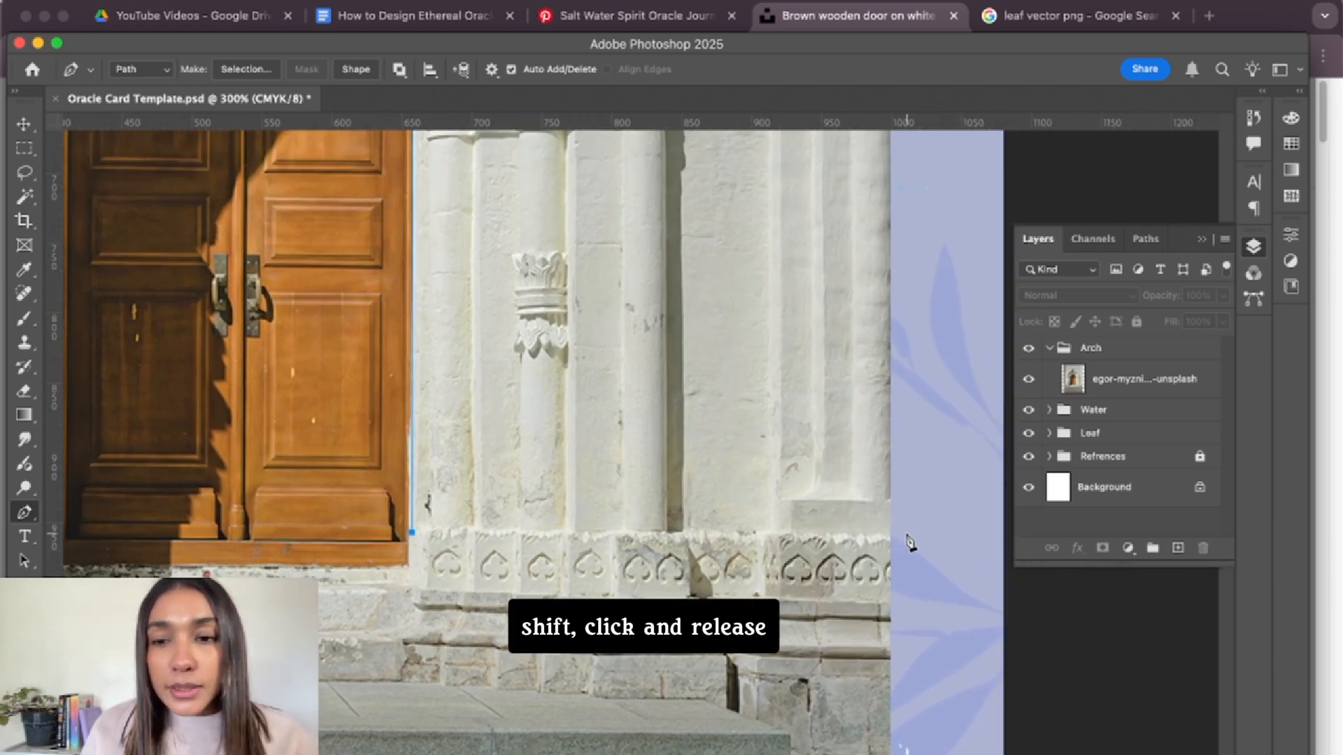
- Run the pen path below the photo's bottom edge and back up its left side to enclose the door and steps
scroll(908, 560, down, 10)
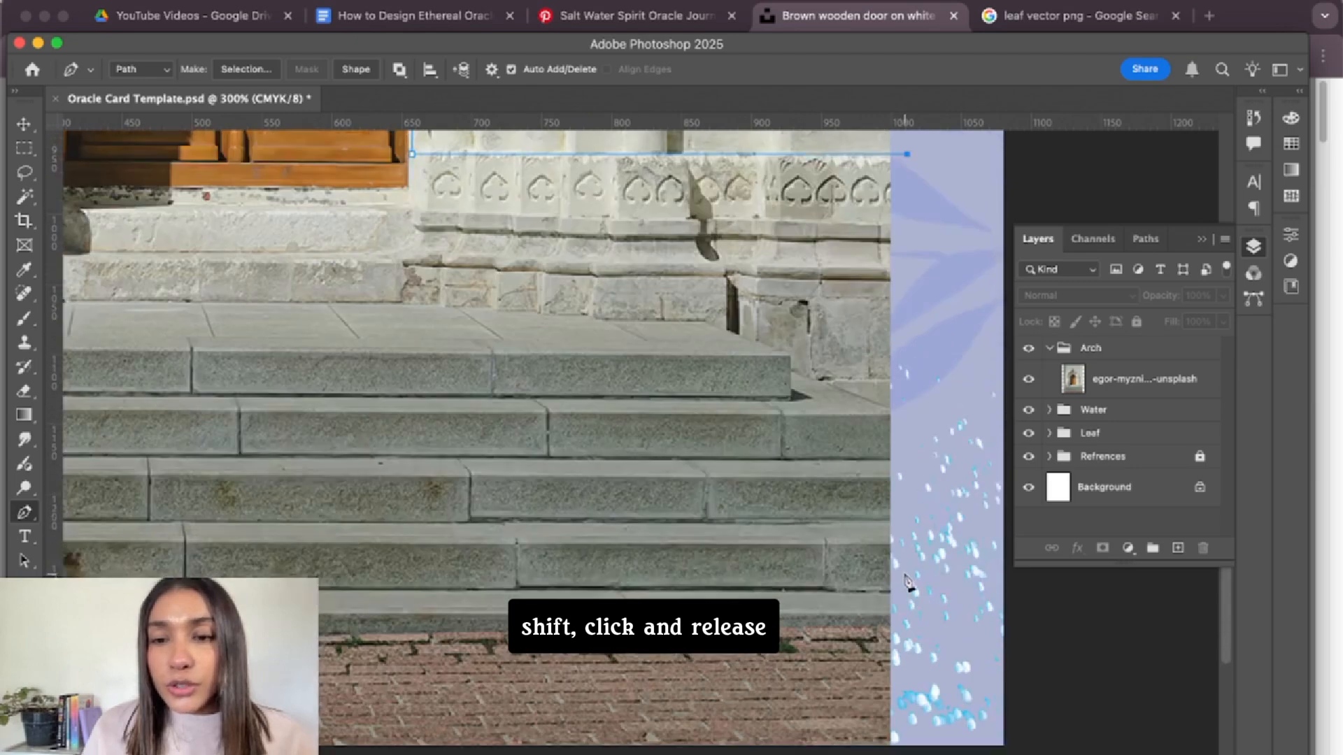
scroll(908, 582, down, 4)
shift+click(909, 736)
scroll(693, 738, left, 8)
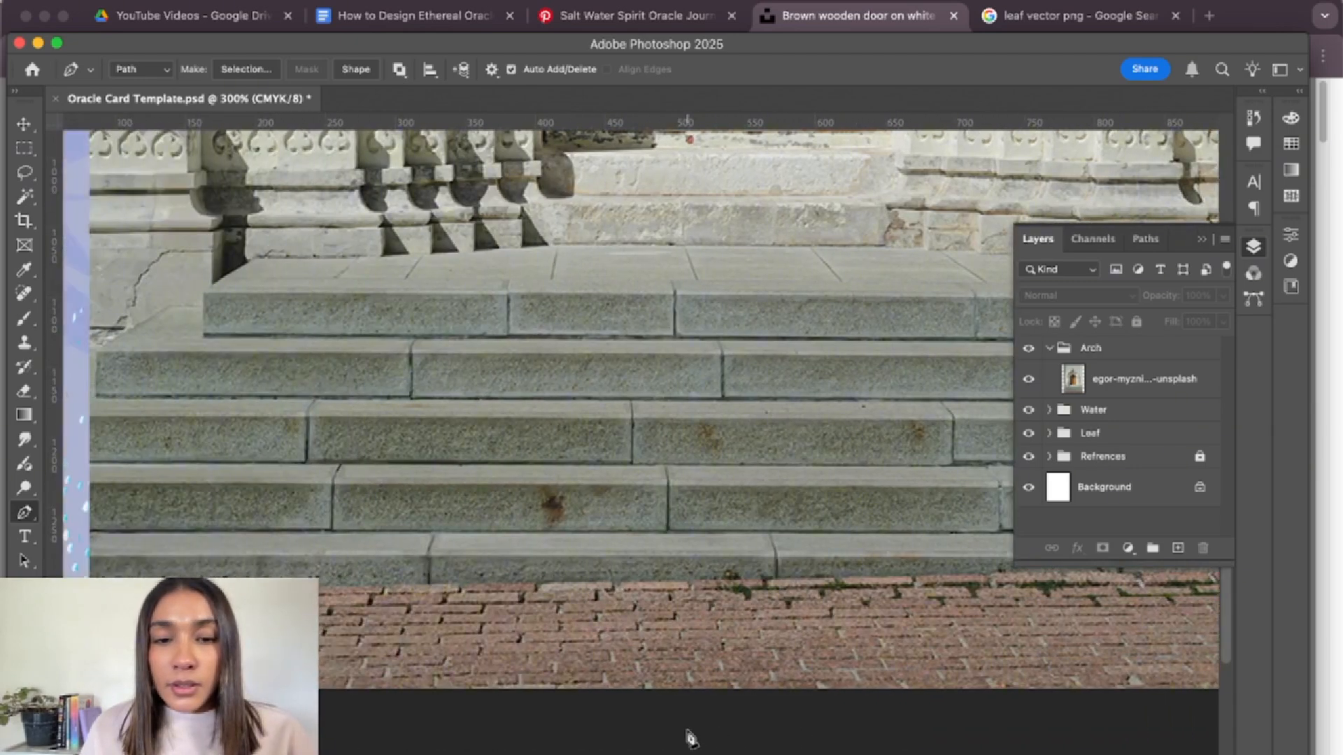
scroll(691, 738, left, 10)
scroll(489, 630, up, 4)
shift+click(479, 283)
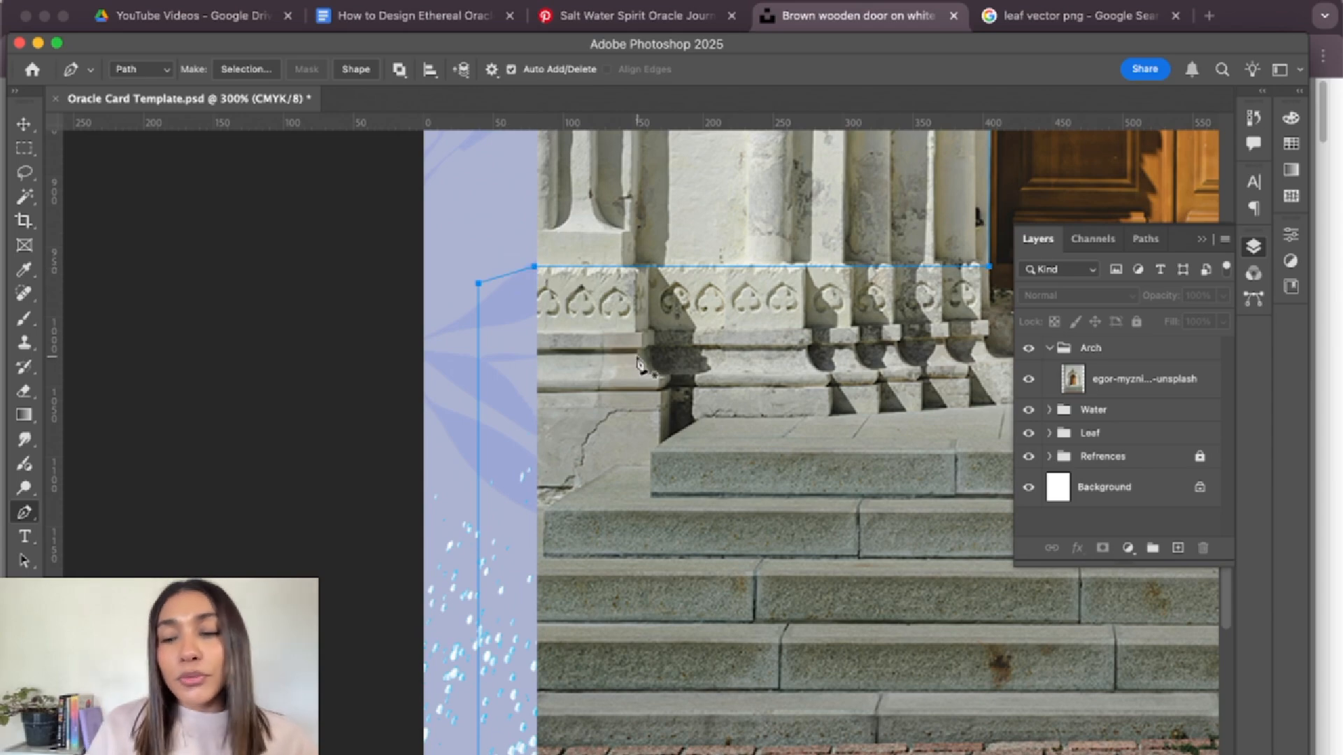
- Turn the doorway path into a new anti-aliased selection with a feather radius of 0.8 pixels
key(super+minus)
key(super+minus)
key(super+minus)
scroll(697, 341, right, 5)
scroll(678, 378, up, 5)
scroll(582, 509, down, 1)
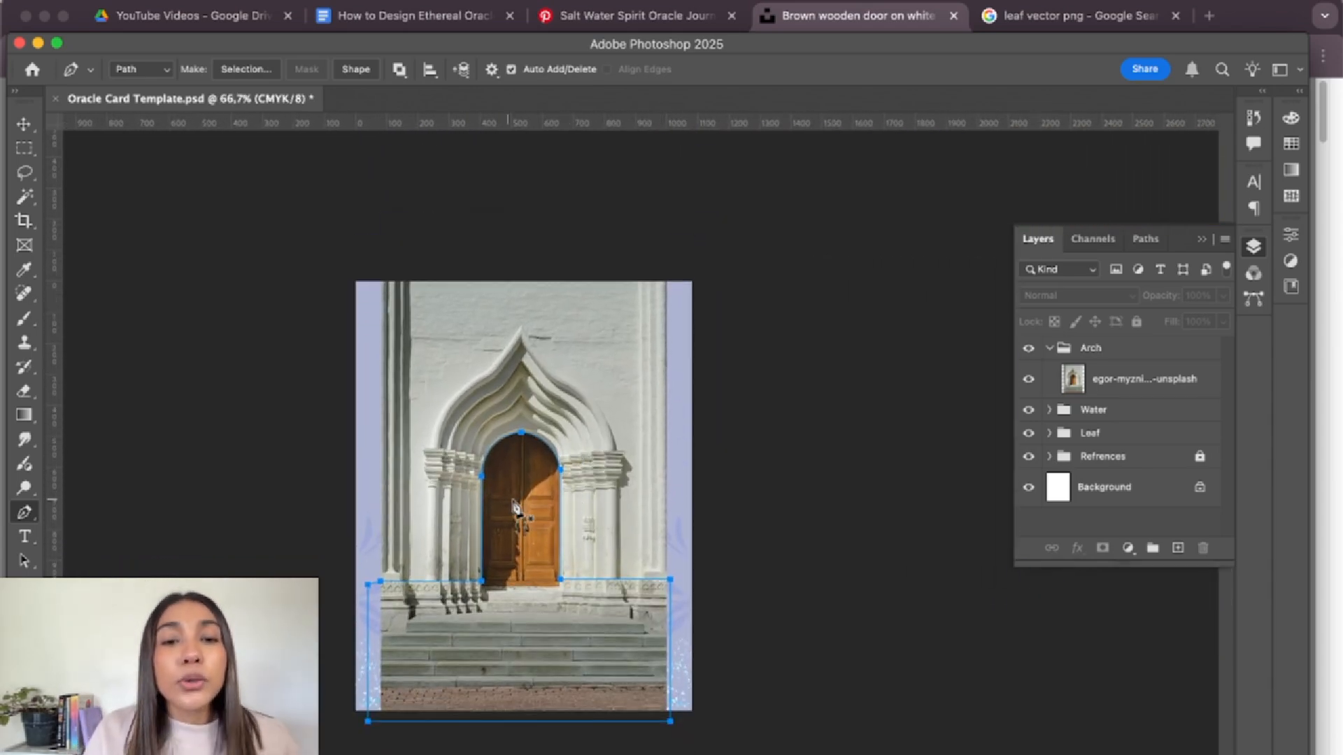
right_click(532, 495)
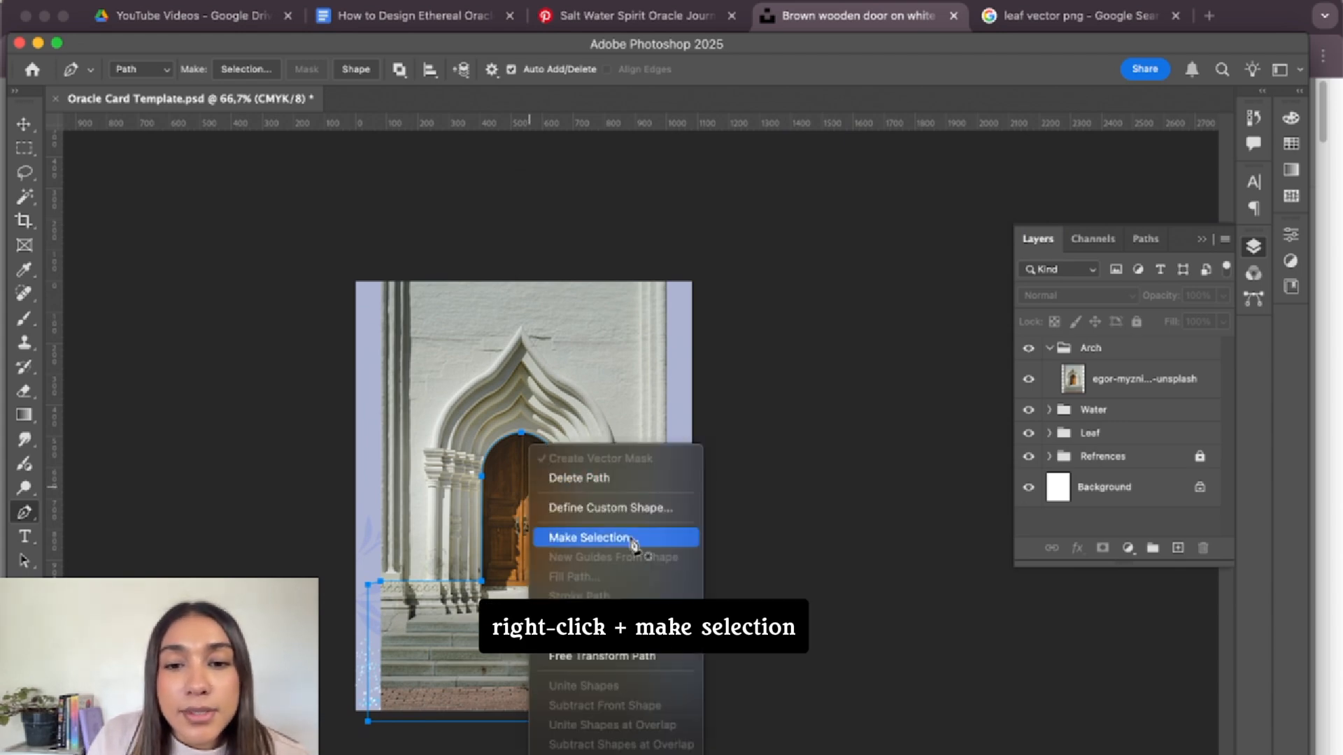
click(594, 537)
drag(689, 256, 857, 261)
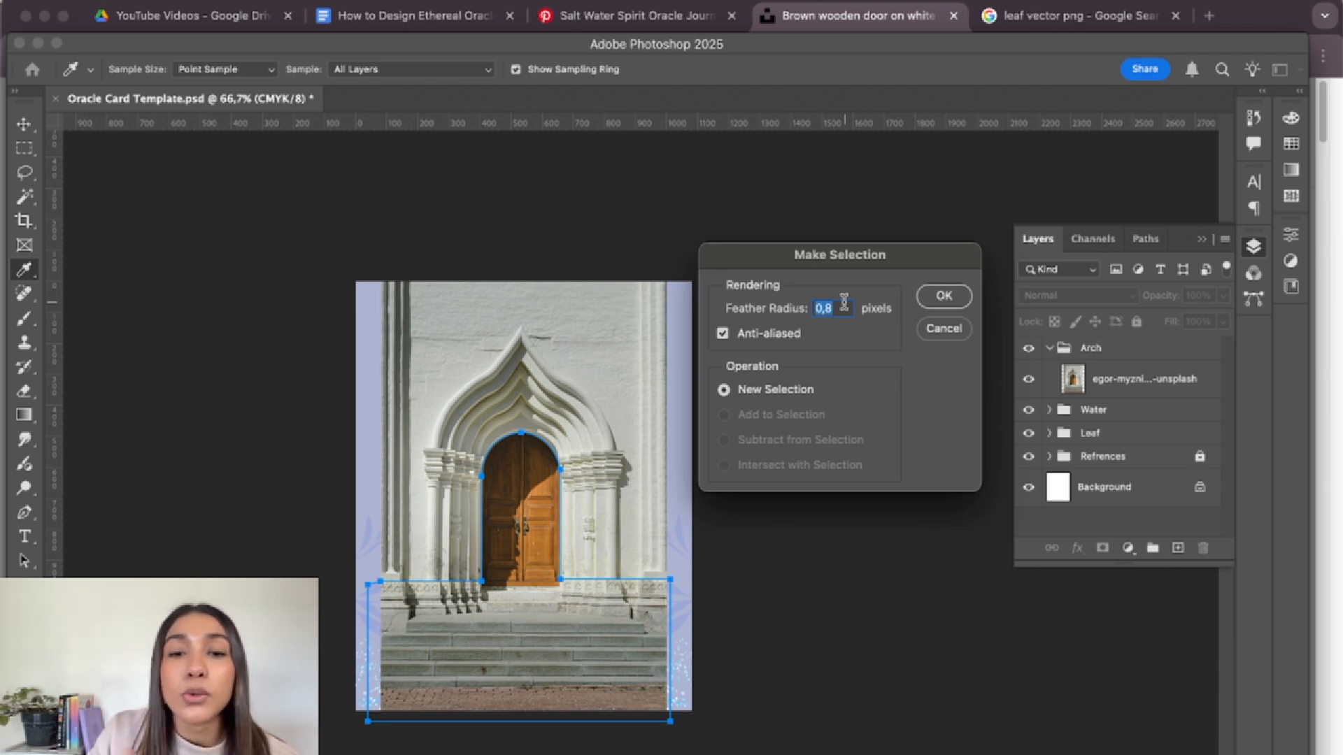
drag(853, 256, 872, 242)
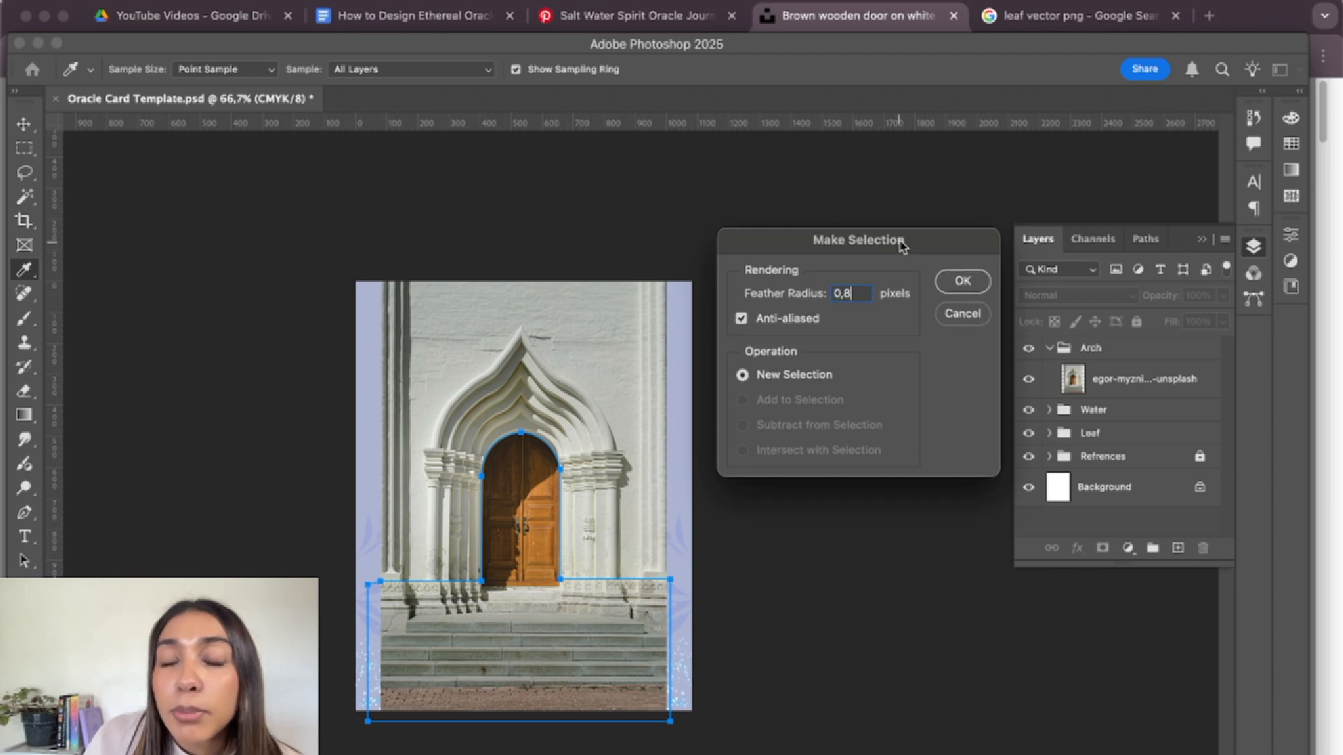
drag(902, 246, 950, 217)
click(909, 267)
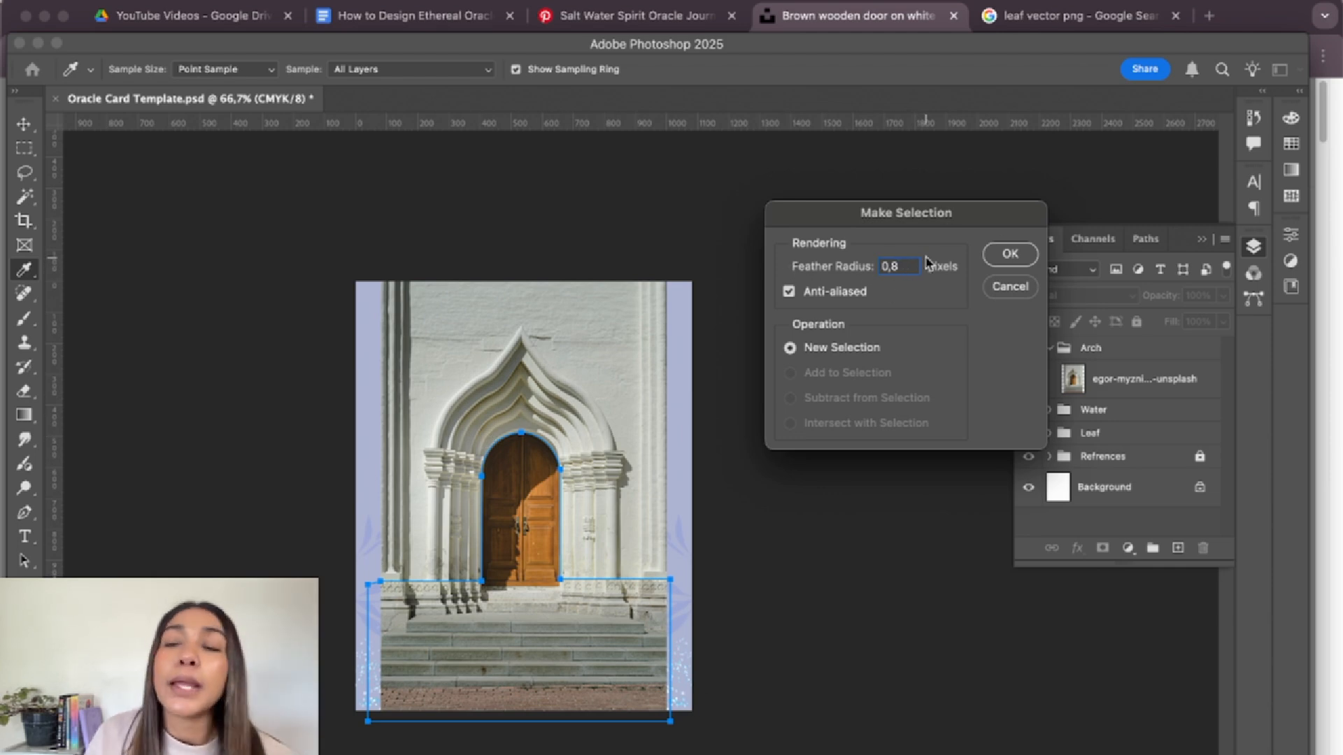
click(1011, 256)
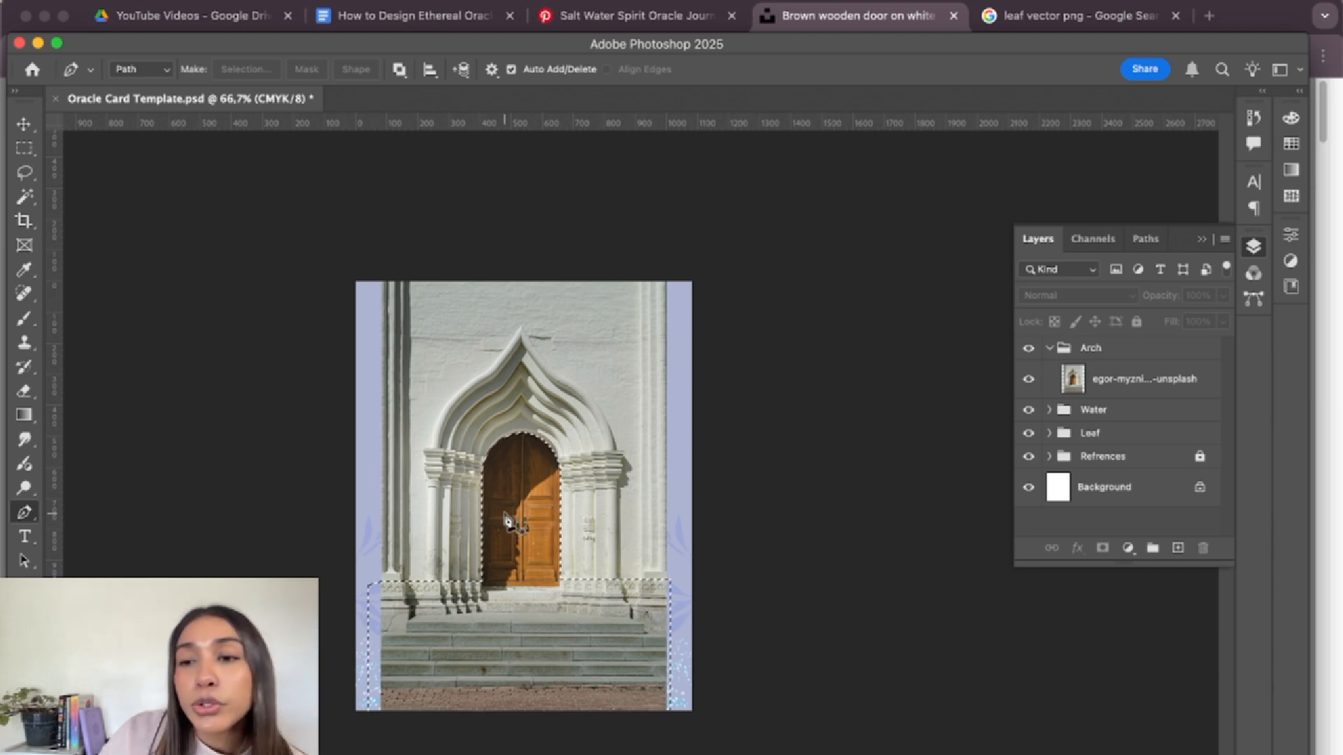
- Delete the selected door and steps from the arch photo layer, clear the selection and switch to the Move tool
click(1147, 383)
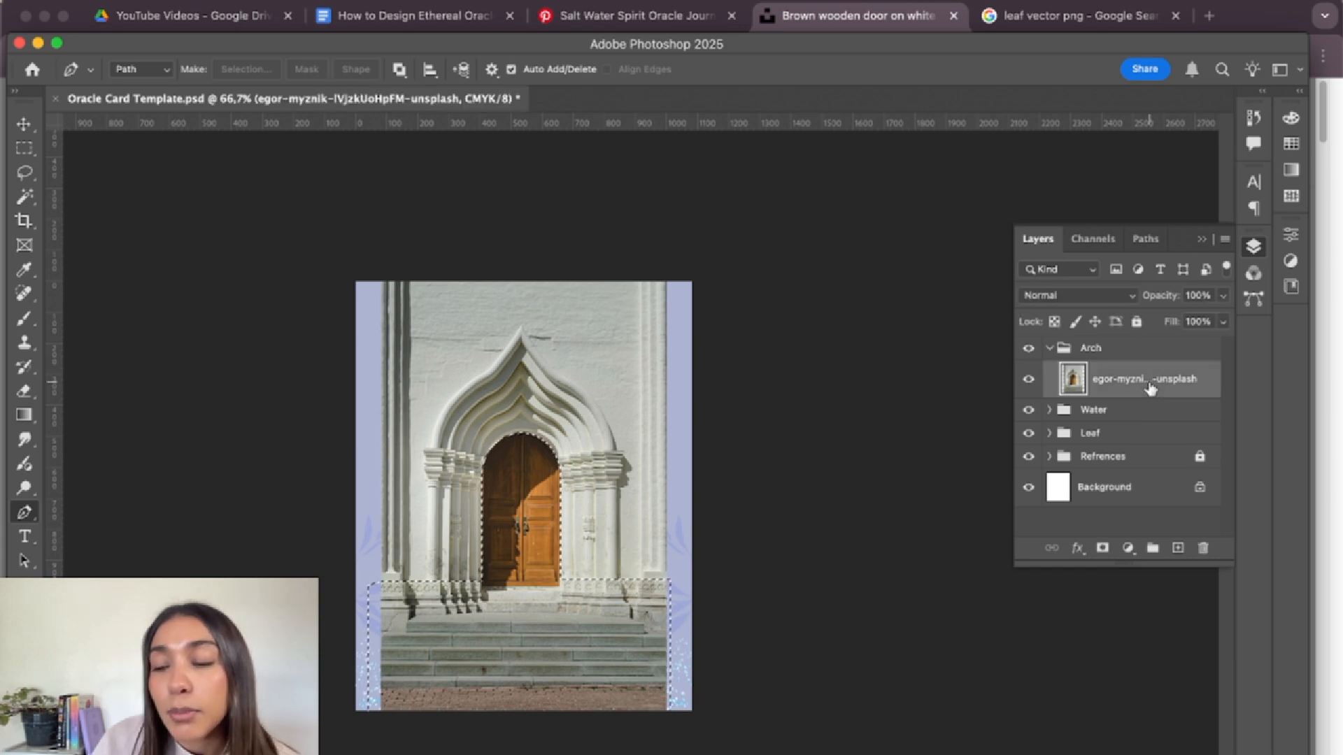
key(Delete)
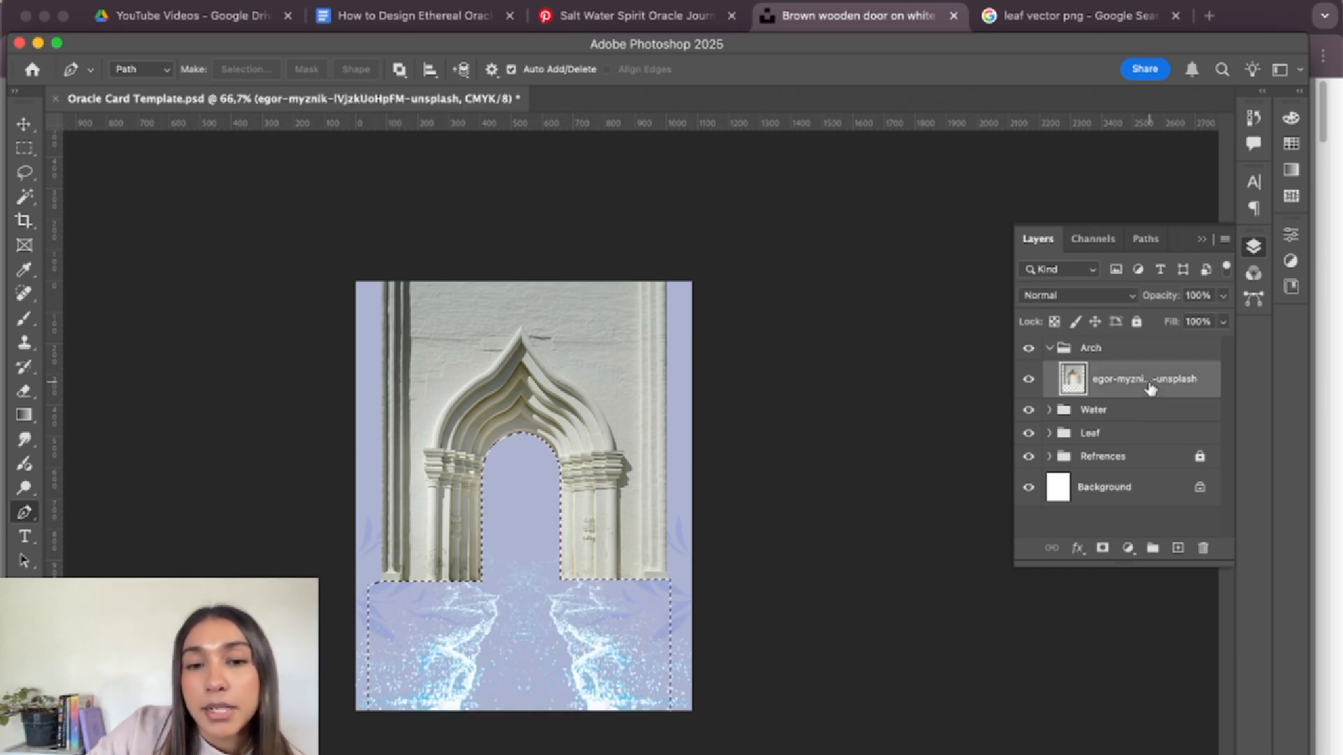
key(ctrl+d)
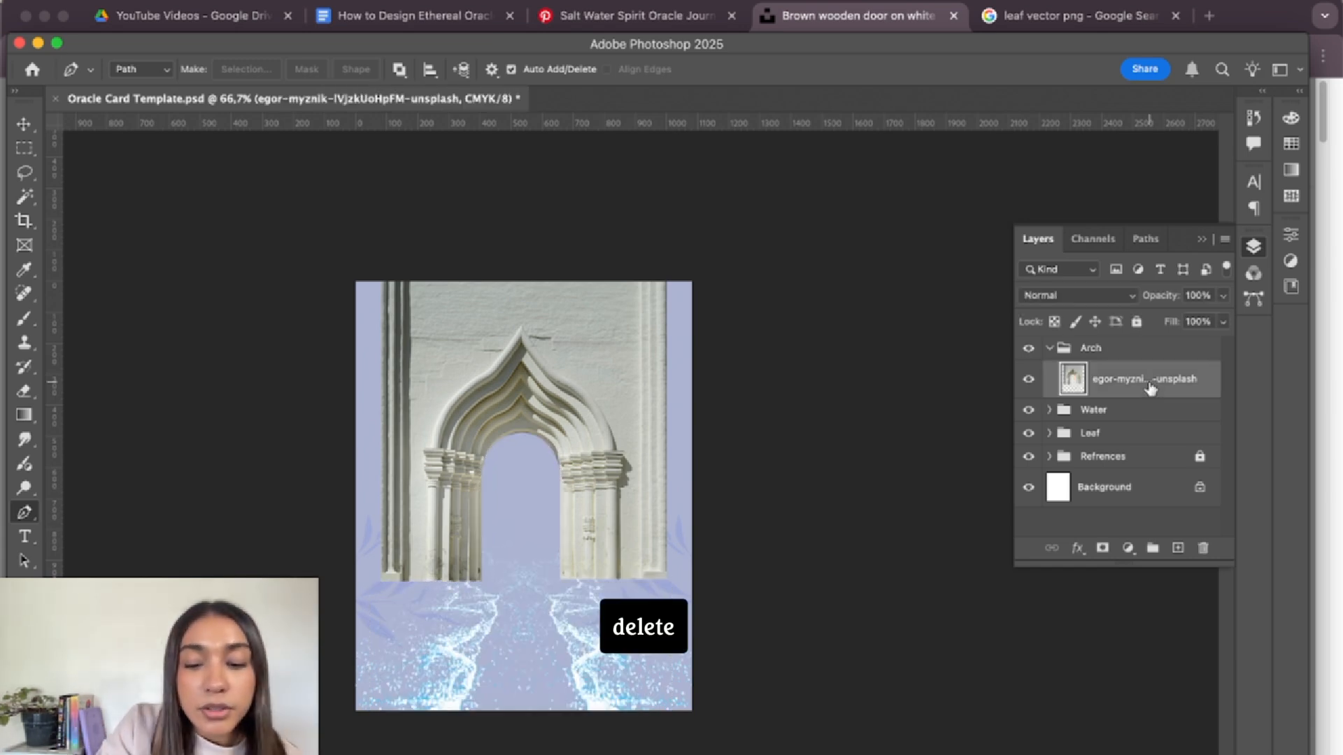
key(v)
click(900, 424)
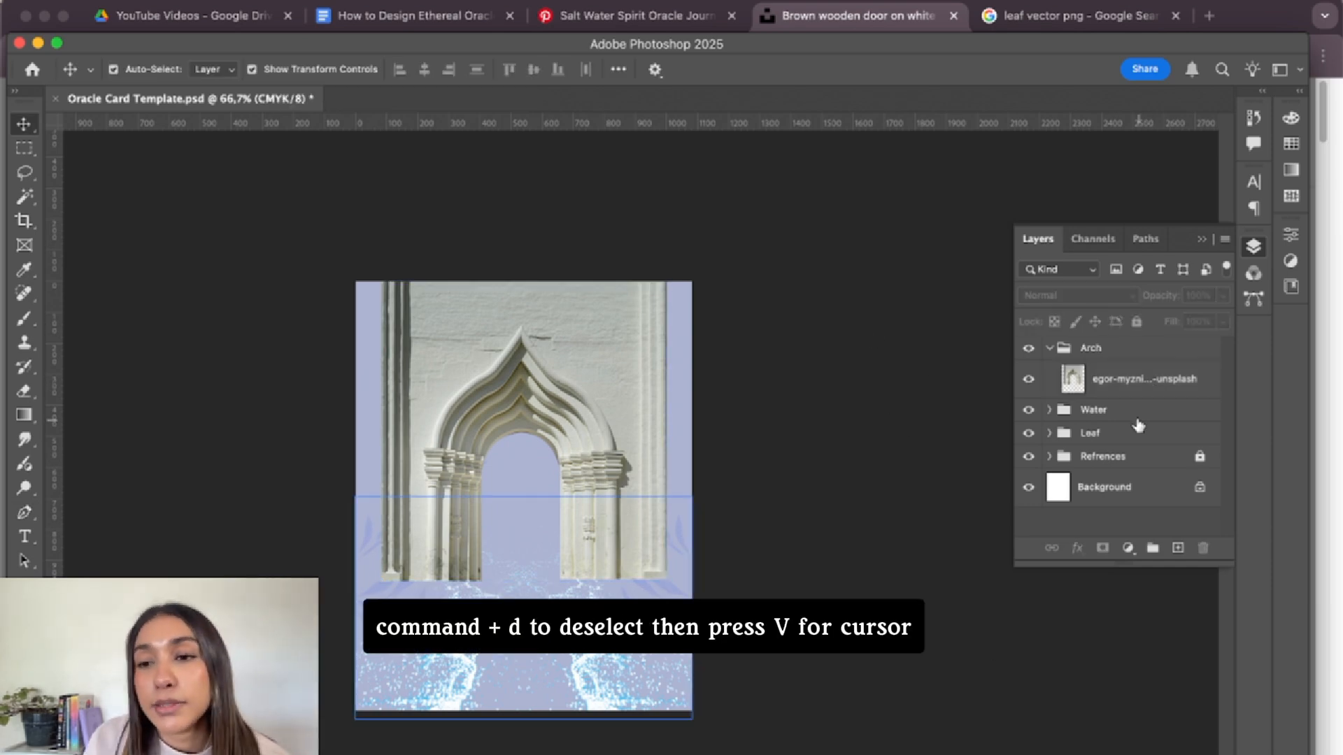
- Scale the arch cut-out down around its centre and move it up to the card's top edge
click(1137, 393)
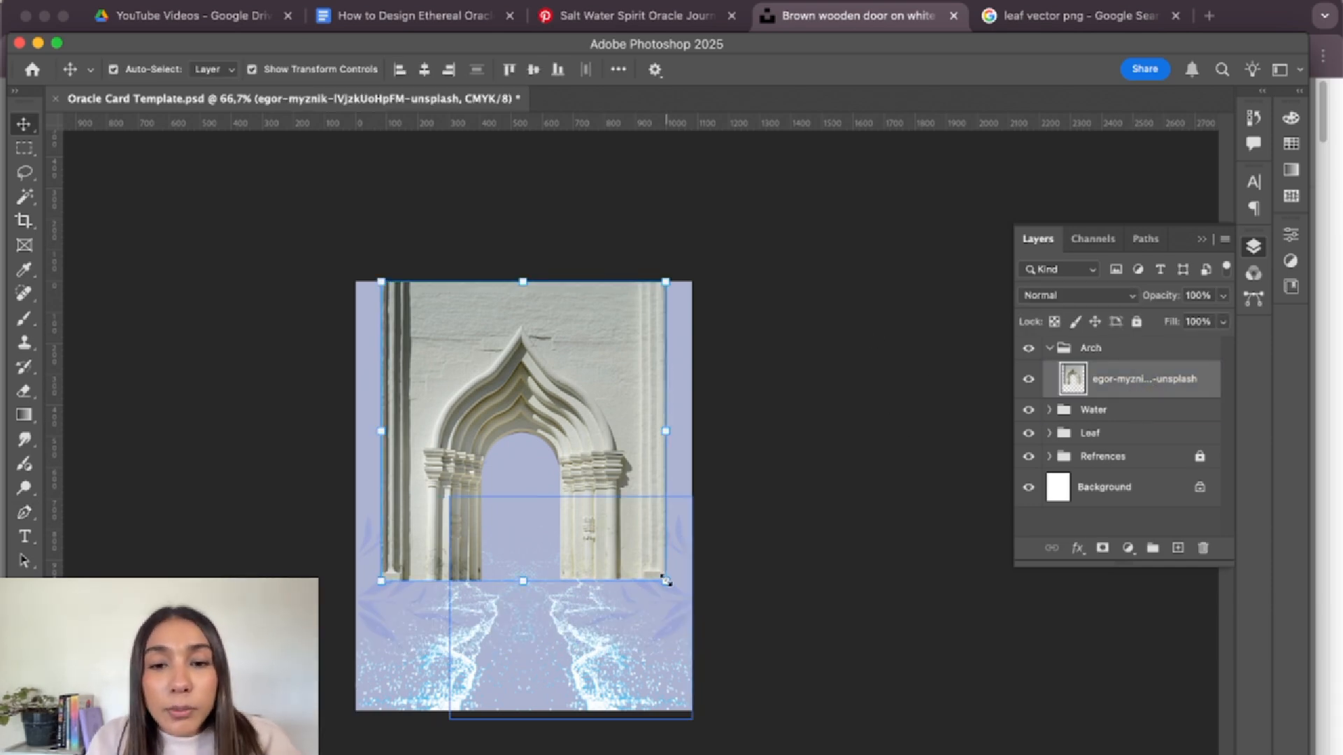
key(ctrl+t)
drag(665, 580, 620, 536)
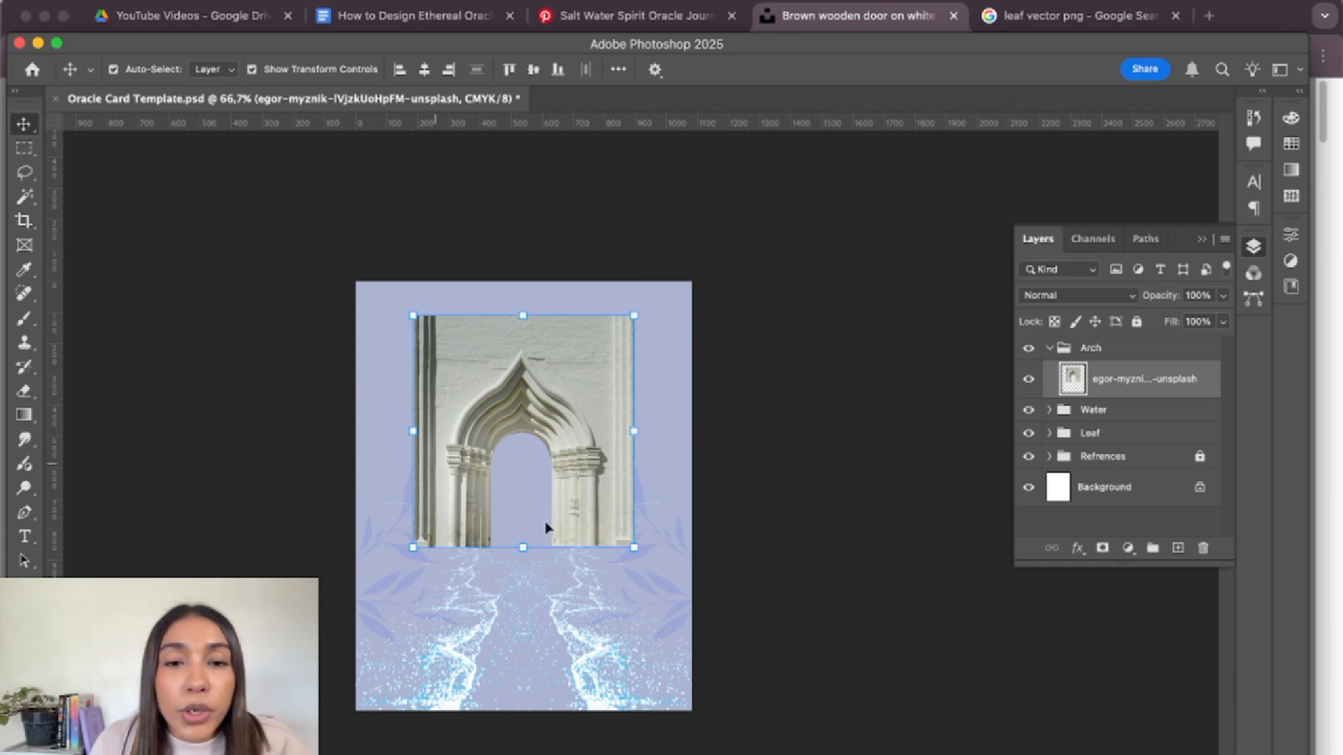
drag(571, 378, 575, 346)
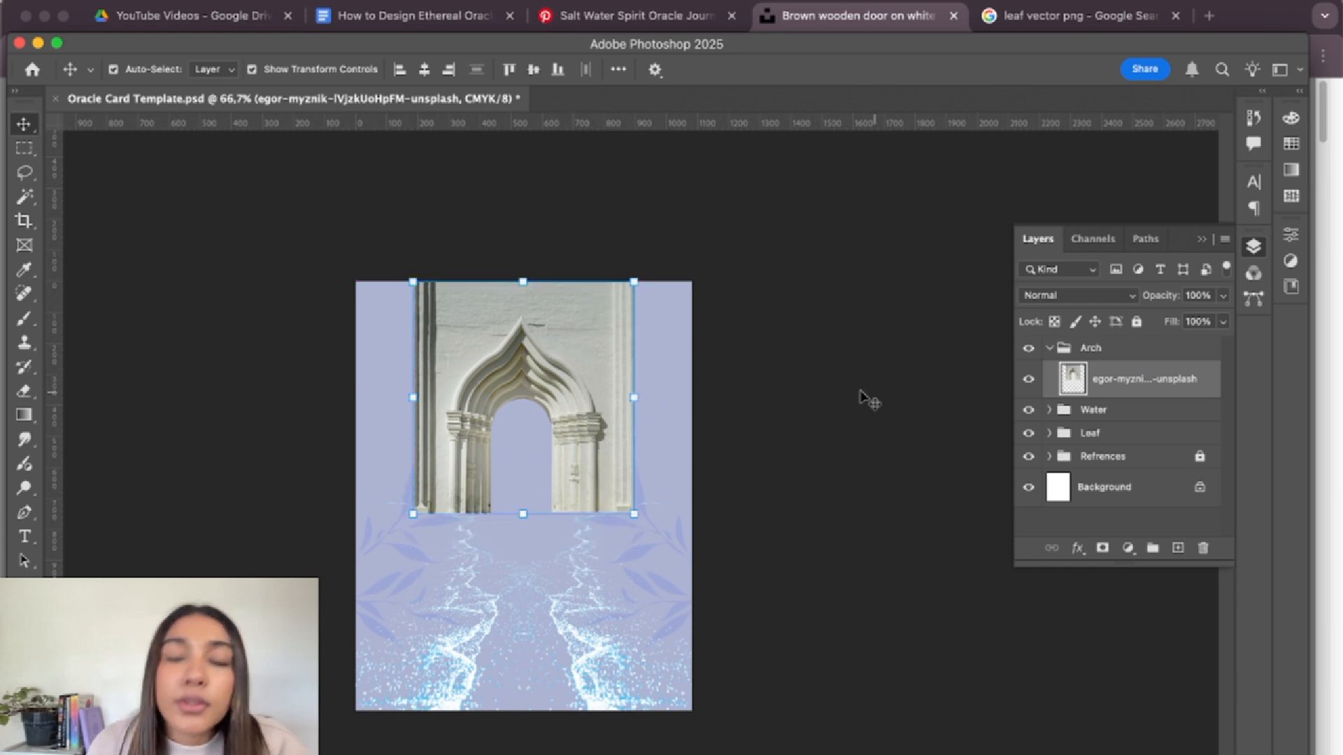
- Move the Arch group below the Leaf group so the water and leaves sit in front of the arch
click(1105, 348)
click(1048, 348)
drag(1115, 355, 1115, 406)
click(902, 358)
click(609, 305)
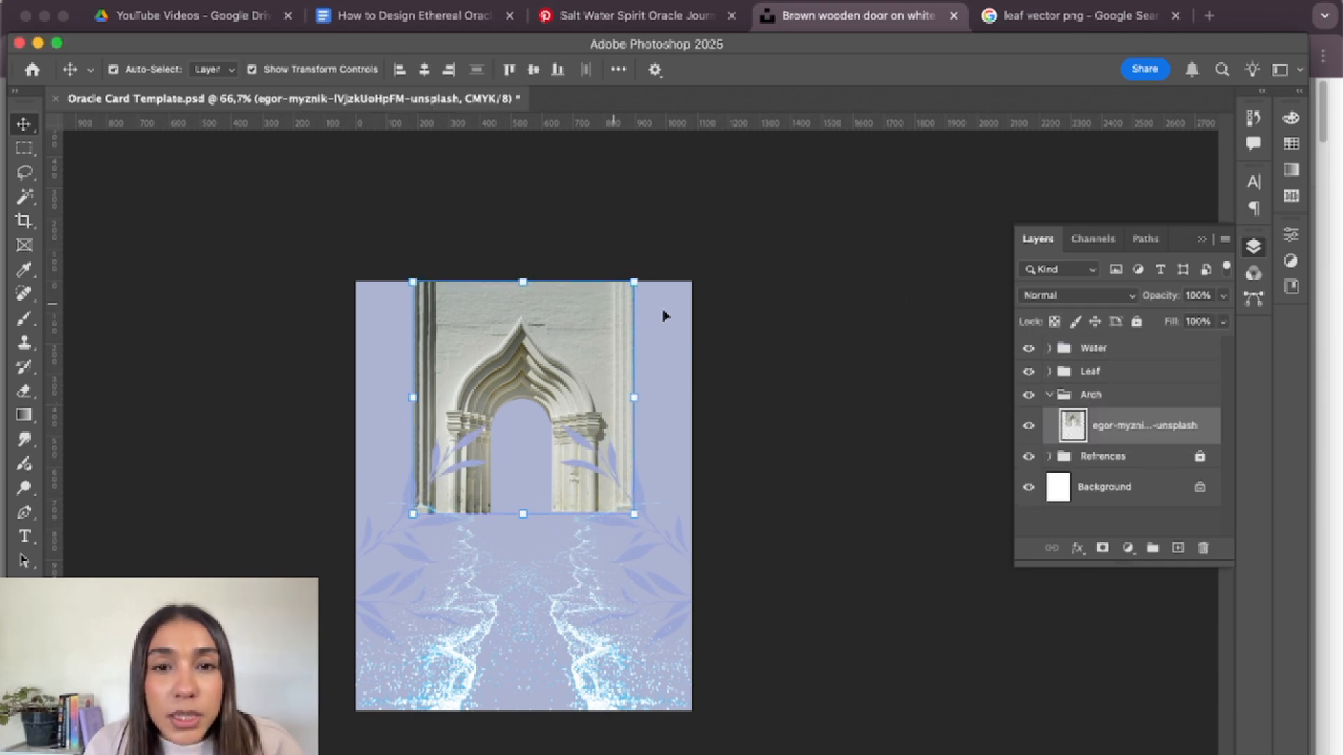
click(715, 249)
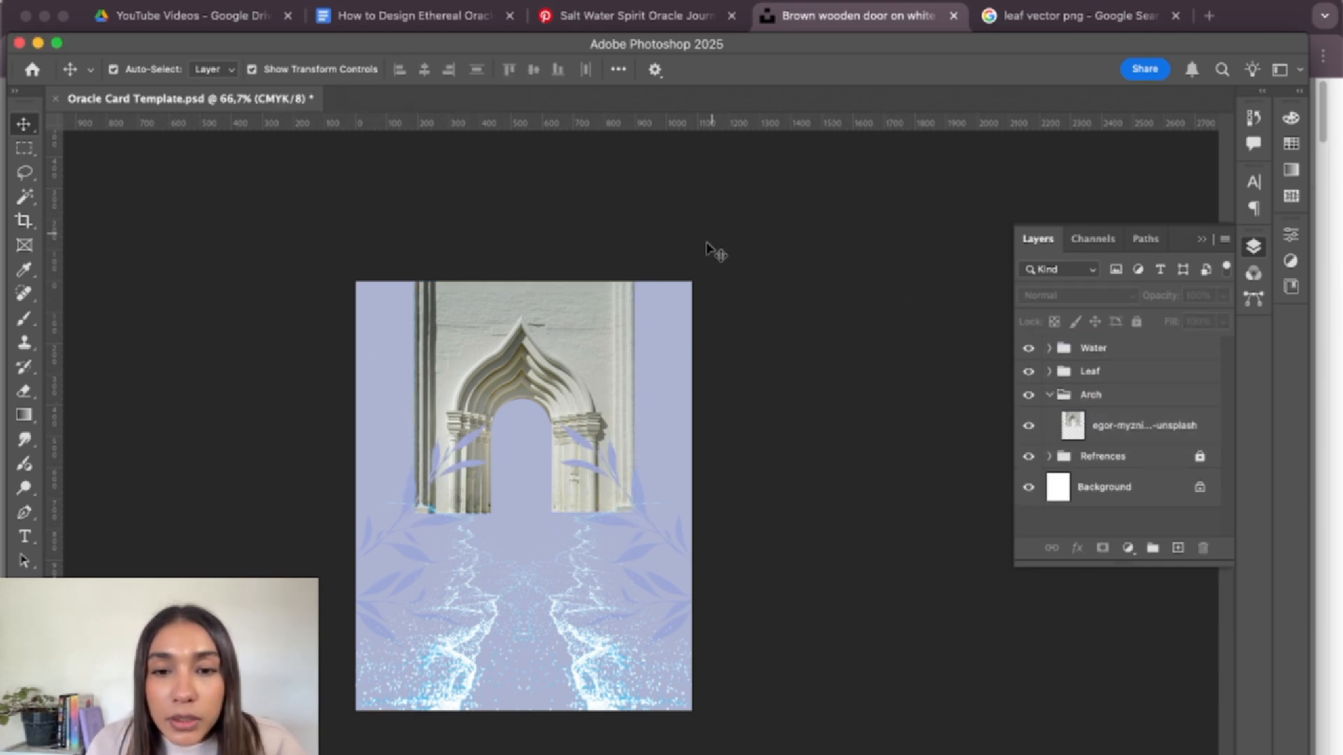
- Set the arch photo layer's blend mode to Luminosity
click(580, 294)
click(1098, 294)
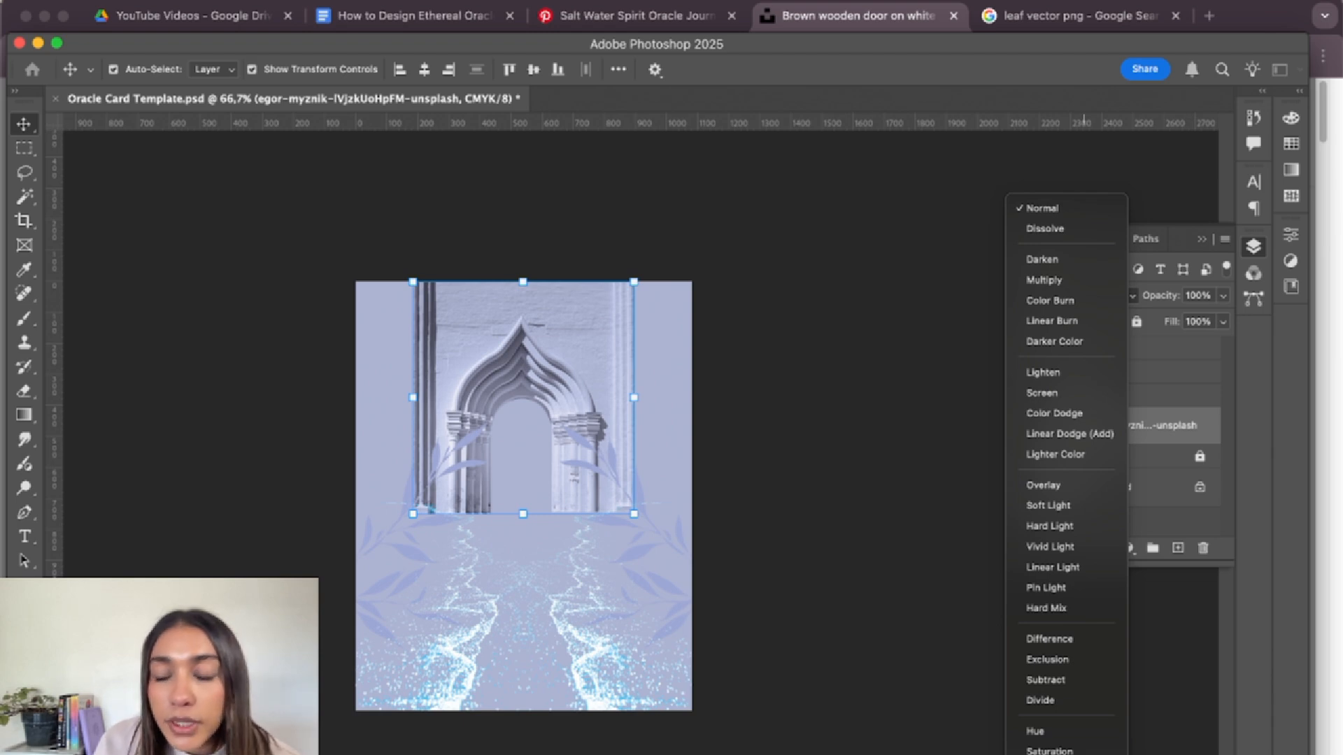
click(1083, 754)
click(806, 531)
click(549, 306)
click(824, 282)
click(602, 303)
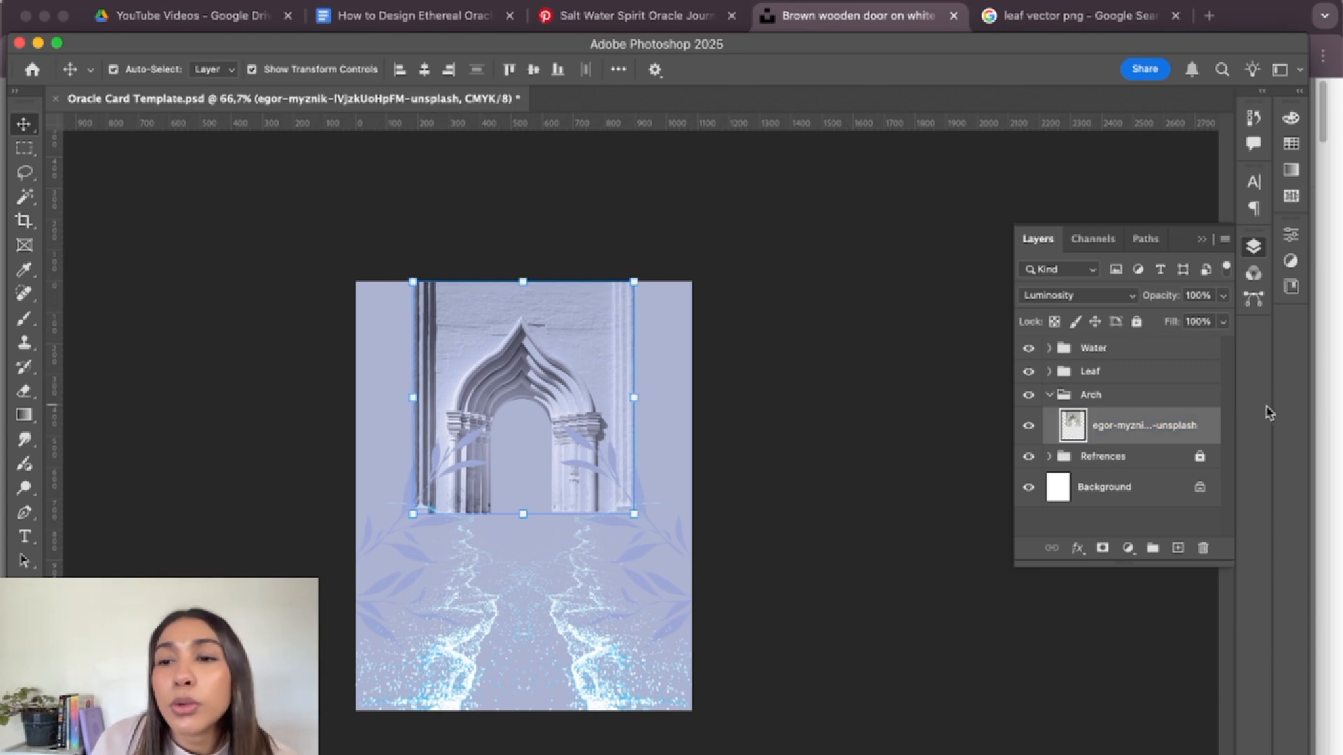
- Duplicate the arch layer, set the copy's blend mode to Normal and lower its opacity to 41%
click(1200, 406)
key(super+j)
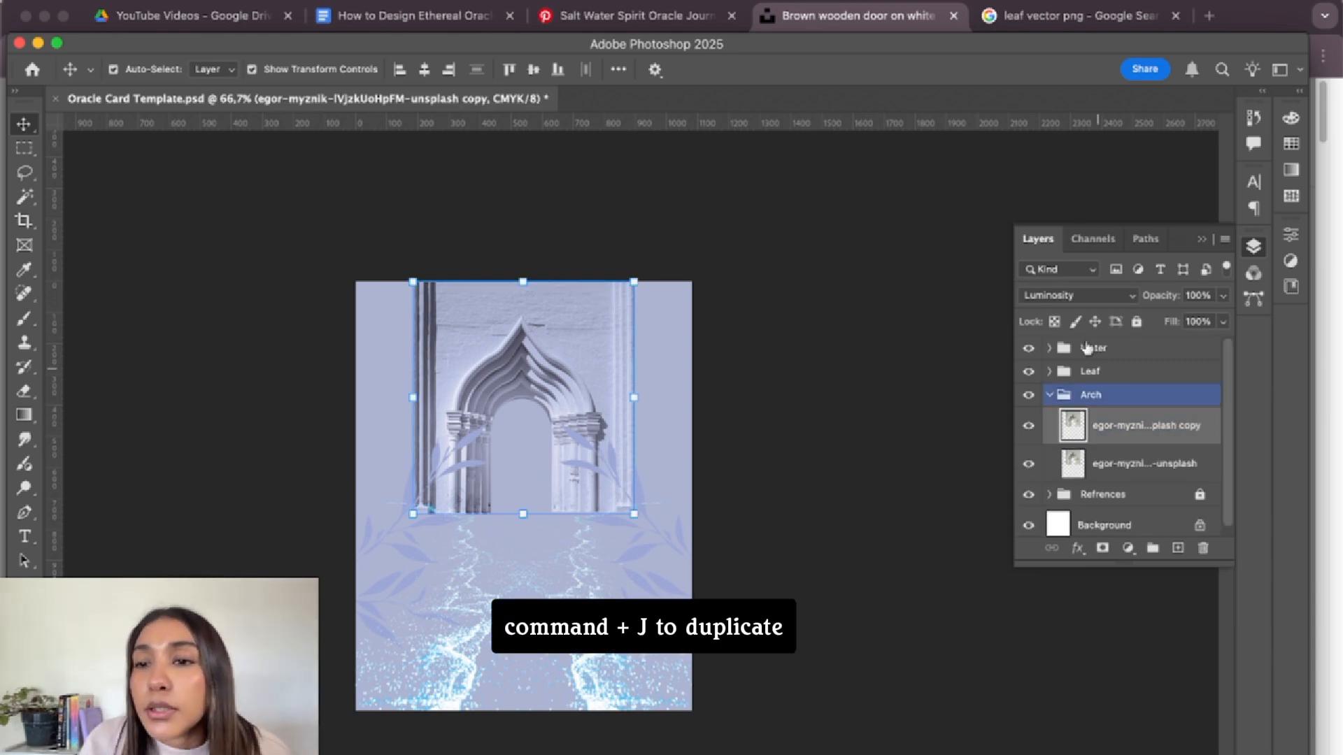
click(1070, 295)
click(1045, 7)
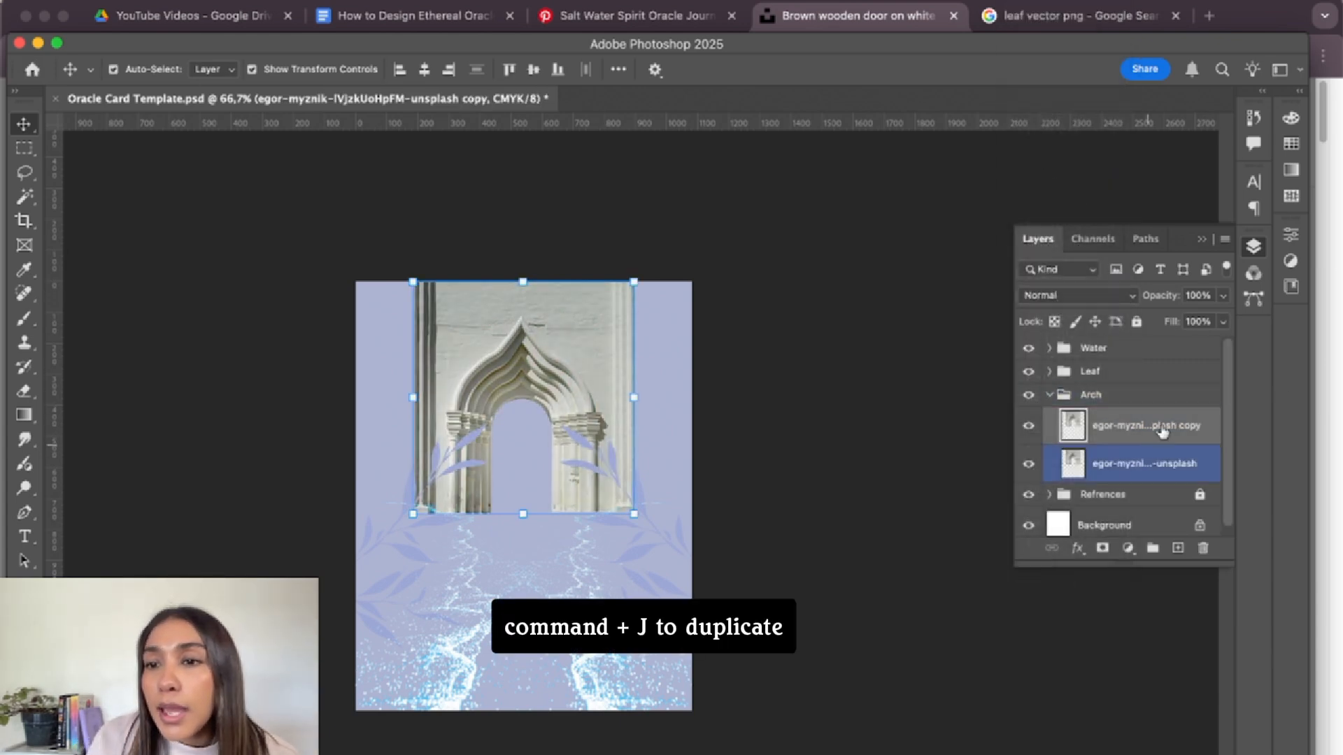
click(1224, 296)
drag(1221, 325, 1200, 322)
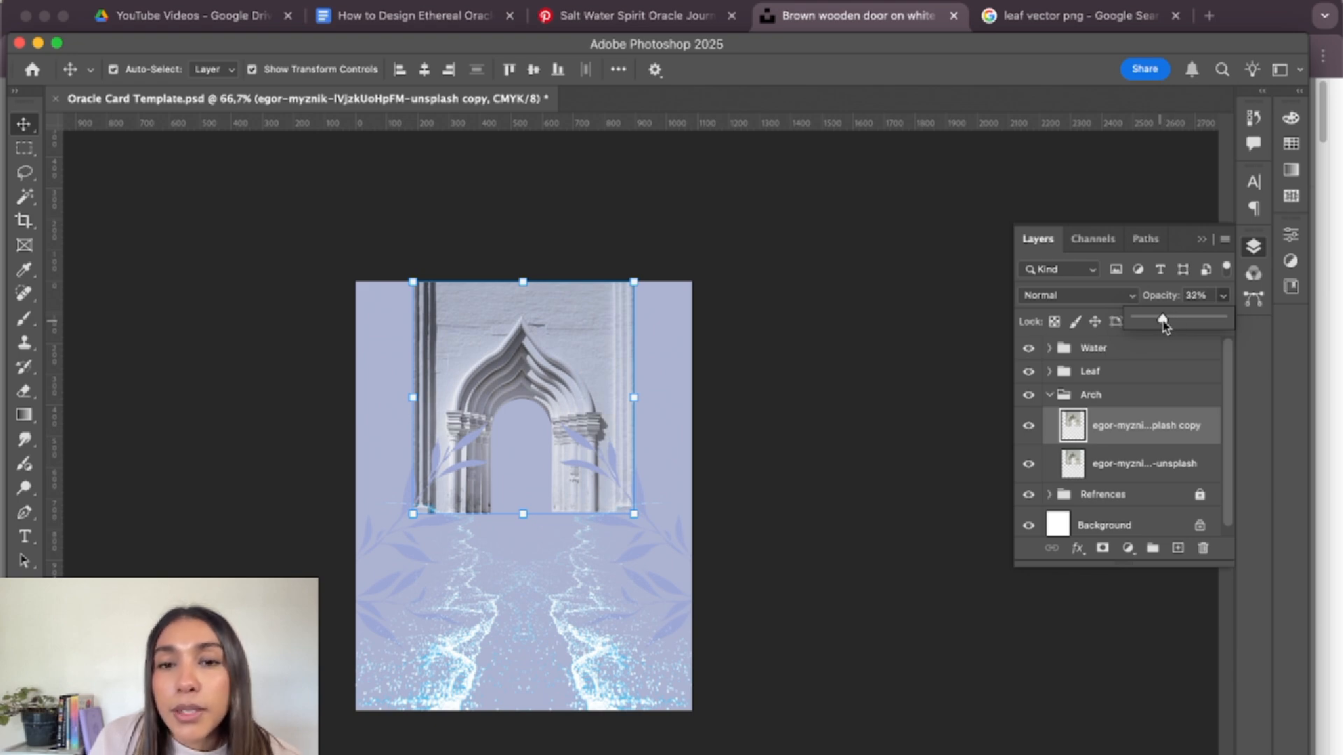
- Collapse the Arch group in the layer stack and leave all layers deselected
click(1051, 398)
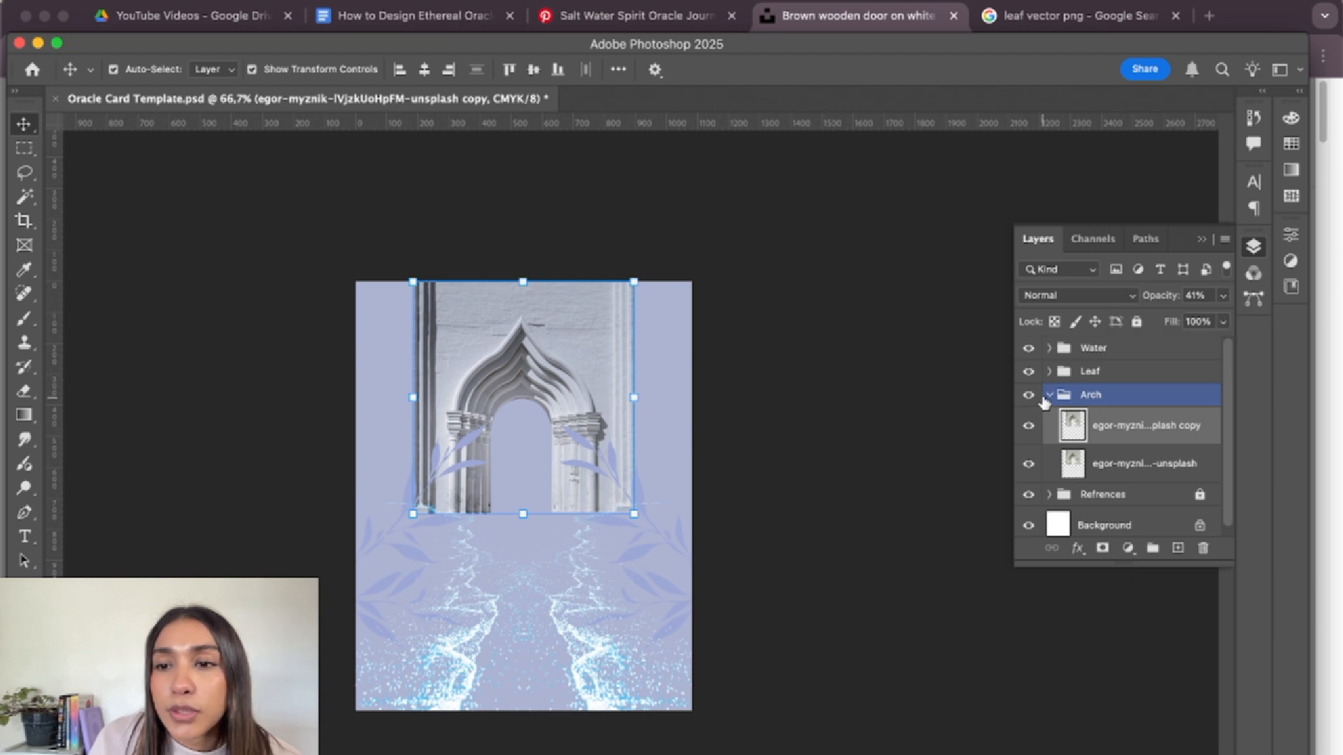
click(1047, 397)
click(895, 293)
click(1089, 396)
click(897, 251)
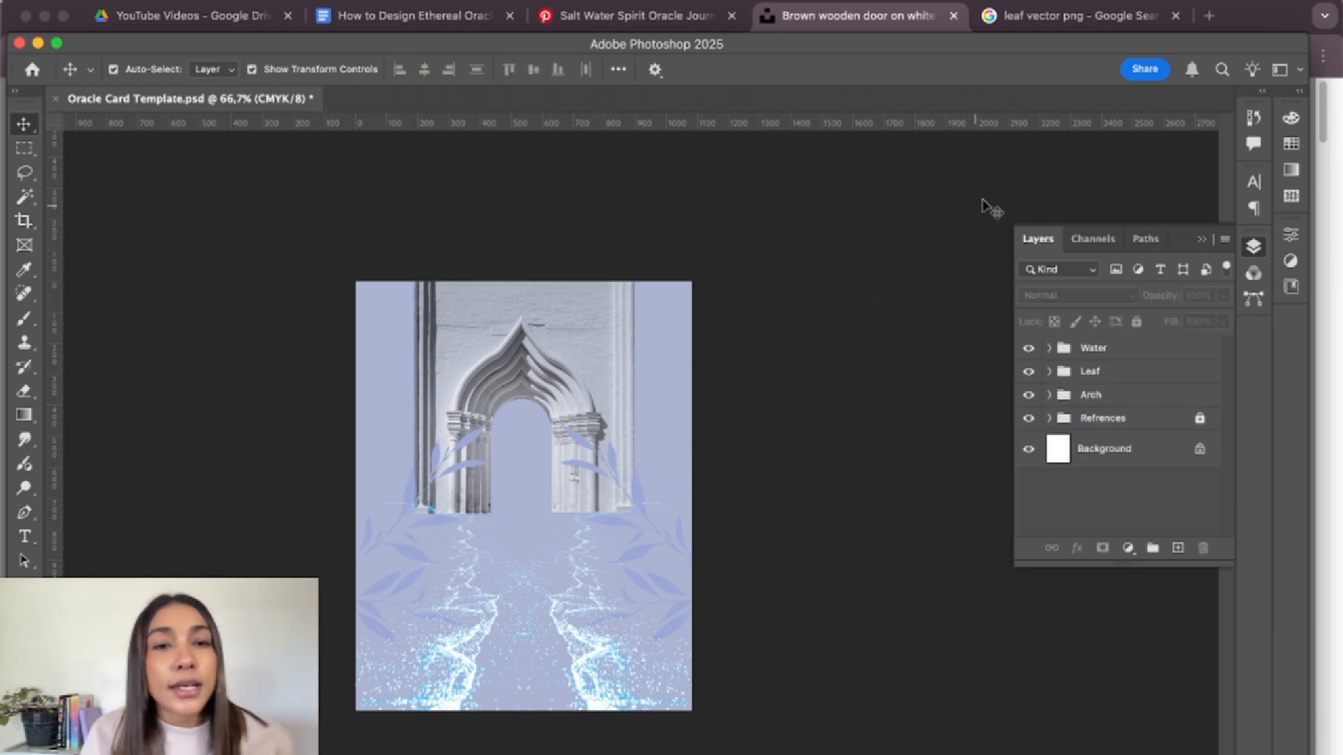
click(545, 342)
click(806, 258)
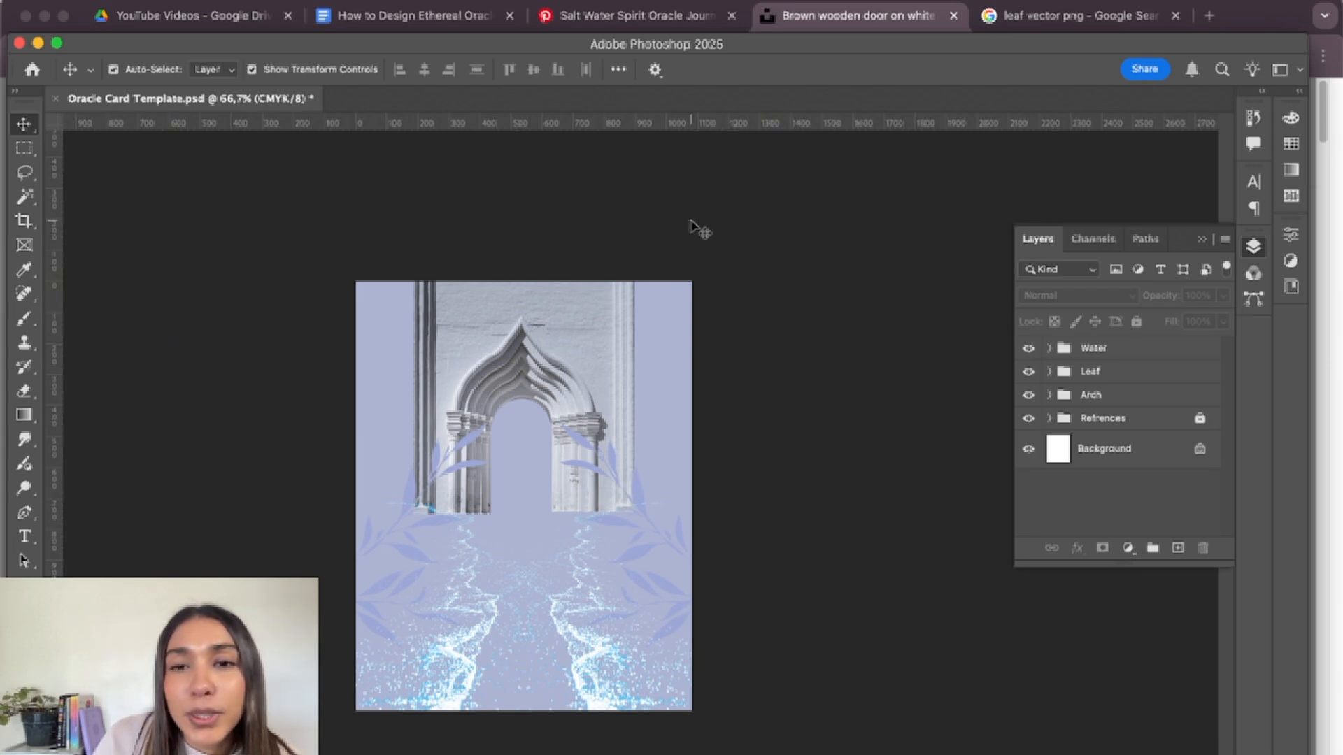
- Switch to the browser and run a Google image search for "vector patterns png"
click(1313, 556)
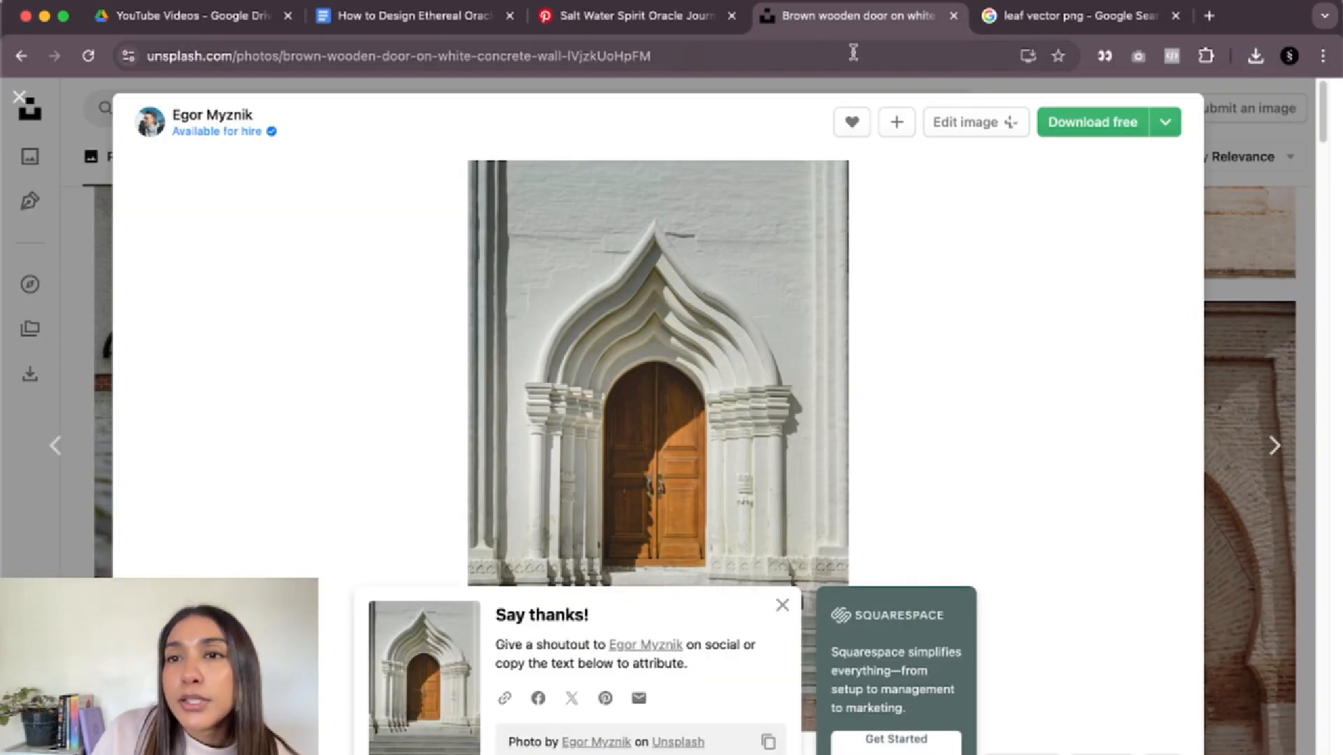
click(1076, 15)
click(144, 103)
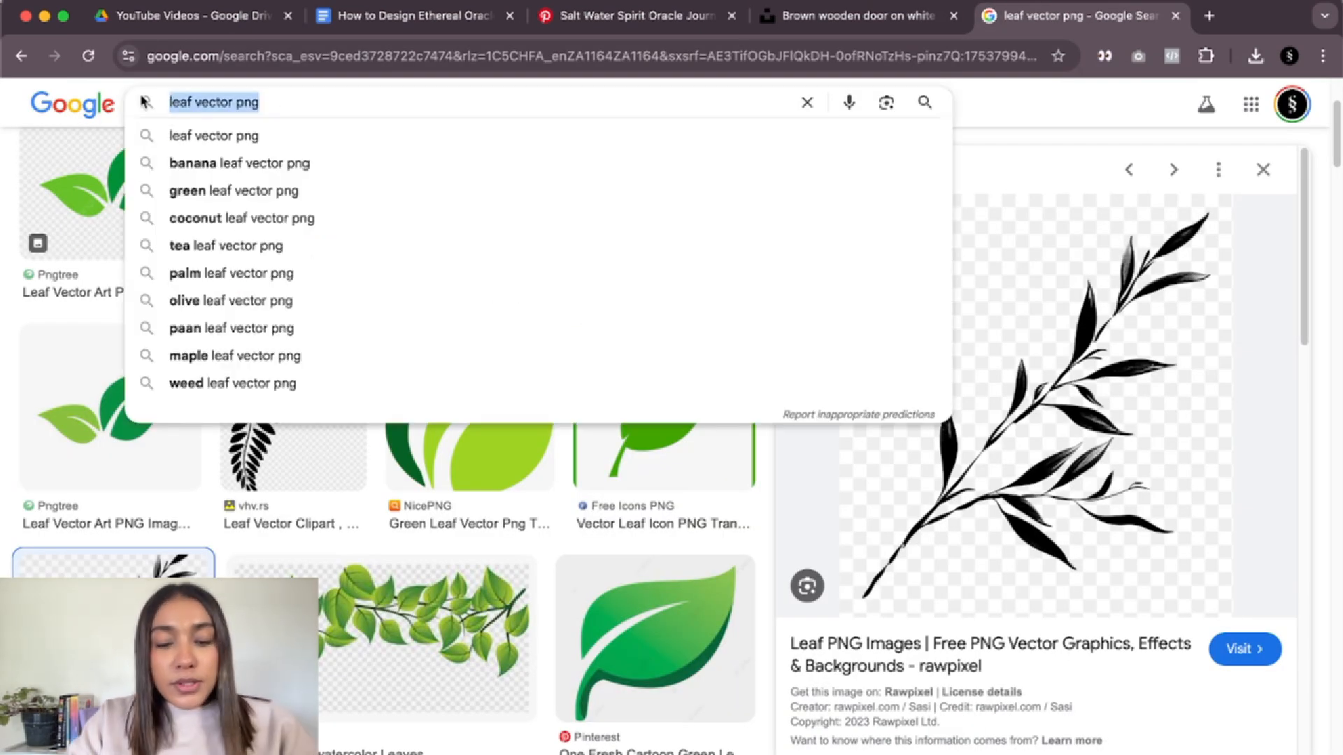
text(vector patterns)
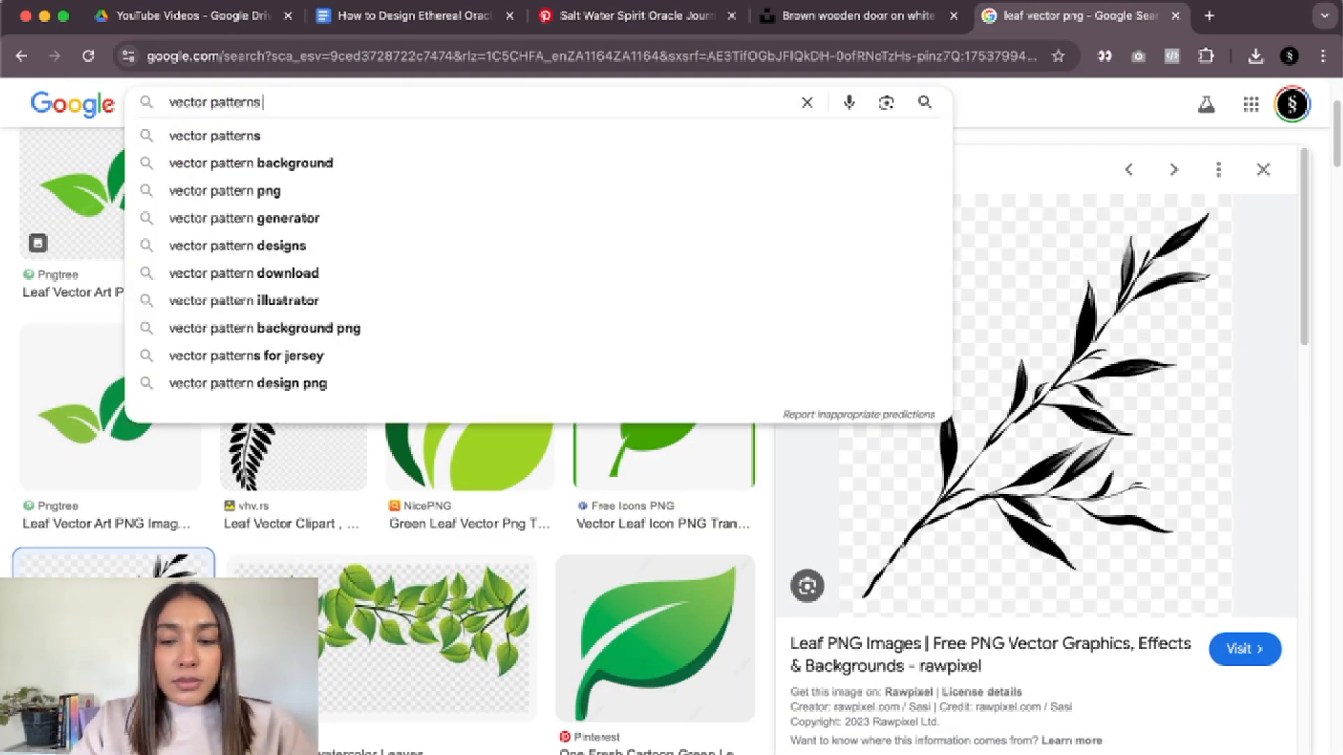
text( png)
key(Return)
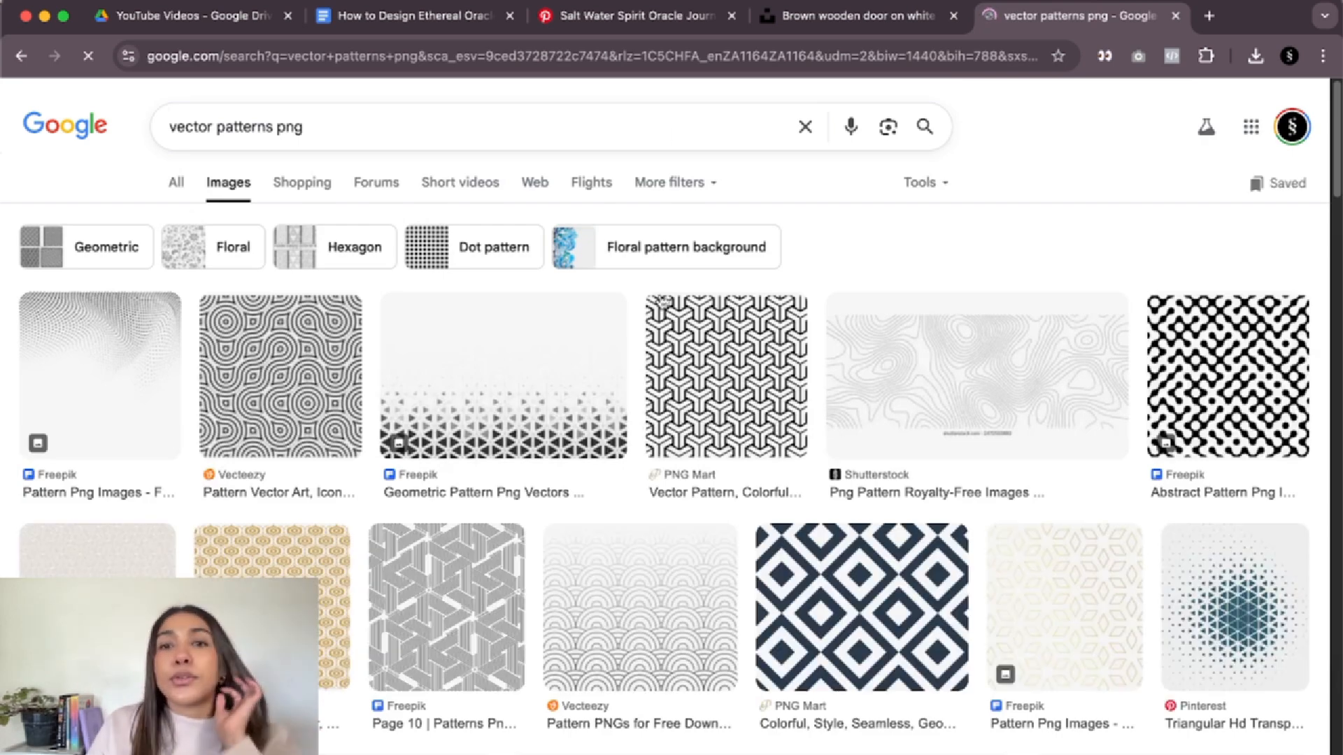
- Open the gold square-spiral geometric seamless pattern from the image results and copy the image
scroll(580, 489, down, 10)
click(600, 432)
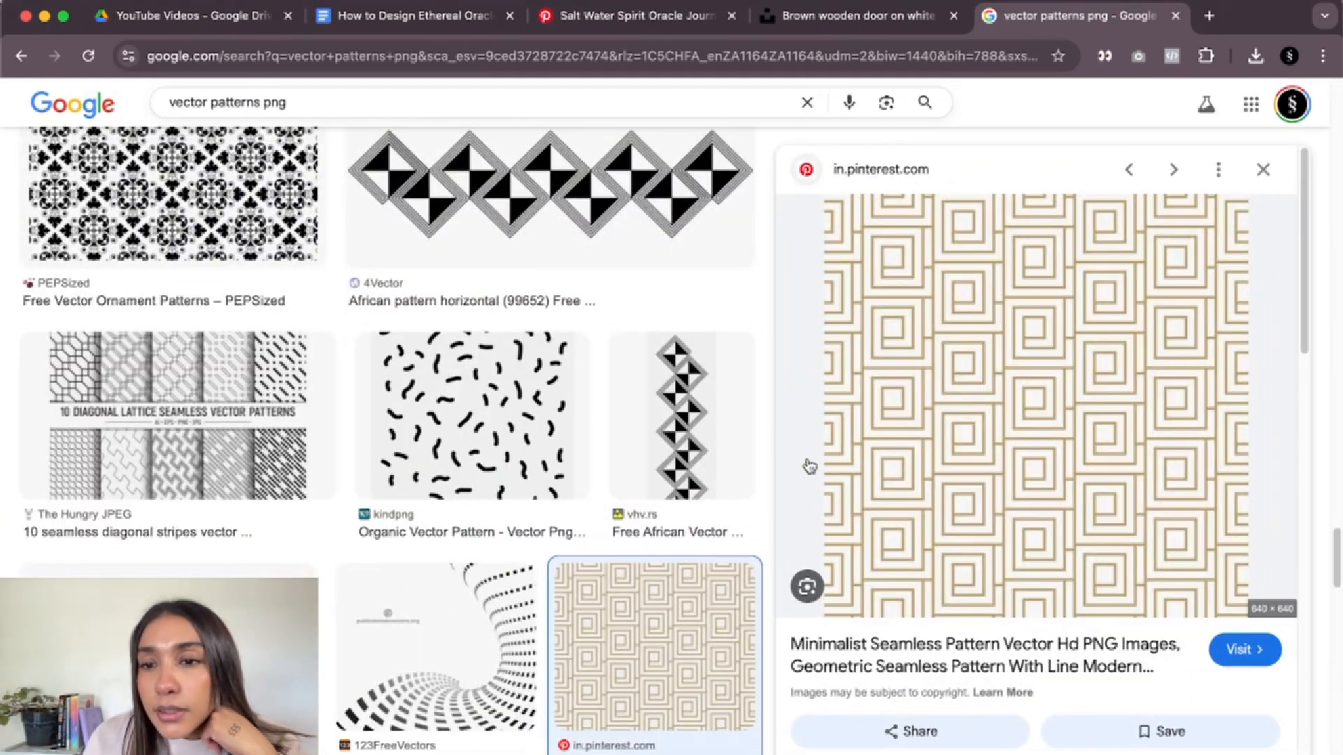
right_click(946, 302)
click(993, 509)
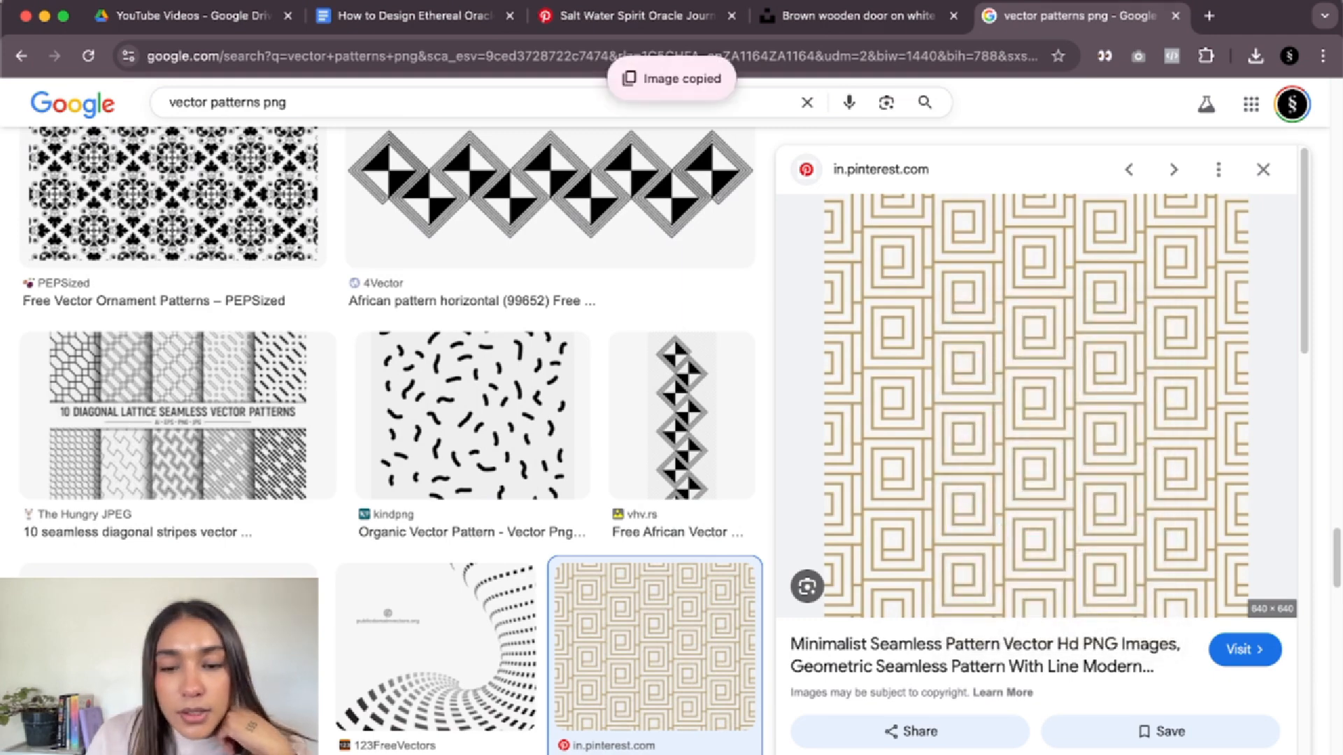
- Switch to Photoshop, paste the pattern beside the arch in the card's upper right corner and set its blend mode to Divide
click(644, 743)
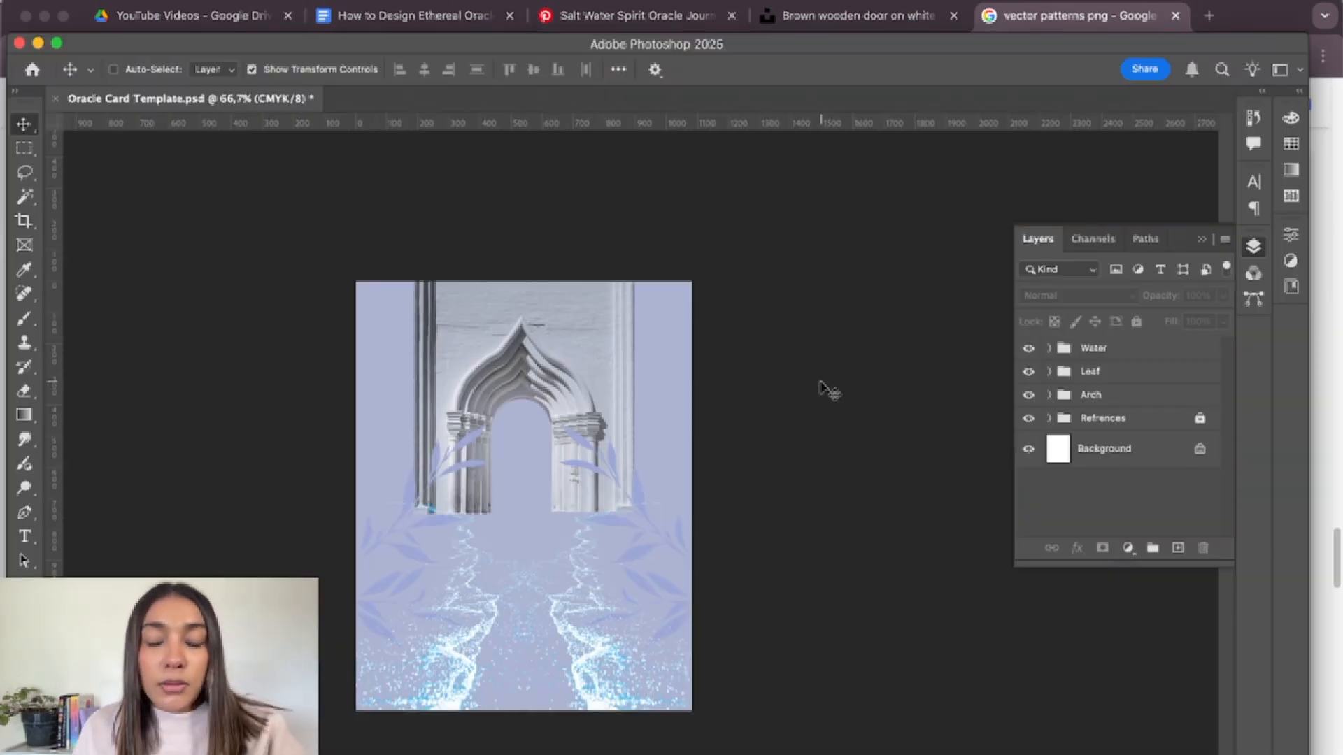
key(super+v)
key(super+1)
drag(523, 471, 837, 299)
click(1084, 299)
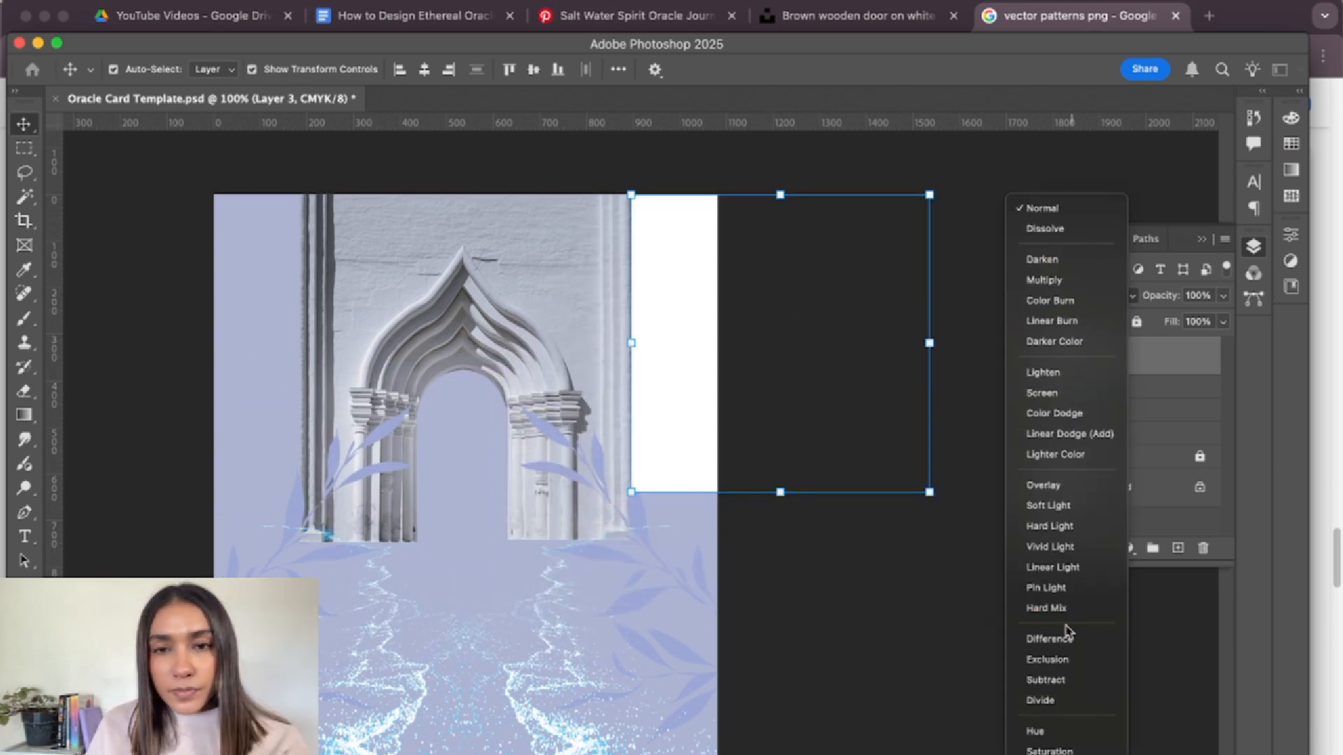
click(1058, 701)
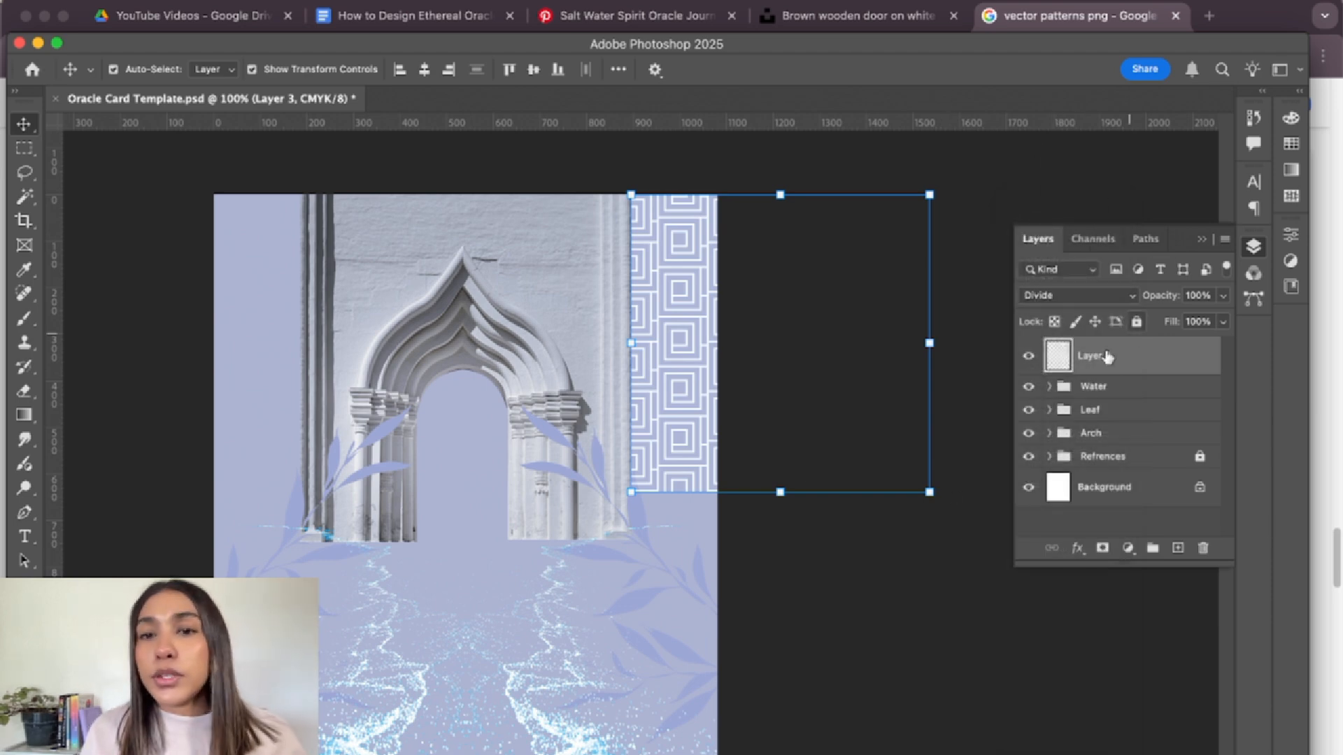
- Enlarge the pattern slightly until it reaches down near the arch's base, and lower its layer opacity to 34%
drag(929, 491, 972, 536)
click(952, 70)
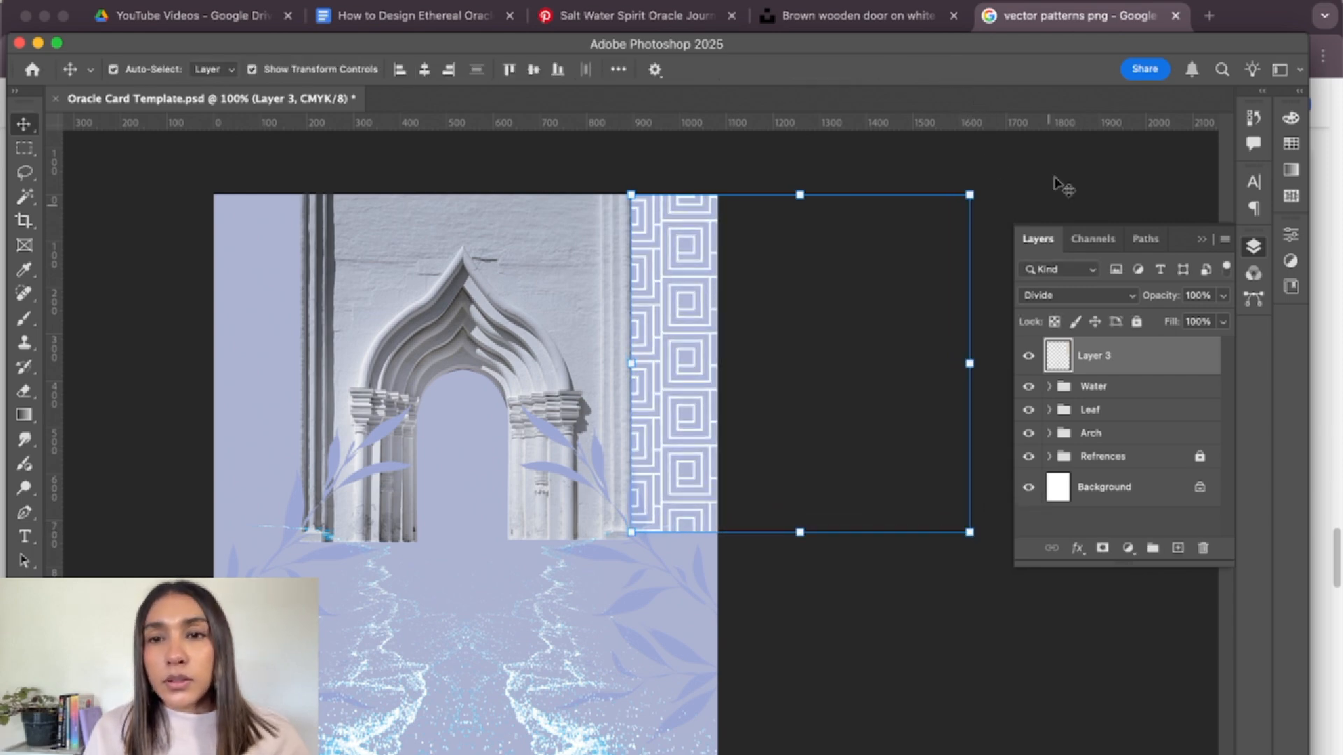
click(1223, 297)
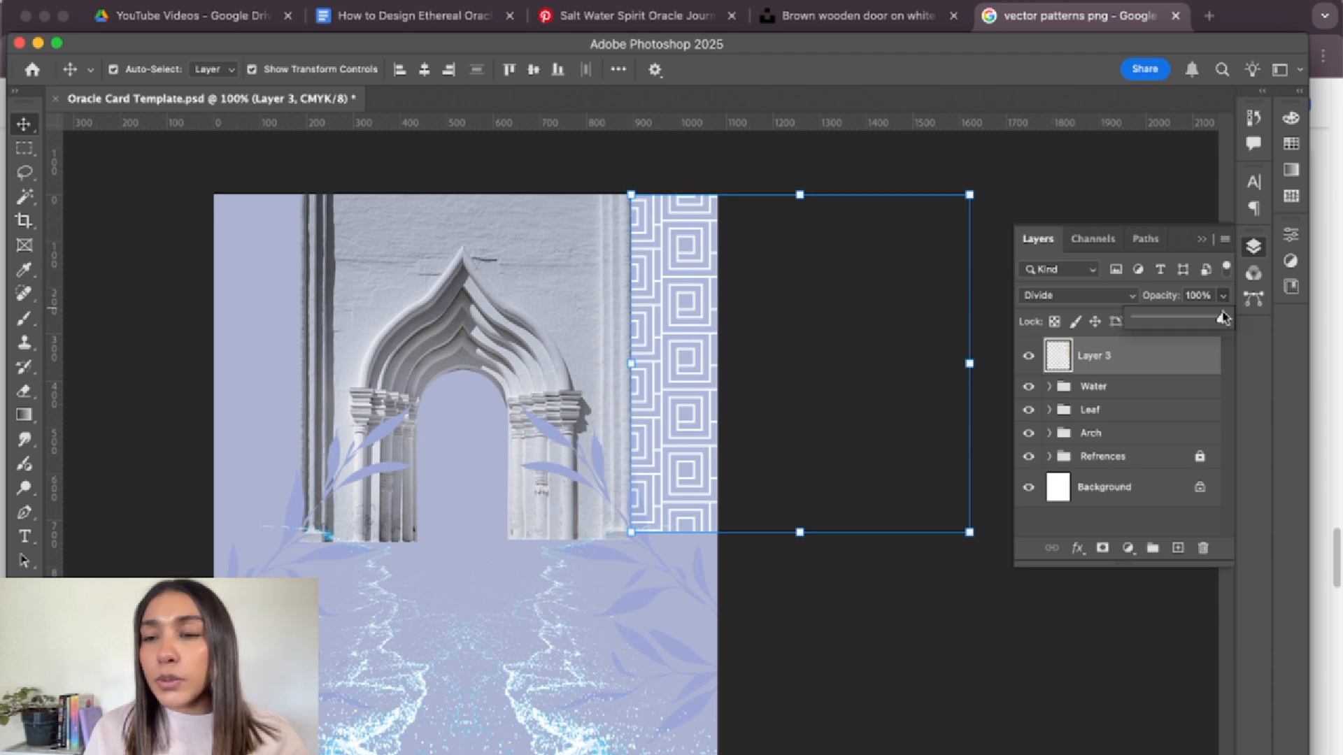
drag(1209, 323, 1164, 322)
click(1022, 163)
- Trim the pattern to the card by cutting its on-card part with a rectangular selection, deleting the leftover layer and pasting in place
key(m)
drag(551, 162, 725, 570)
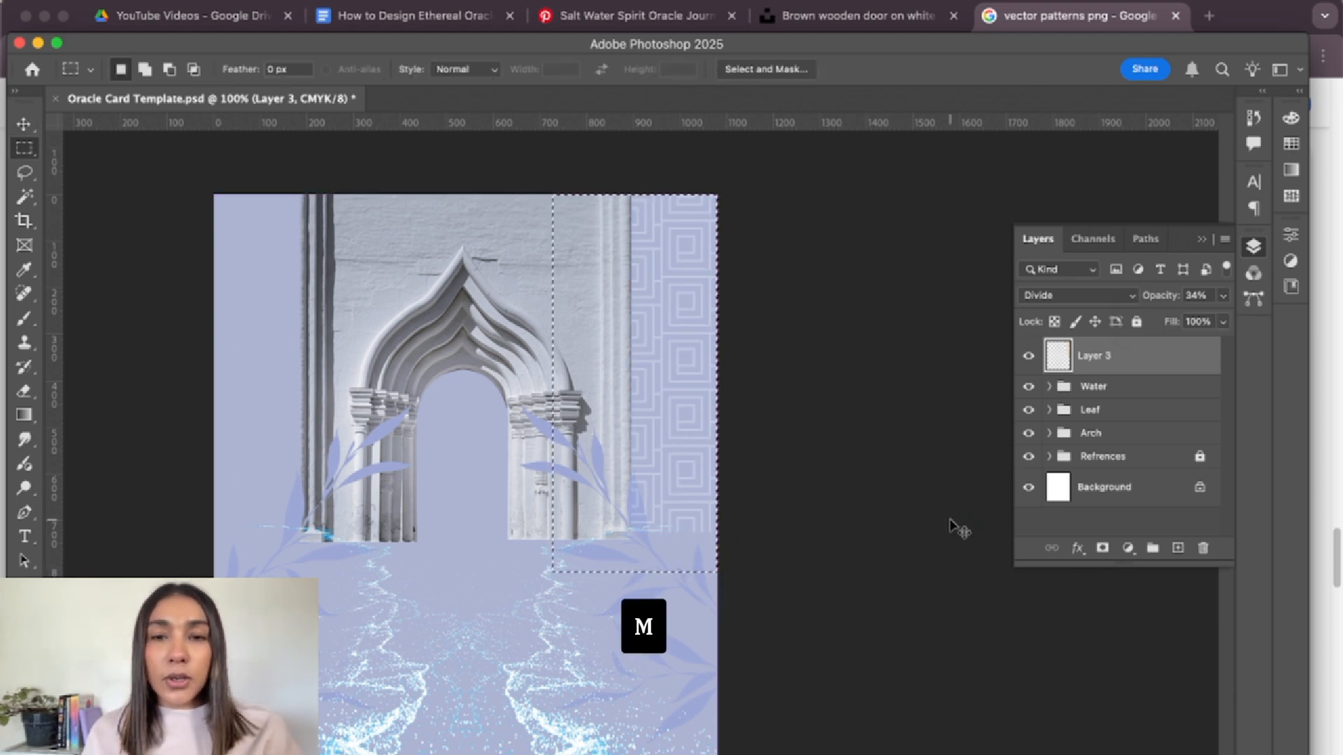
key(super+x)
key(v)
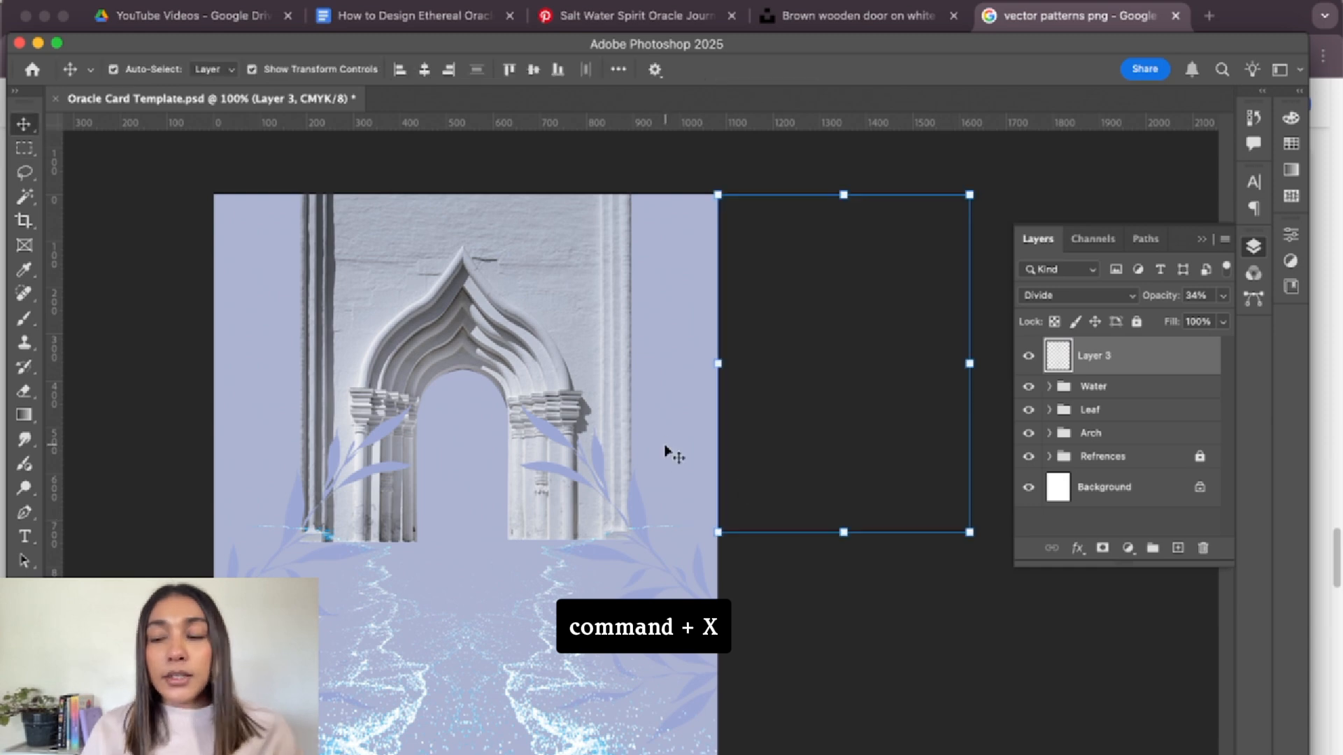
key(Delete)
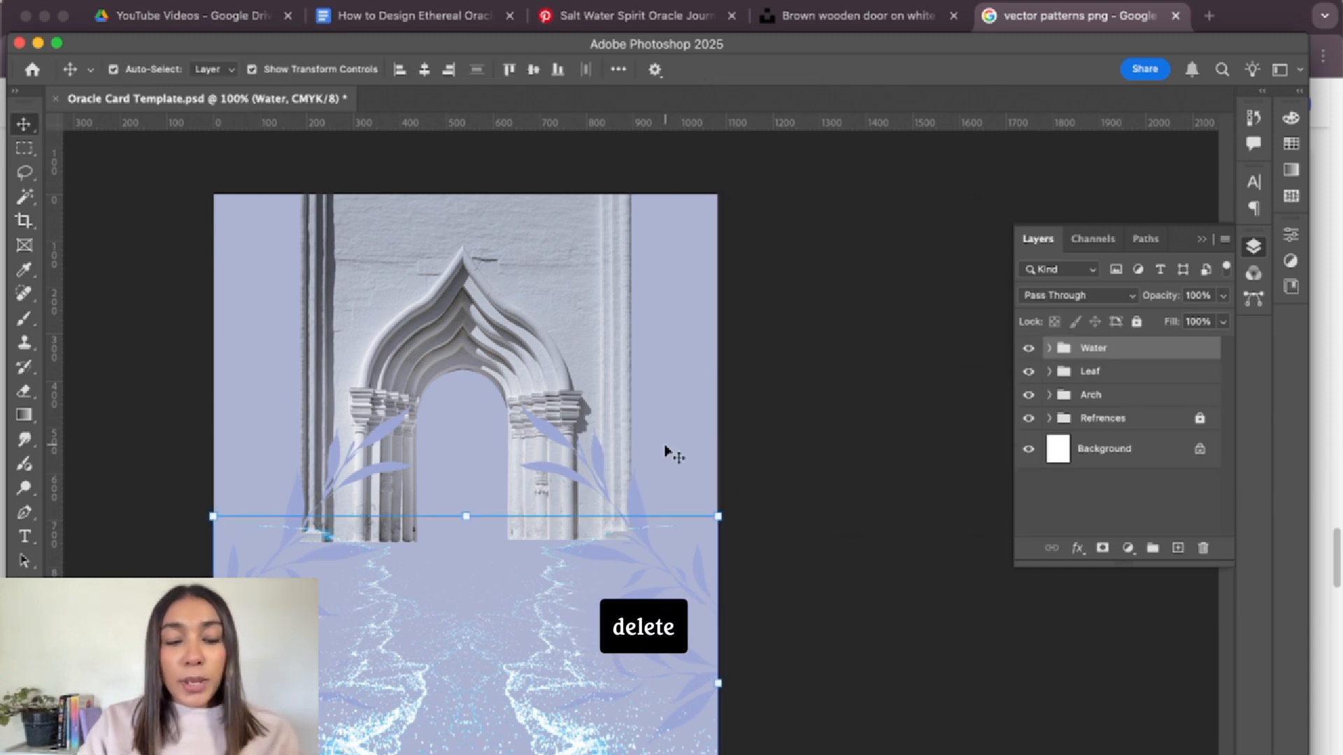
key(shift+super+v)
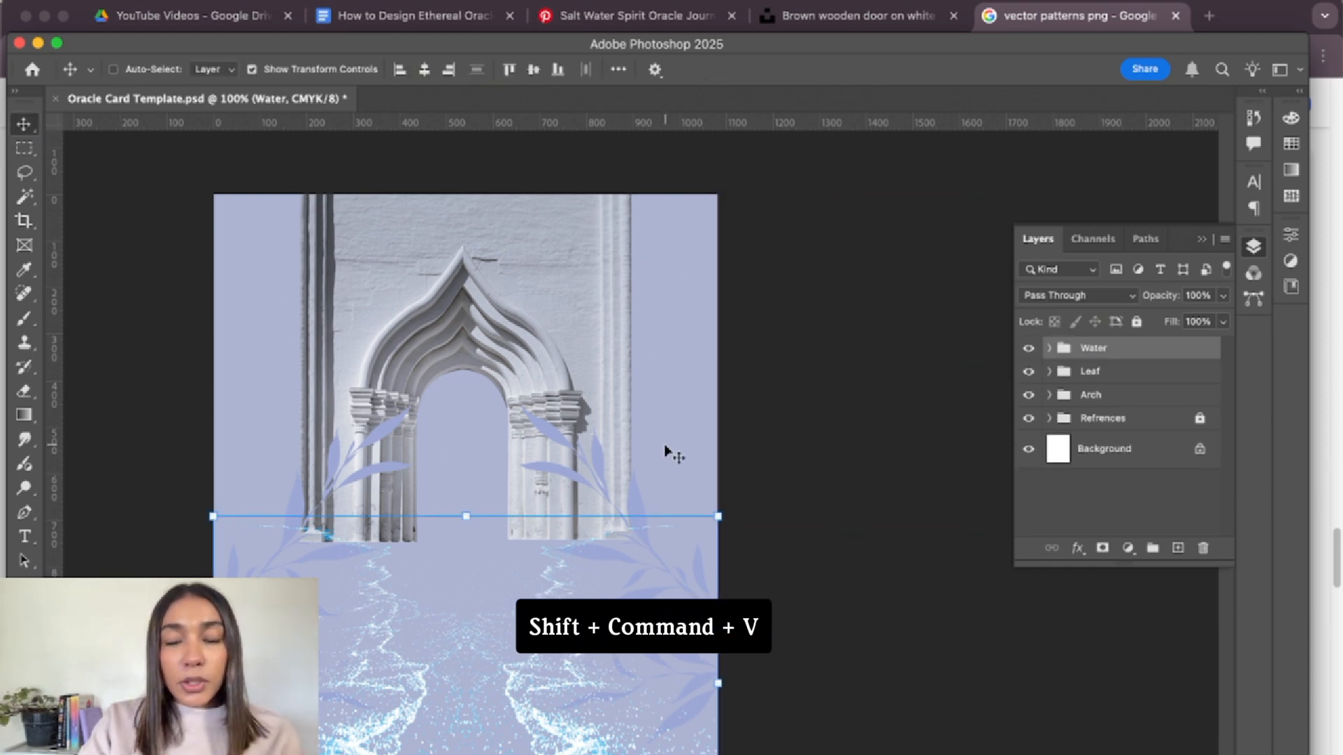
- Set the pasted pattern strip to Color Burn and put it in a new group named Pattern
drag(1115, 389, 1102, 352)
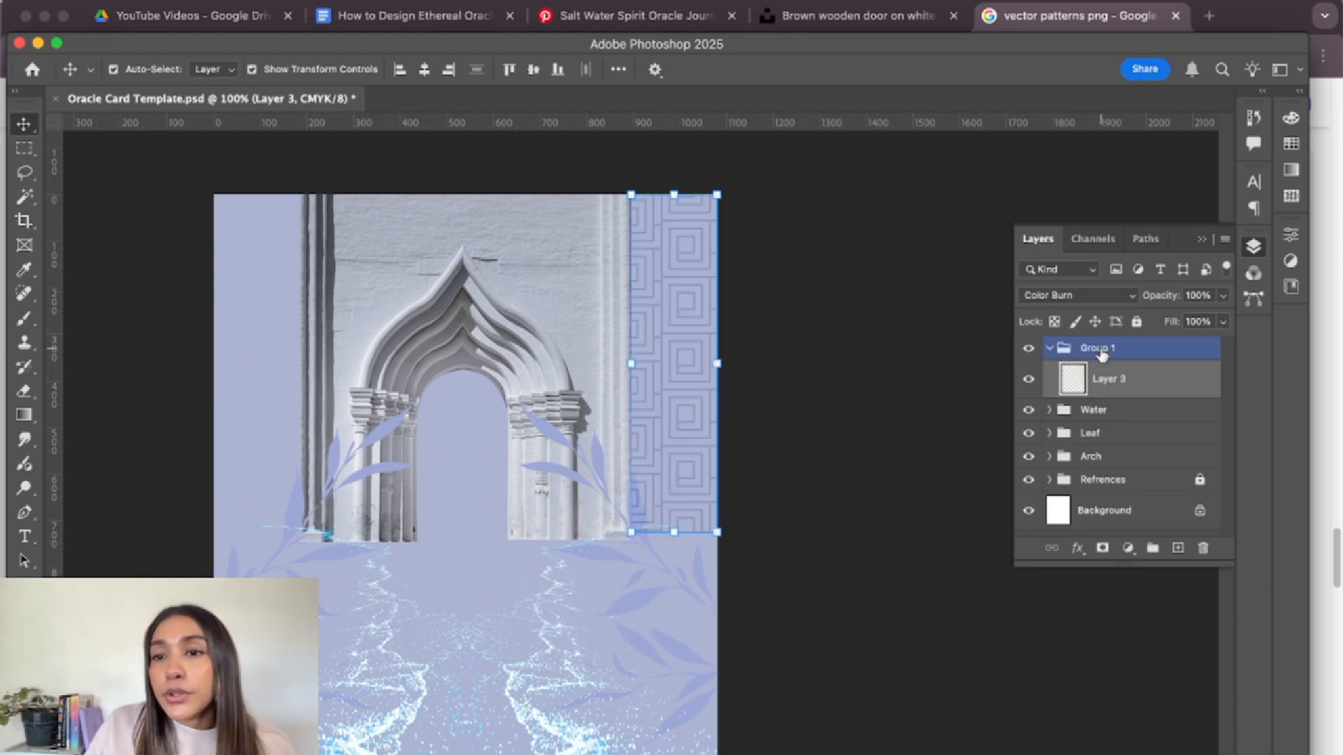
double_click(1096, 348)
text(Pattern)
key(Return)
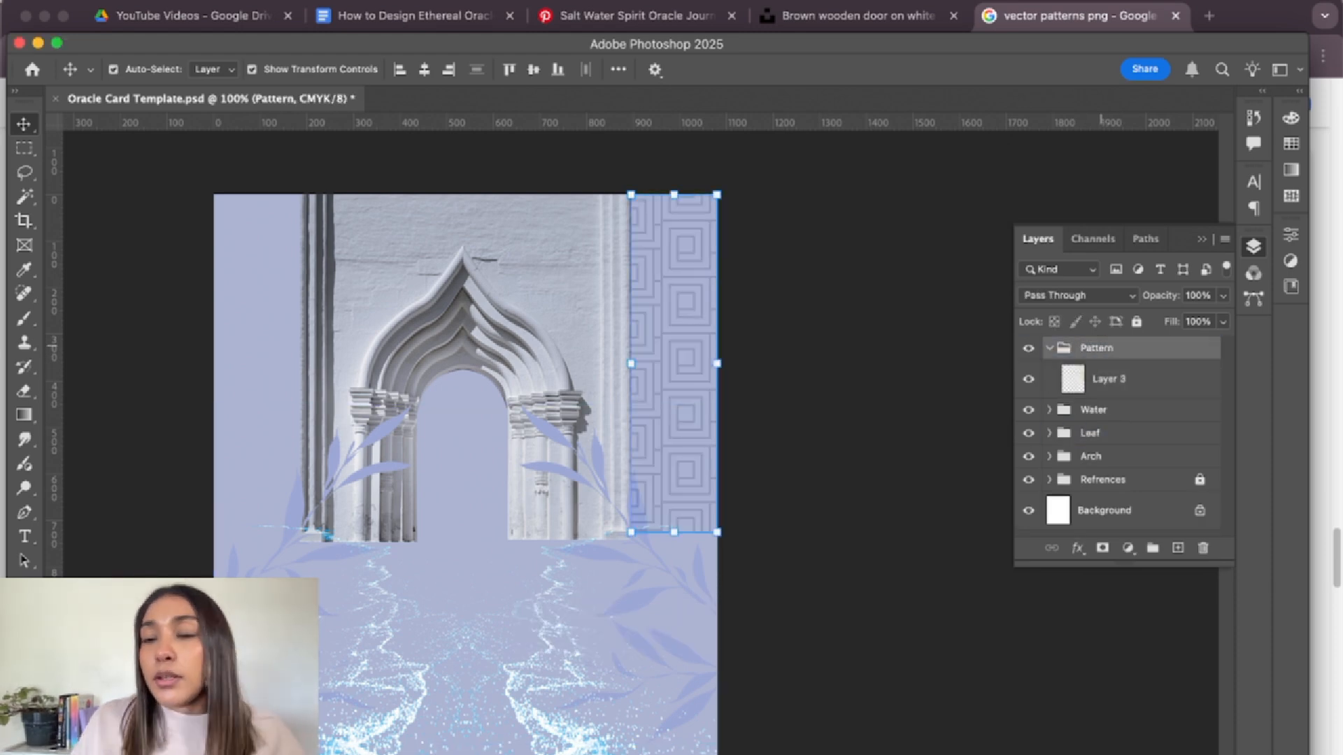
- Move the Pattern group below the Arch group and lower the pattern layer's opacity to 33%
click(1049, 348)
drag(1111, 354, 1112, 429)
click(825, 245)
click(672, 229)
click(1222, 297)
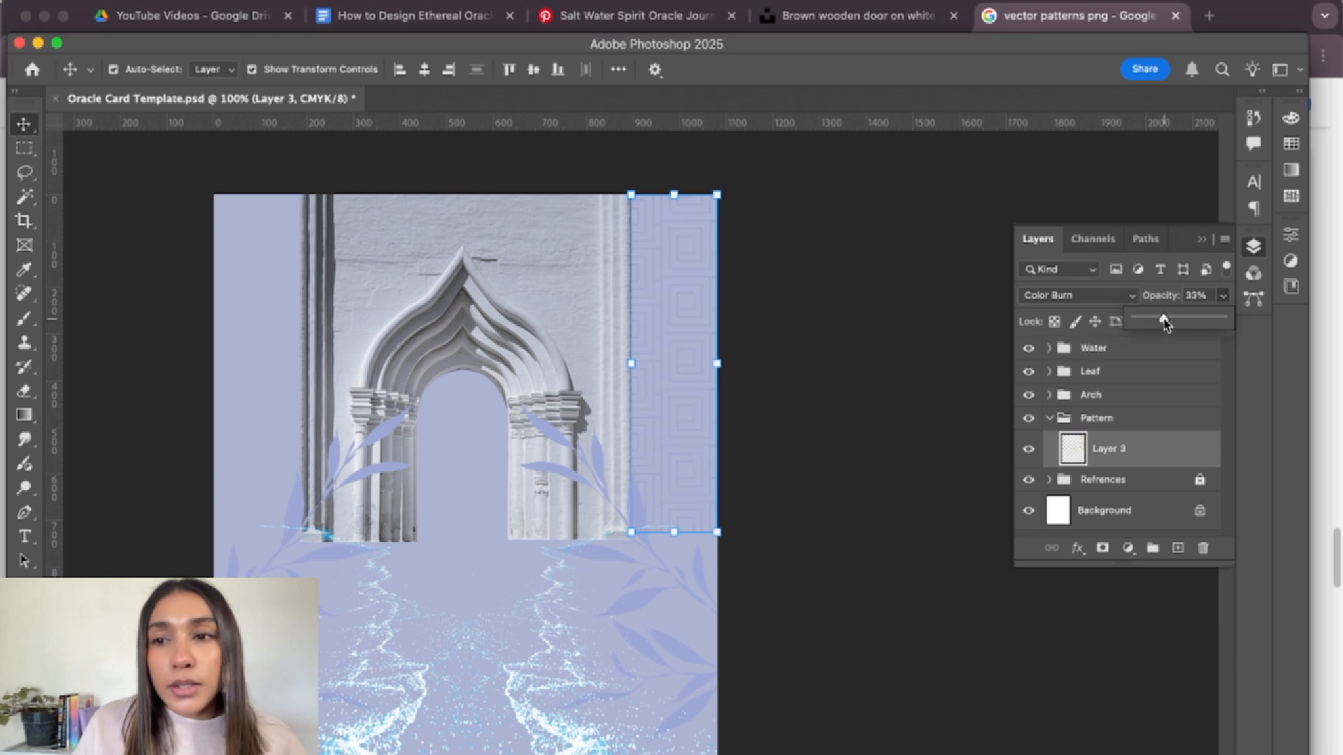
click(730, 299)
- Duplicate the pattern strip, flip the copy horizontally and place it along the card's left edge to mirror the original
click(695, 252)
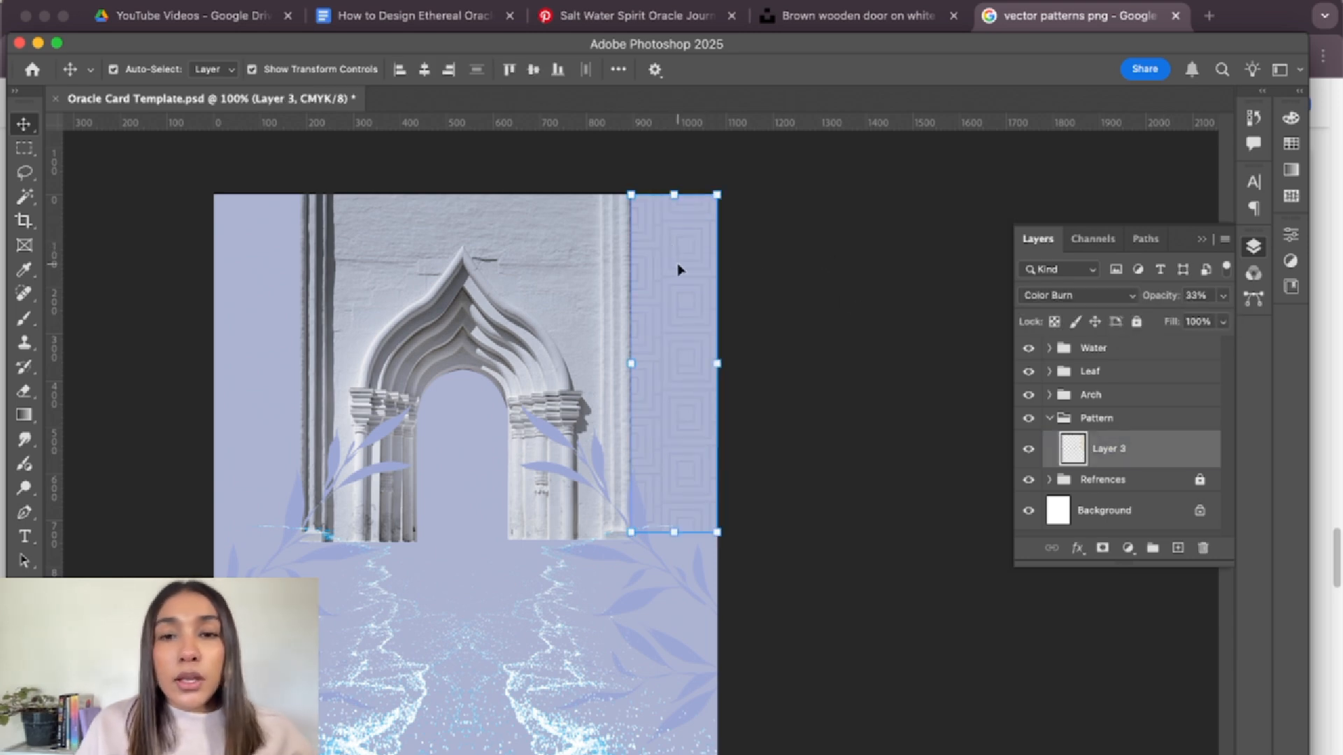
drag(678, 282, 592, 277)
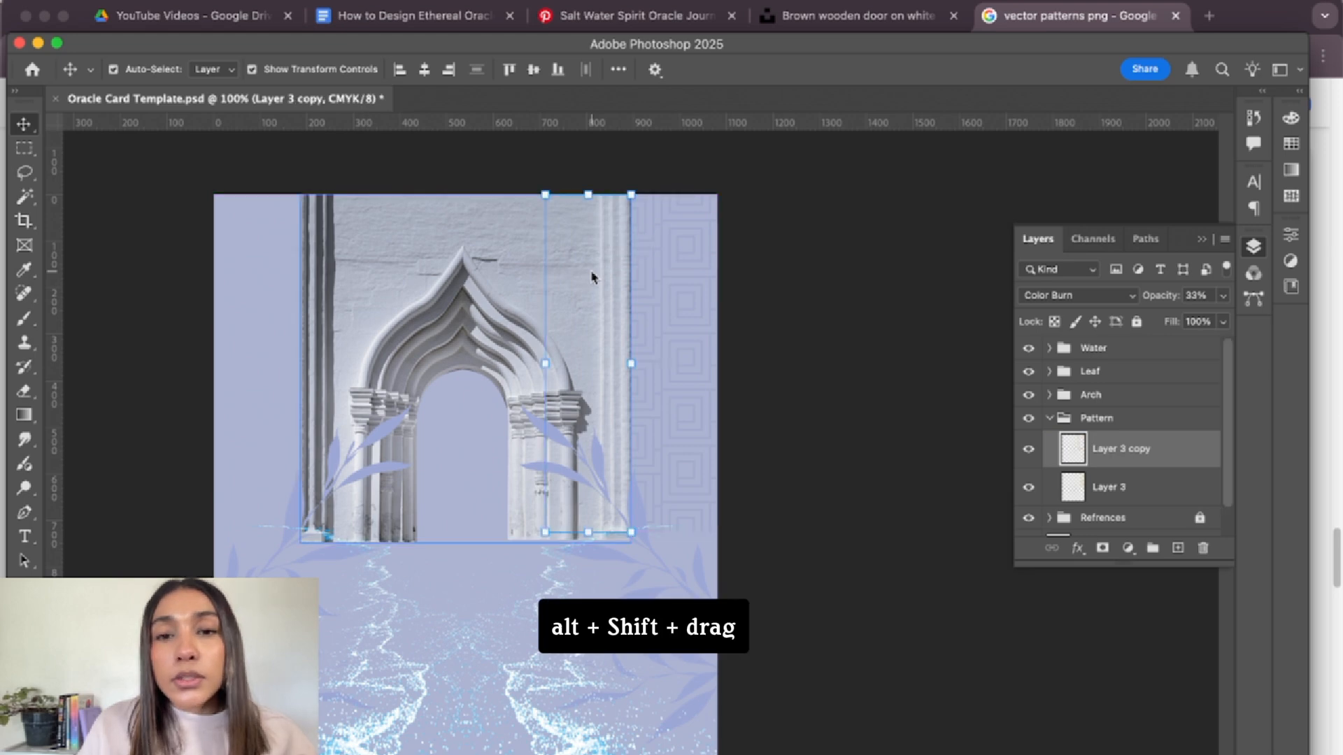
click(546, 363)
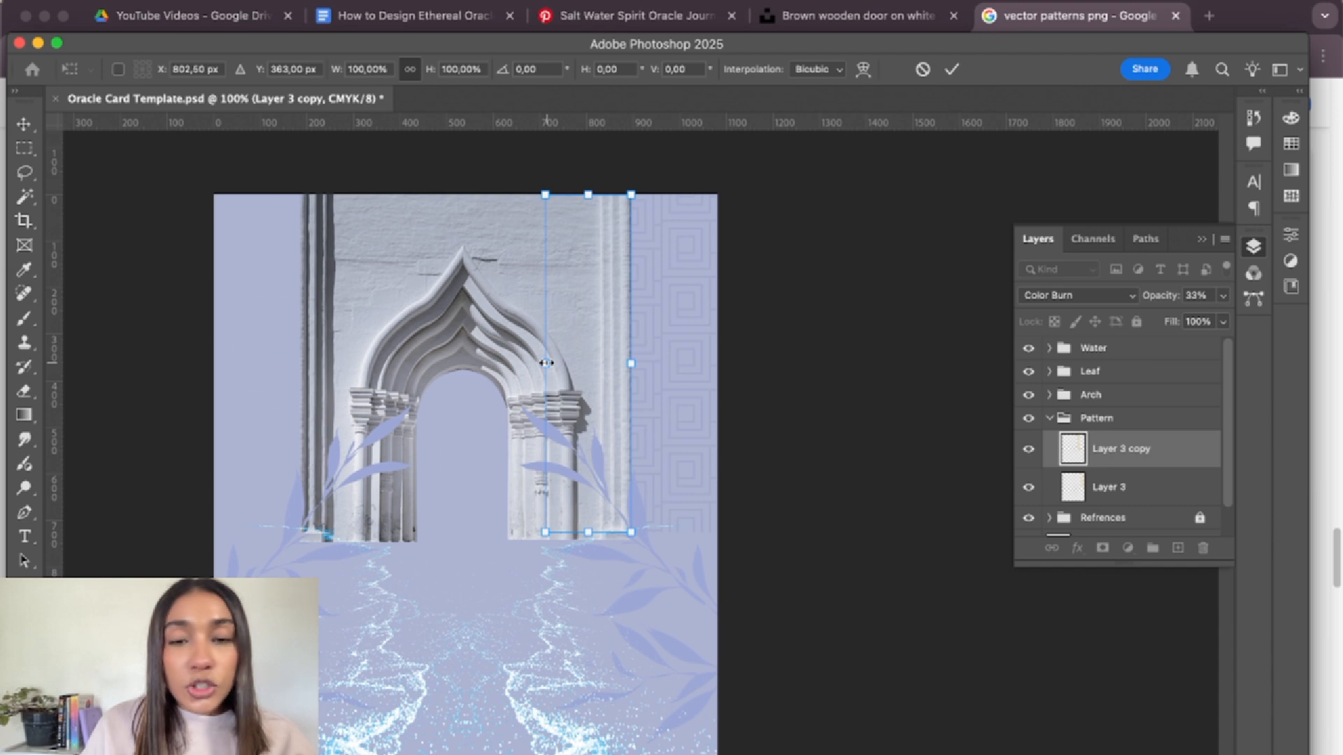
drag(546, 362, 721, 353)
click(962, 70)
drag(674, 273, 254, 288)
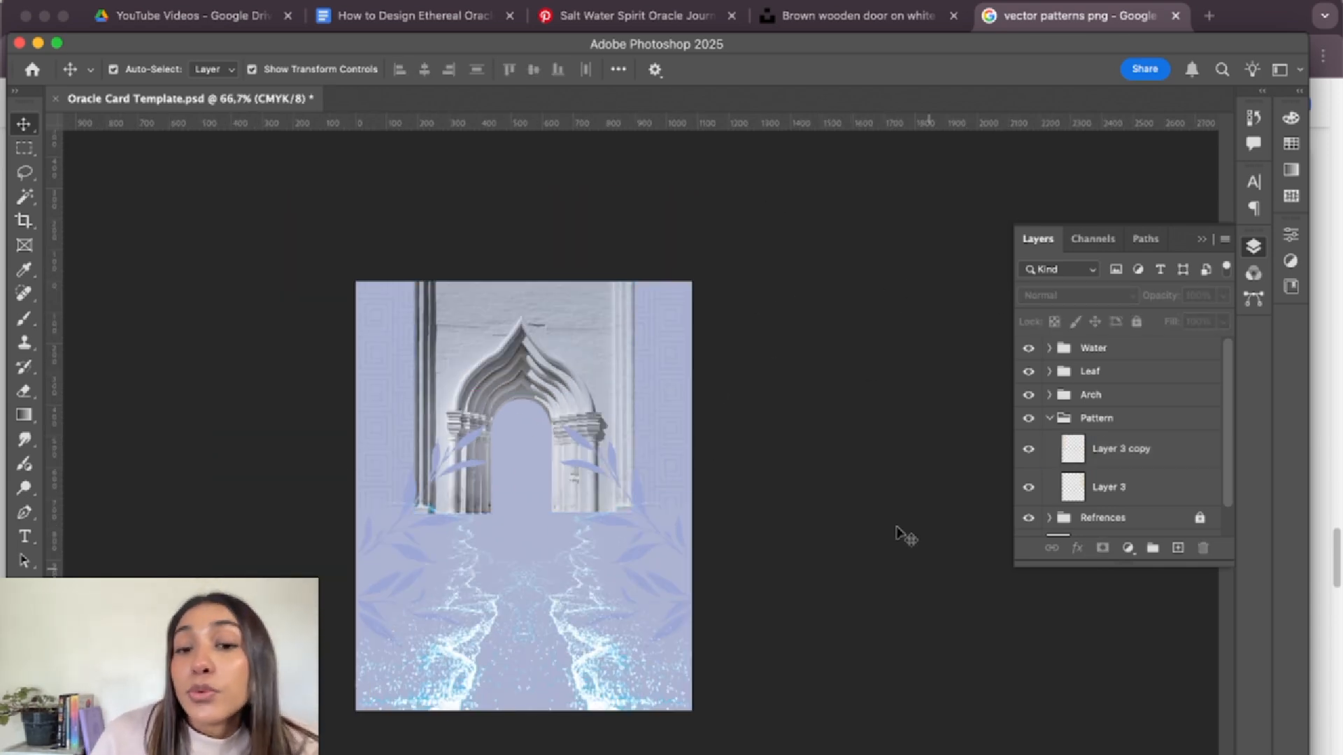
- Switch to Unsplash in the browser and search its photos for "white roses"
click(1323, 408)
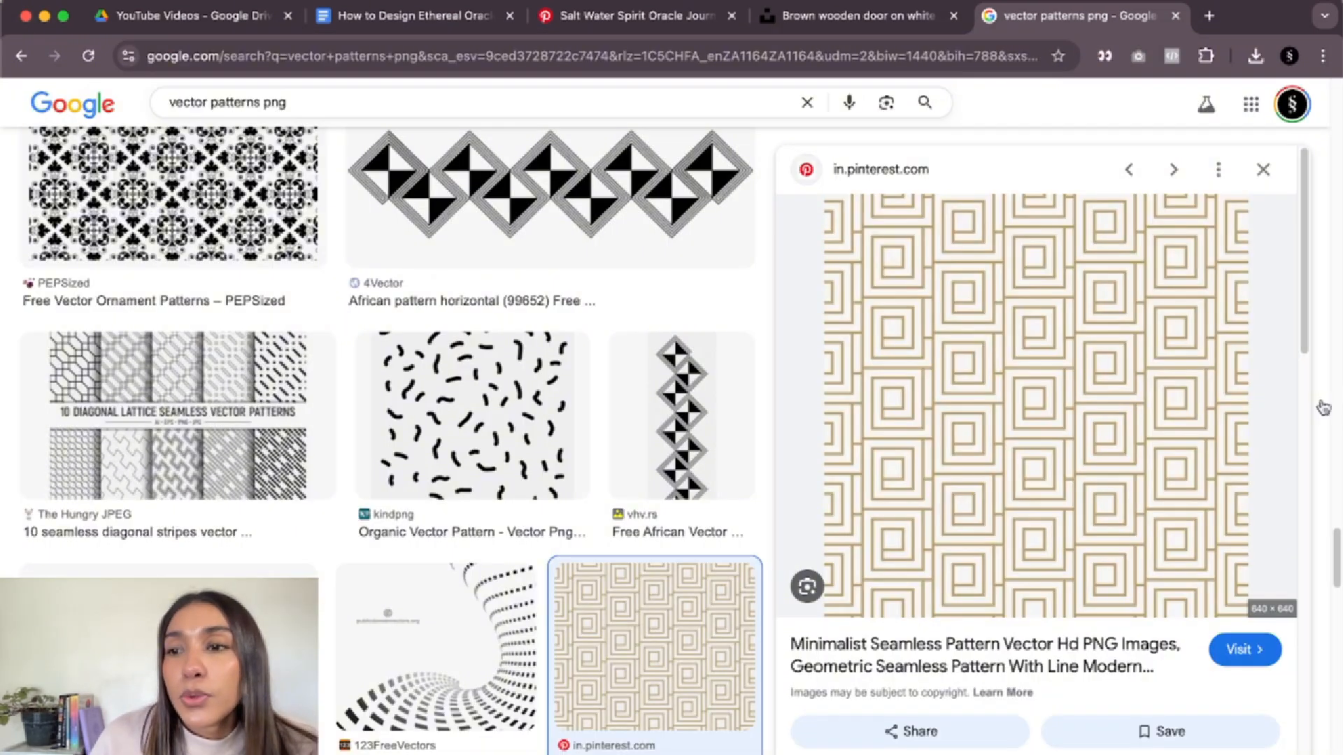
click(809, 15)
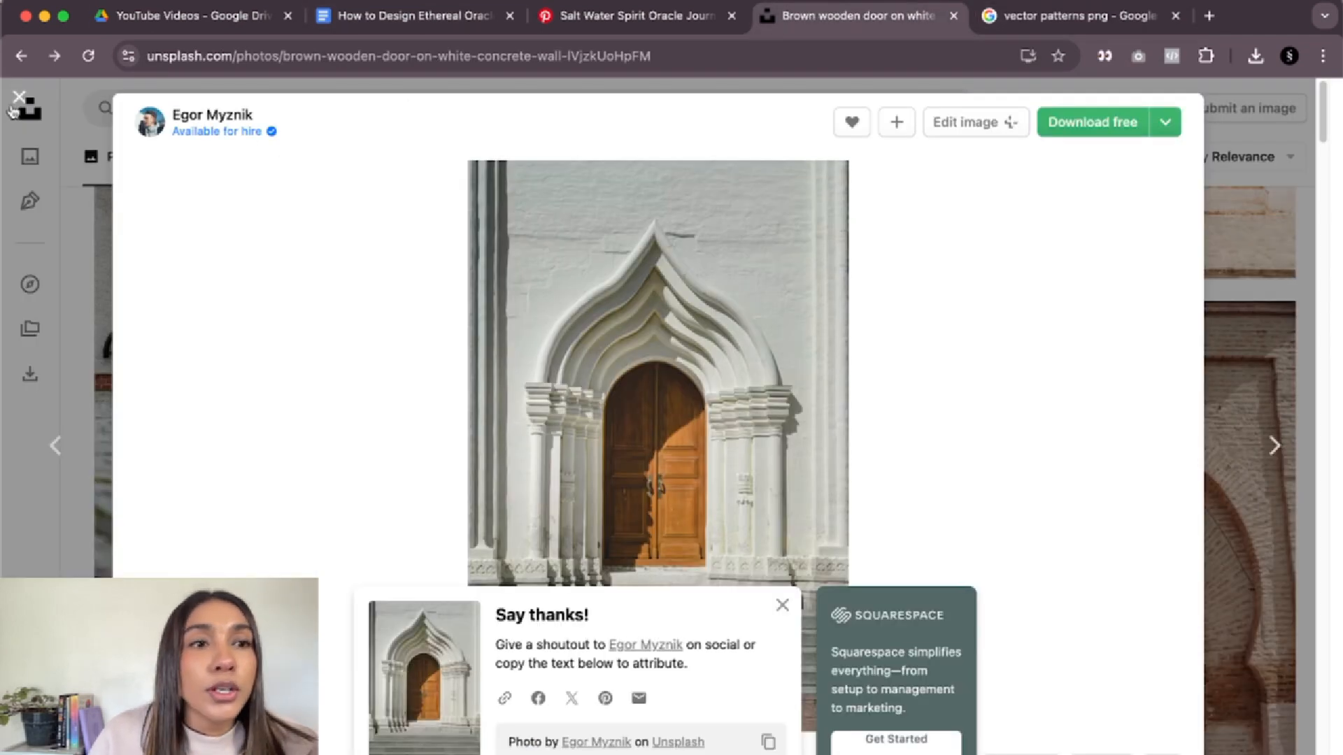
click(8, 114)
drag(236, 110, 85, 120)
text(white)
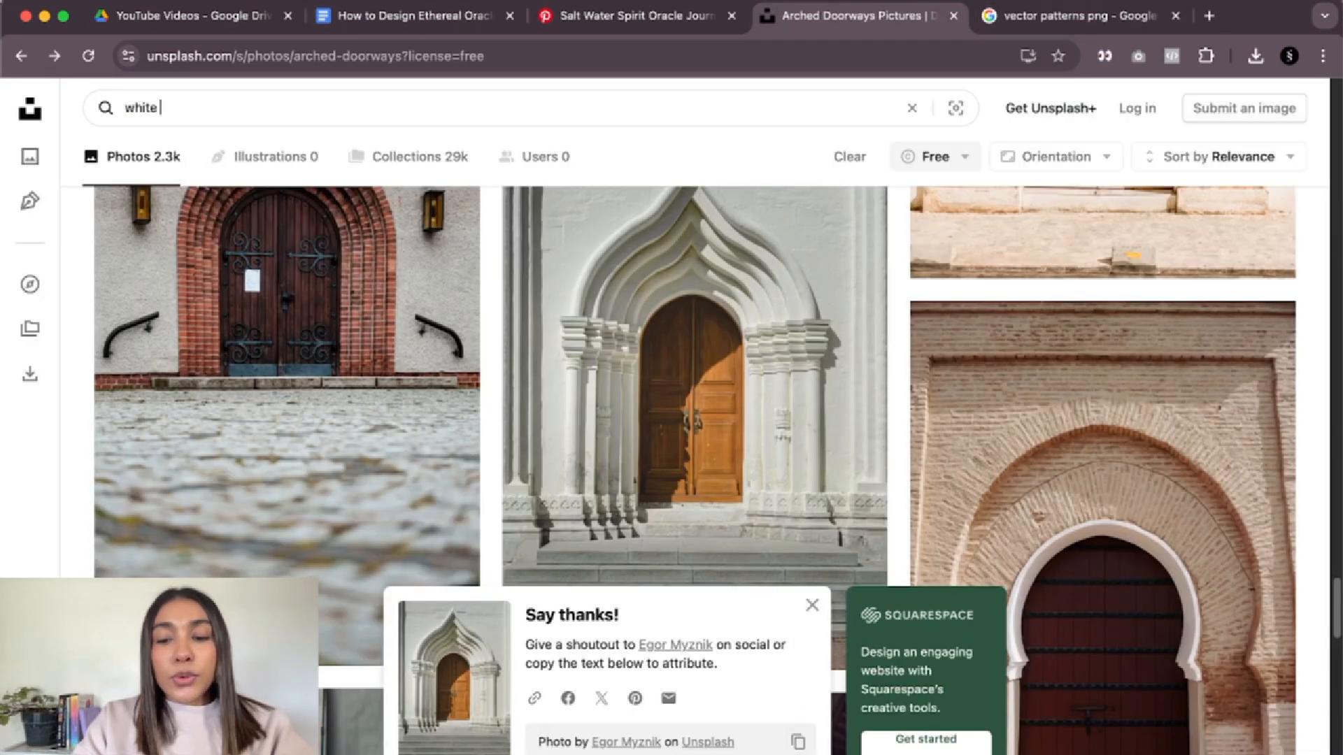
text( roses)
key(Return)
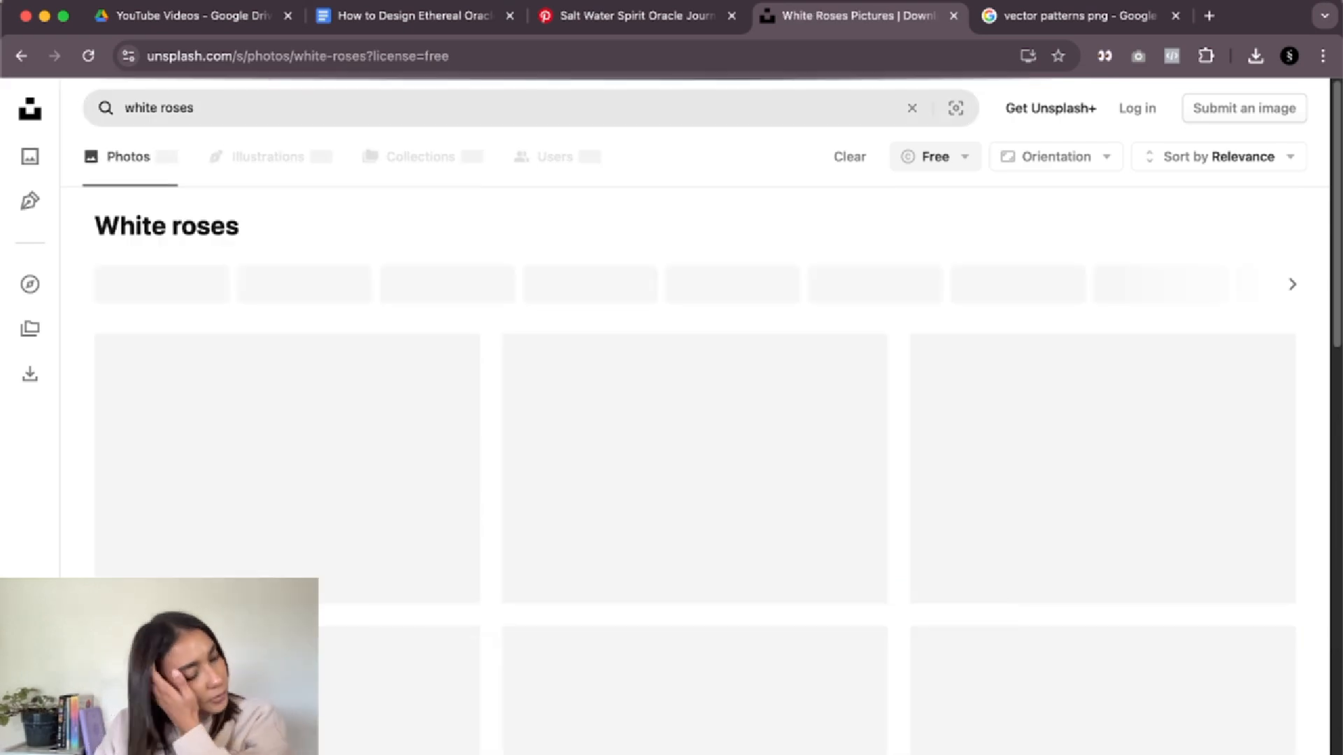
- Open the close-up photo of white roses on a dark background and download it to the Oracle Card folder
scroll(684, 658, down, 10)
scroll(684, 659, up, 7)
scroll(684, 650, down, 4)
scroll(684, 637, up, 8)
scroll(686, 622, down, 2)
click(345, 449)
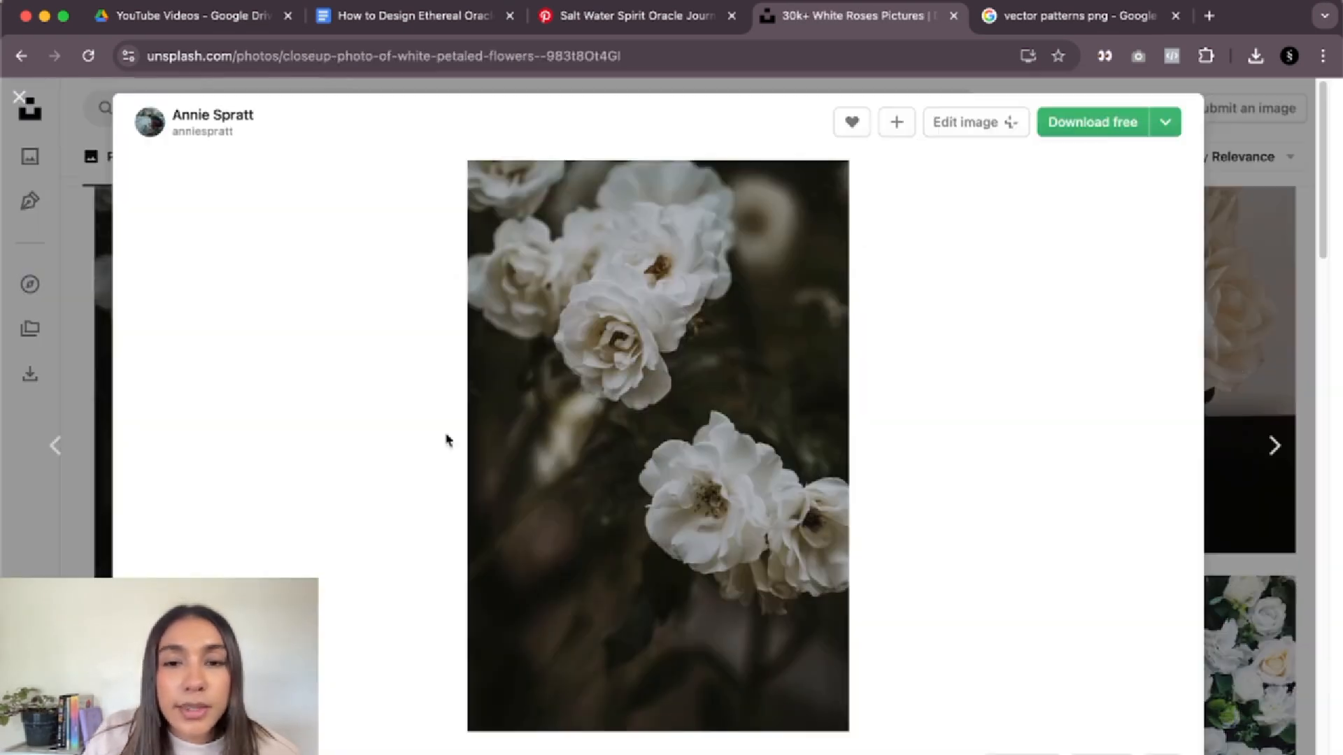
scroll(705, 675, down, 10)
scroll(587, 558, up, 10)
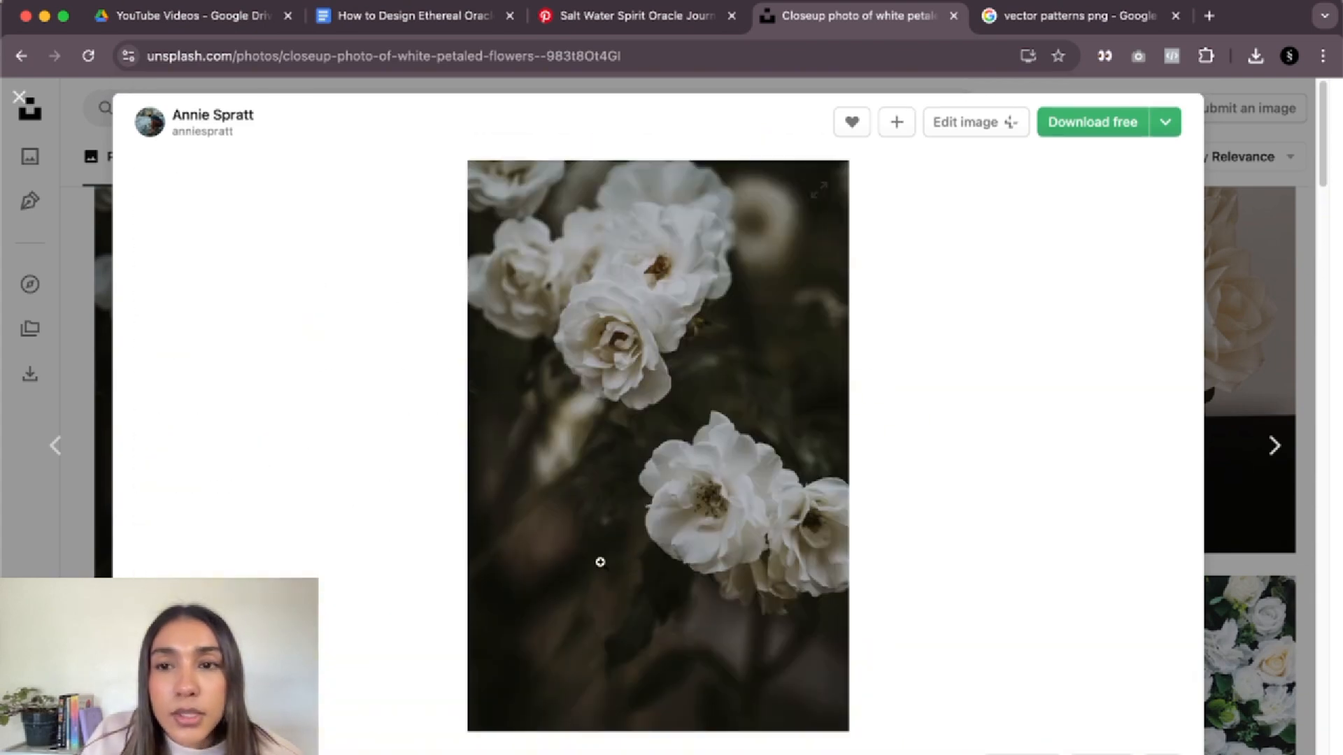
click(1058, 130)
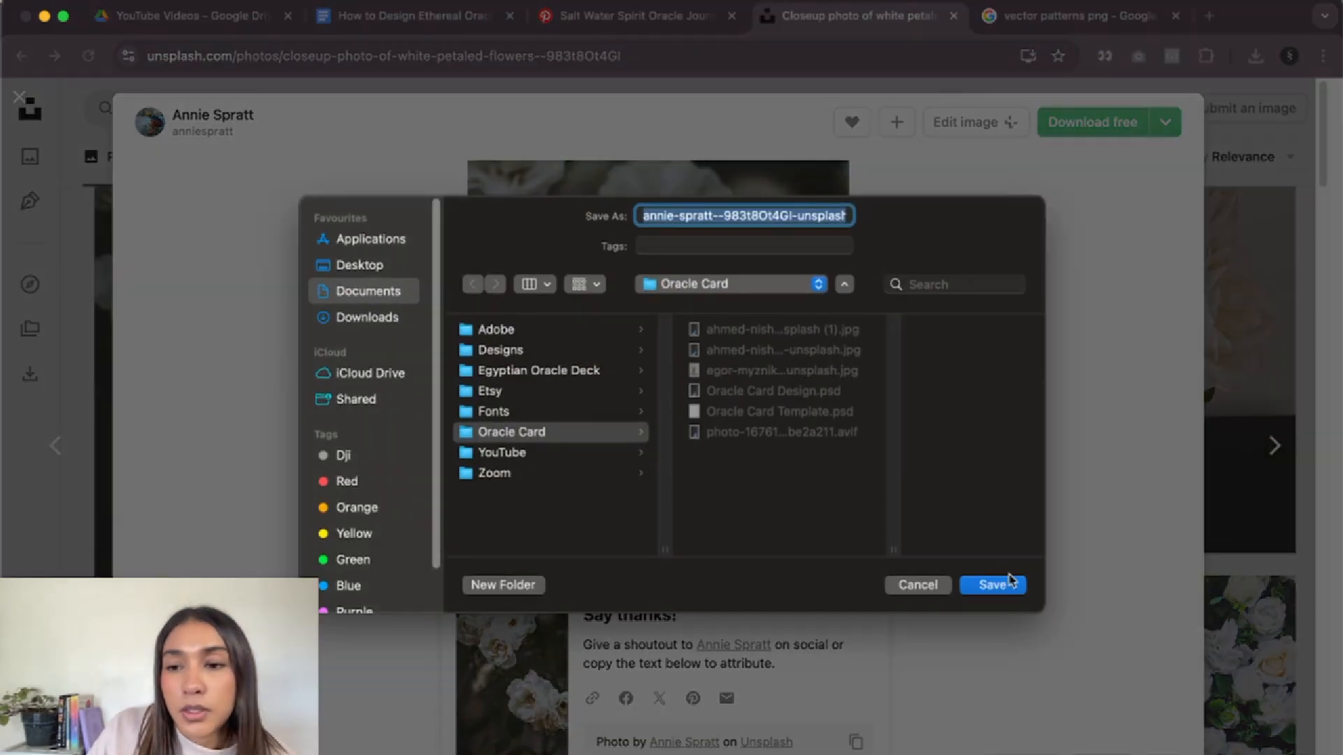
click(1007, 581)
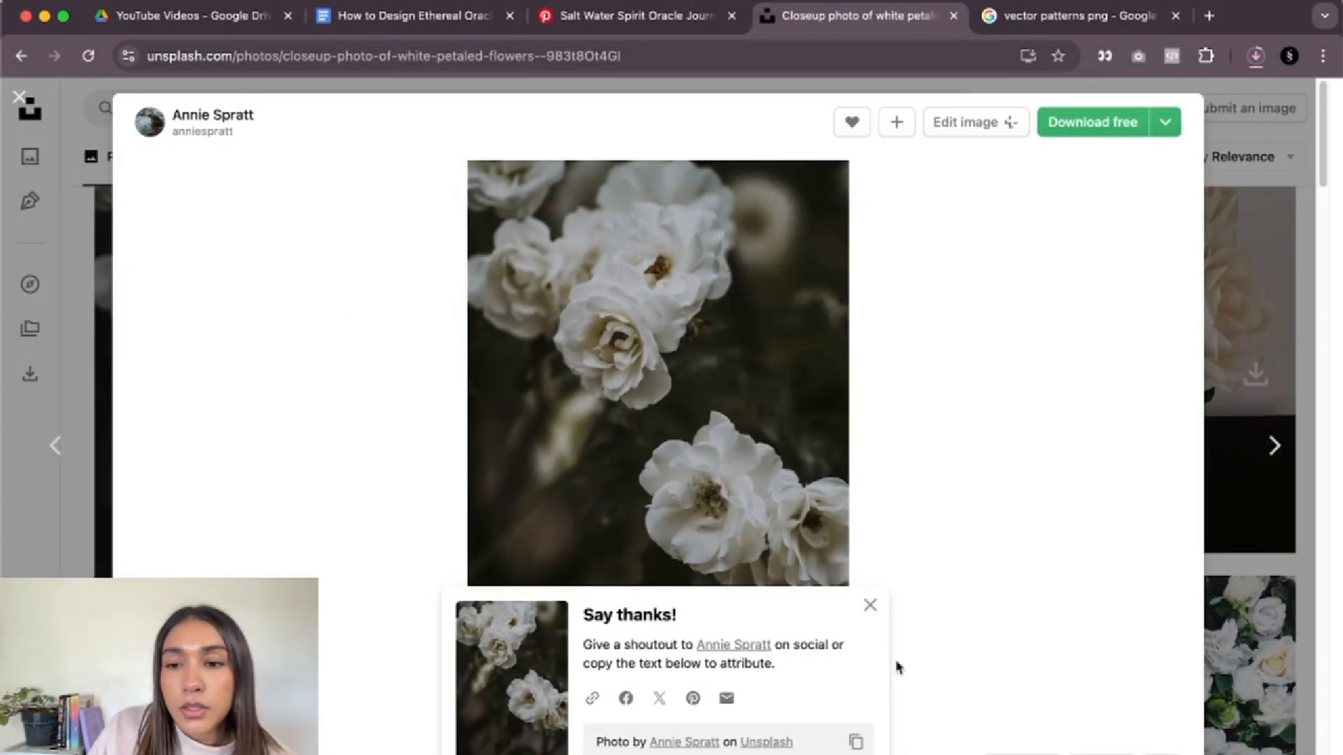
- Switch to Photoshop and place the downloaded white rose photo as an embedded layer in the card
click(539, 747)
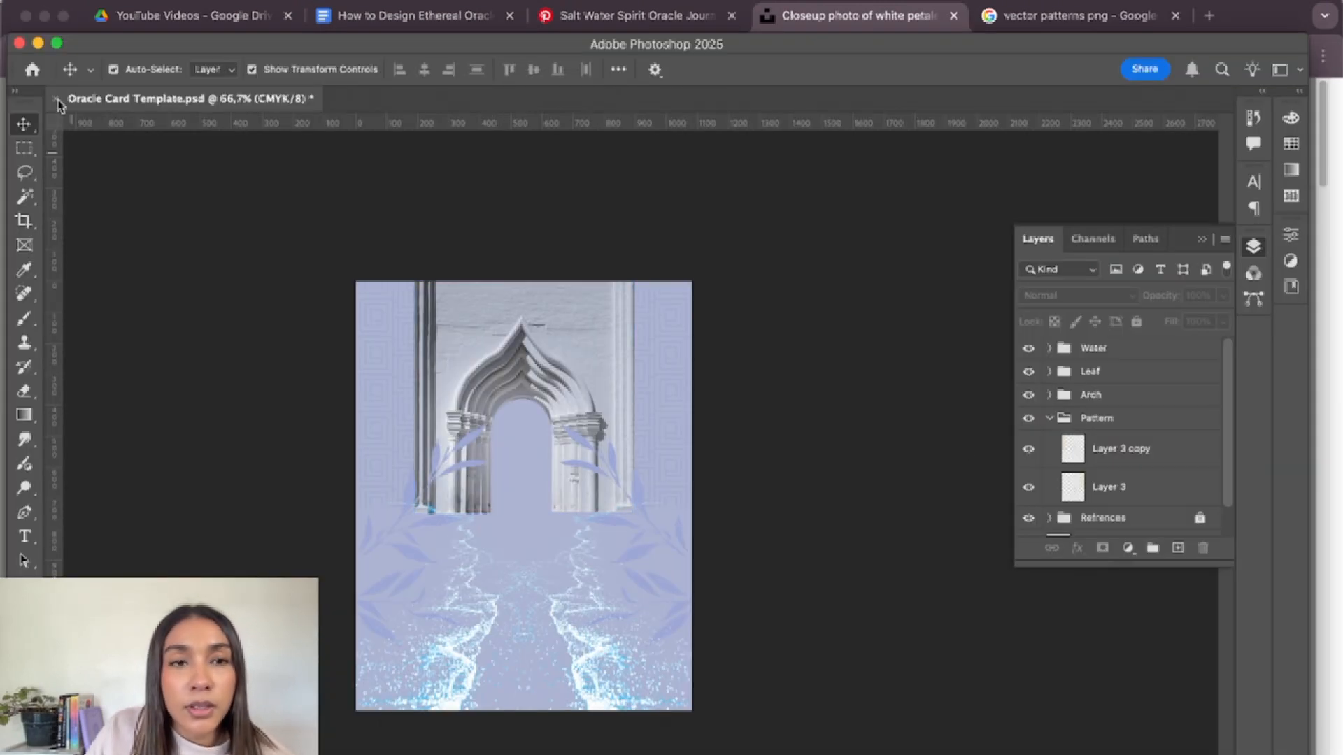
click(188, 2)
click(301, 338)
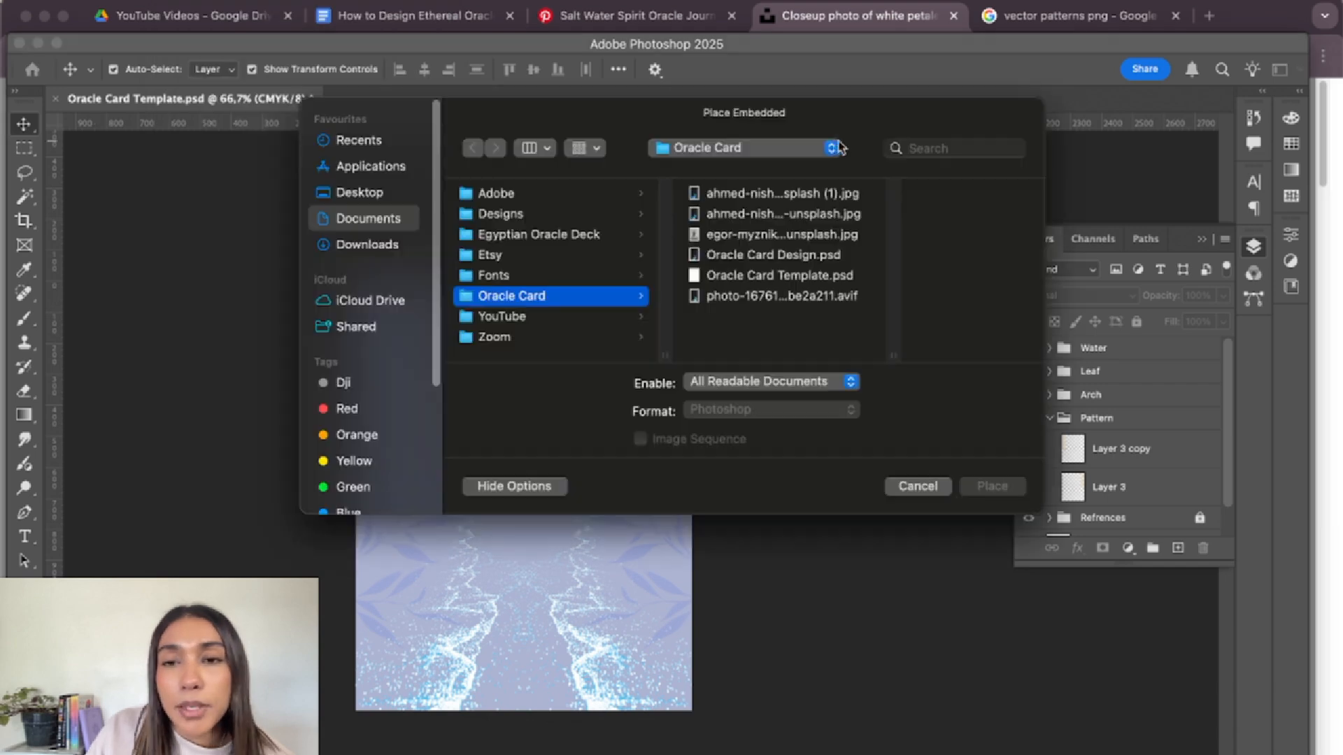
click(769, 234)
click(992, 486)
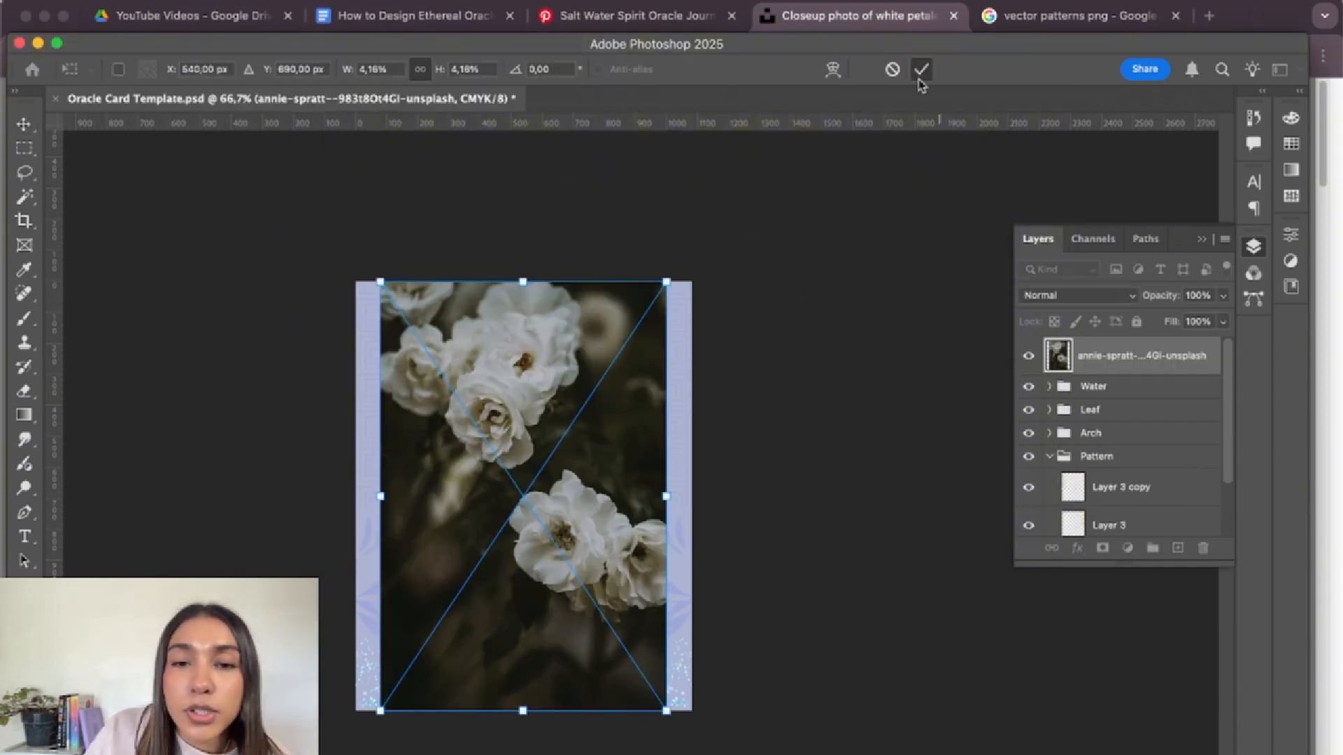
click(922, 70)
- Create a group named Rose at the top of the layer stack and move the rose photo into it
click(1152, 547)
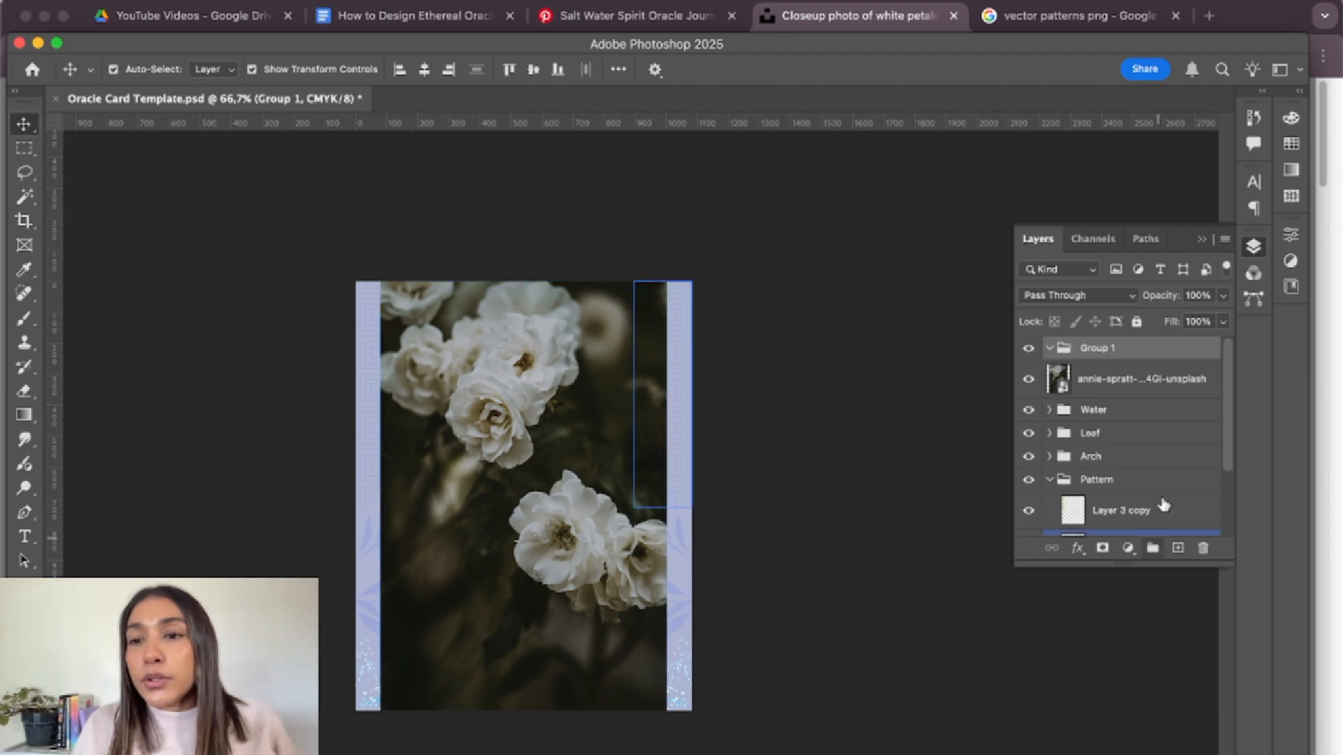
click(1102, 381)
double_click(1098, 347)
text(Rose)
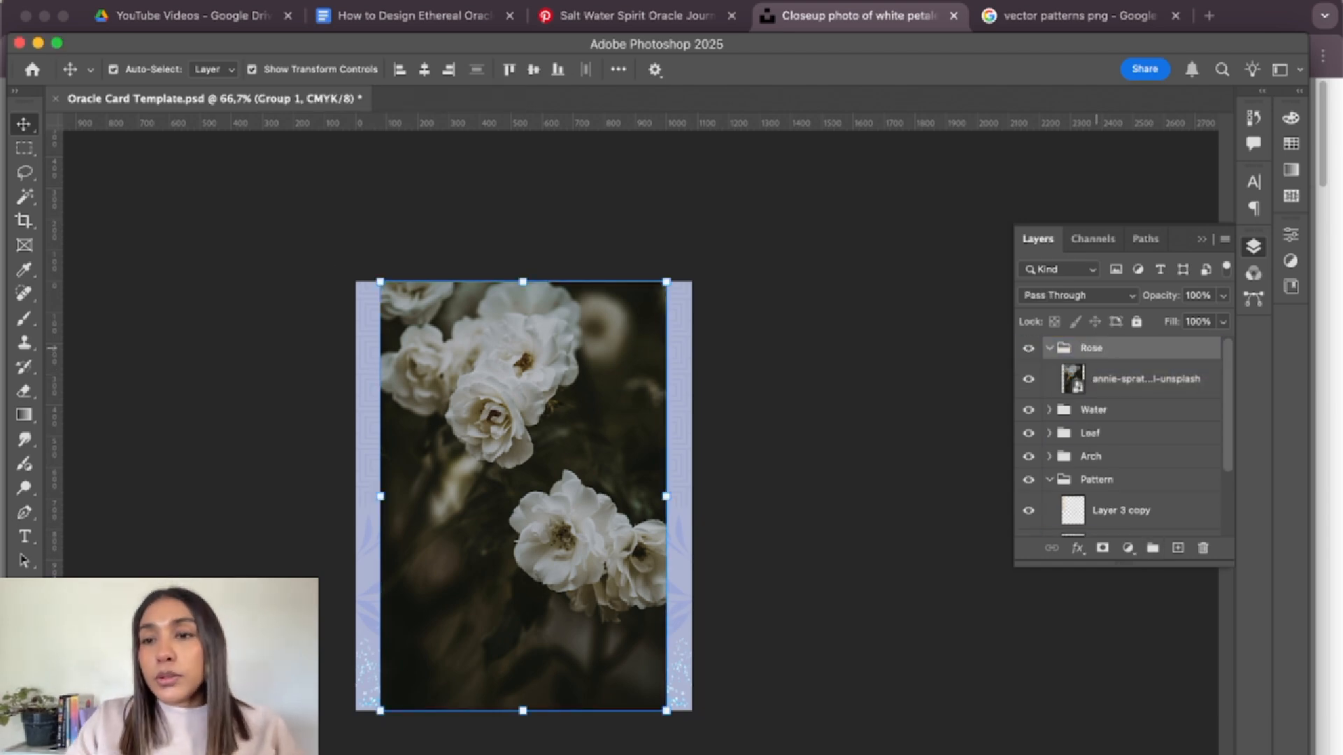
- Confirm the Rose group's name and rasterize the white rose photo layer inside it
key(Return)
click(1092, 385)
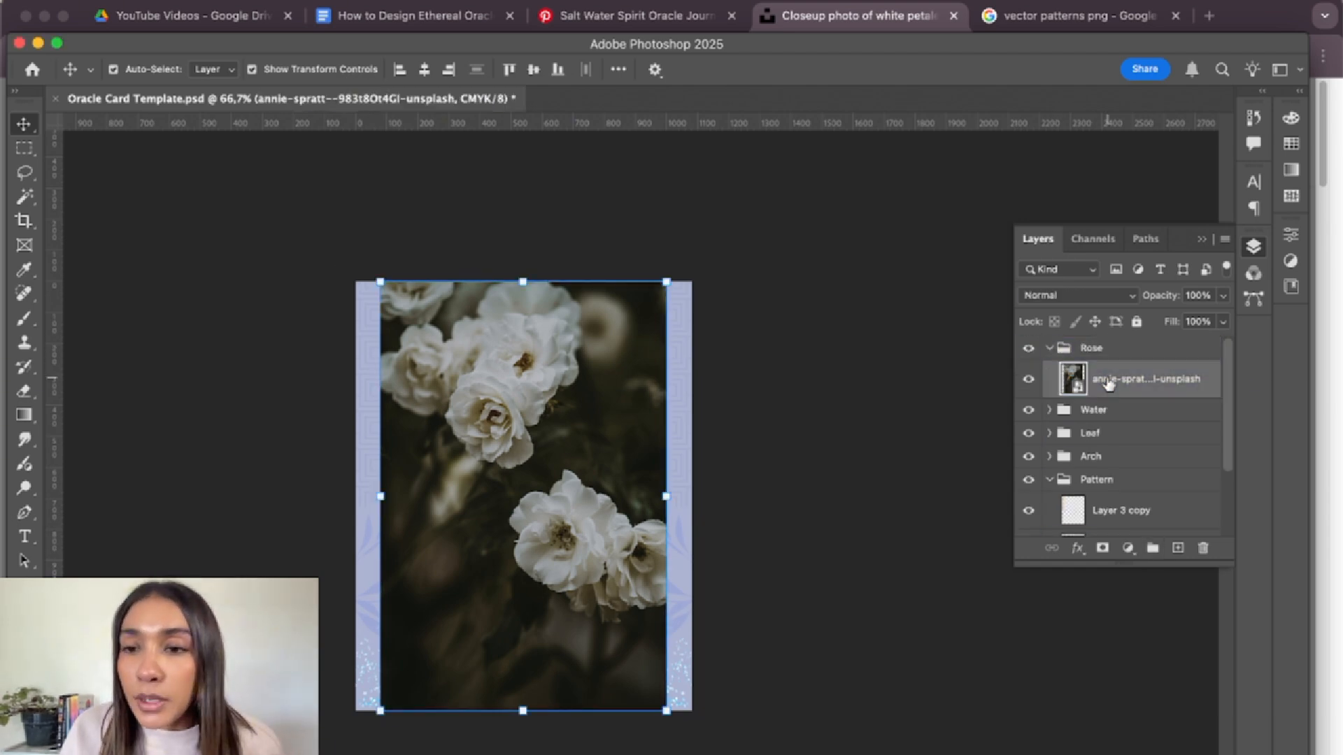
right_click(1120, 387)
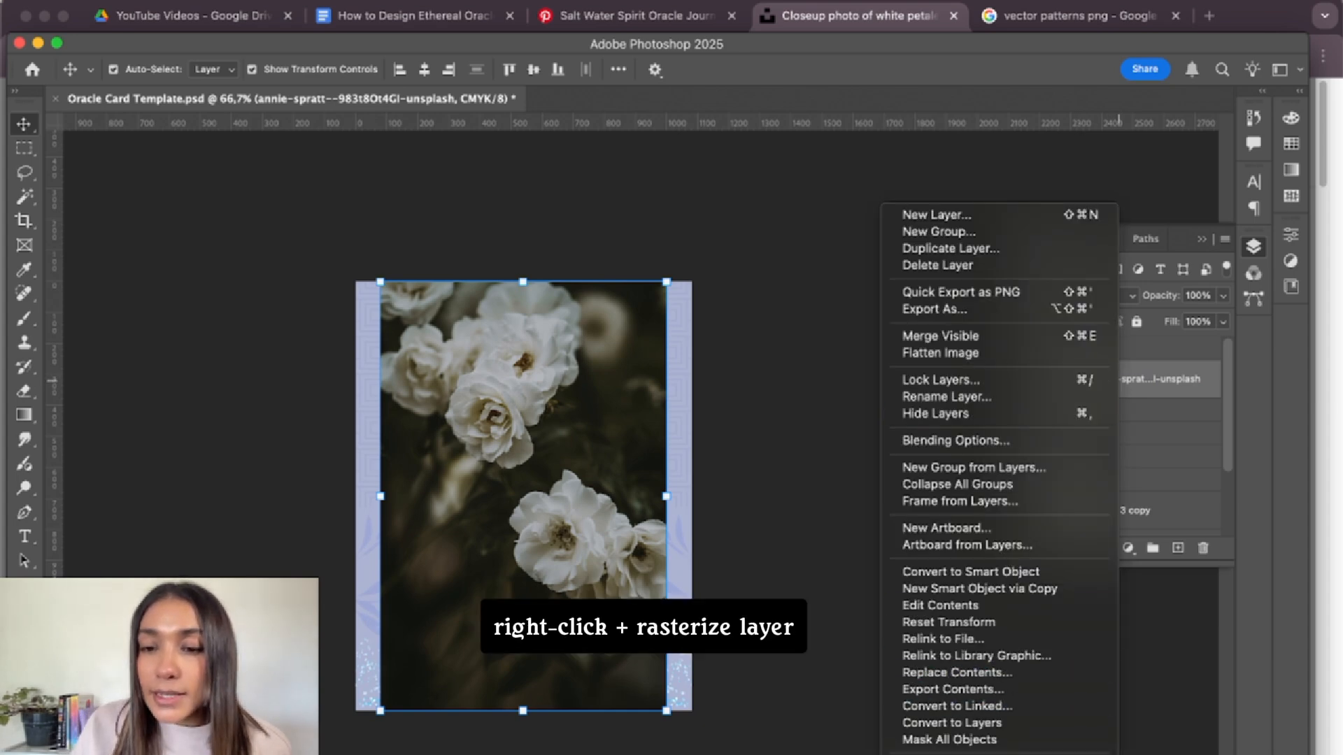
click(934, 754)
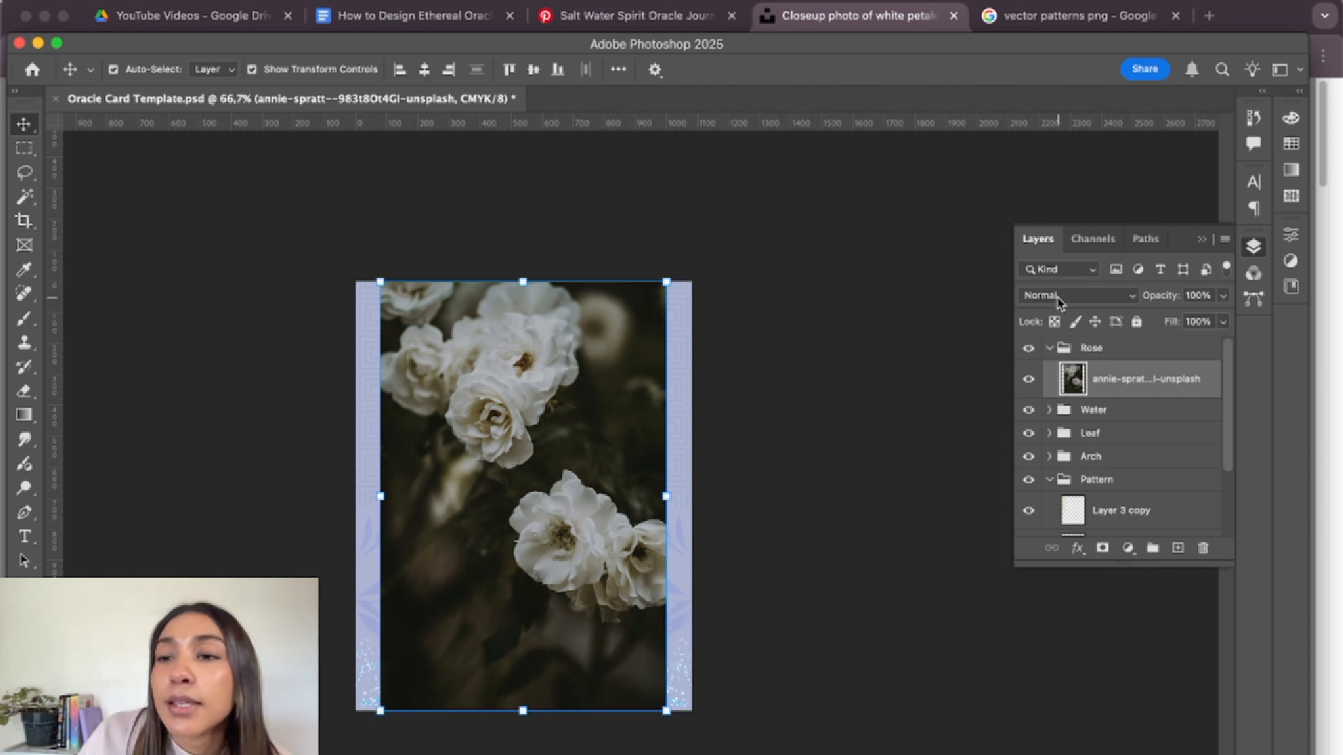
- Preview different blend modes on the white rose photo layer without applying one
click(1079, 305)
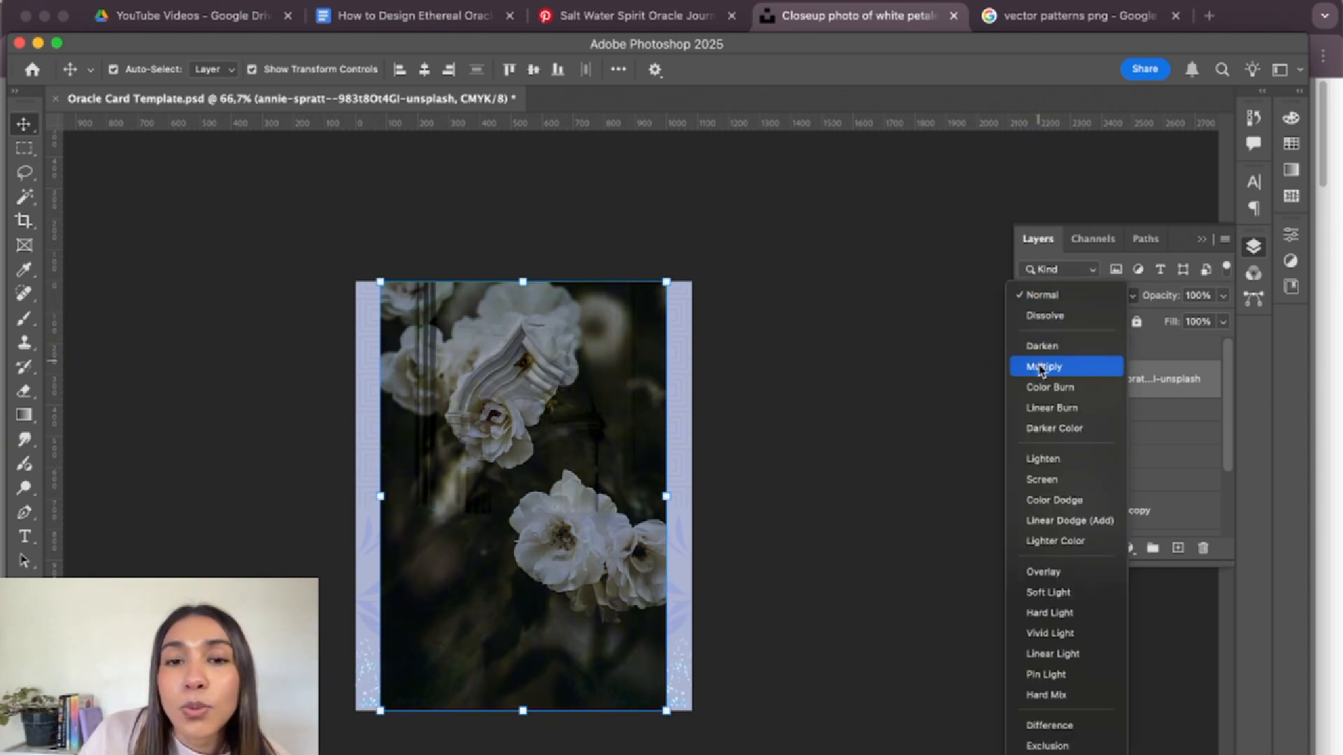
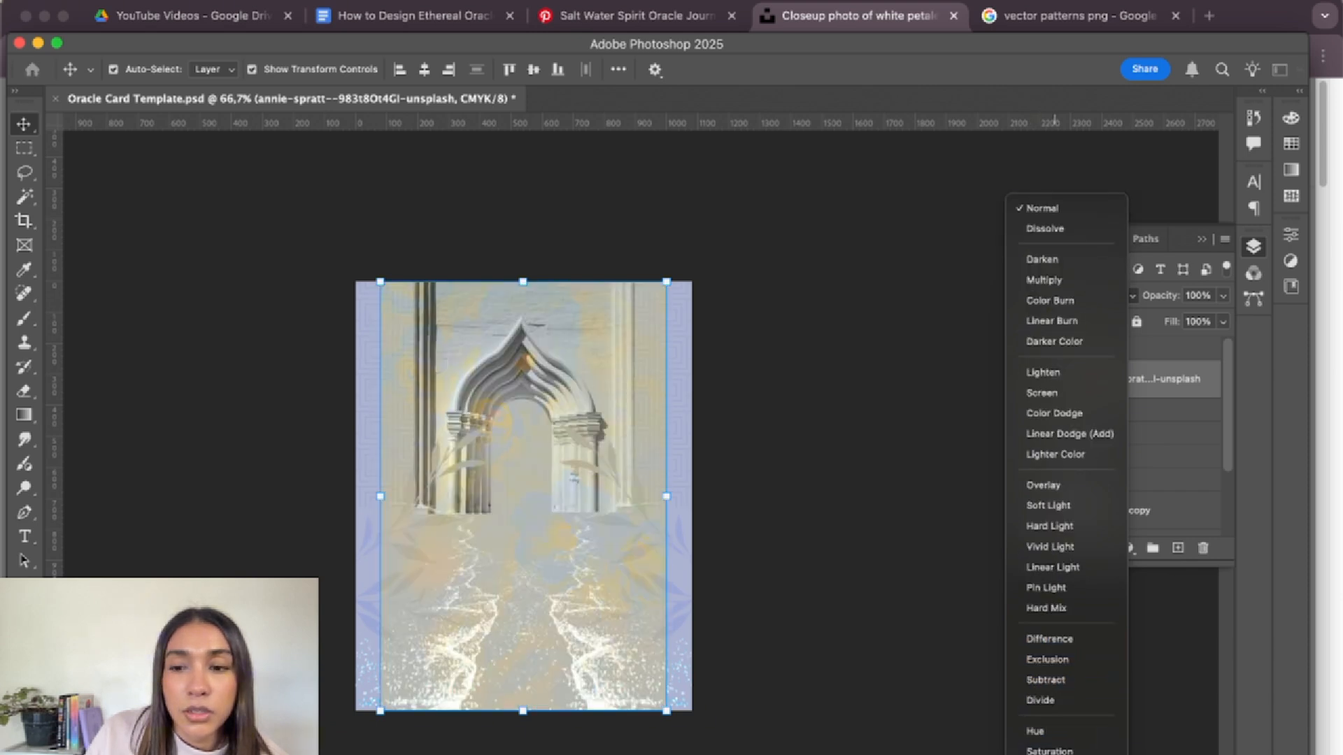
click(948, 518)
click(833, 368)
click(456, 421)
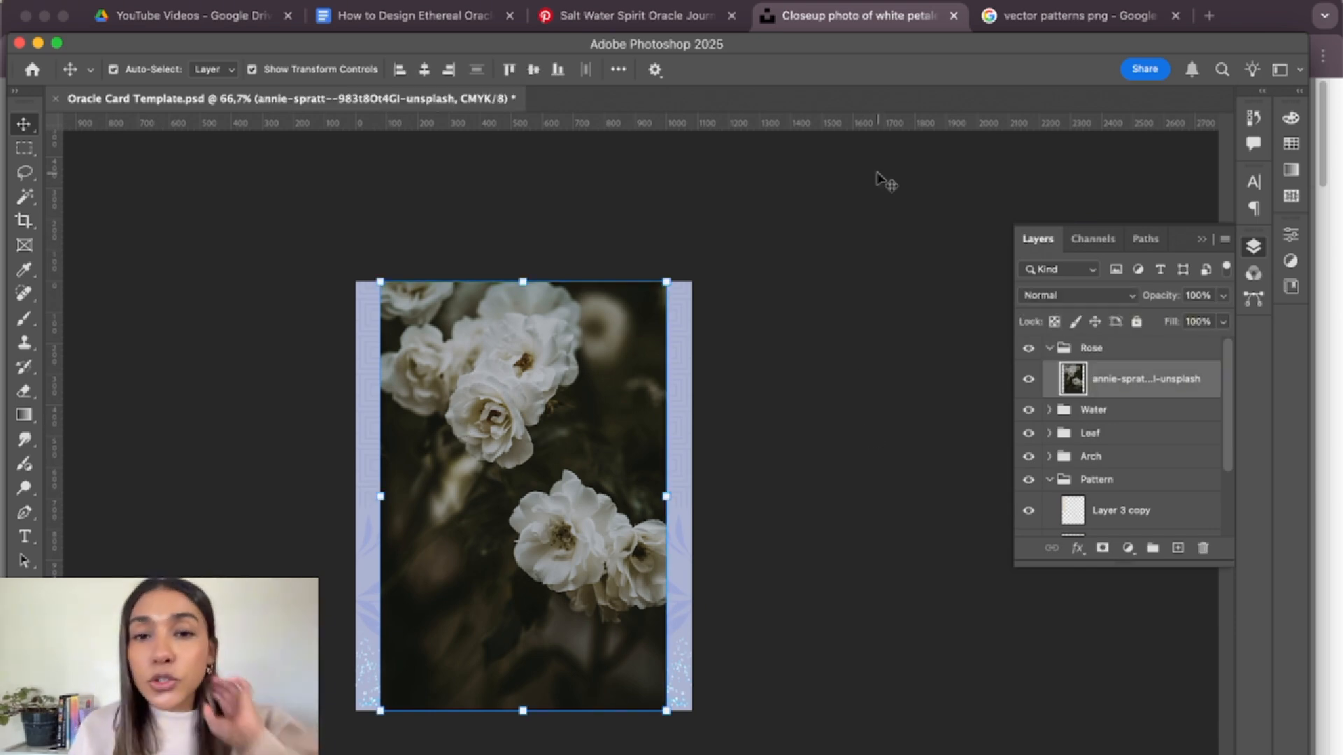
- Collapse the Pattern group and select the white-flower photo layer in the Rose group
key(super+plus)
scroll(552, 350, down, 2)
scroll(581, 384, up, 1)
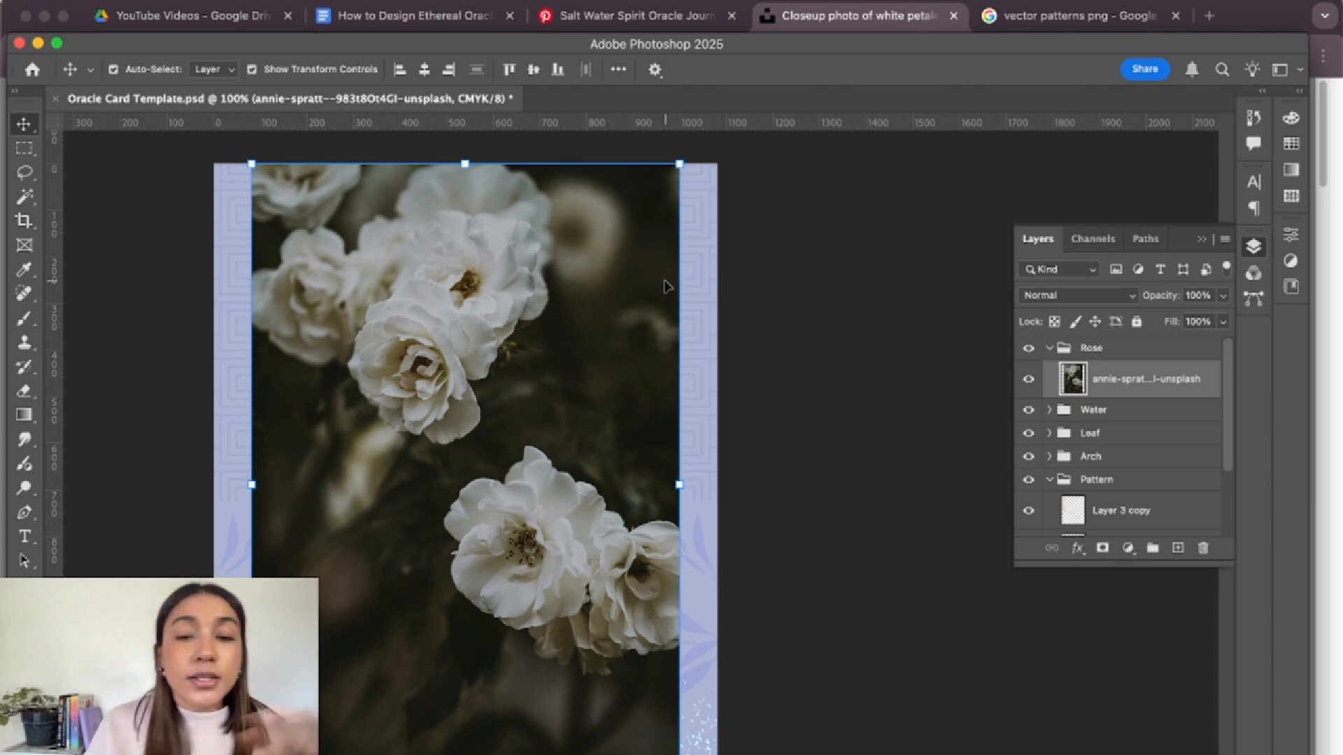
click(1062, 387)
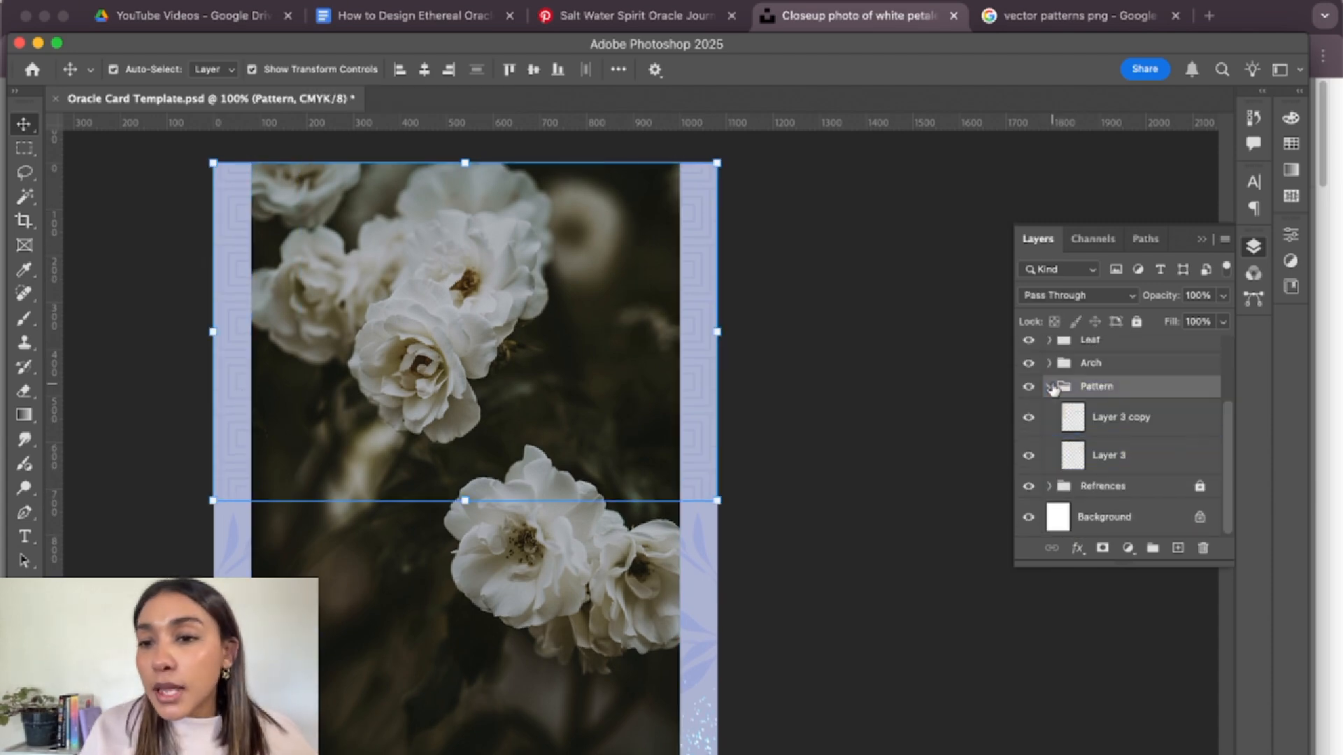
click(1050, 387)
click(1096, 444)
click(1150, 362)
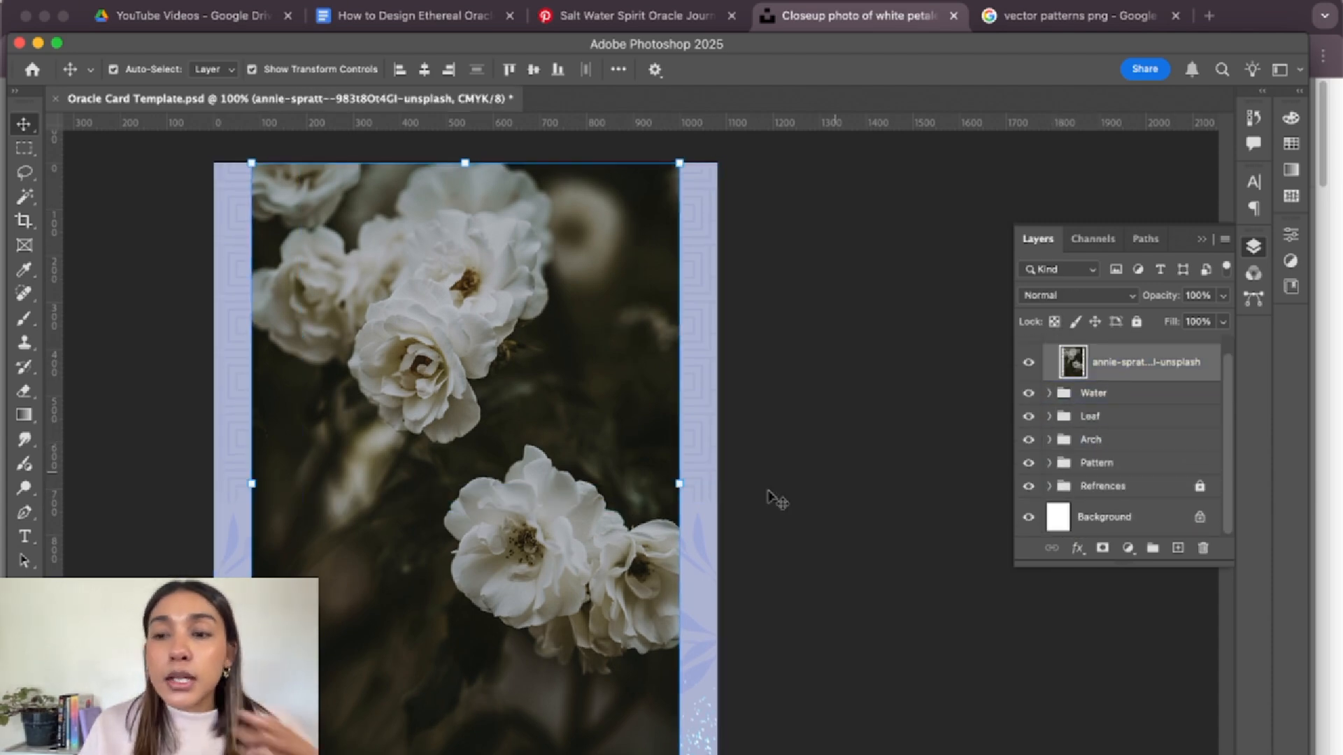
- Start a Pen path at the photo's right edge and trace the upper outline of the lower pair of flowers
scroll(538, 353, down, 3)
scroll(538, 353, down, 2)
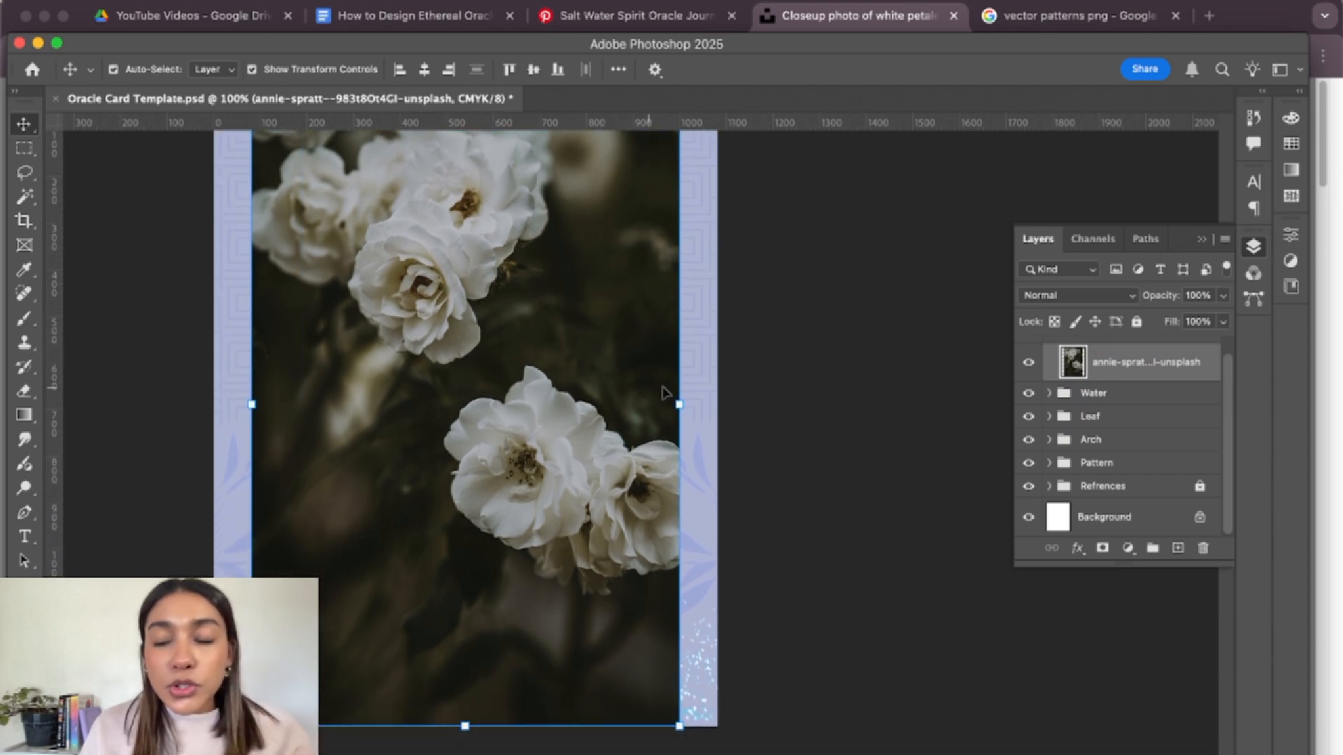
key(p)
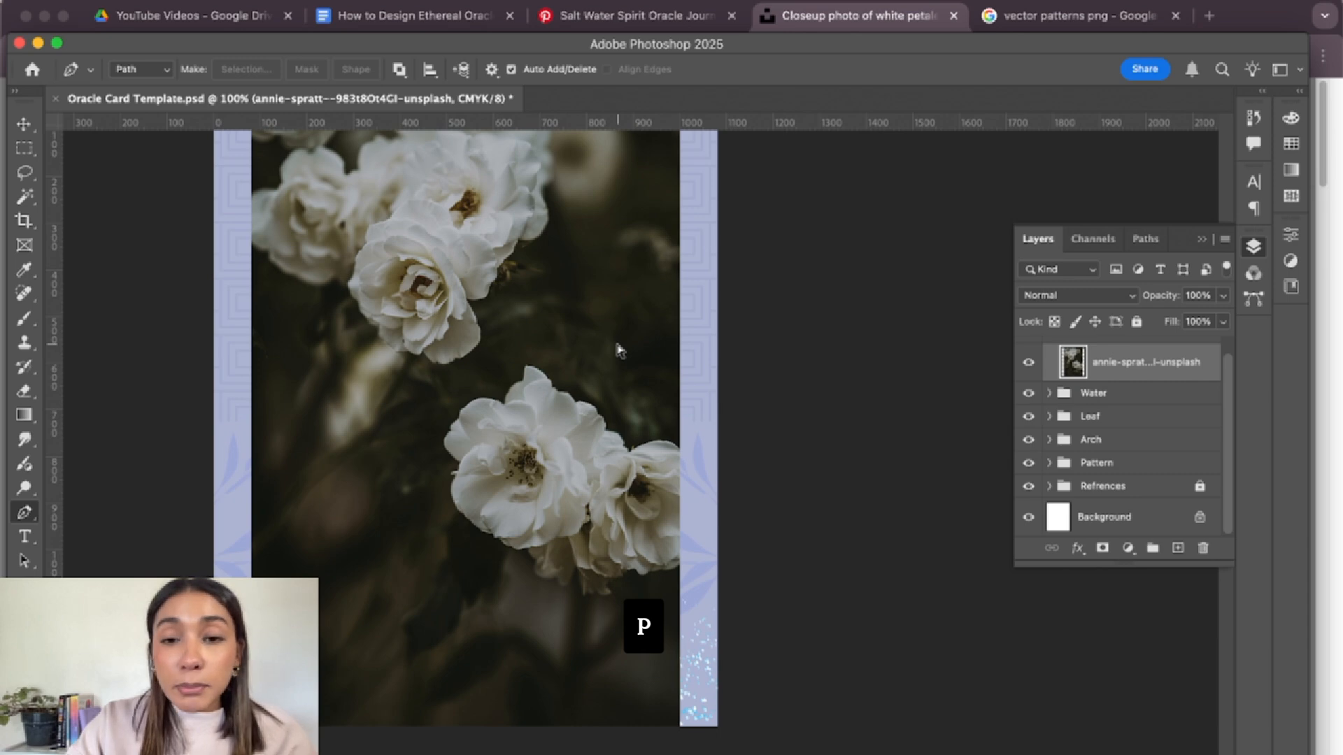
key(super+plus)
click(720, 449)
drag(617, 452, 540, 403)
drag(509, 352, 458, 337)
drag(414, 286, 405, 301)
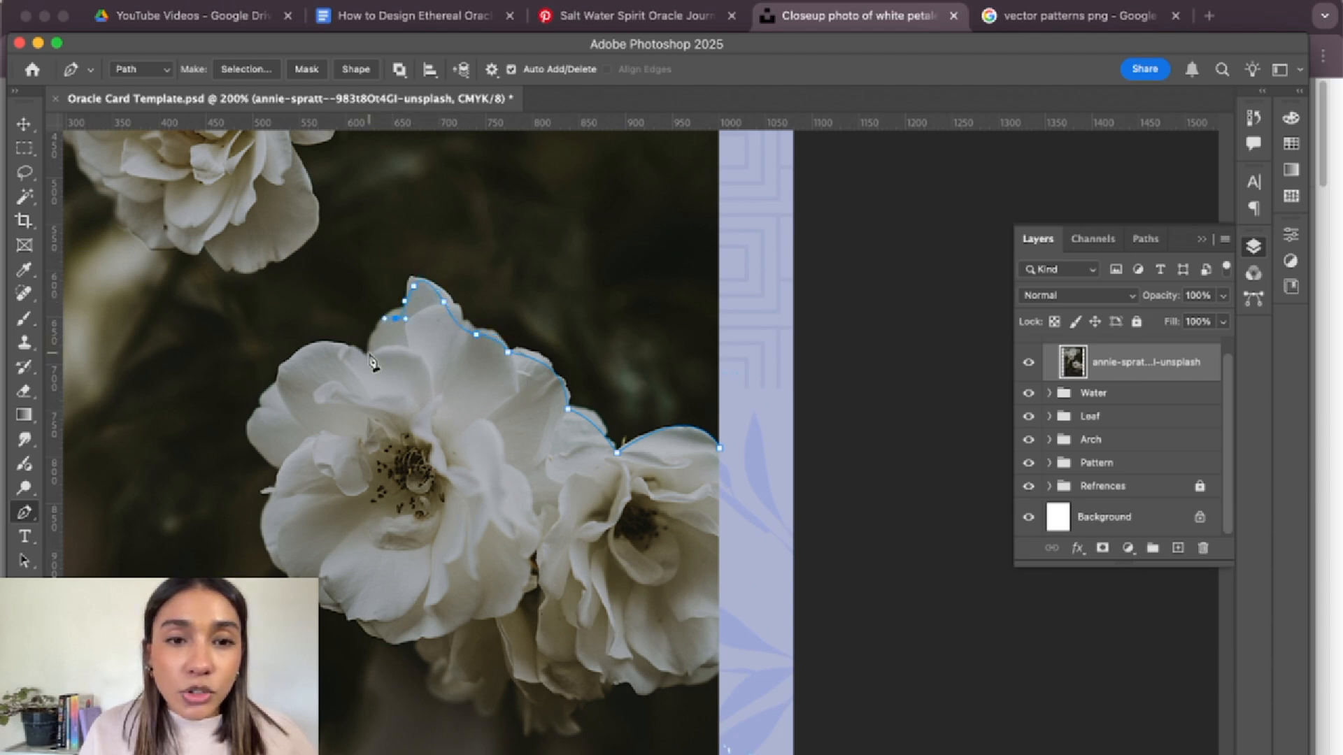
- Continue the Pen path around the left and lower petals and close it at its starting point beside the photo's right edge
drag(346, 350, 275, 385)
click(243, 437)
drag(258, 448, 276, 466)
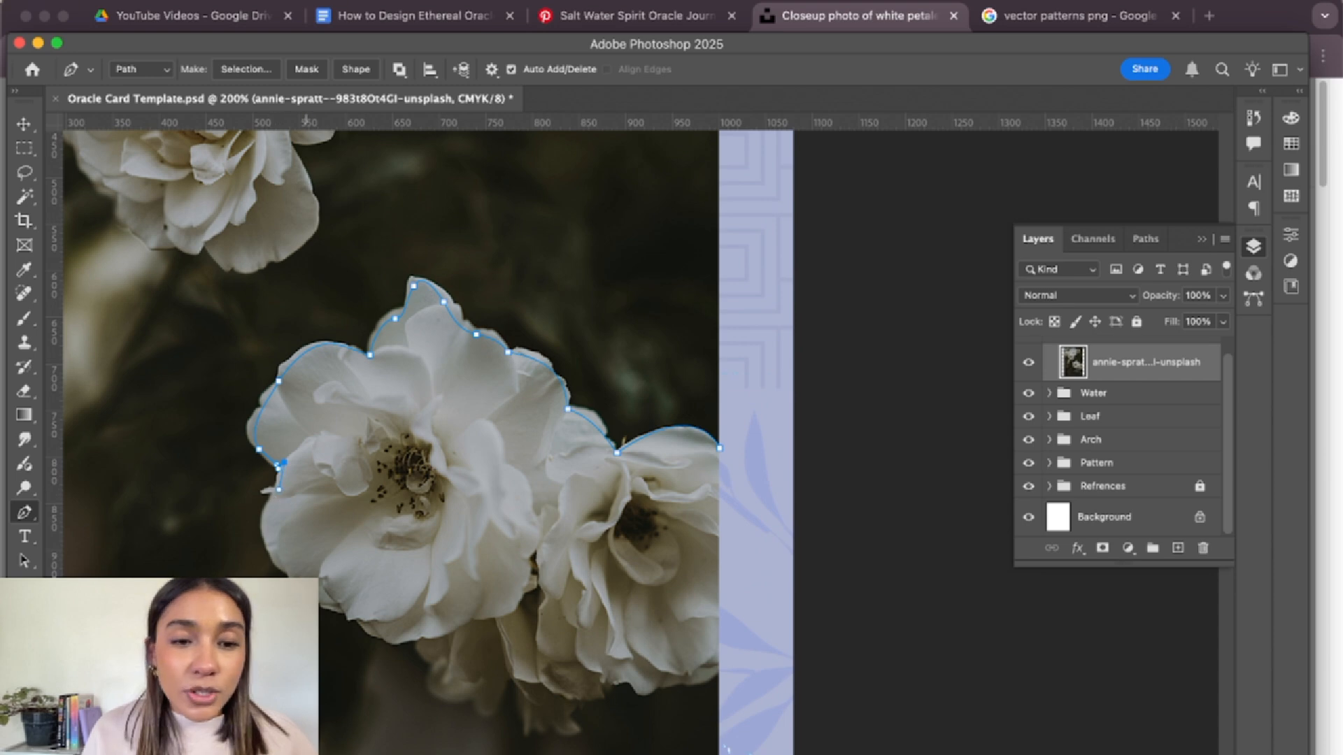
drag(365, 620, 383, 645)
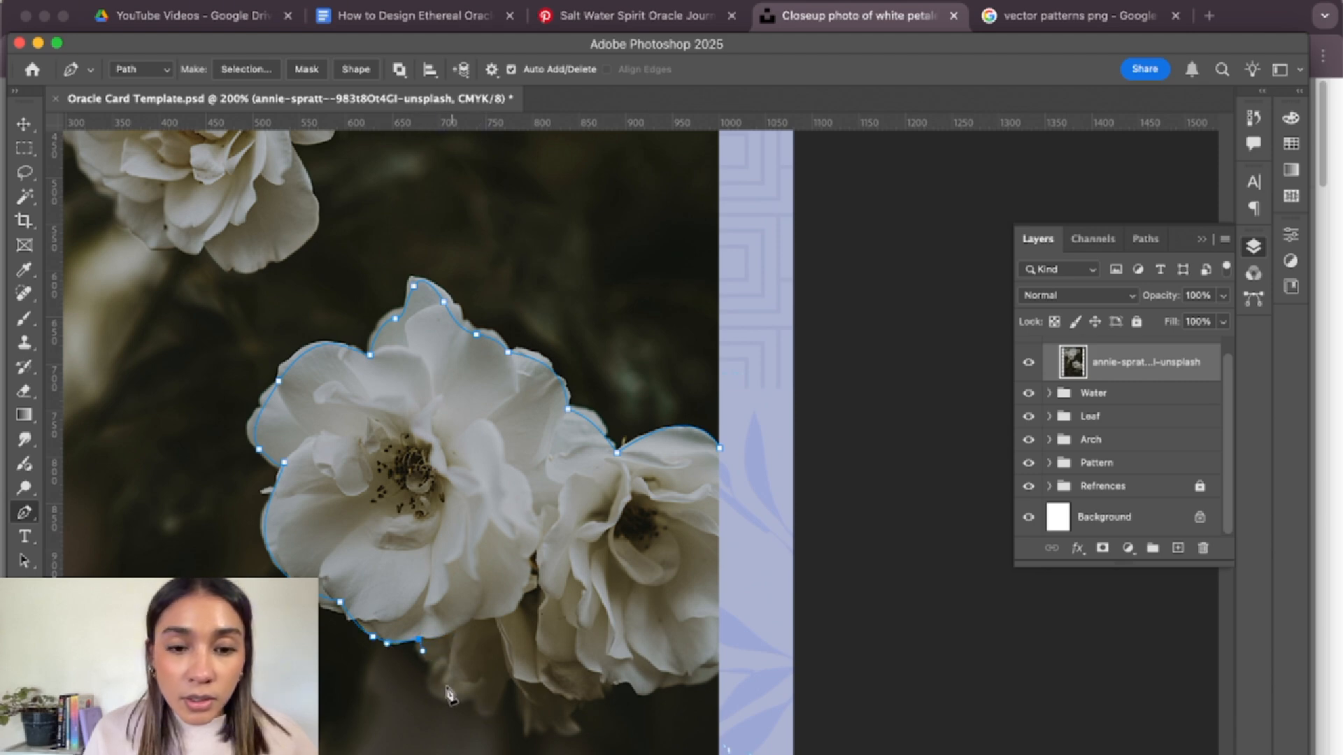
drag(449, 662, 533, 736)
drag(600, 694, 647, 711)
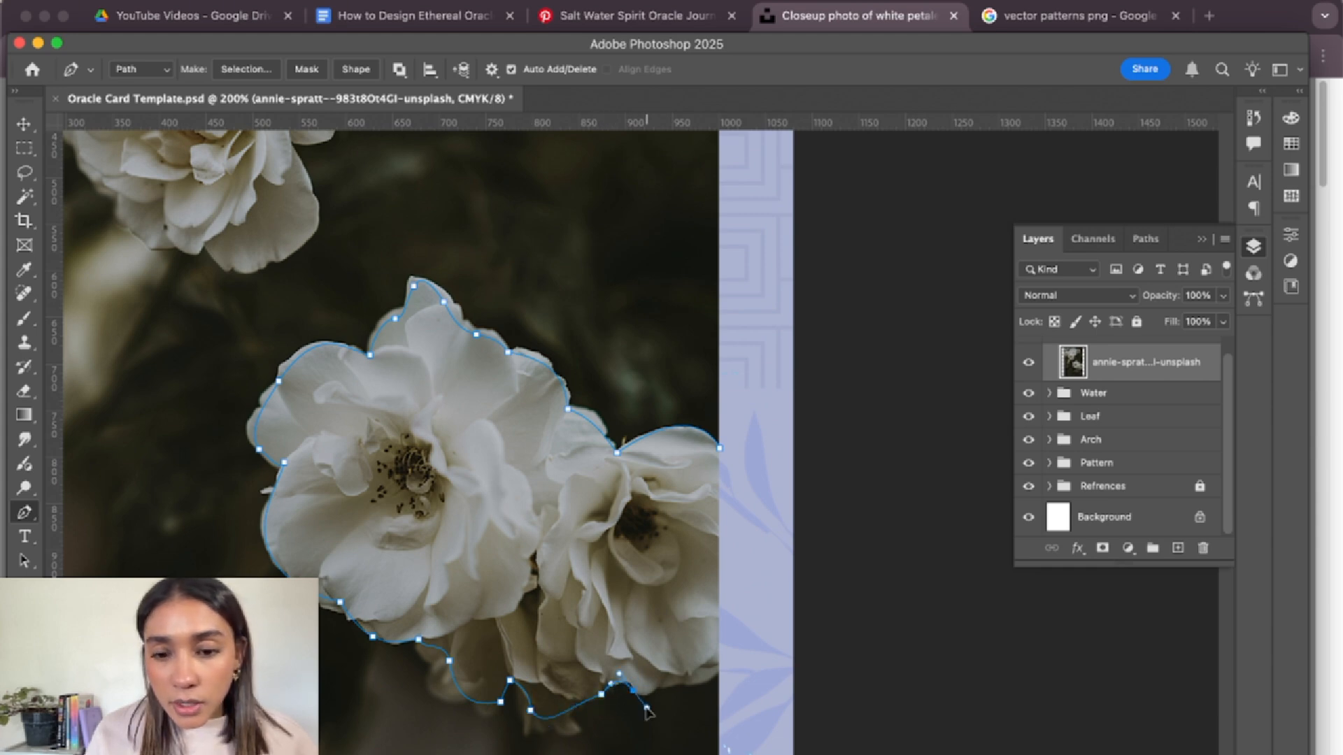
drag(725, 635, 739, 603)
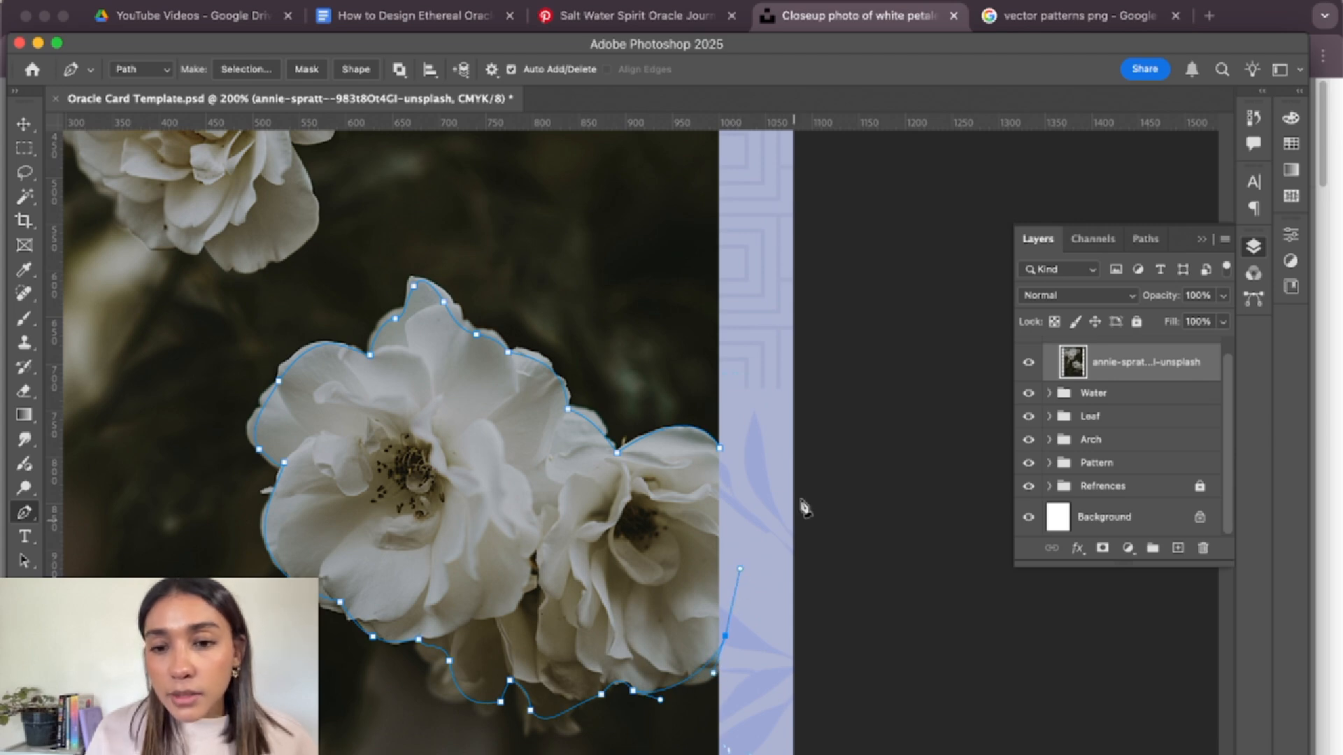
click(721, 454)
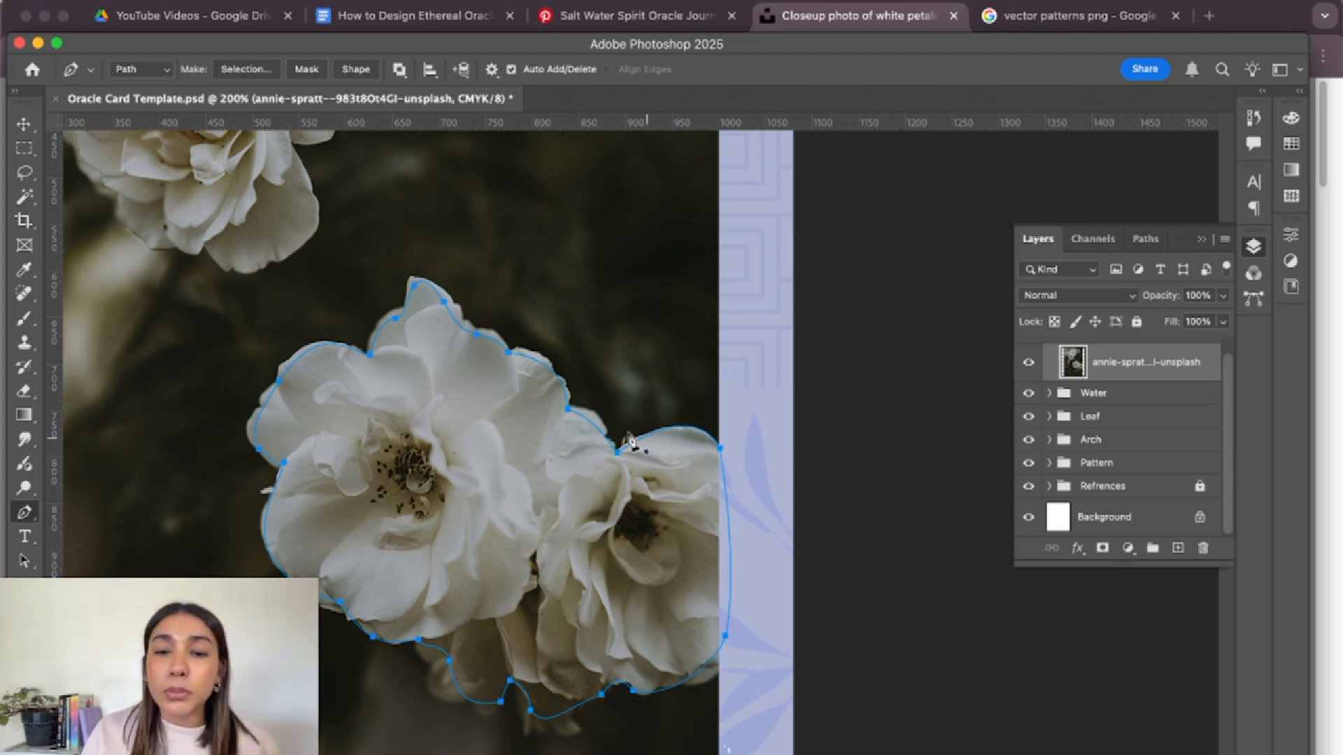
- Convert the flower path into a new anti-aliased selection with a feather radius of 0,8 pixels
right_click(543, 483)
click(573, 537)
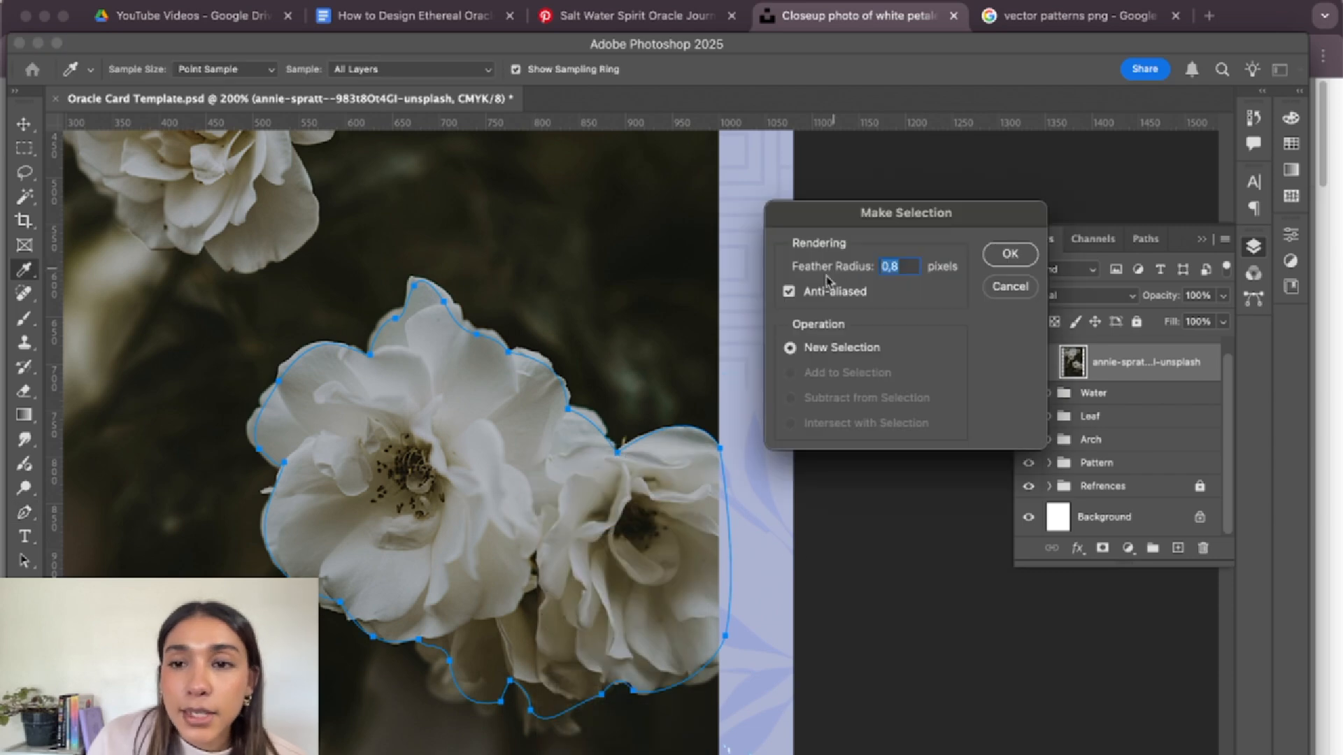
click(1011, 253)
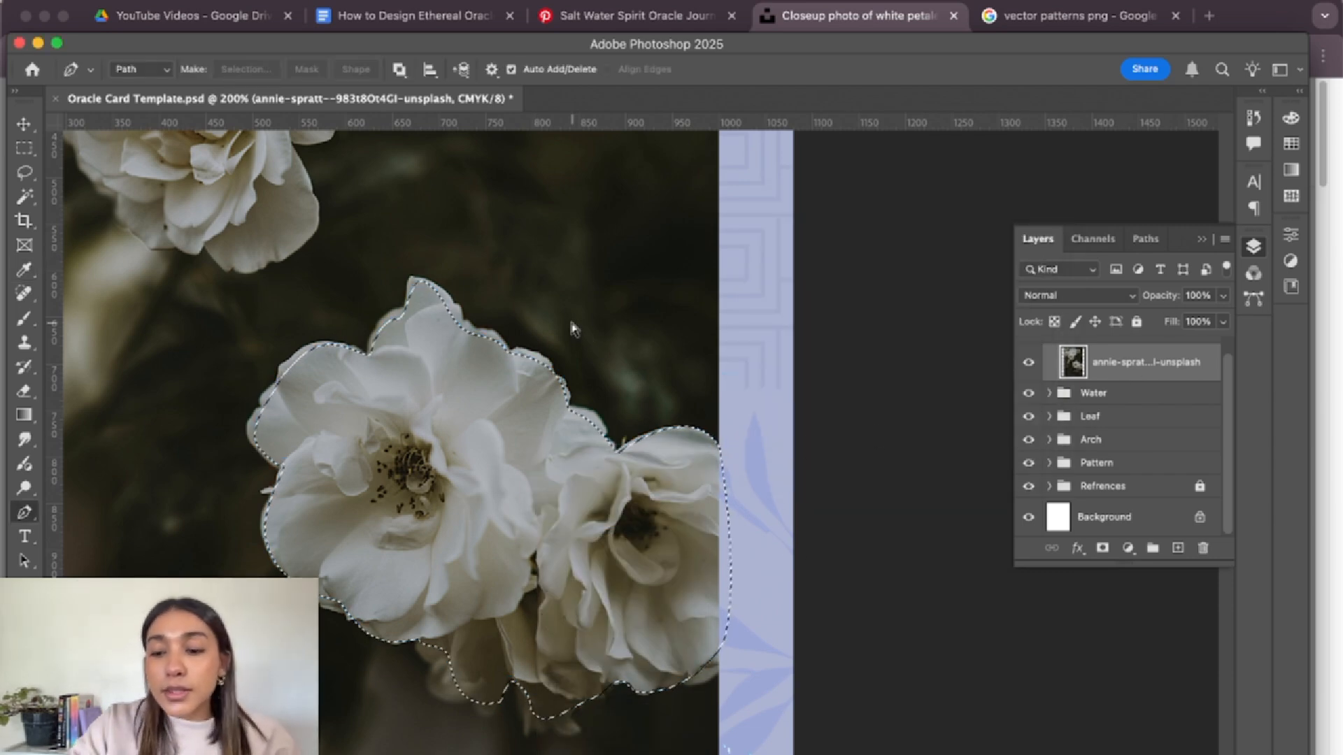
- Cut the selected flowers out of the photo and paste them in place on a new layer
key(super+minus)
scroll(733, 464, down, 1)
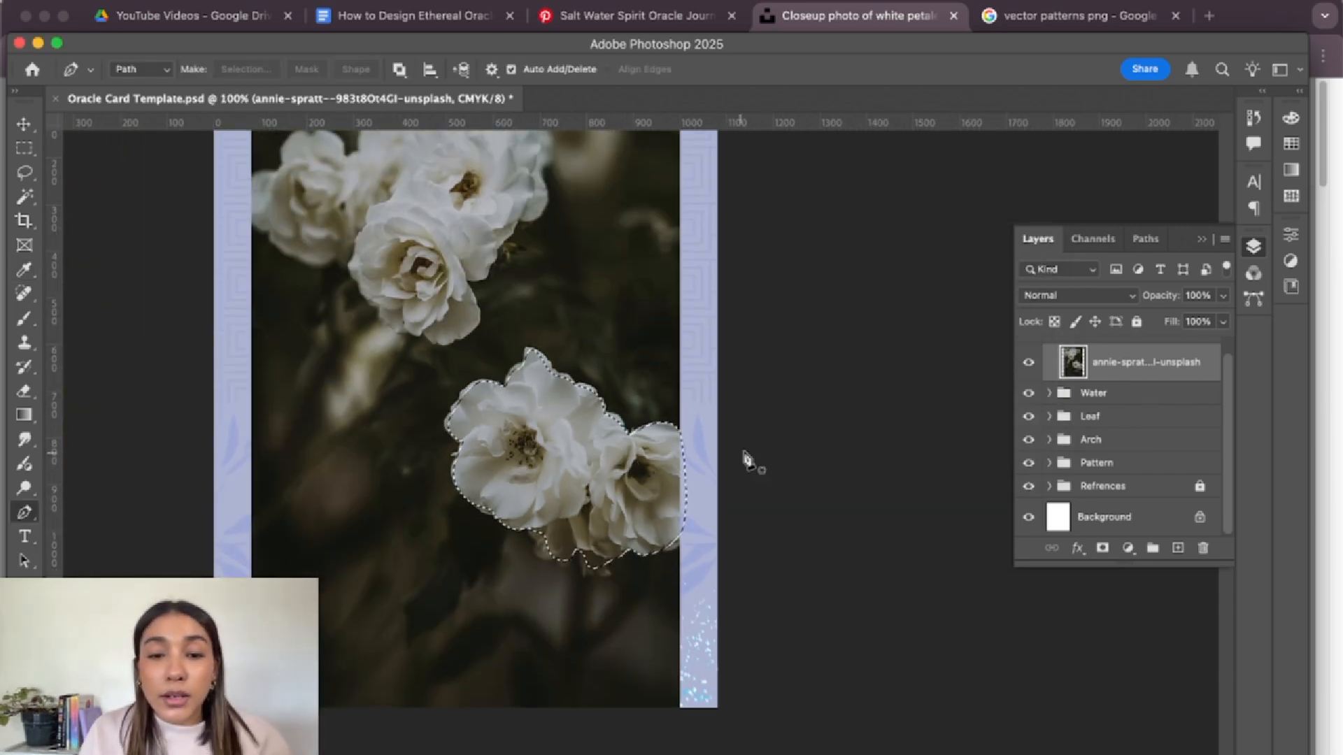
key(BackSpace)
key(super+x)
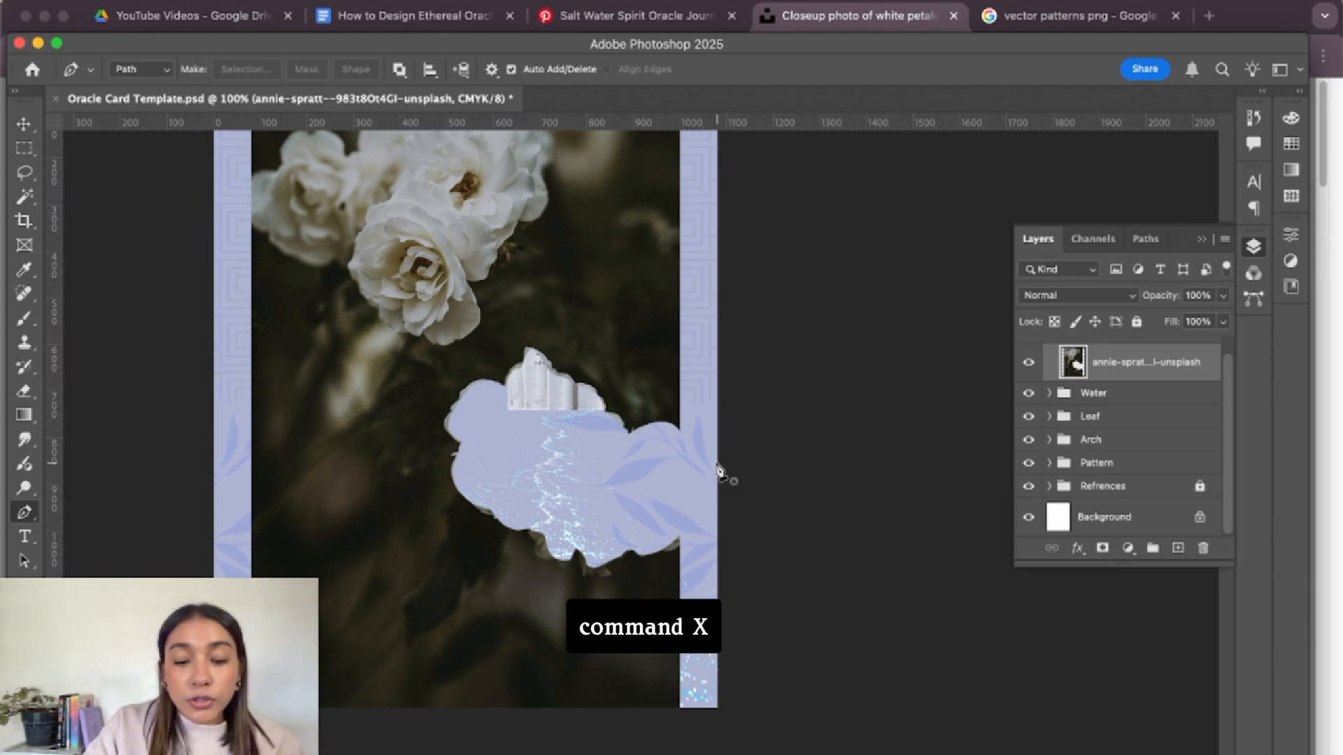
key(shift+super+v)
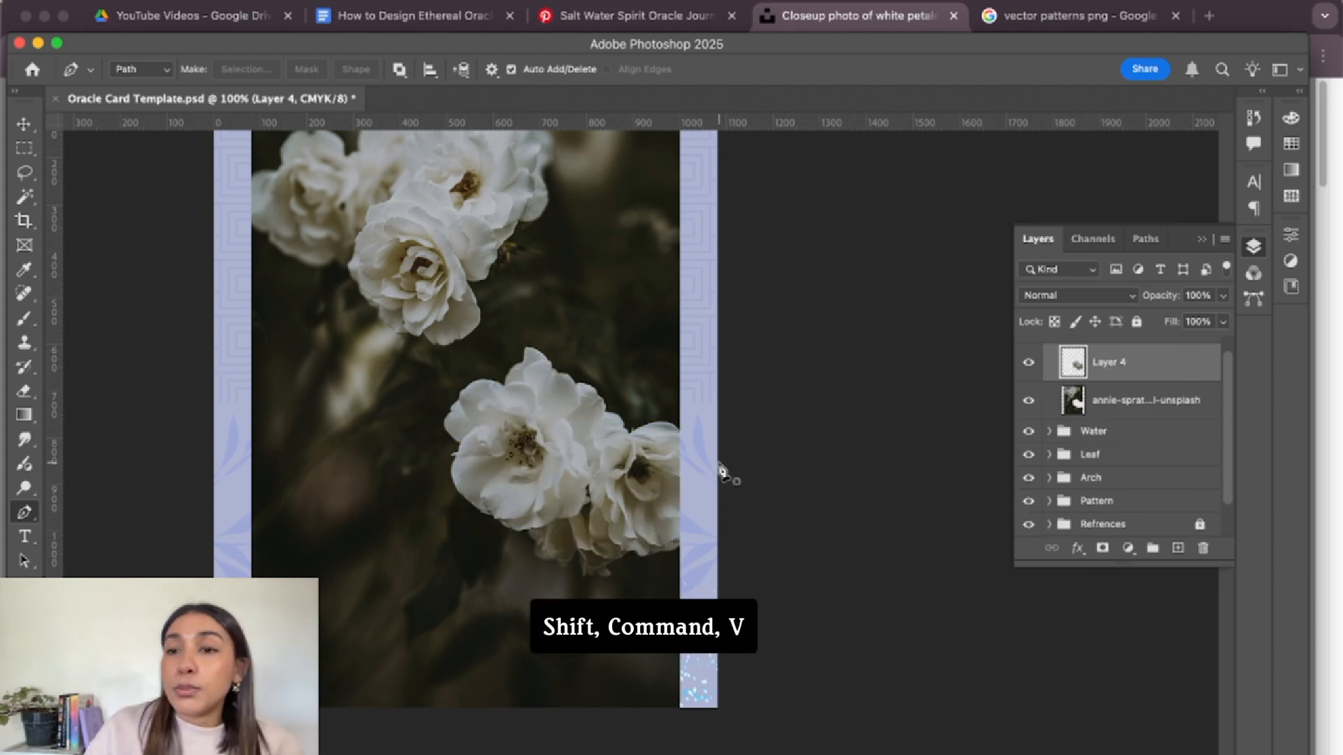
- Hide the original flower photo layer and move the cut-out flowers flush with the card's right edge
click(1028, 365)
key(v)
click(1031, 402)
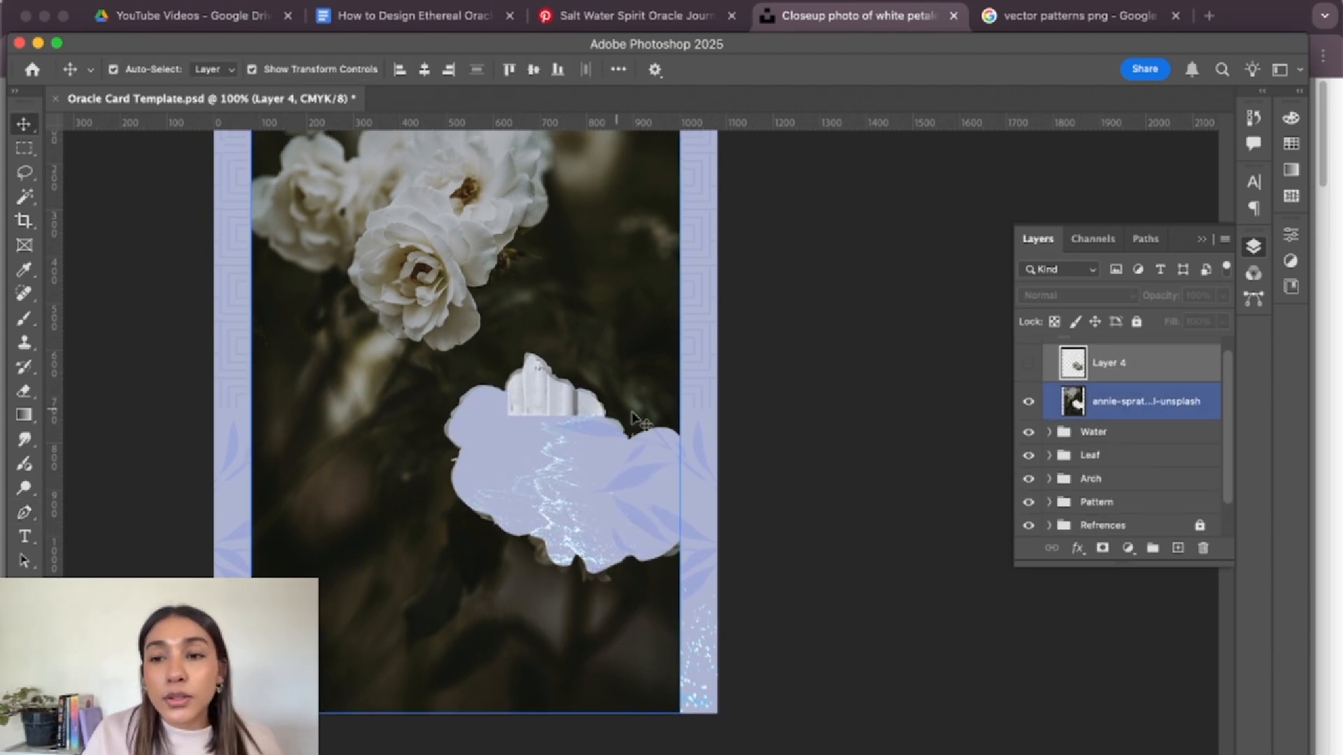
click(1028, 402)
click(1028, 363)
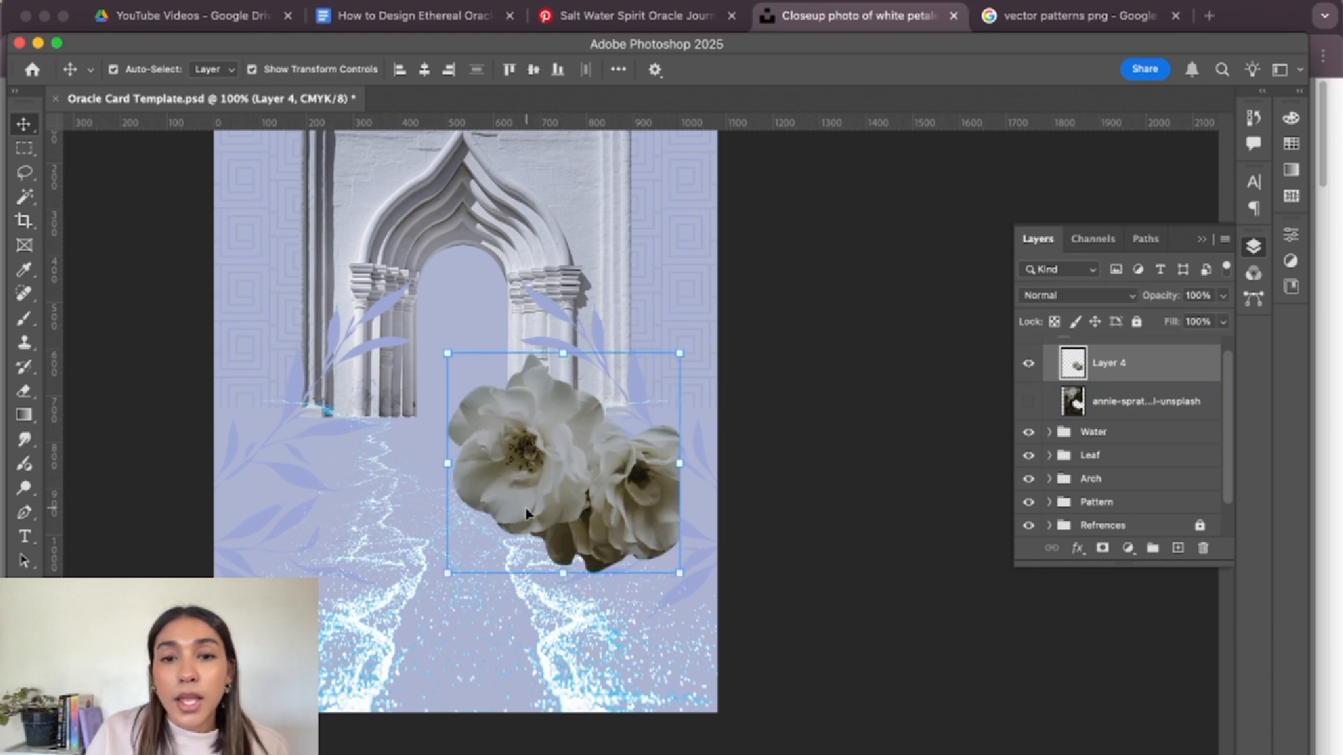
drag(594, 420, 632, 440)
- Brighten the cut-out flowers with Curves, lowering the darker part of the curve and moving the highlight input slider inward
click(262, 1)
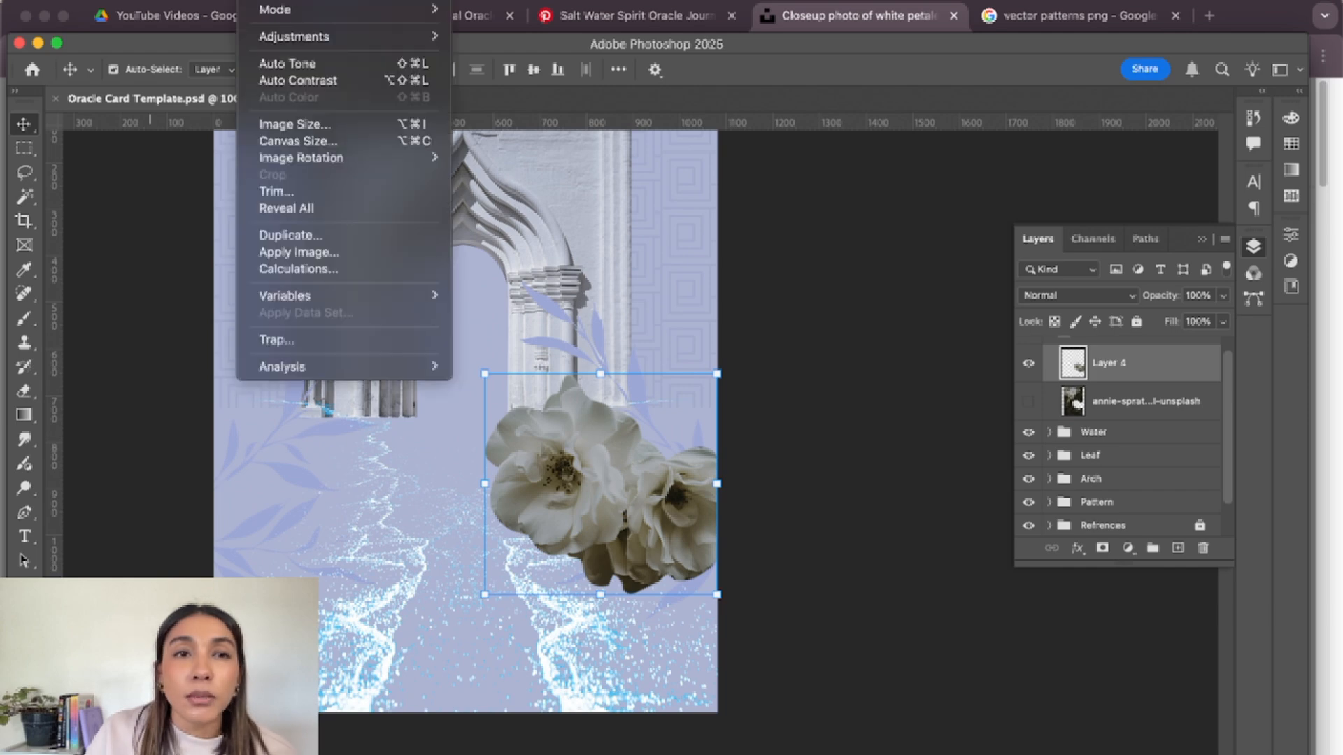
click(1136, 376)
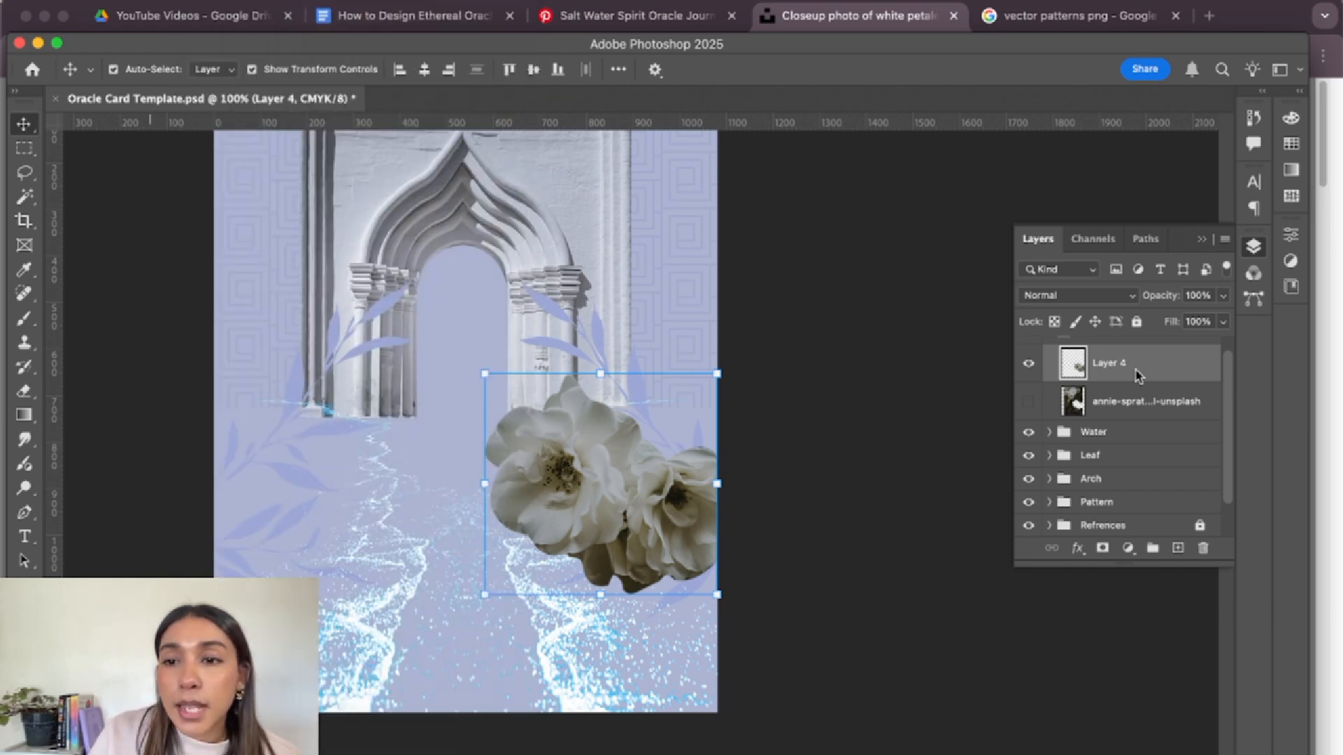
click(262, 1)
mouse_move(336, 36)
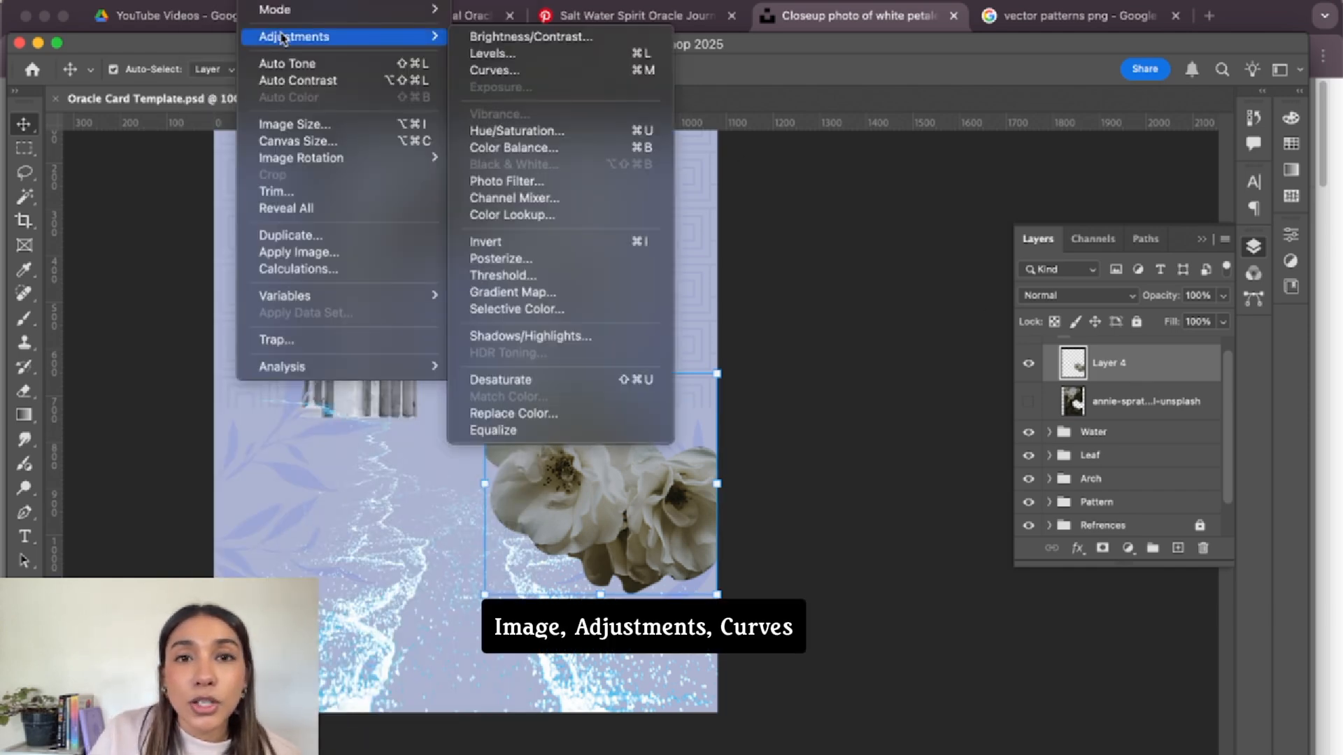
click(538, 70)
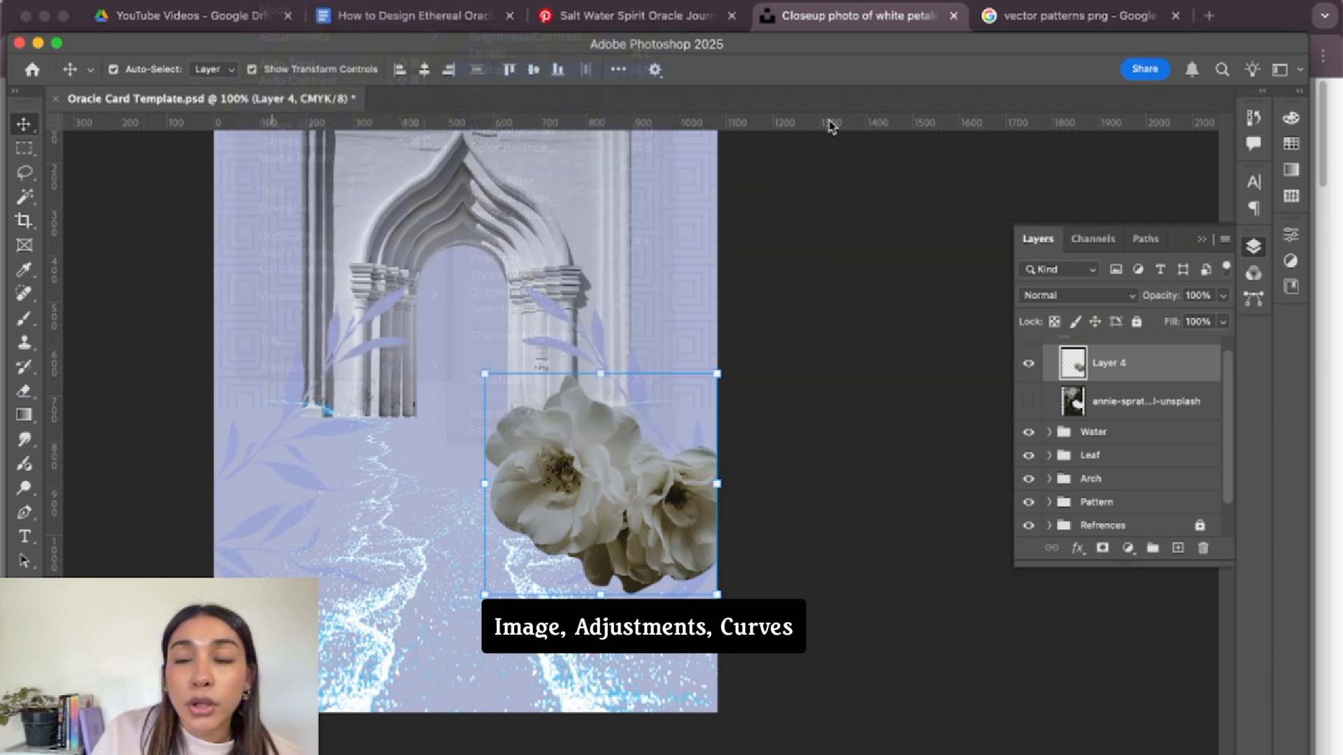
drag(1007, 91, 1009, 66)
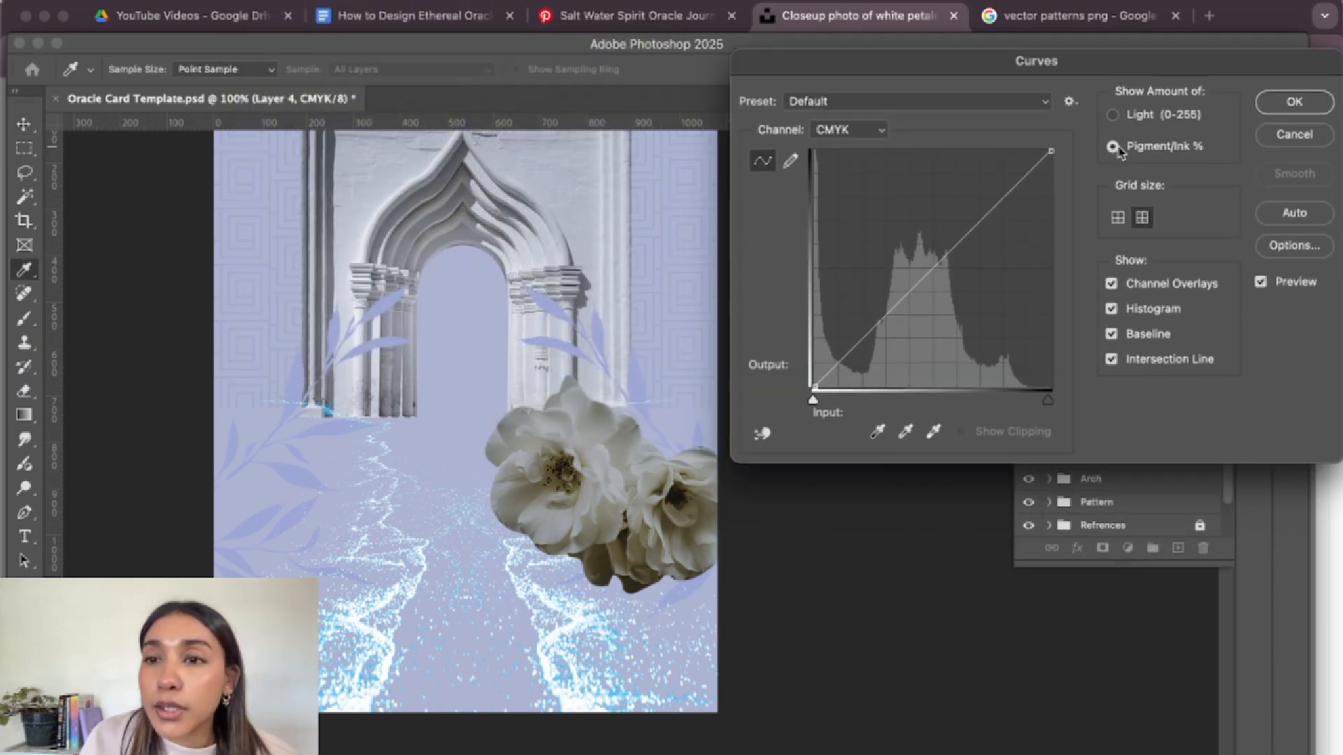
drag(987, 217, 986, 256)
drag(813, 400, 844, 402)
click(1295, 102)
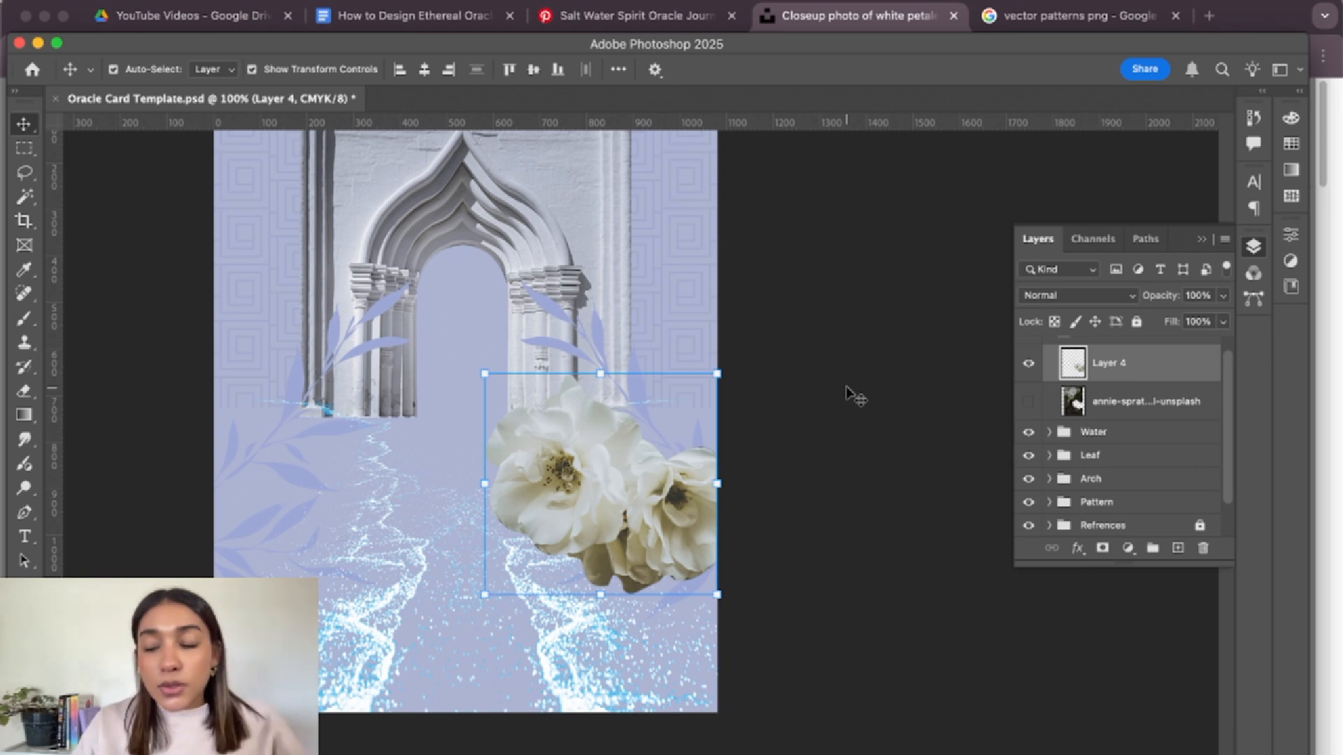
- Draw a closed Pen path around the shaded petals beneath the two flowers
key(super+equal)
scroll(848, 398, down, 3)
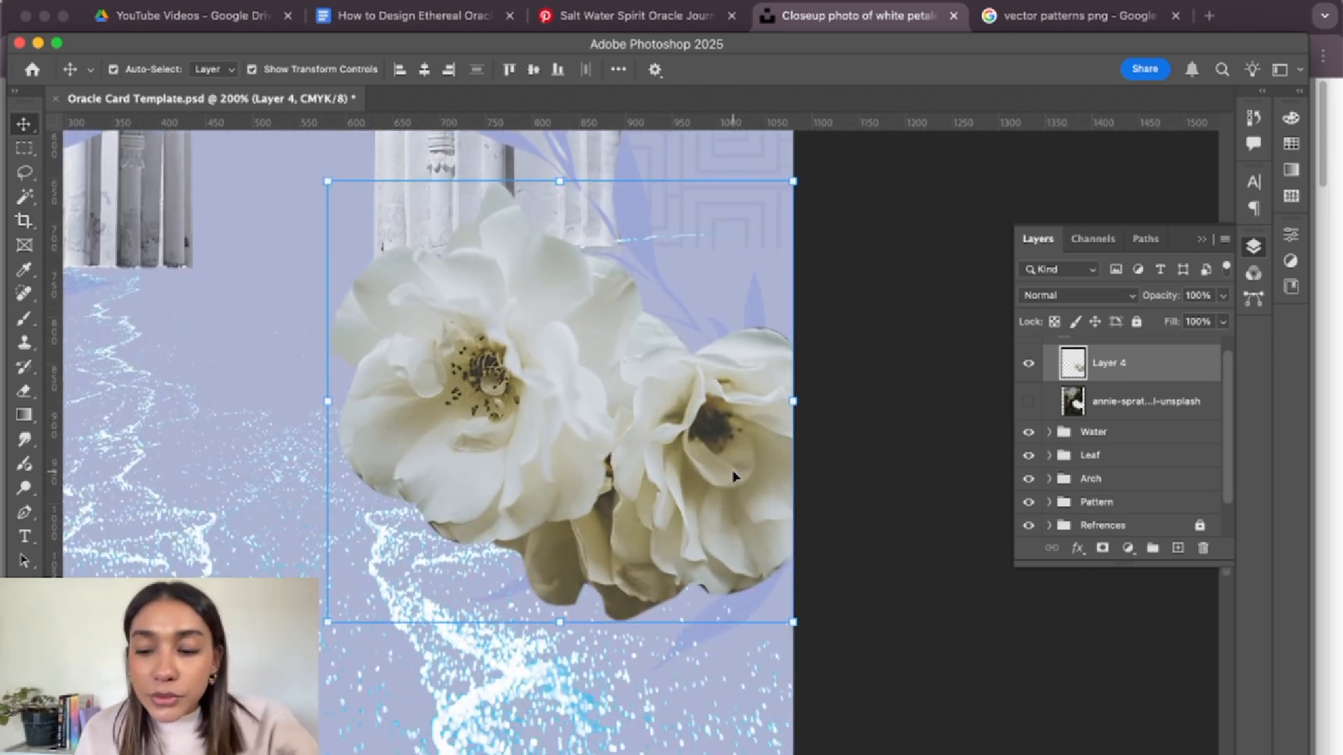
key(p)
click(473, 546)
click(584, 505)
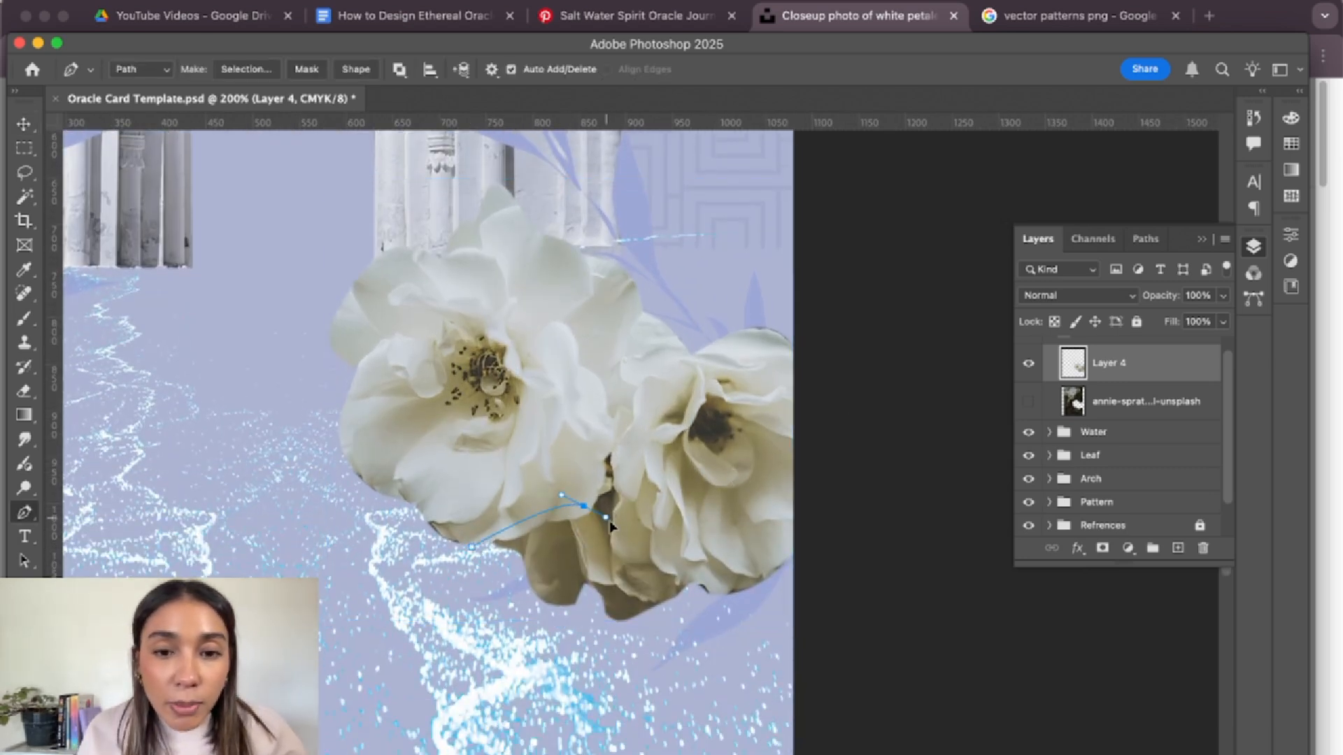
click(642, 552)
click(714, 559)
click(737, 567)
click(747, 600)
click(693, 655)
click(533, 668)
click(465, 600)
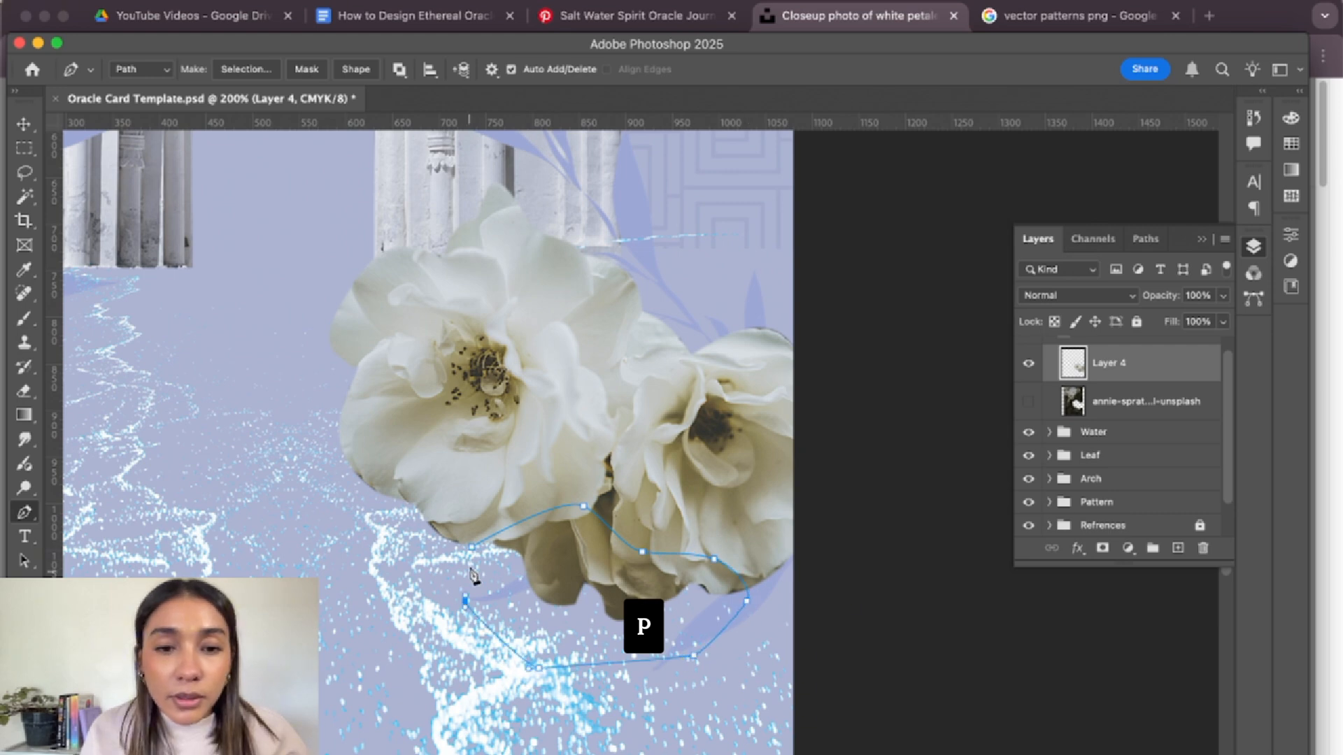
click(473, 547)
- Convert the path around the shaded petals into a selection with a feather radius of 0,8 pixels
right_click(539, 553)
click(600, 541)
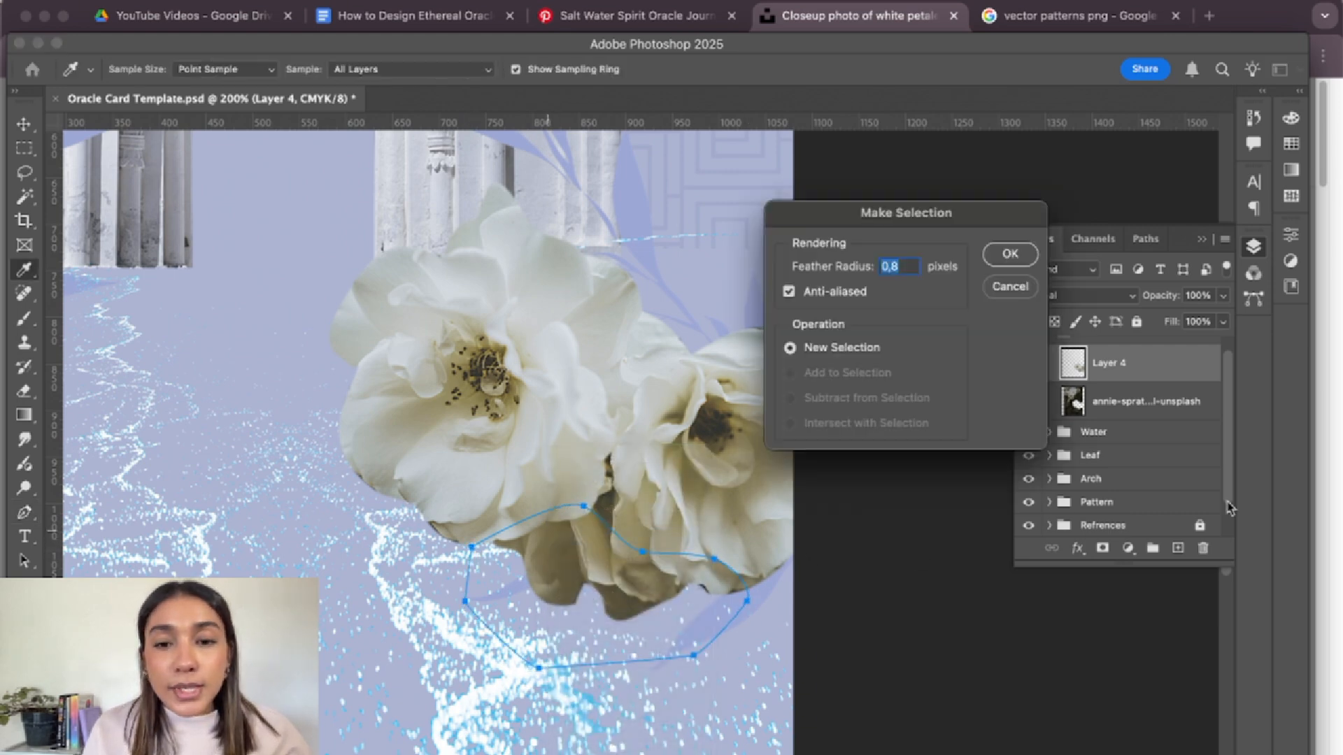
click(1009, 256)
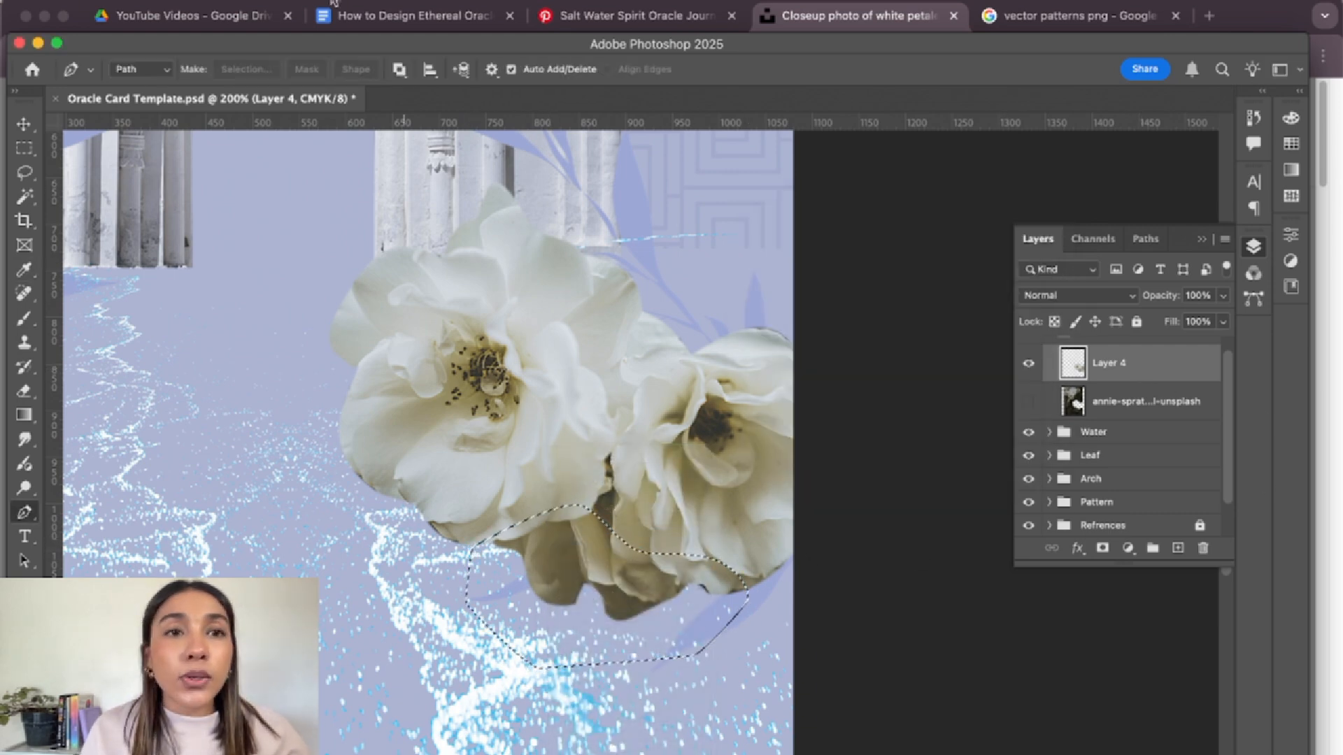
- Try to lighten the selected shaded petals with Levels, raising the black output level to 53
click(265, 3)
mouse_move(294, 37)
click(500, 51)
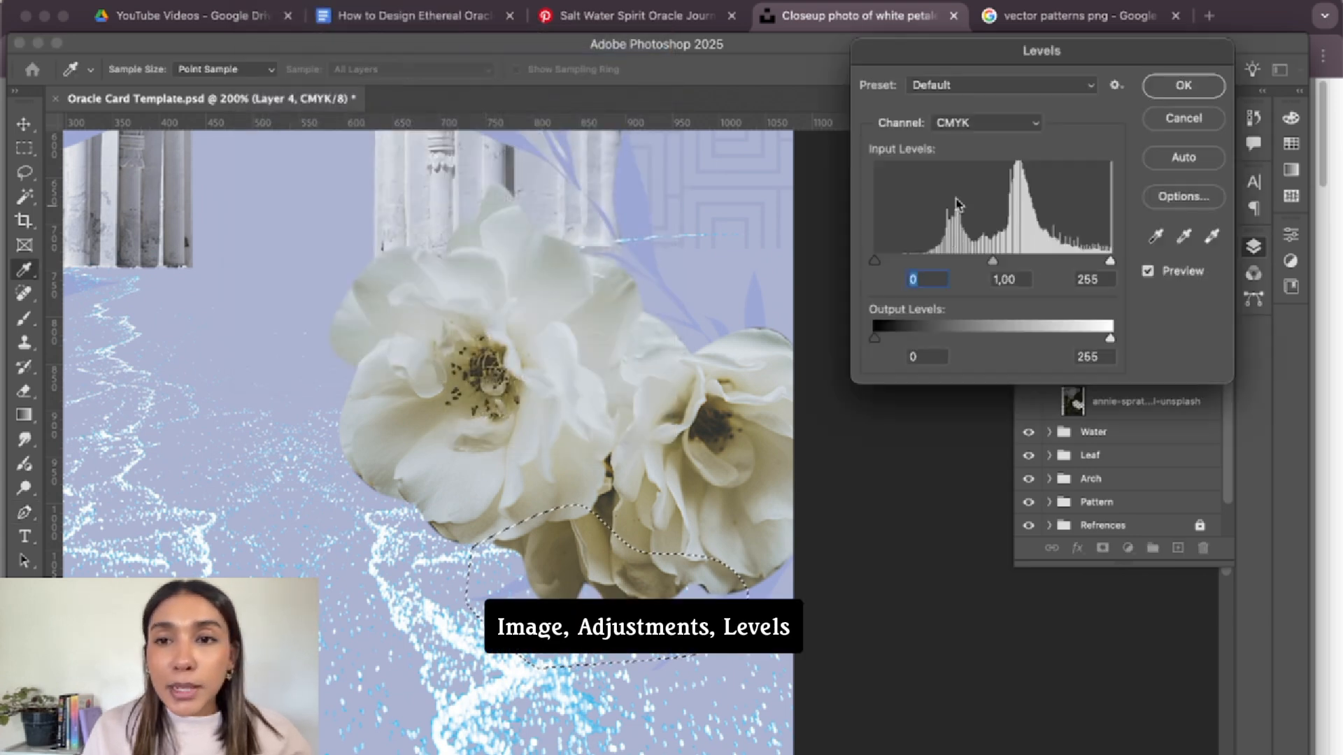
drag(873, 343, 936, 348)
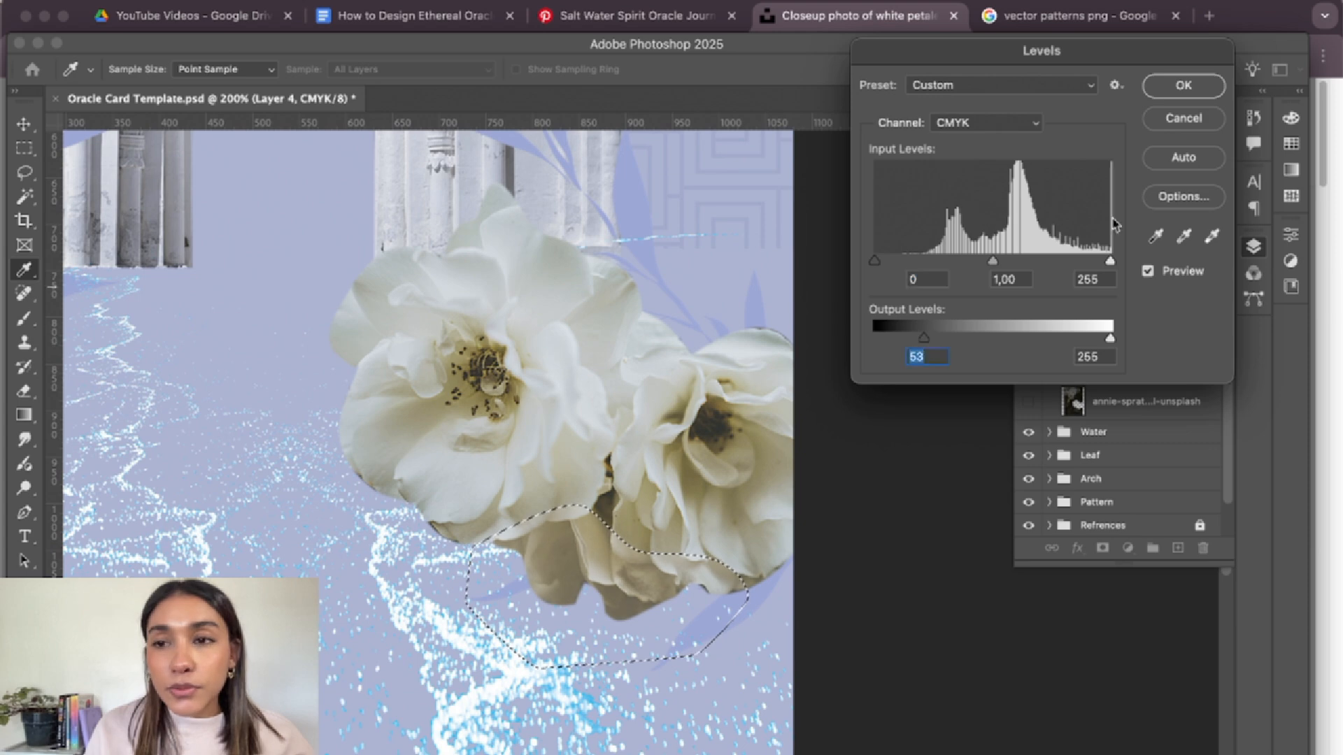
key(Return)
key(ctrl+d)
key(p)
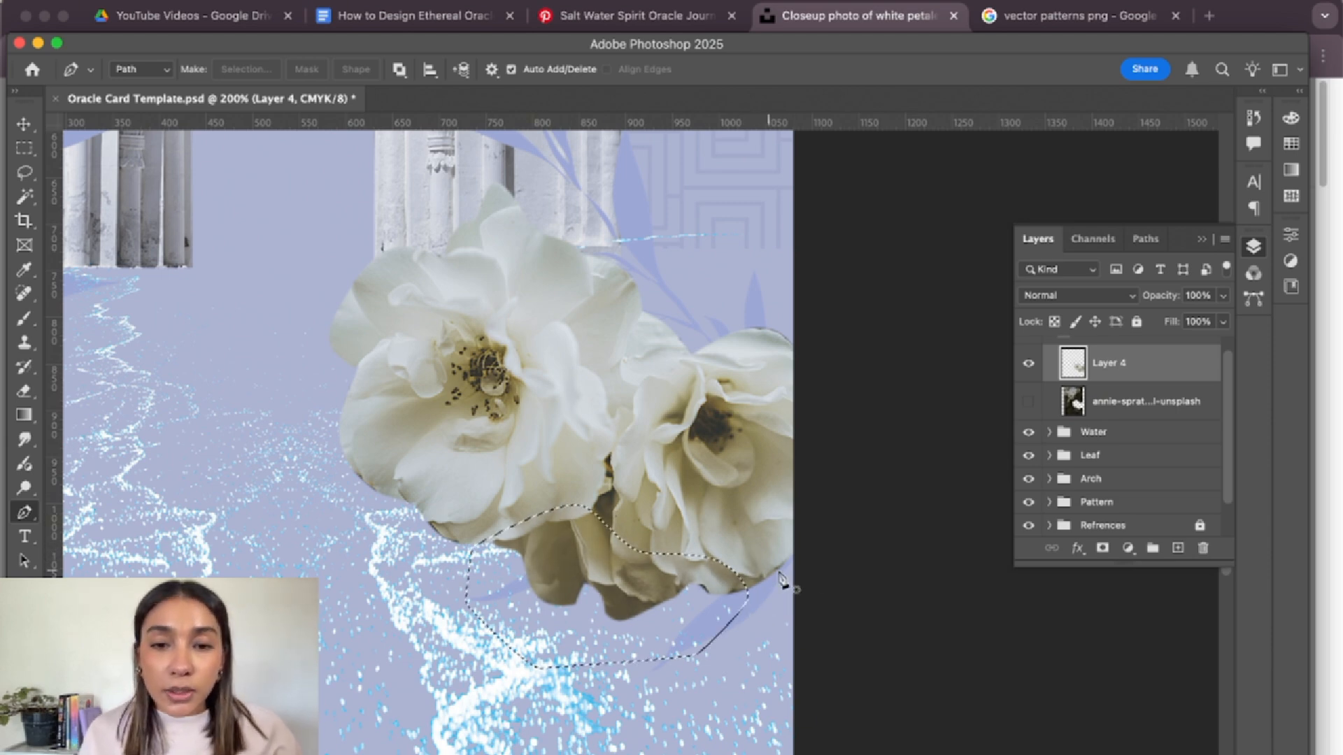
- Restore the path around the shaded petals and convert it into a selection with a feather radius of 12 pixels
right_click(595, 563)
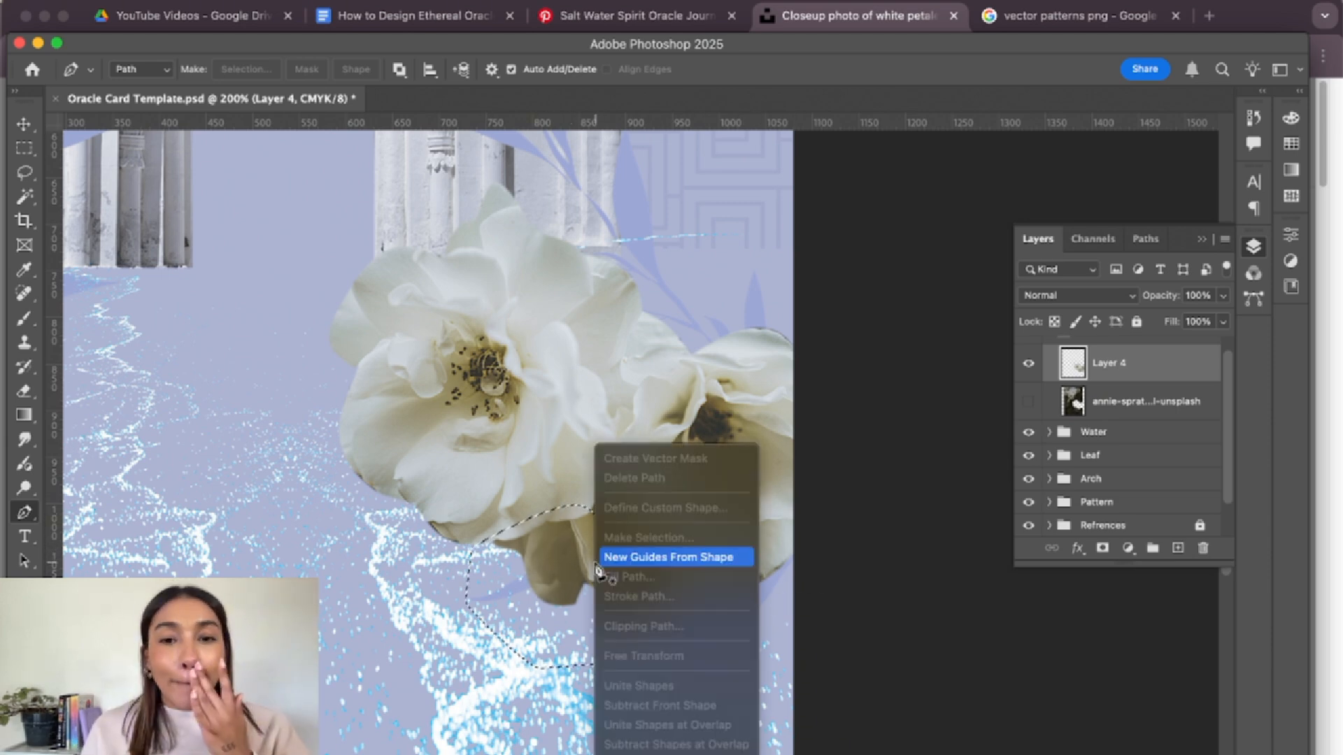
click(948, 532)
key(super+z)
right_click(584, 563)
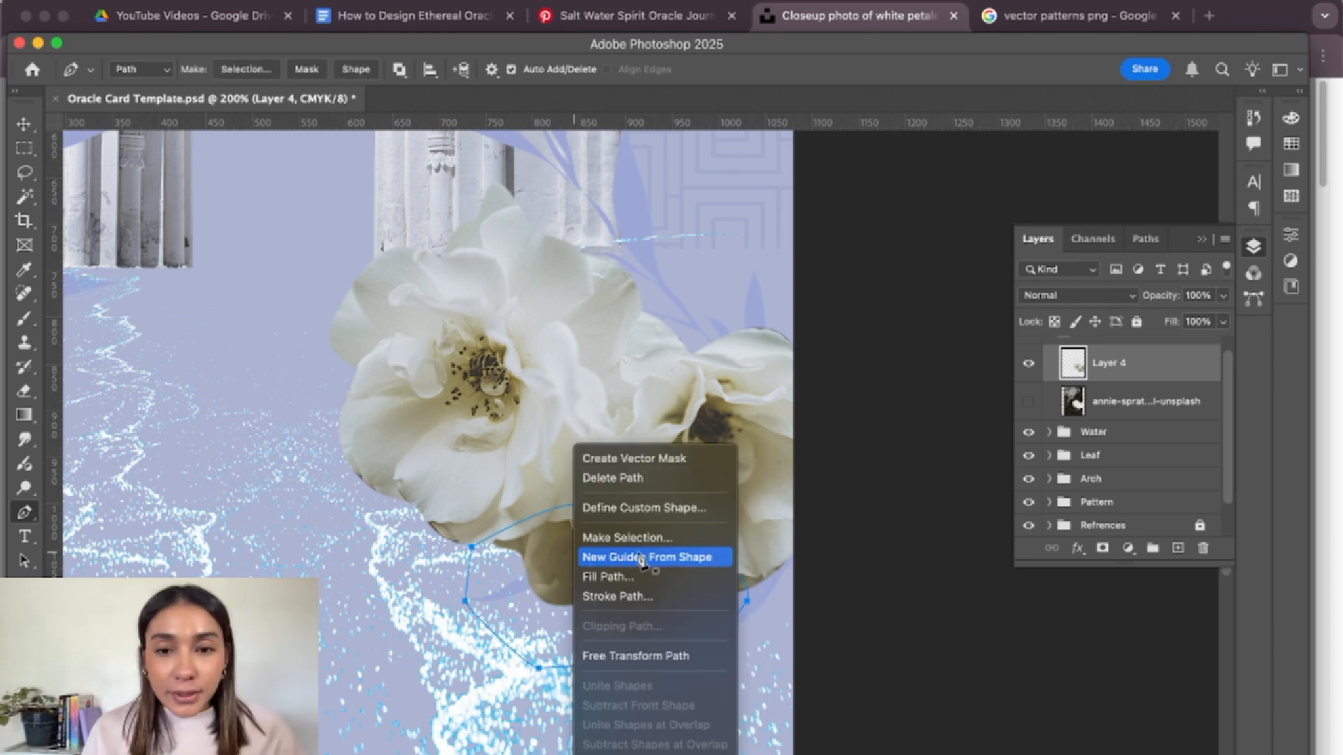
click(632, 533)
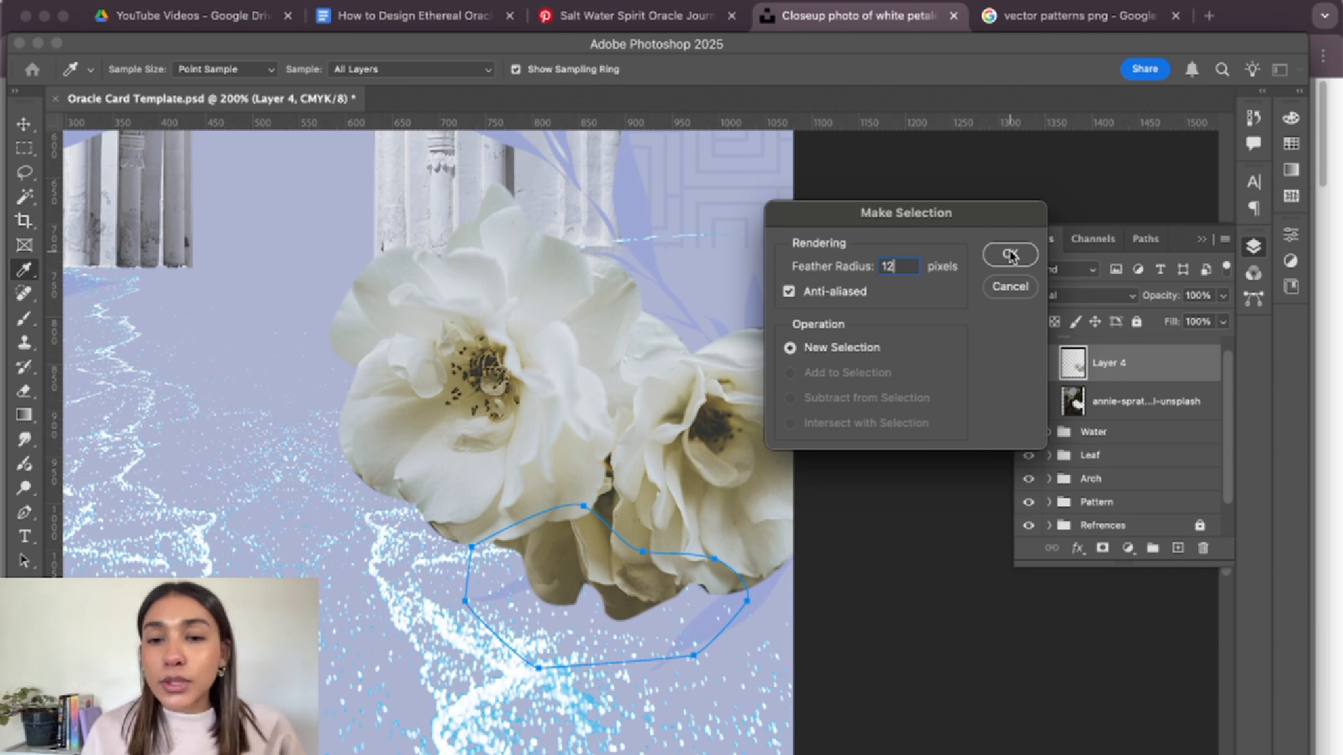
click(1010, 254)
- Lighten the selected shaded petals with Levels, raising the black output level to 73, and clear the selection
click(260, 2)
mouse_move(360, 38)
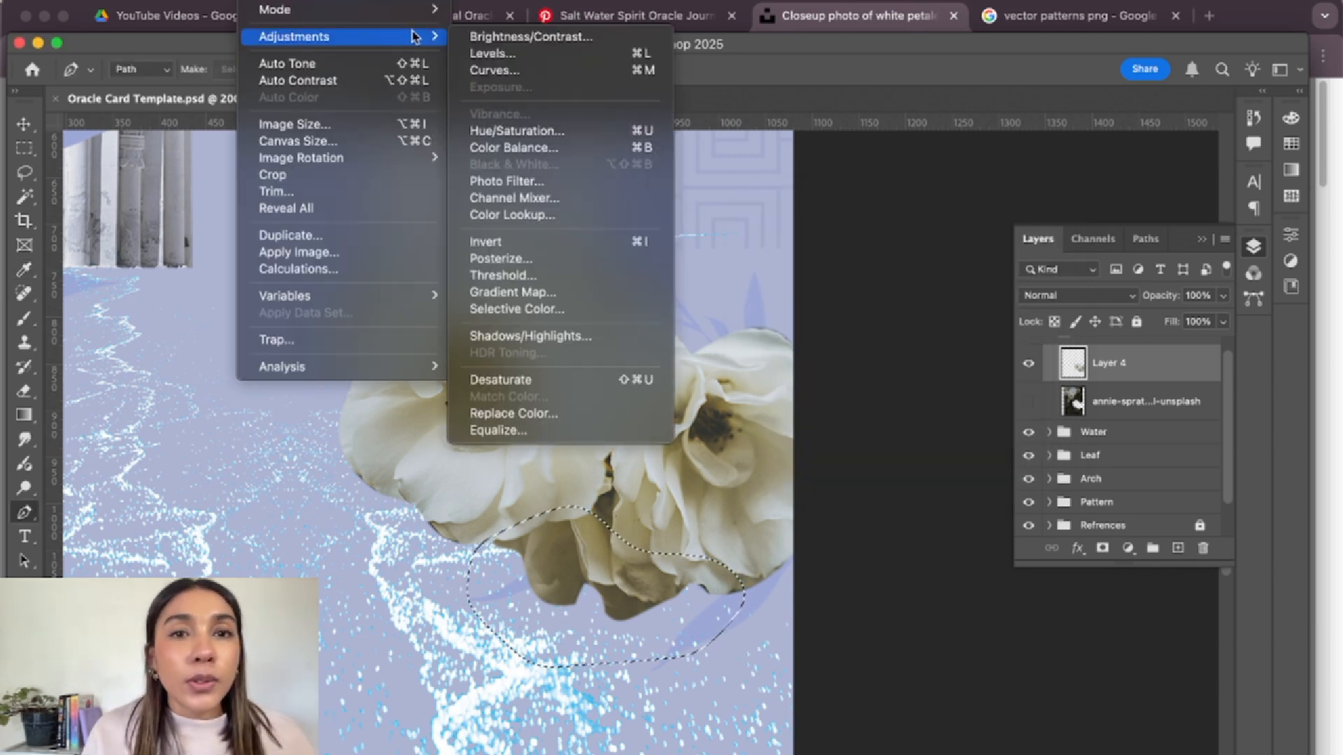
click(483, 51)
drag(880, 333, 942, 339)
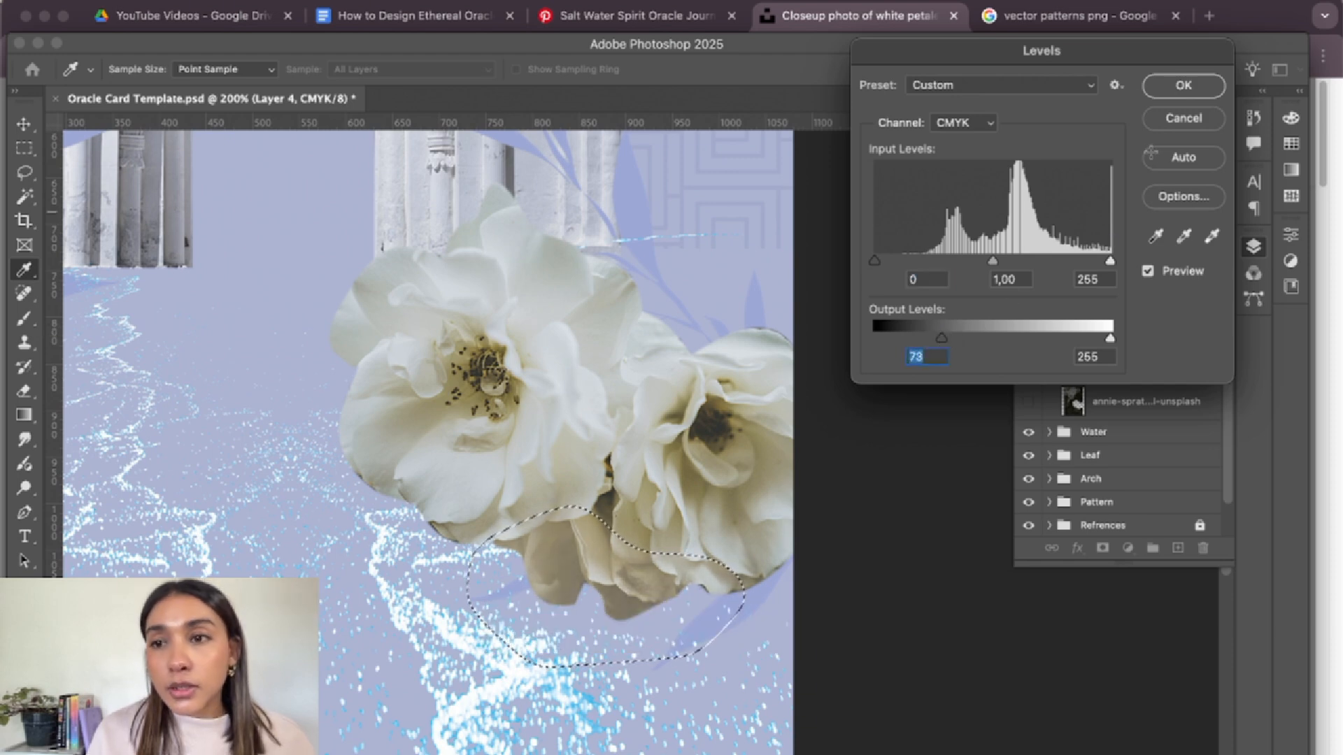
click(1184, 85)
key(p)
key(super+d)
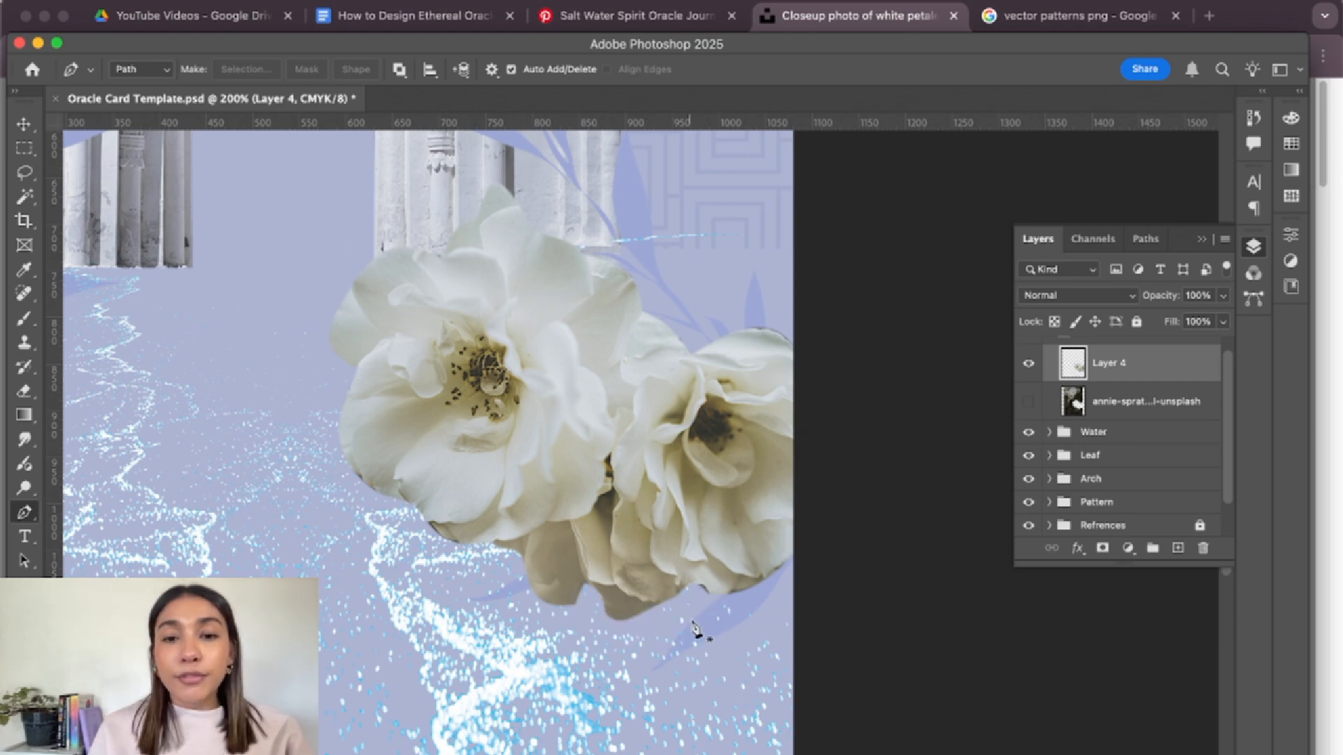
- Duplicate the flower layer, flip the copy horizontally and place it on the card's left side opposite the original
key(v)
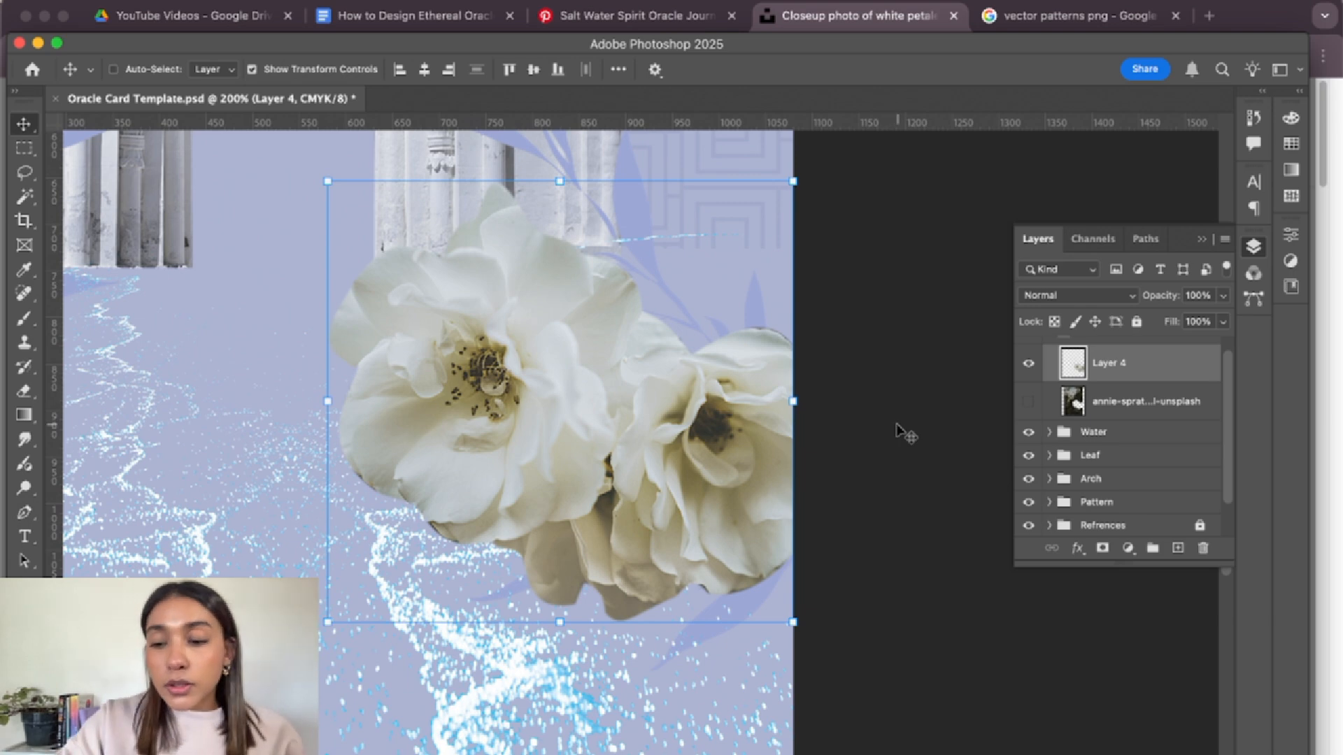
key(super+minus)
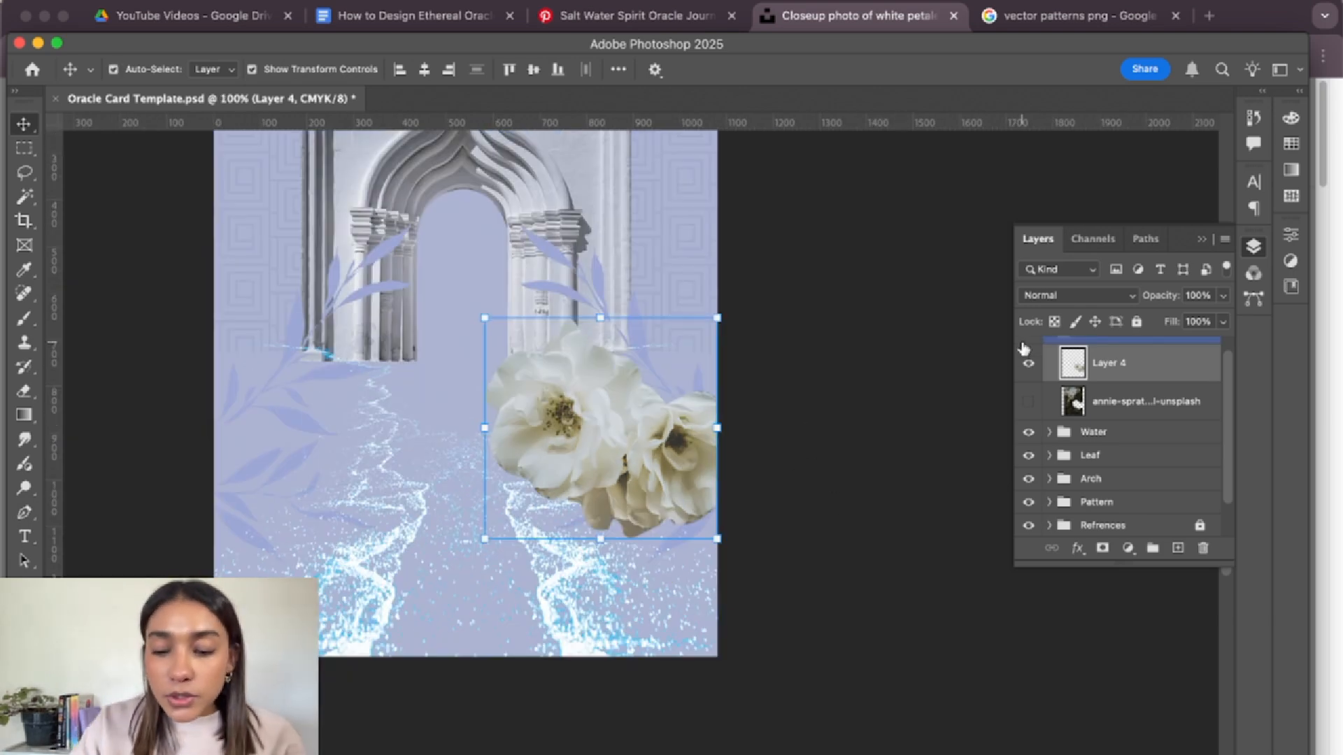
key(super+j)
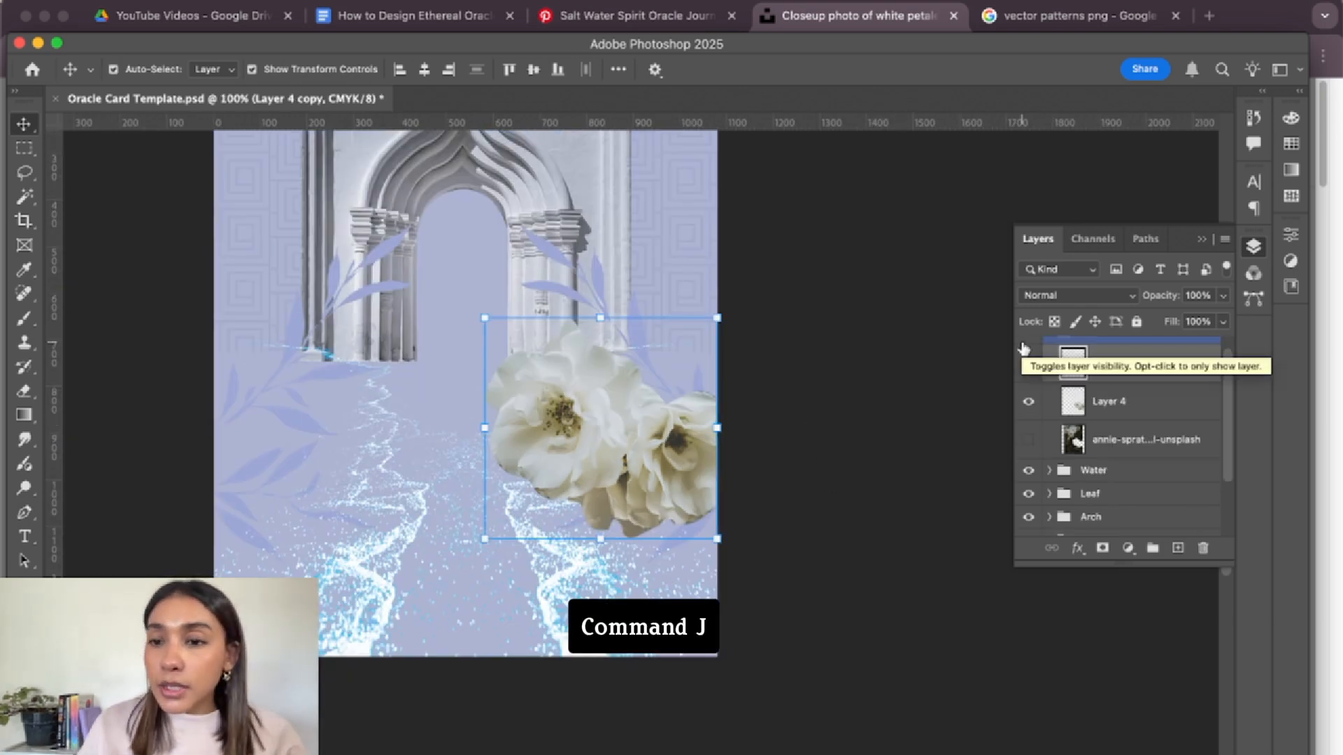
drag(653, 450, 412, 448)
key(super+t)
drag(250, 427, 723, 434)
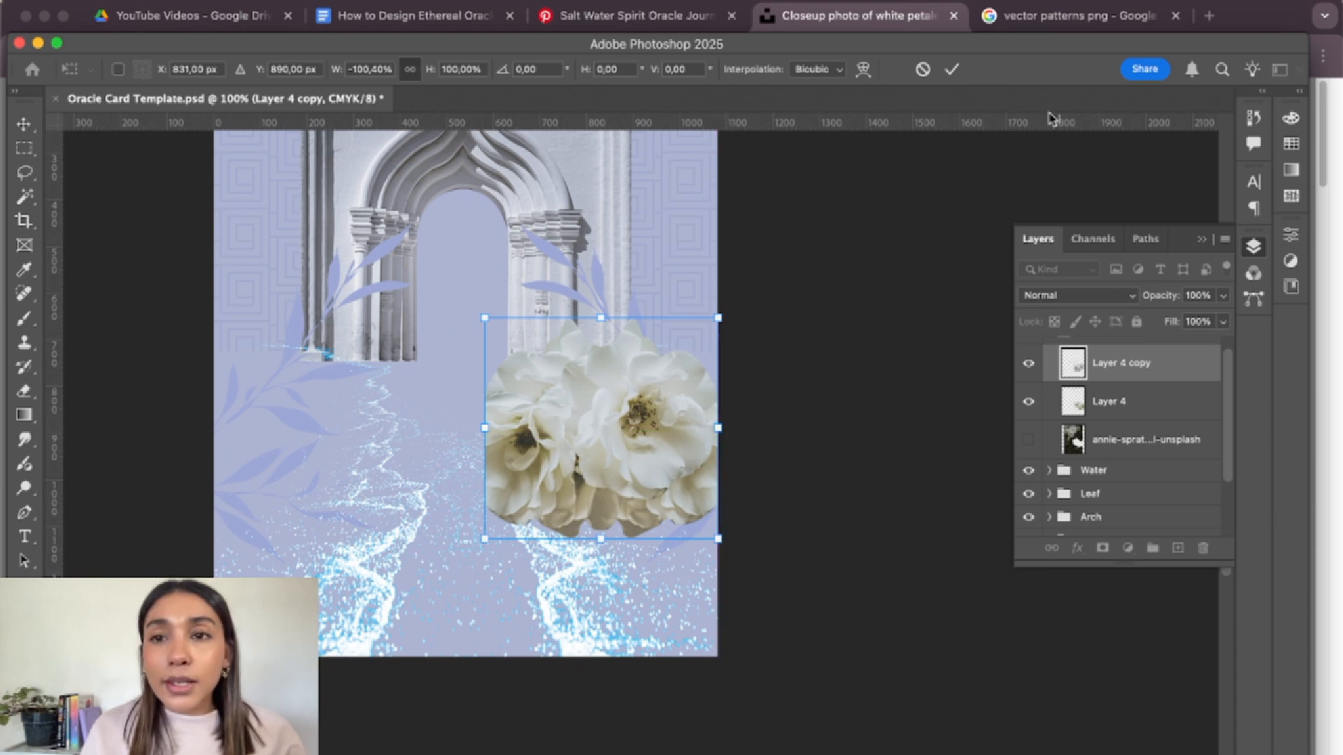
click(952, 70)
drag(637, 442, 317, 451)
click(845, 541)
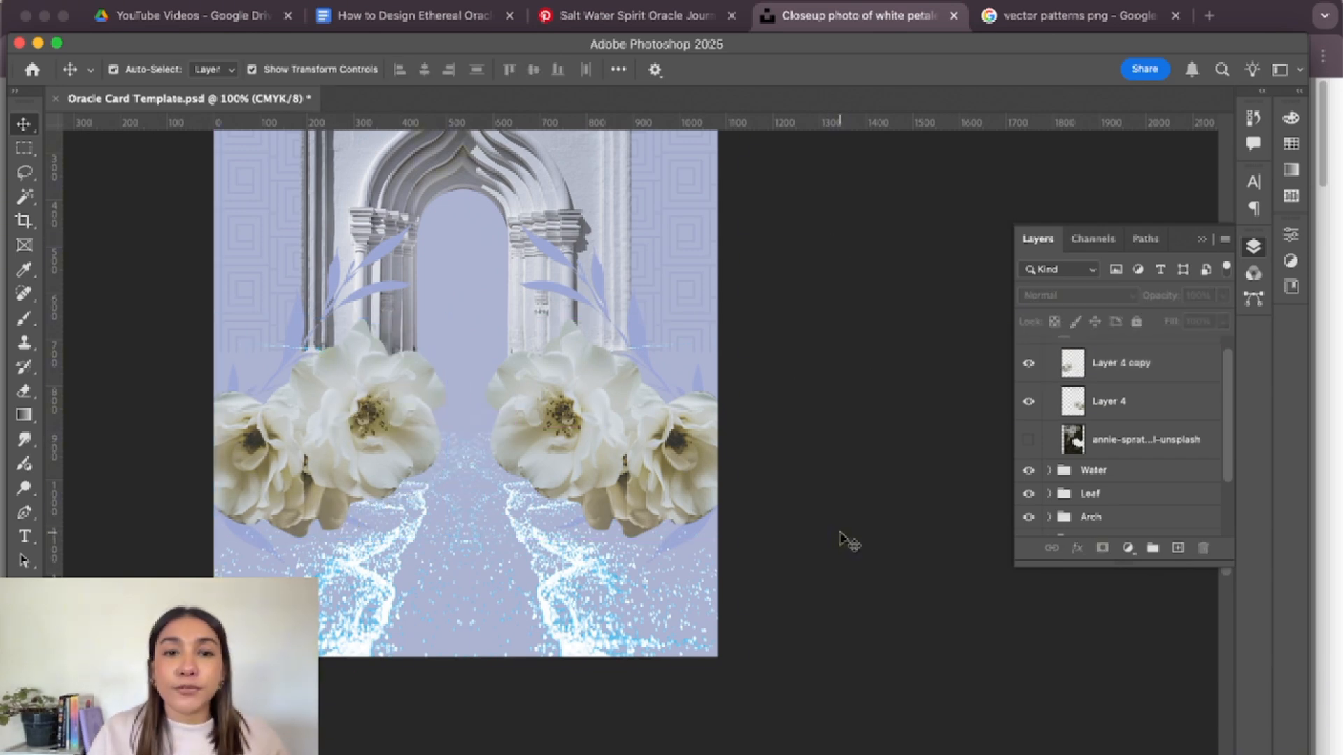
- Set the blend mode of both flower layers, the left copy and the right original, to Lighten
scroll(848, 542, up, 1)
click(1062, 474)
click(1079, 295)
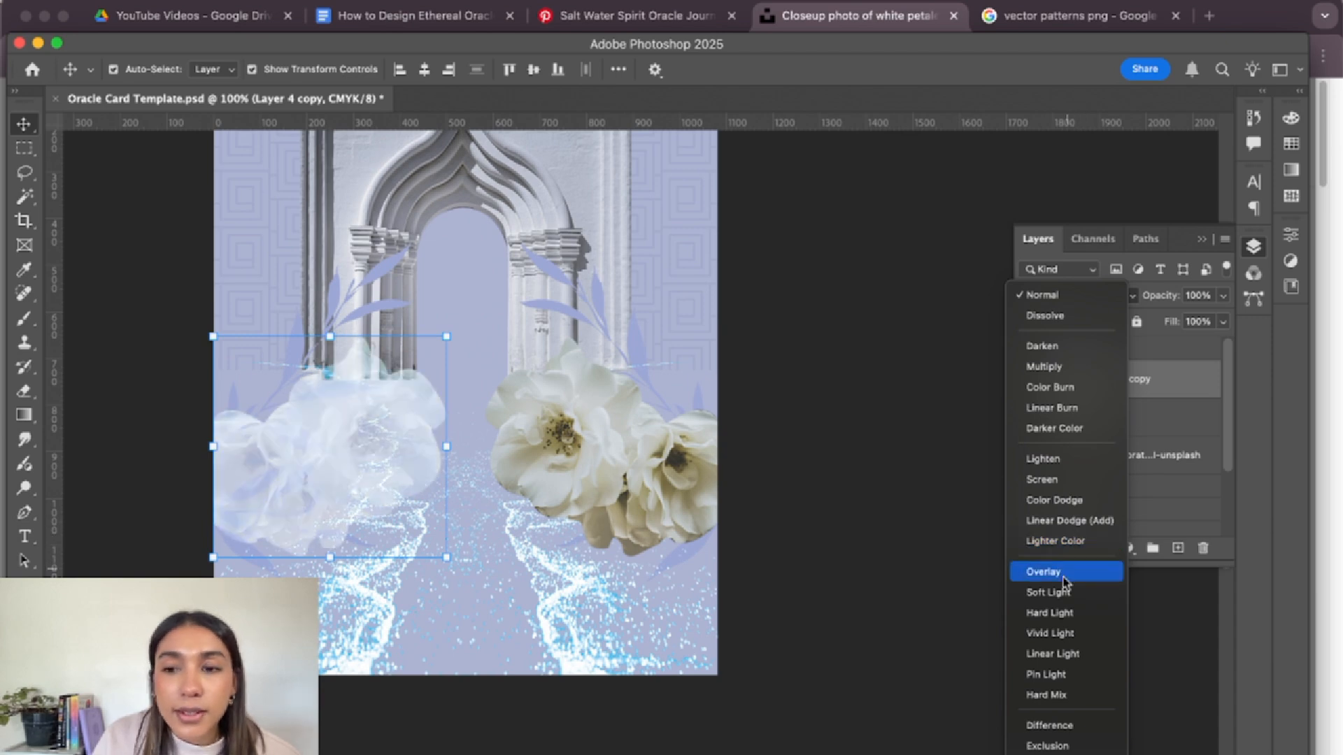
scroll(1067, 560, down, 2)
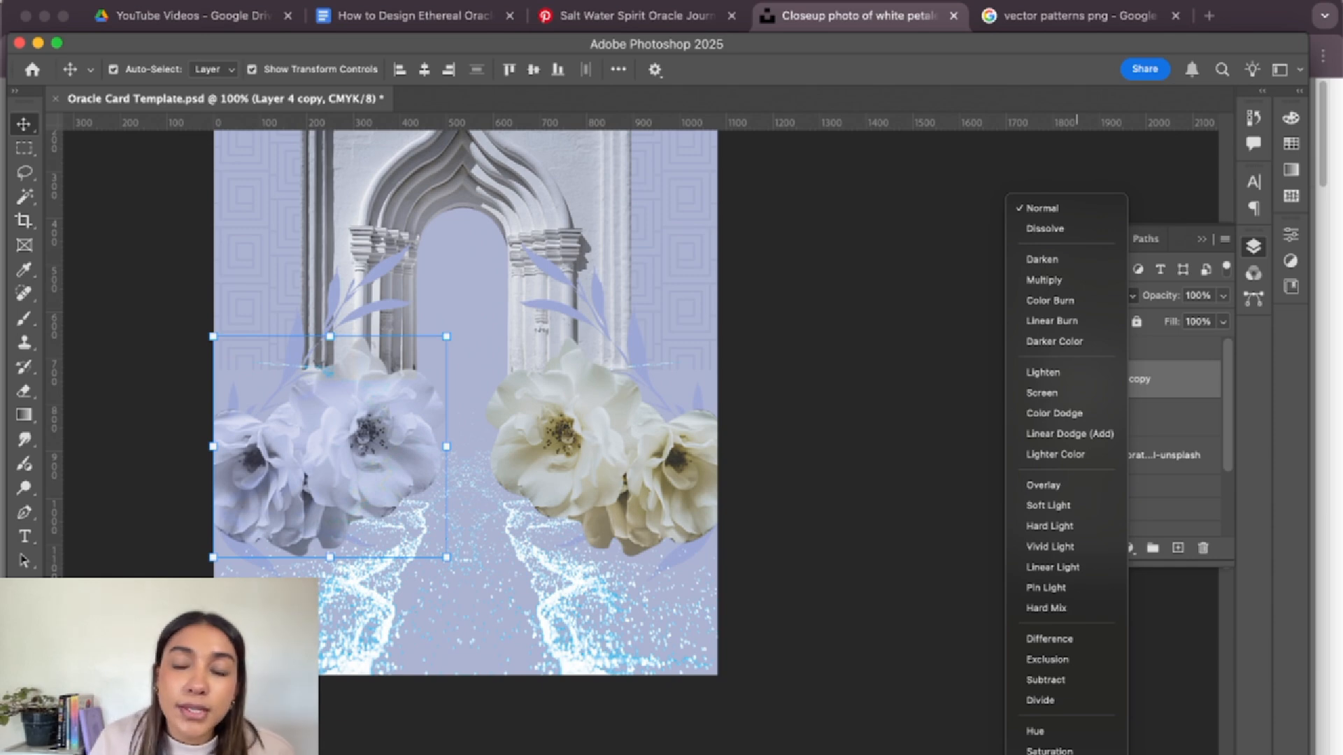
click(1070, 376)
click(579, 483)
click(1077, 295)
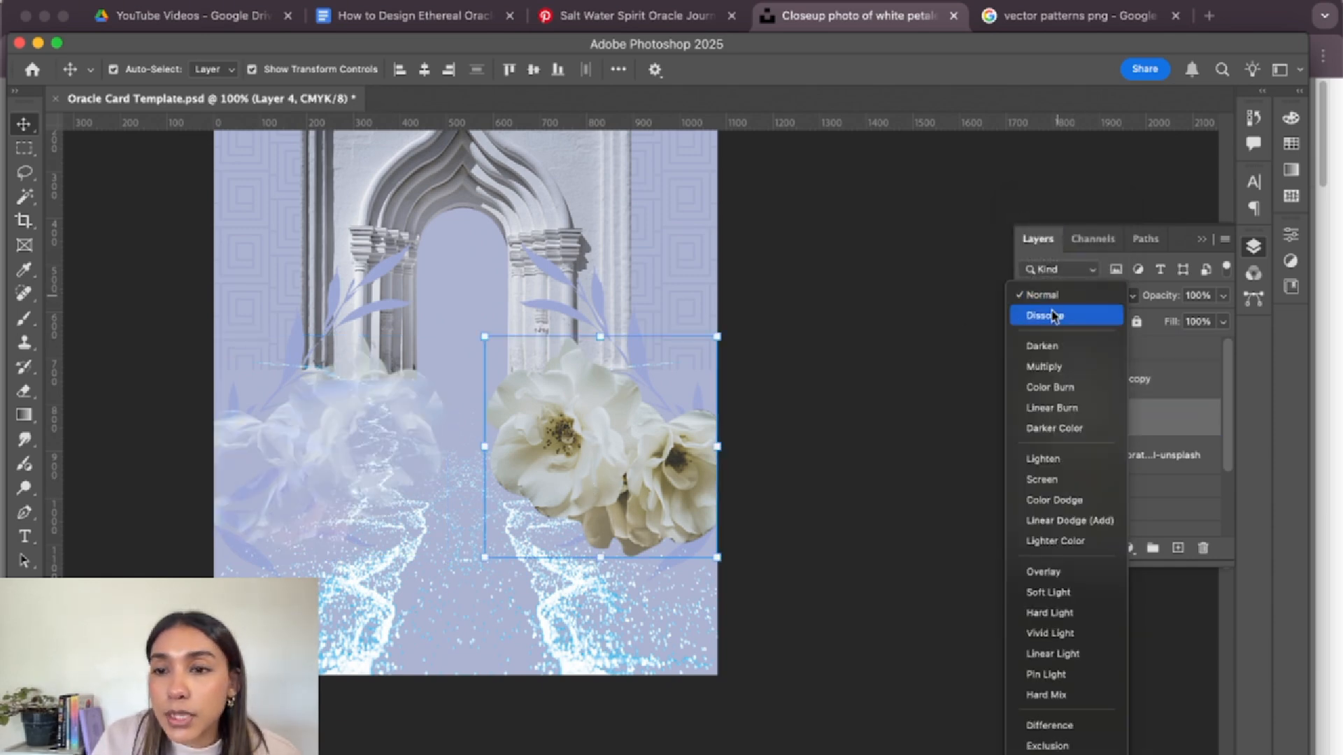
click(1049, 455)
click(885, 409)
- Duplicate the right flowers into the card's lower right corner, and place a horizontally flipped copy in the lower left corner
click(644, 456)
drag(647, 443, 678, 579)
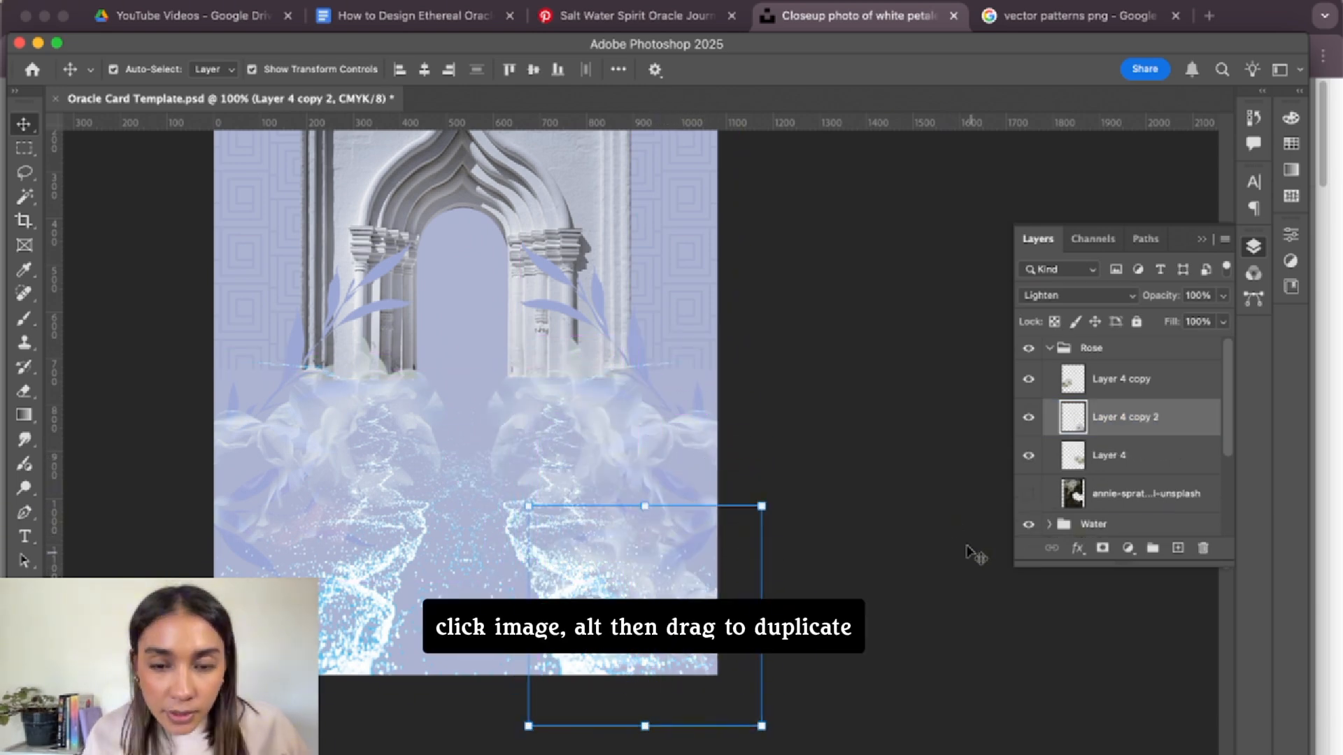
drag(641, 620, 410, 626)
drag(295, 616, 761, 613)
drag(638, 610, 261, 609)
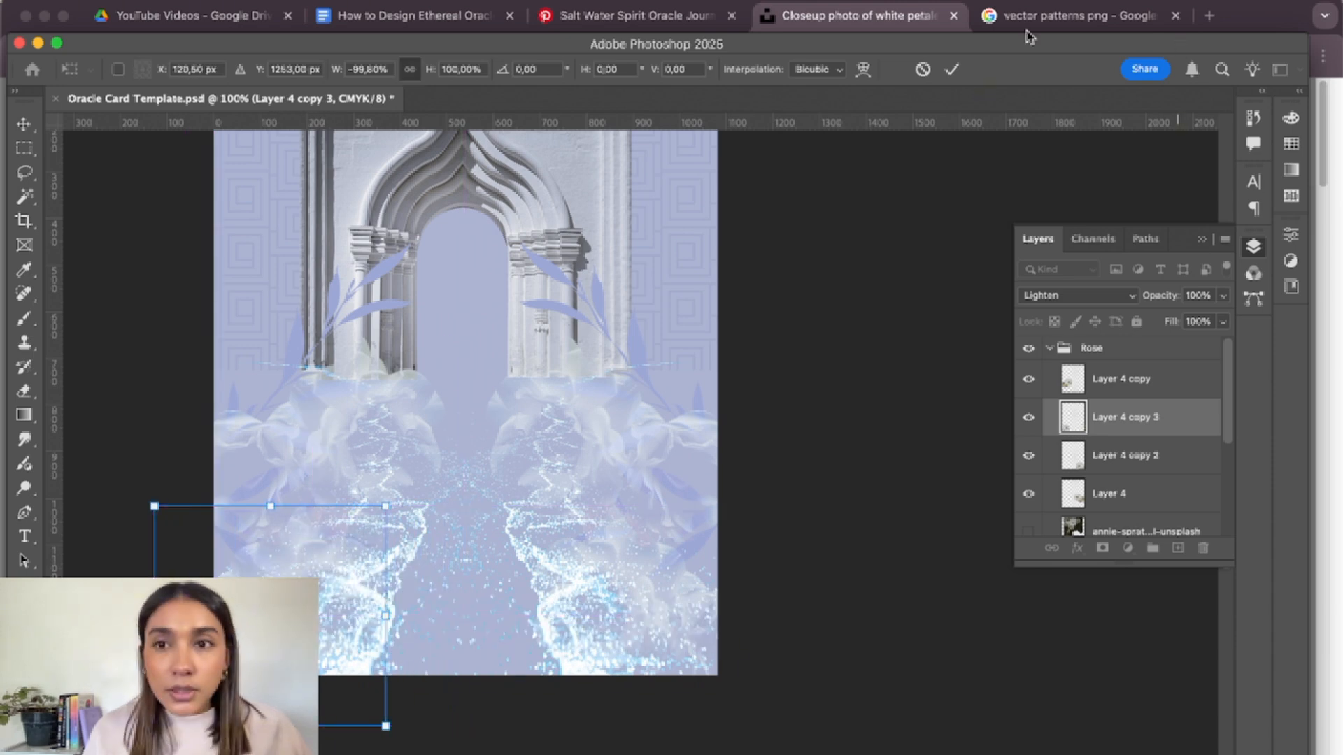
click(951, 68)
key(super+minus)
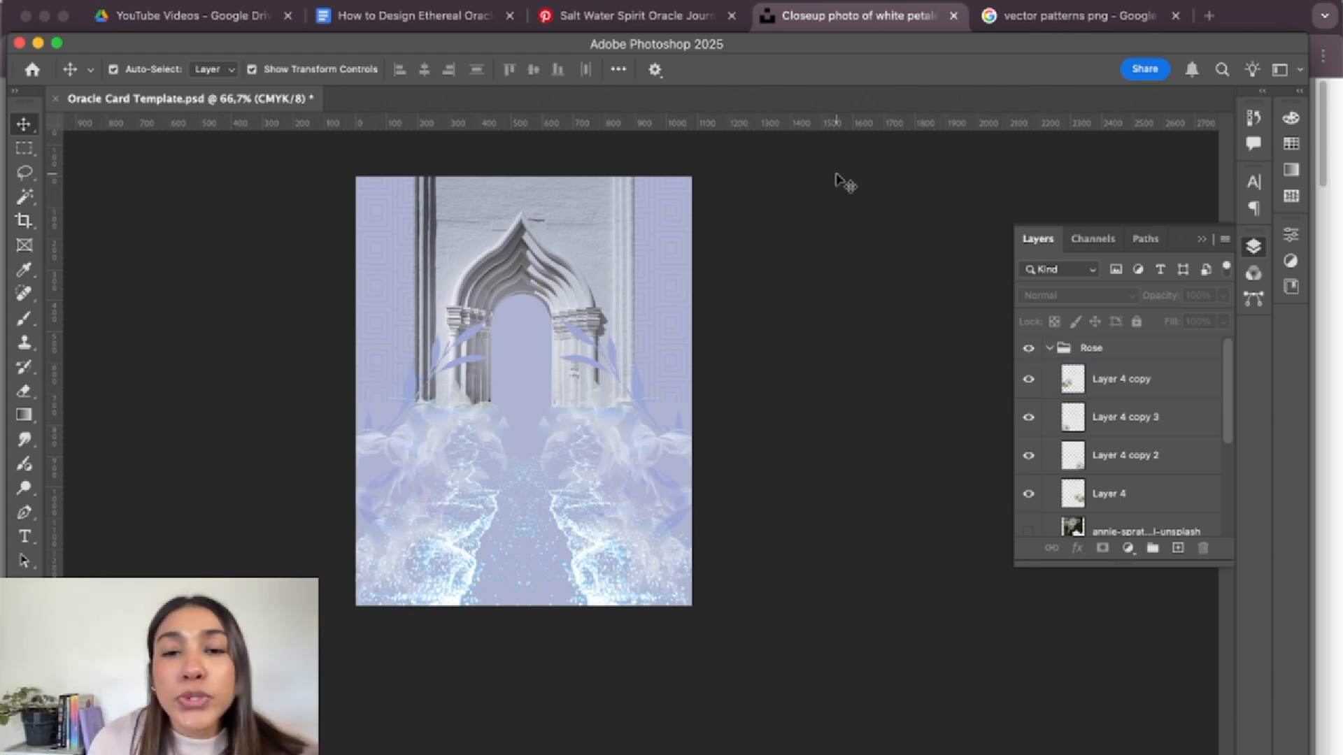
- Collapse the Rose layer group and deselect all layers
click(1056, 355)
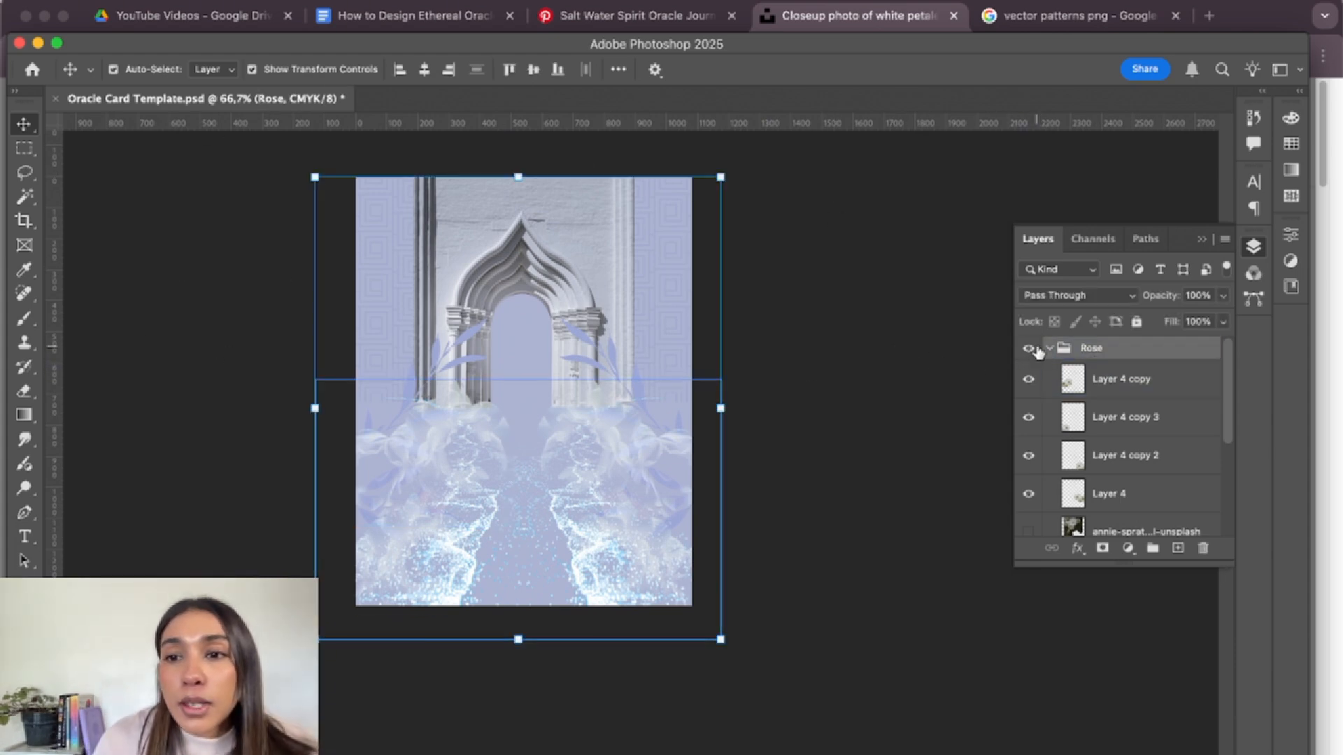
click(1049, 347)
click(871, 370)
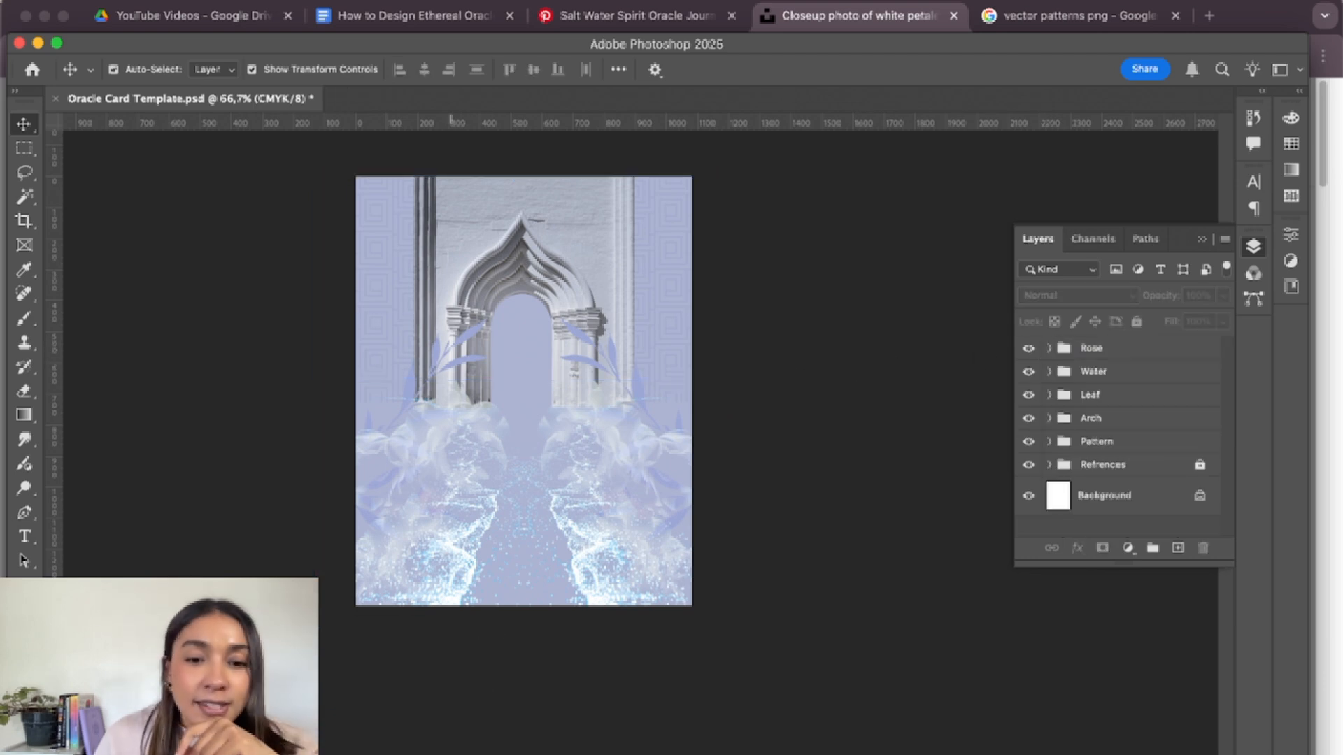
- Switch to Unsplash in the browser, close the white flower photo and search for "prism light effect"
click(409, 749)
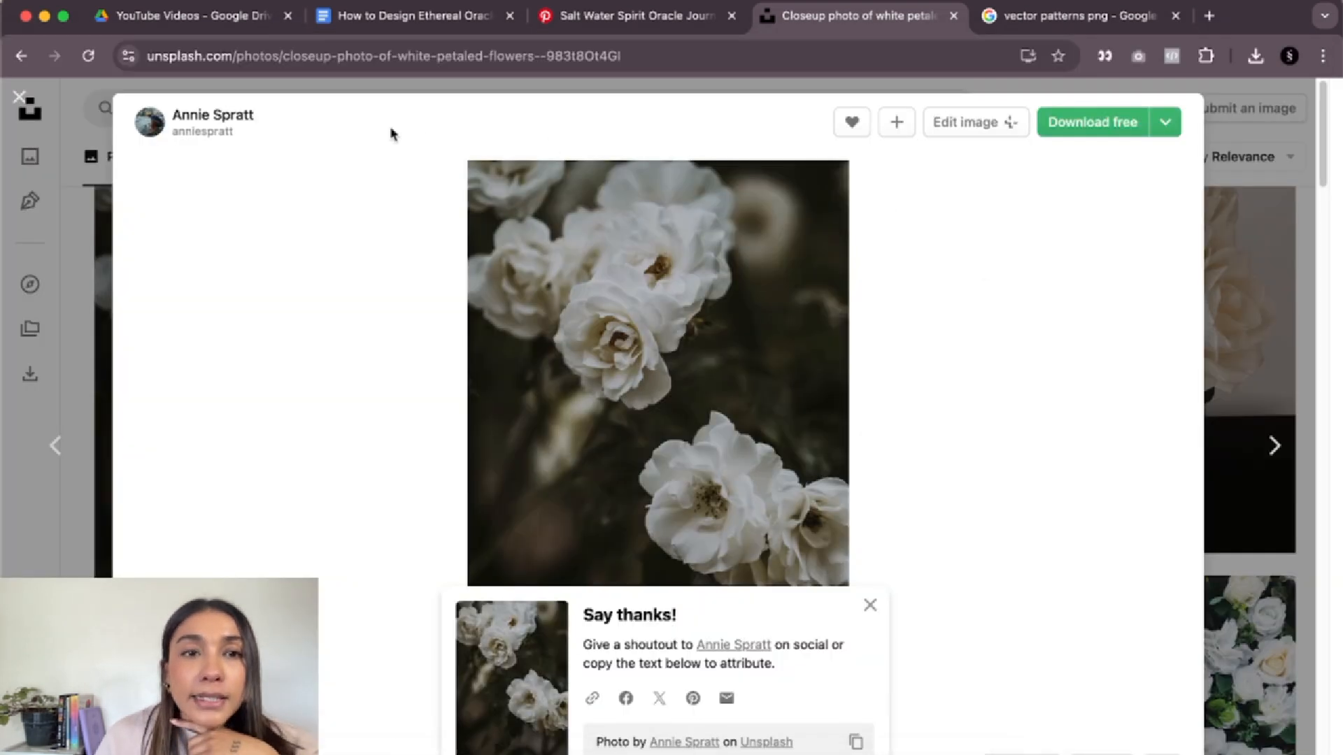
click(20, 98)
click(91, 114)
text(prism light effect)
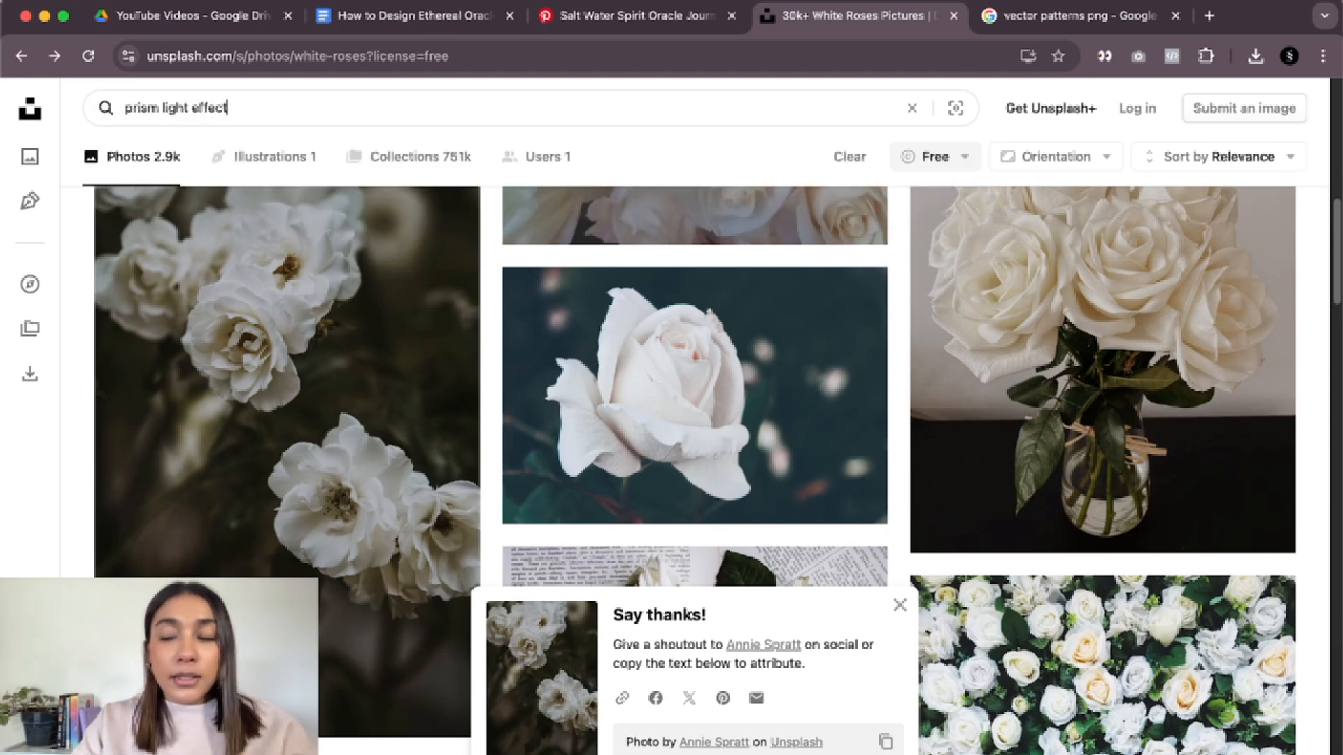
key(Return)
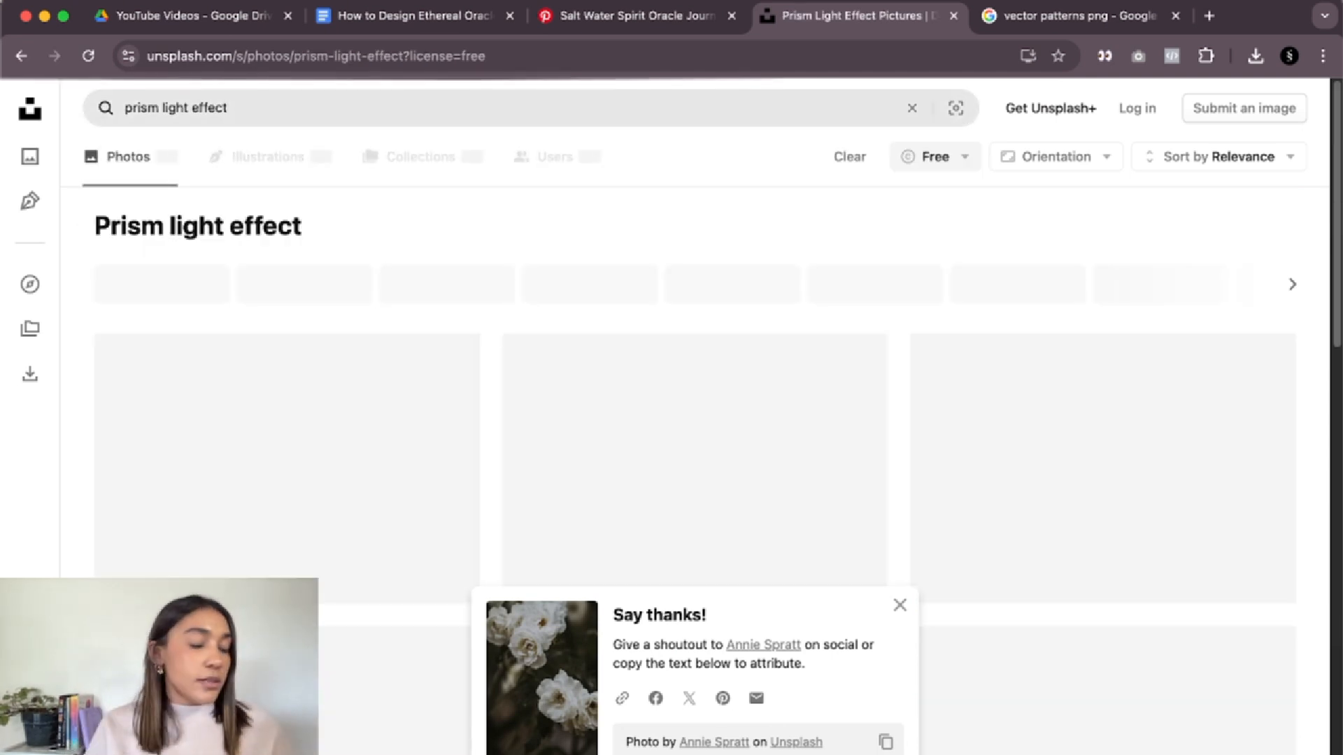
click(899, 606)
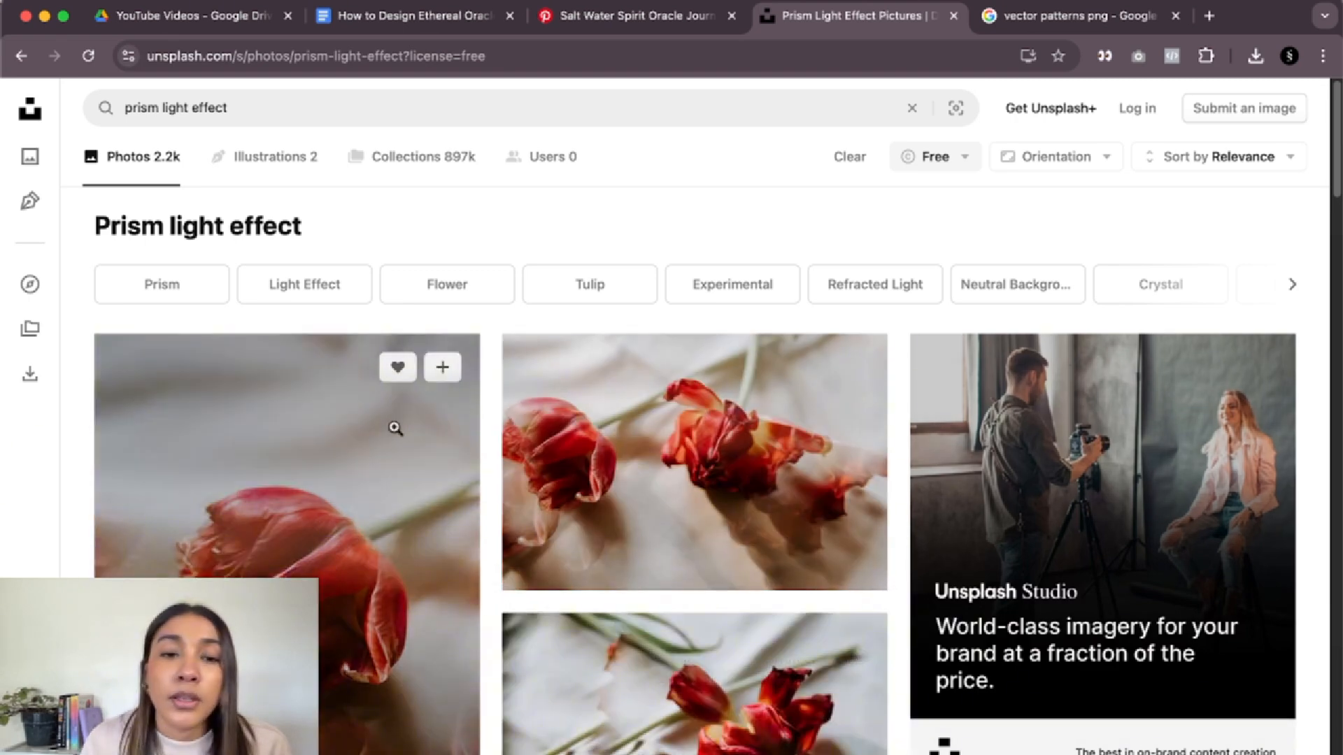
- Find the photo of a vertical blue-to-orange light band on black and download it into the Oracle Card folder
scroll(644, 455, down, 15)
scroll(644, 600, up, 6)
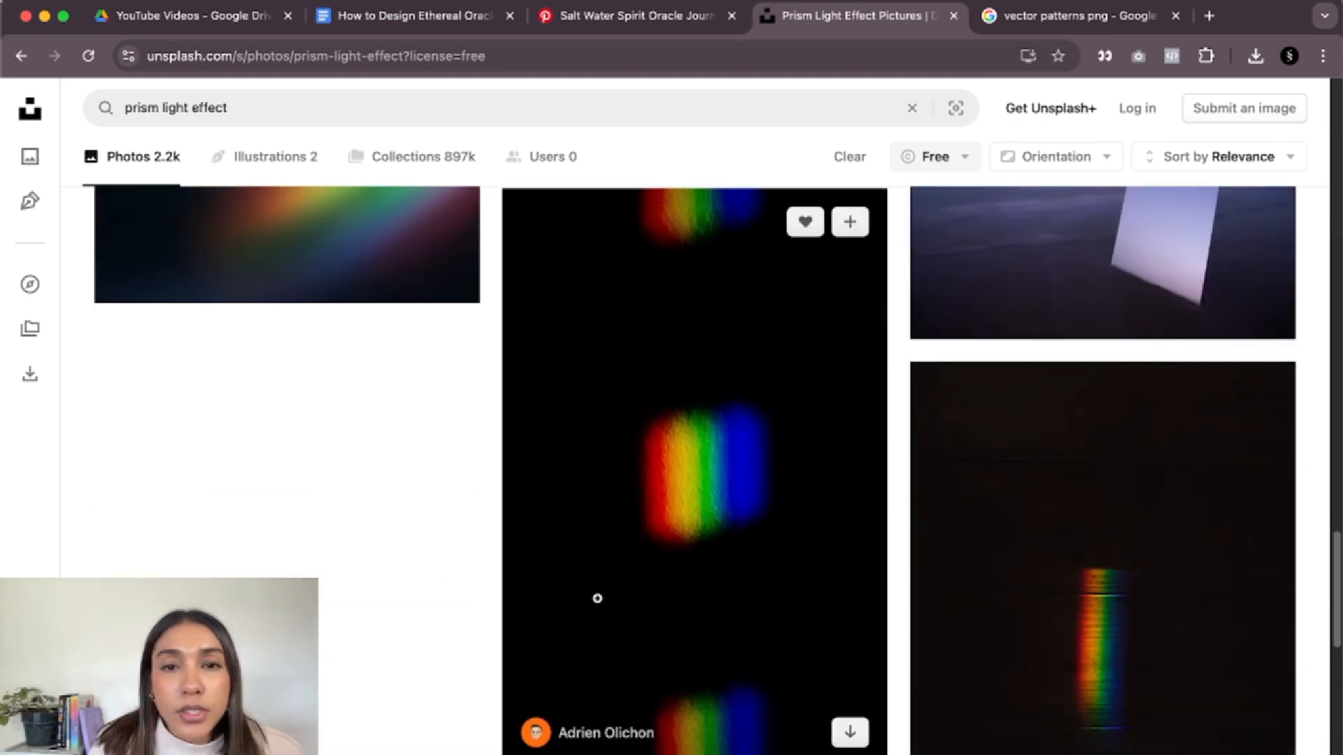
click(279, 536)
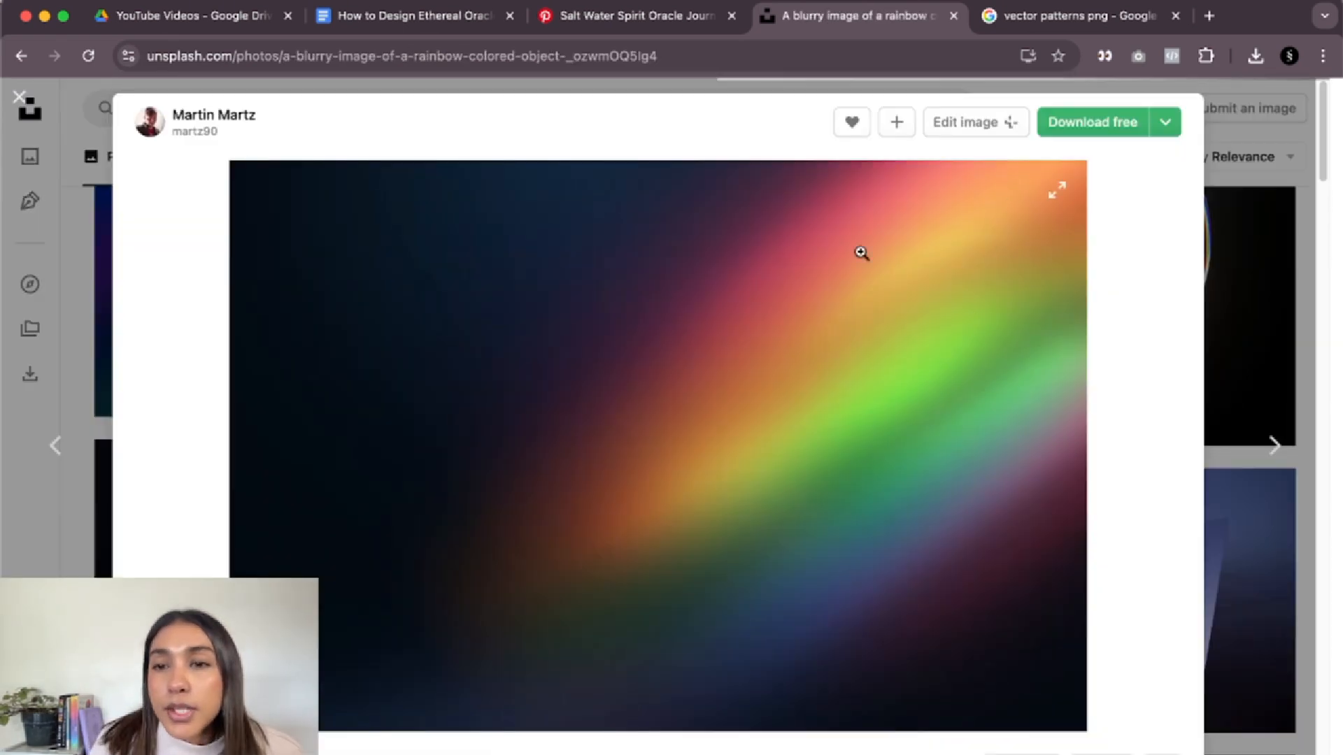
key(Escape)
scroll(506, 427, down, 15)
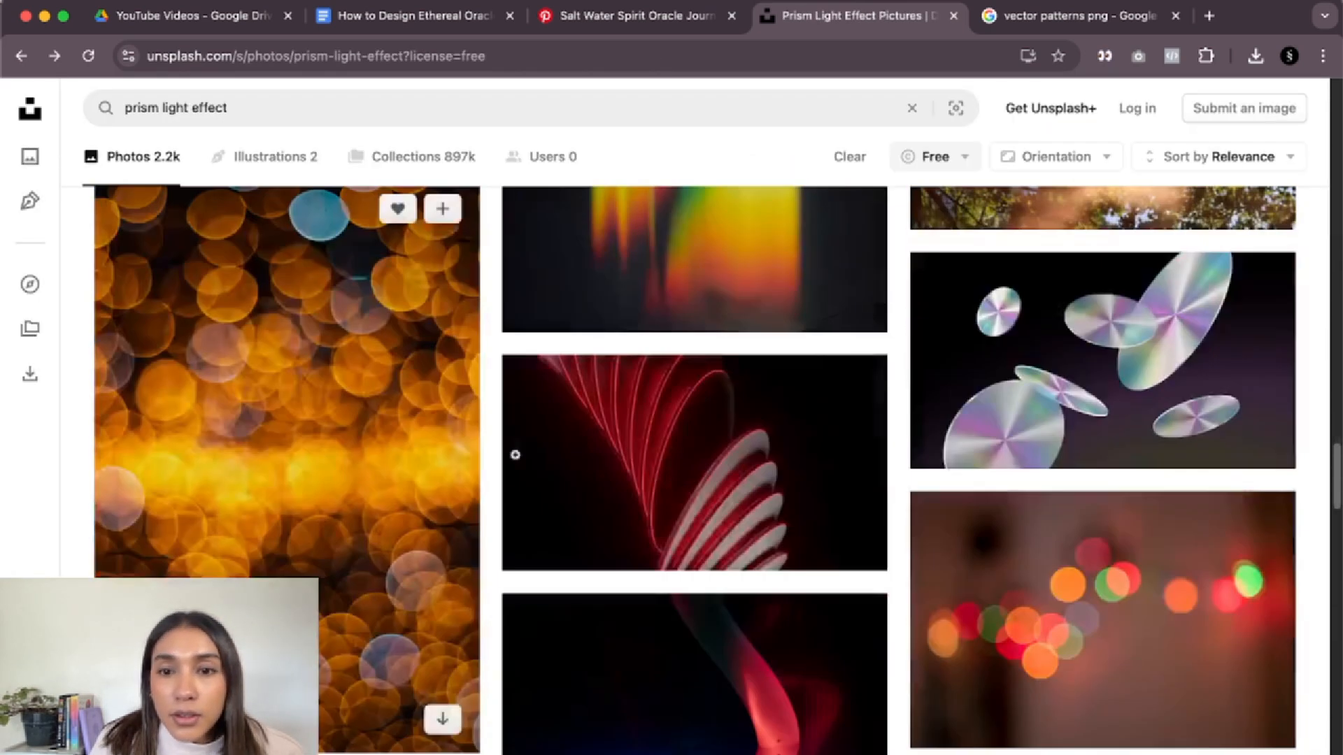
click(716, 260)
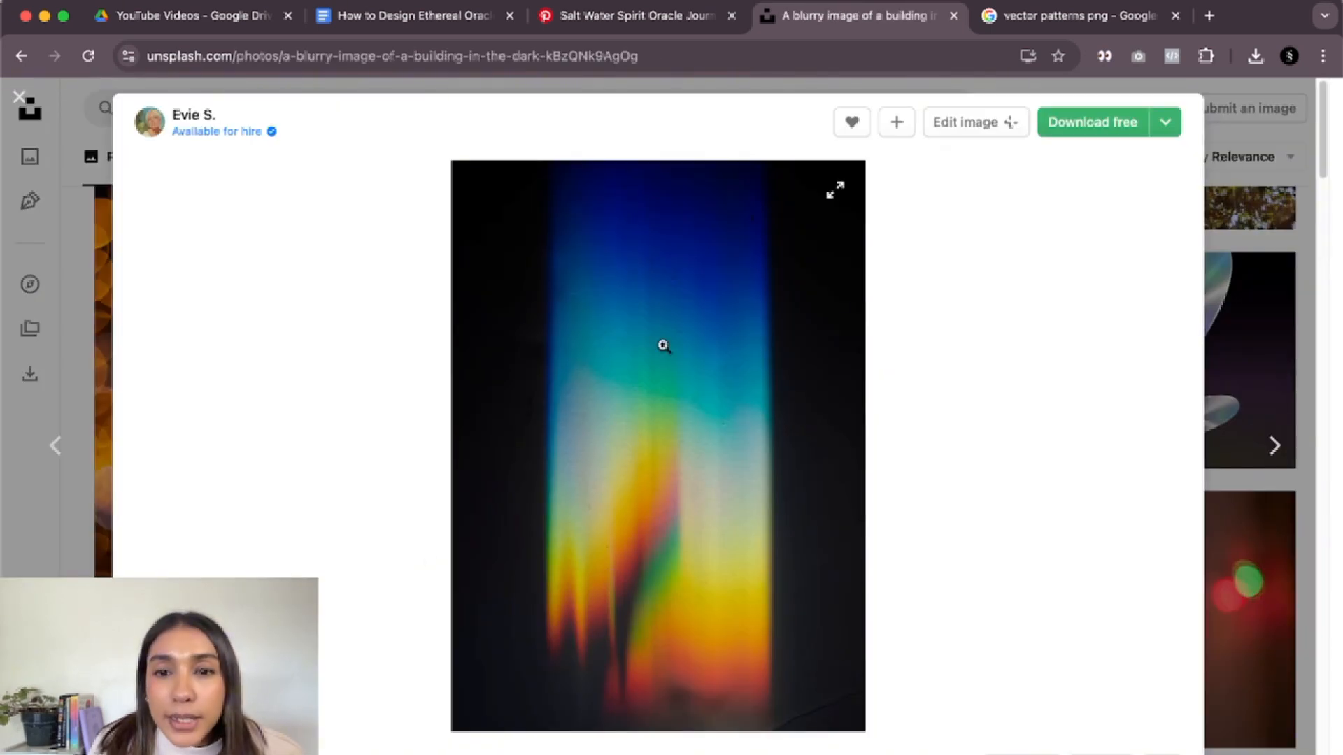
right_click(619, 388)
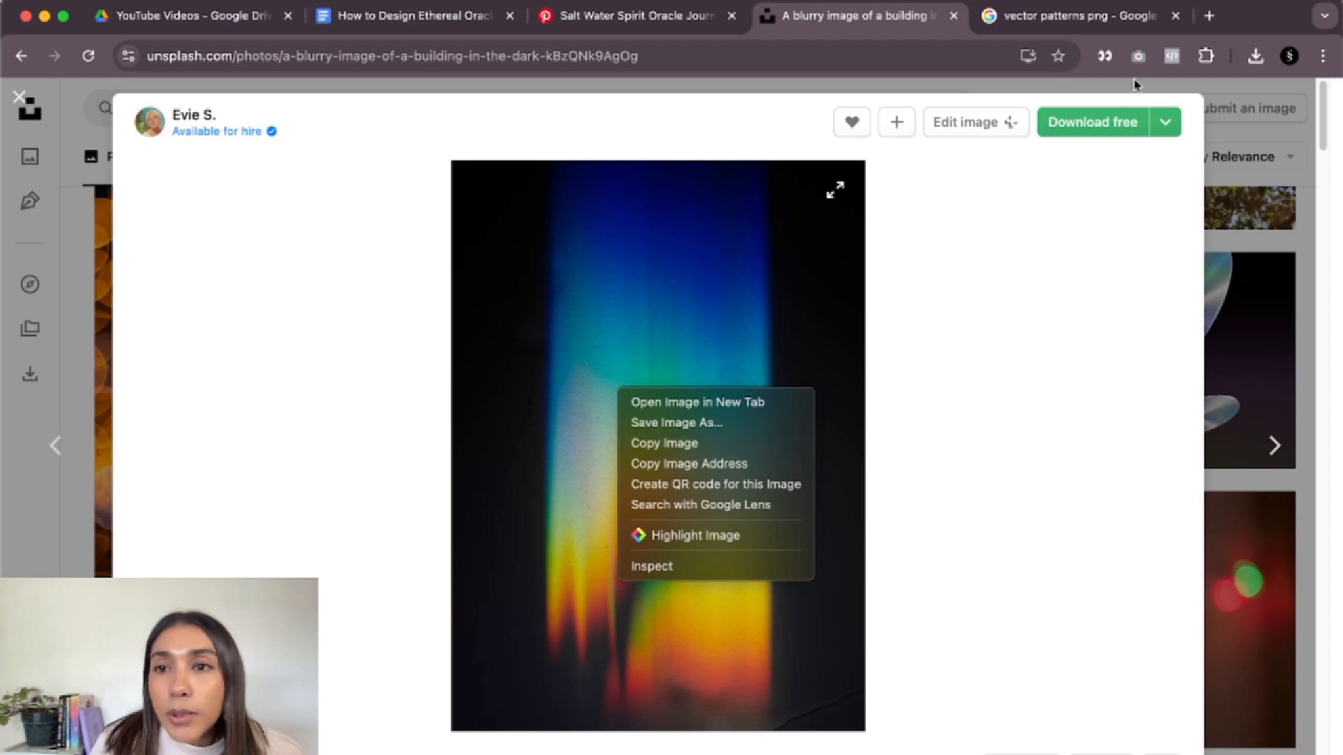
click(1113, 123)
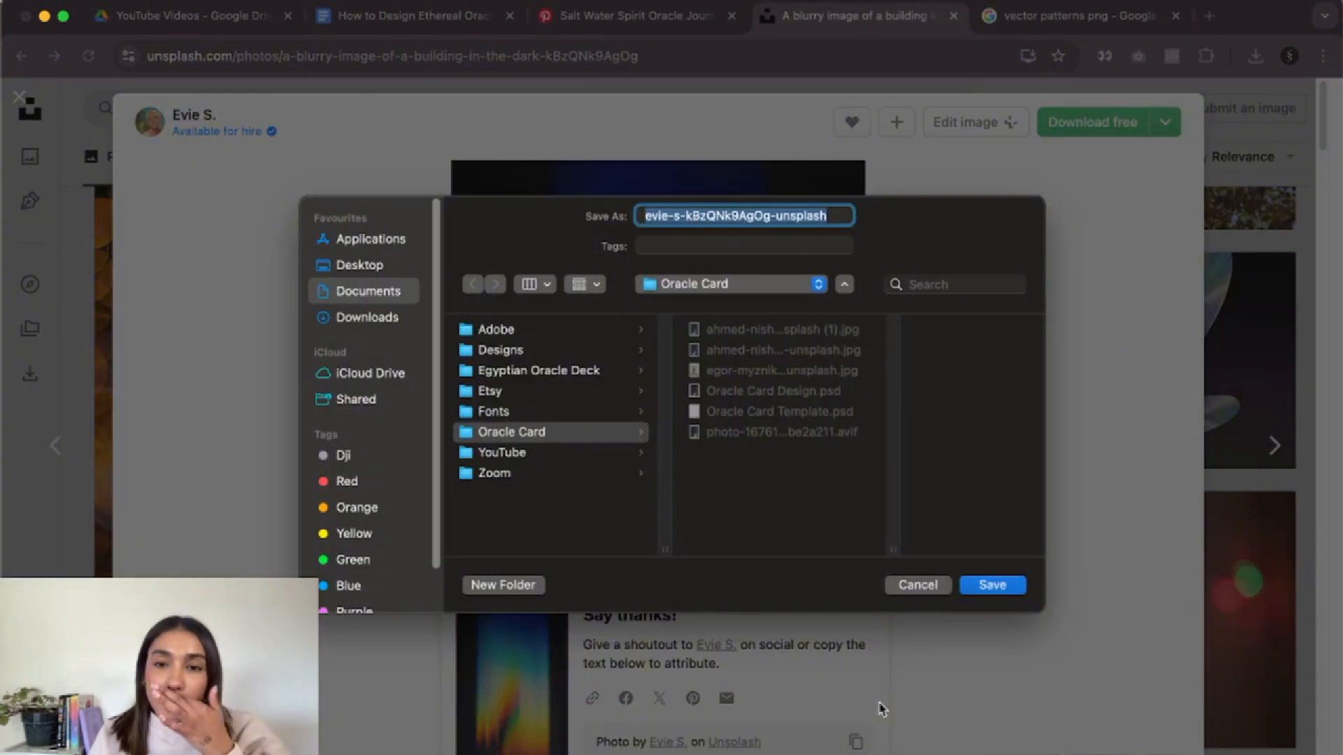
click(992, 585)
key(Escape)
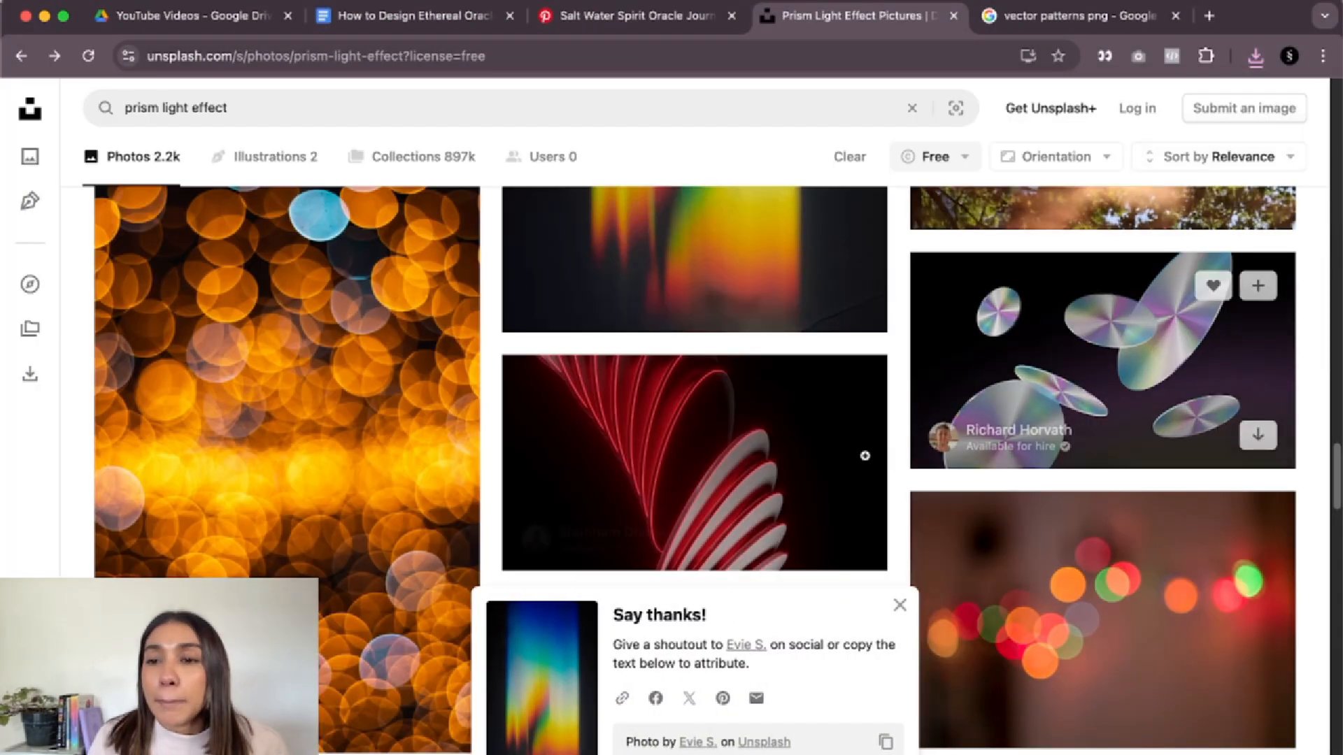
- Find the photo of two iridescent soap bubbles on black and download it into the Oracle Card folder
scroll(672, 453, down, 15)
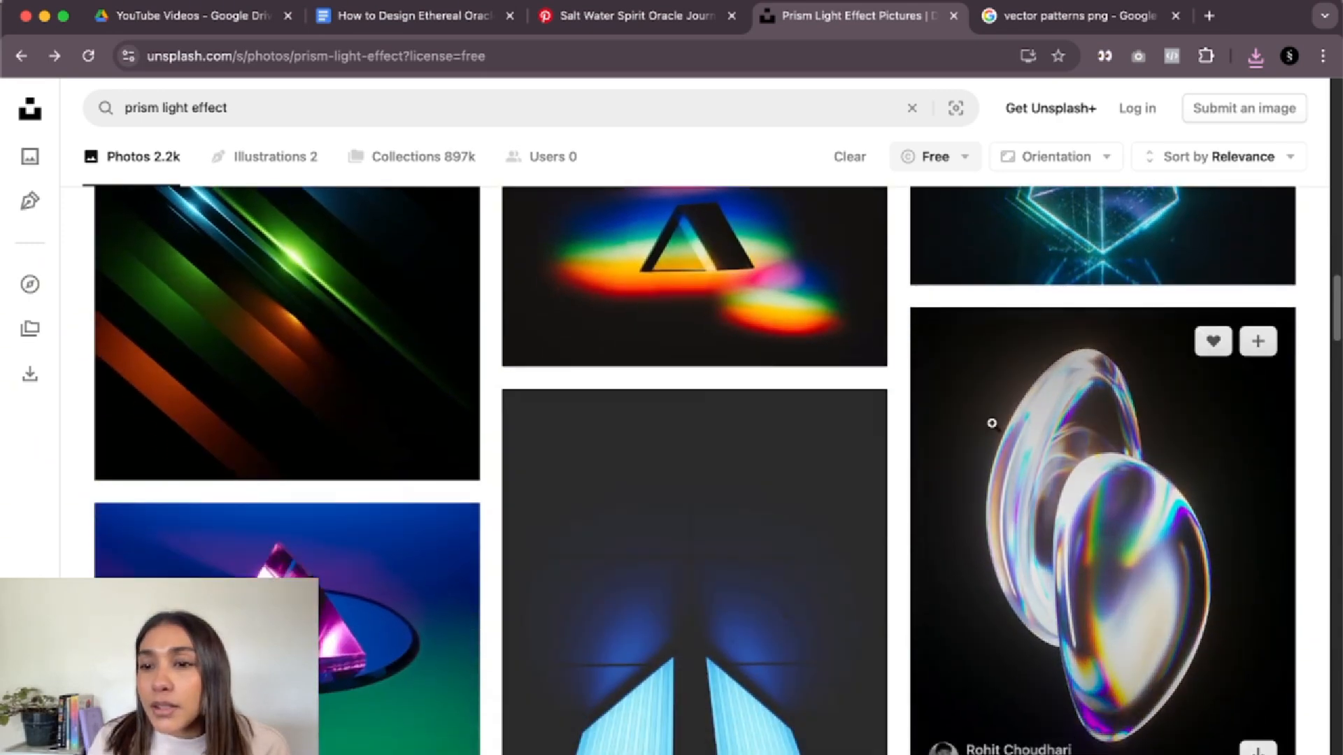
scroll(992, 423, down, 1)
click(1063, 455)
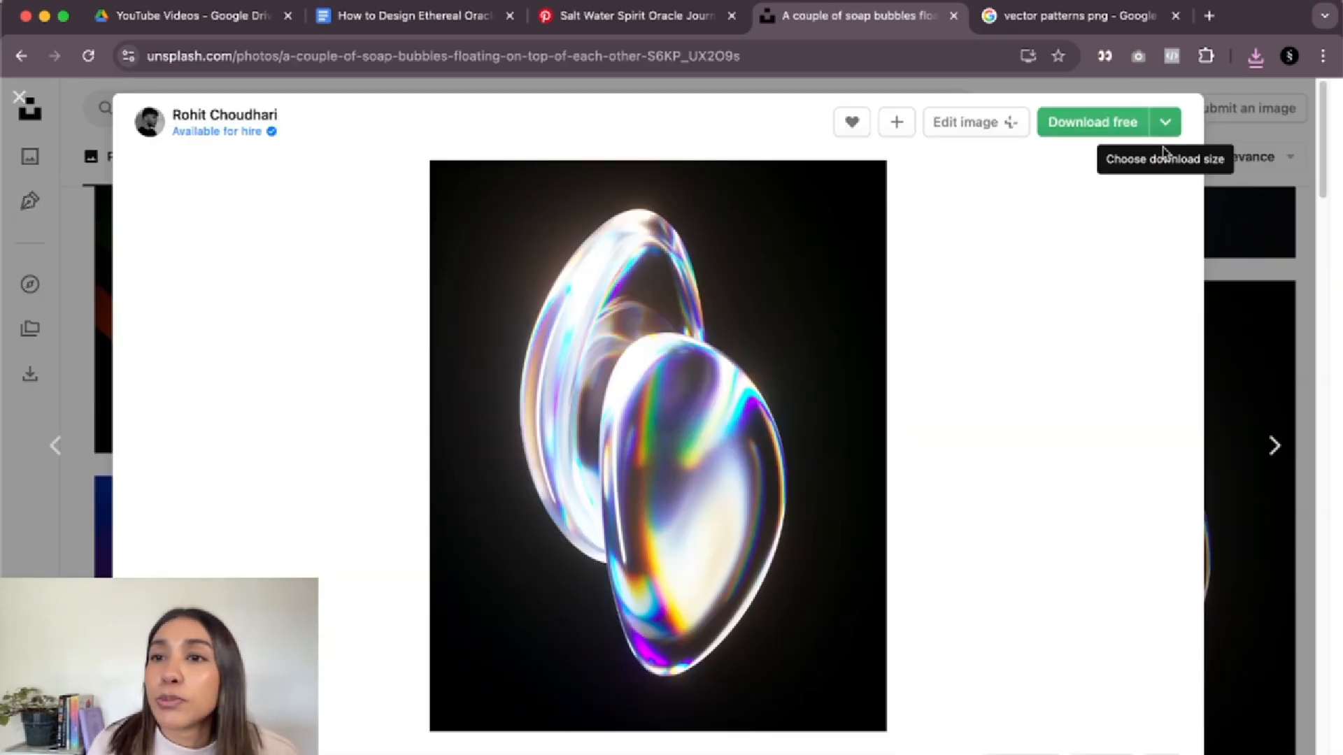
click(1089, 123)
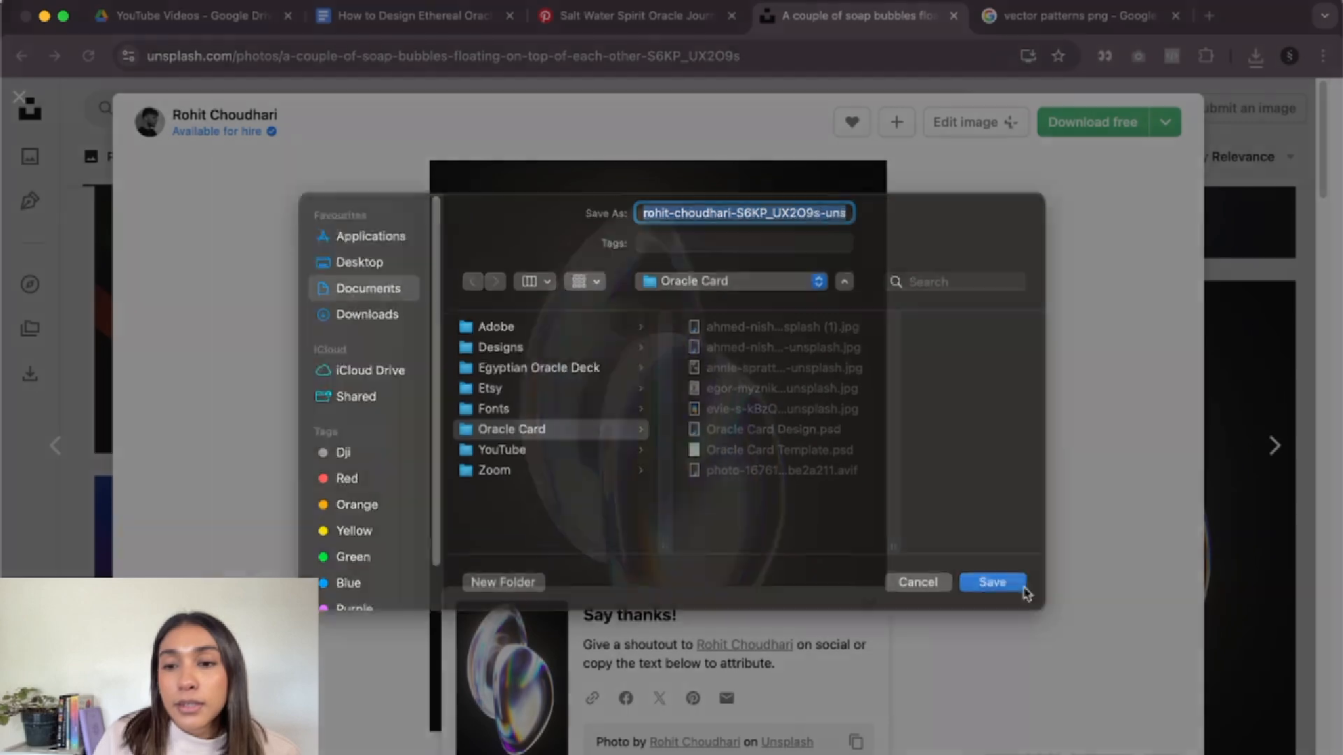
click(1024, 592)
key(Escape)
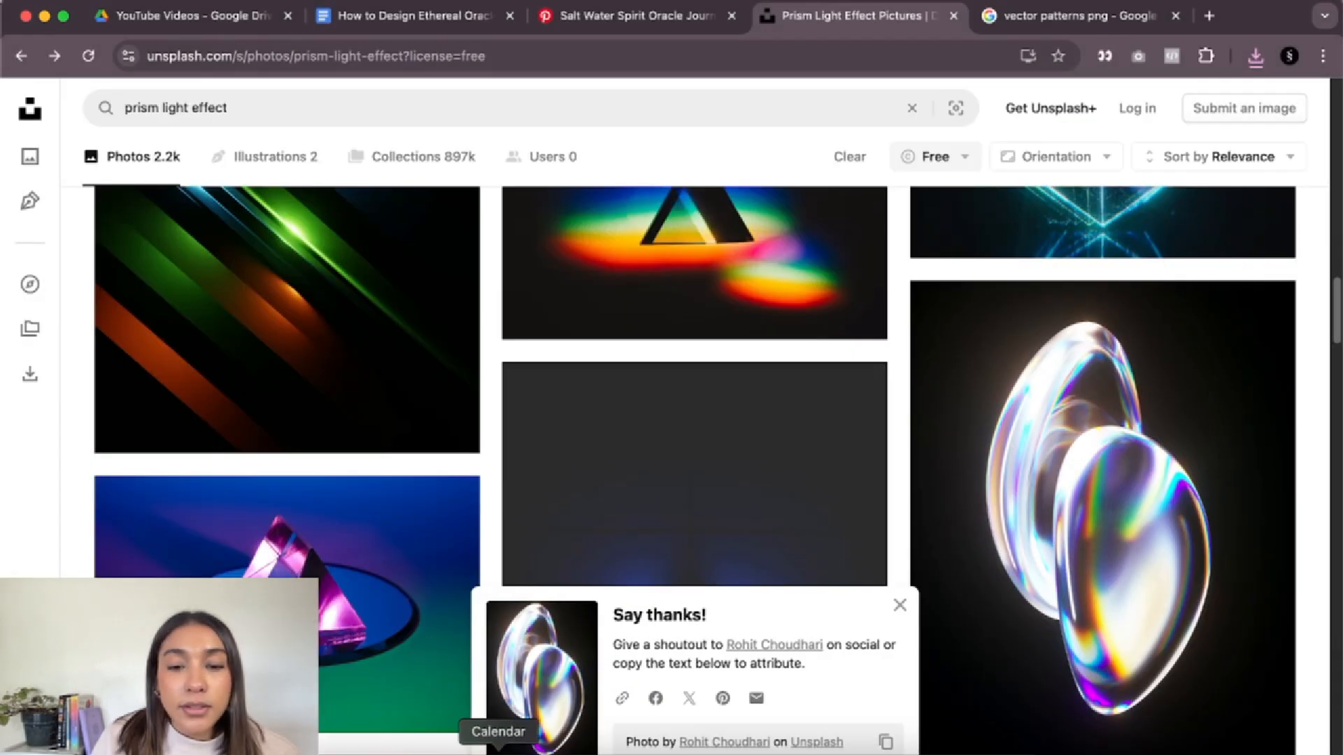
- Switch to Photoshop and create a new layer group named "Prism Light" above the Rose group
click(586, 752)
click(1108, 372)
click(1152, 548)
double_click(1094, 347)
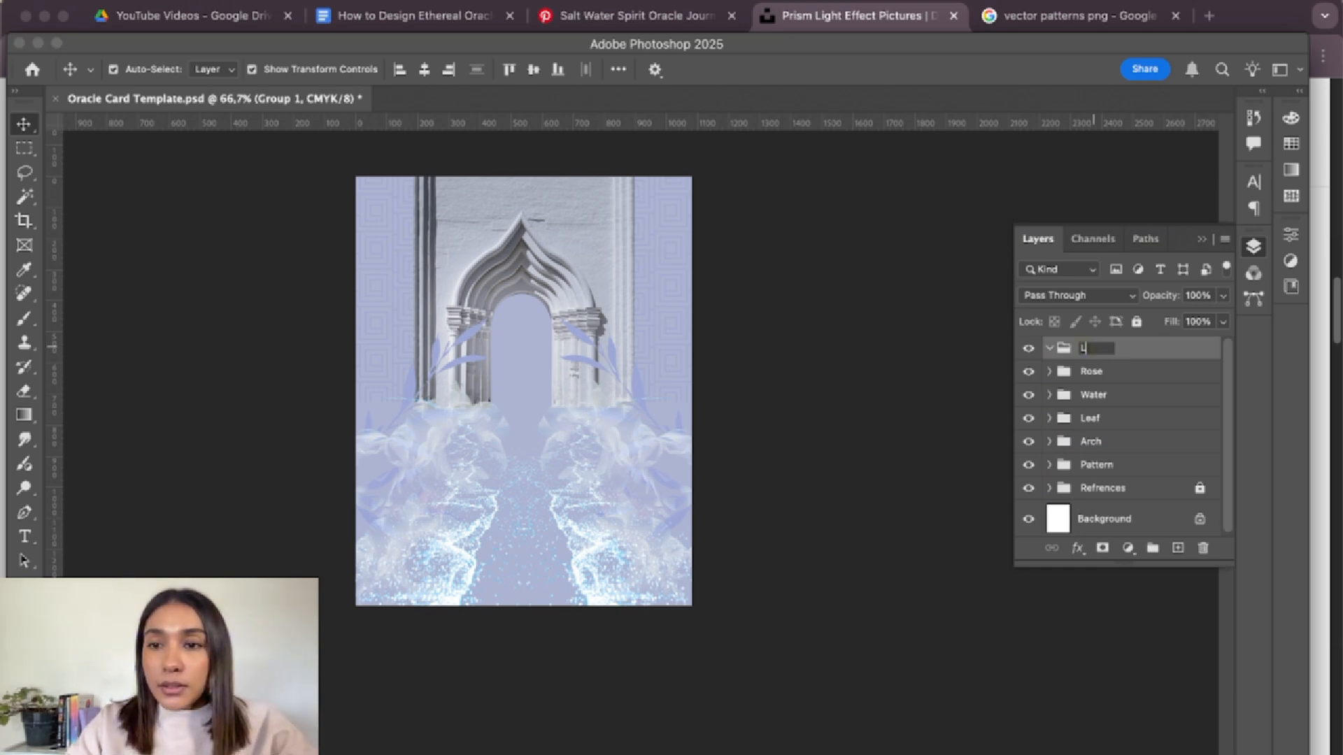
text(Prism Light)
key(Return)
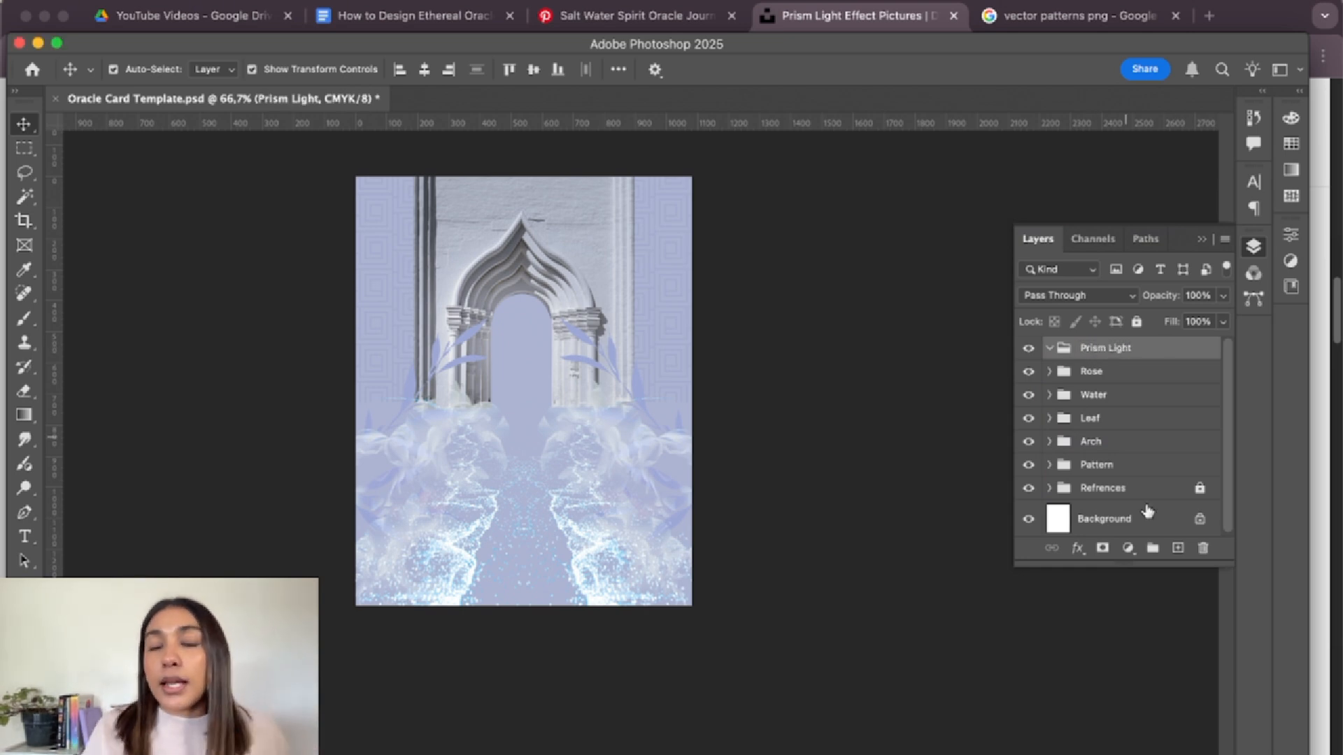
- Place the iridescent soap bubble photo from the Oracle Card folder as an embedded image inside the Prism Light group
click(178, 4)
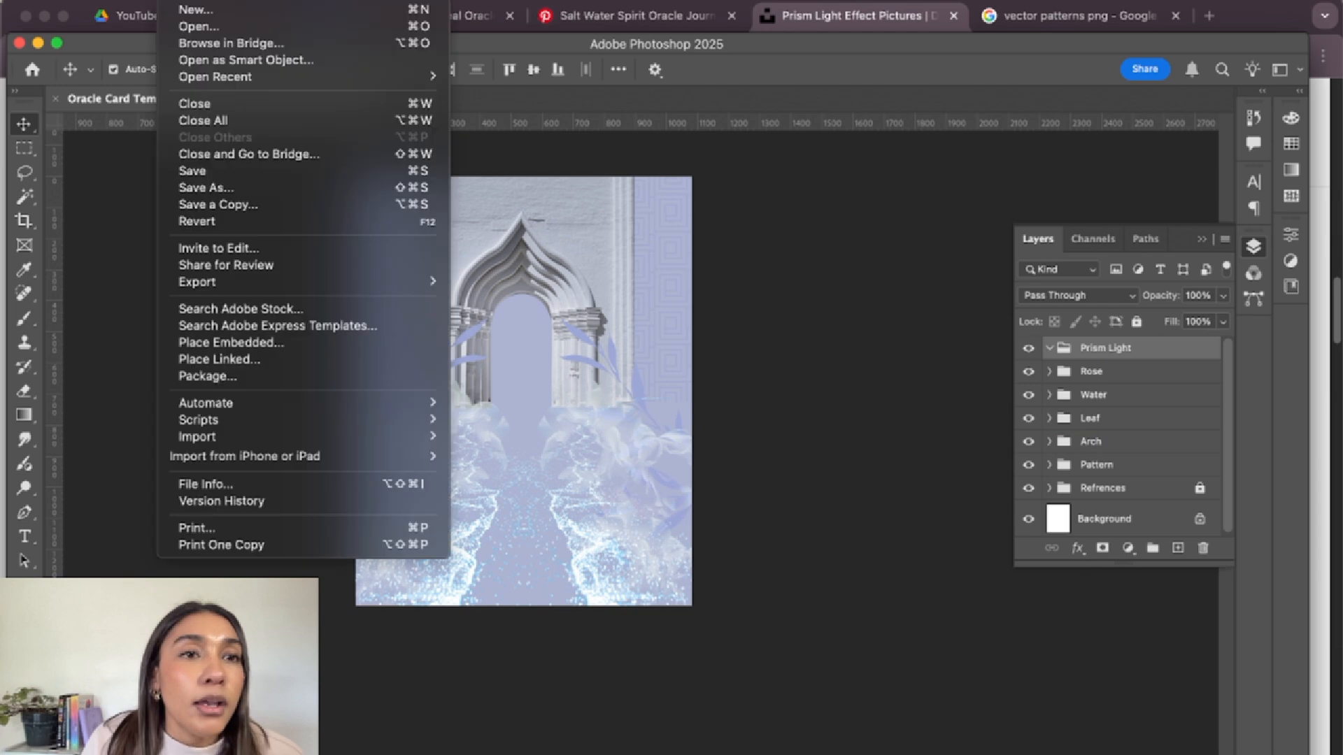
click(255, 339)
click(731, 276)
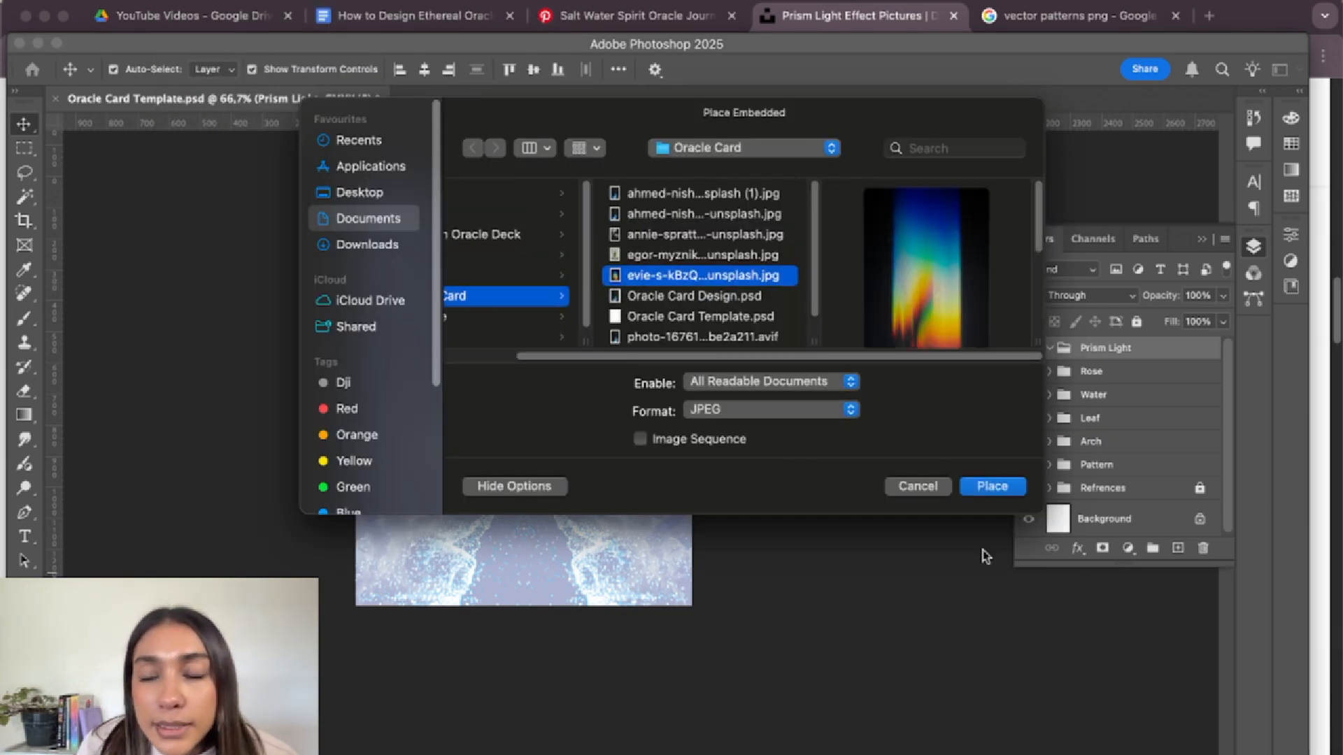
click(654, 297)
click(654, 234)
scroll(644, 317, down, 2)
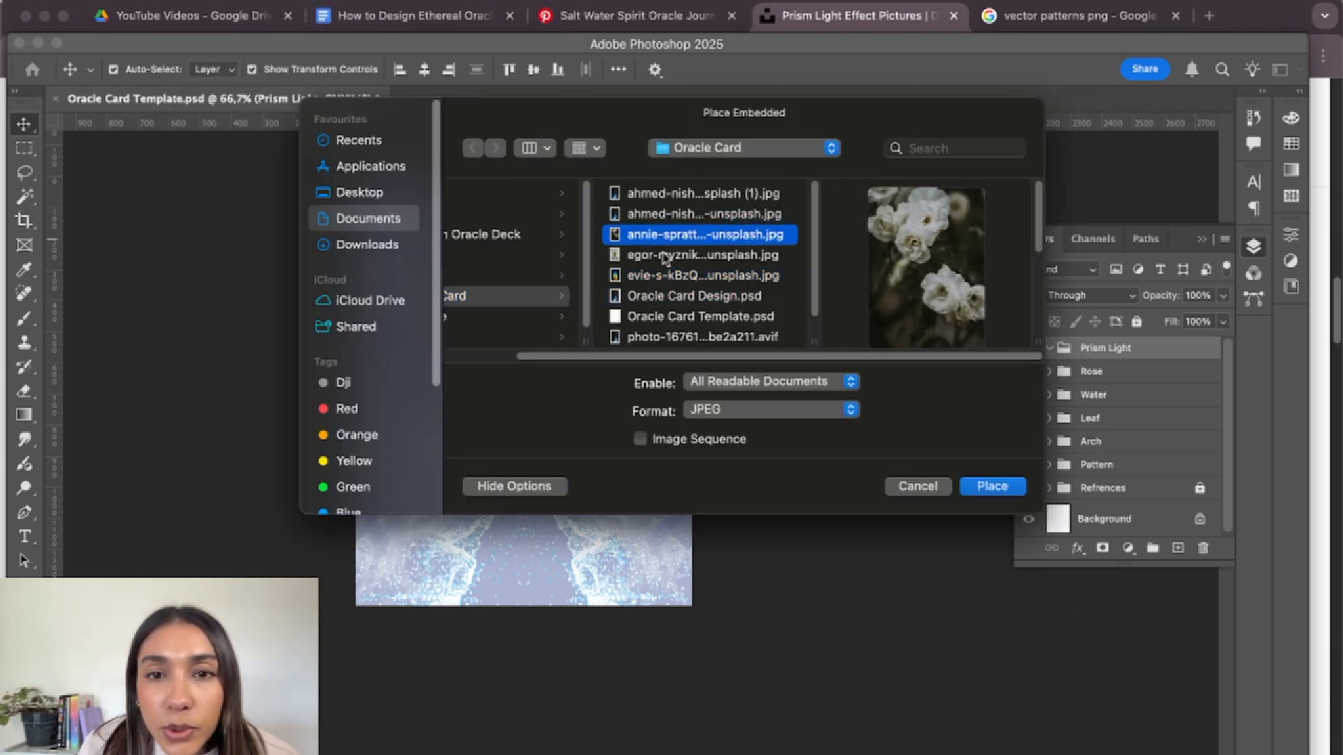
click(653, 330)
click(988, 488)
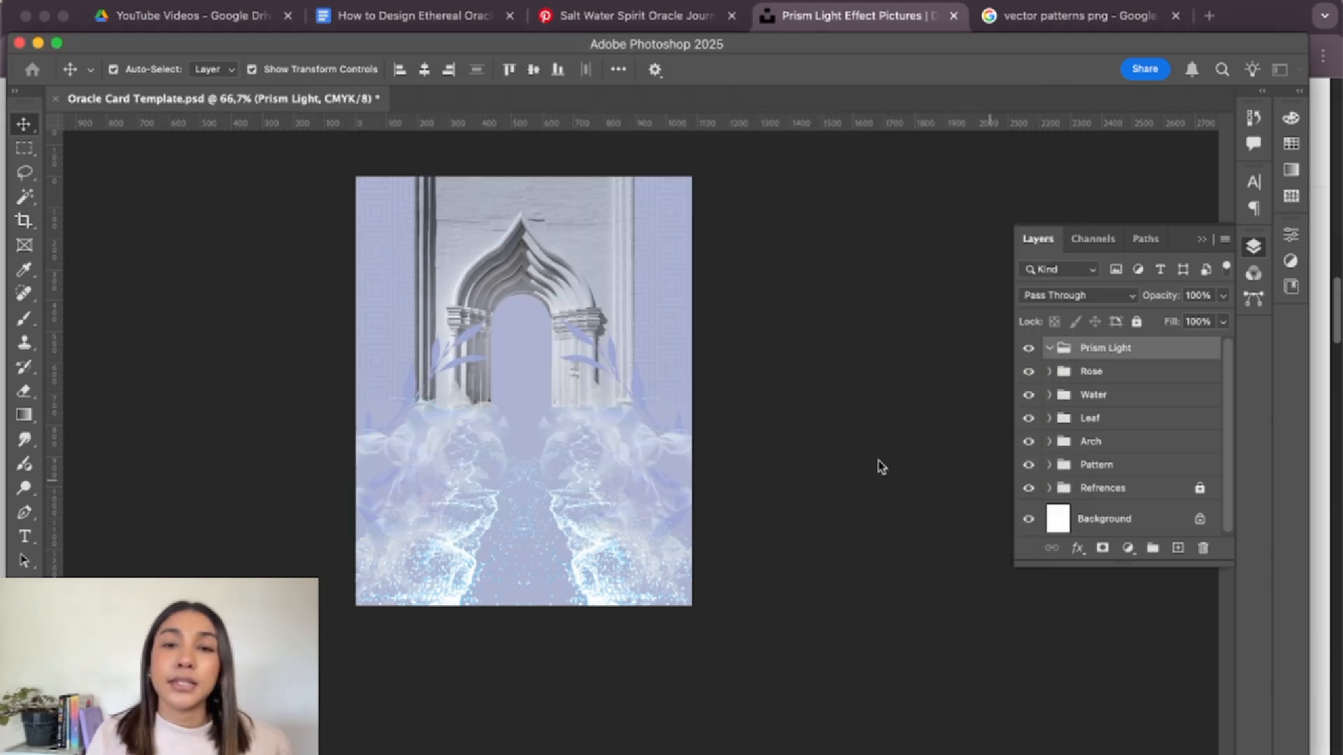
click(923, 70)
drag(1108, 355, 1117, 378)
- Rasterize the bubble photo layer, duplicate it and hide the copy
right_click(1134, 379)
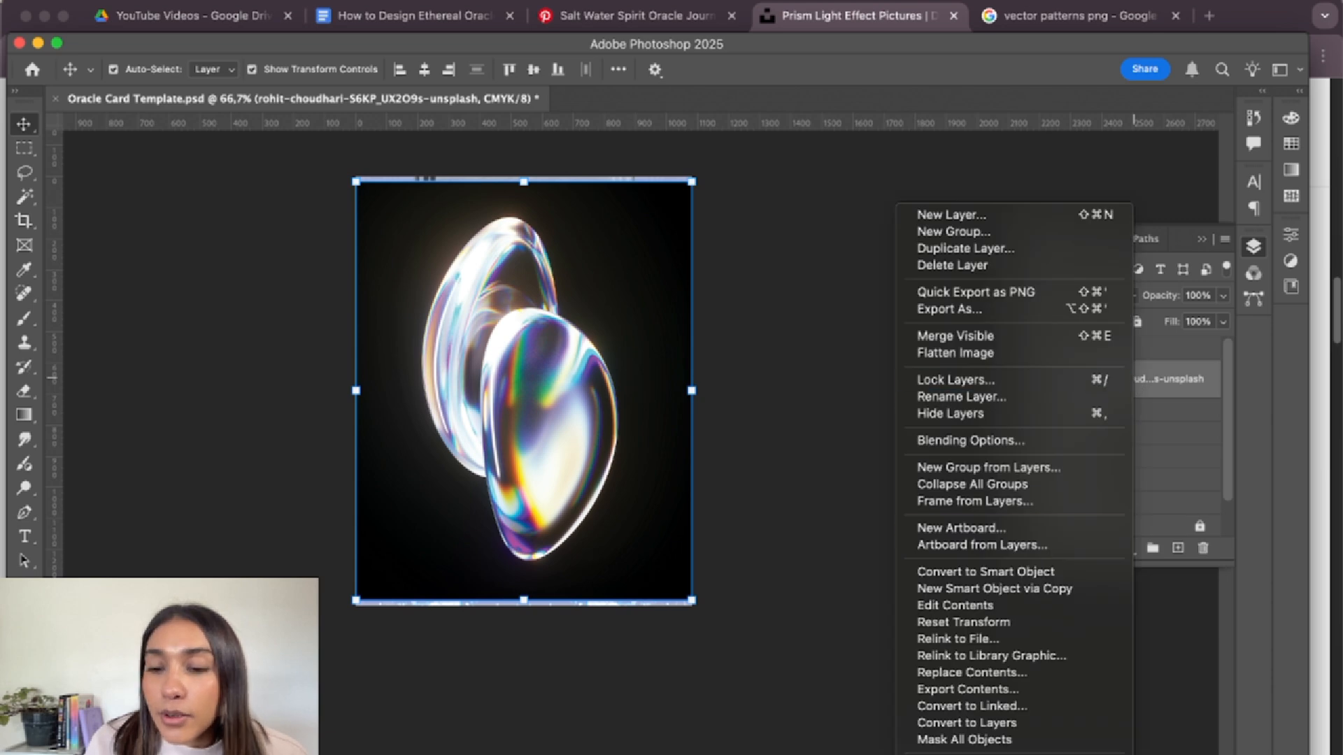
click(1091, 753)
key(super+j)
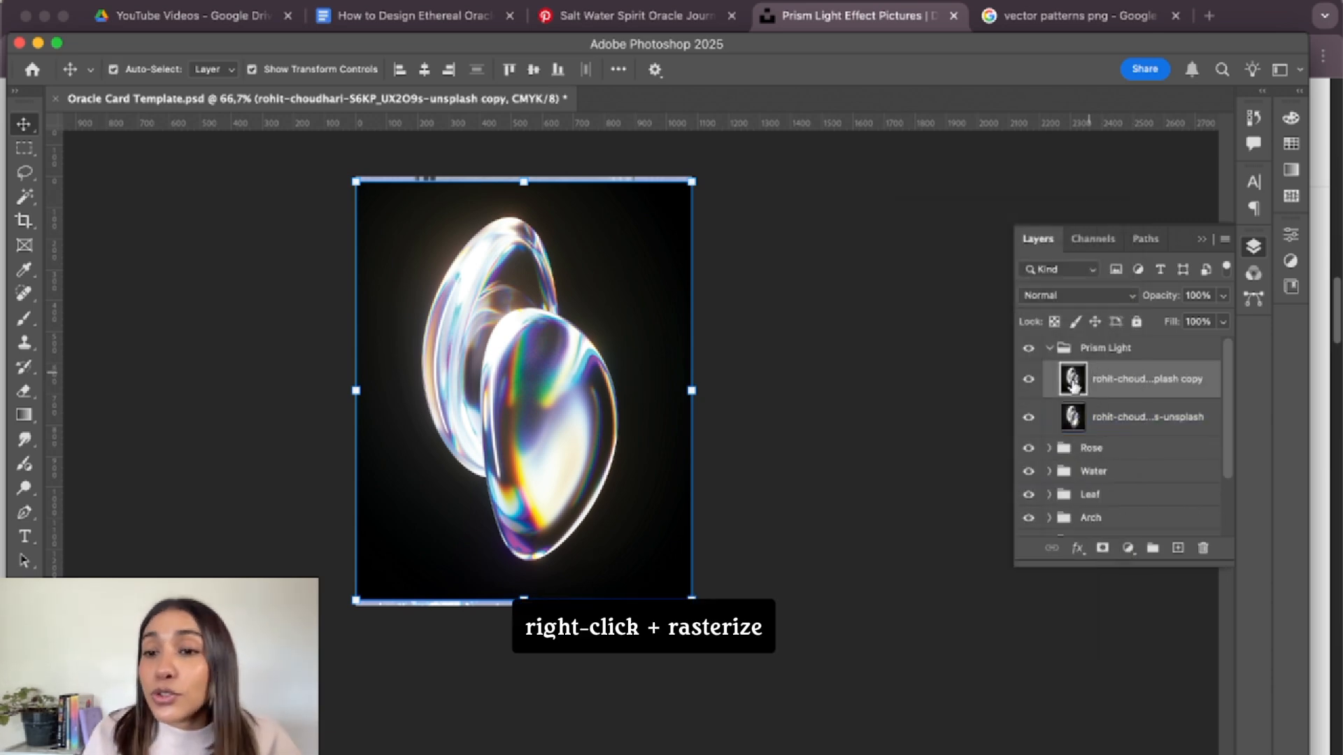
click(1028, 379)
- Set the blend mode of the original bubble layer to Lighter Color
click(1119, 416)
click(1080, 297)
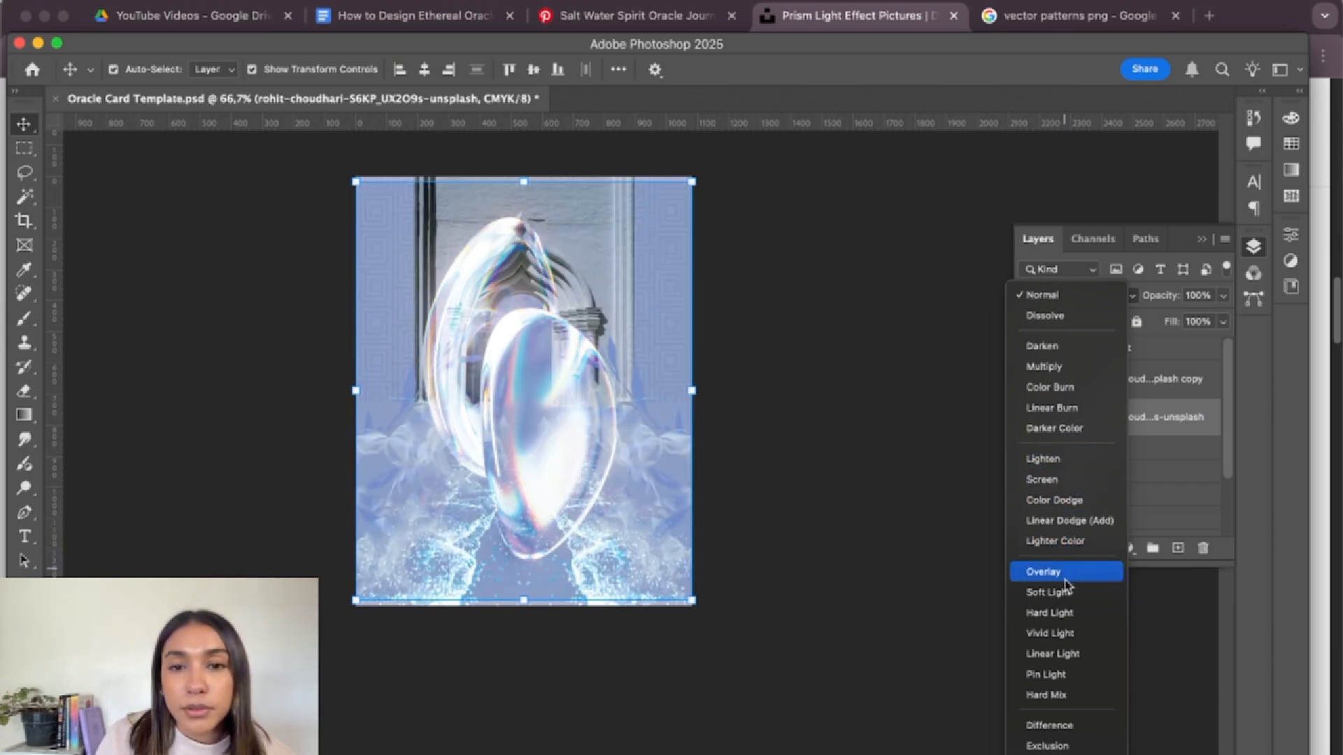
click(1055, 540)
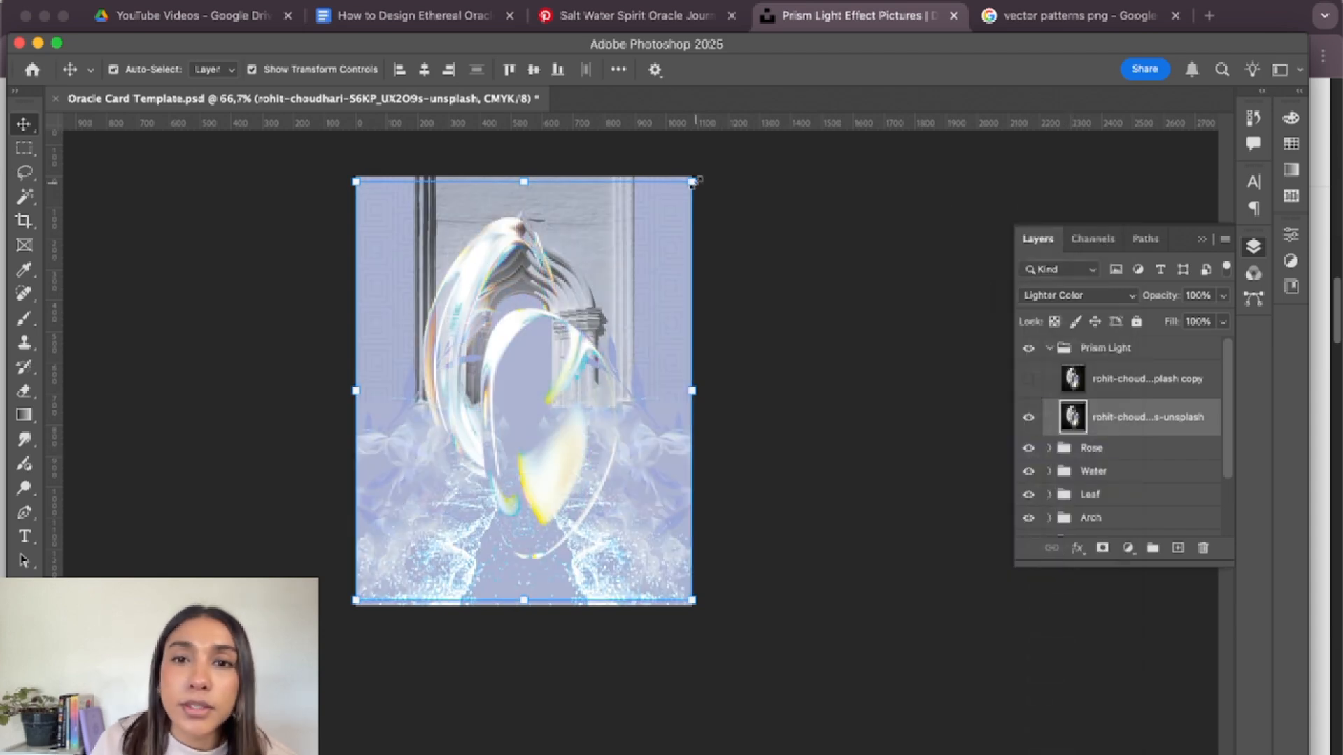
- Delete the excess background strips around the bubbles using rectangular marquee selections, and clear the selection
key(m)
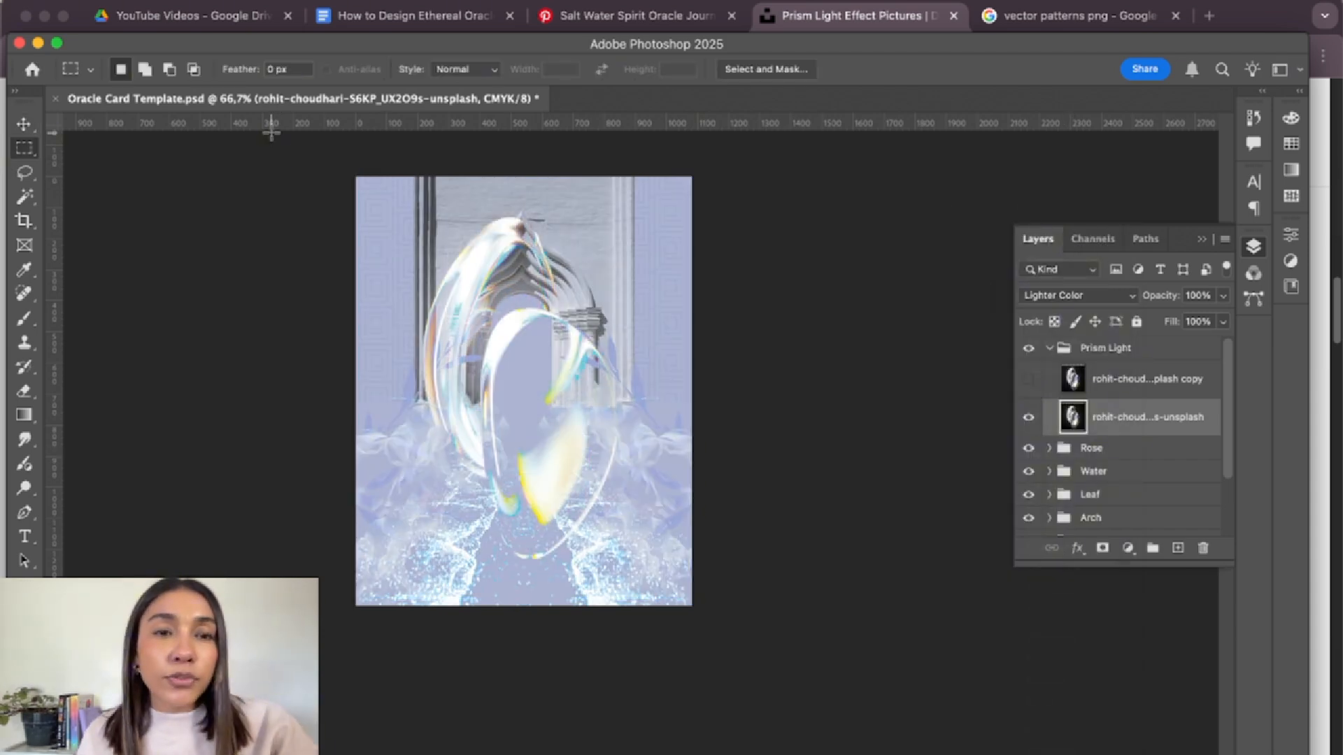
drag(355, 176, 716, 219)
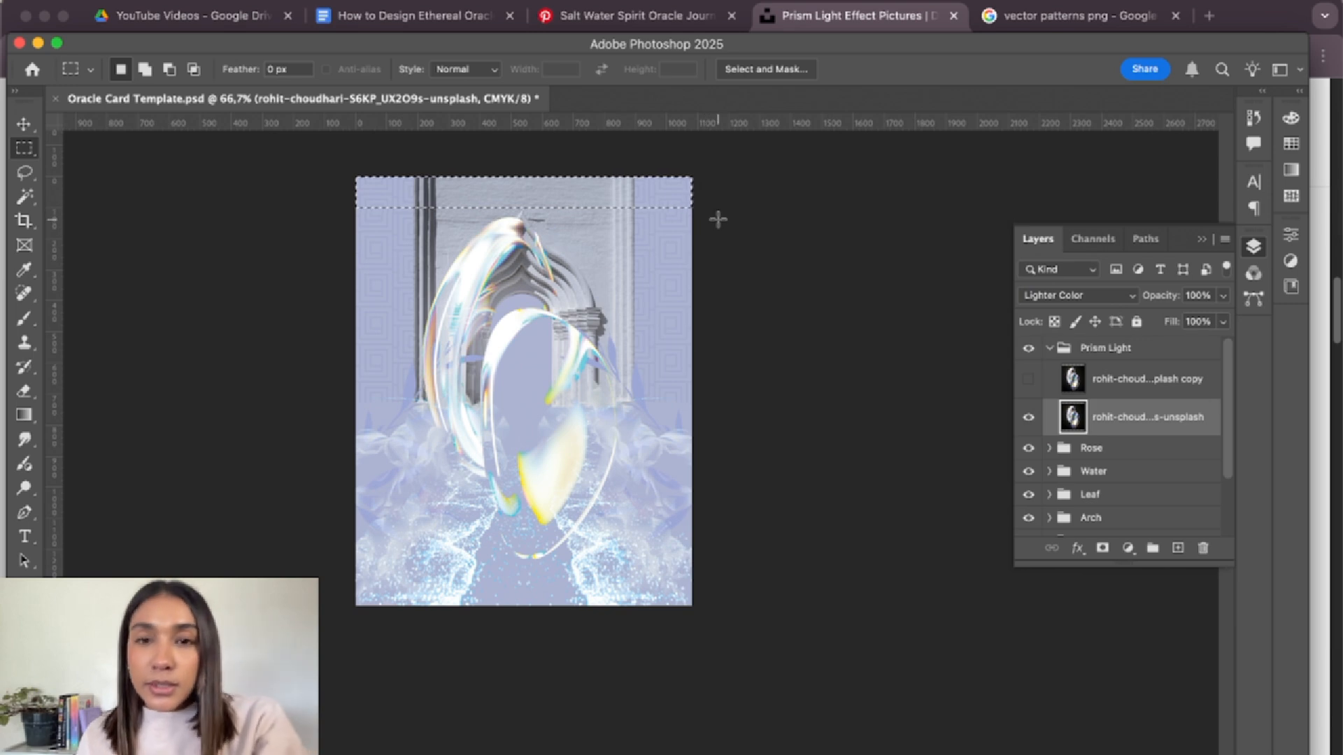
drag(754, 160, 621, 681)
drag(277, 165, 416, 647)
key(Delete)
drag(315, 664, 764, 567)
key(Delete)
key(super+d)
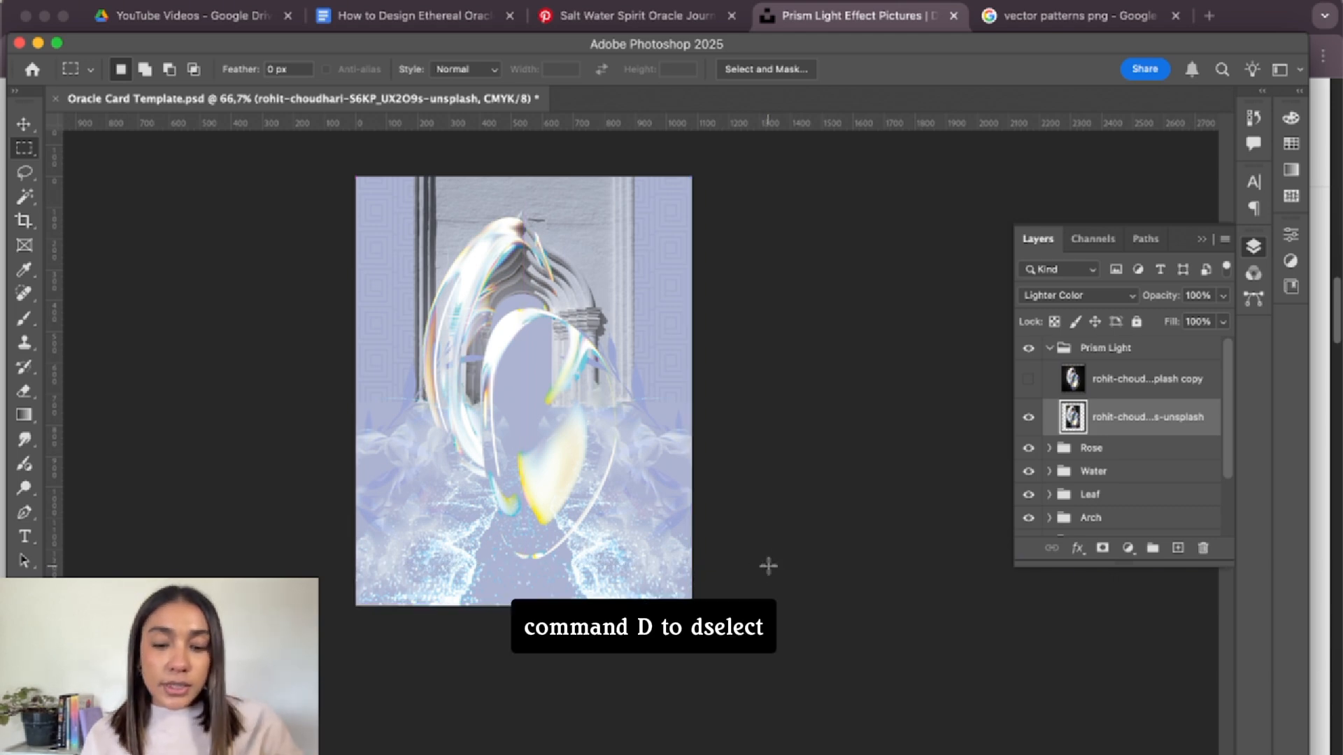
- Scale and rotate the bubble artwork and position it running off the card's upper-right corner
key(v)
drag(624, 208, 509, 404)
drag(470, 468, 640, 284)
drag(694, 400, 774, 388)
drag(654, 325, 678, 186)
click(949, 67)
- Duplicate the bubbles and place one copy at the card's left edge and another over the archway
drag(674, 235, 563, 374)
key(ctrl+t)
drag(626, 470, 523, 464)
click(952, 70)
click(1101, 348)
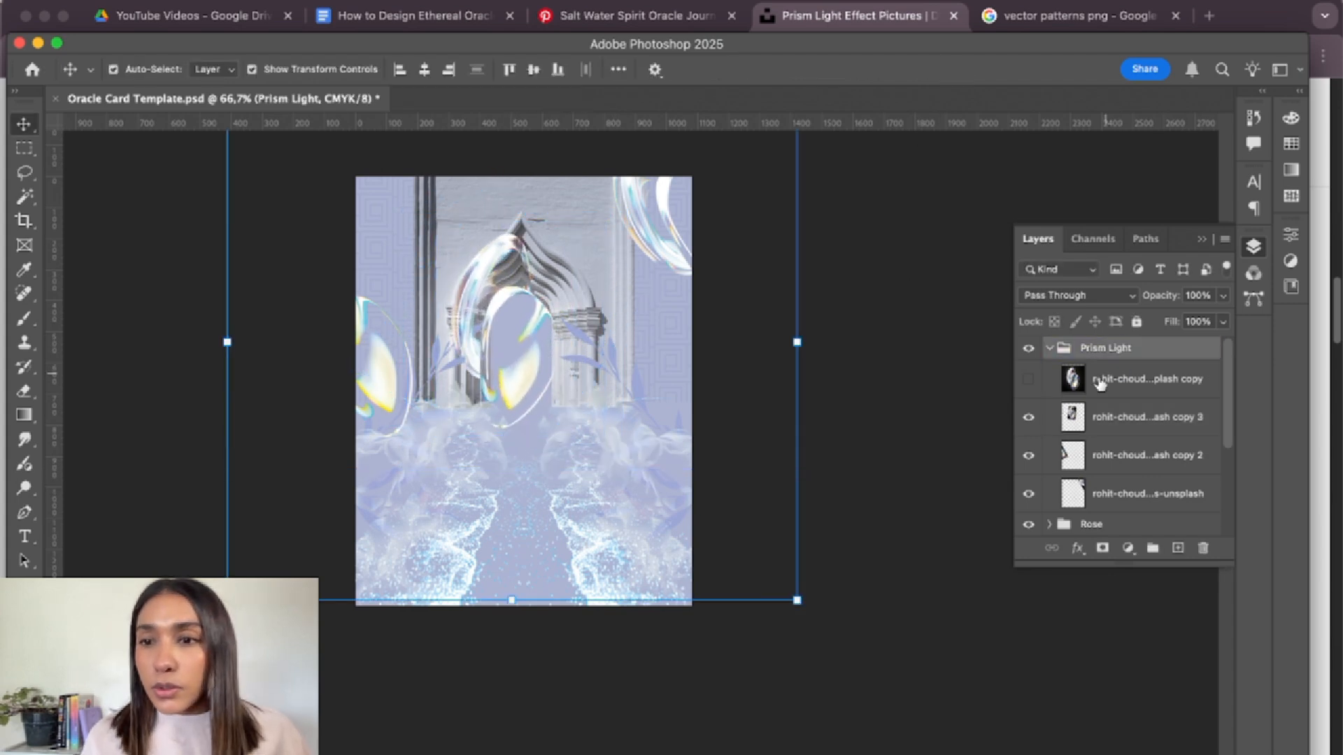
- Move the archway bubble layer below the Arch group, collapse the Prism Light group and position the bubble in the doorway
click(1111, 433)
drag(1111, 432, 1108, 490)
click(1054, 388)
click(1050, 388)
drag(574, 436, 595, 467)
click(952, 69)
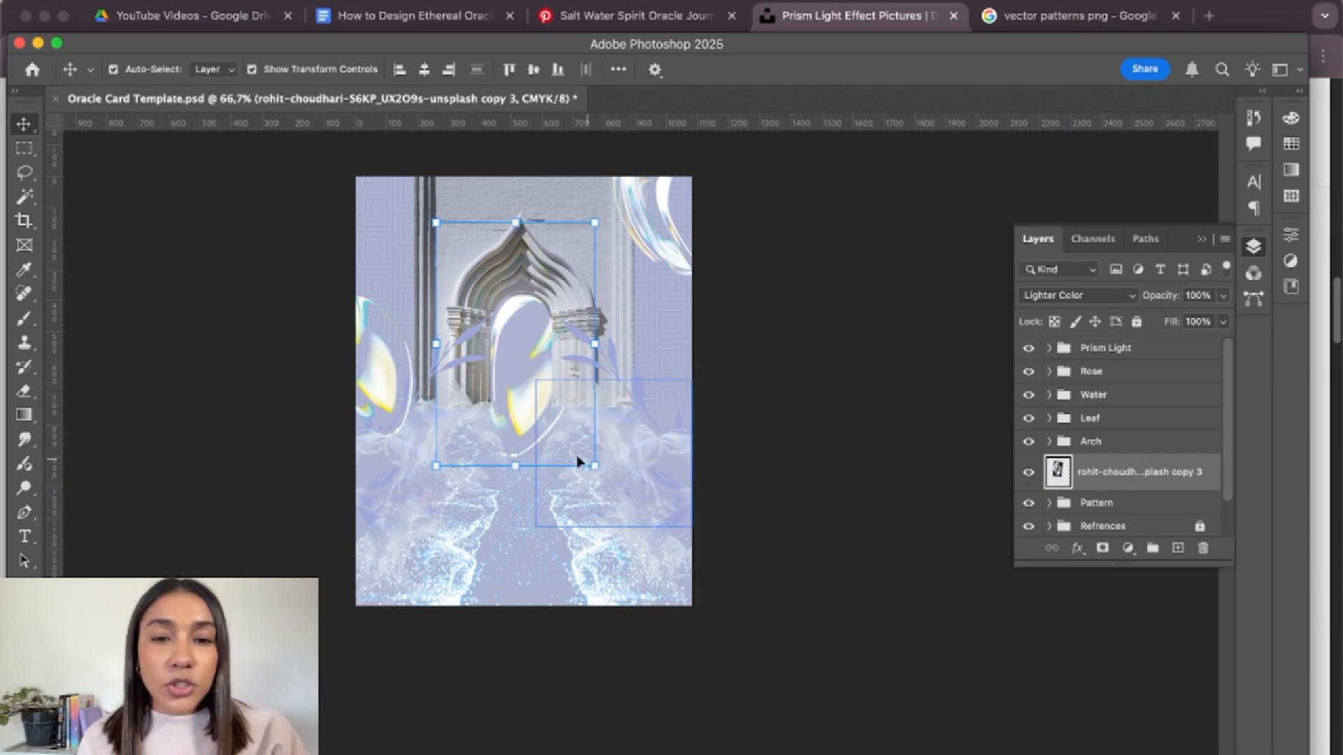
- Try erasing the lower part of the doorway bubble with a 300 px soft round eraser at 100% opacity, and undo it
key(e)
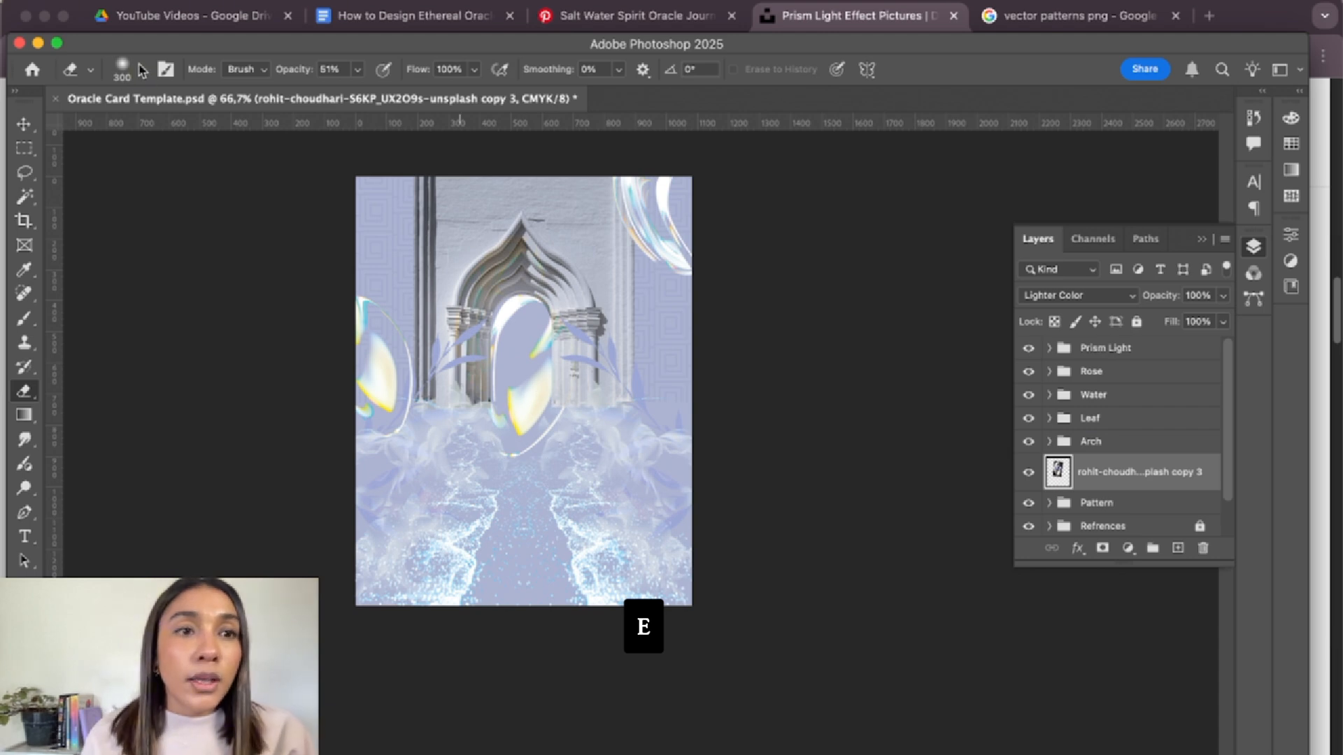
click(142, 74)
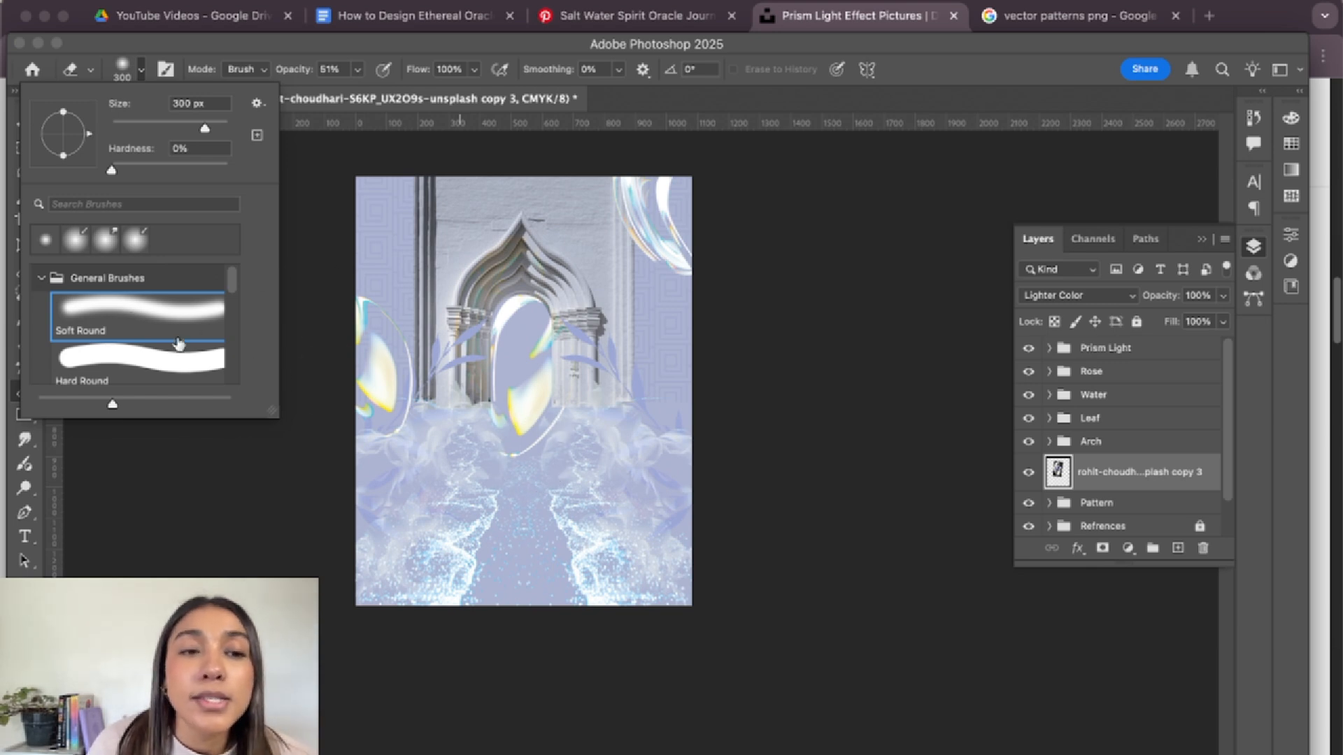
click(138, 71)
click(358, 70)
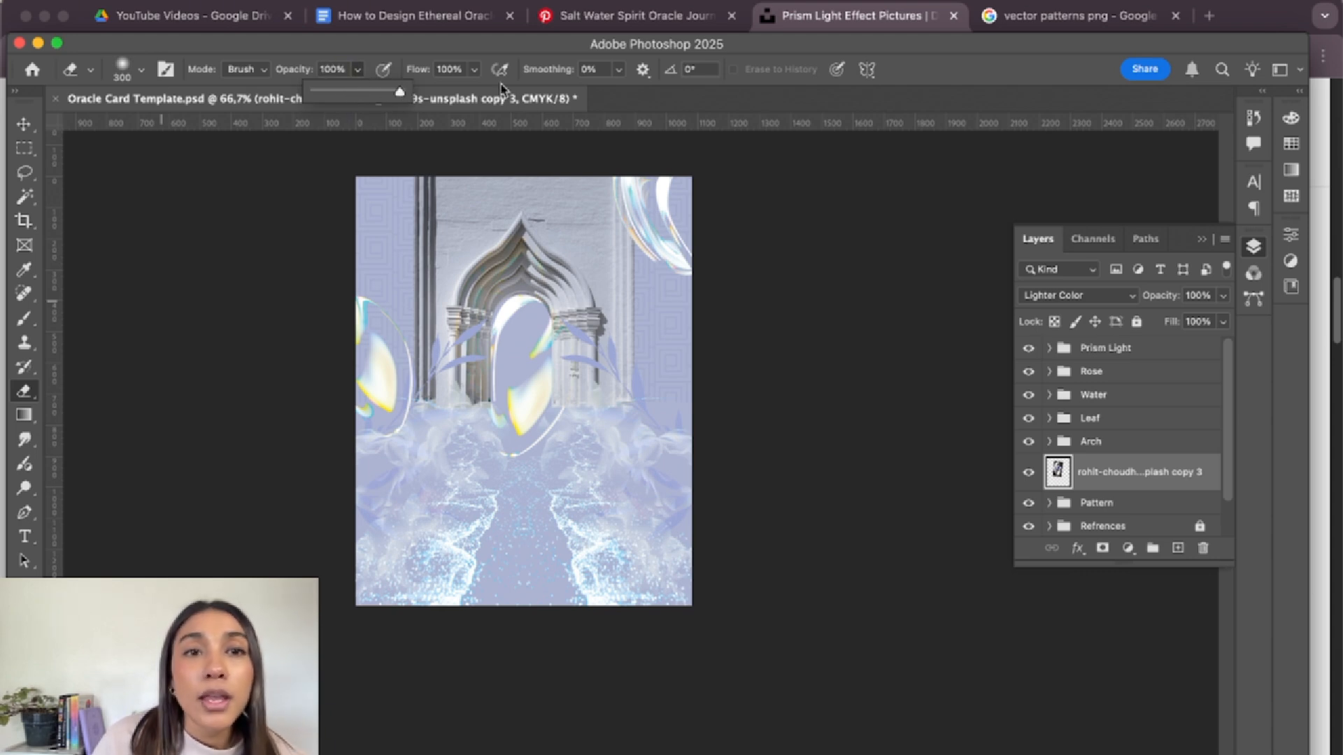
click(528, 428)
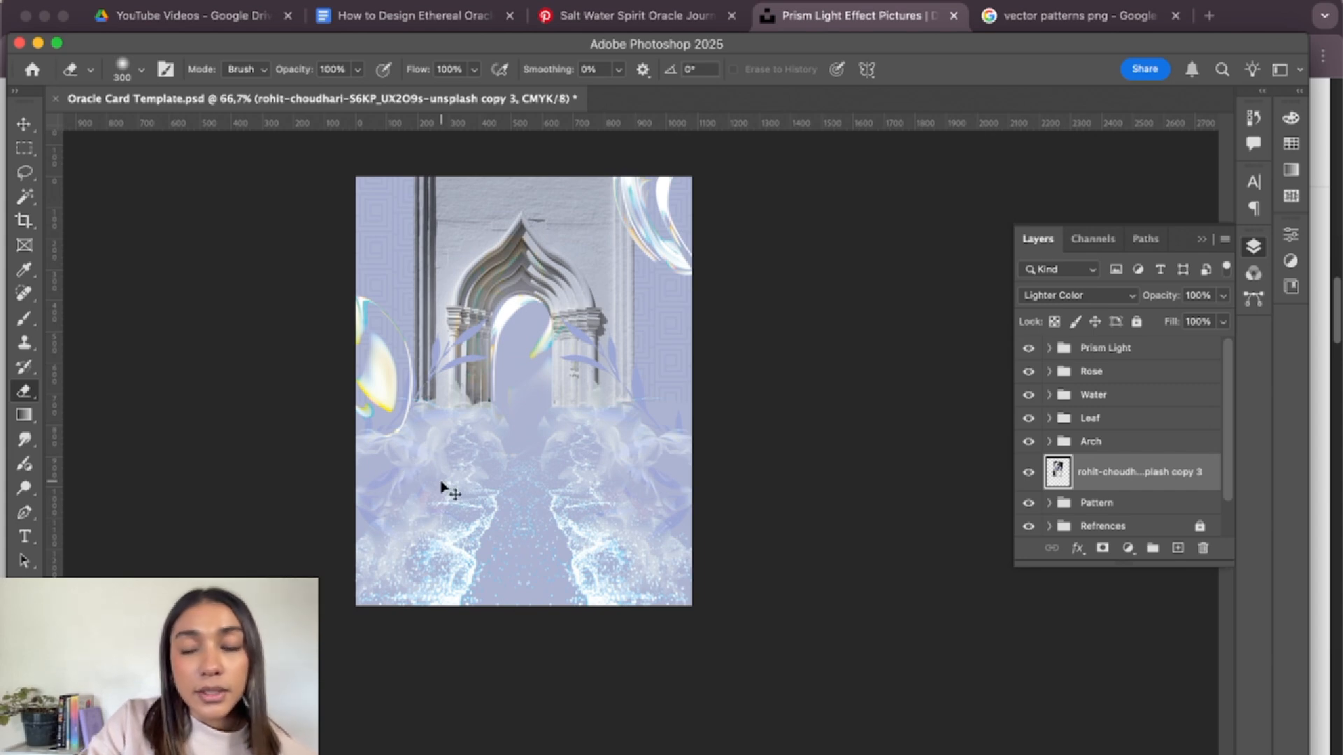
key(super+z)
key(super+z)
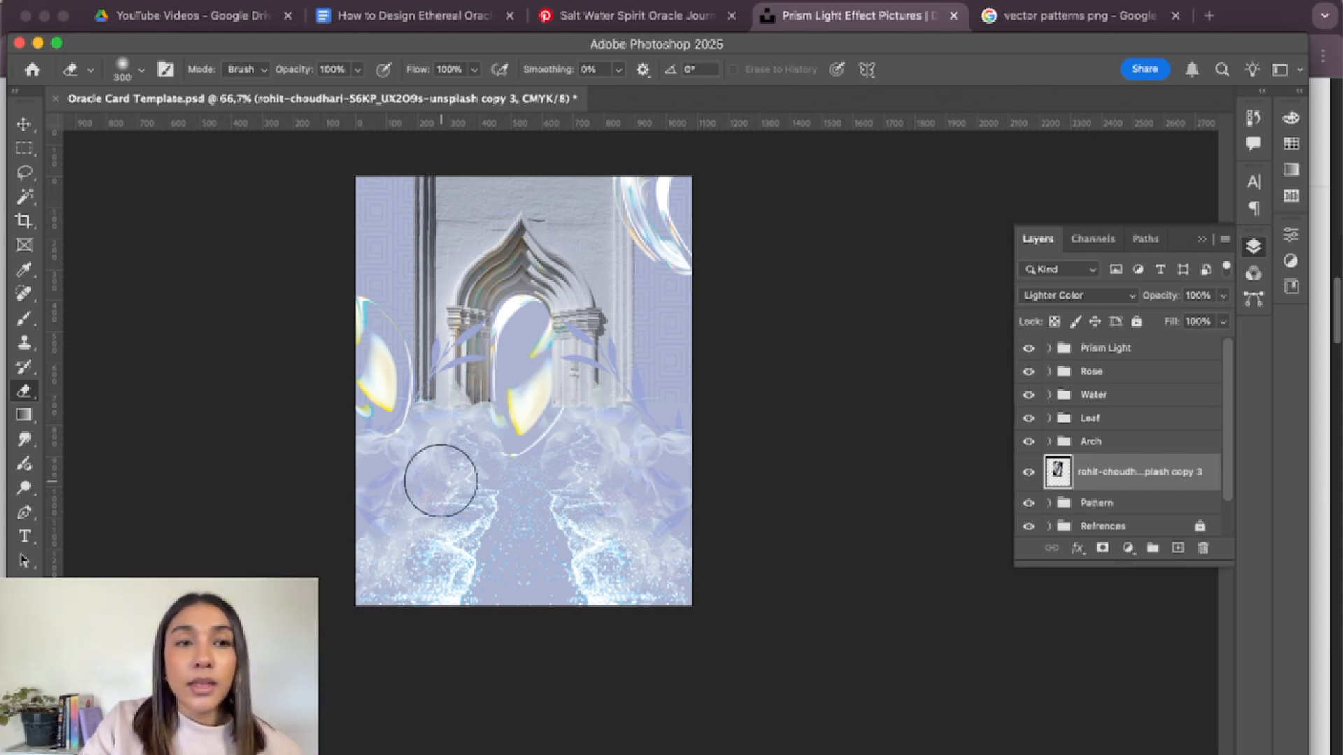
key(v)
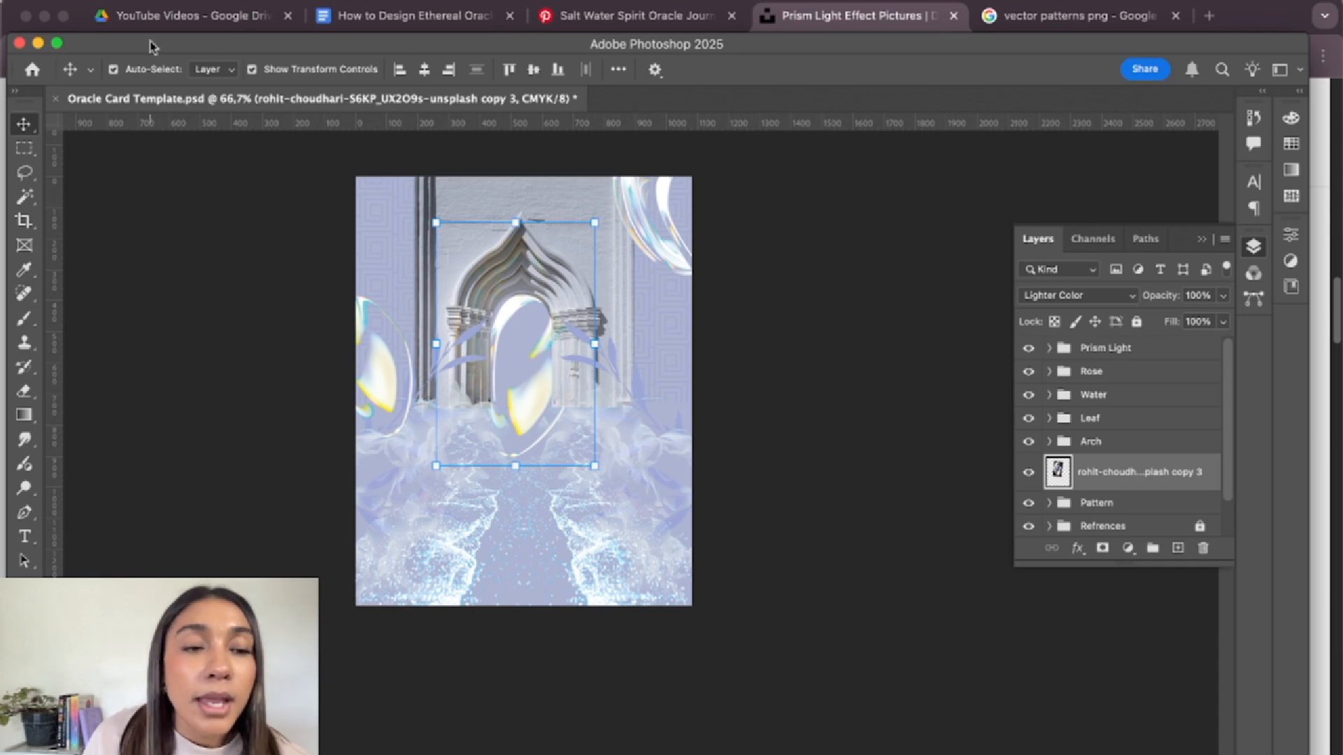
- Fade the doorway bubble's lower rim into the water with a 162 px soft eraser at 61% opacity
key(e)
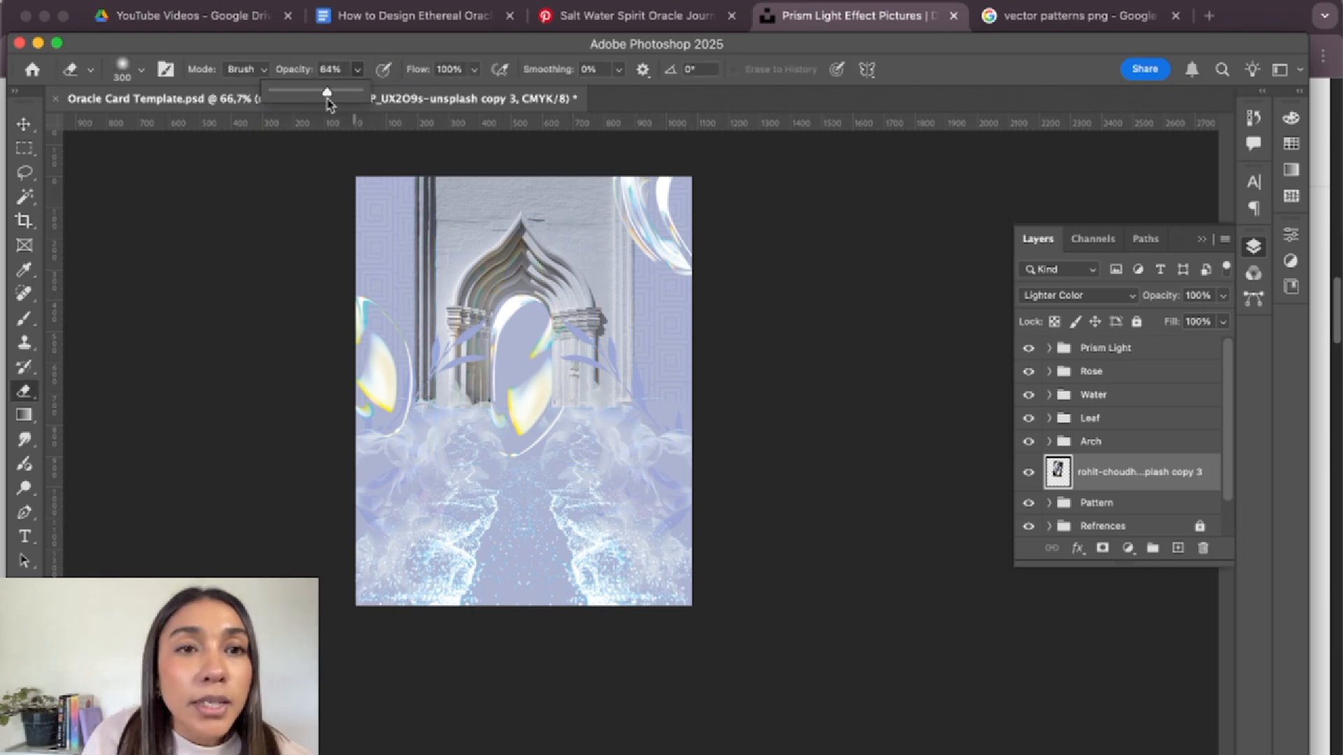
click(360, 73)
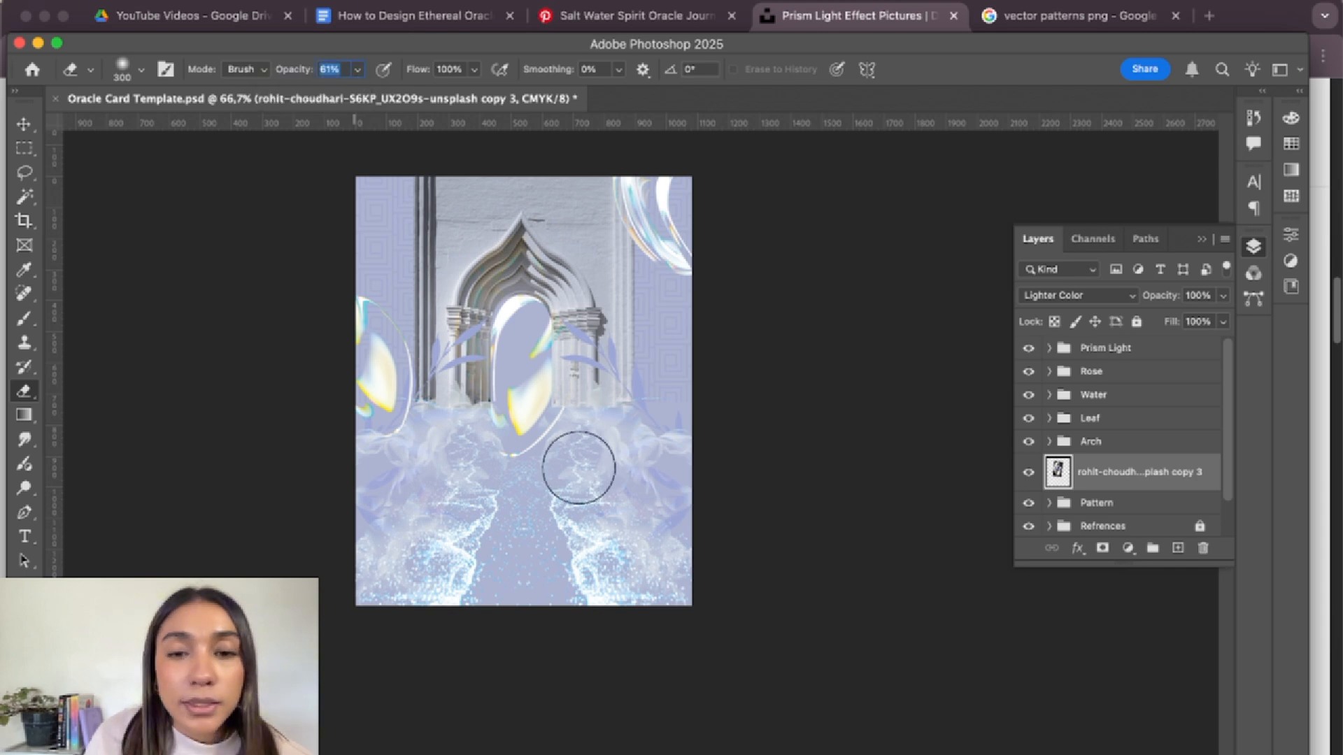
key(super+equal)
key(super+equal)
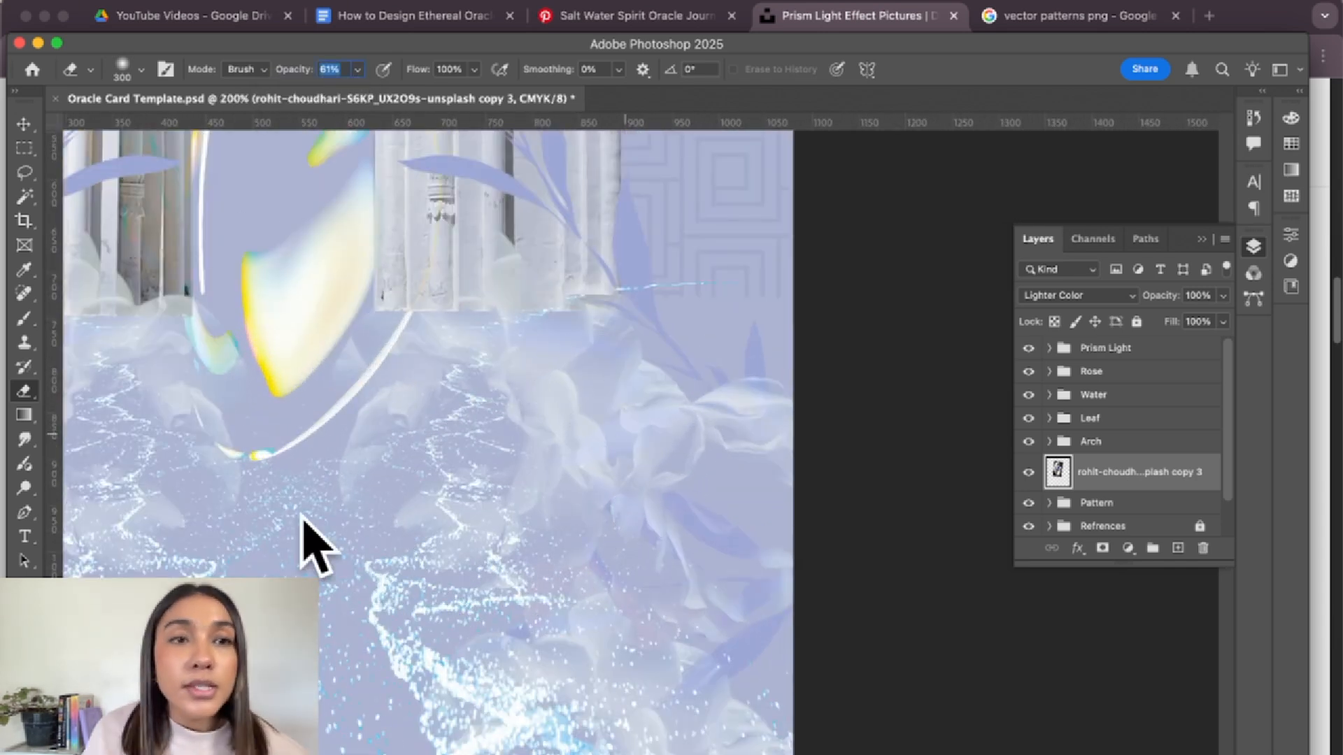
click(142, 70)
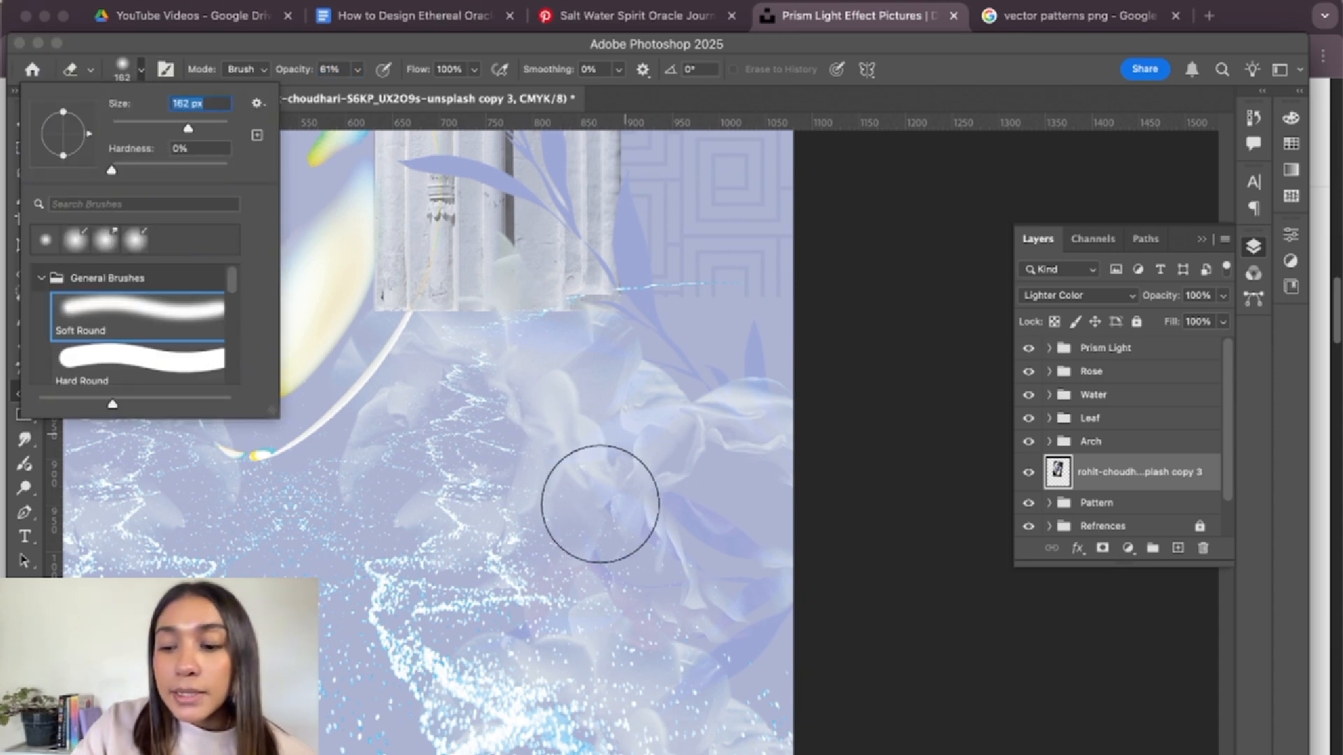
key(BackSpace)
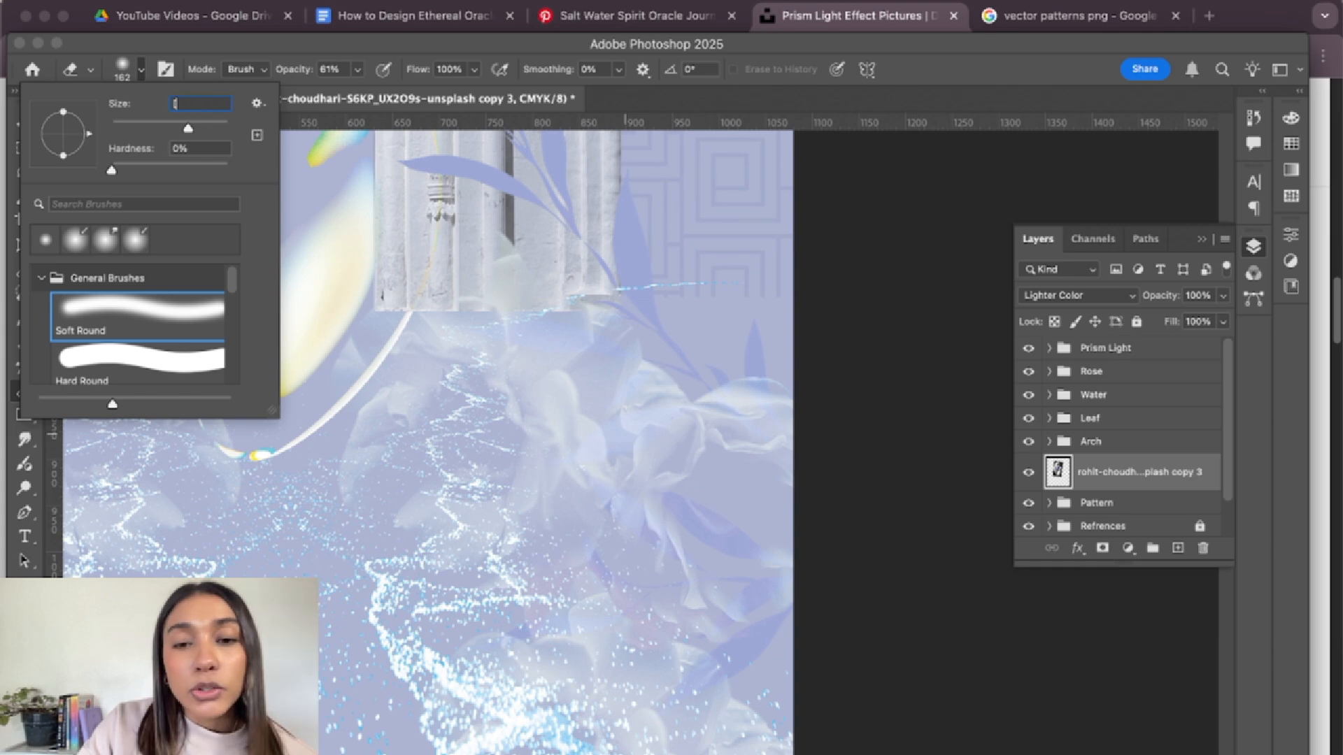
drag(329, 392, 233, 375)
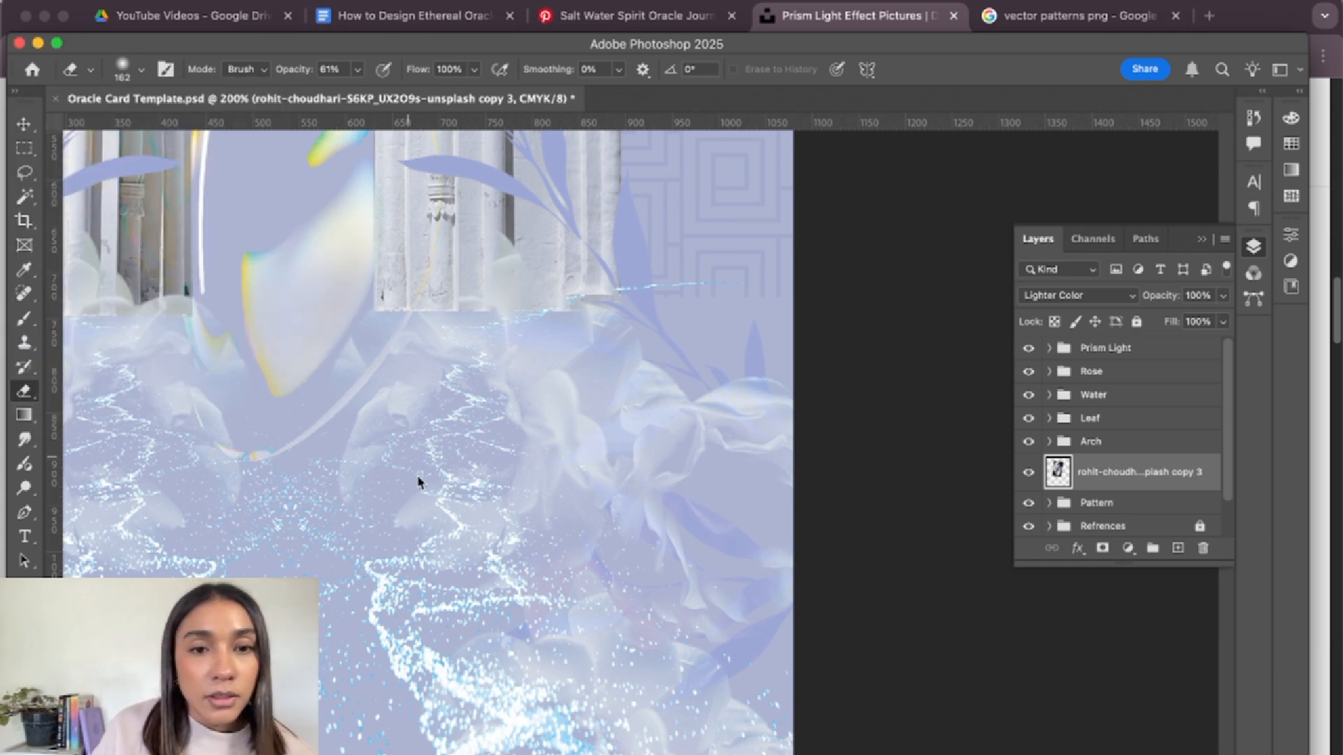
mouse_move(432, 336)
mouse_down()
mouse_move(352, 422)
mouse_move(295, 454)
mouse_move(216, 463)
mouse_up()
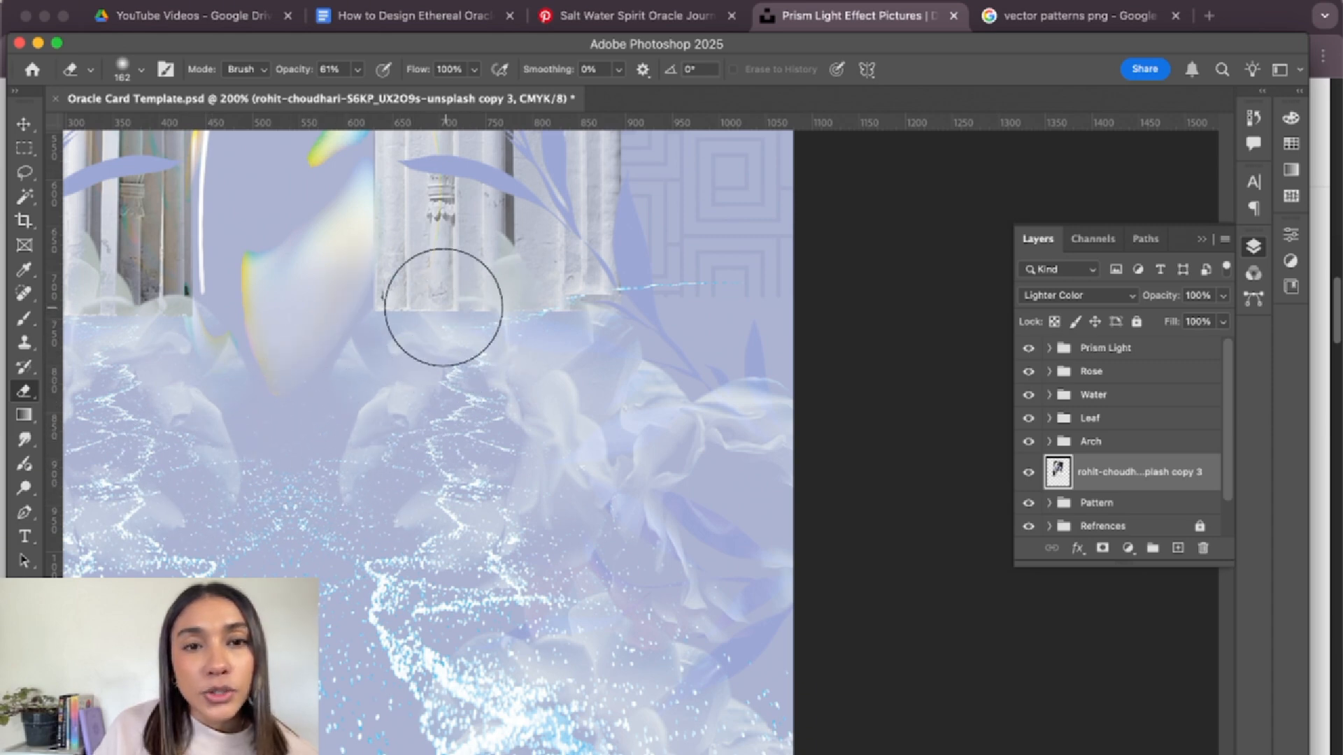
- Reduce the eraser to 80 px and soften the highlights inside the upper part of the doorway bubble
scroll(471, 422, up, 3)
scroll(494, 463, up, 3)
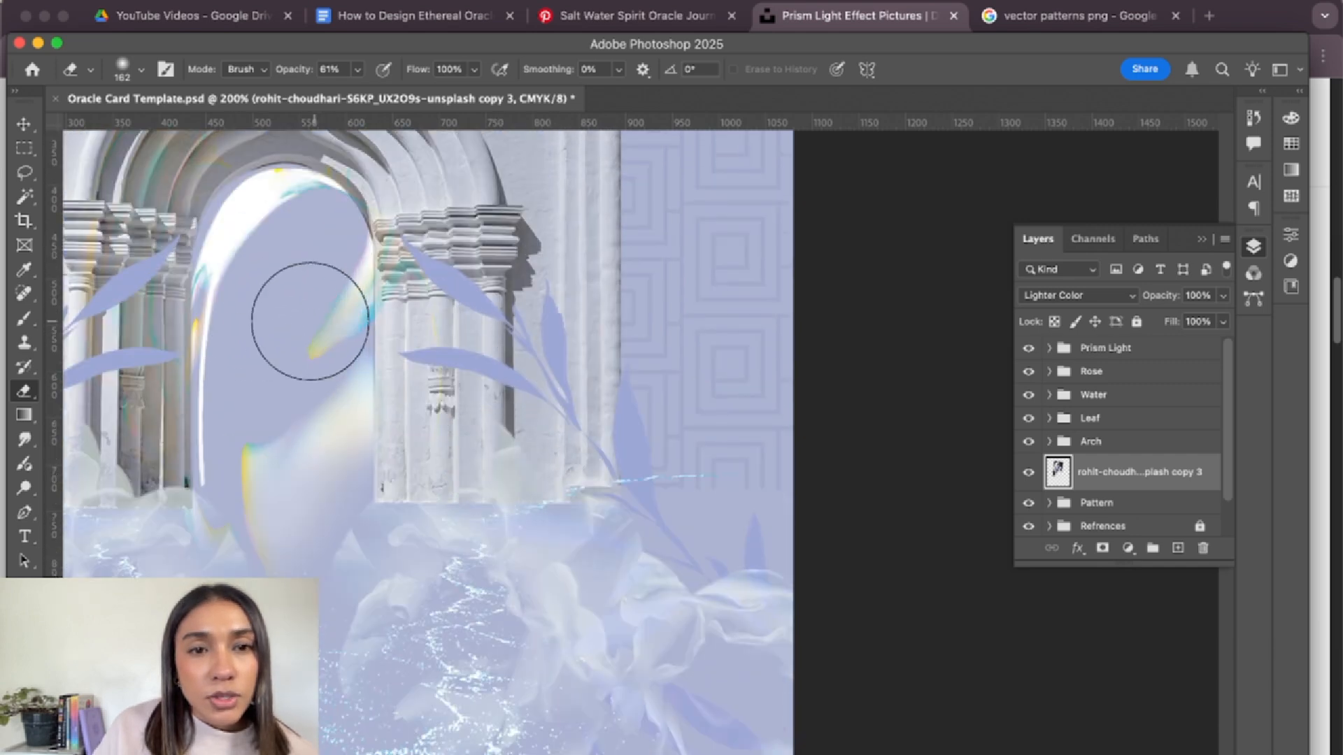
key(bracketleft)
key(bracketleft)
key(bracketleft)
key(bracketleft)
key(bracketleft)
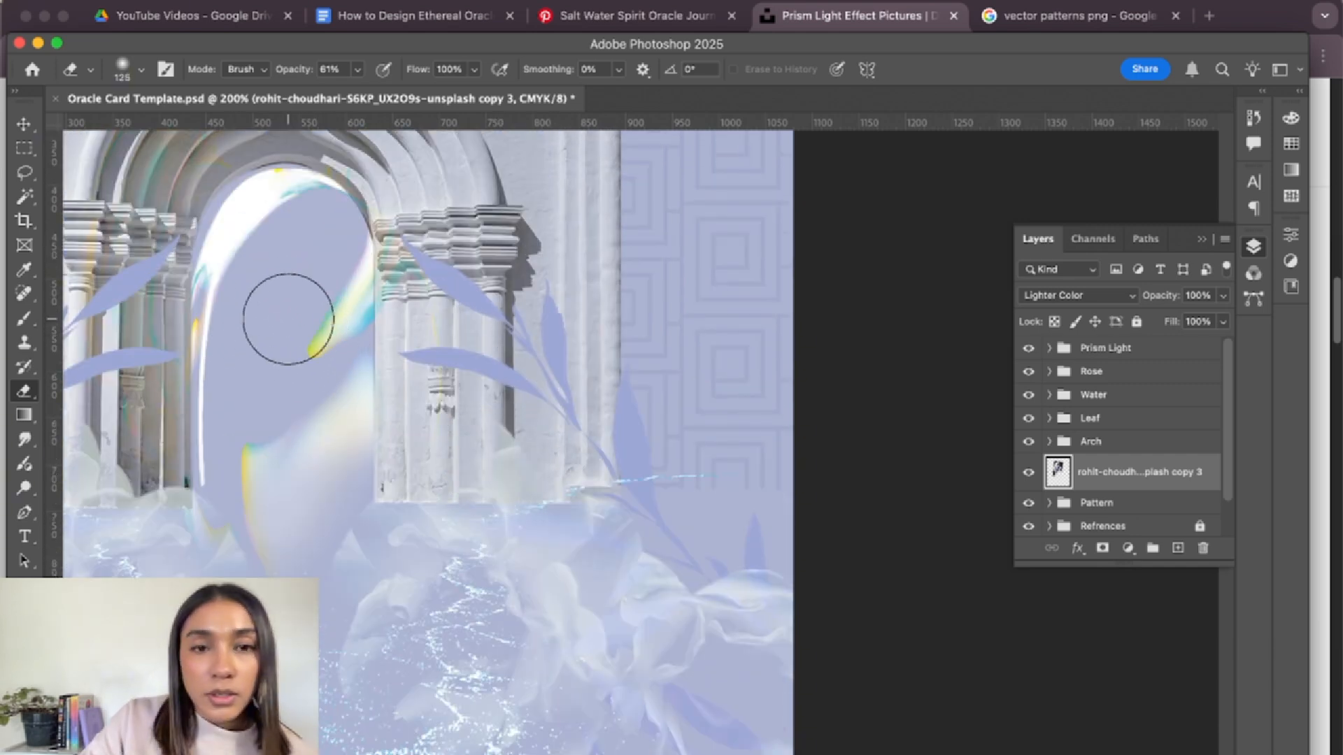
mouse_move(288, 360)
mouse_down()
mouse_move(368, 337)
mouse_move(310, 363)
mouse_move(293, 311)
mouse_up()
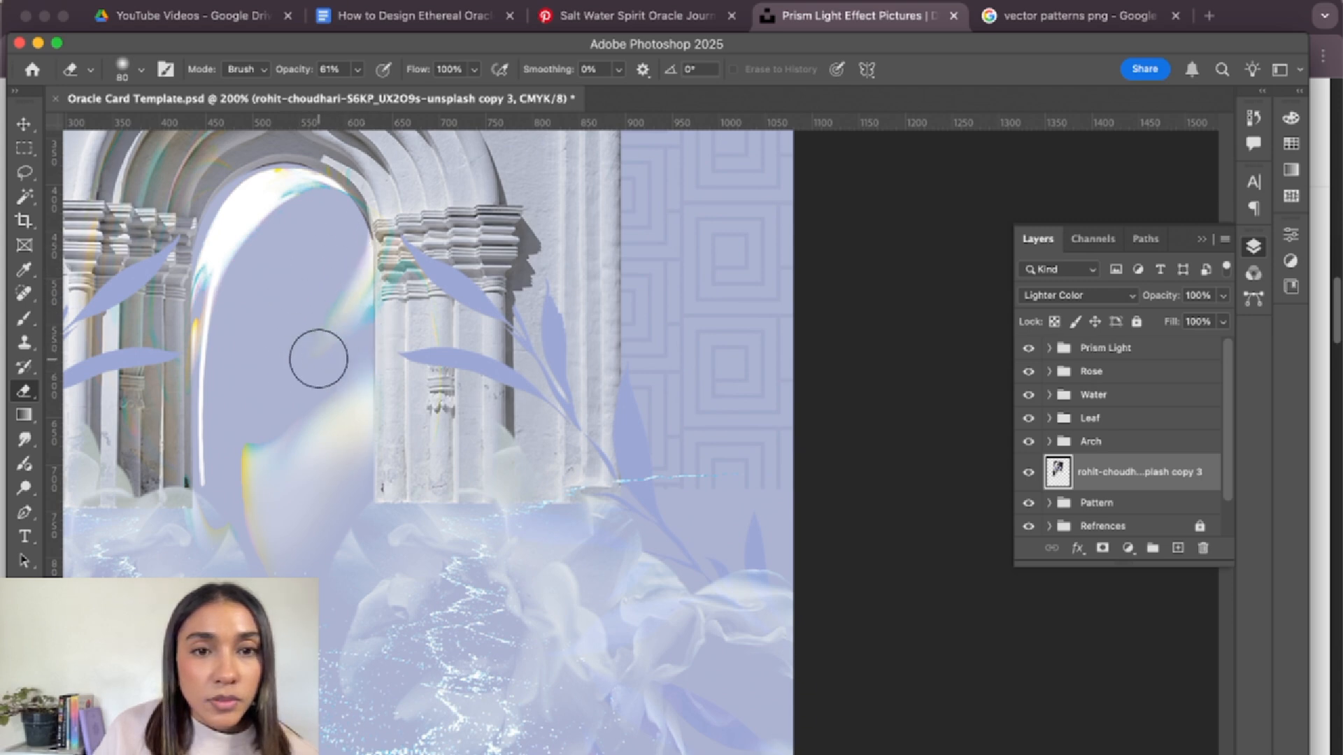
mouse_move(274, 196)
mouse_down()
mouse_move(355, 188)
mouse_move(312, 207)
mouse_up()
- Lower the eraser opacity to 17% and gently fade the doorway bubble's inner highlight and left rim
click(355, 72)
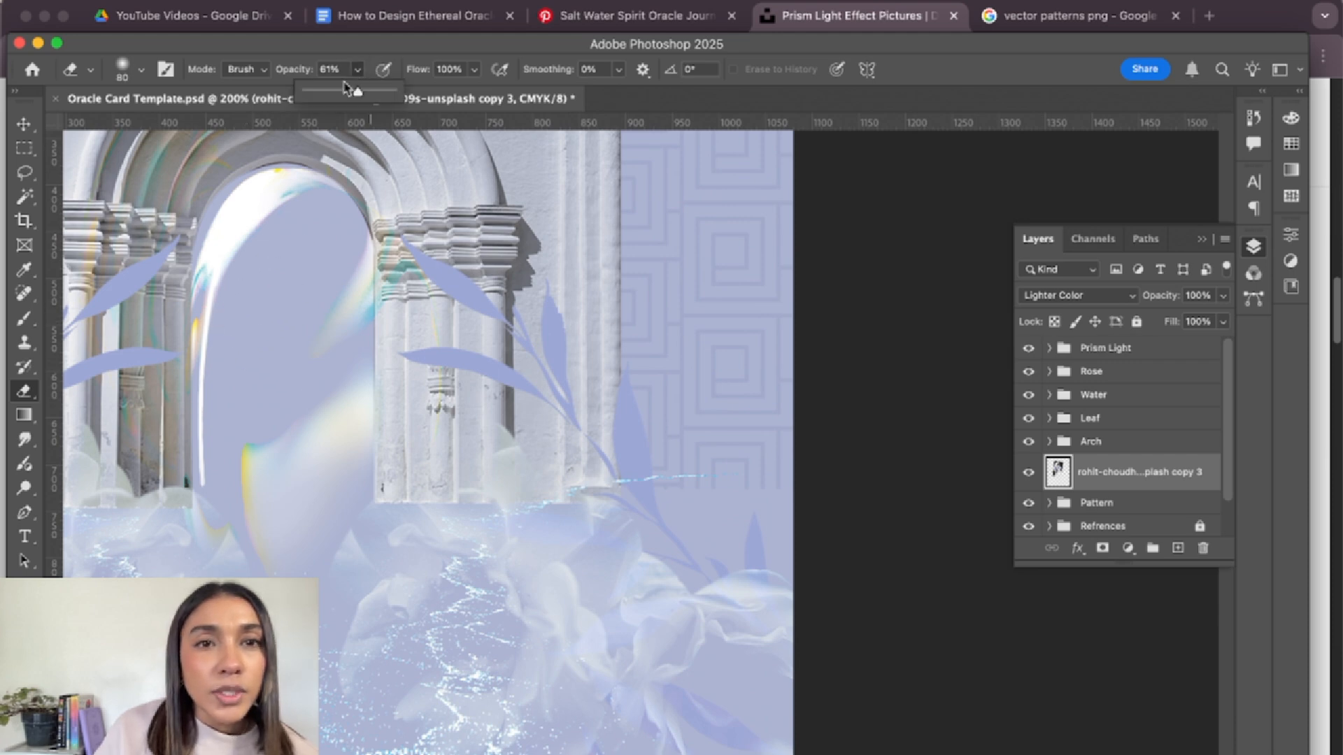
click(316, 242)
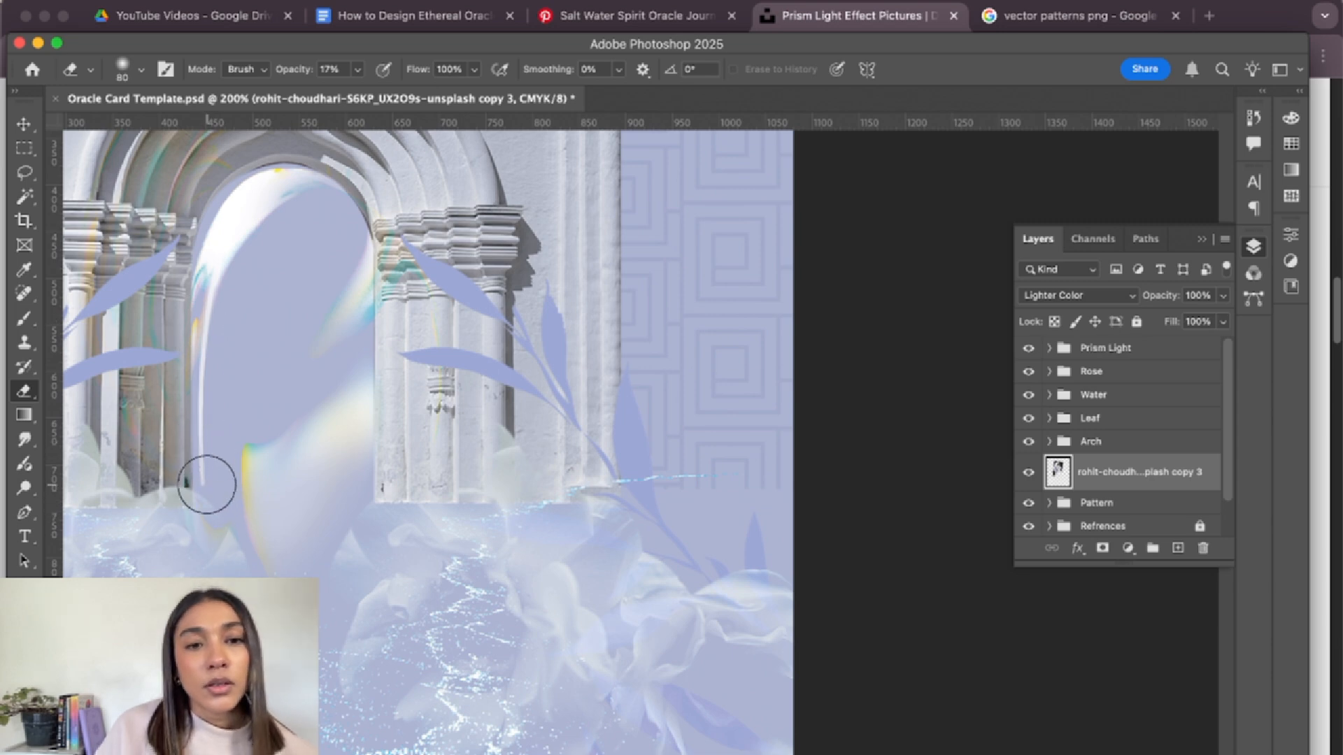
drag(206, 486, 200, 439)
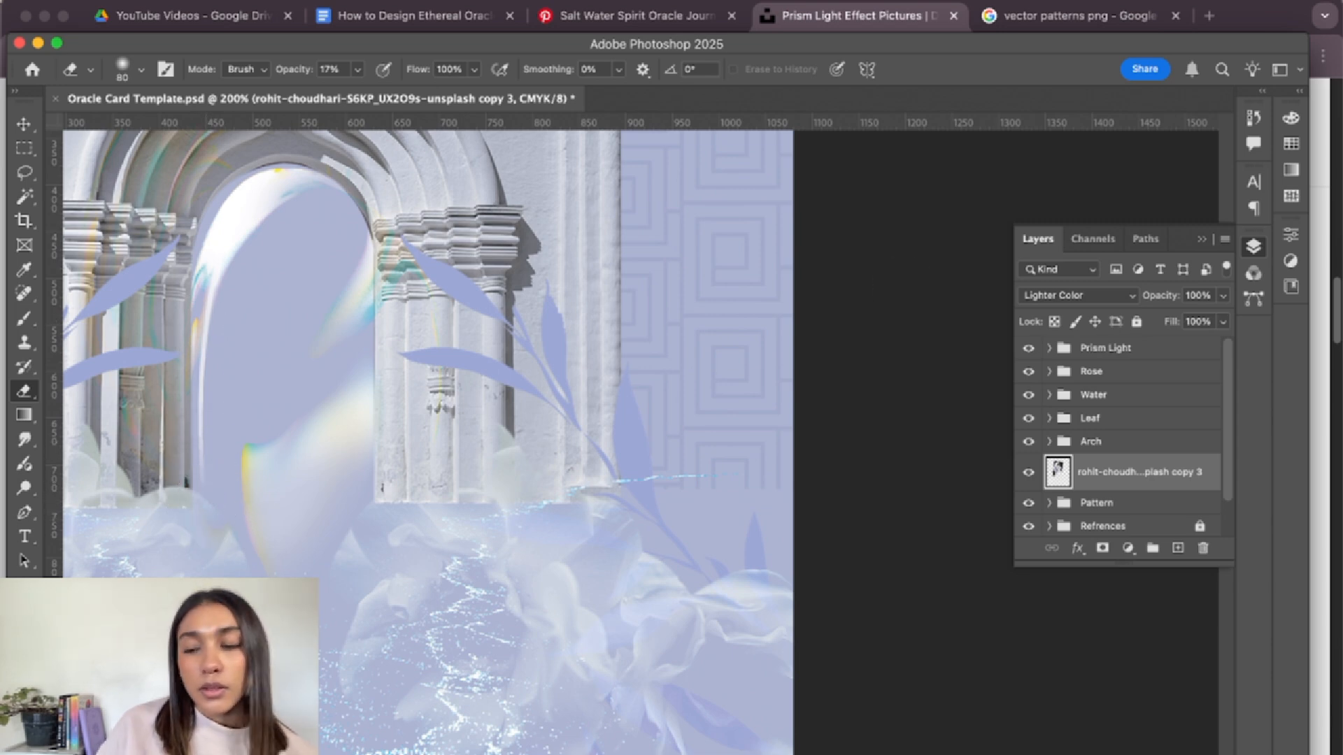
key(super+minus)
key(super+minus)
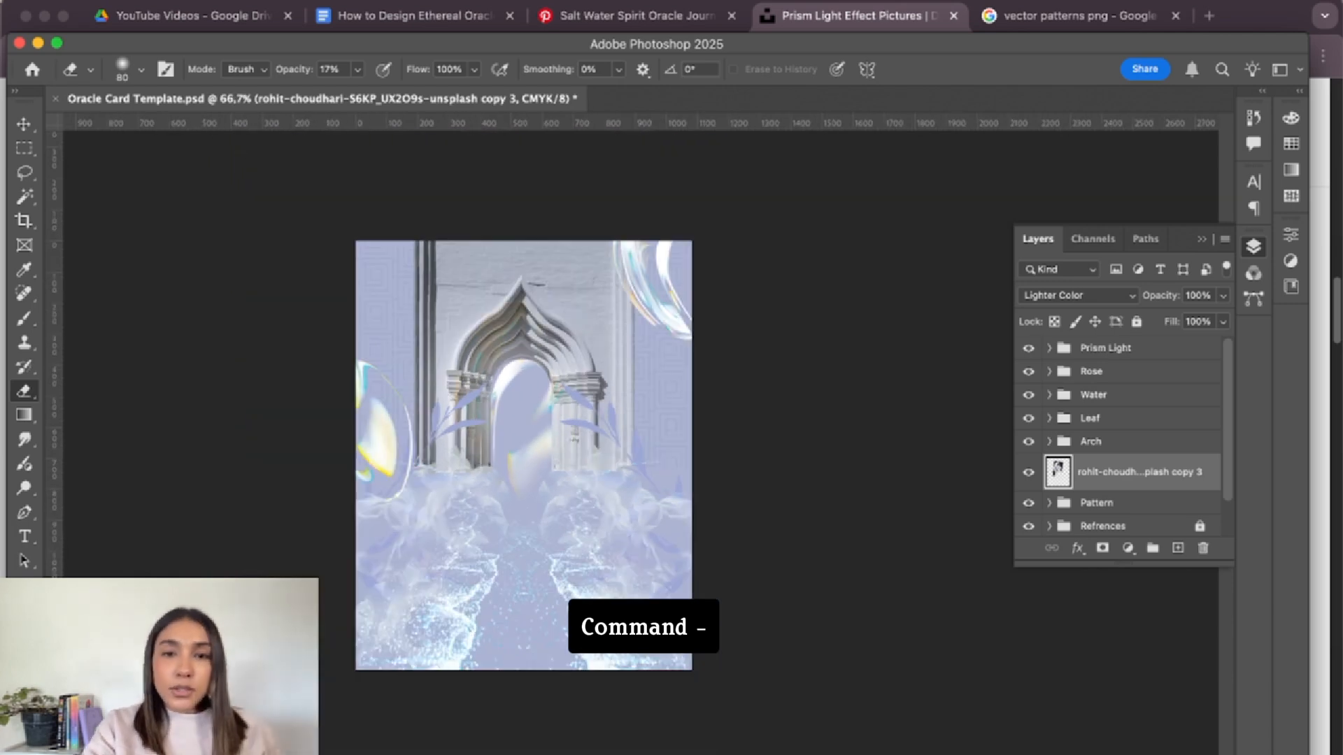
- Put the doorway bubble layer into a new group named "Light Behind Arch" below the Arch group, and collapse it
key(v)
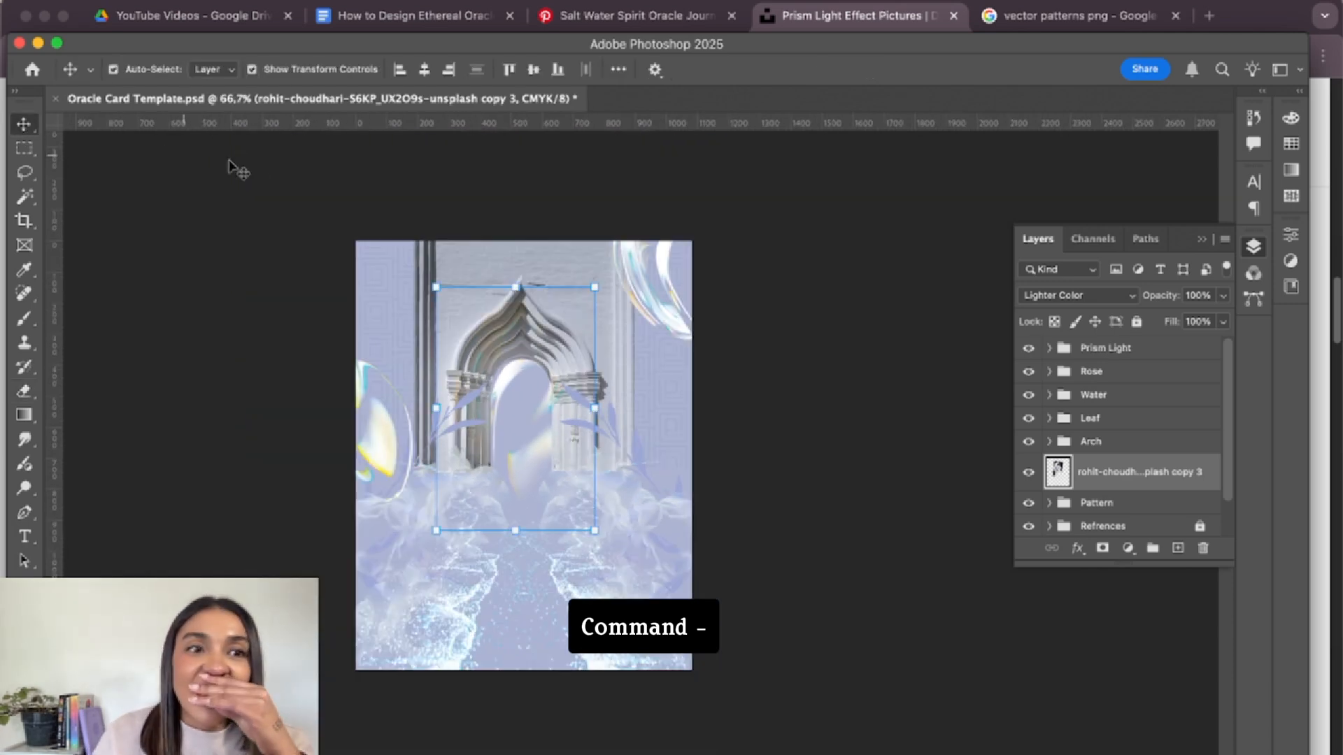
click(1050, 448)
click(1049, 443)
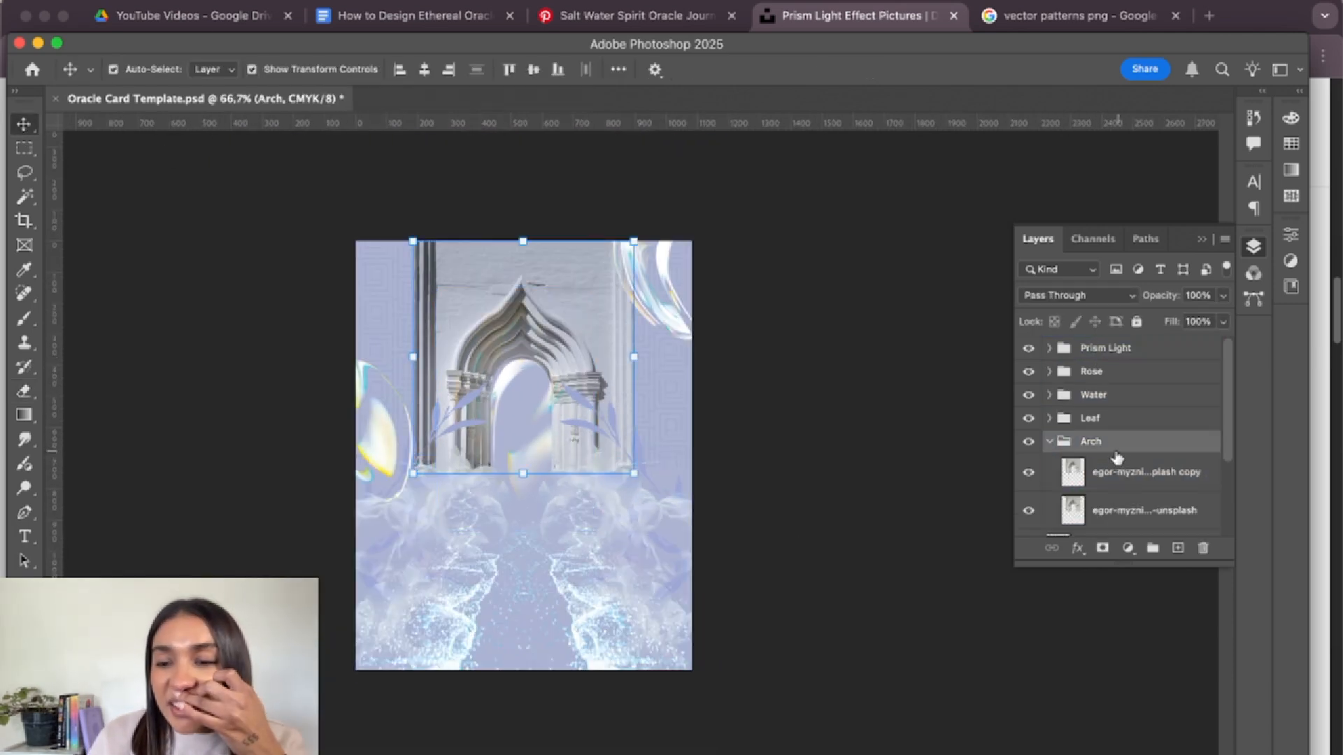
click(1049, 446)
click(1109, 473)
click(1153, 548)
drag(1126, 496, 1111, 465)
double_click(1110, 464)
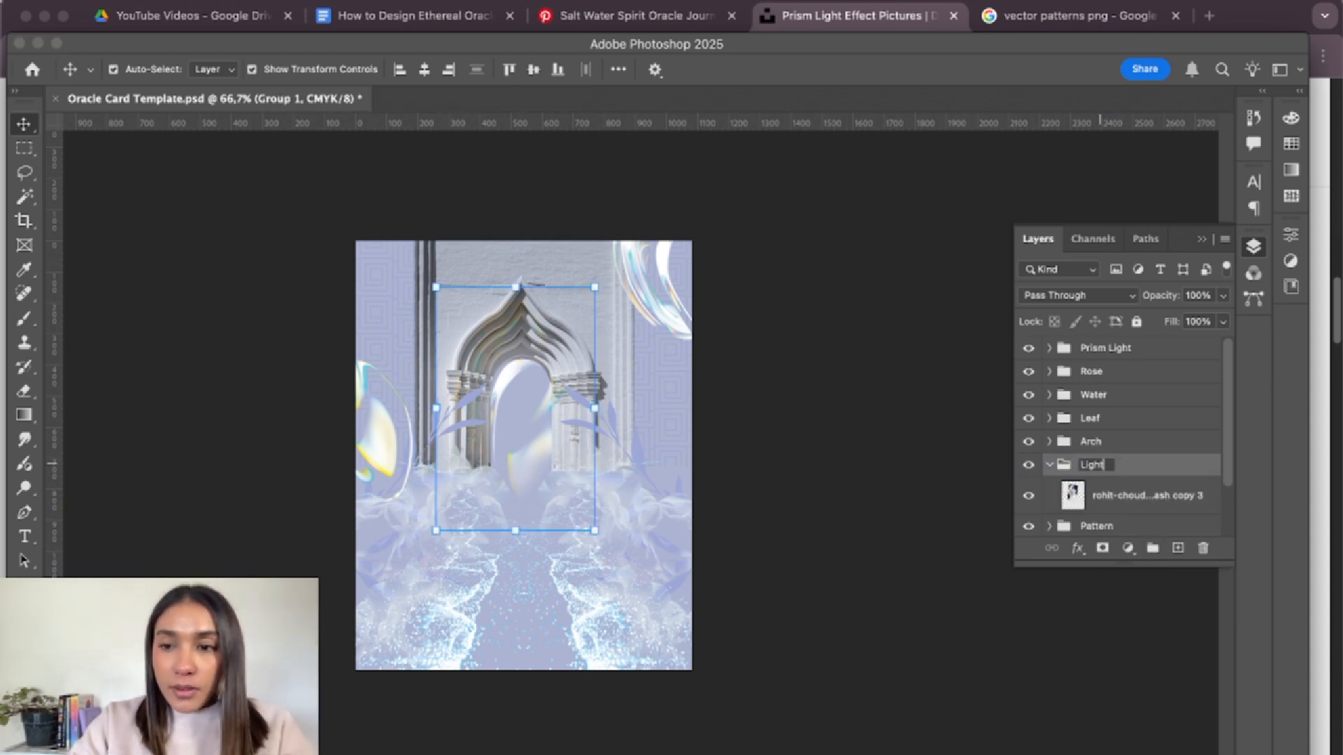
text(Light Behind Arch)
key(Return)
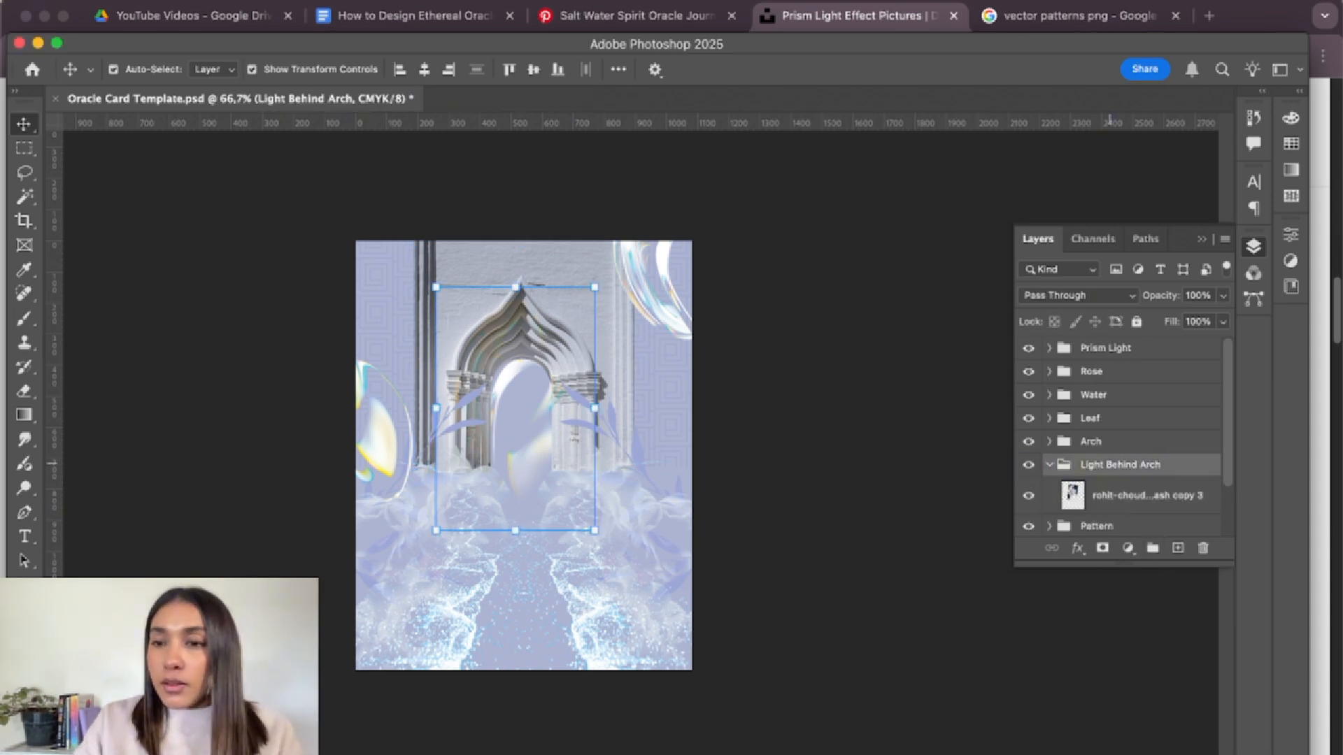
click(1049, 465)
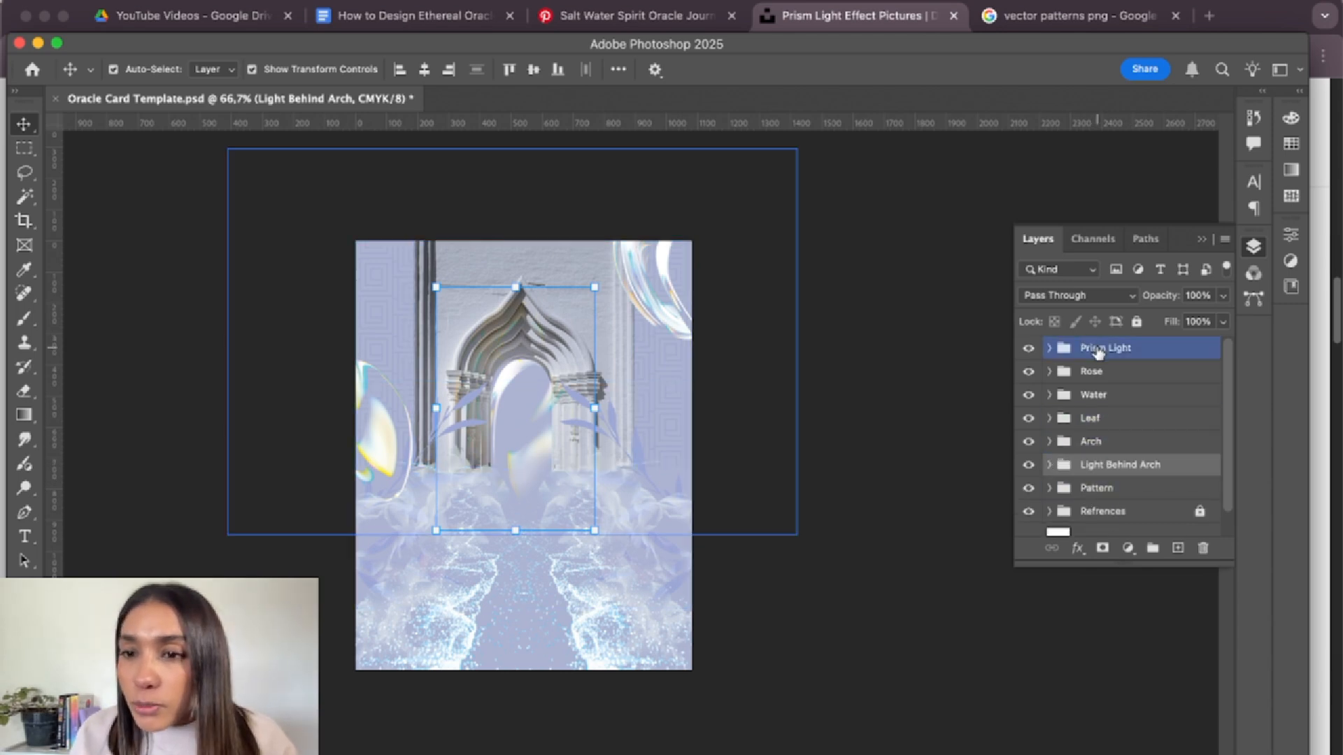
- Place the evie-s-kBzQNk9AgOg-unsplash rainbow light photo from the Oracle Card folder as an embedded image
click(1090, 347)
click(1049, 347)
click(1132, 385)
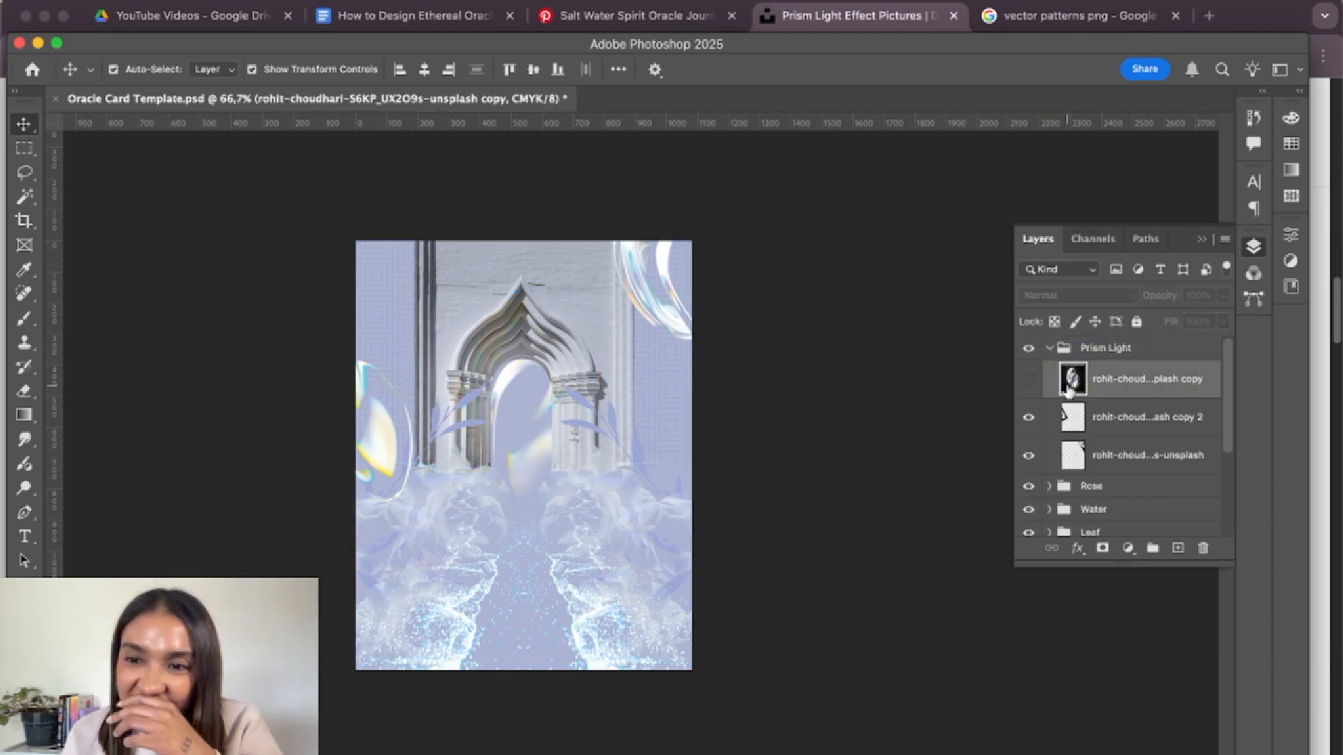
click(1119, 455)
click(1105, 348)
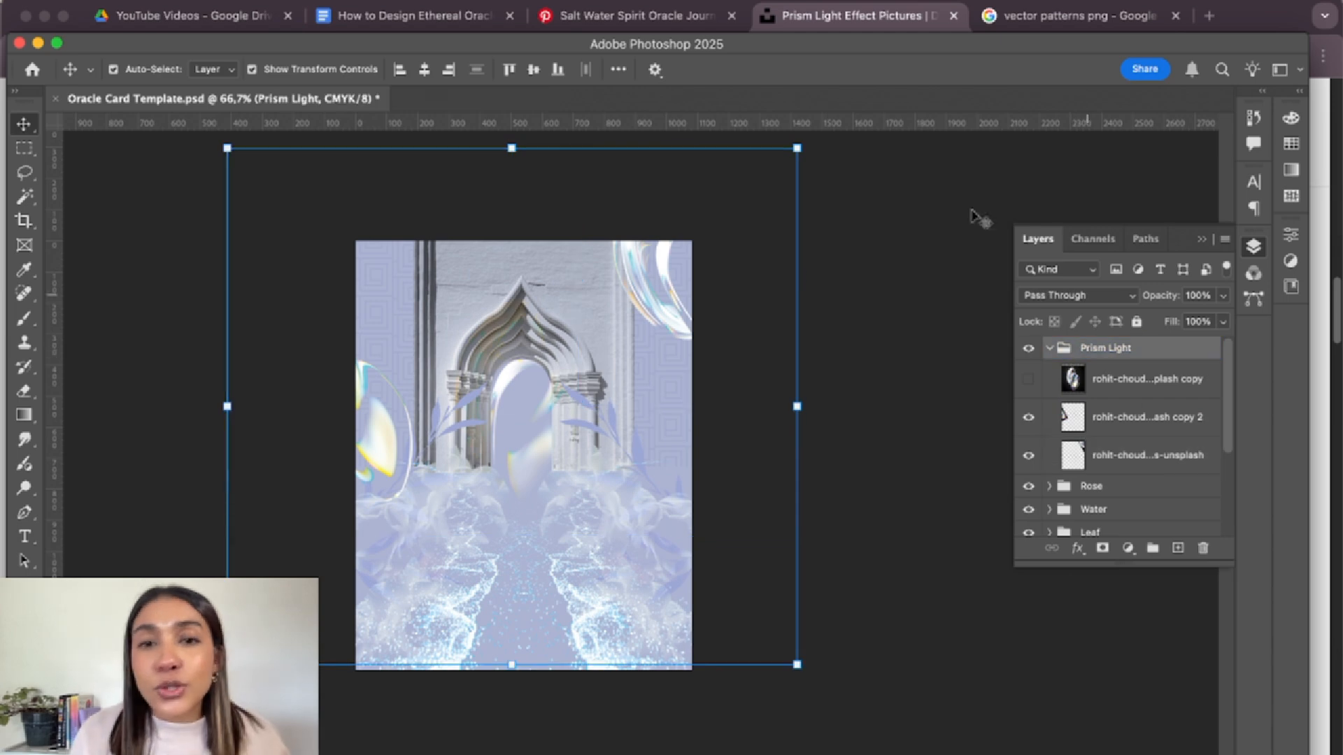
click(115, 189)
click(175, 1)
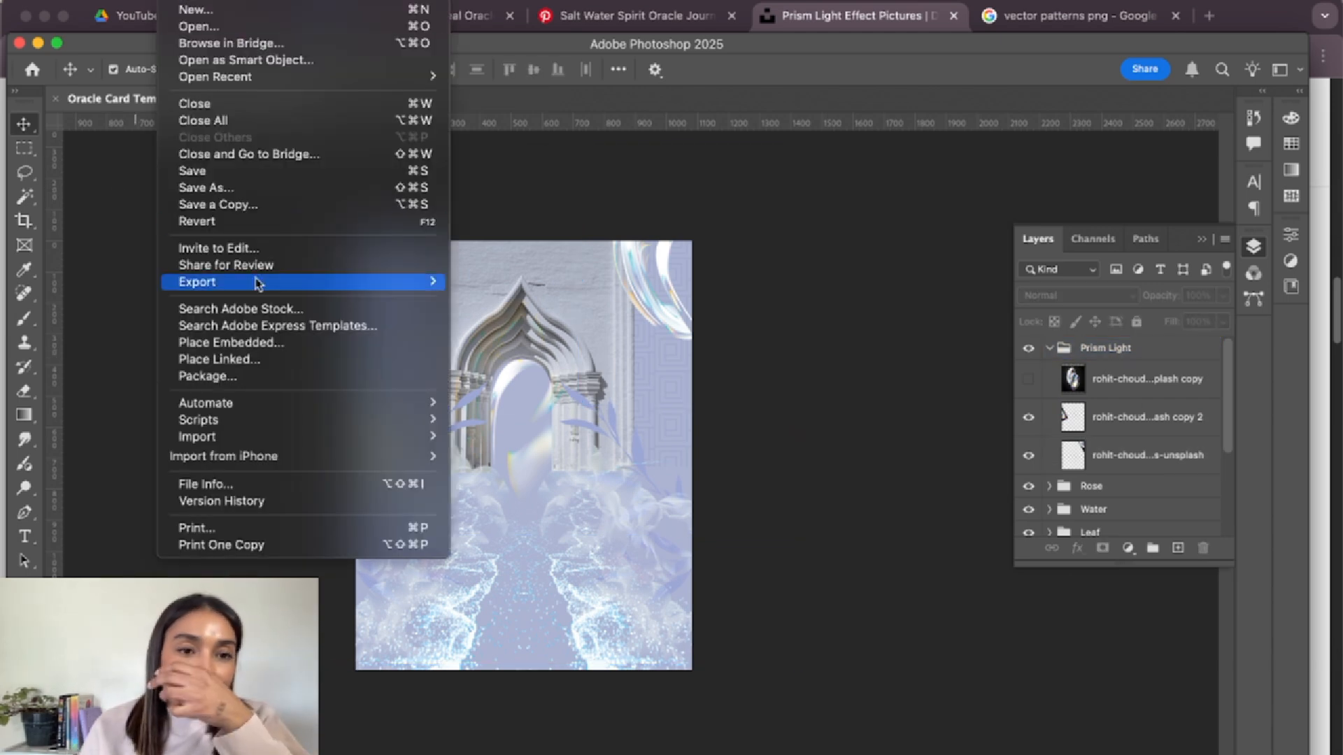
click(277, 342)
click(741, 275)
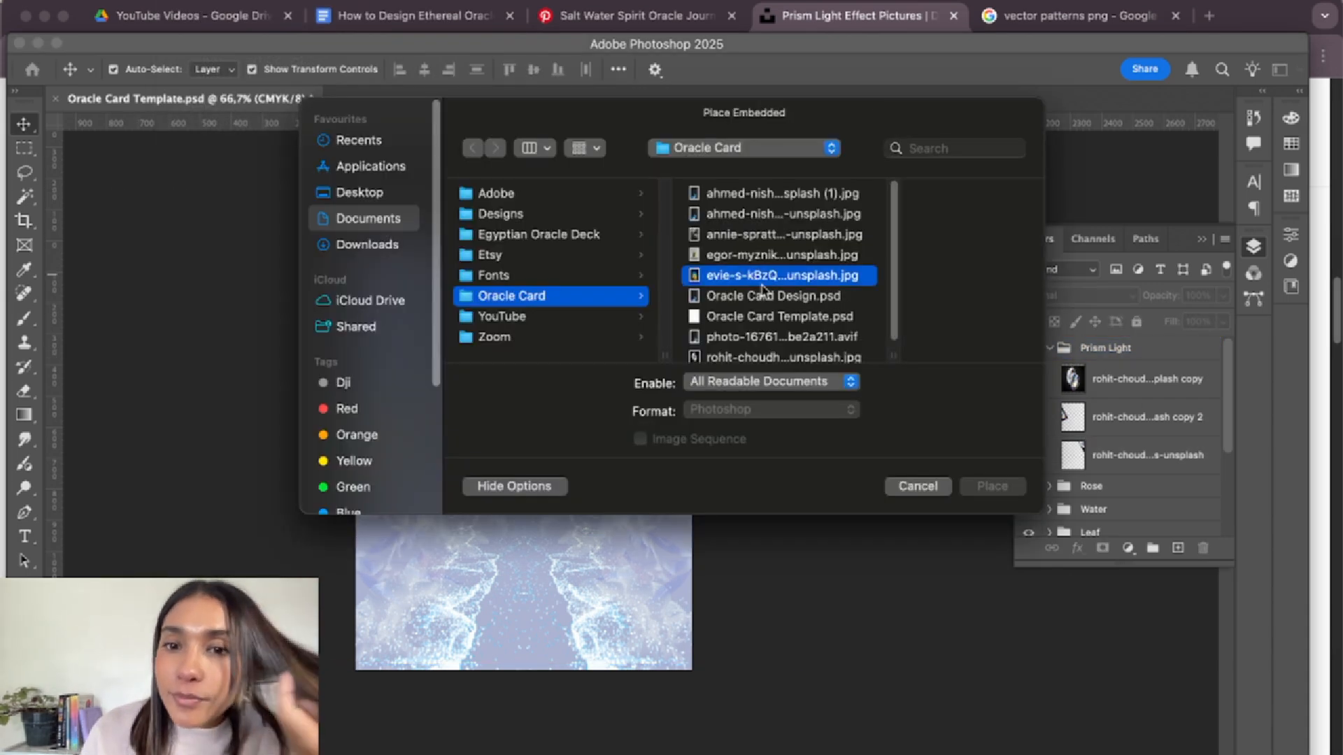
click(976, 484)
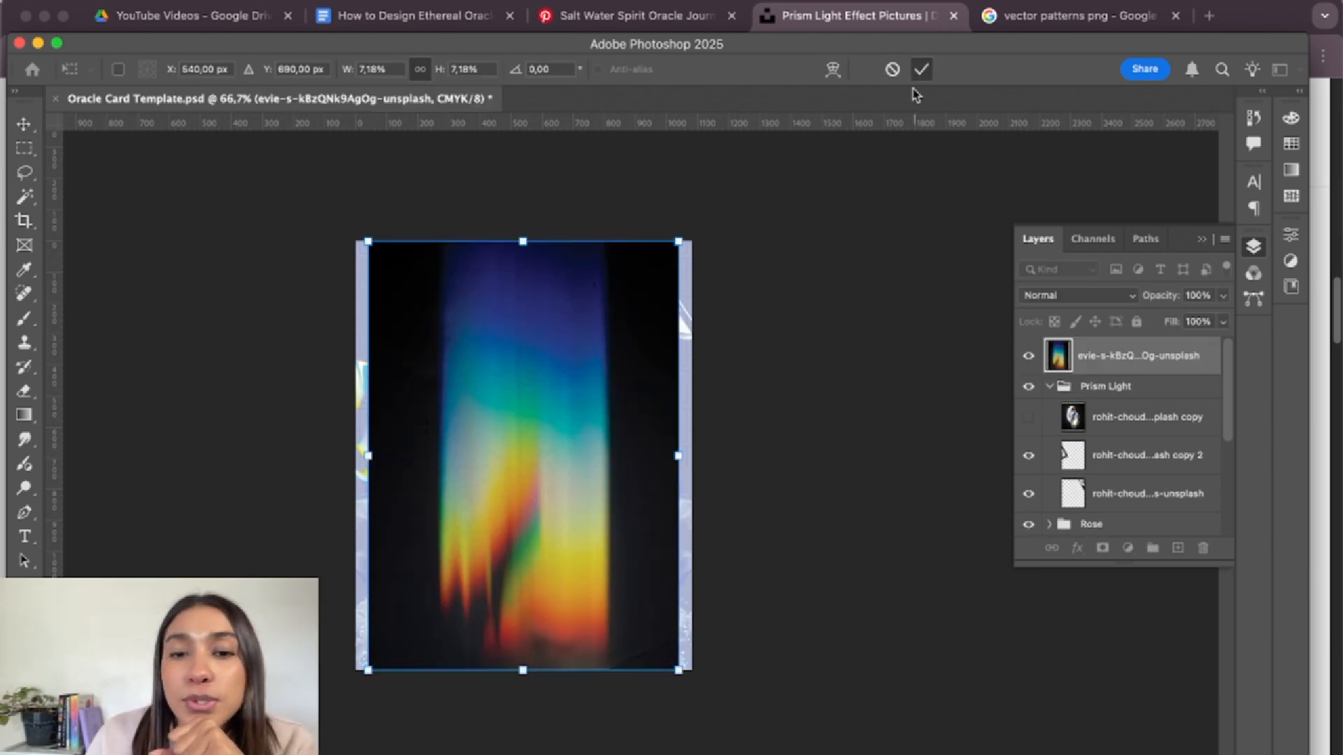
click(919, 73)
- Rasterize the rainbow light layer inside the Prism Light group and set its blend mode to Screen
click(837, 363)
click(1124, 359)
right_click(1137, 388)
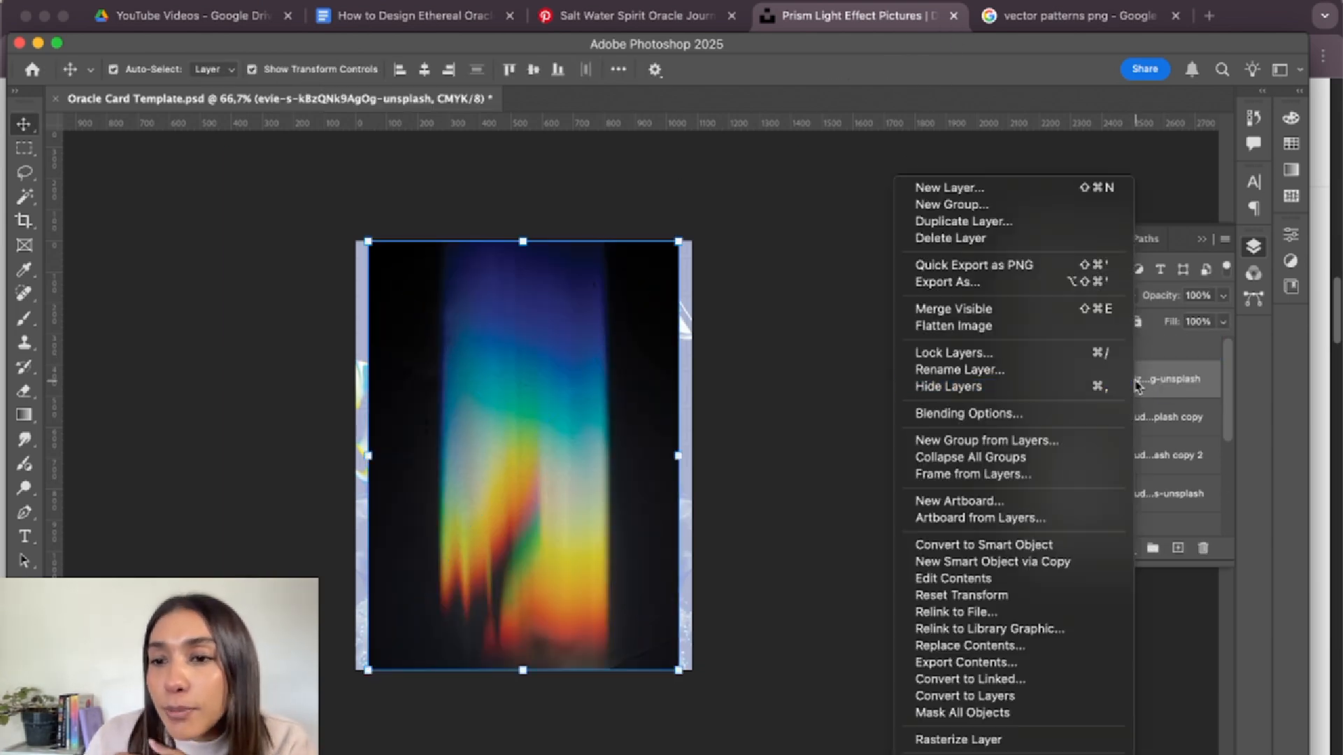
click(1005, 740)
click(1083, 300)
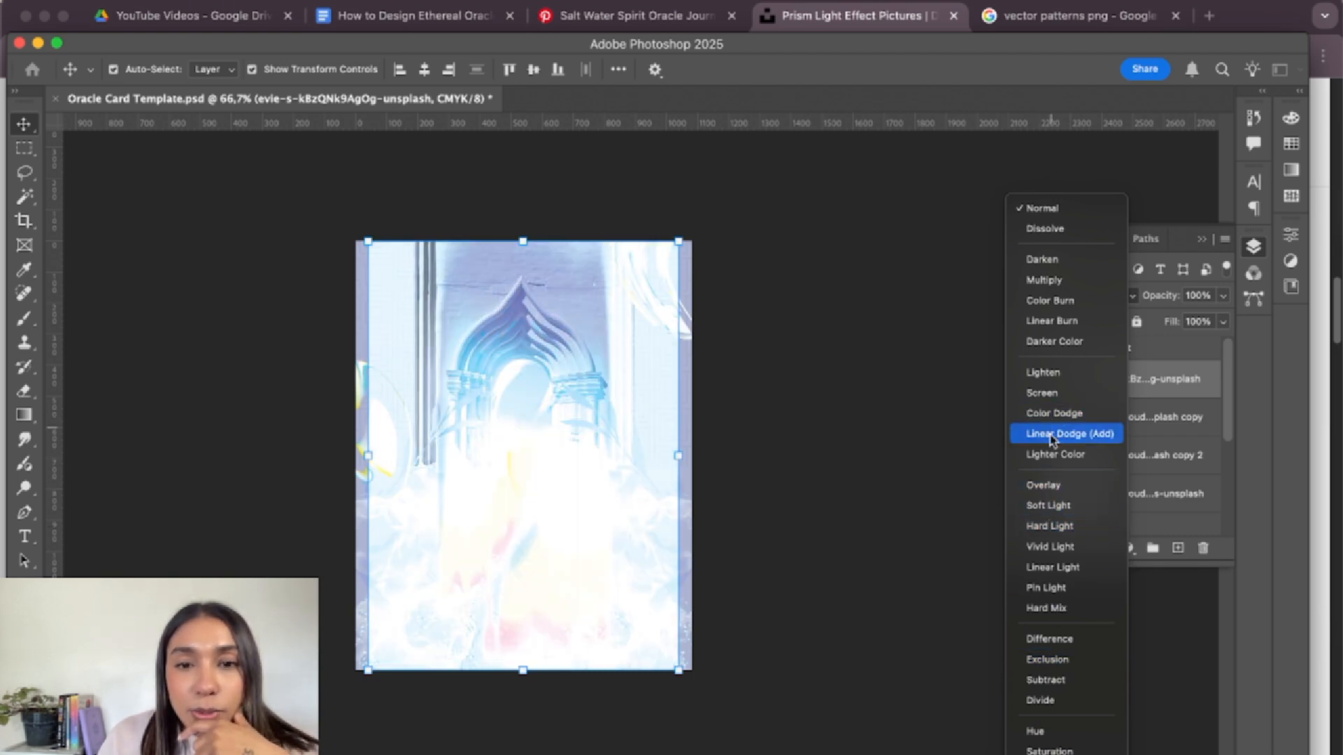
click(1044, 394)
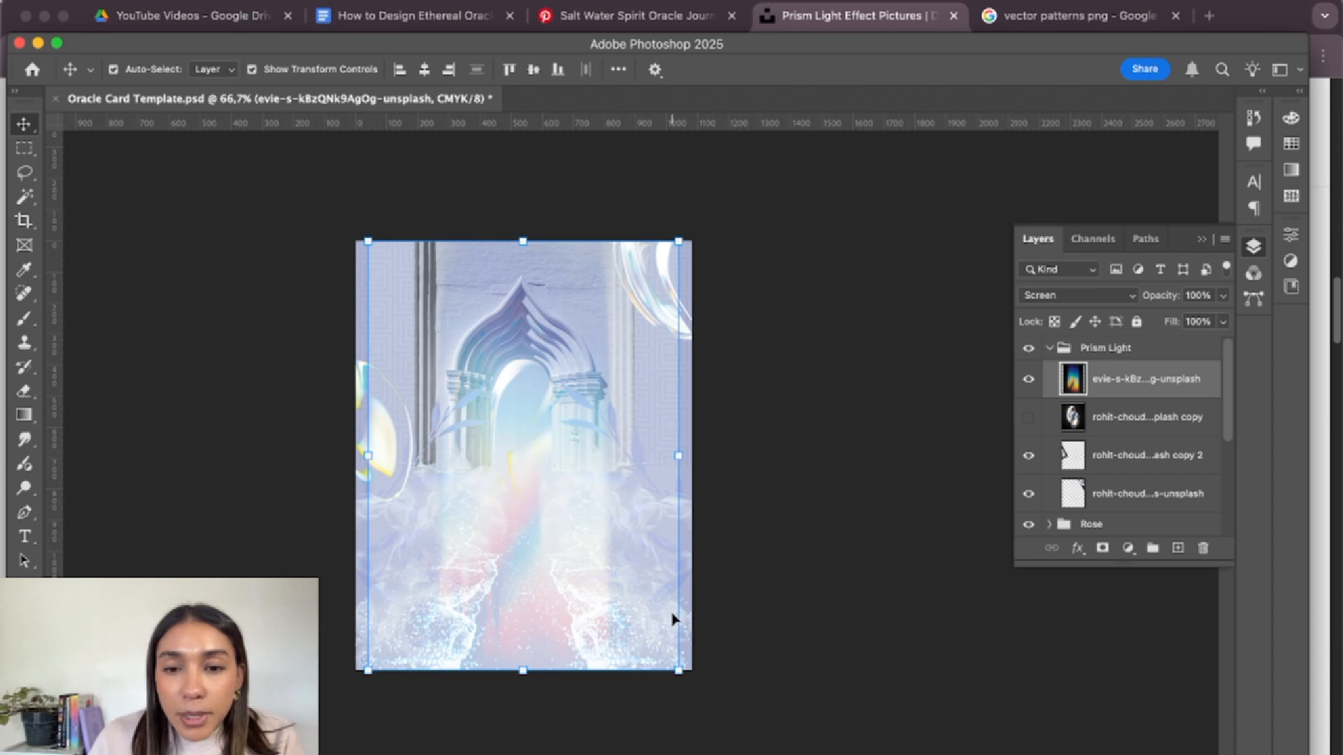
- Fade the right and left edges of the rainbow light layer with a 400 px soft eraser at 50% opacity
key(e)
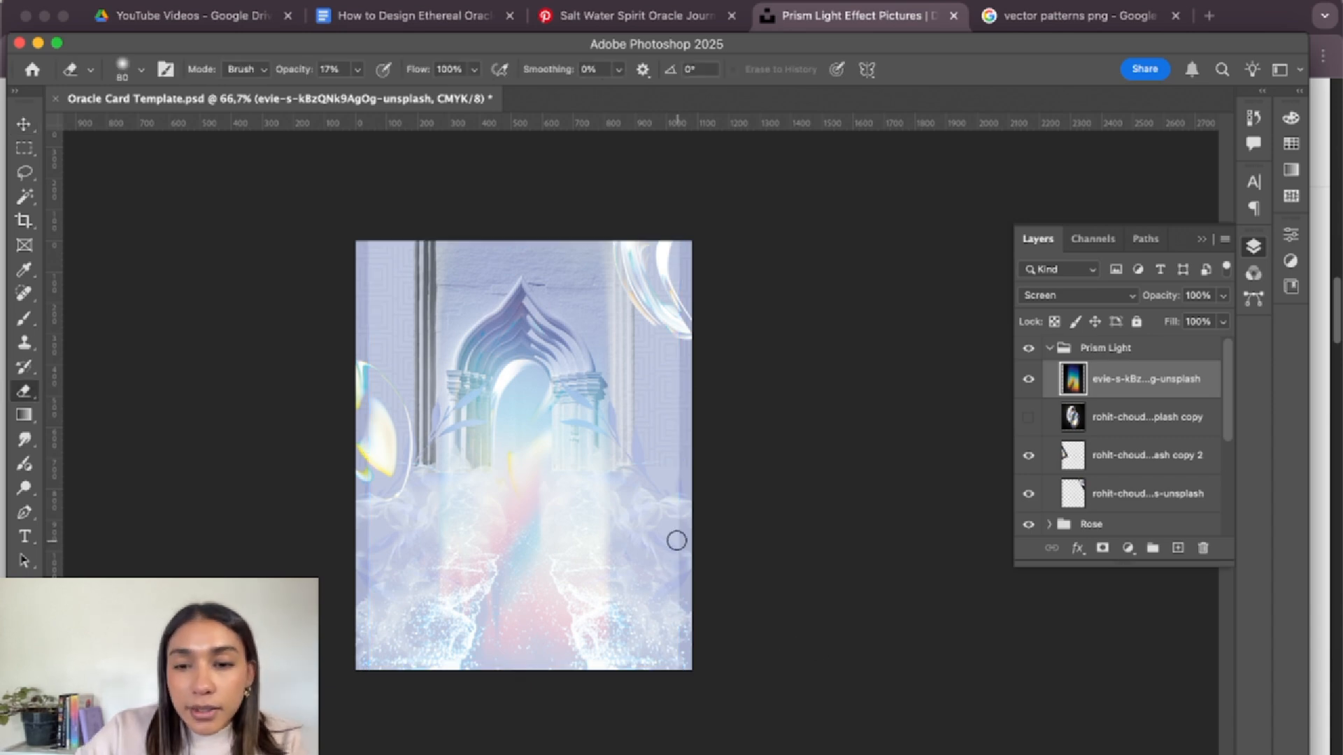
key(bracketright)
key(bracketright)
key(bracketright)
key(bracketright)
key(bracketright)
key(bracketright)
key(bracketright)
key(bracketright)
key(bracketright)
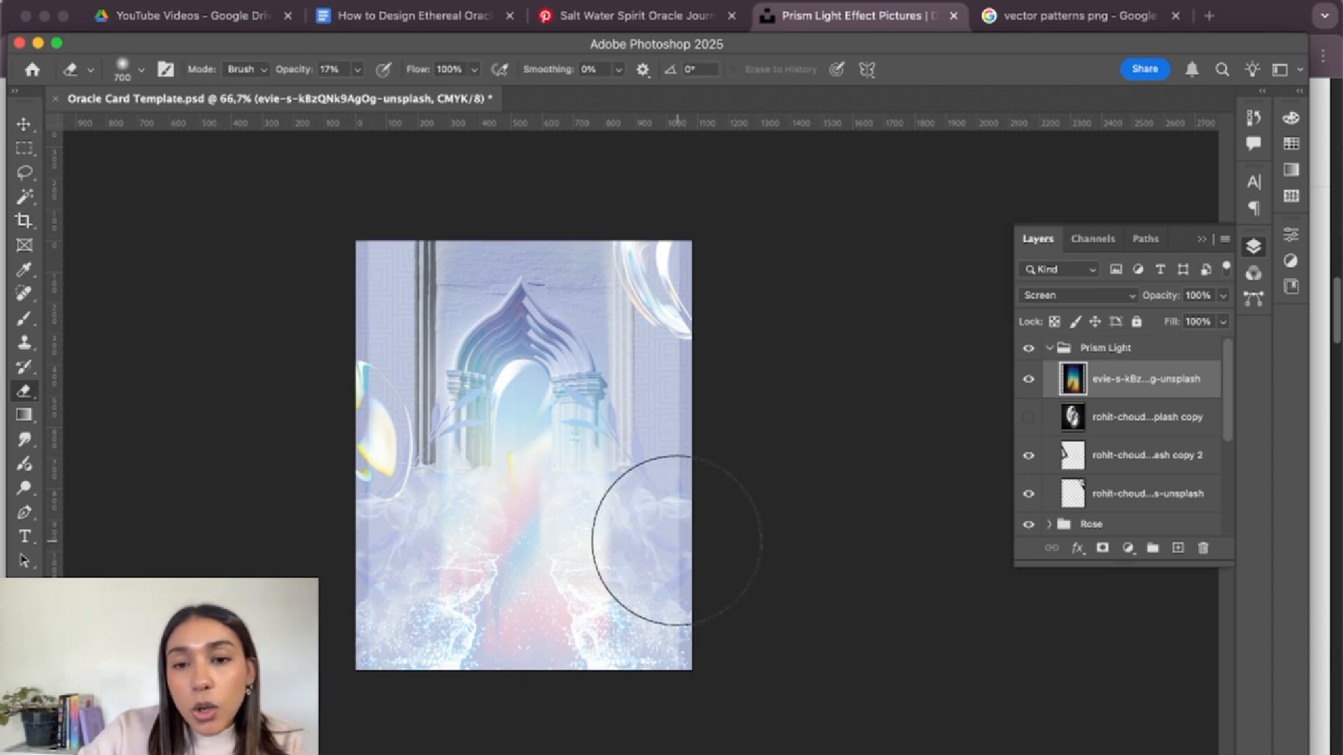
key(bracketleft)
key(bracketleft)
key(bracketleft)
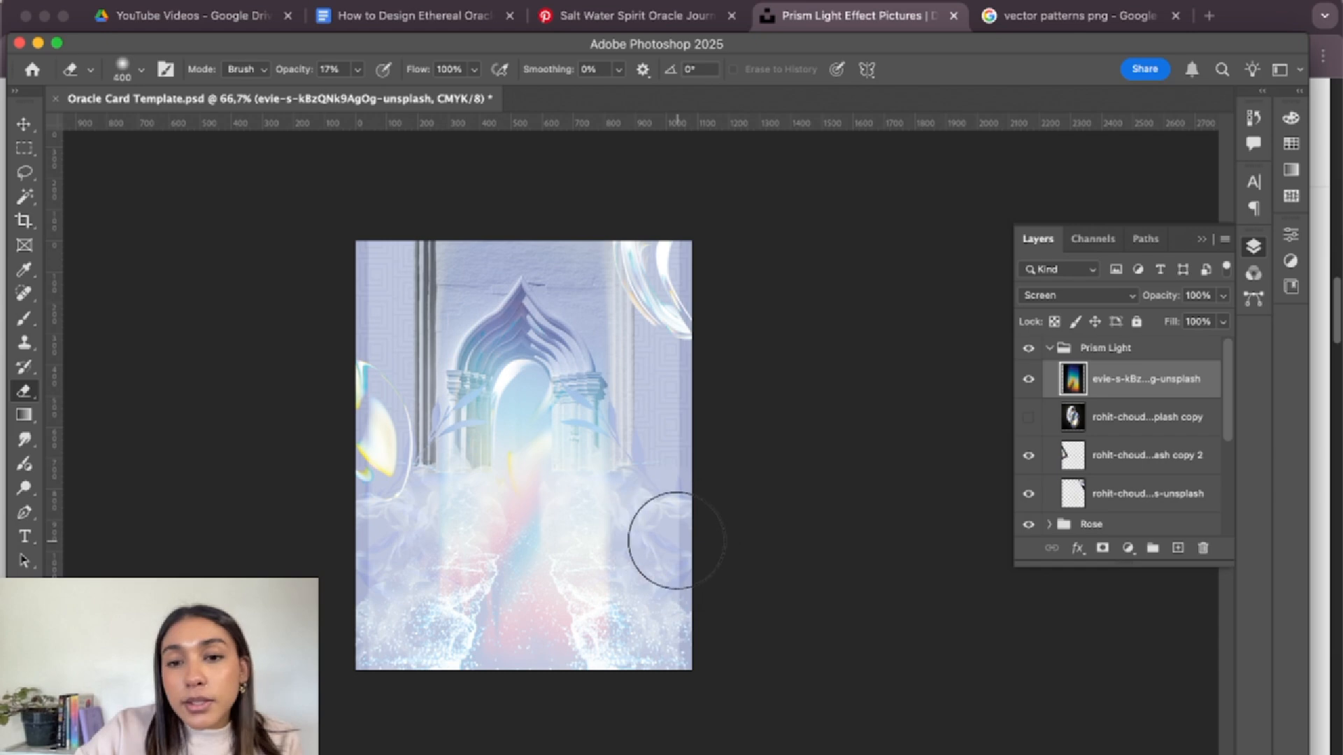
drag(357, 70, 363, 94)
click(358, 71)
mouse_move(714, 228)
mouse_down()
mouse_move(699, 227)
mouse_move(710, 440)
mouse_move(670, 611)
mouse_move(706, 663)
mouse_up()
drag(680, 533, 680, 439)
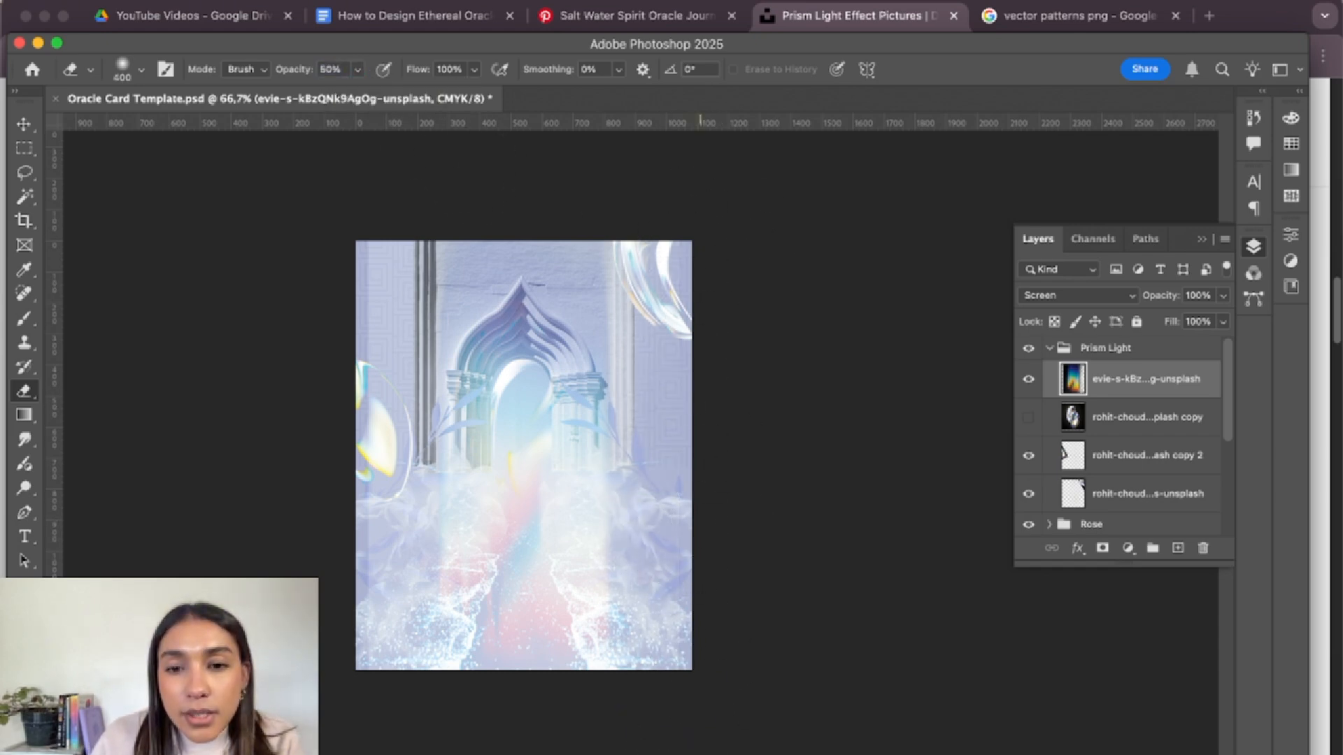
drag(383, 209, 354, 534)
drag(368, 593, 365, 501)
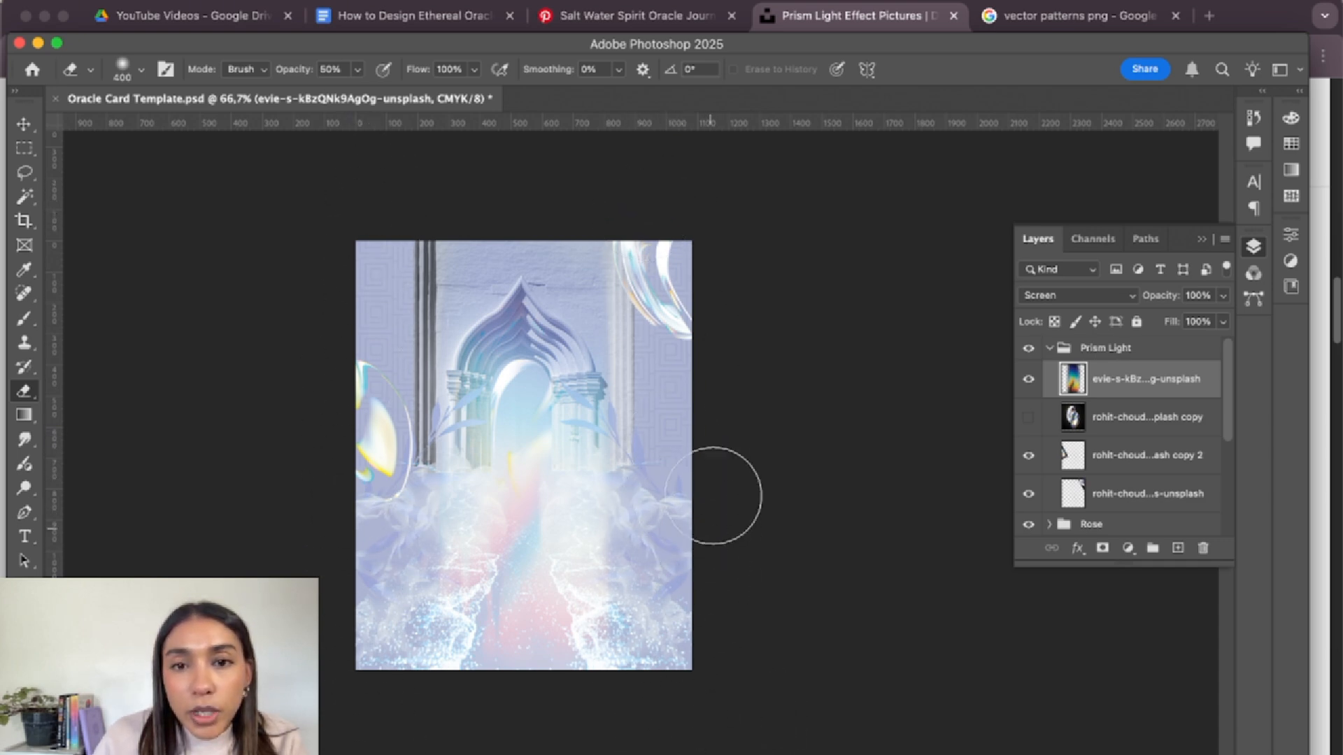
- Delete vertical strips along both side edges of the rainbow light layer using full-height rectangular selections
key(v)
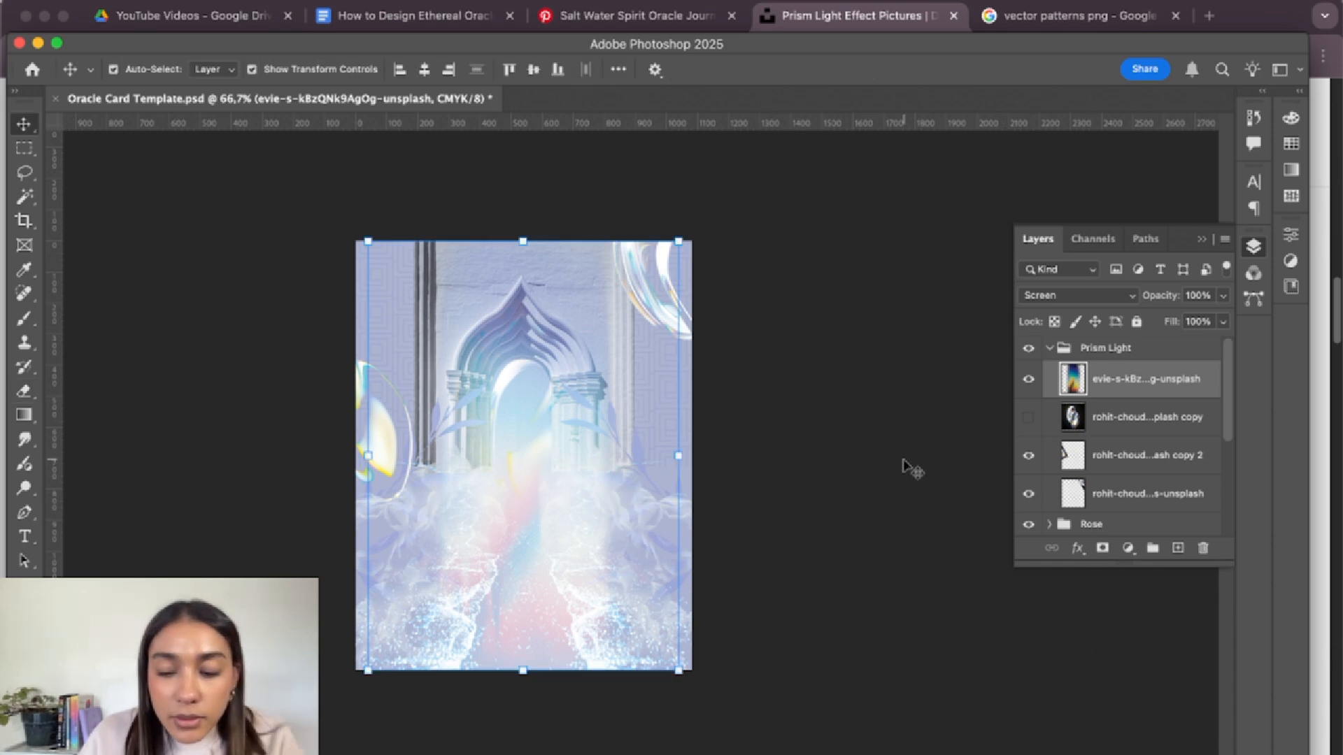
key(m)
drag(692, 238, 655, 745)
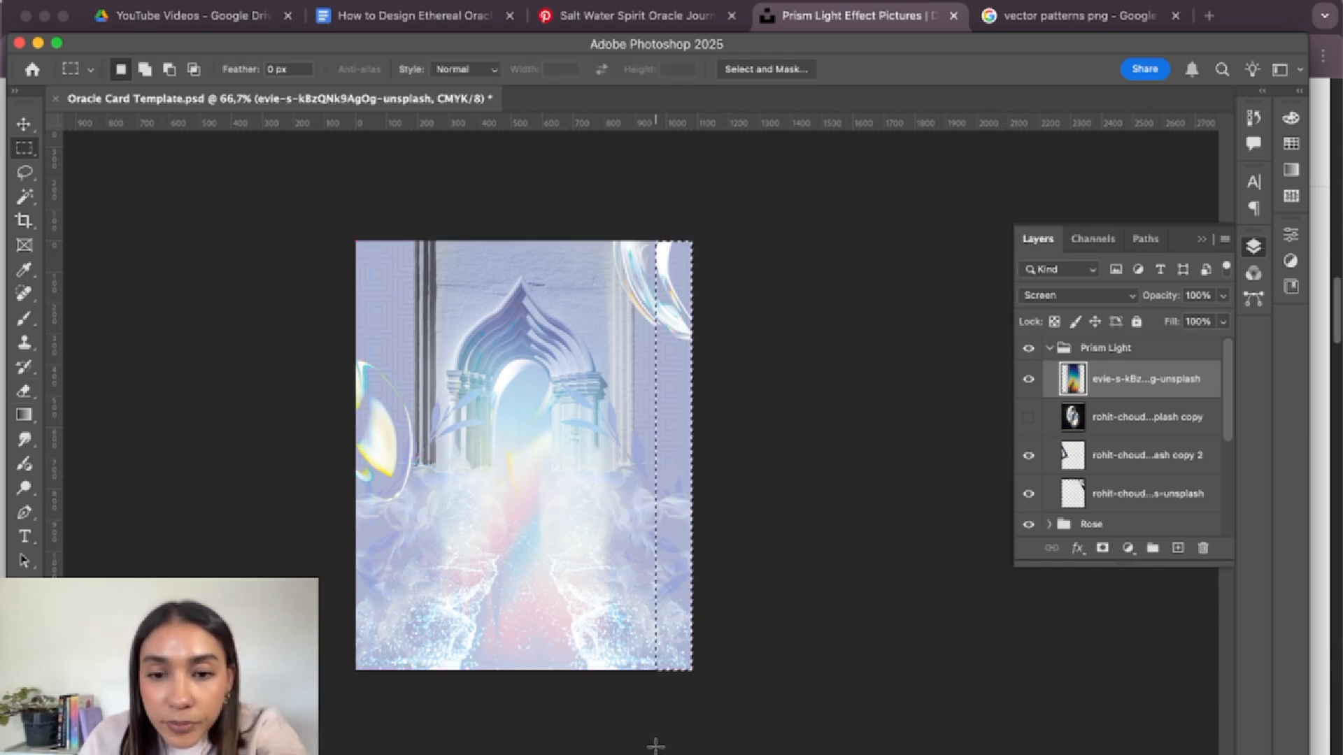
key(super+d)
drag(356, 241, 414, 720)
key(Delete)
key(super+d)
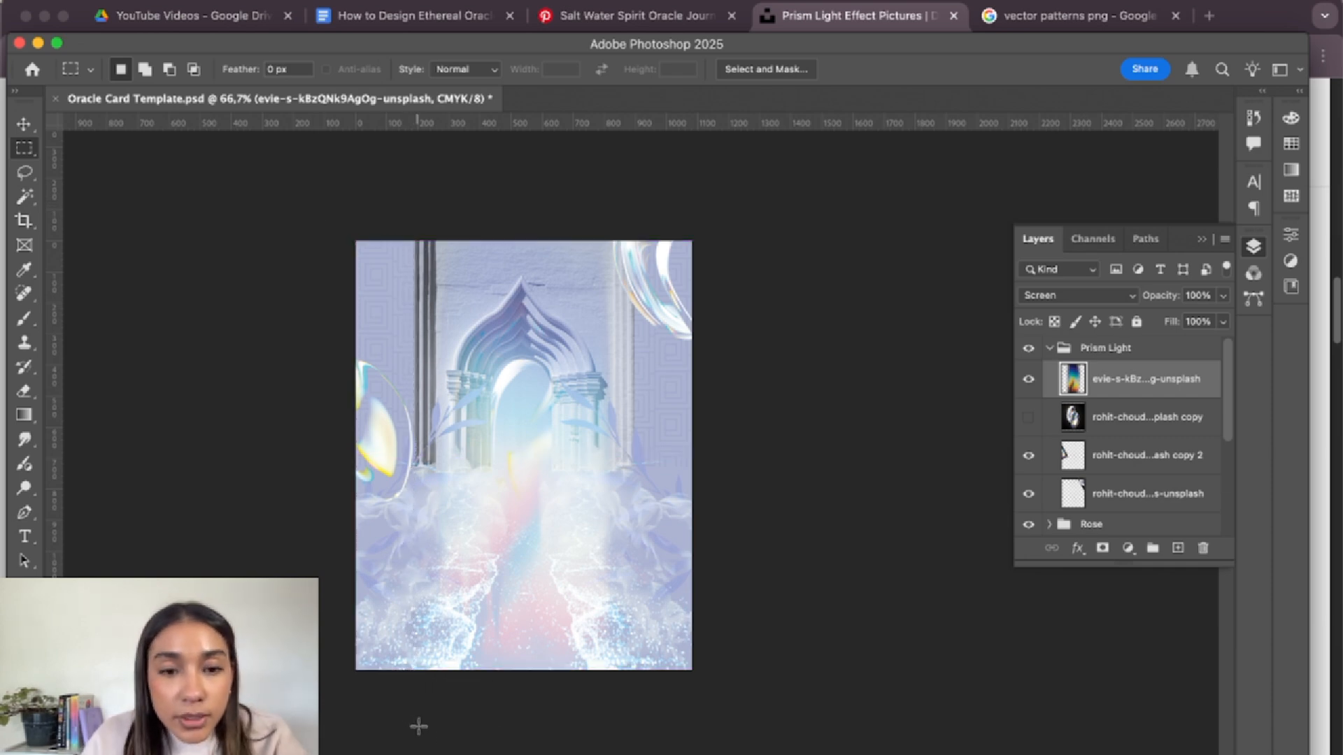
- Move the rainbow light upward over the arch and stretch it vertically past the card's top and down to its bottom edge
key(v)
key(e)
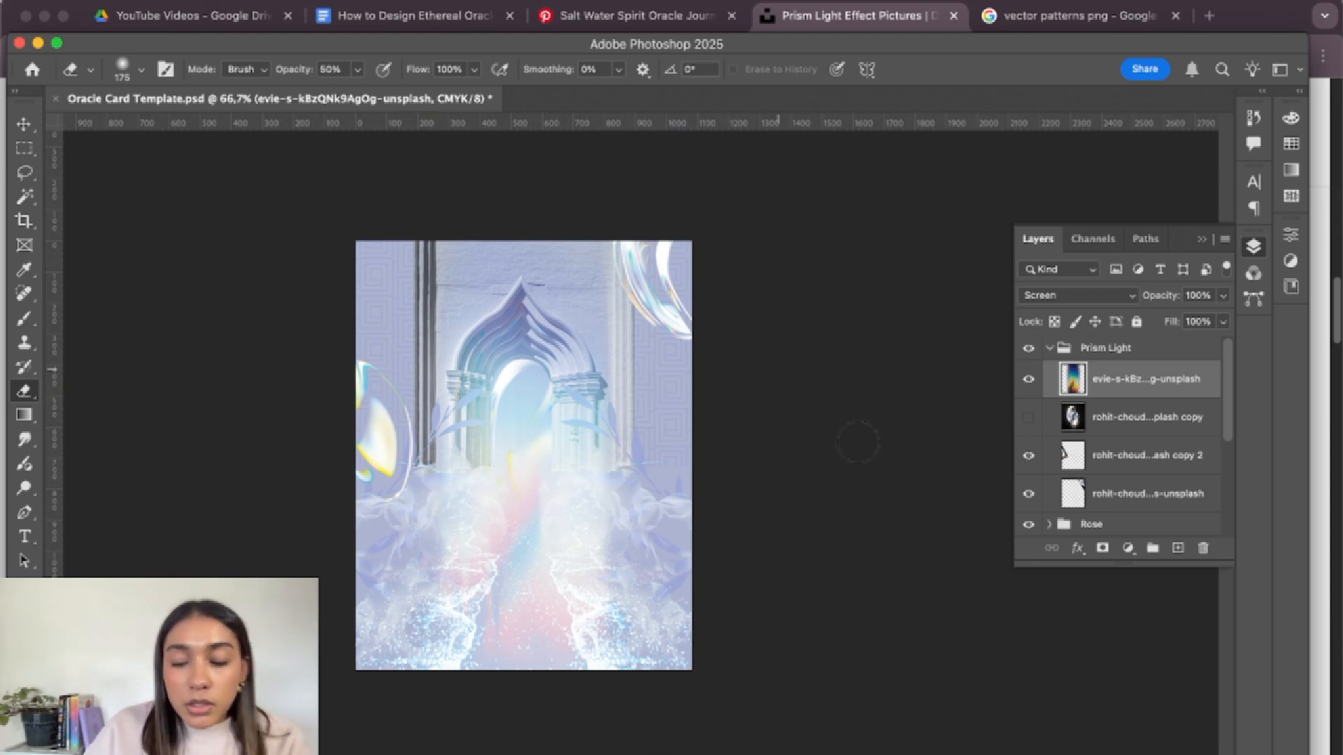
key(v)
click(839, 549)
drag(517, 568, 515, 440)
click(533, 622)
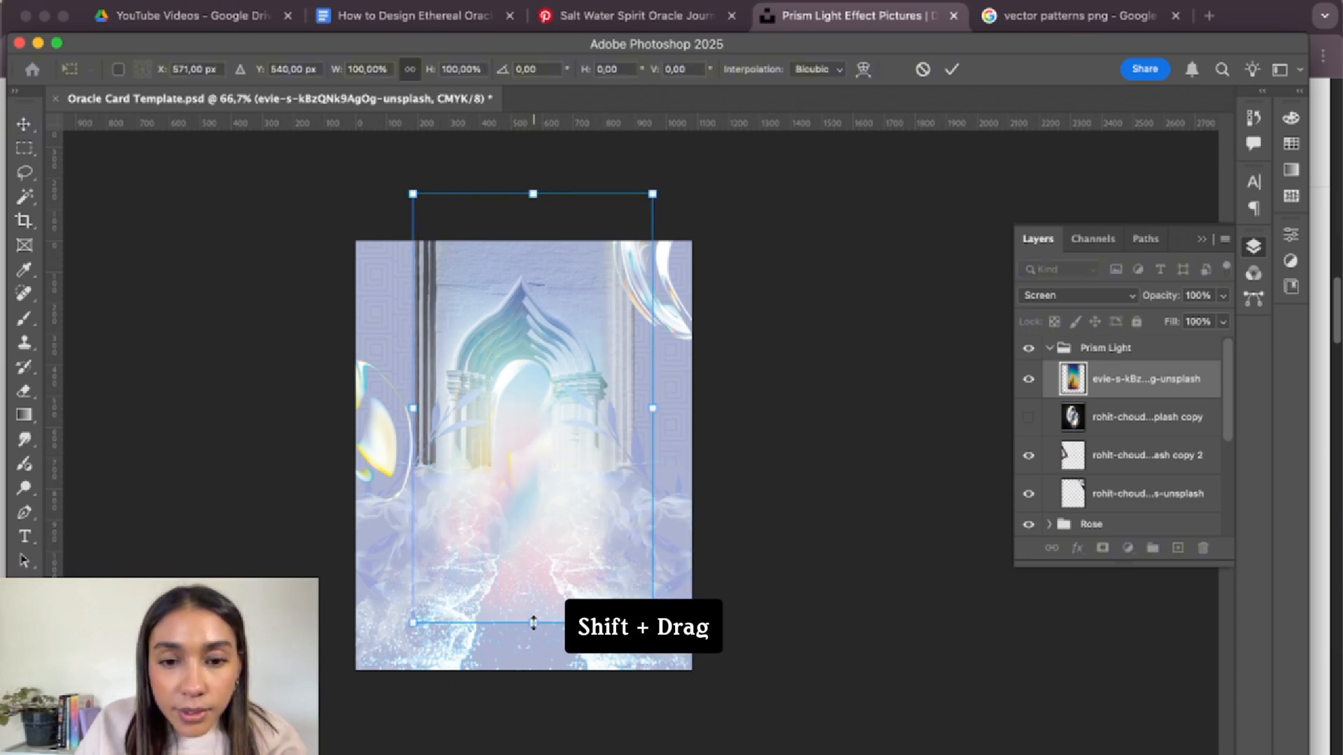
drag(533, 625, 533, 670)
drag(533, 194, 532, 148)
click(953, 71)
- Fine-tune the rainbow light's horizontal position over the doorway by nudging it right in small increments
drag(549, 269, 544, 271)
key(Right)
key(Right)
key(Right)
key(Right)
key(Right)
key(Right)
key(Right)
key(Right)
key(Right)
key(Right)
key(Right)
key(Right)
key(Right)
key(Right)
key(Right)
key(Right)
key(Right)
click(839, 510)
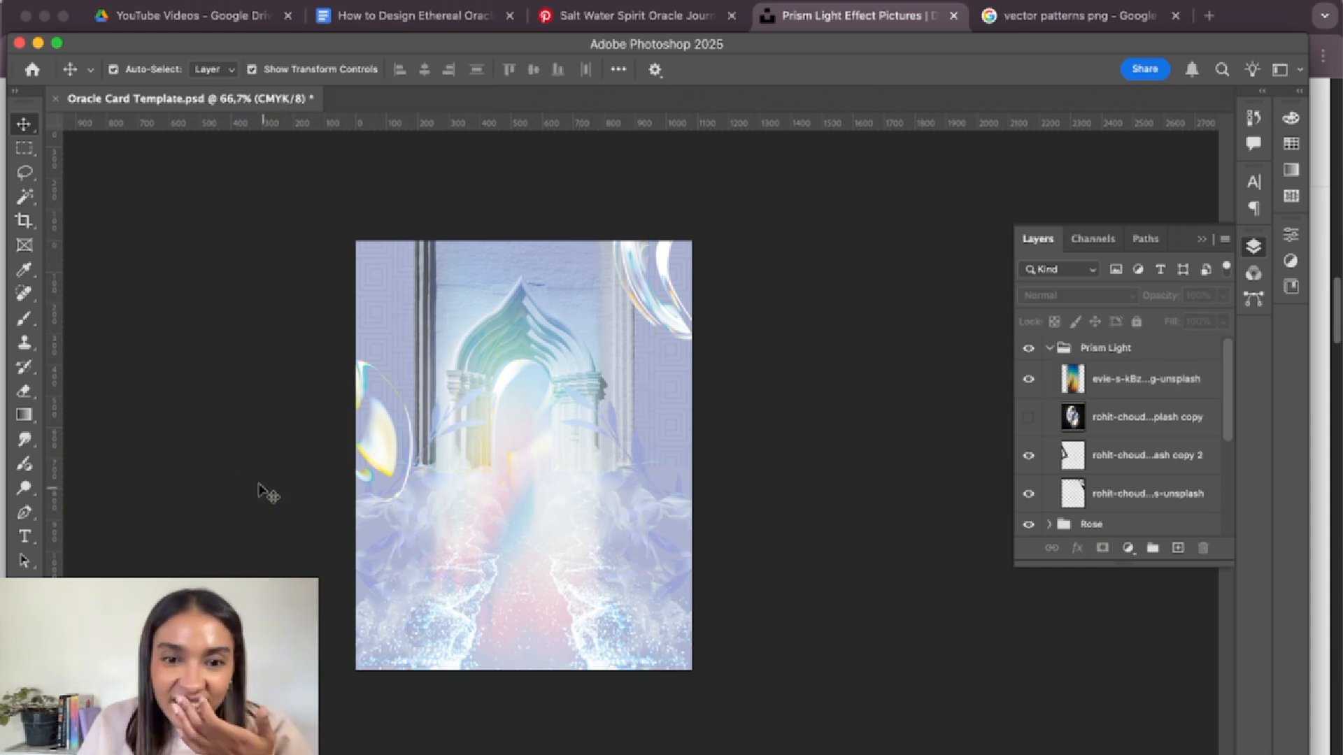
- Collapse the Prism Light group and add a new group named "Crystals" above it
click(1062, 369)
click(1080, 352)
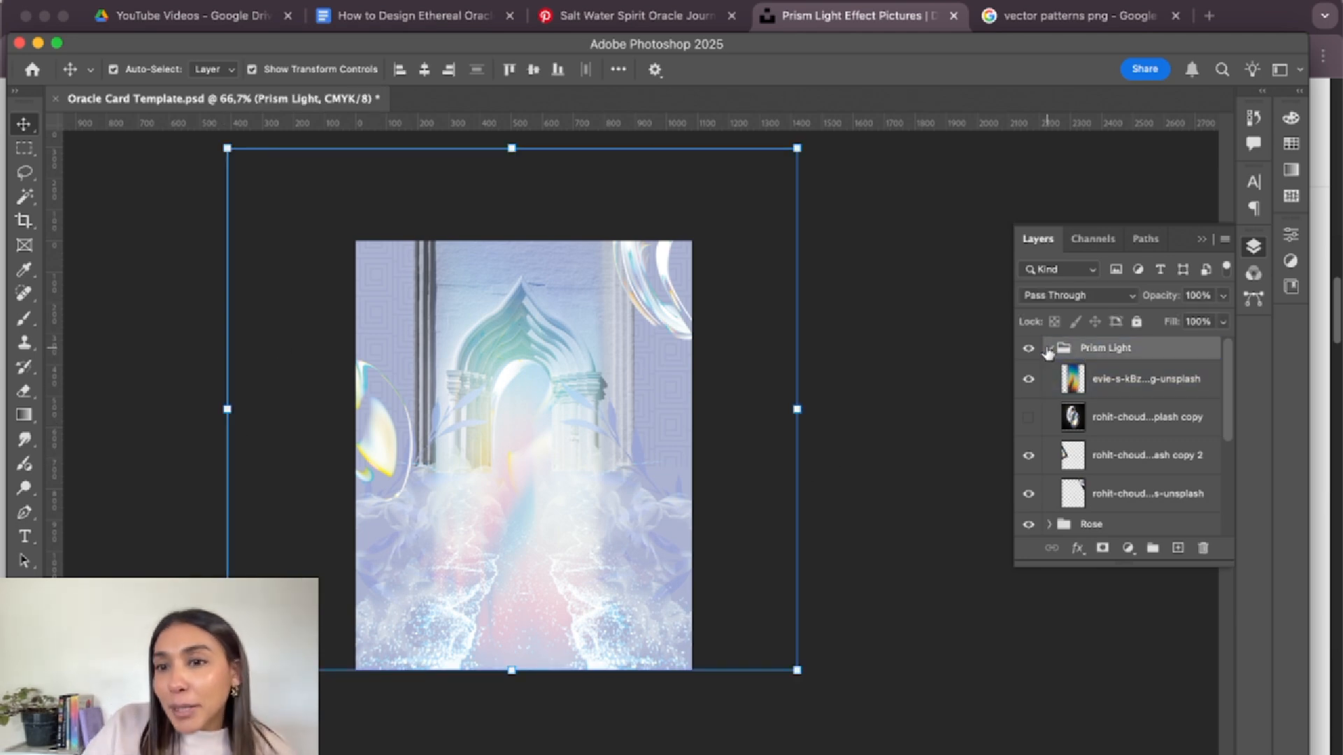
click(1049, 348)
click(1152, 547)
text(Crystals)
key(Return)
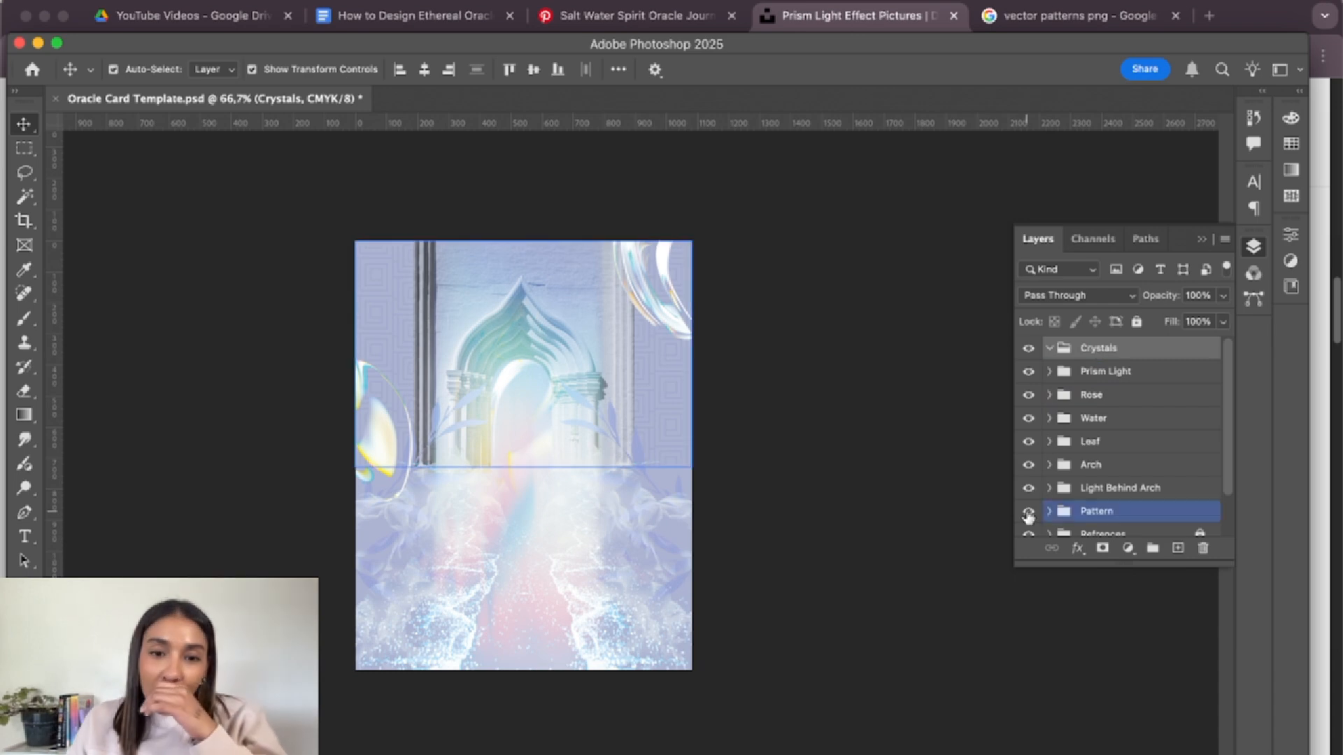
- Switch to the browser, search Unsplash for "crystals" and look through the free photos for a suitable crystal
key(super+Tab)
drag(228, 108, 104, 110)
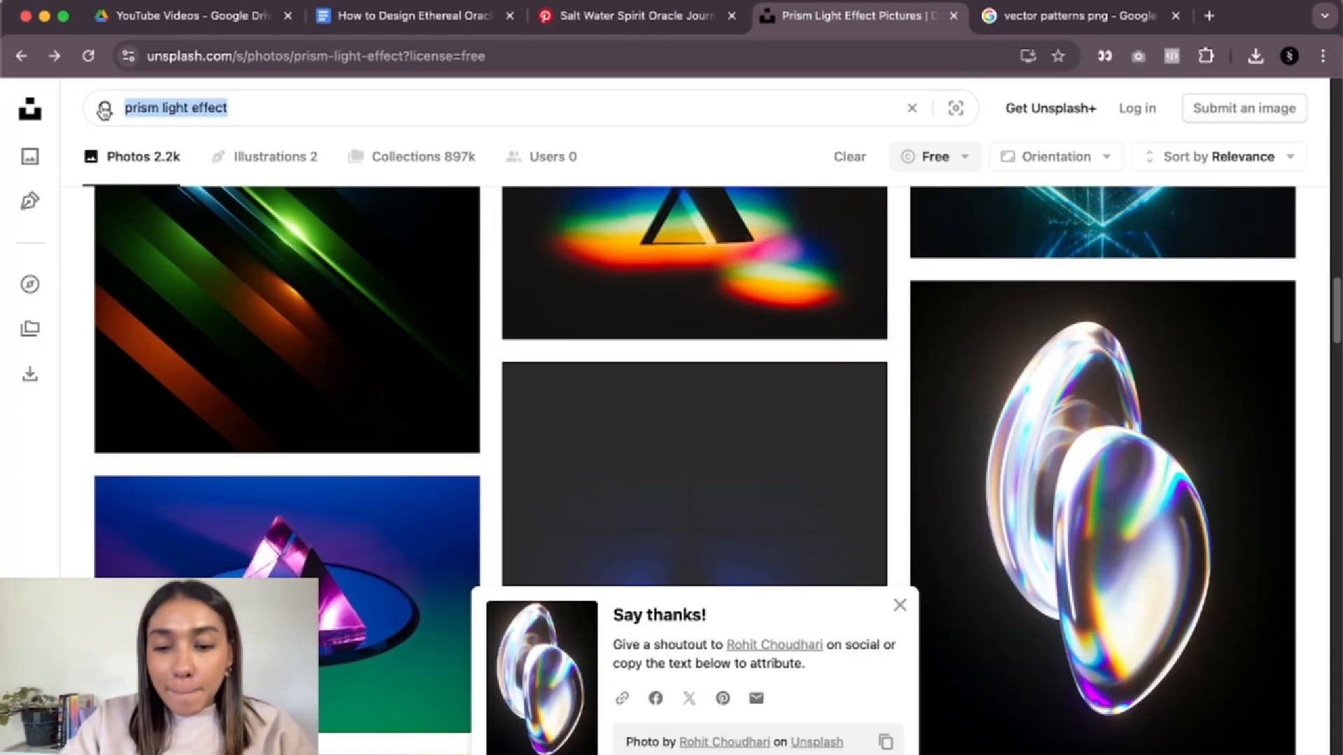
text(crystals)
key(Return)
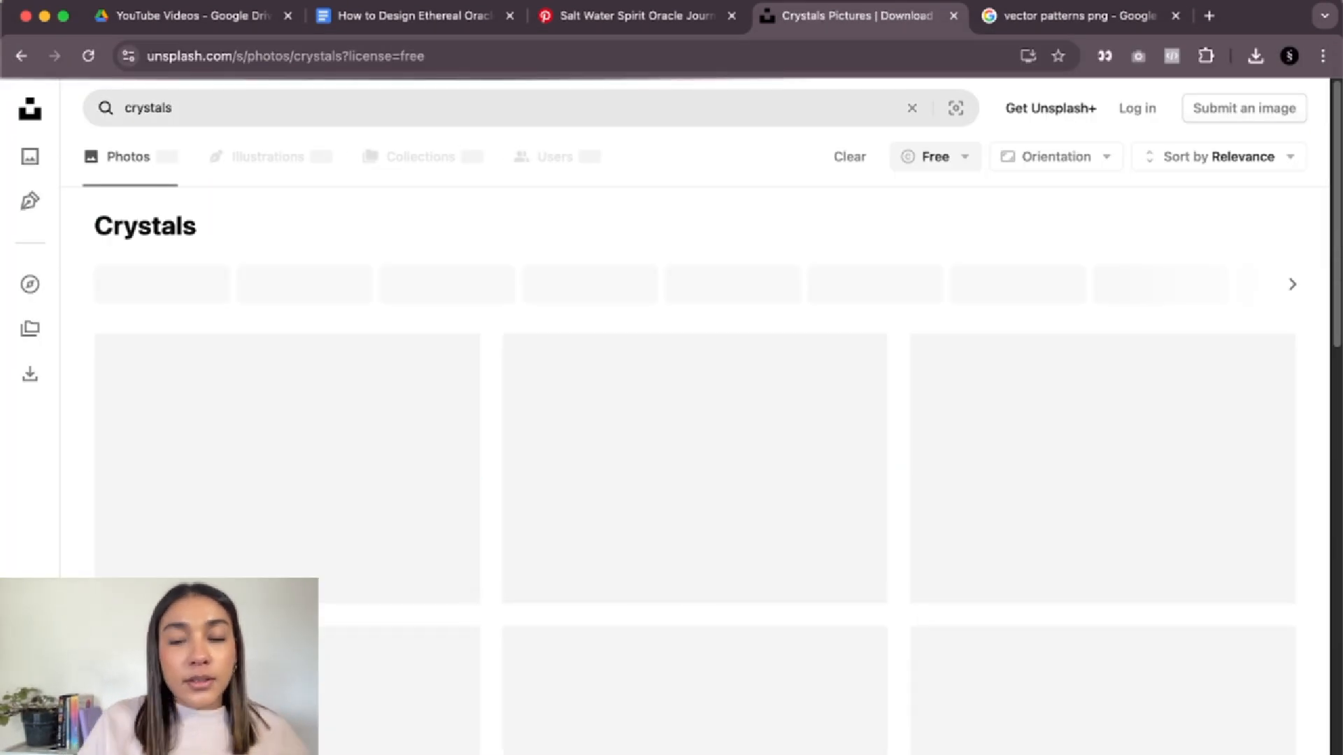
scroll(277, 568, down, 10)
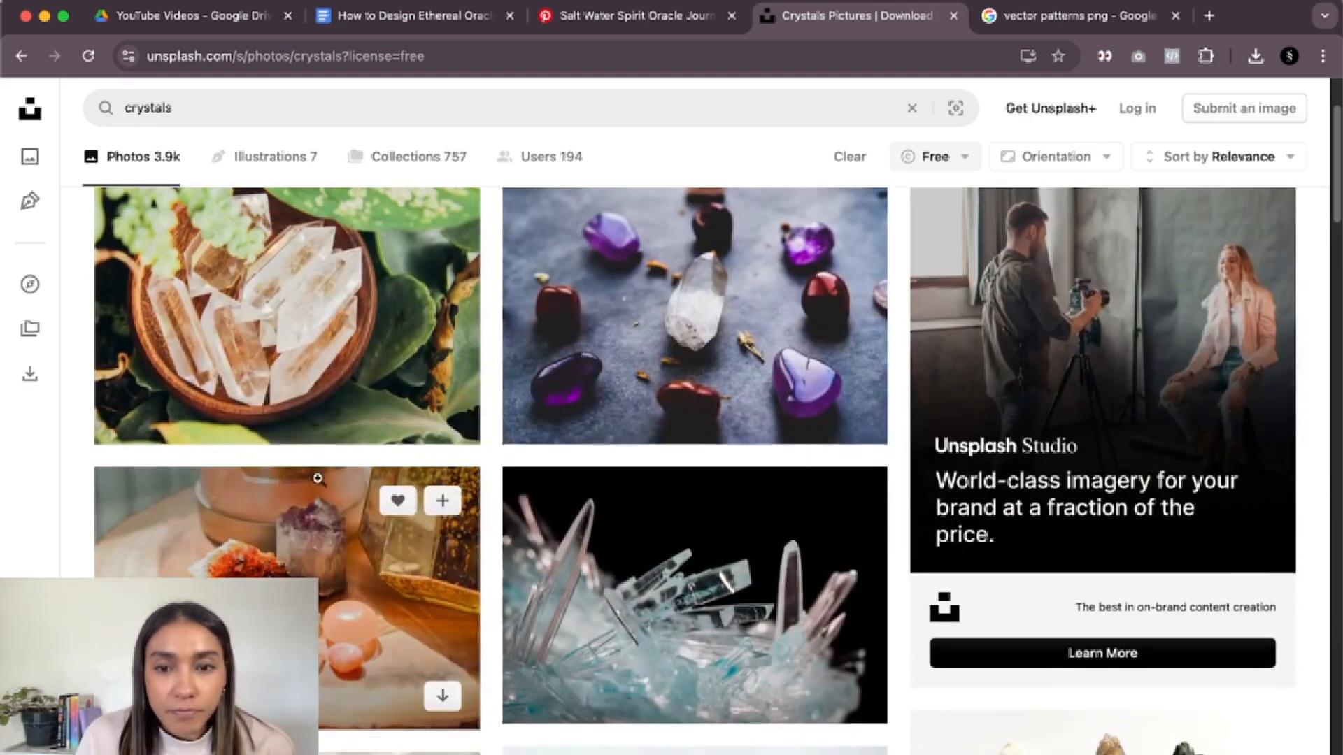
scroll(295, 411, down, 7)
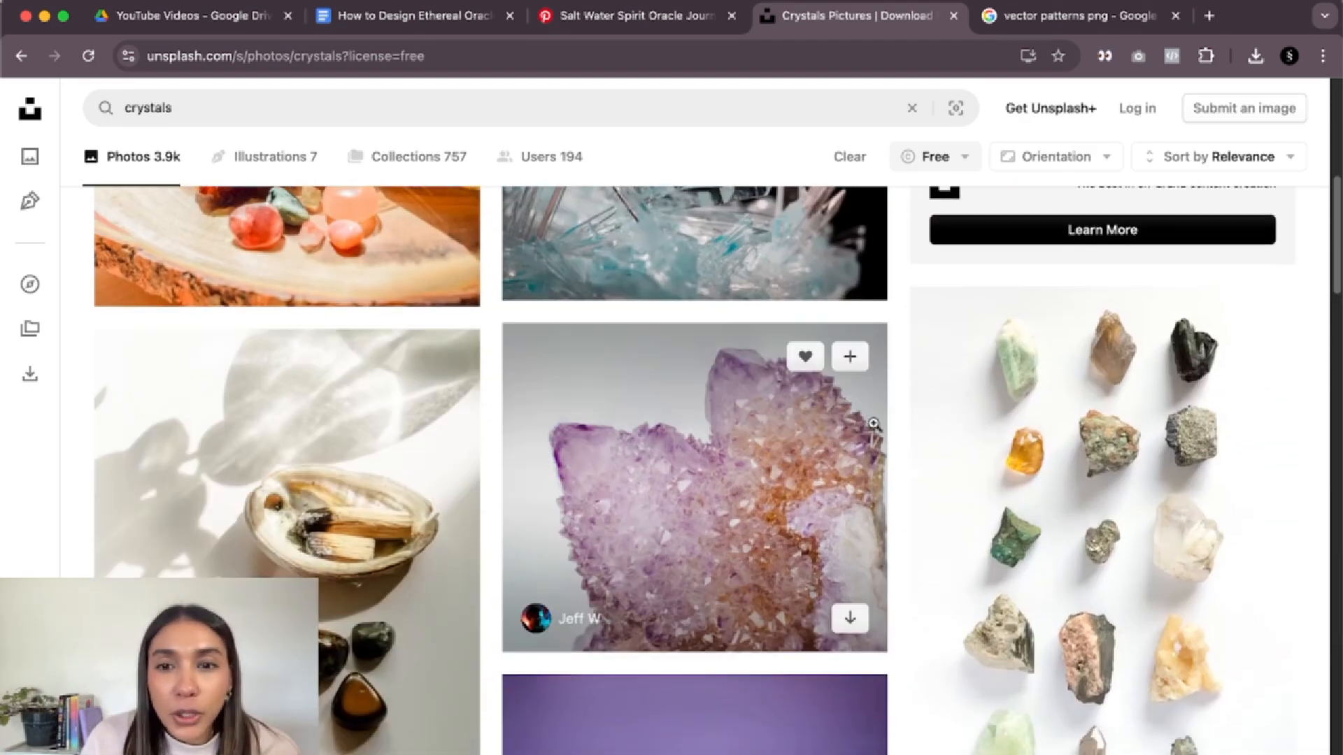
scroll(384, 435, down, 15)
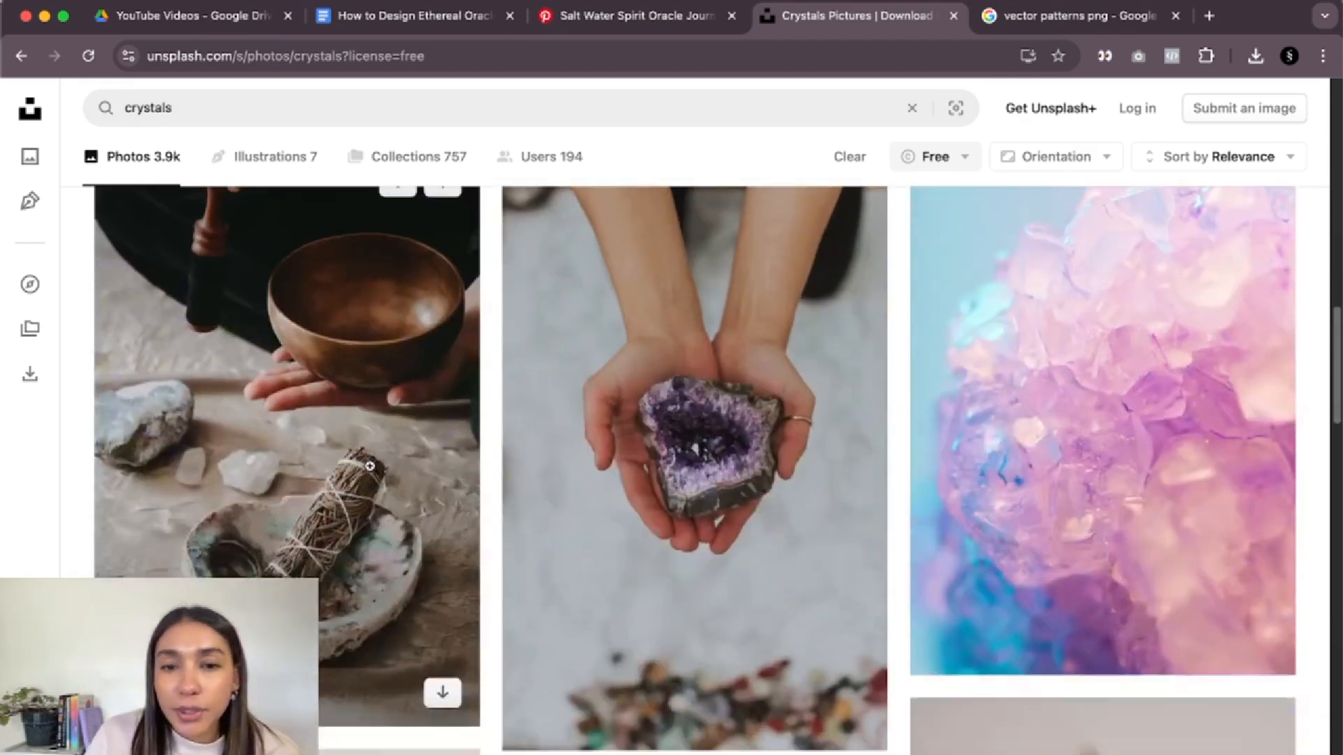
scroll(525, 480, down, 5)
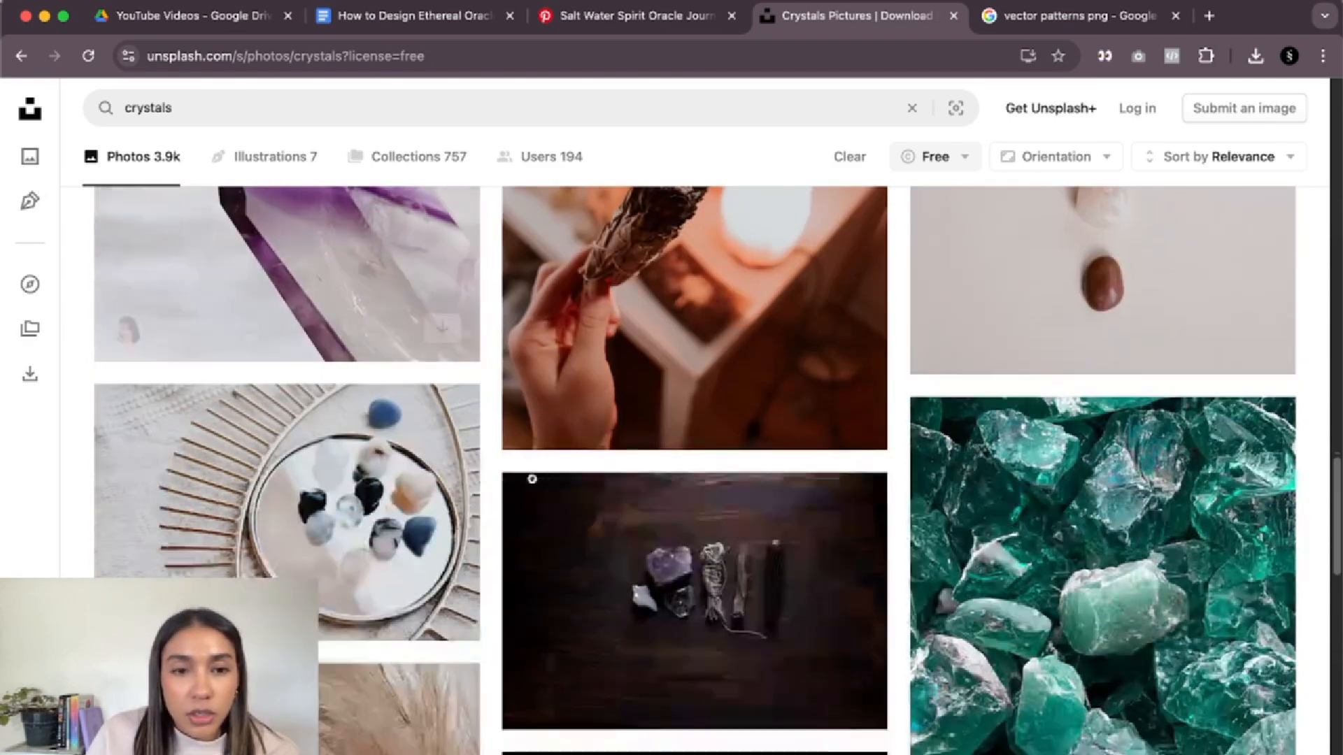
scroll(301, 546, up, 1)
- Open the photo of the purple amethyst point and download it for free into the Oracle Card folder
click(287, 294)
scroll(644, 501, down, 5)
scroll(629, 570, up, 5)
right_click(613, 319)
key(Escape)
click(1093, 122)
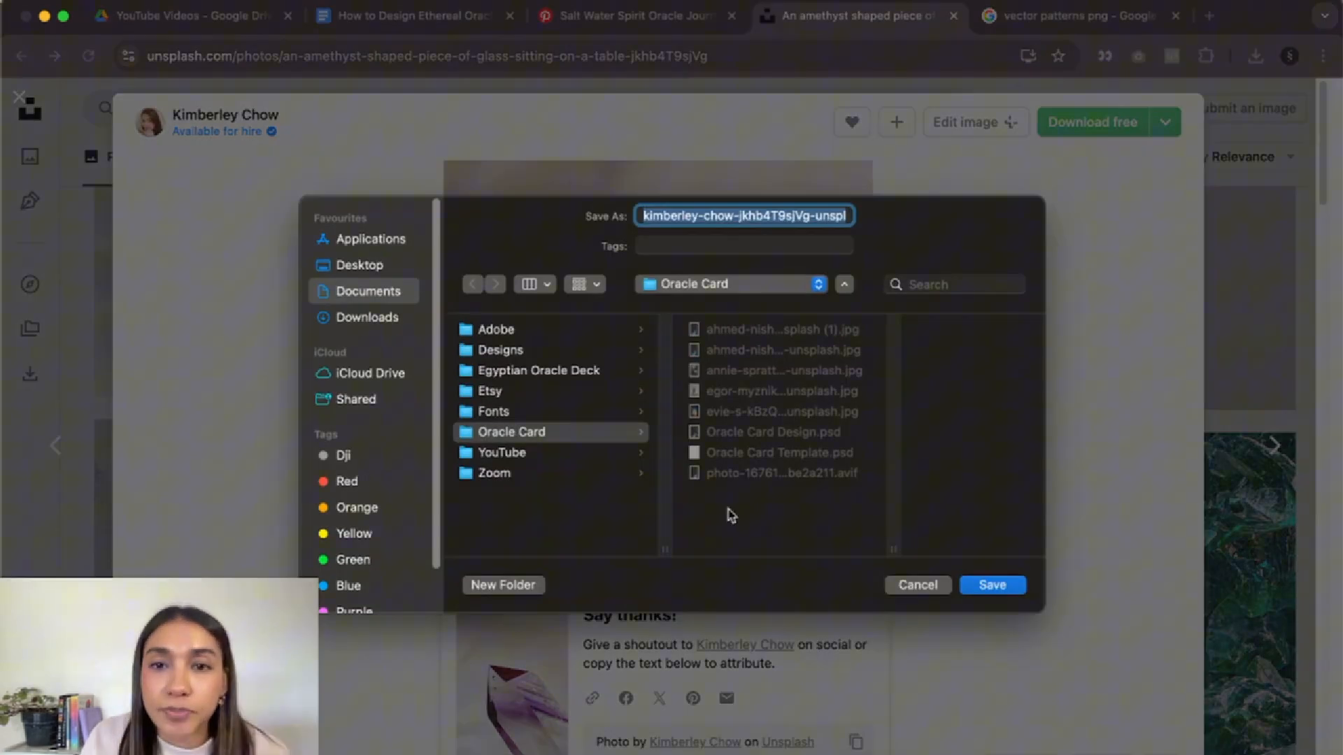
click(988, 585)
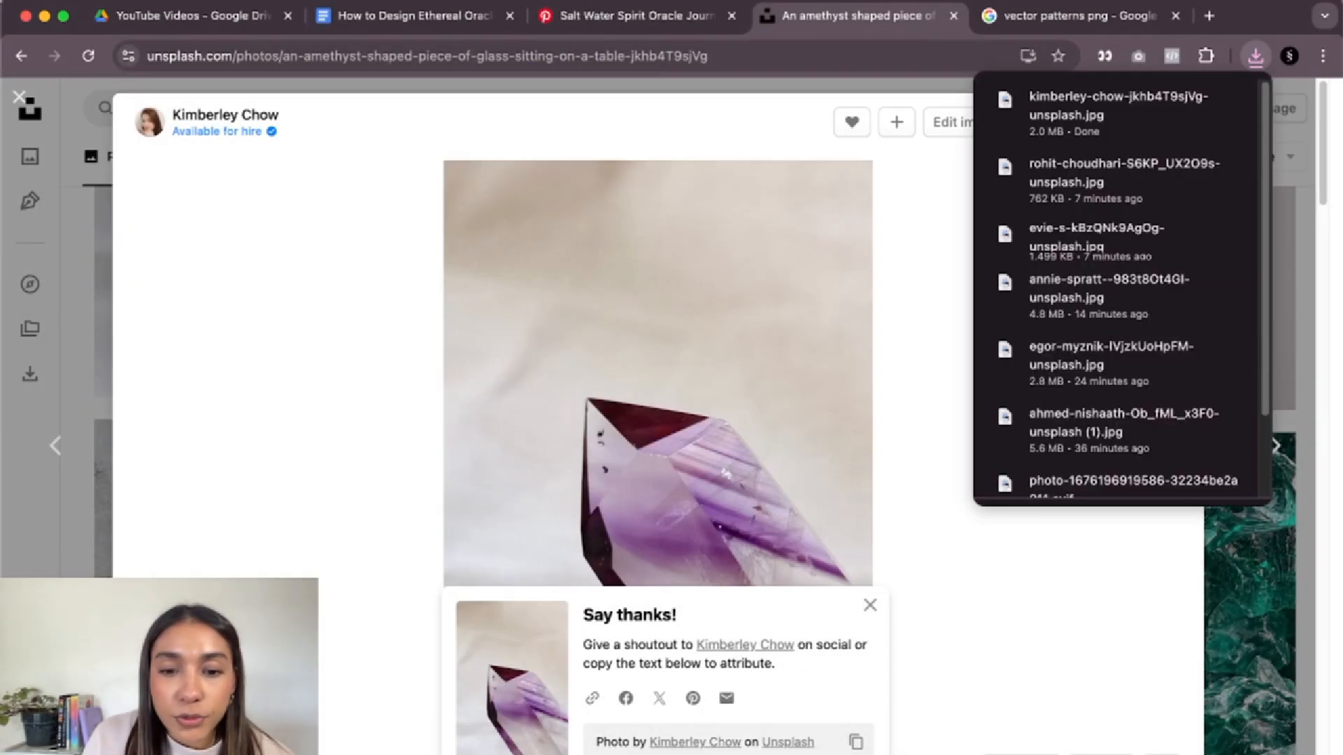
- Switch to Photoshop and place the downloaded amethyst photo from the Oracle Card folder as an embedded image
click(585, 753)
click(172, 1)
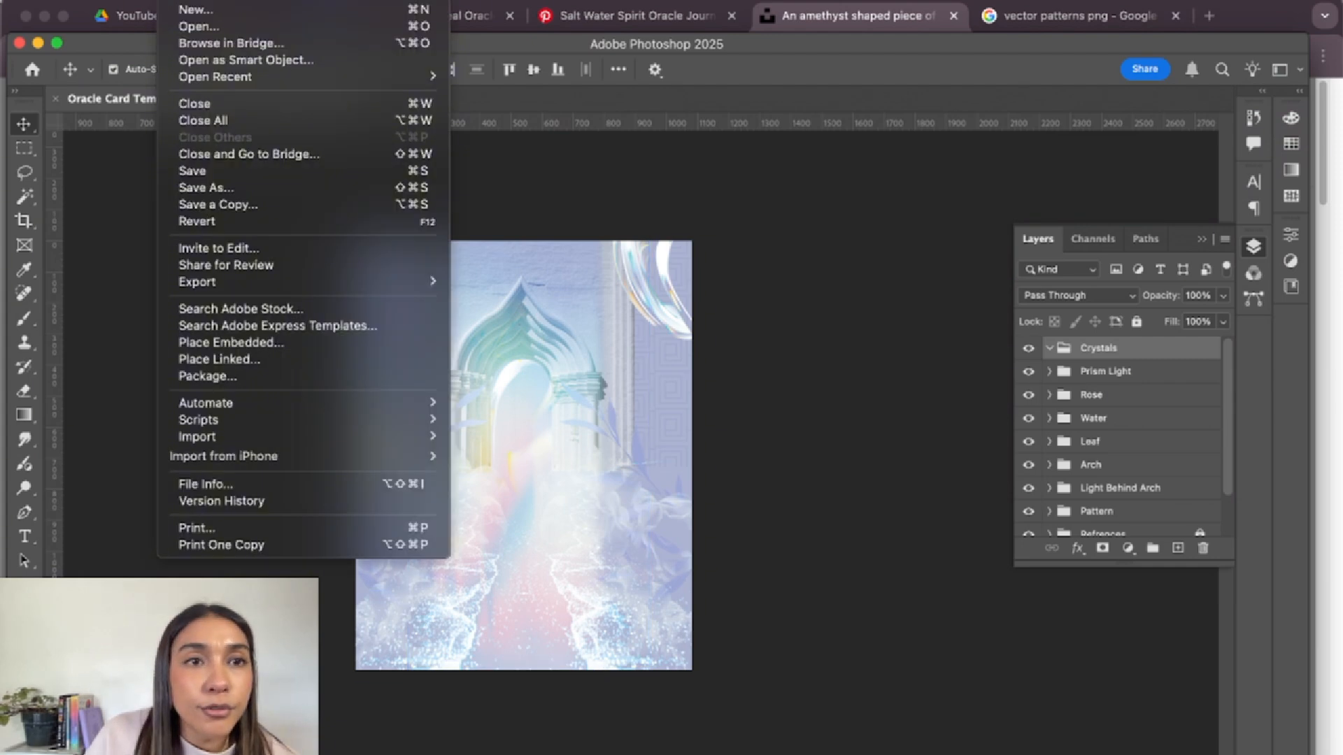
click(238, 342)
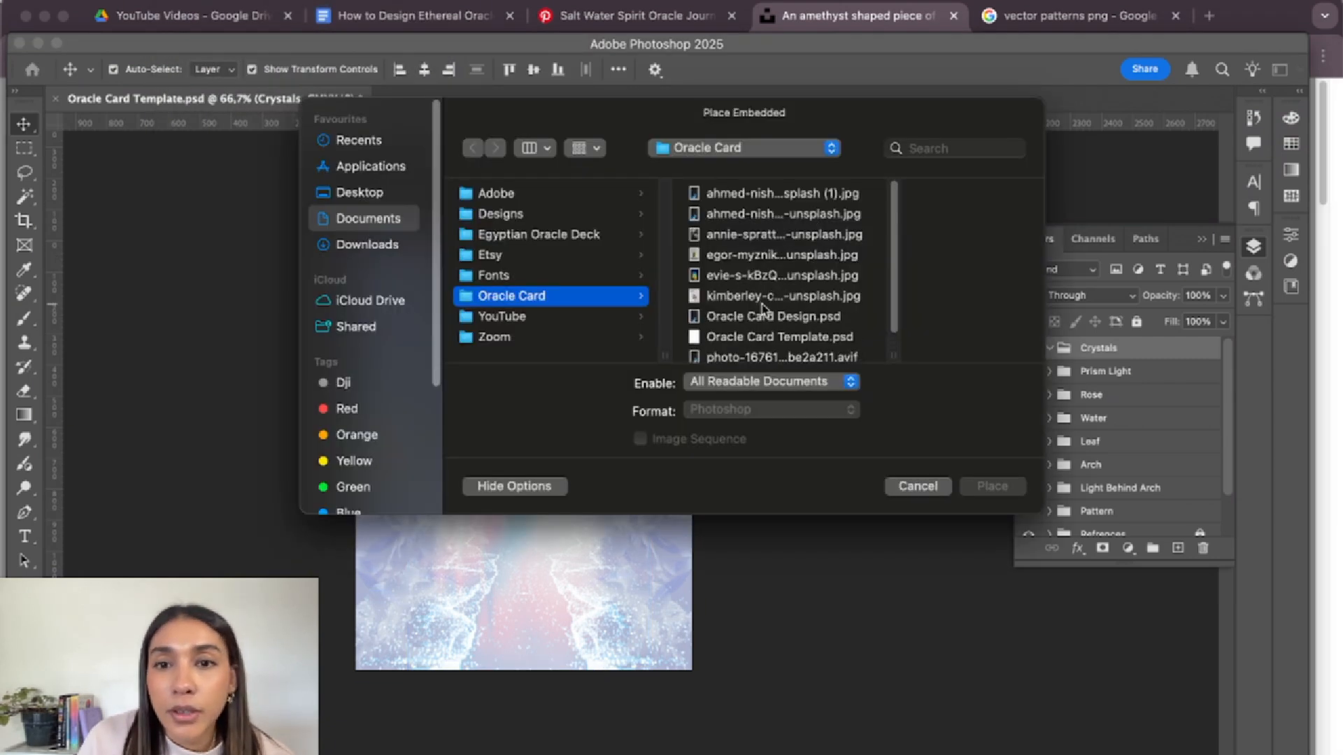
click(766, 298)
click(991, 486)
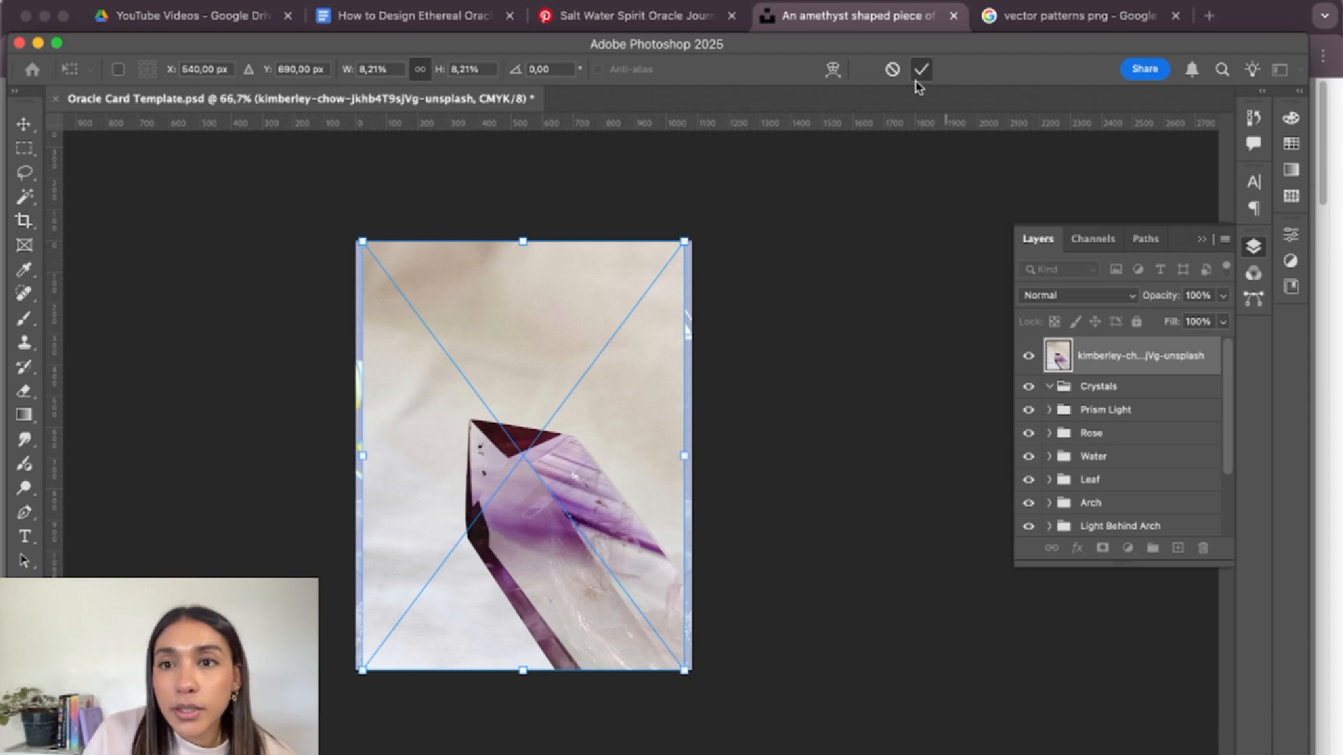
click(922, 70)
- Move the amethyst photo layer into the Crystals group and rasterize it
drag(1119, 357, 1100, 396)
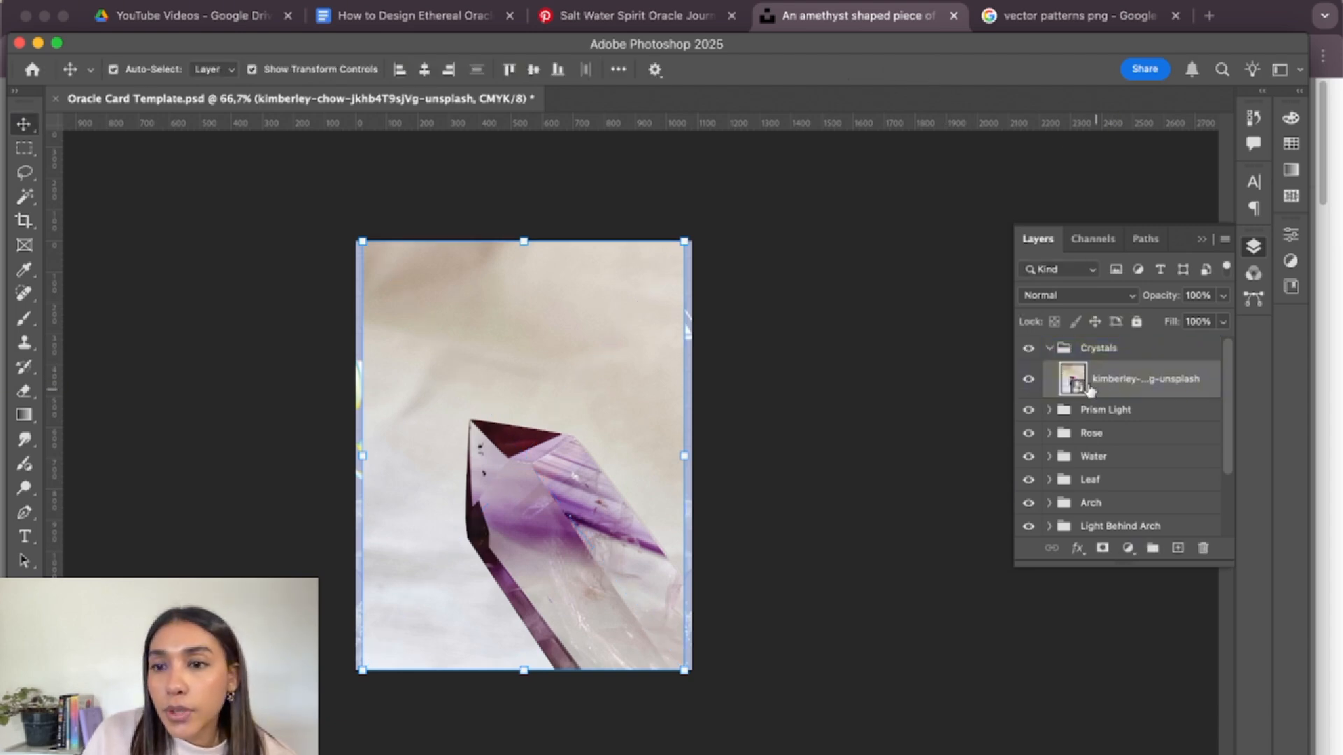
right_click(1121, 383)
click(941, 754)
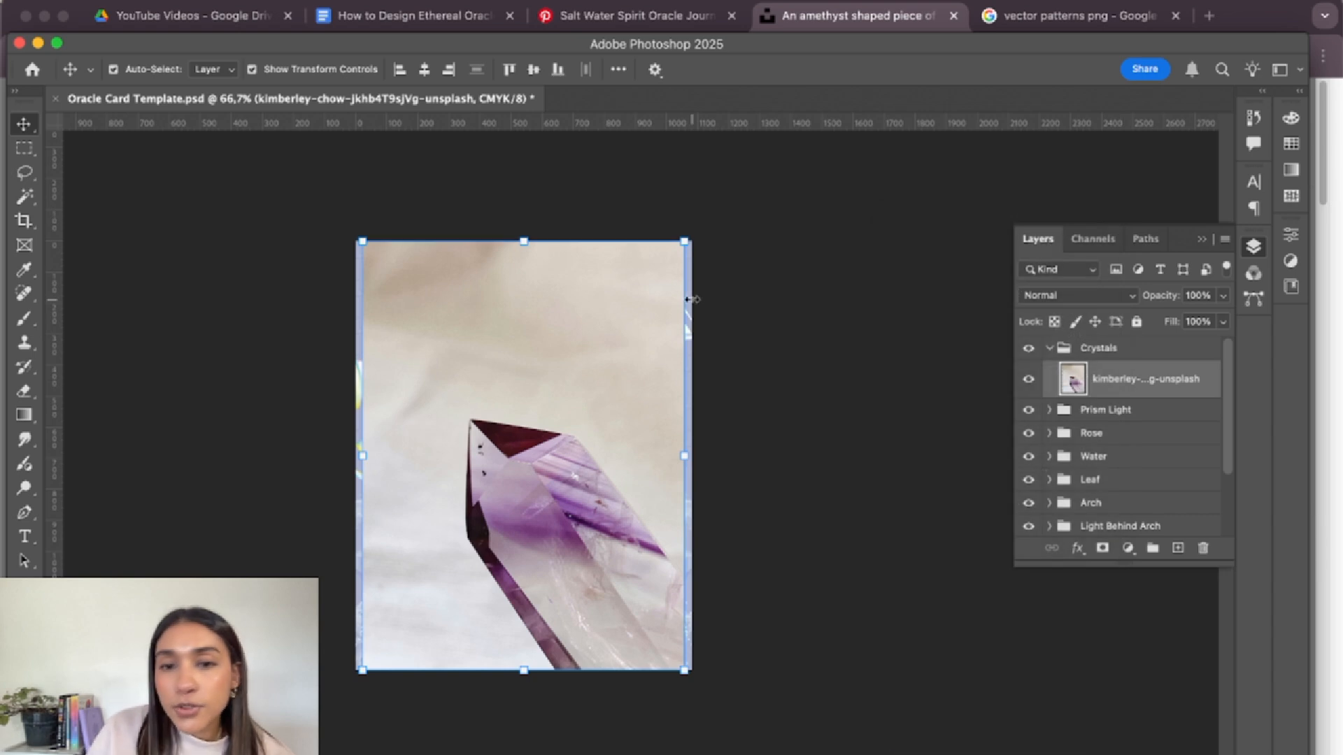
- Trace the crystal's edges with the Pen tool and extend the path around the outside of the canvas to enclose the background
key(p)
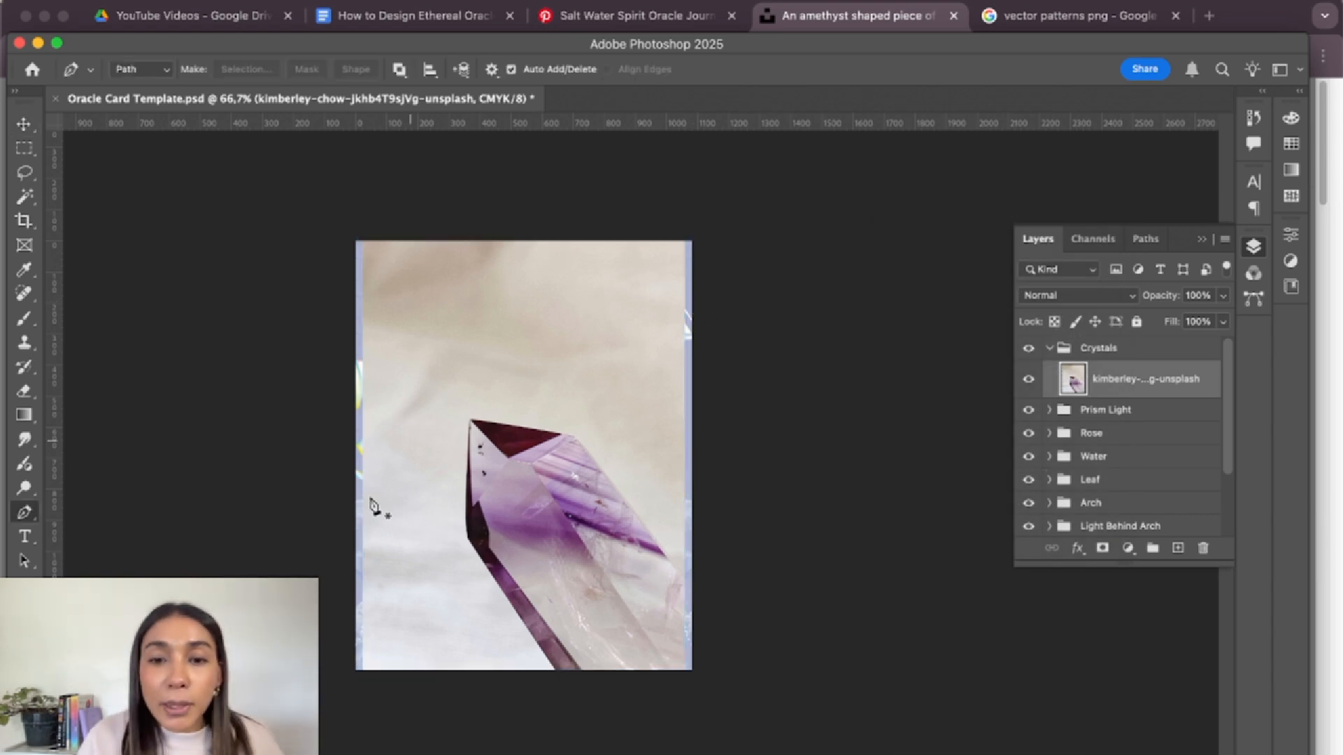
click(686, 582)
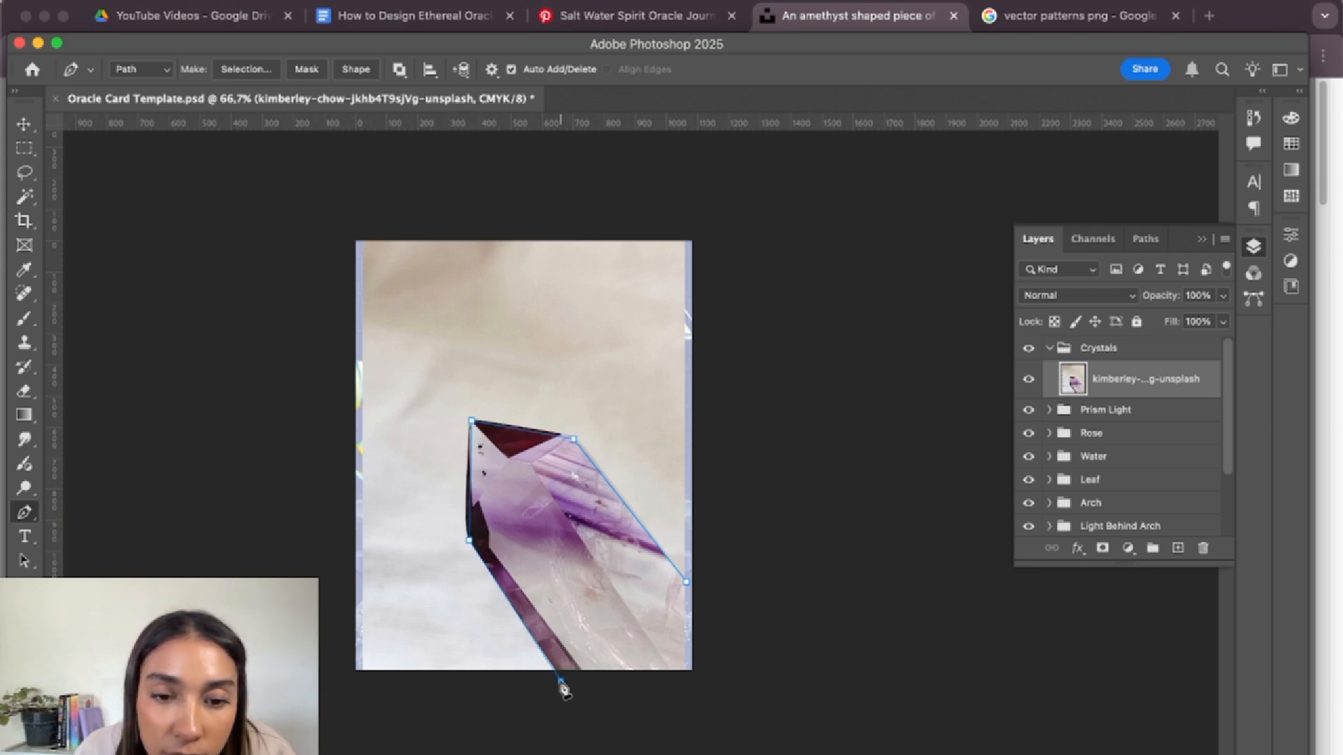
click(277, 687)
click(259, 161)
click(848, 218)
click(839, 579)
click(762, 754)
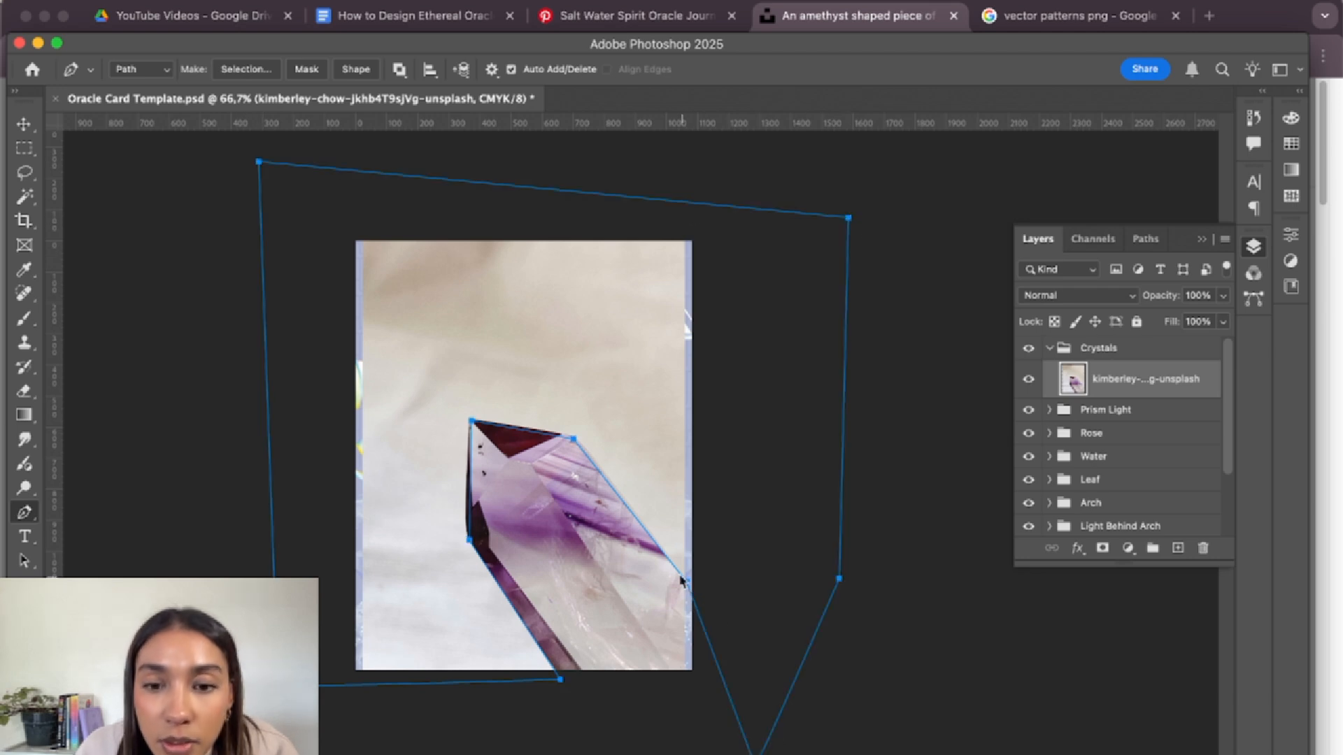
- Convert the path to a lightly feathered, anti-aliased new selection and delete the photo background around the crystal
right_click(693, 595)
click(699, 538)
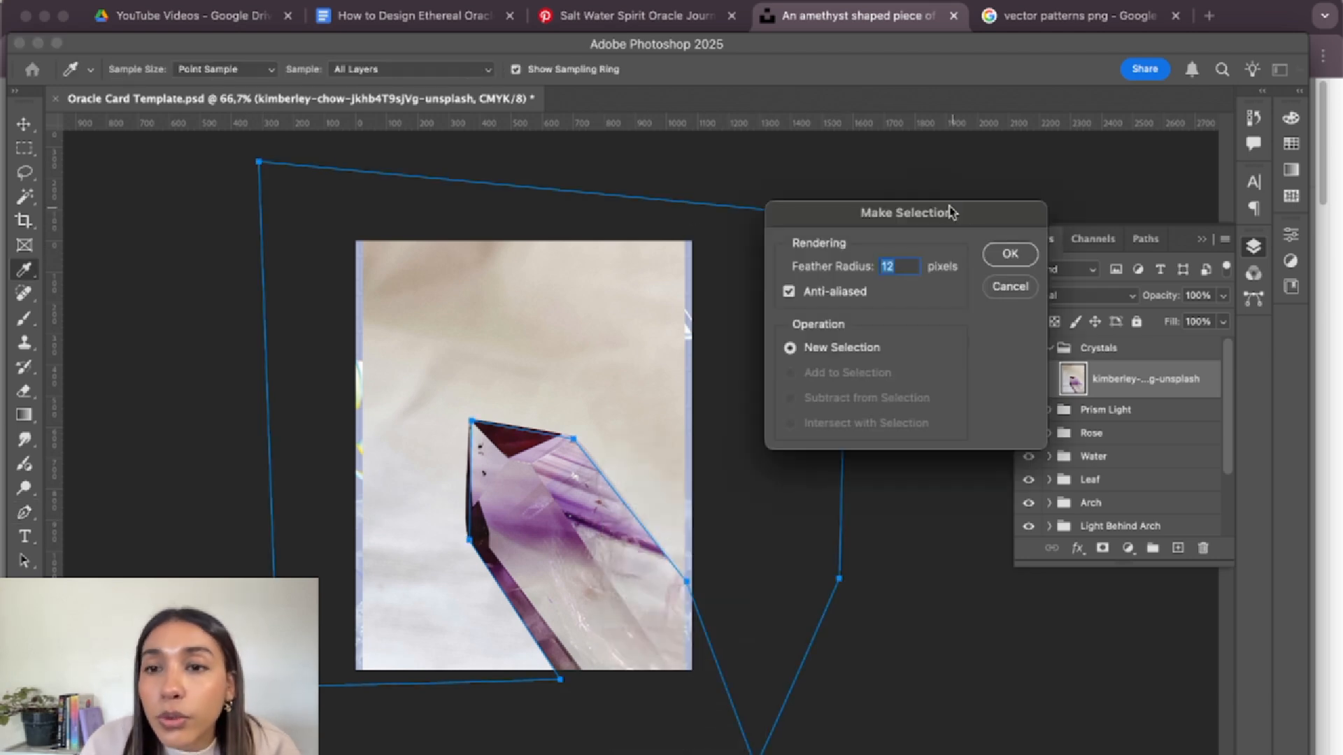
drag(955, 212, 986, 289)
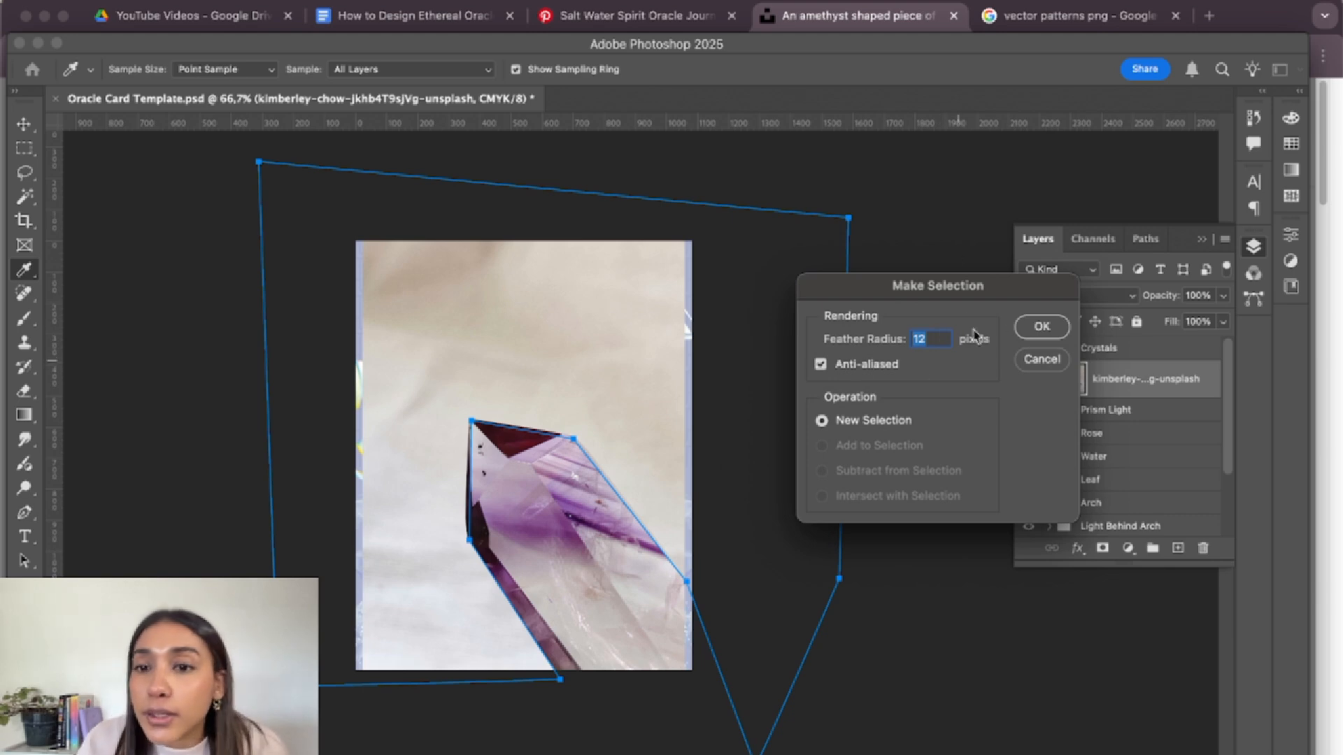
drag(966, 289, 1071, 321)
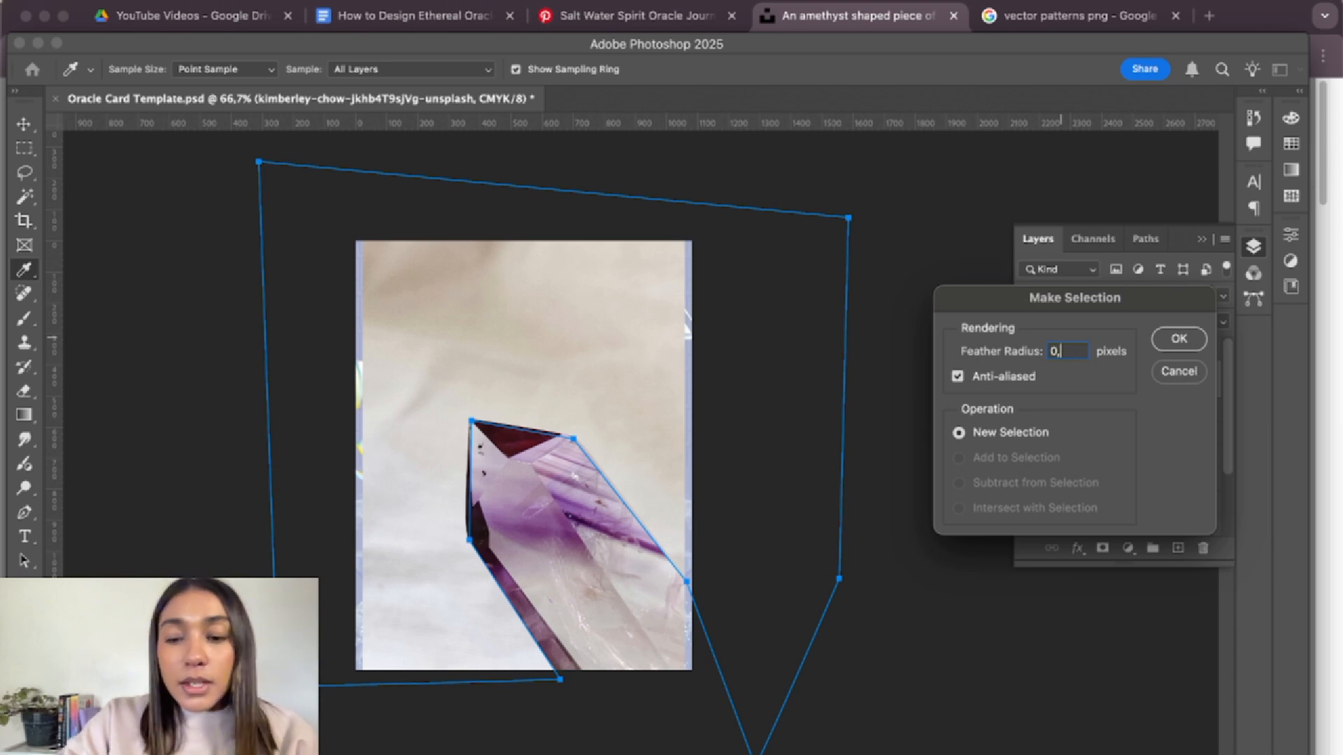
click(1170, 349)
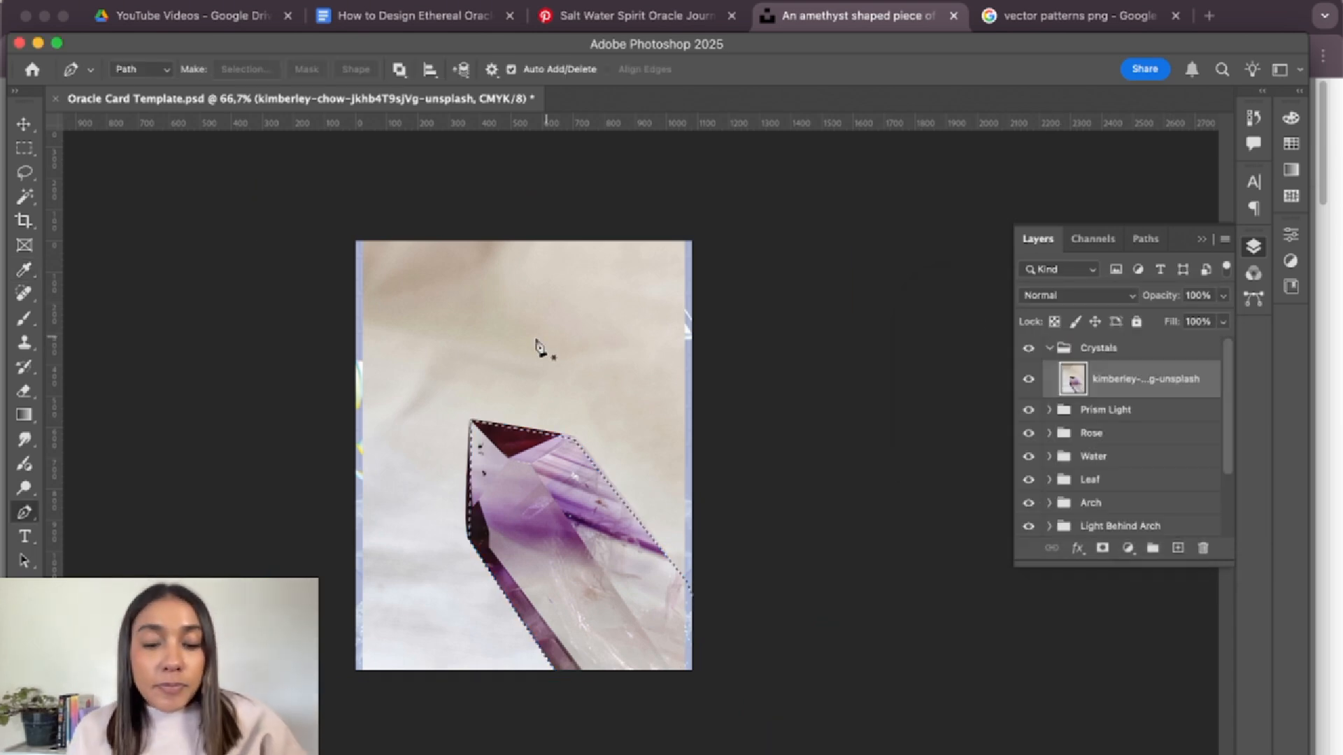
key(Delete)
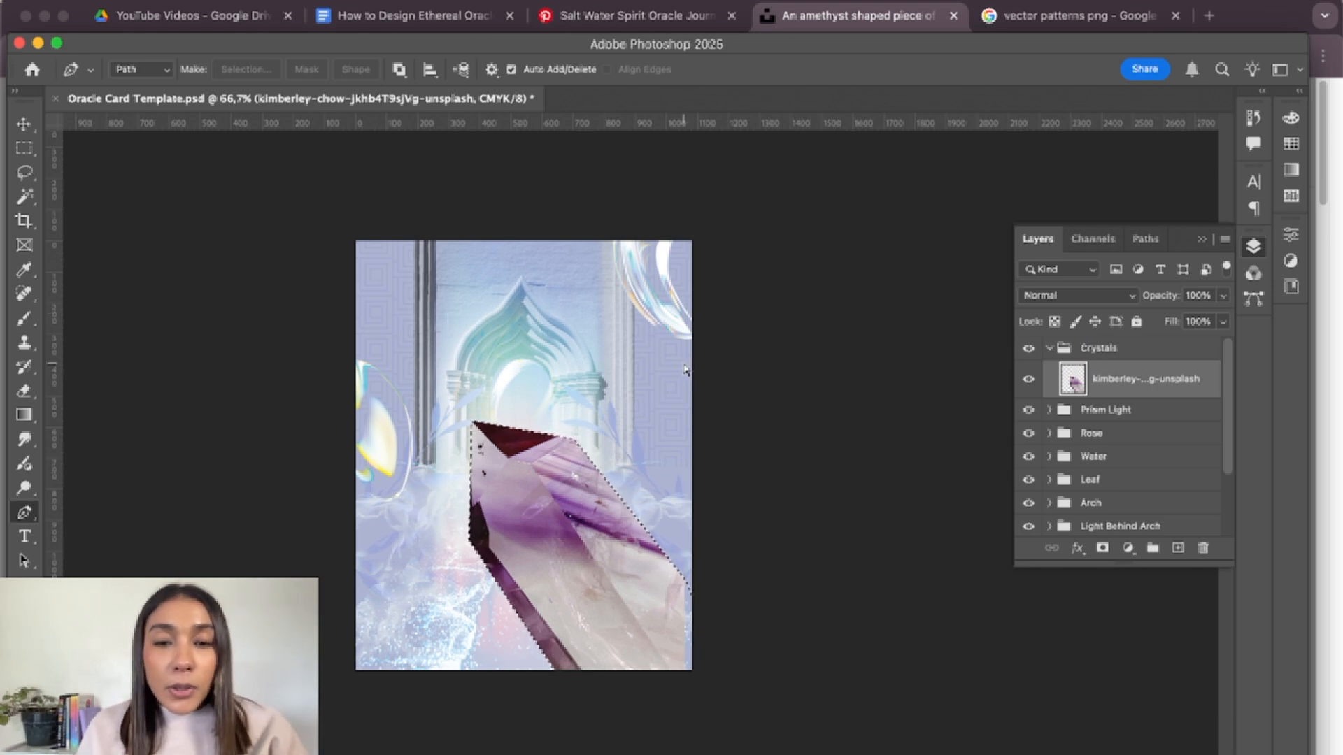
key(ctrl+d)
- Rotate the crystal about 36° until it points upward, shrink it, and place it at the card's lower centre
key(v)
drag(591, 610, 532, 583)
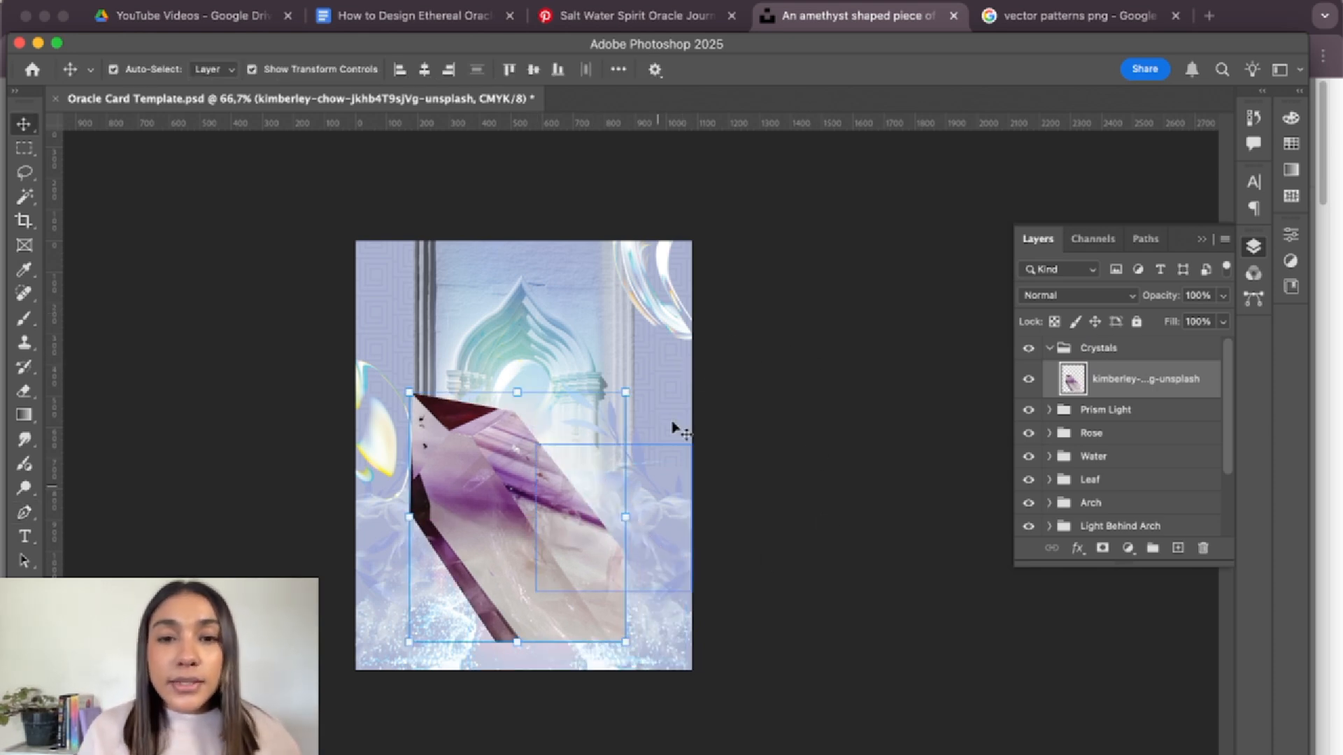
drag(640, 382, 714, 459)
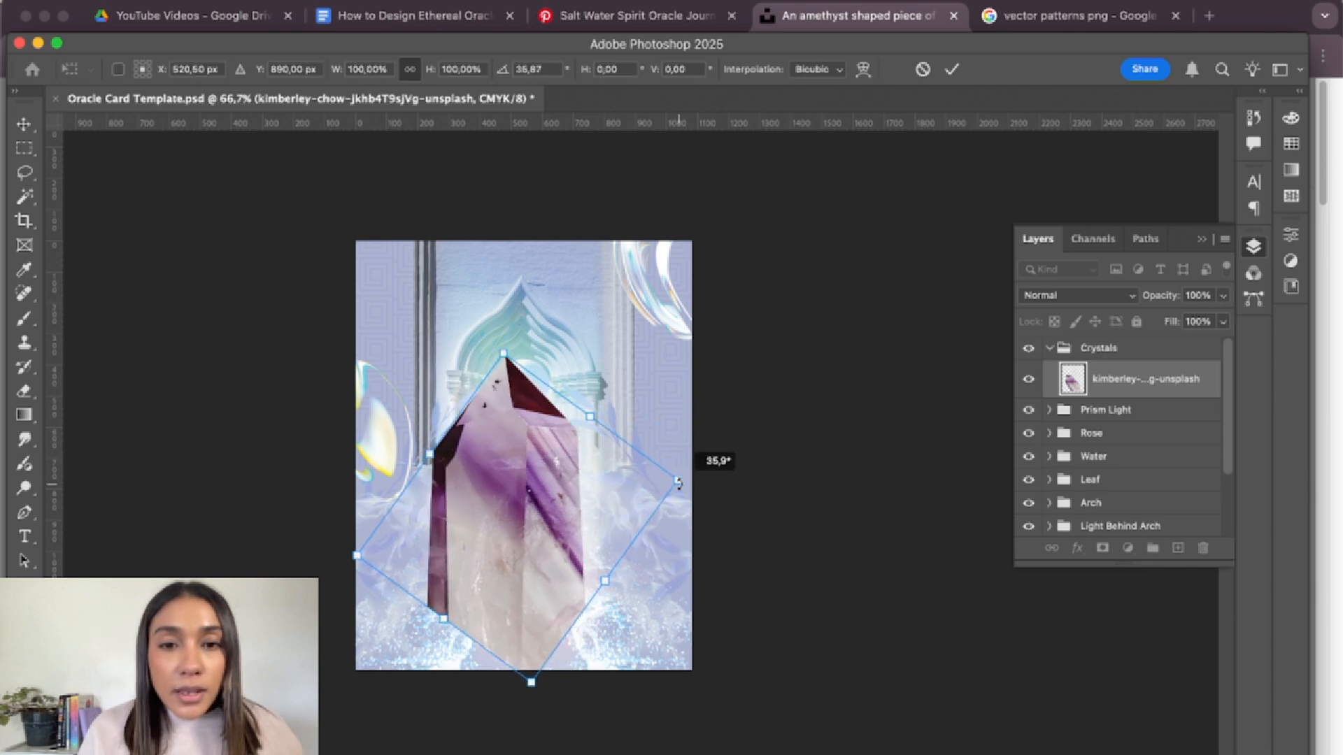
drag(541, 495, 567, 606)
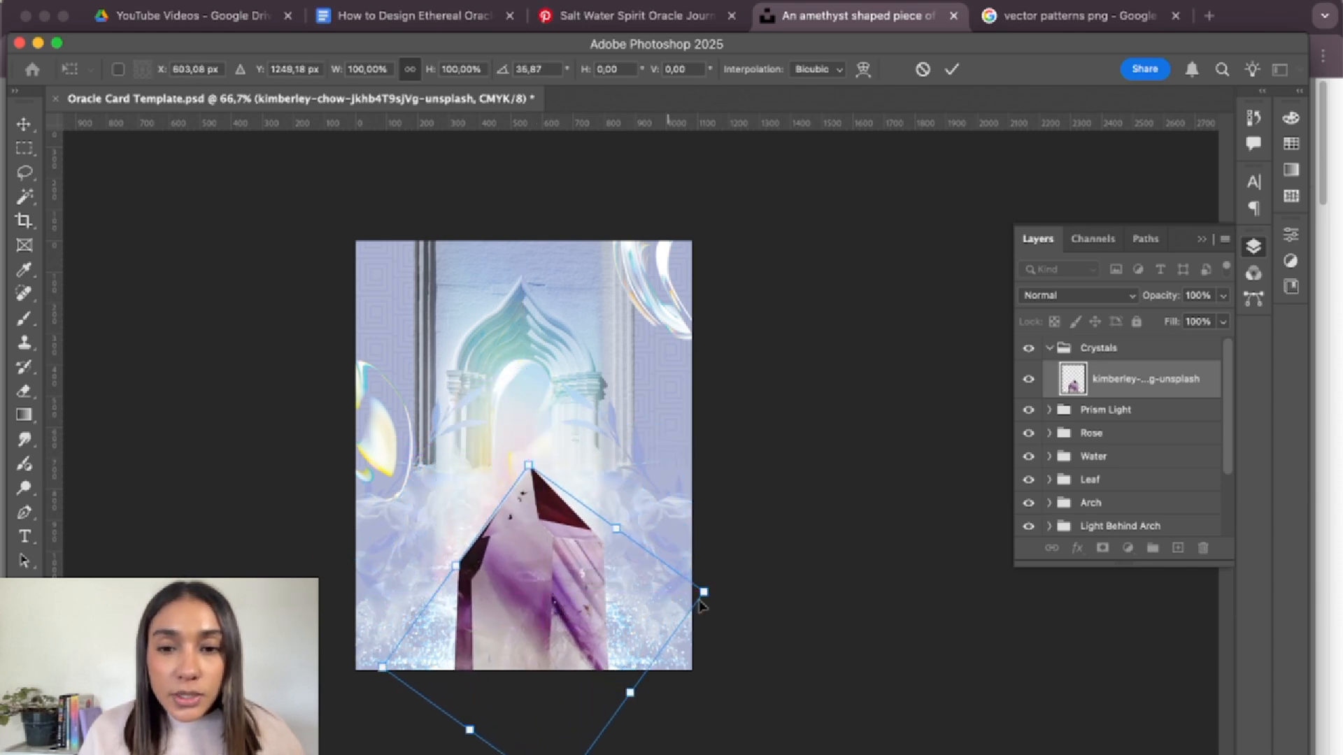
drag(703, 591, 665, 599)
mouse_move(526, 603)
mouse_down()
mouse_move(519, 625)
mouse_move(519, 602)
mouse_up()
click(951, 69)
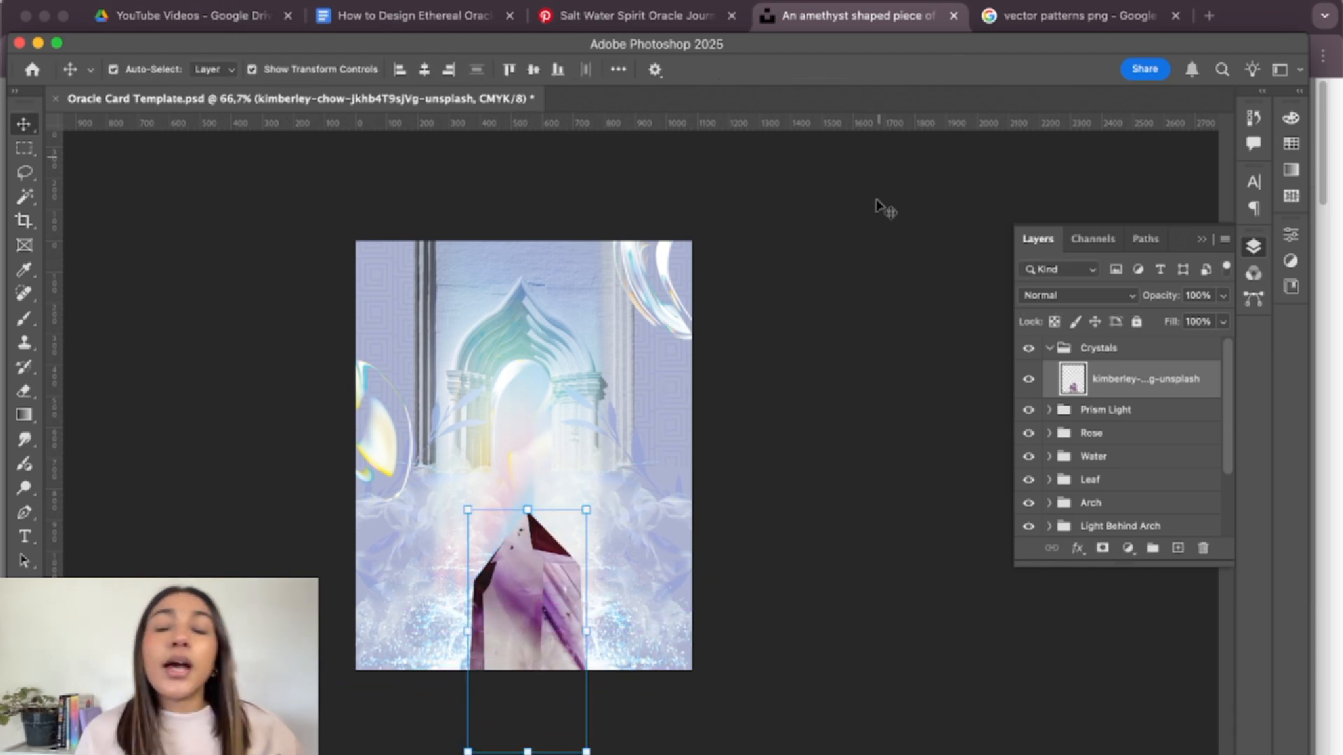
- Taper the crystal toward its tip with a perspective transform and apply it
click(891, 336)
click(538, 559)
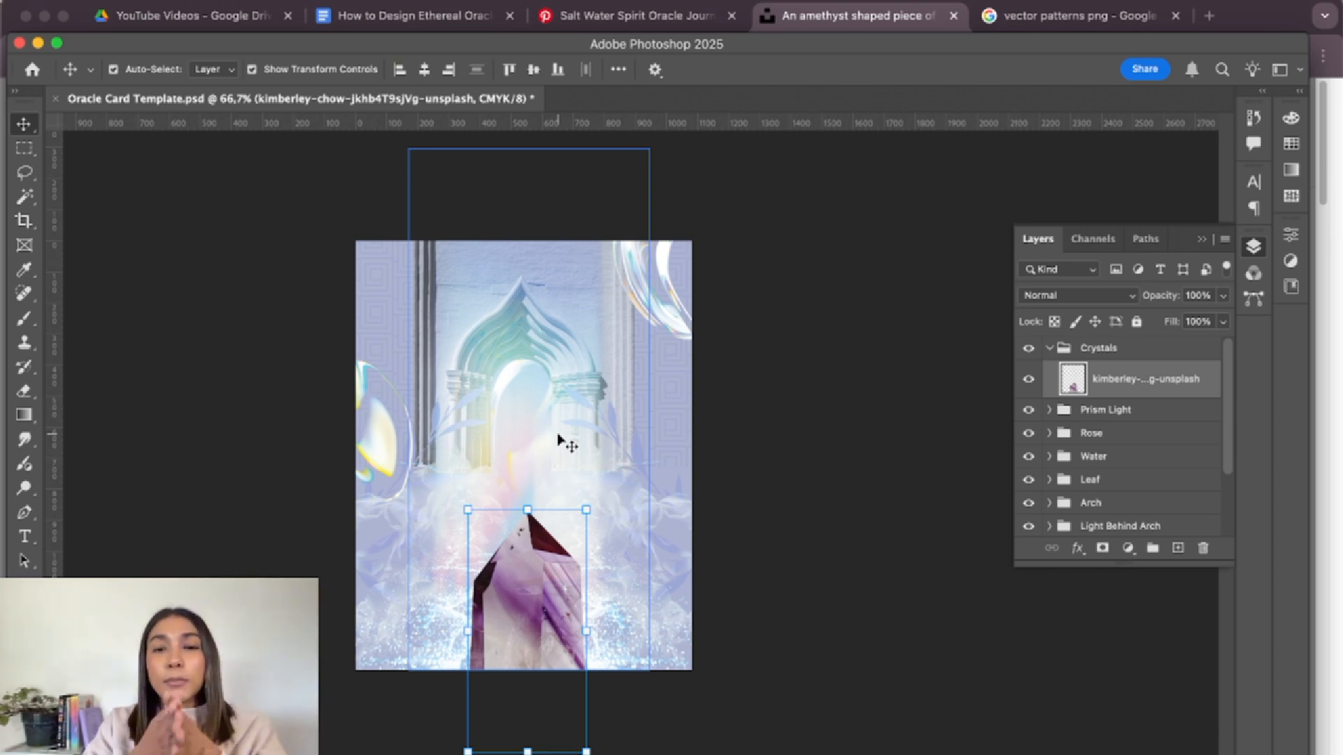
click(586, 510)
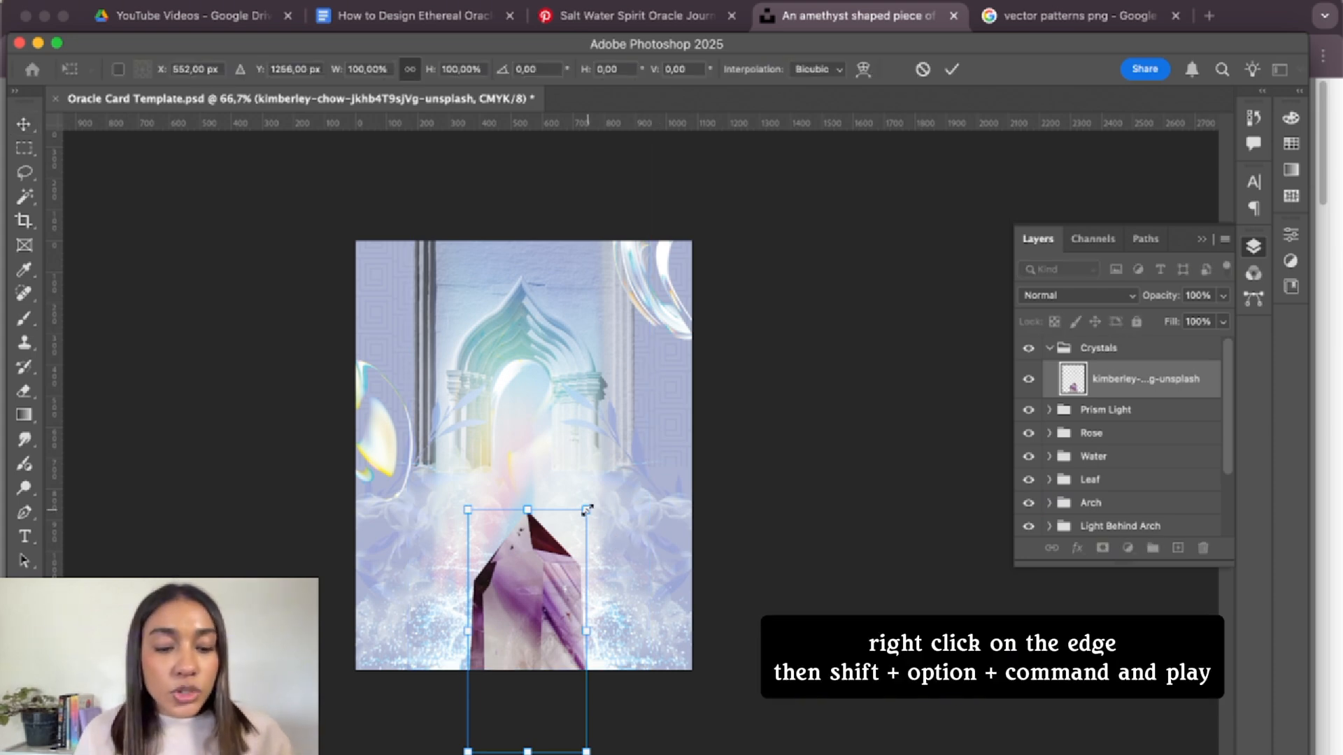
drag(588, 515, 558, 530)
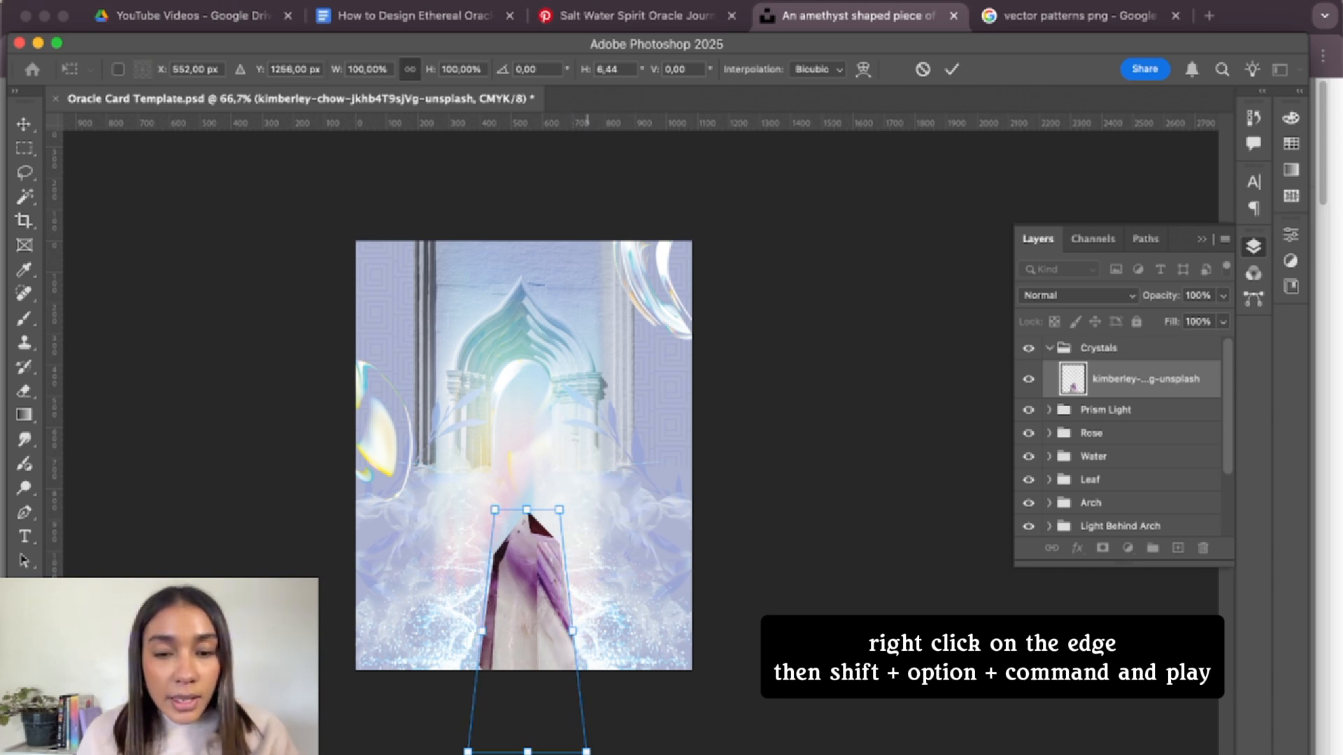
drag(588, 752, 575, 743)
key(super+z)
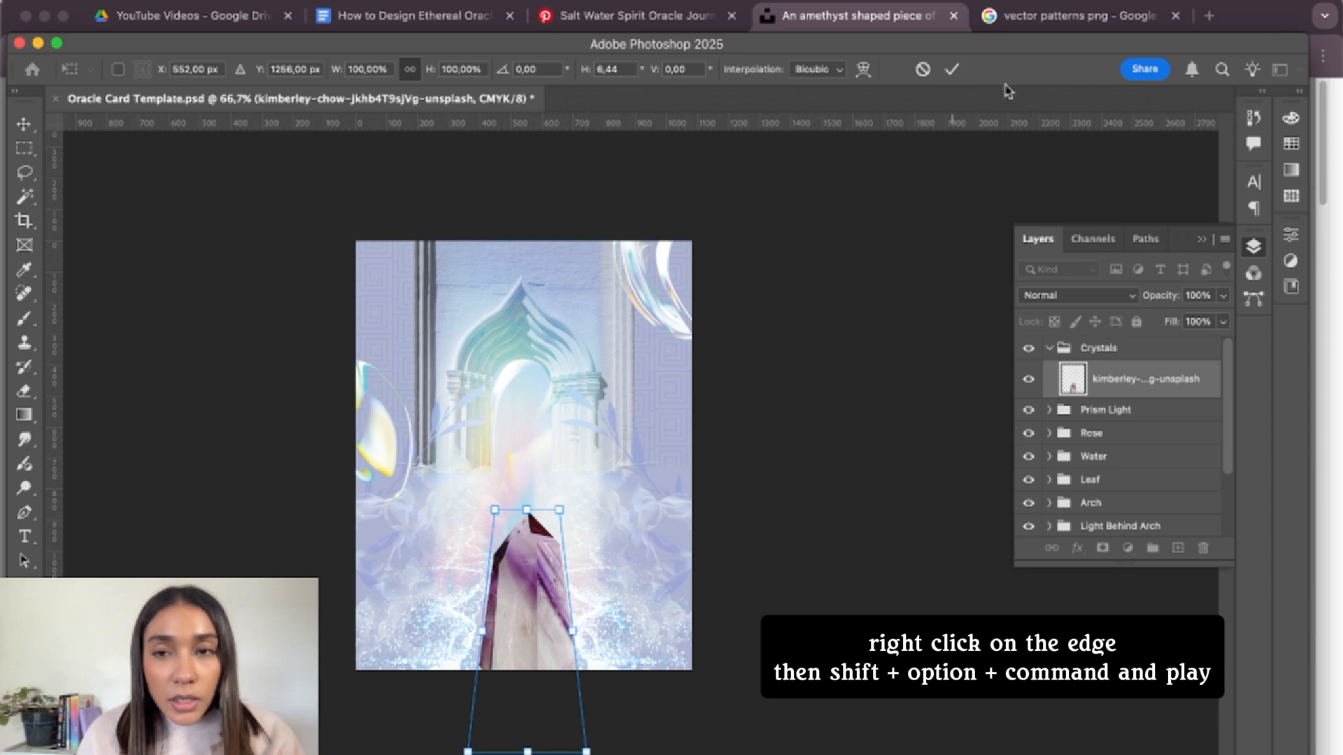
click(956, 72)
- Adjust the crystal's position slightly at the card's lower centre and set its blend mode to Vivid Light
drag(527, 573, 530, 584)
click(1108, 297)
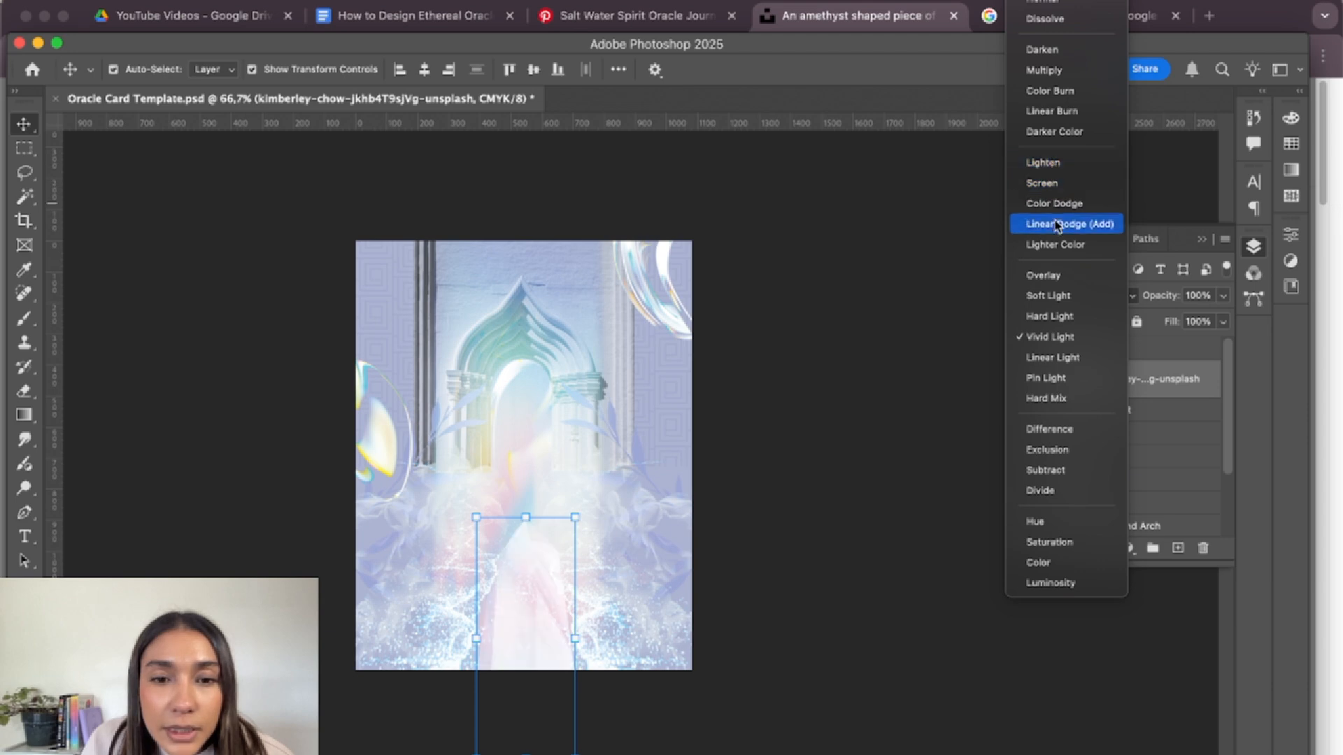
click(1053, 338)
click(844, 615)
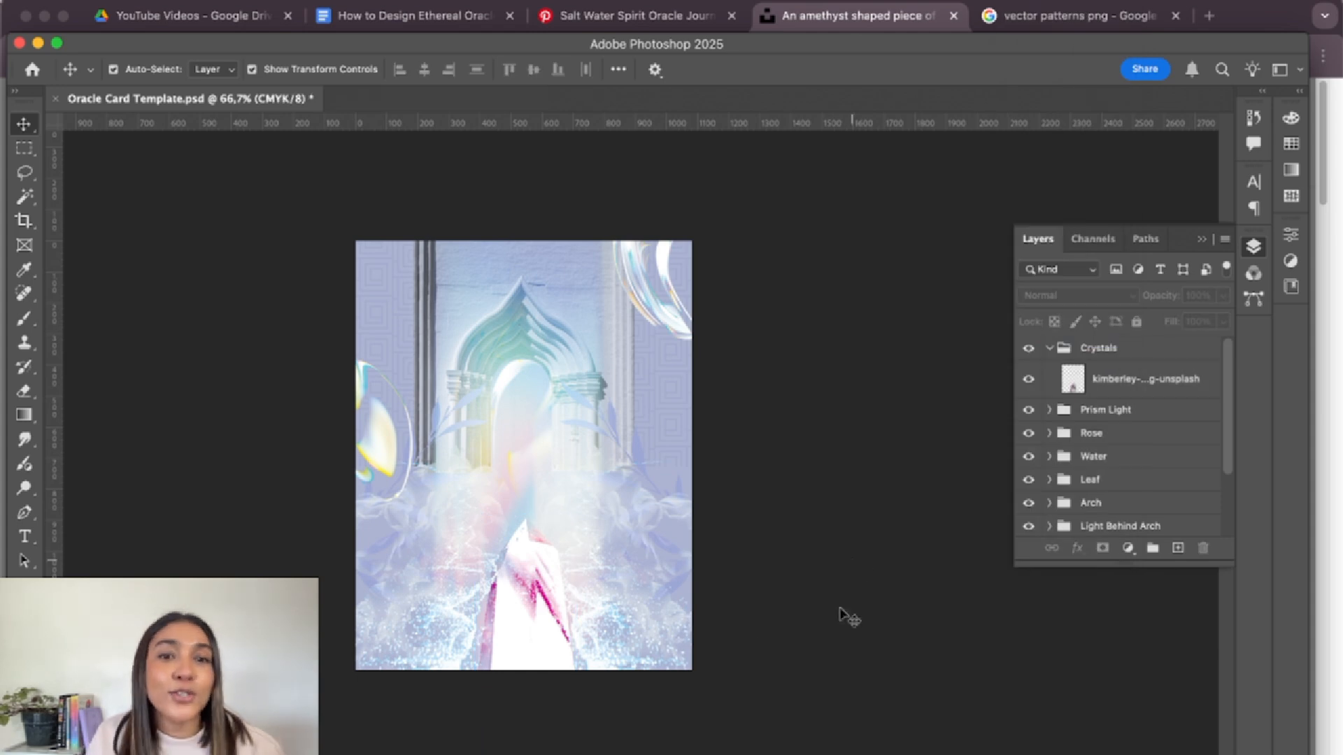
- Duplicate the crystal, scale the copy to about 57%, and place it just right of the large crystal
click(508, 645)
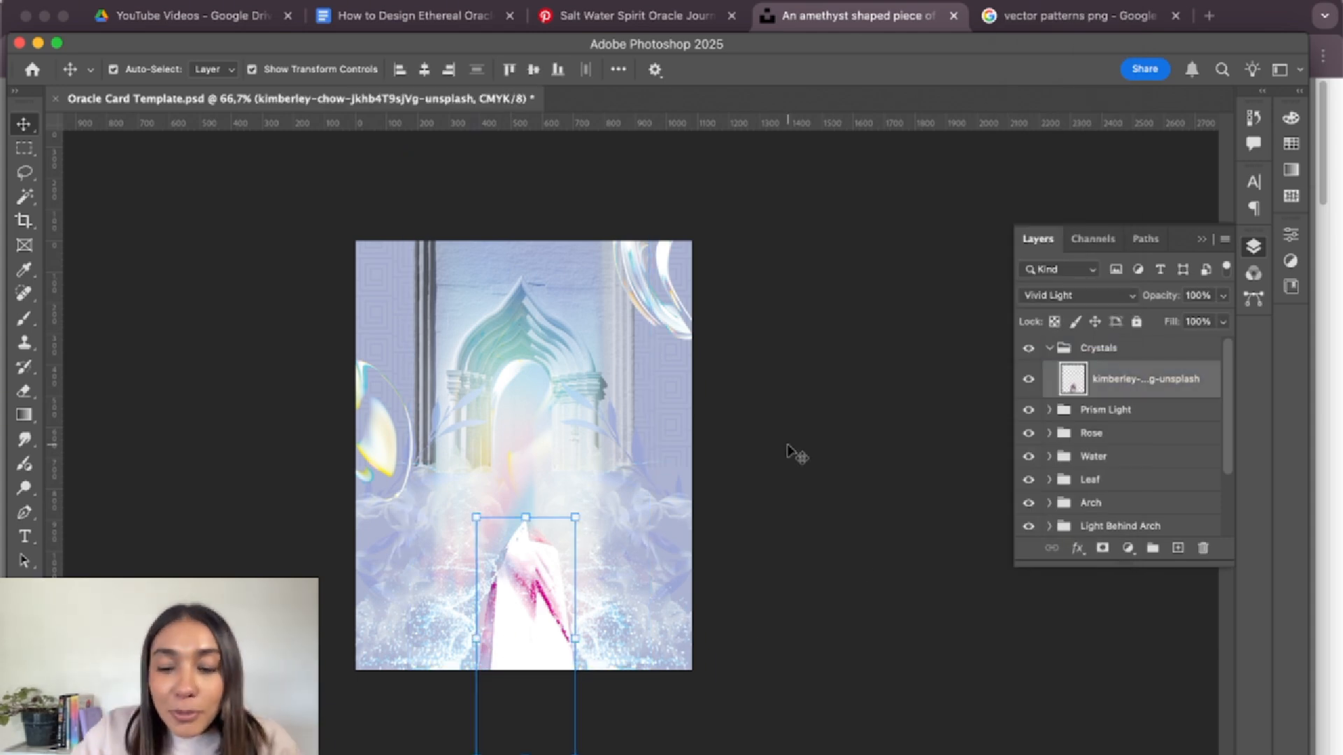
key(super+j)
drag(511, 646, 418, 657)
drag(483, 517, 568, 632)
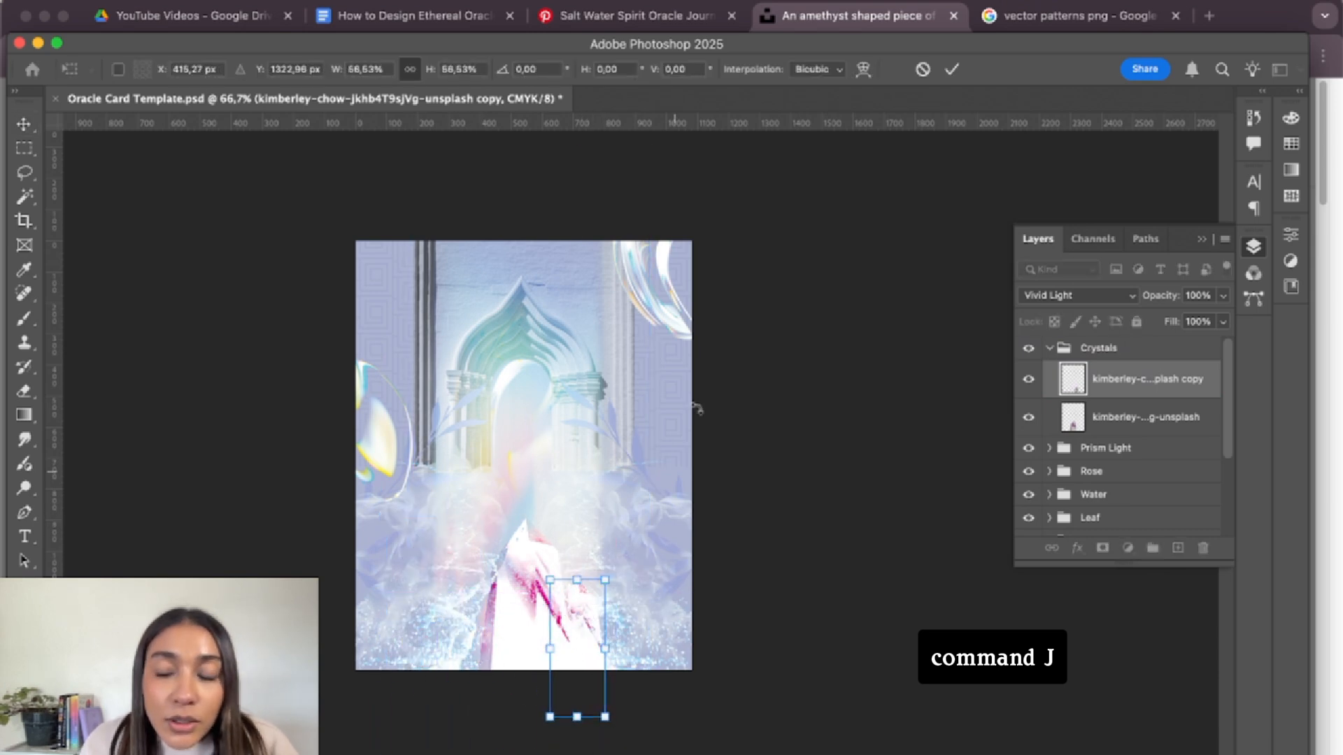
key(Return)
- Duplicate the small crystal and place the second copy just left of the large crystal
key(super+j)
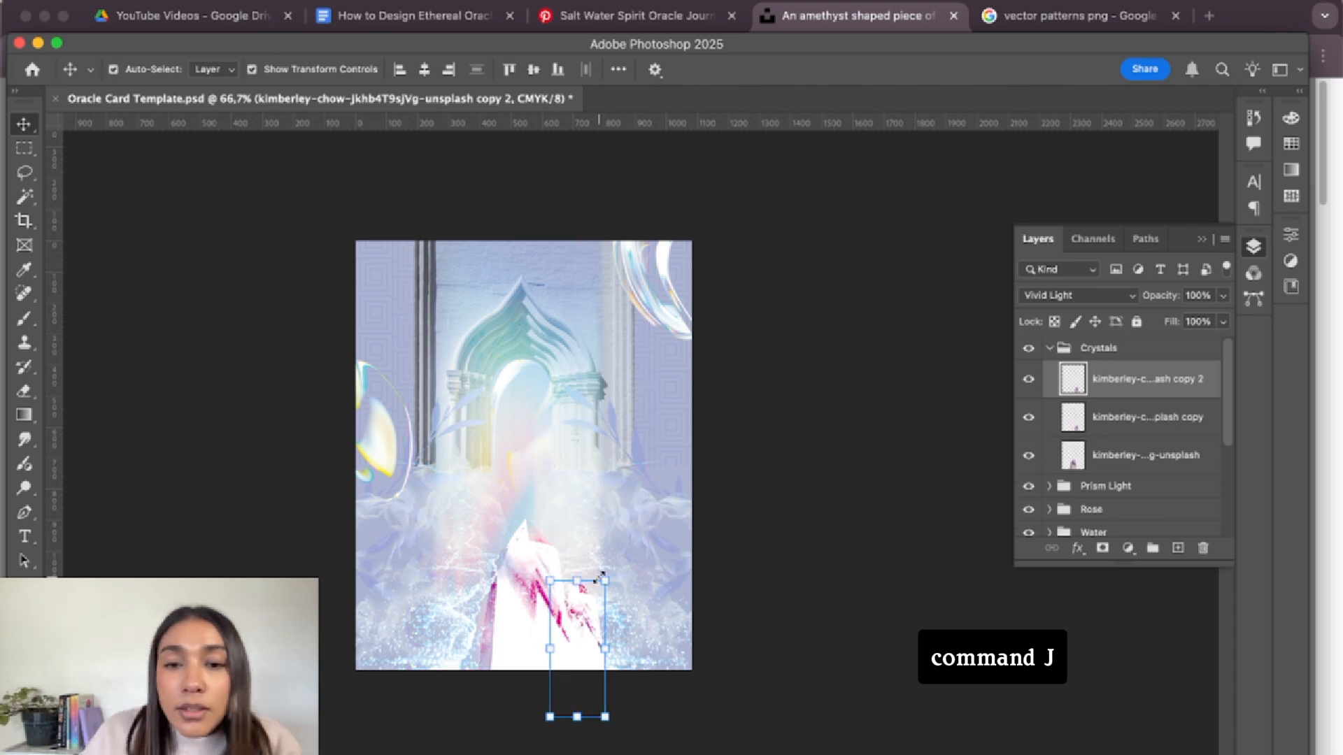
drag(576, 598, 467, 660)
click(899, 405)
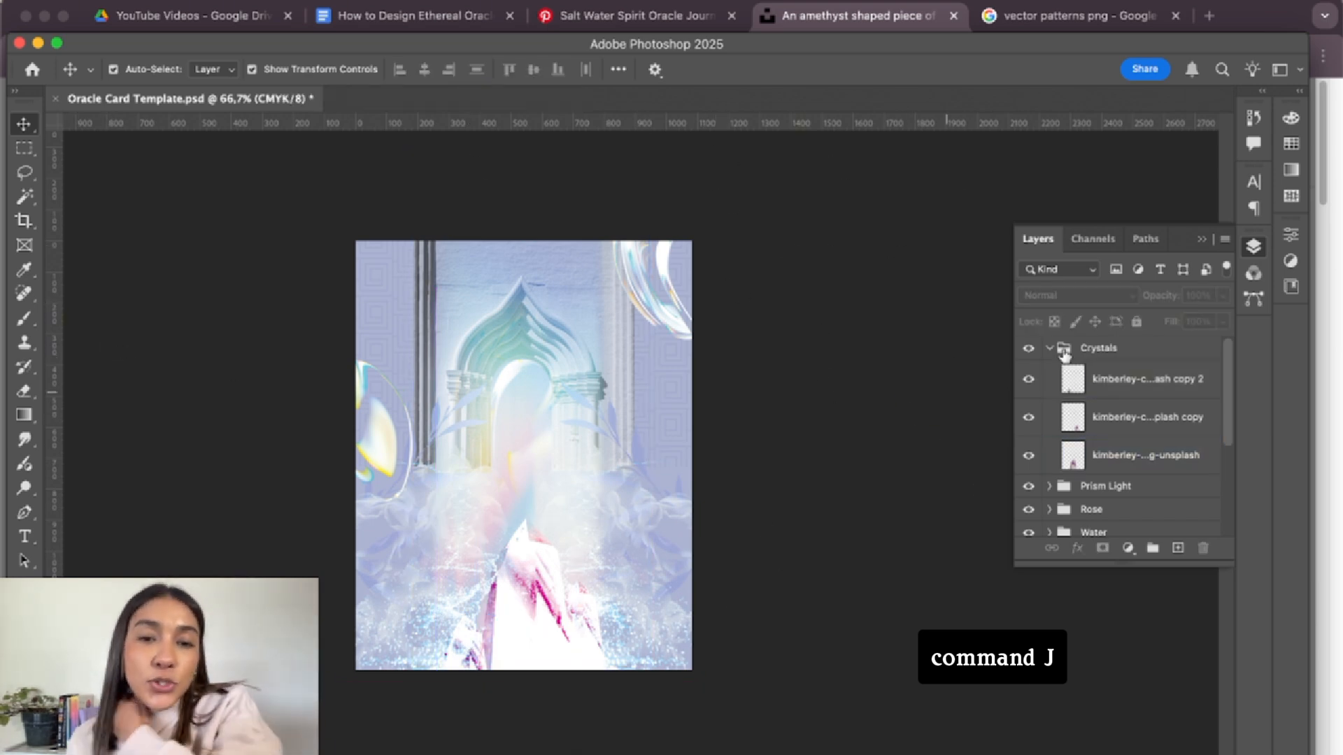
- Collapse the Crystals group and add a new group named "Stars" above it
click(1098, 349)
click(1049, 347)
click(1153, 548)
double_click(1097, 348)
text(S)
key(Return)
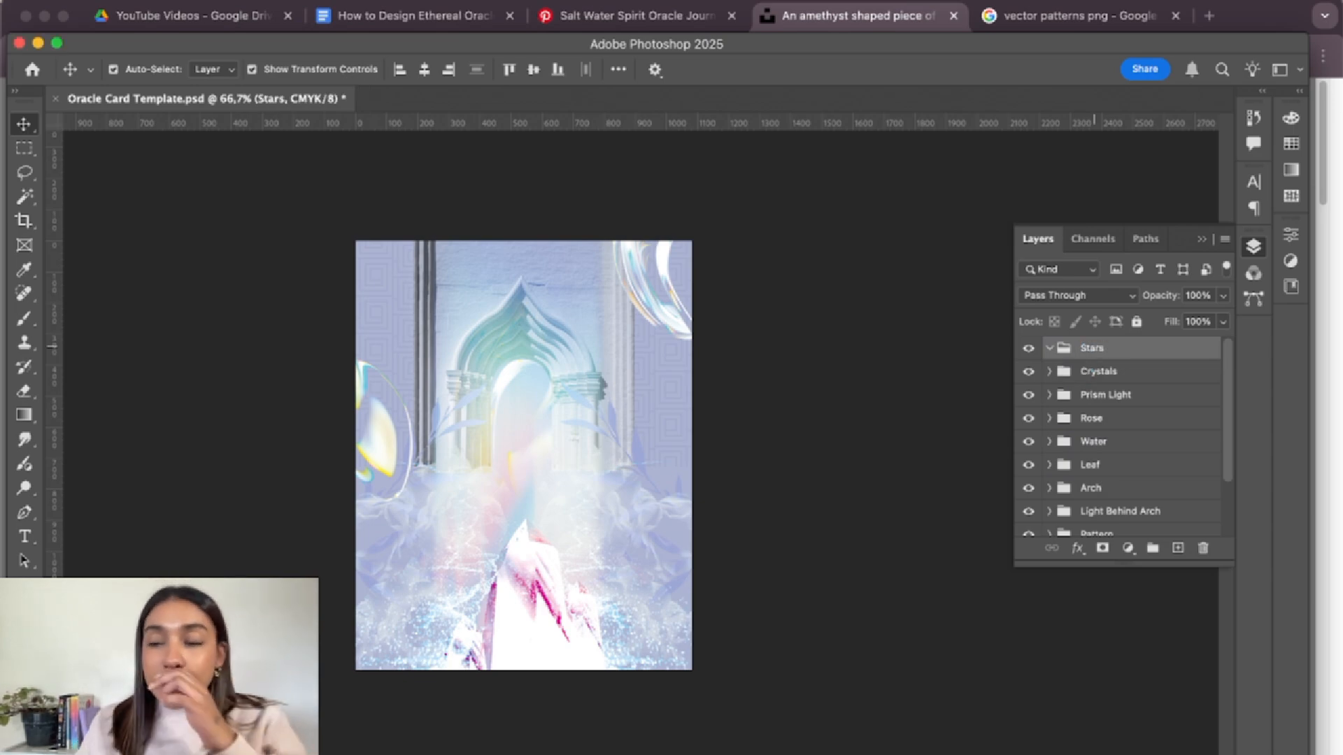
- Switch to the browser, search Google Images for "stars", and copy the National Geographic star field image
click(1314, 315)
text(stars)
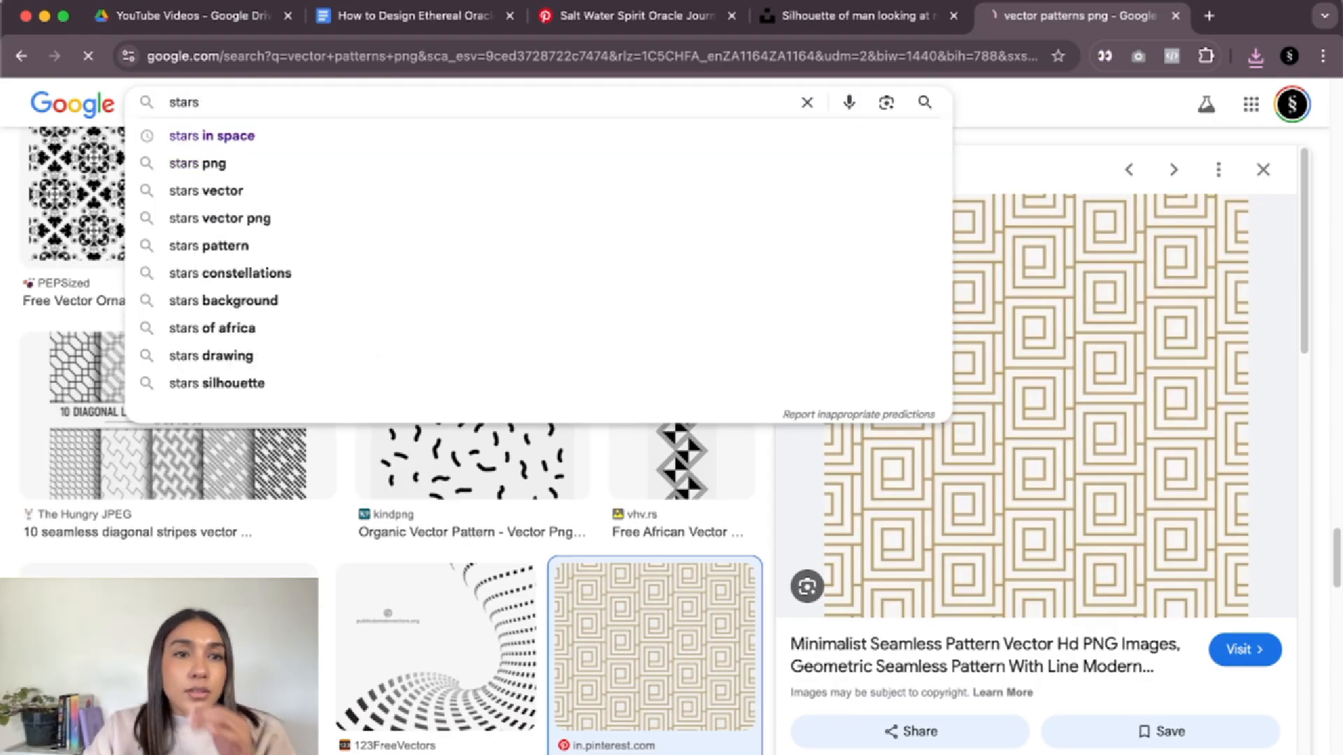
key(Return)
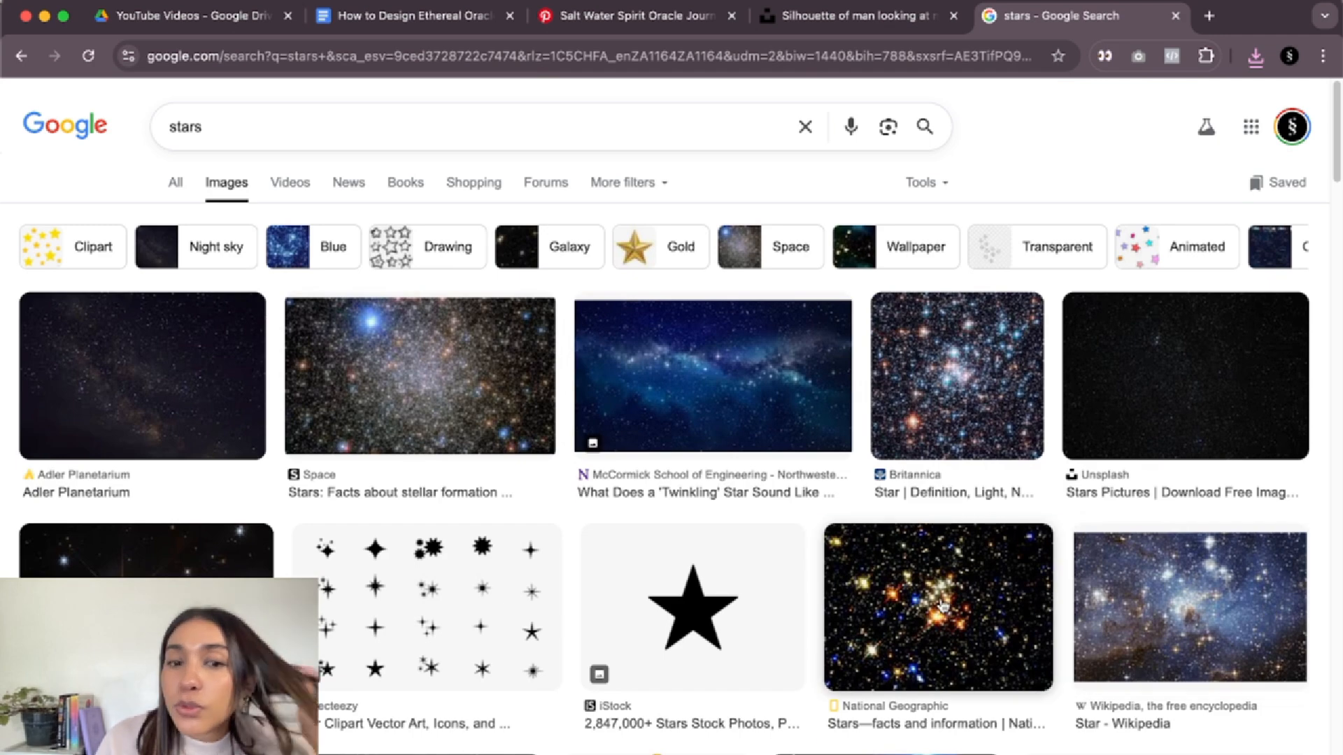
click(937, 608)
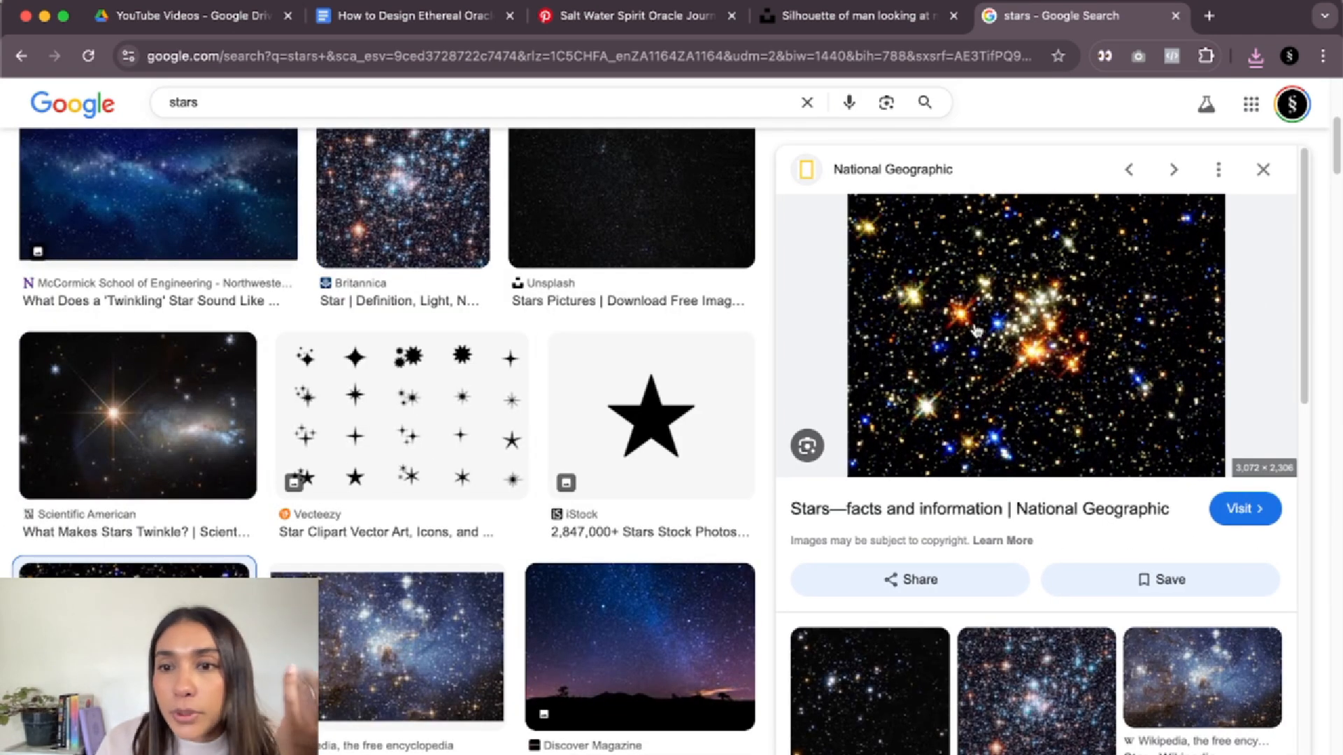
right_click(977, 324)
click(1035, 529)
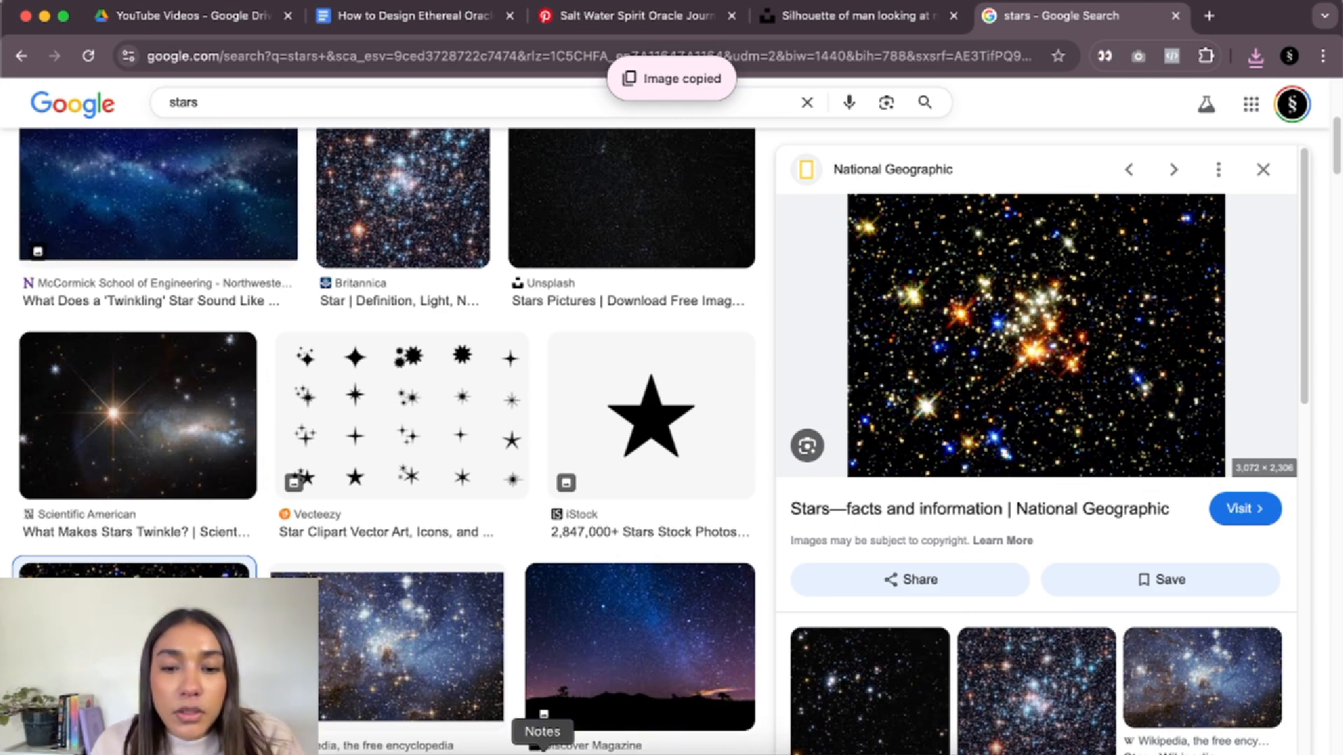
- Return to Photoshop and hide the existing photo layer at the top of the Stars group
click(663, 741)
click(905, 408)
click(1097, 379)
click(1028, 378)
- Paste the copied star field image into the Stars group and scale it down to nearly the card's width
key(super+v)
mouse_move(356, 242)
mouse_down()
mouse_move(599, 419)
mouse_move(354, 279)
mouse_move(356, 267)
mouse_up()
drag(829, 264, 677, 378)
click(951, 68)
- Set the star field layer's blend mode to Lighten and move it up over the arch
click(1063, 295)
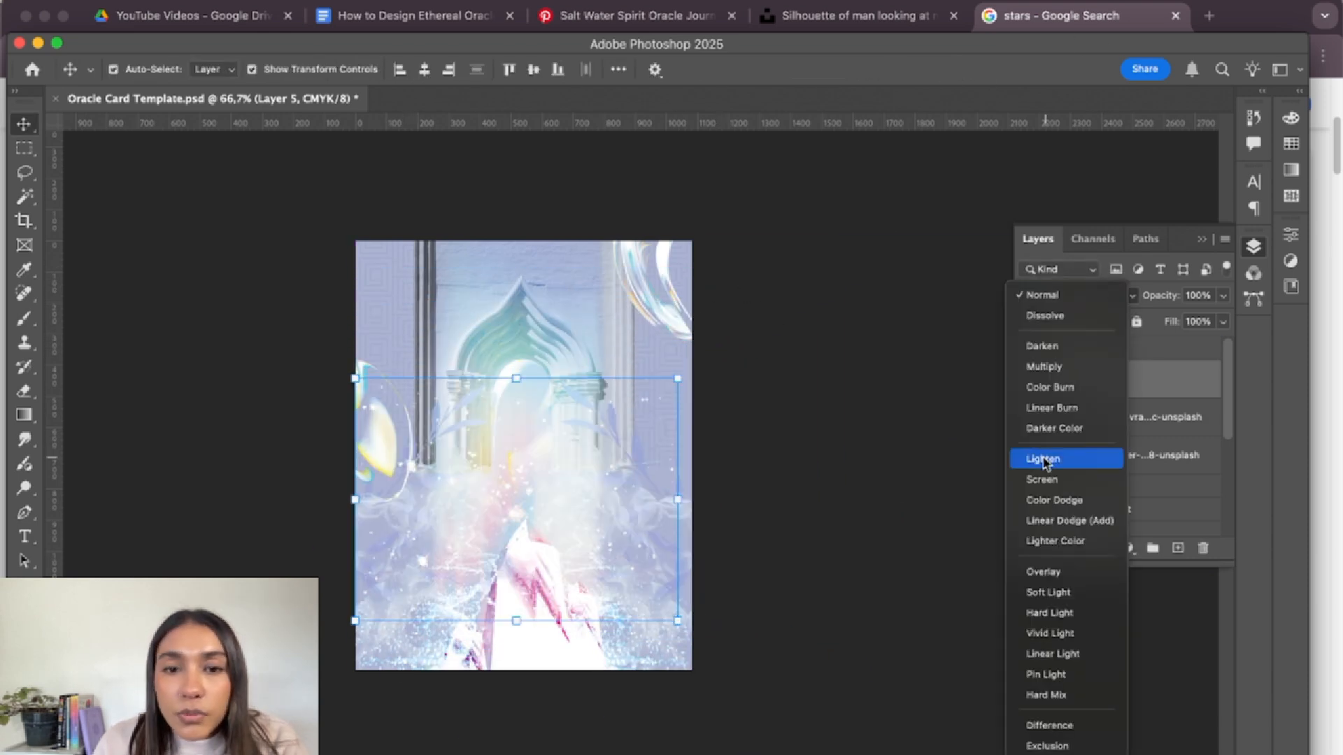
click(1043, 463)
drag(518, 519, 518, 334)
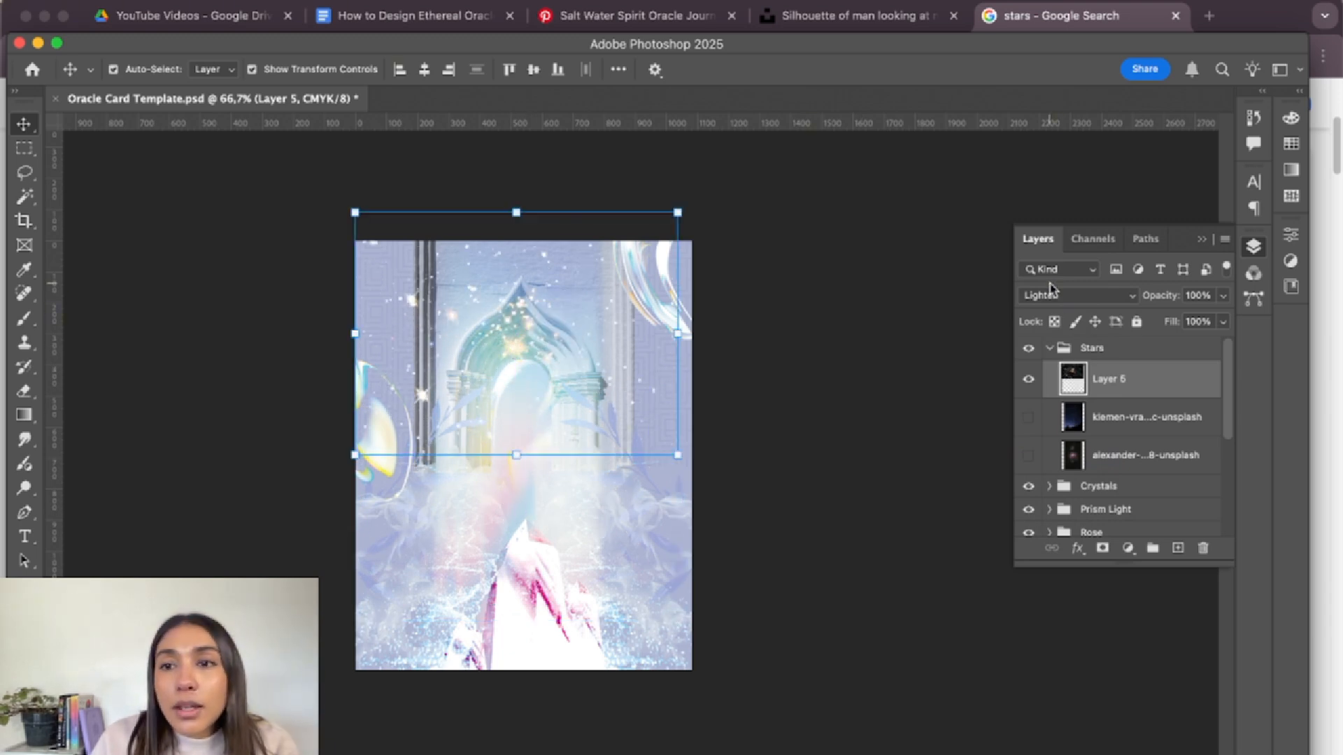
- Enlarge the star field layer to the card's full width and align it with the card's top edge, keeping the Lighten blend mode
click(1063, 295)
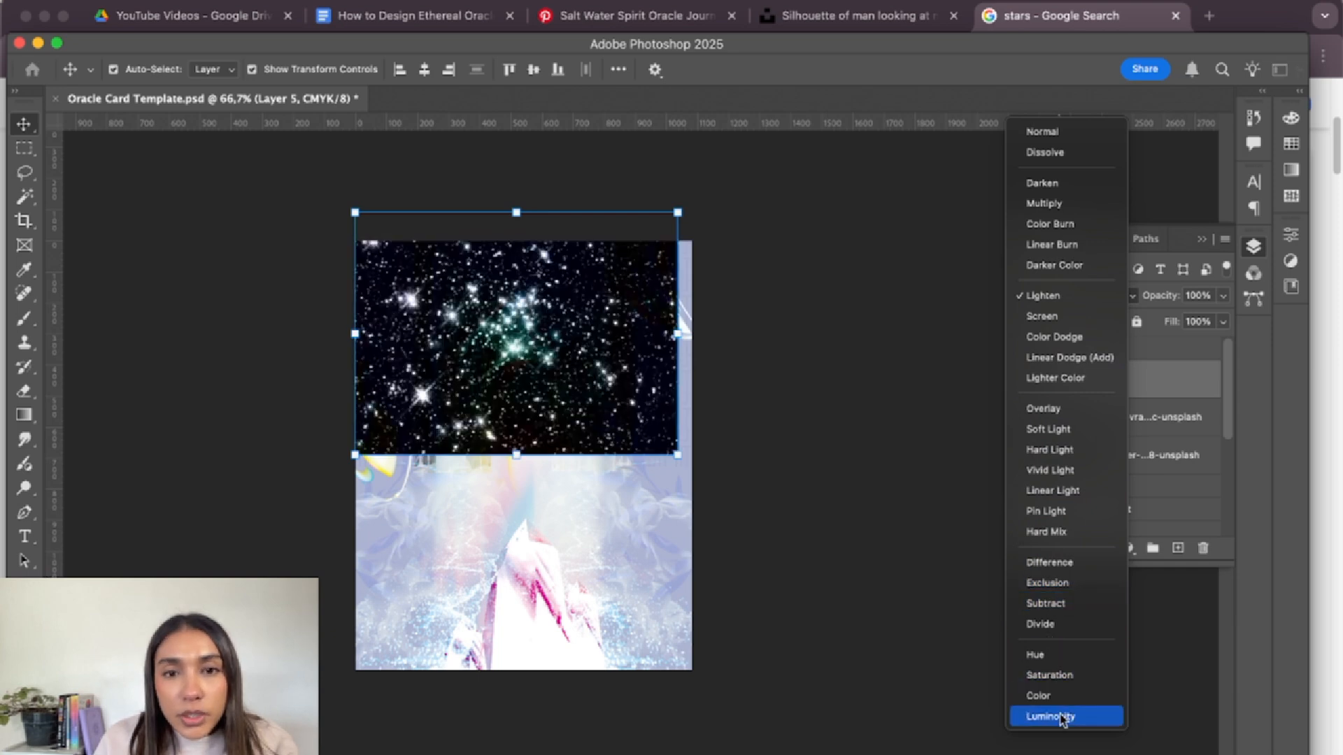
click(807, 448)
drag(678, 454, 693, 466)
drag(615, 344, 624, 370)
click(952, 69)
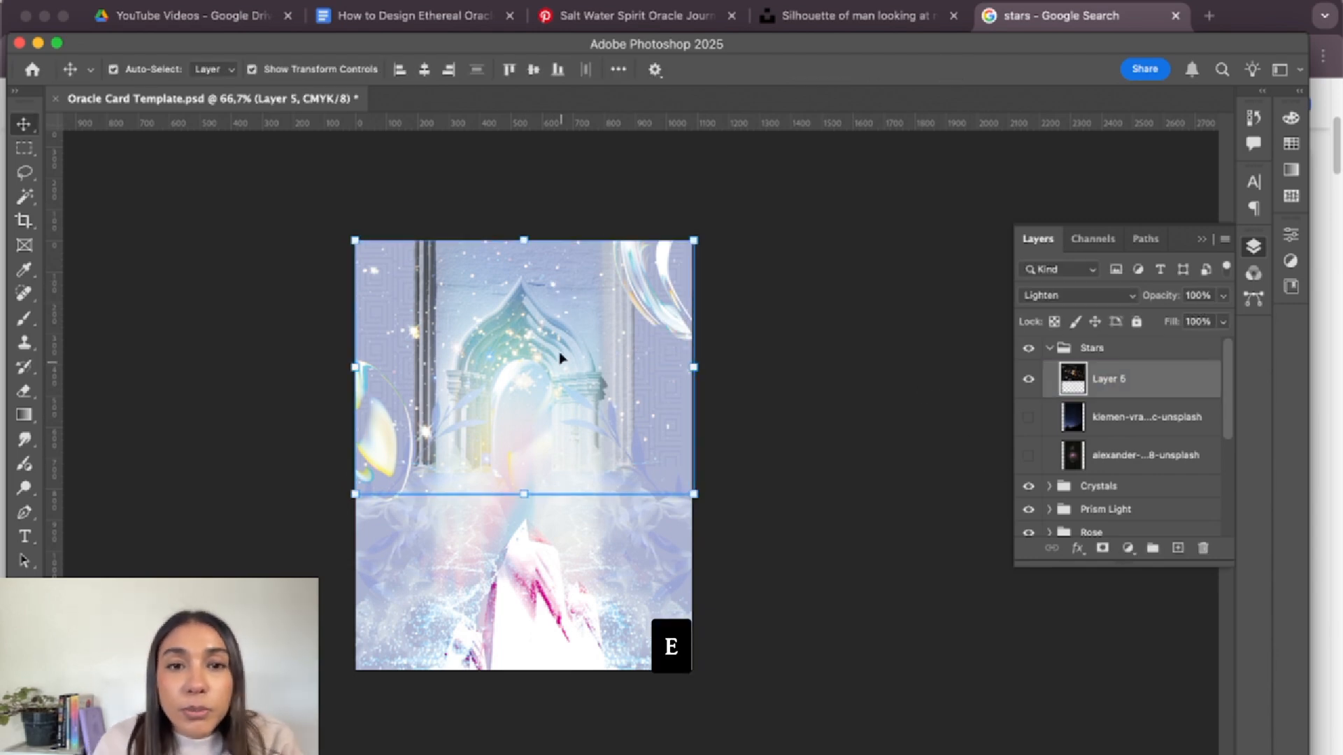
key(e)
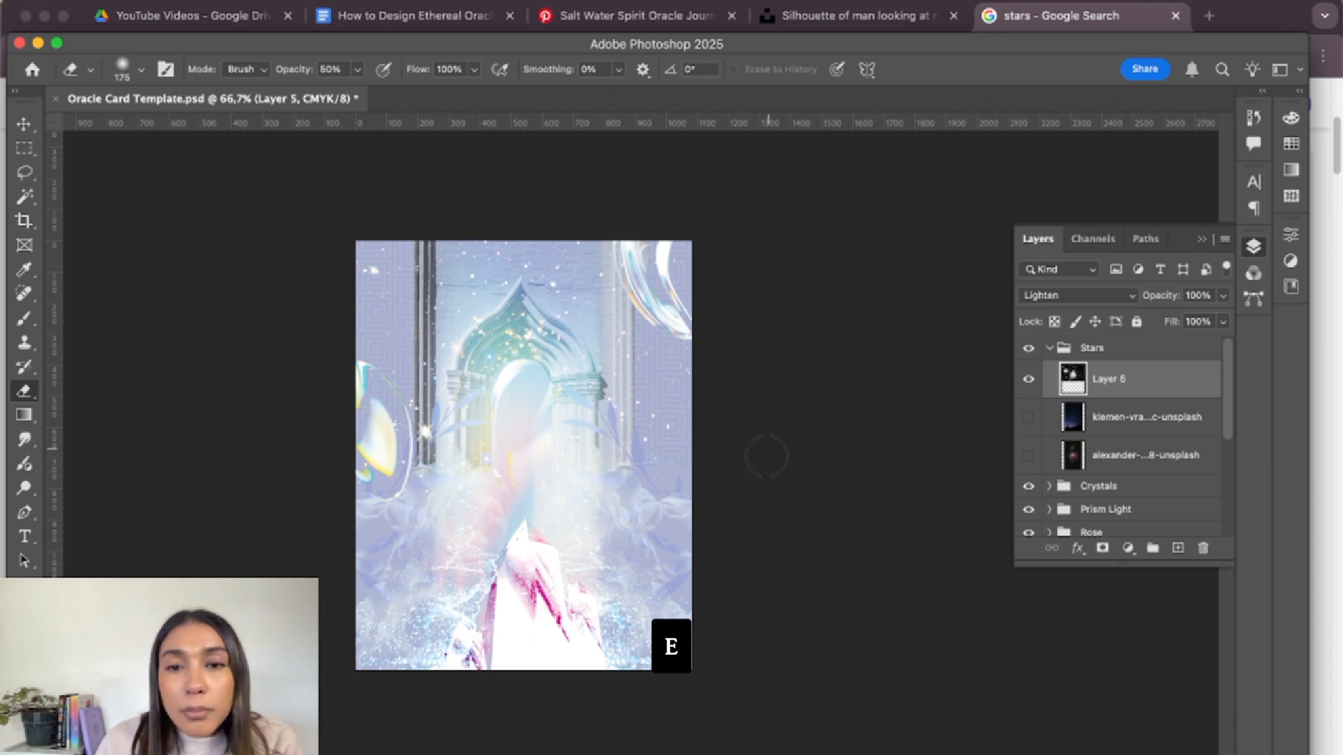
key(v)
click(910, 288)
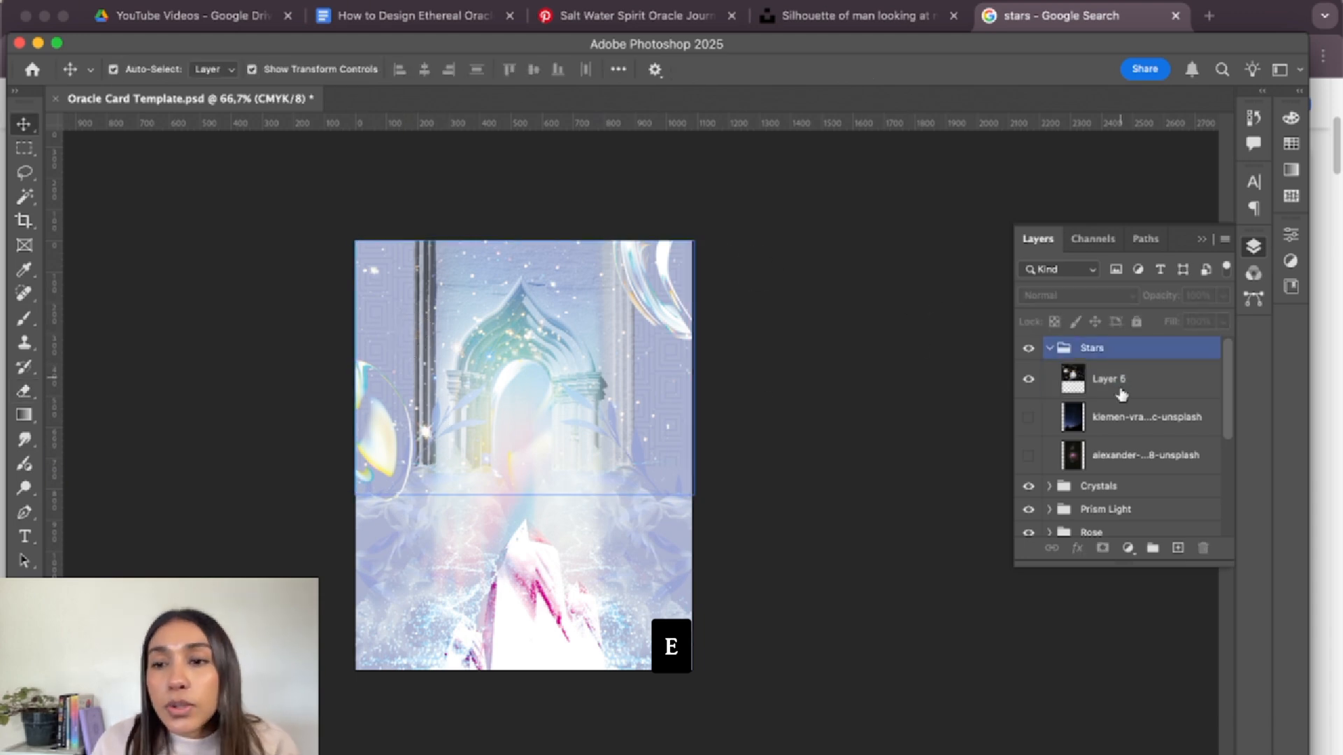
- Duplicate the star field layer and move the copy down over the card's lower half, deleting any extra copy
click(556, 319)
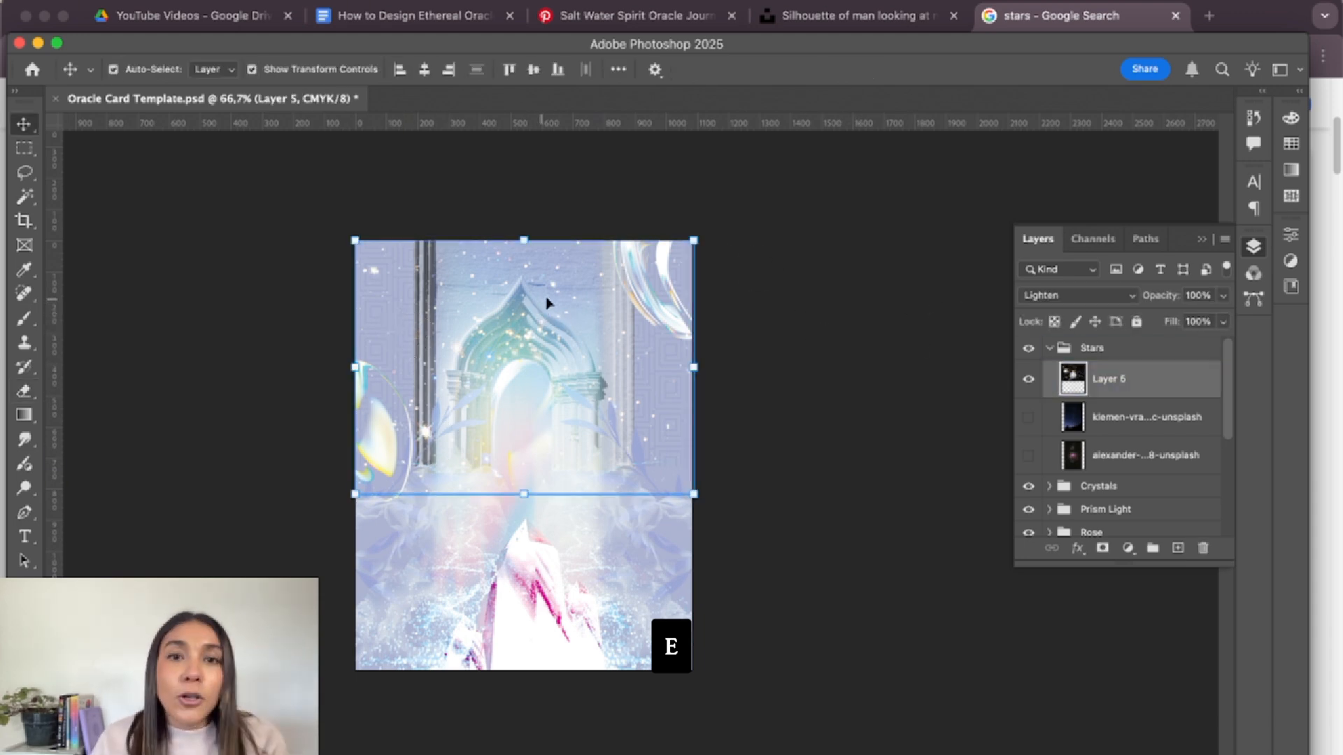
key(super+j)
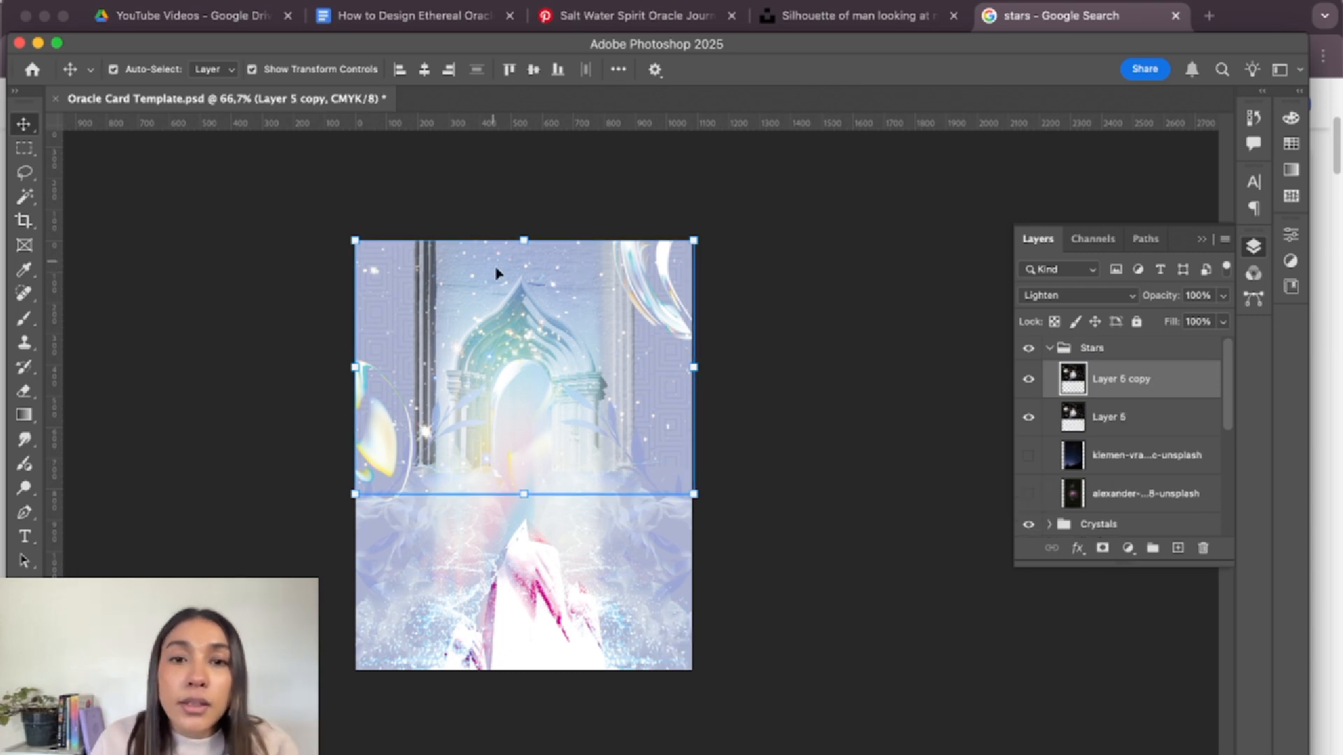
drag(556, 288, 557, 443)
key(super+j)
drag(534, 498, 528, 689)
key(Delete)
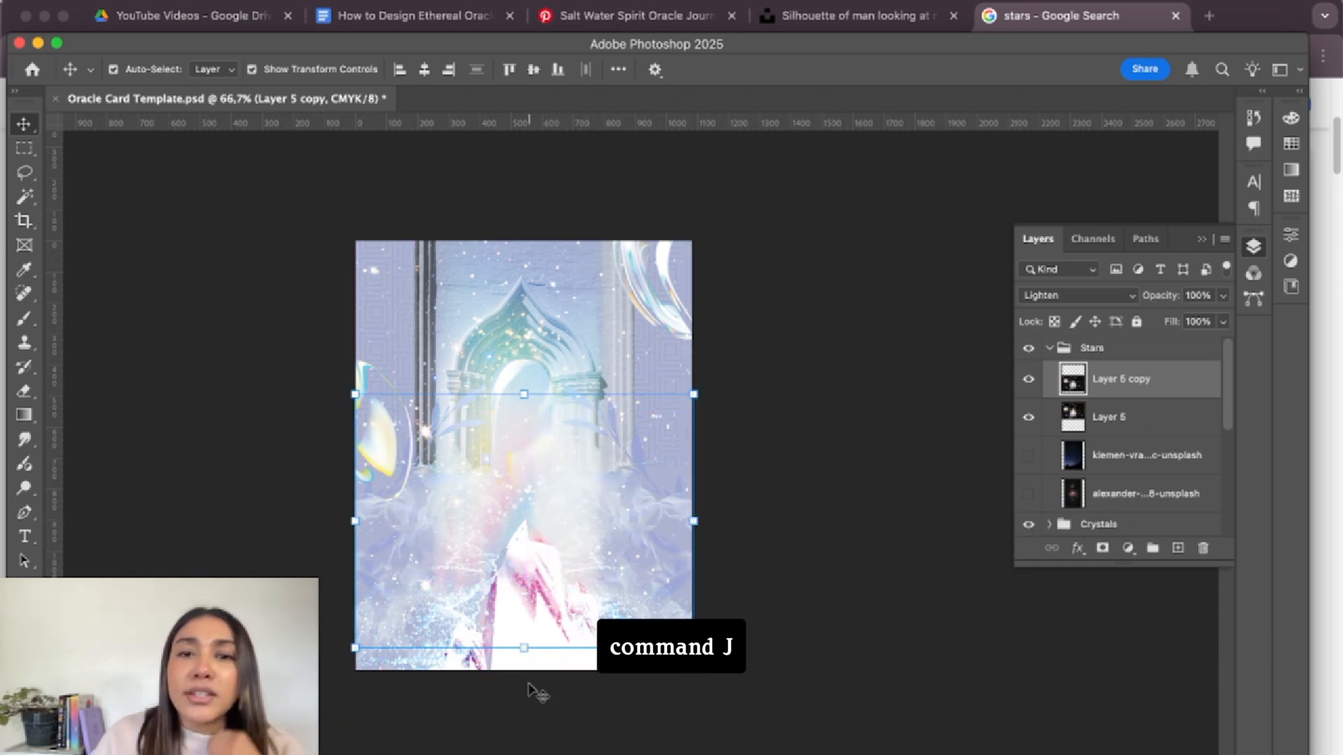
click(773, 280)
- Collapse the Stars group and create a new group named FONT above it
click(1055, 349)
click(1049, 348)
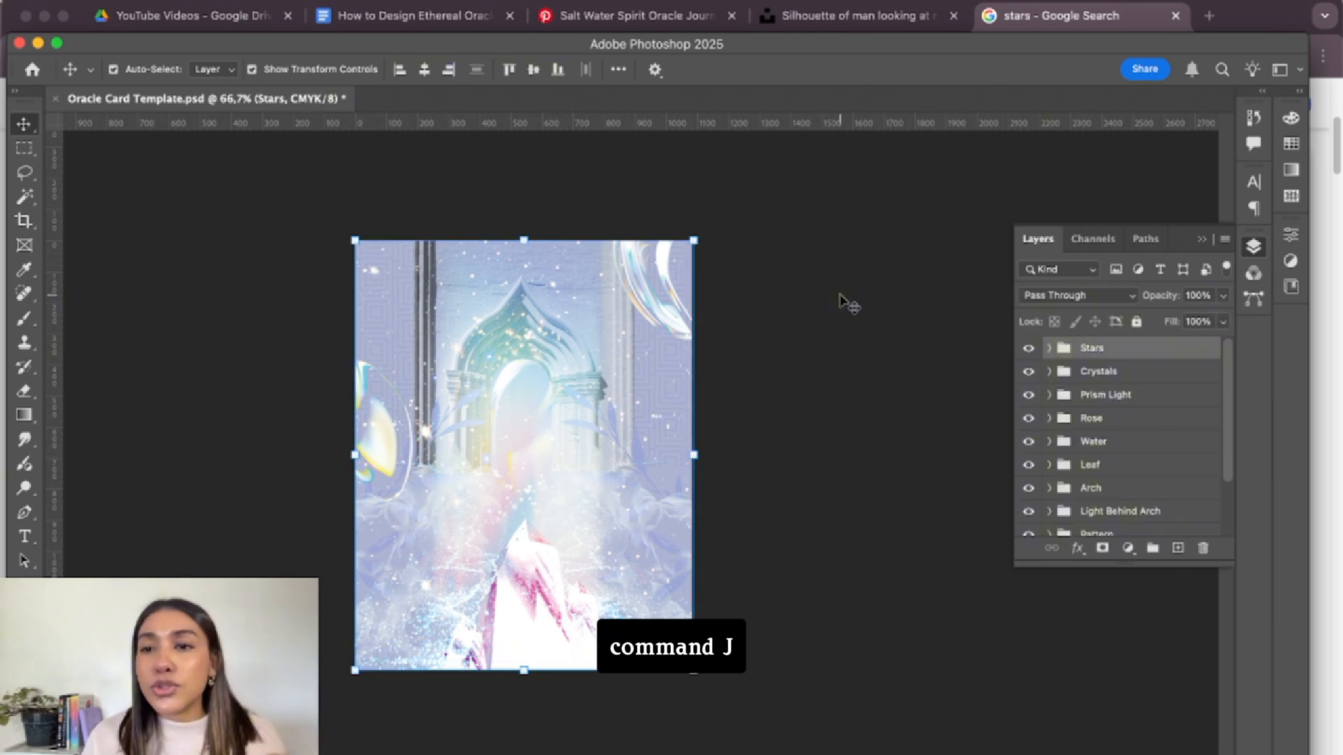
click(844, 298)
click(1152, 547)
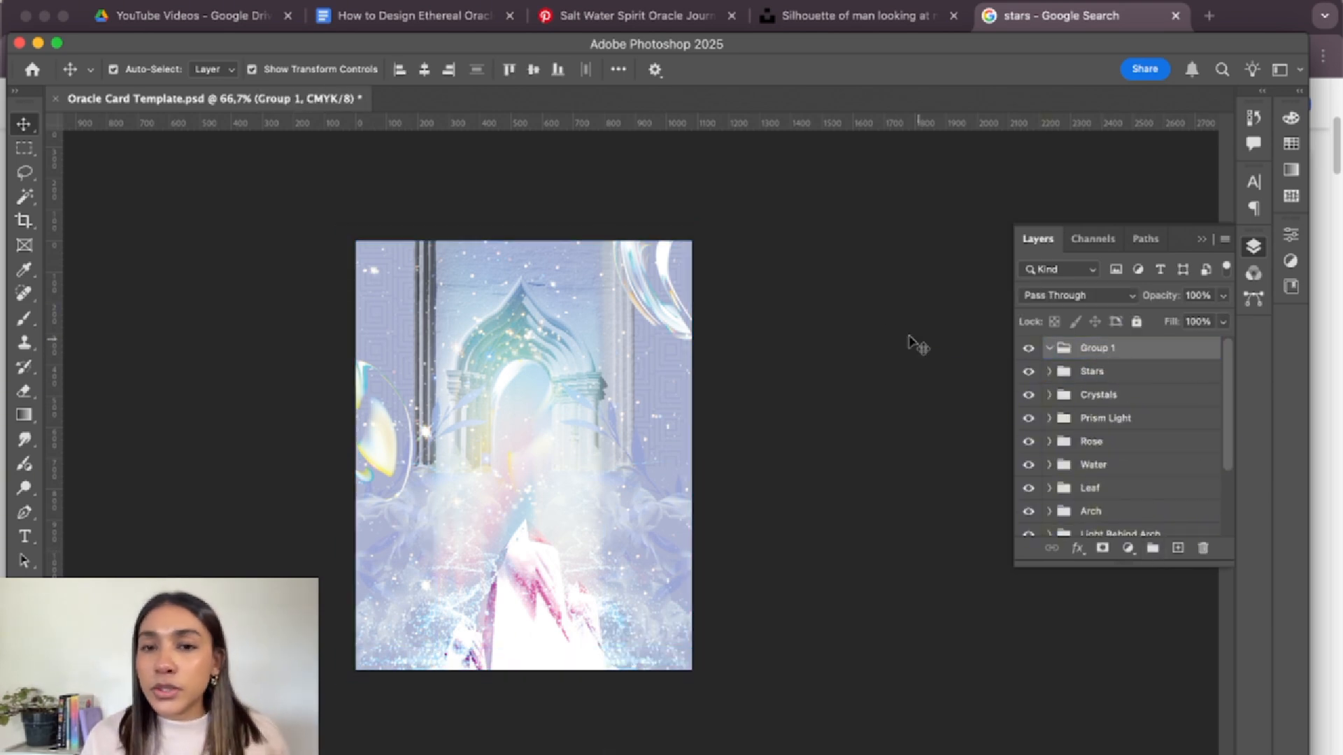
click(923, 348)
click(1100, 350)
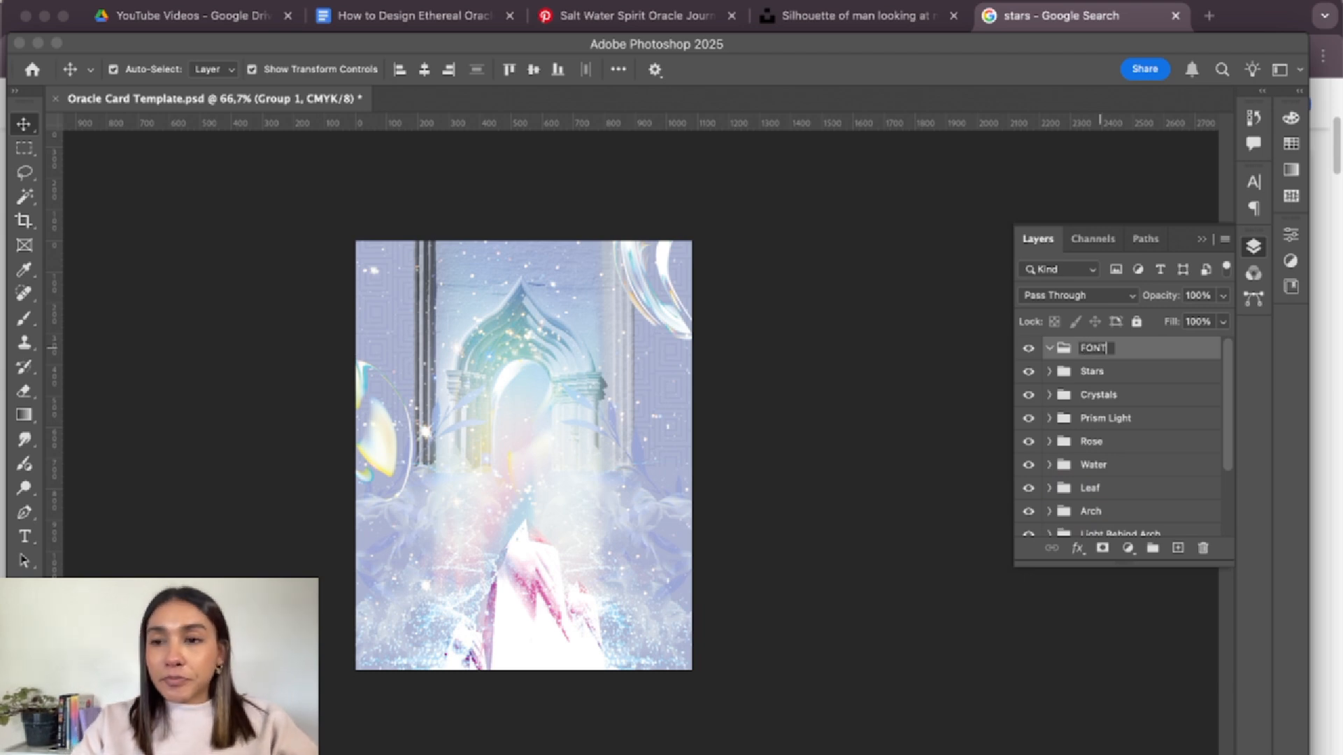
key(Return)
click(108, 389)
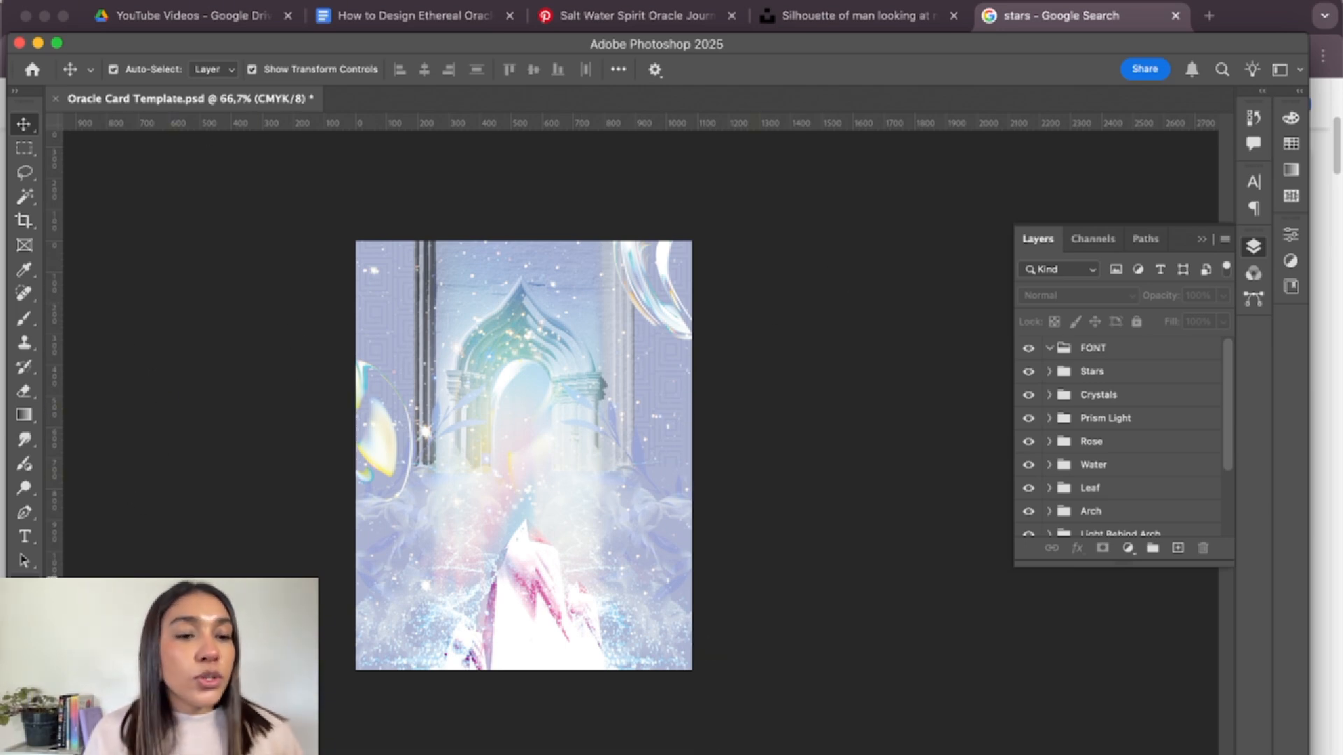
- Draw a lavender rectangle in the FONT group, spanning past both sides of the card's lower end
click(1116, 348)
key(u)
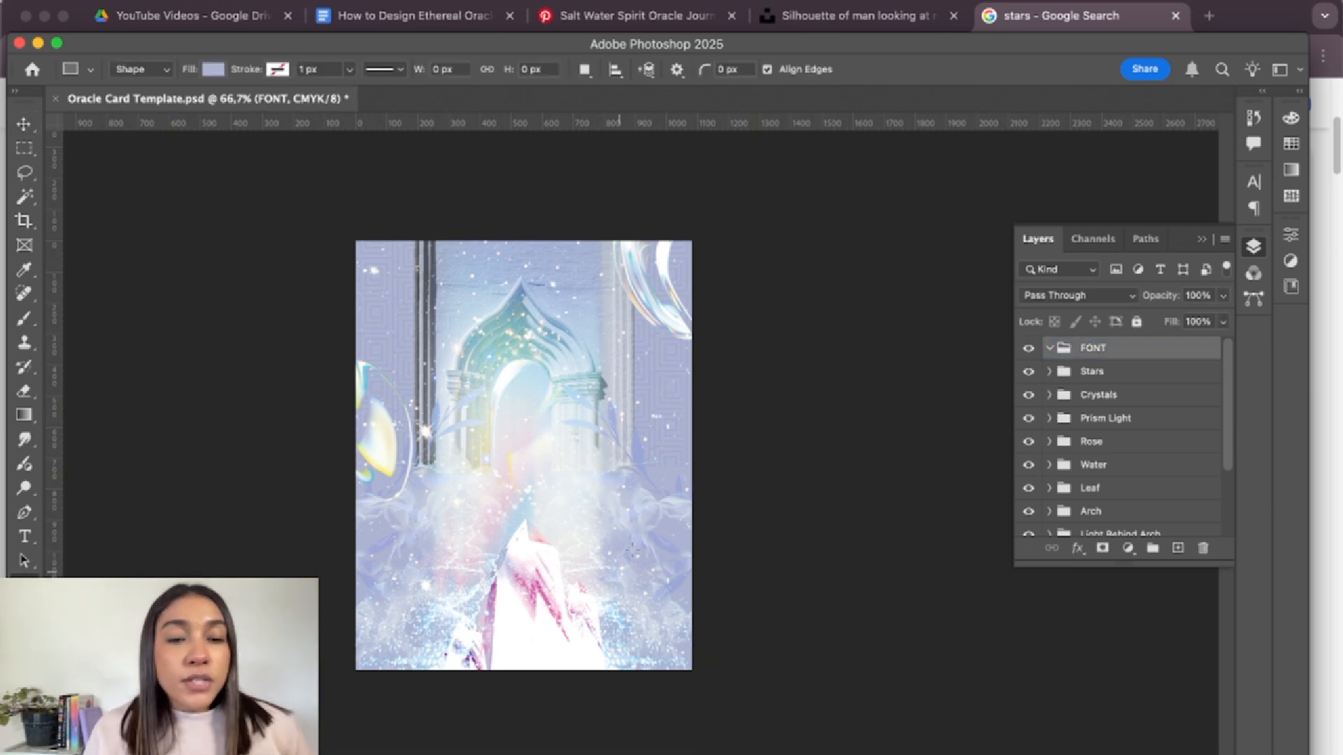
drag(271, 620, 806, 658)
click(25, 124)
click(314, 454)
- Resize the rectangle to about 1822 × 173 px so it forms a band across the card's bottom, extending evenly past both sides
mouse_move(525, 636)
mouse_down()
mouse_move(521, 622)
mouse_move(537, 658)
mouse_up()
drag(893, 633, 735, 633)
drag(178, 633, 313, 633)
drag(527, 618, 526, 659)
click(953, 70)
click(908, 305)
click(513, 631)
click(953, 71)
click(741, 522)
drag(602, 629, 602, 640)
drag(525, 619, 526, 615)
click(953, 69)
click(946, 287)
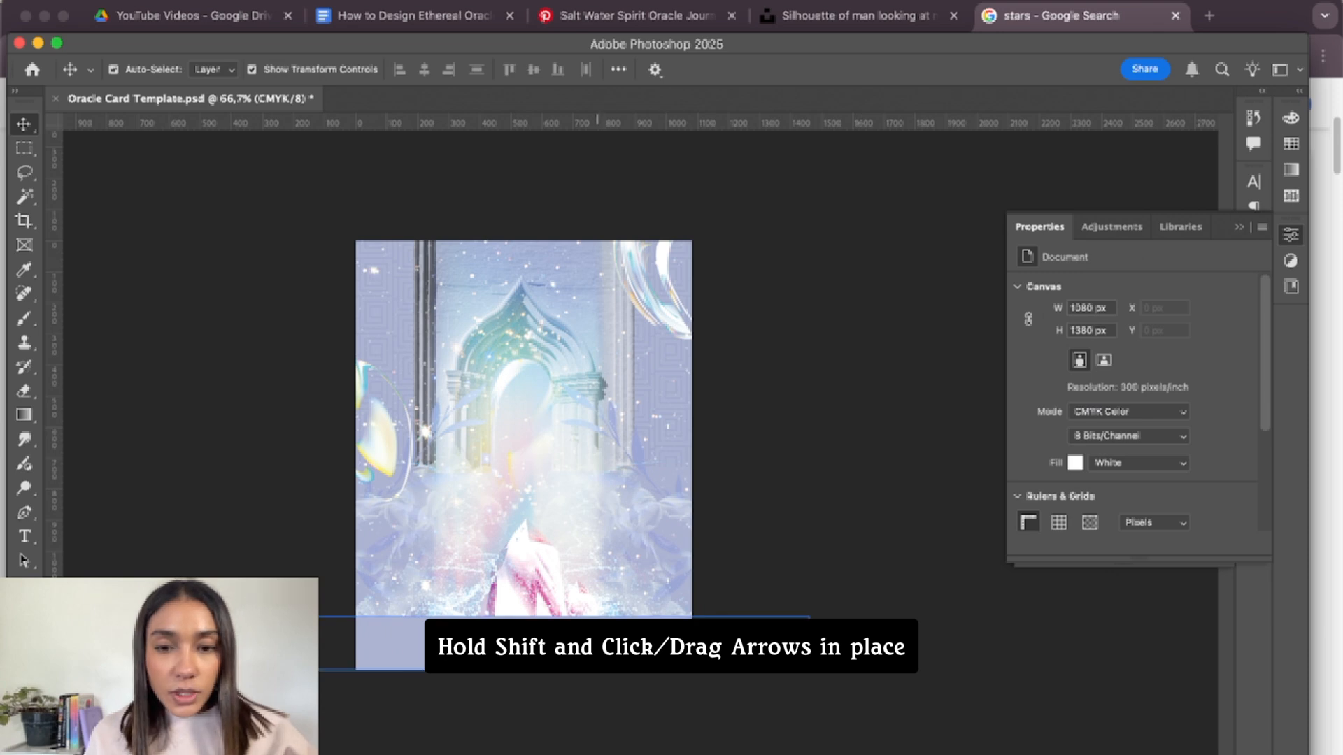
- Move the rectangle up to the middle of the card, and align it back to the card's bottom edge
click(610, 652)
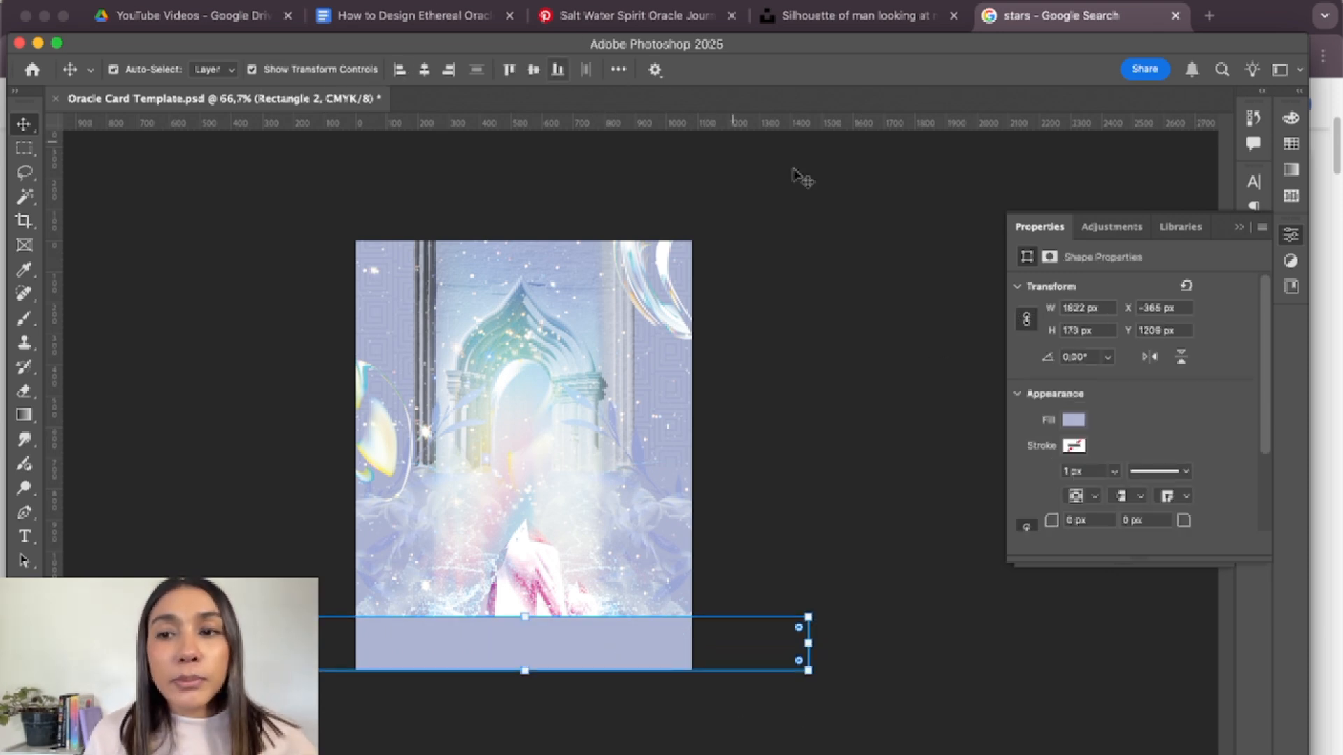
click(1291, 235)
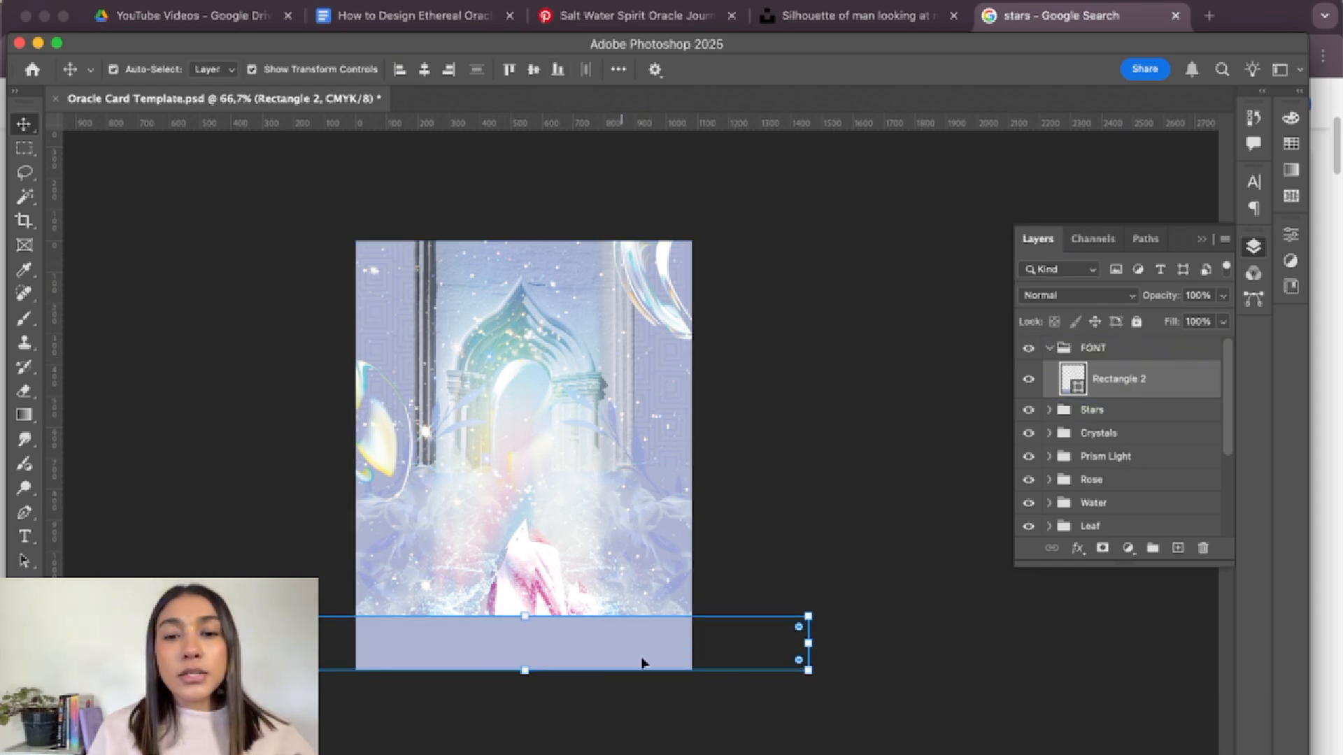
drag(616, 650, 612, 445)
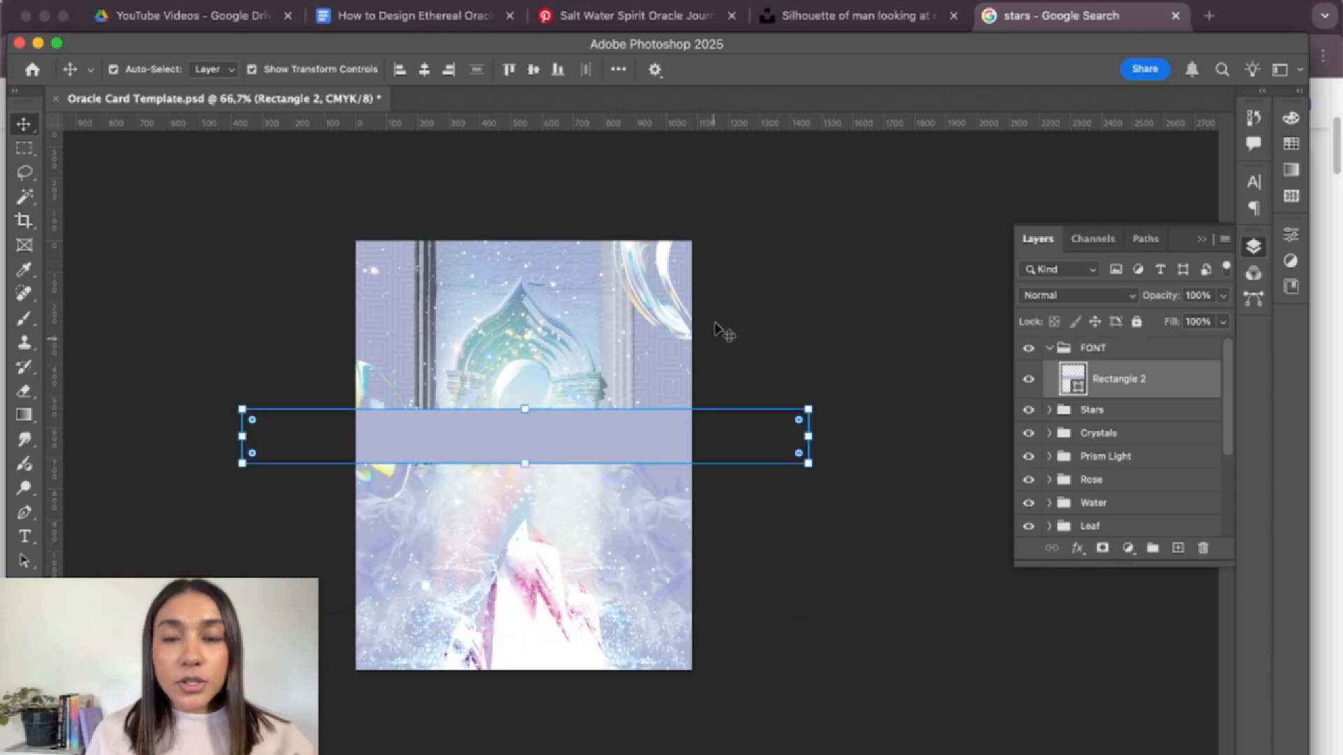
key(super+equal)
scroll(742, 332, down, 1)
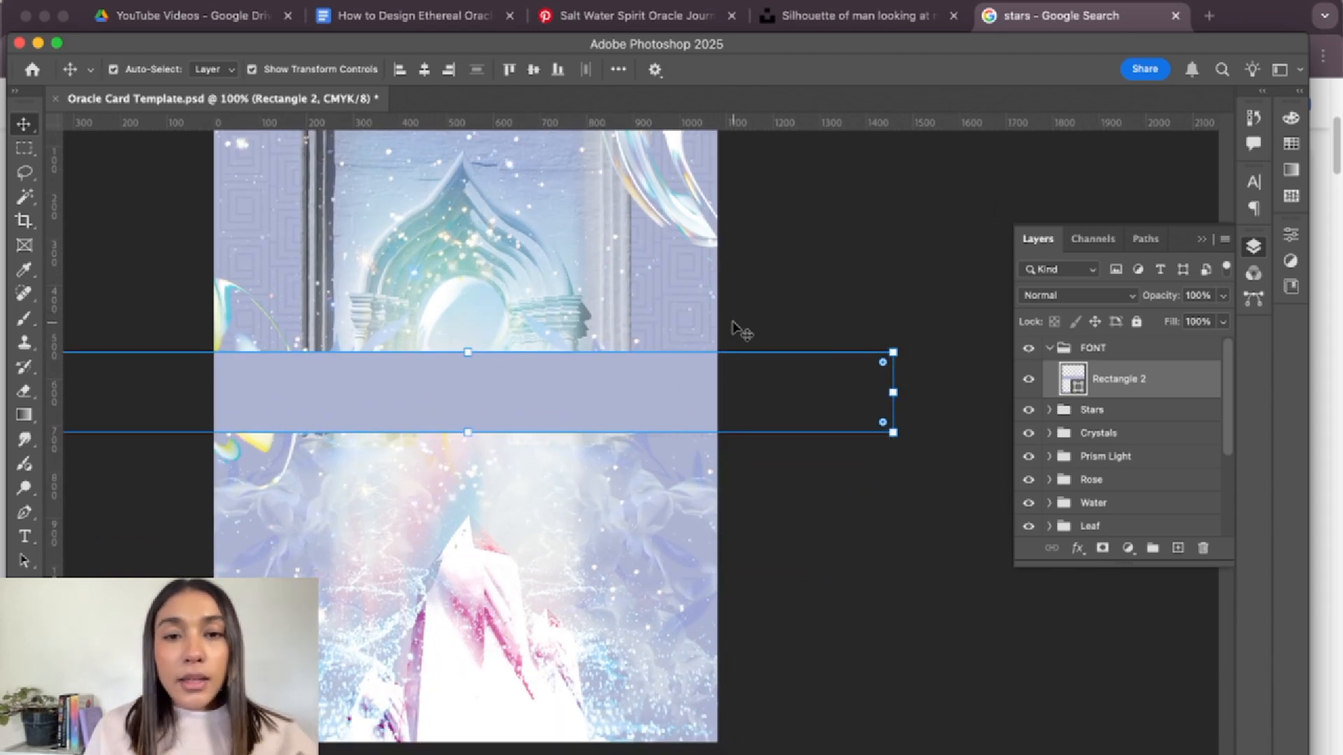
click(557, 69)
click(861, 396)
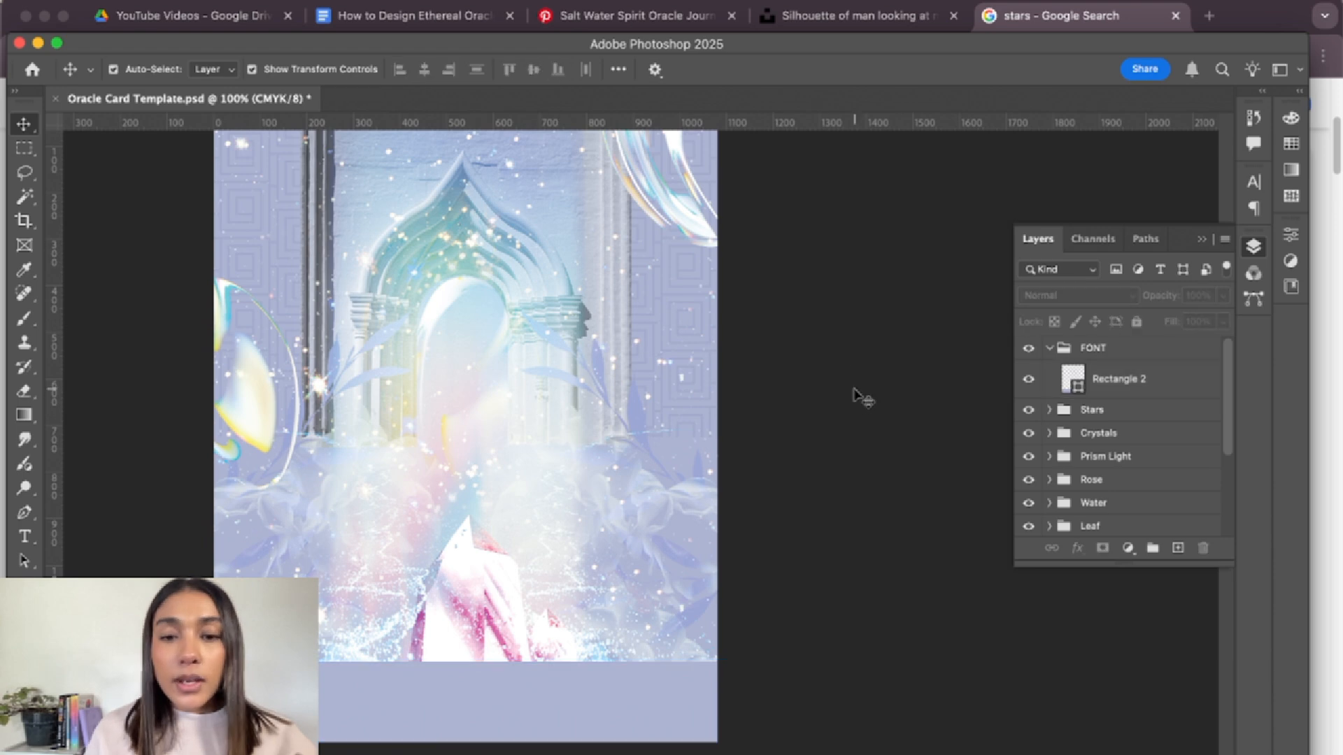
key(super+minus)
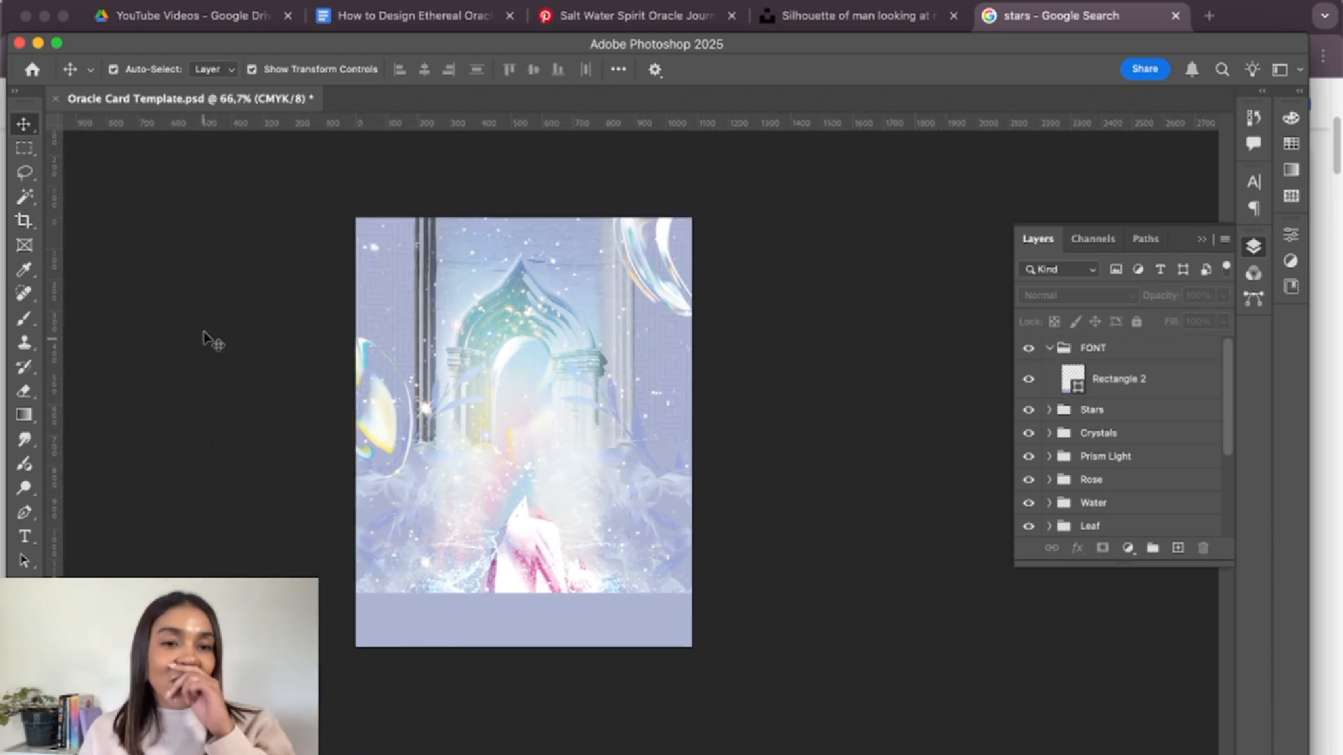
- Set up the Type tool with black text in the Nocashe Regular font
click(25, 542)
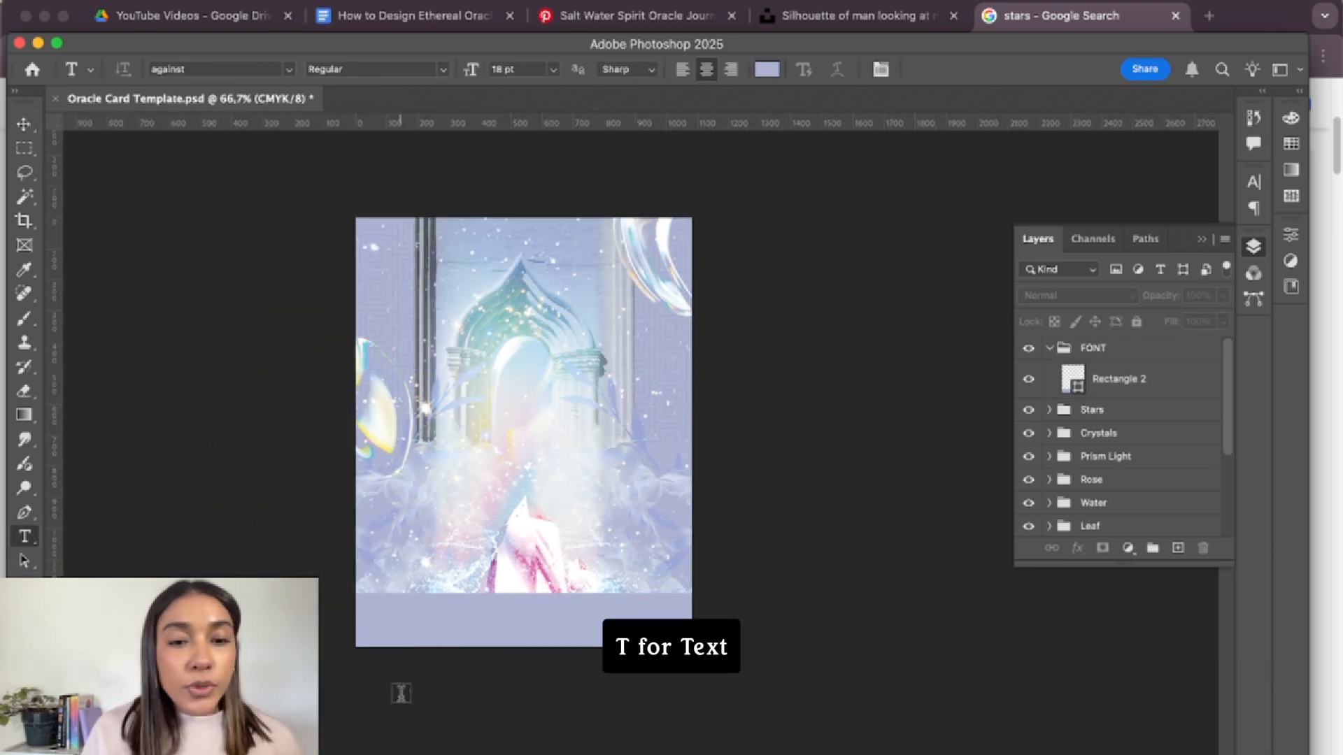
click(767, 68)
click(988, 444)
click(1164, 96)
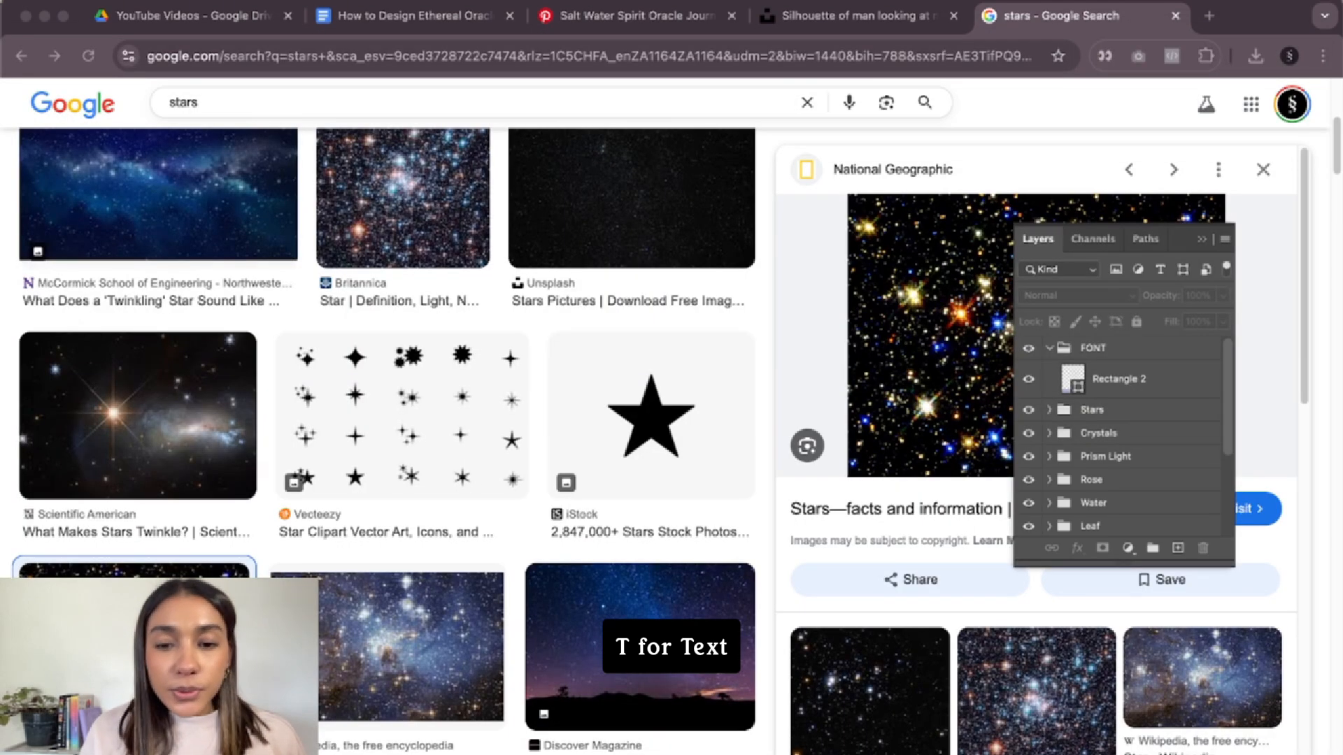
click(631, 753)
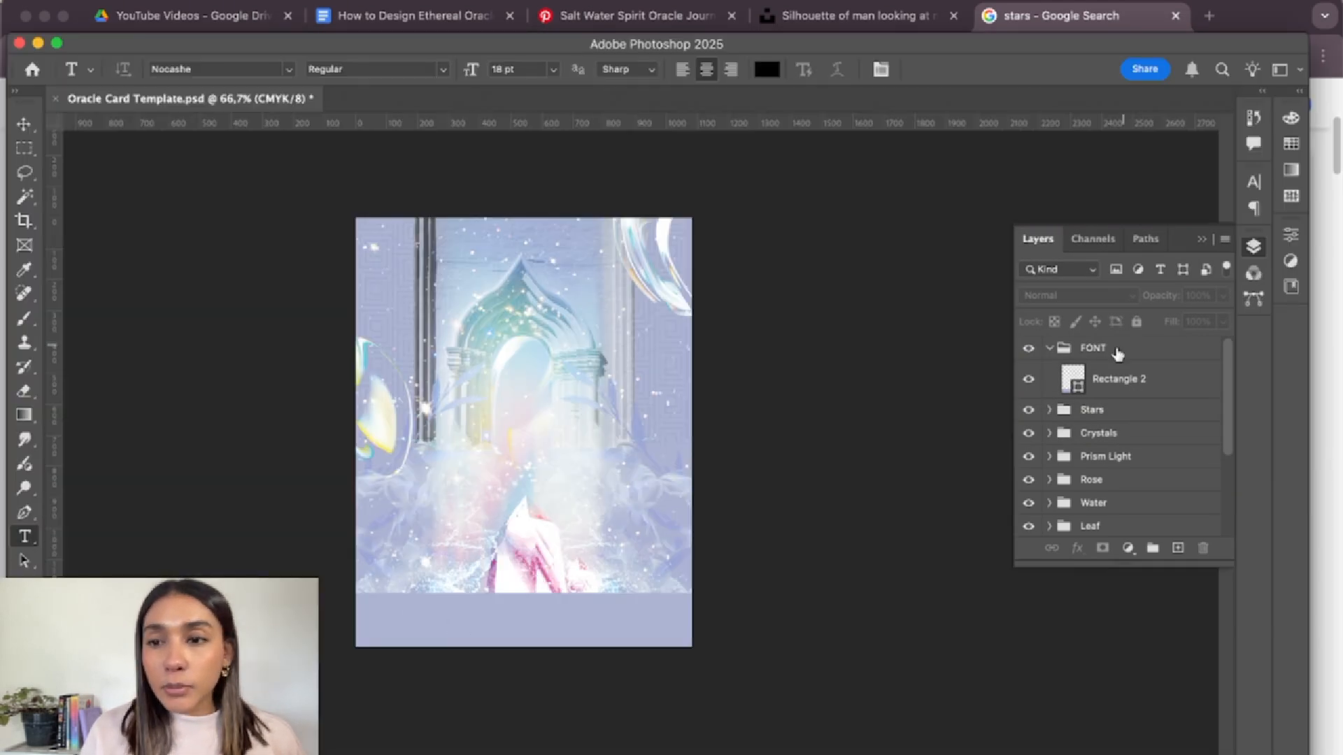
- Add a placeholder paragraph text box in the FONT group over the lavender band, set it to 12 pt, and nudge it down into the band
click(1140, 348)
drag(388, 602, 648, 635)
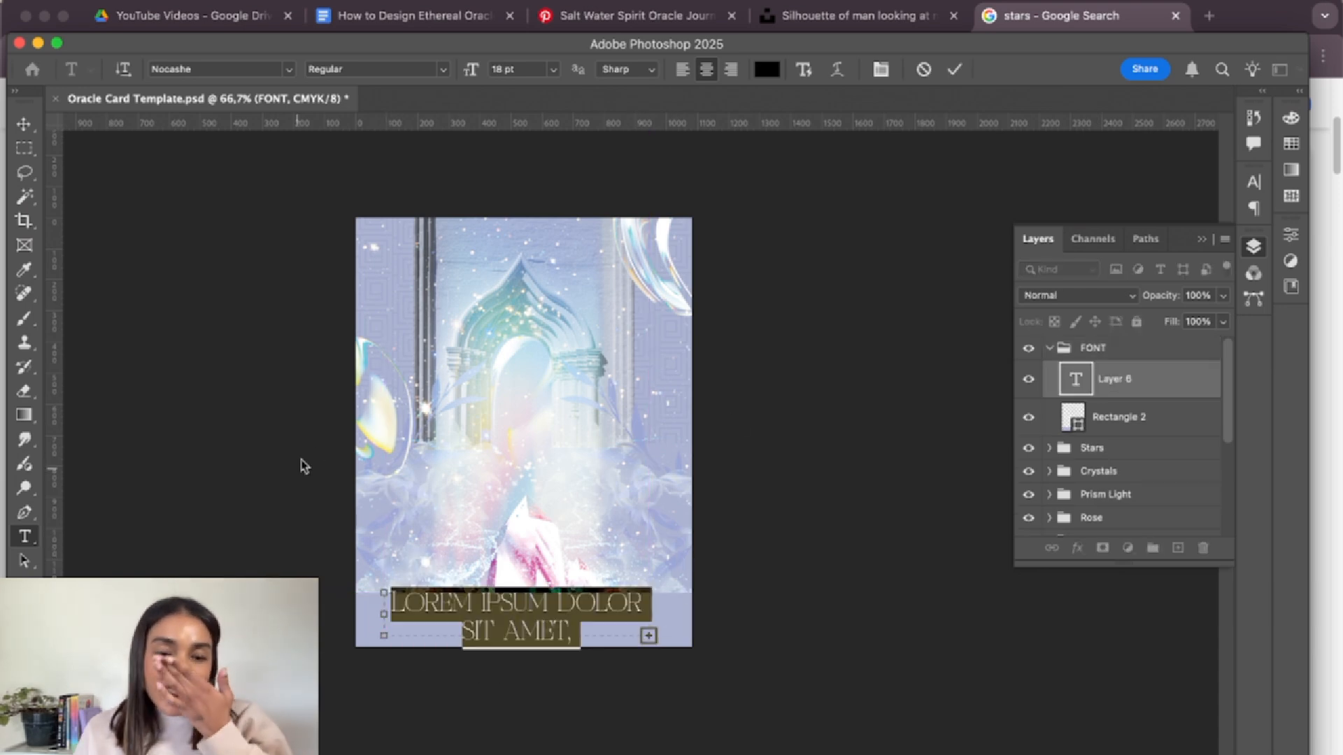
click(554, 75)
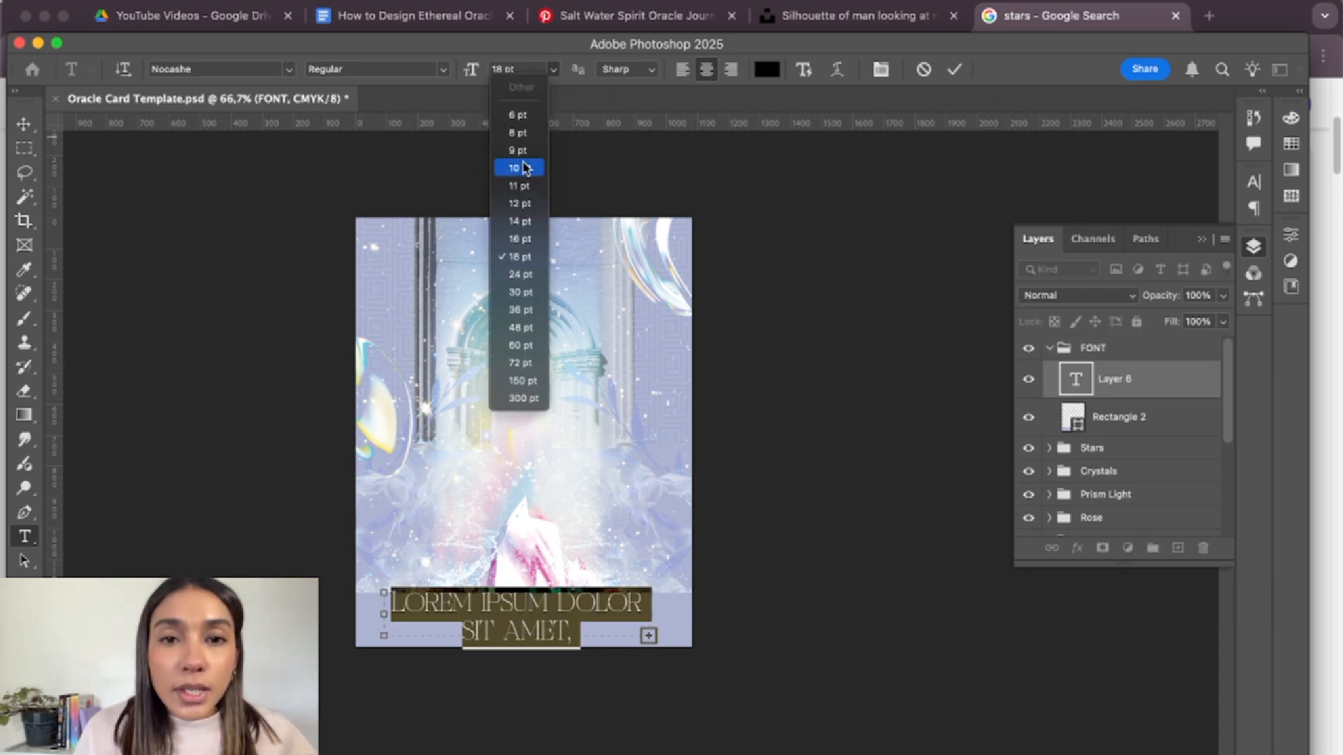
click(521, 202)
click(954, 69)
key(v)
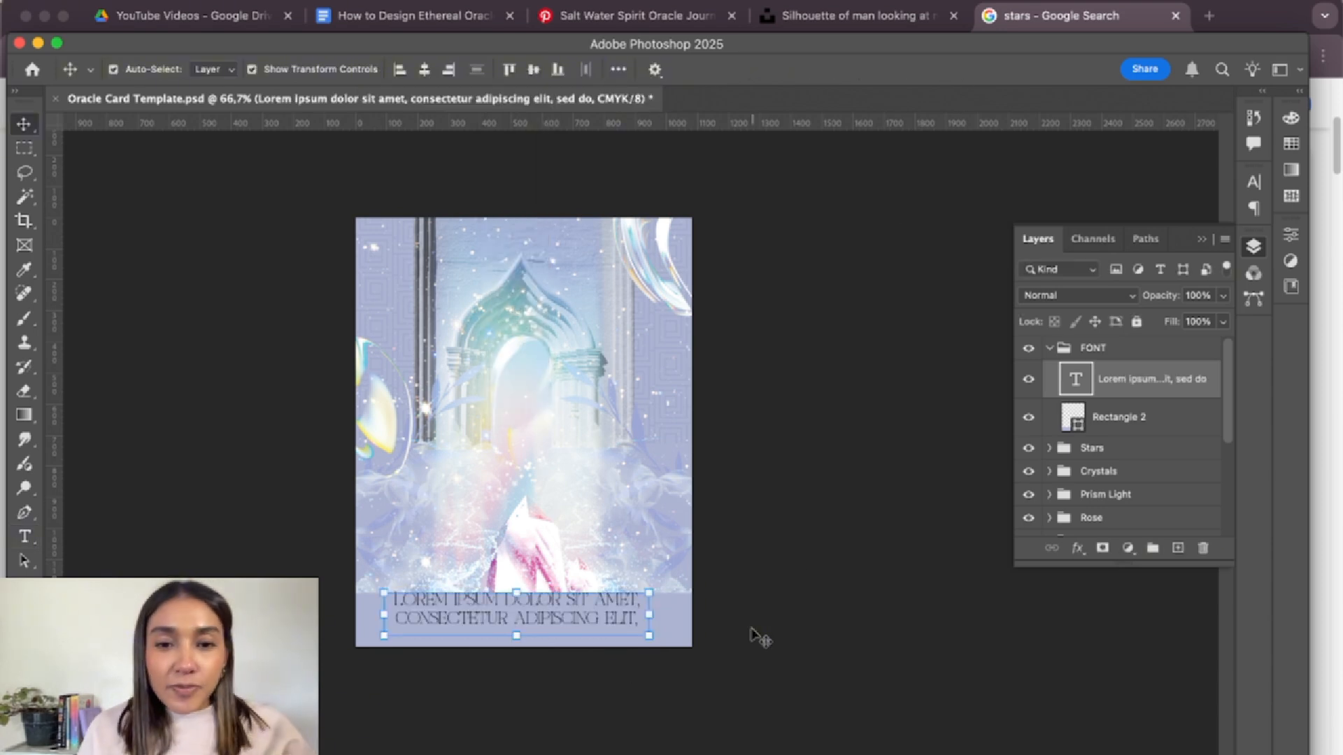
drag(603, 624, 605, 629)
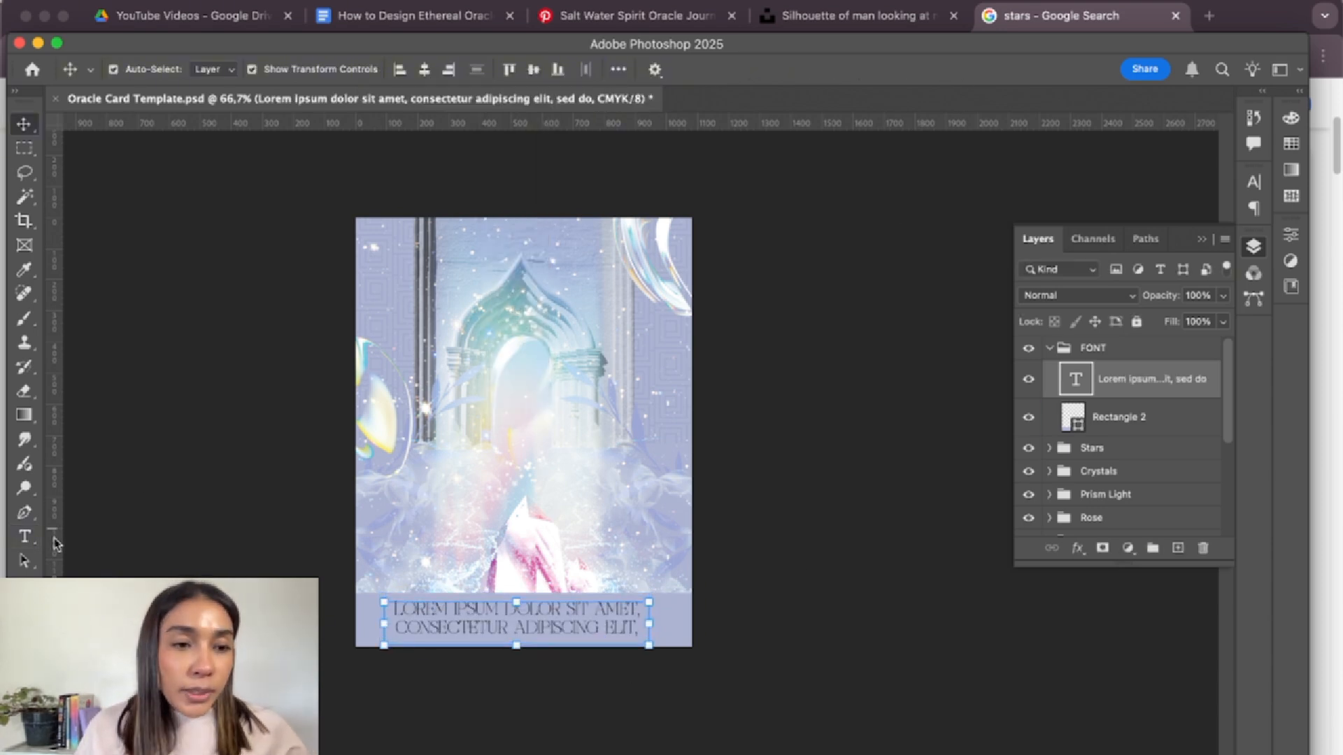
- Change the placeholder text's font to Griffiths Regular and start editing the text
click(28, 539)
click(289, 68)
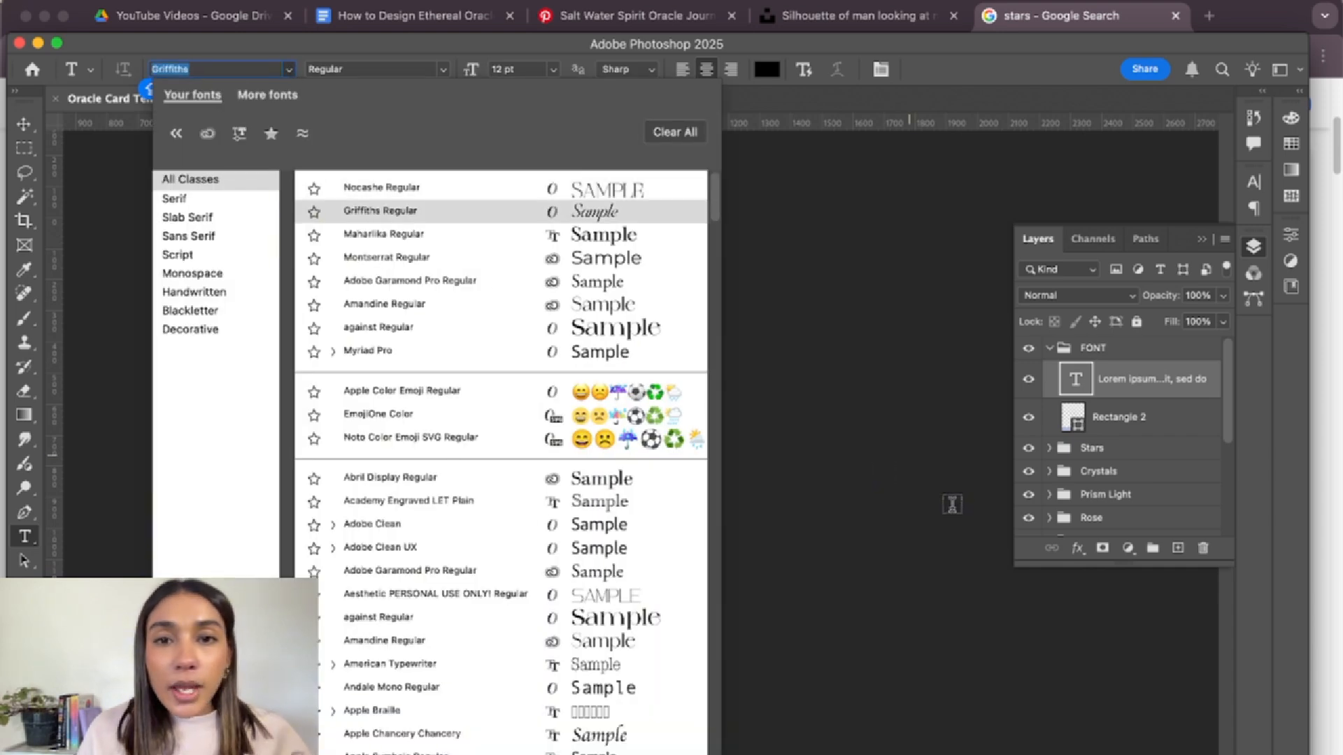
click(591, 211)
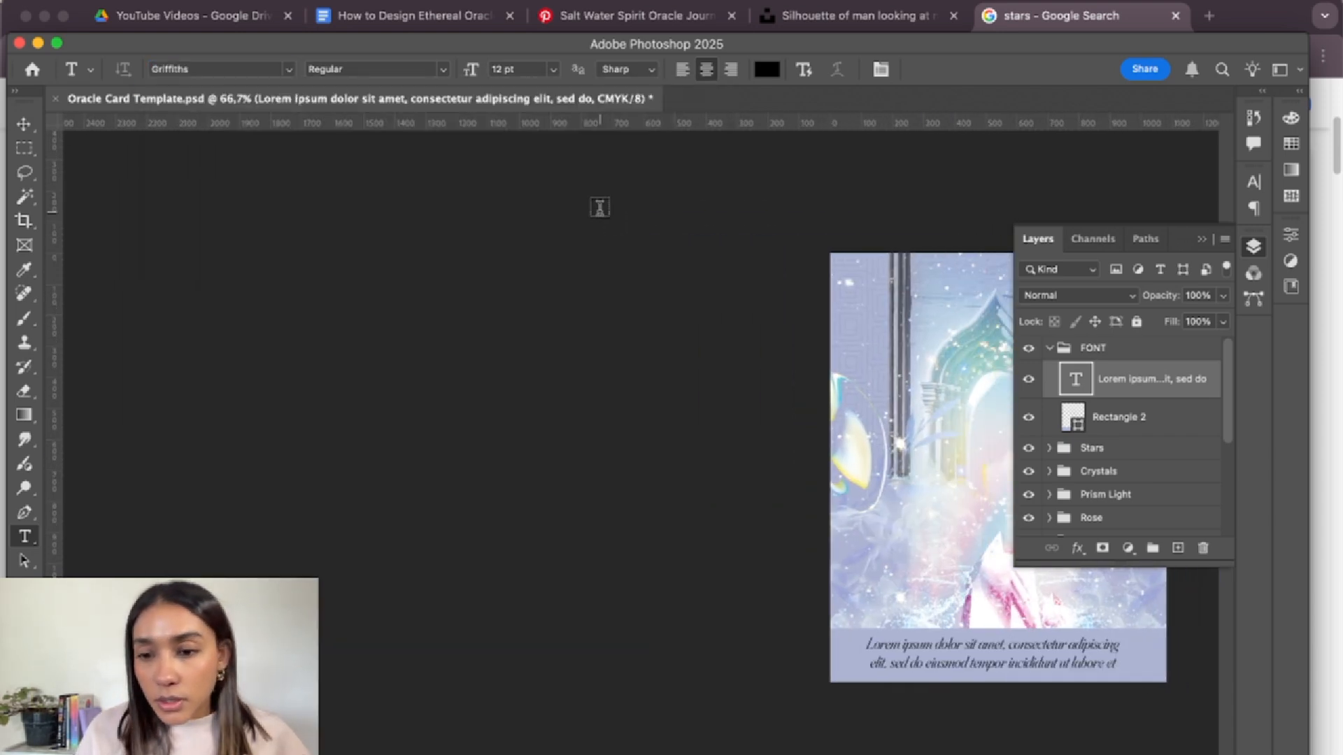
click(680, 553)
key(ctrl+a)
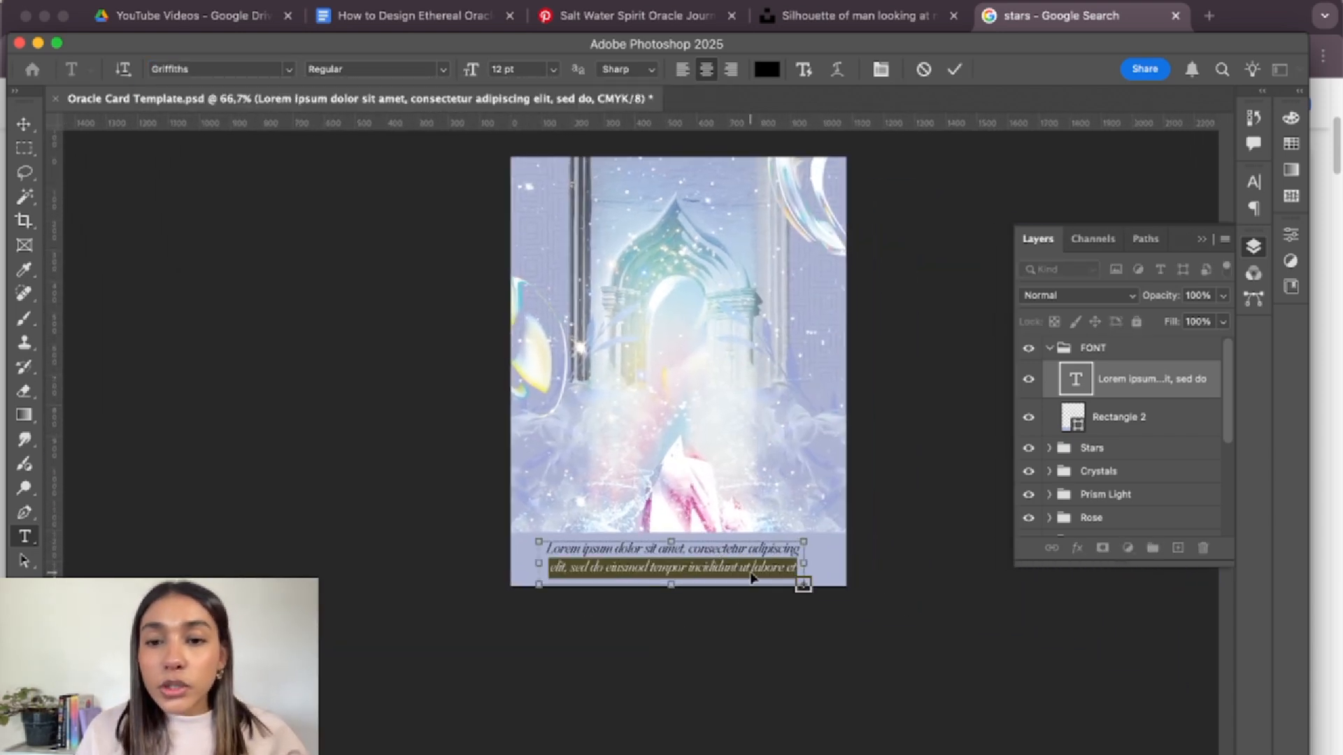
- Switch to the browser, search for "DAFONTS" in a new tab, and open the dafont.com website
click(1327, 167)
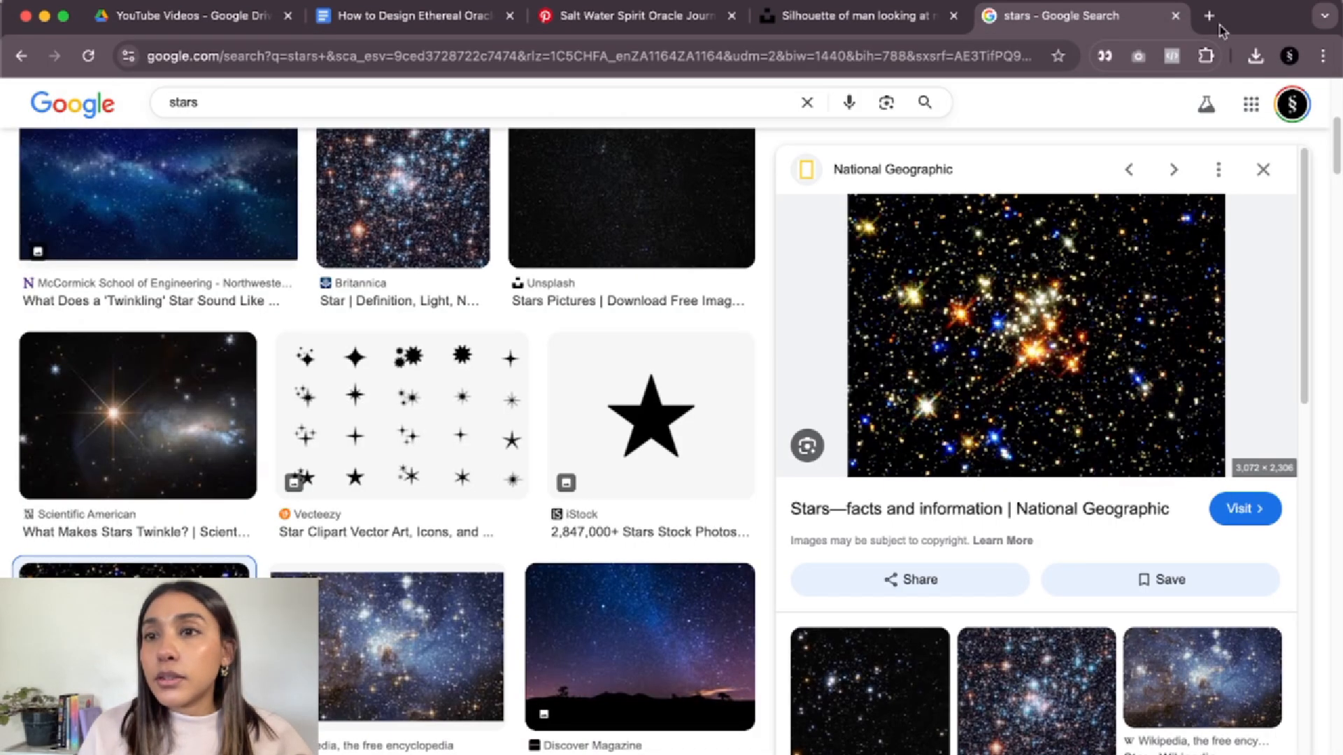
click(1208, 15)
text(DAF)
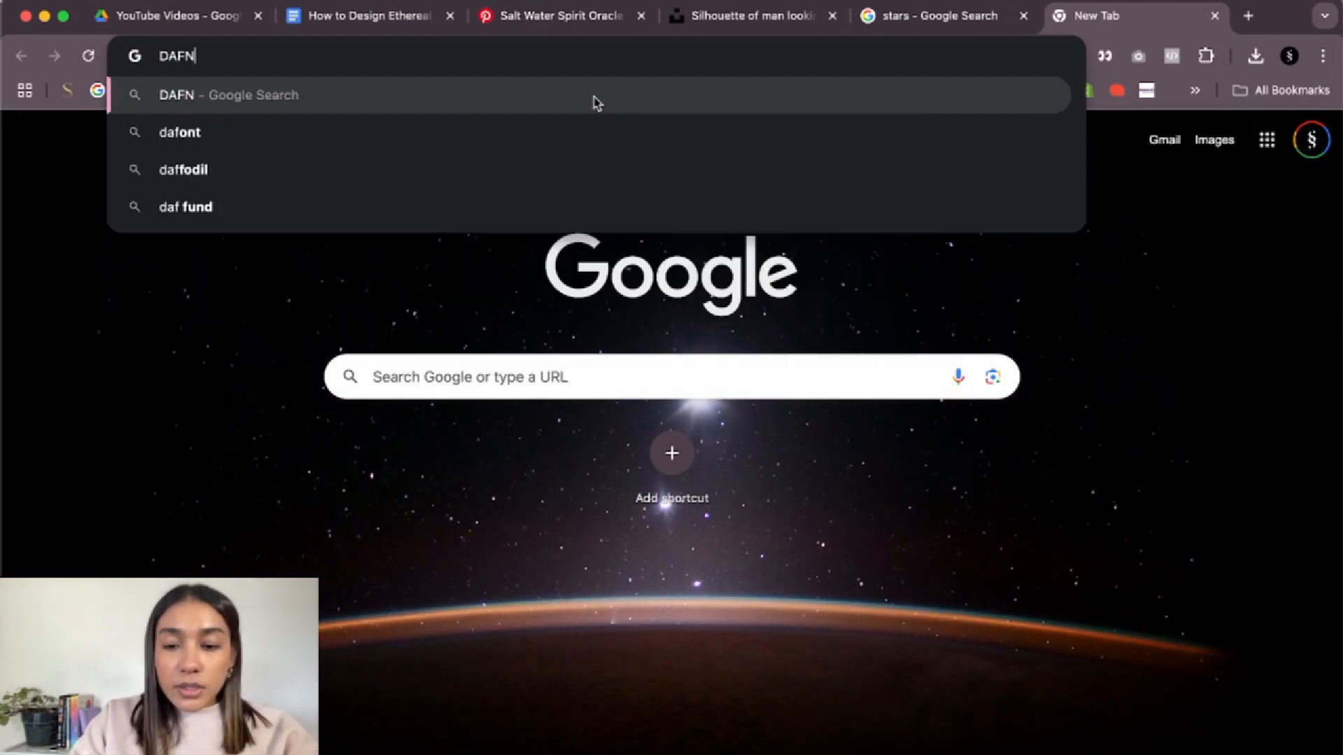
text(ONTS)
key(Return)
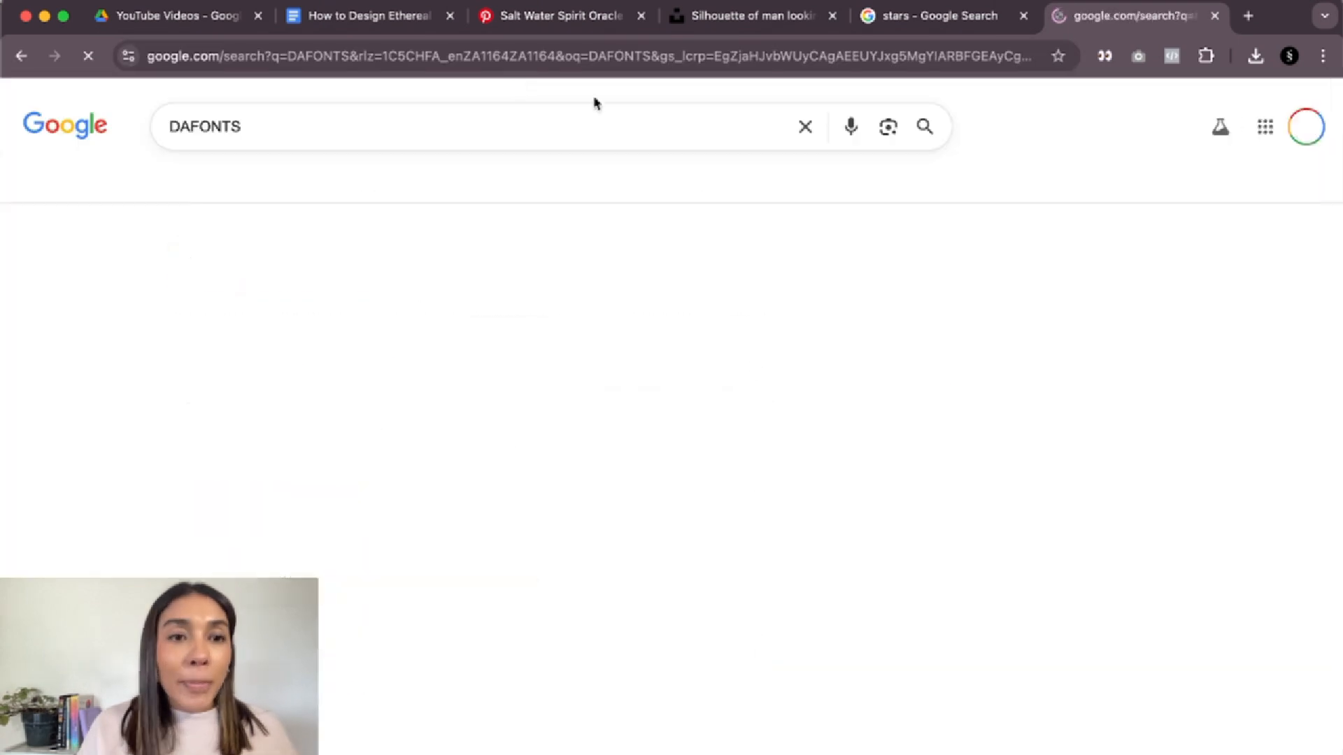
click(221, 286)
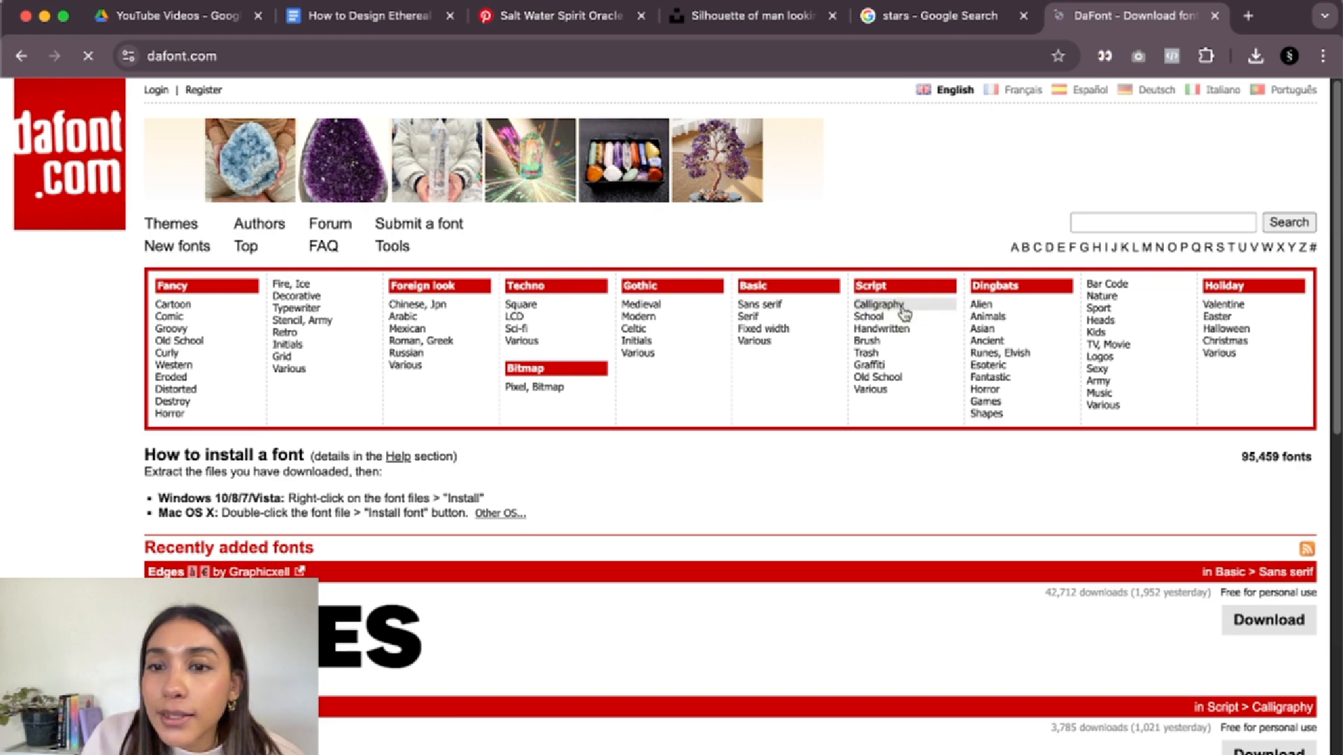
- Open dafont's Script > Calligraphy category and look through its fonts
click(878, 304)
scroll(545, 518, down, 7)
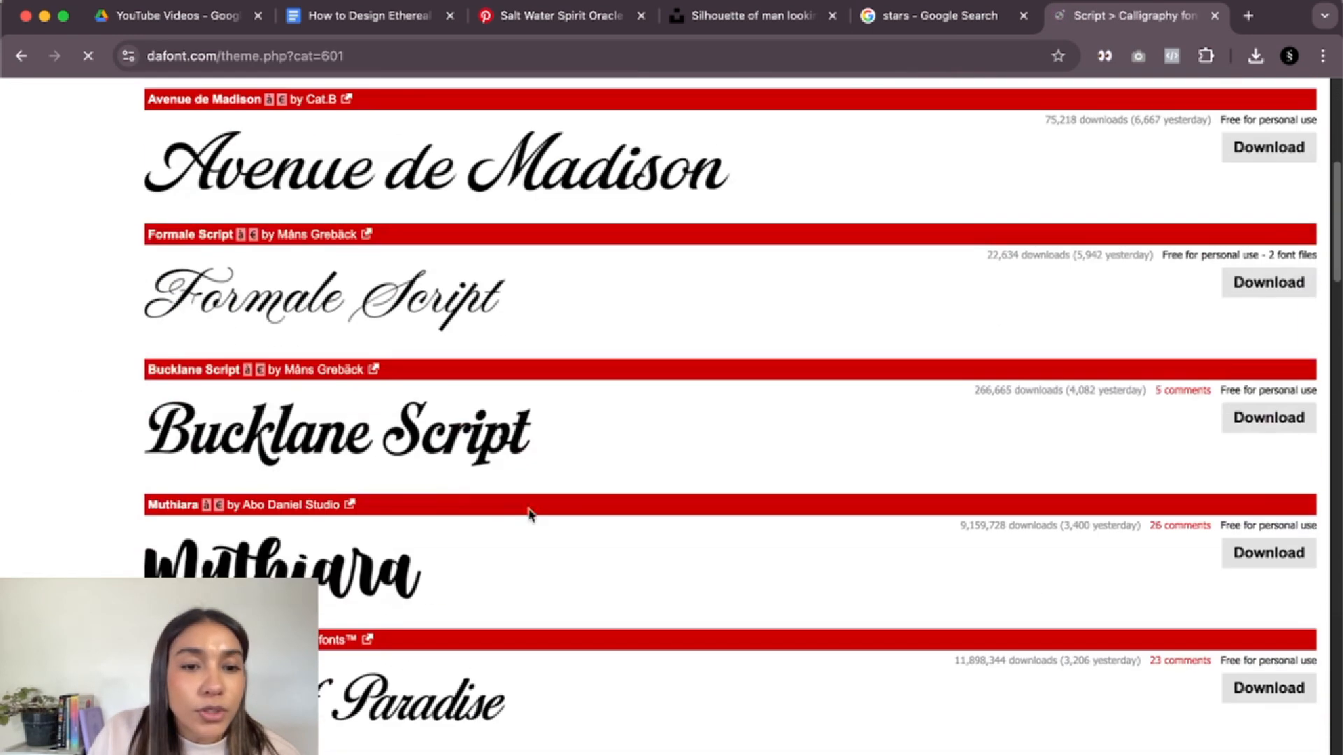
scroll(561, 502, up, 5)
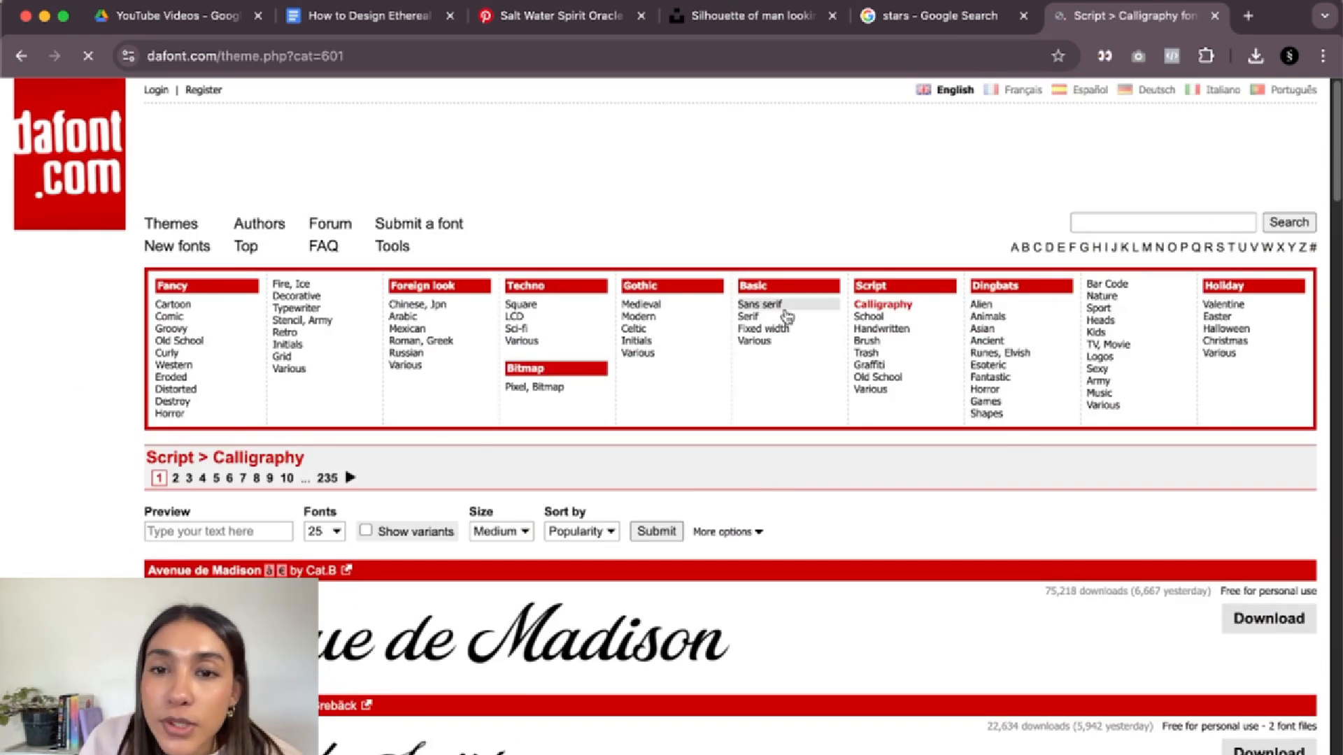
- Open dafont's Basic > Serif category and download the Camiro font into the Fonts folder
click(748, 316)
scroll(42, 490, down, 5)
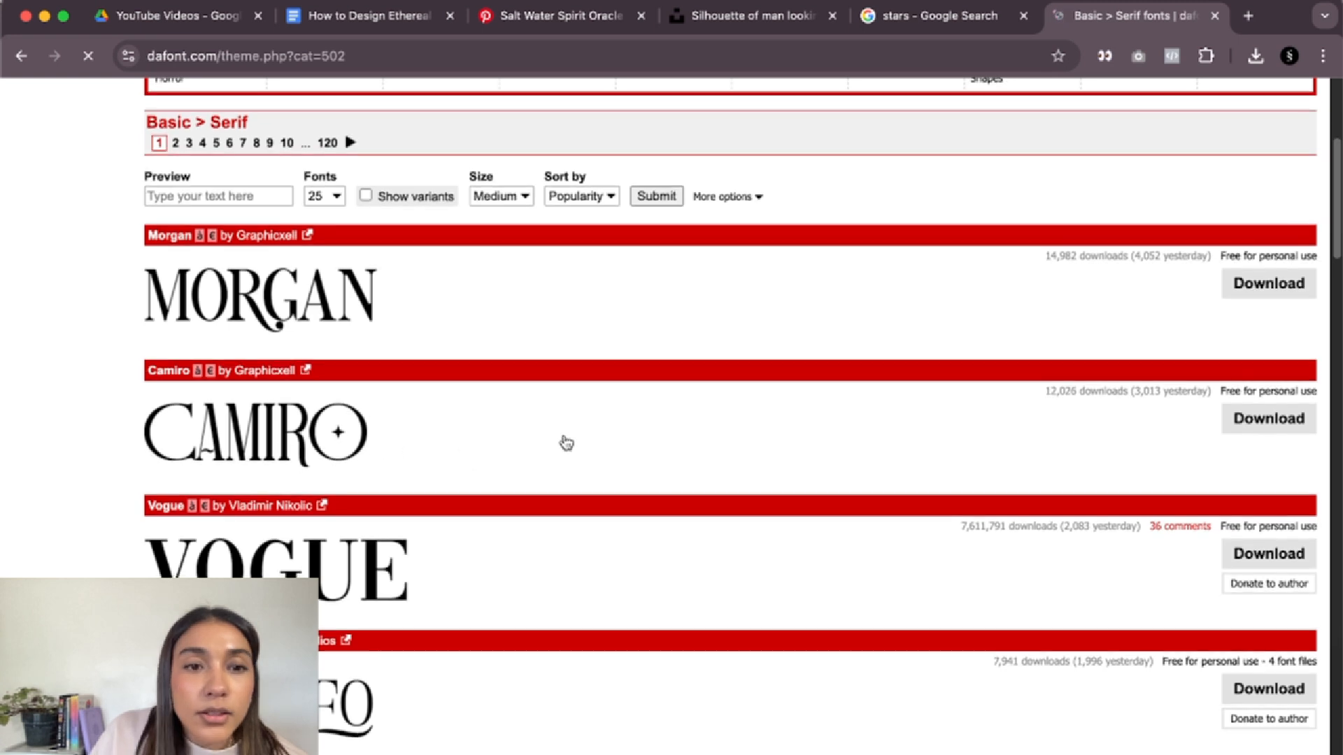
scroll(563, 444, up, 4)
scroll(615, 505, down, 6)
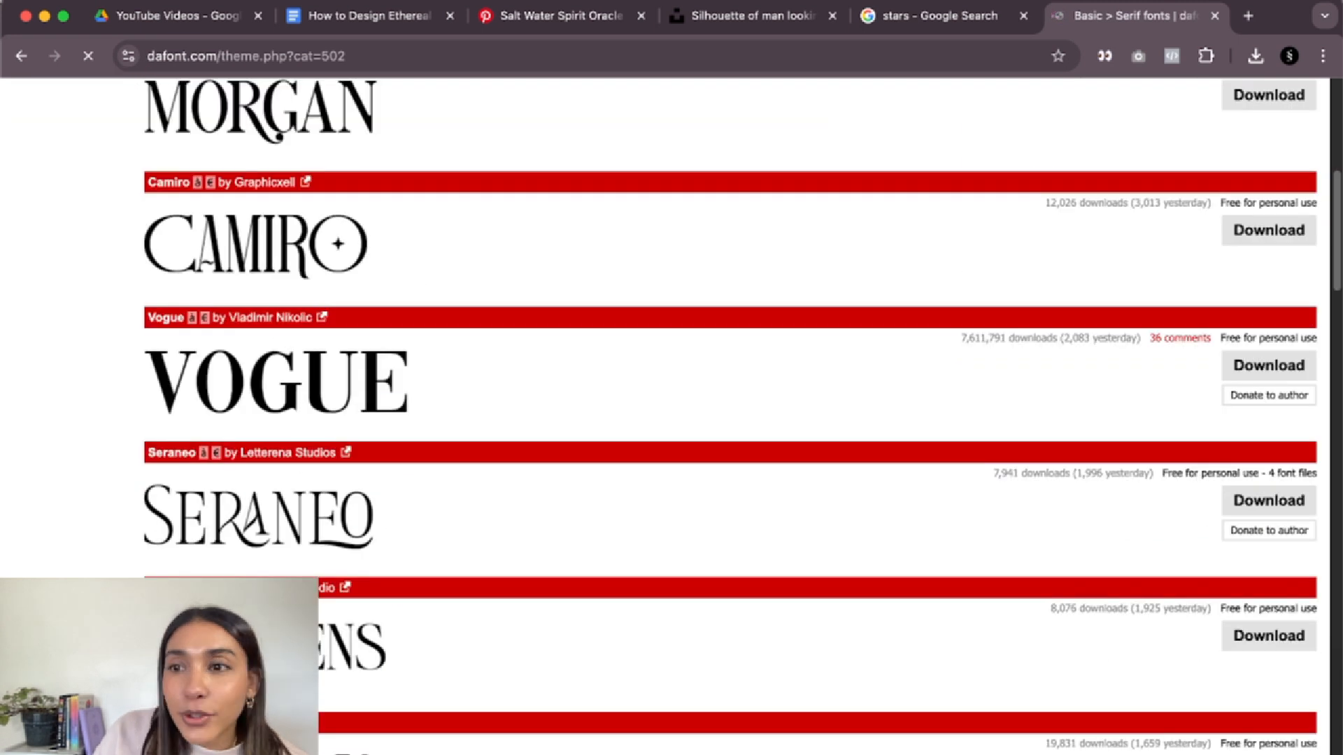
click(1268, 230)
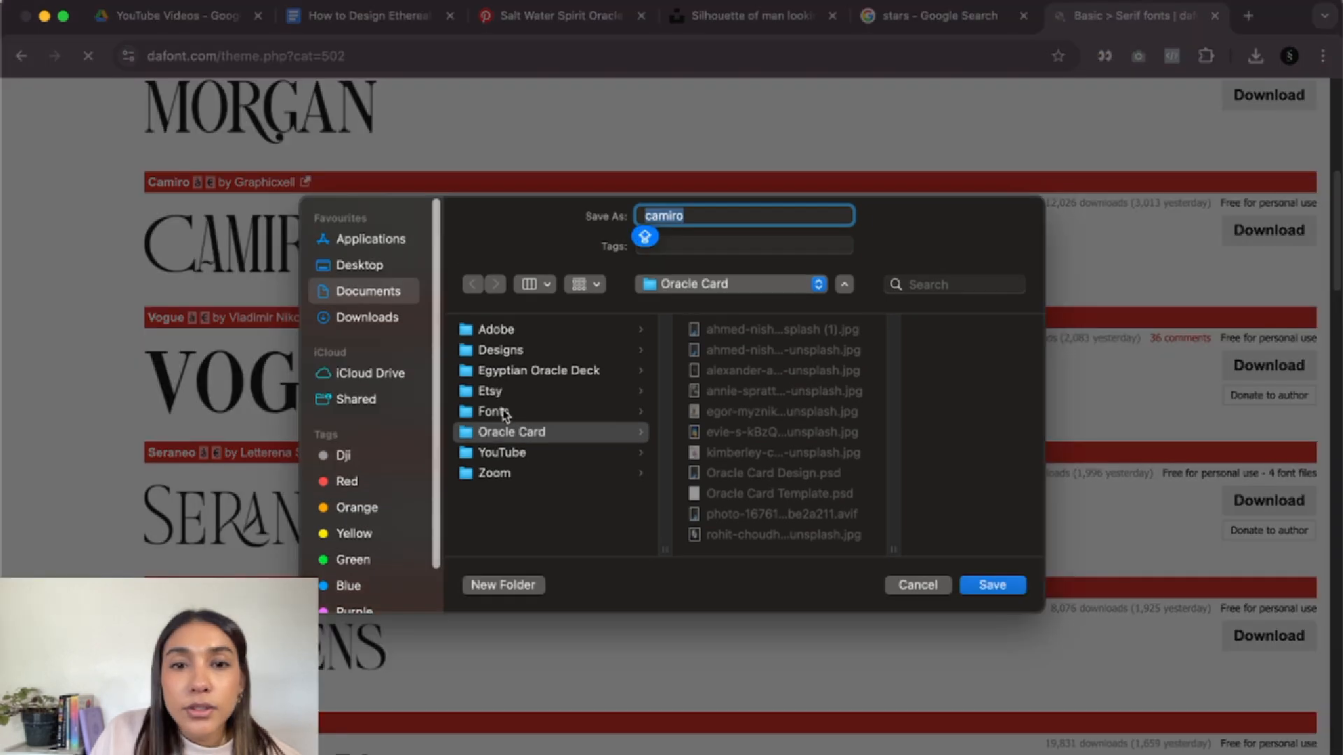
click(503, 412)
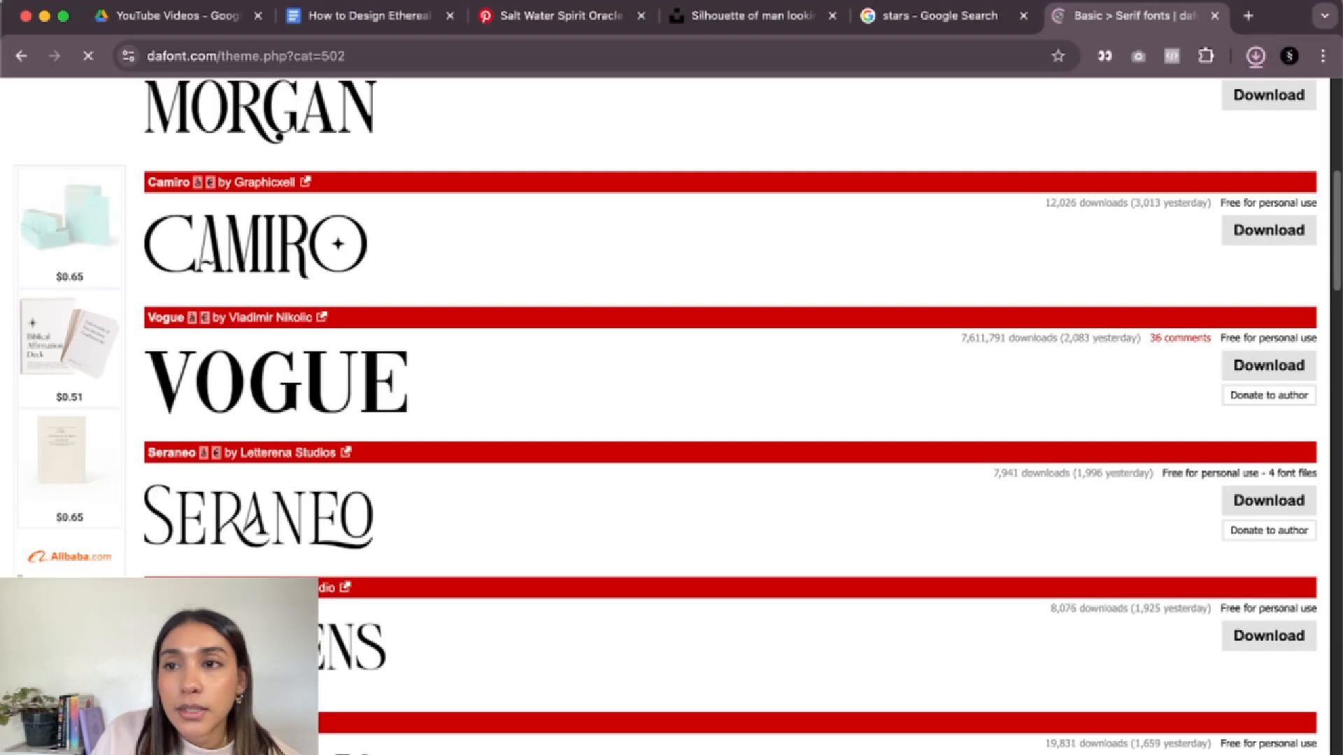
- Open the downloaded camiro.zip, install Camiro.ttf, and close the font manager and the Fonts folder
click(1255, 56)
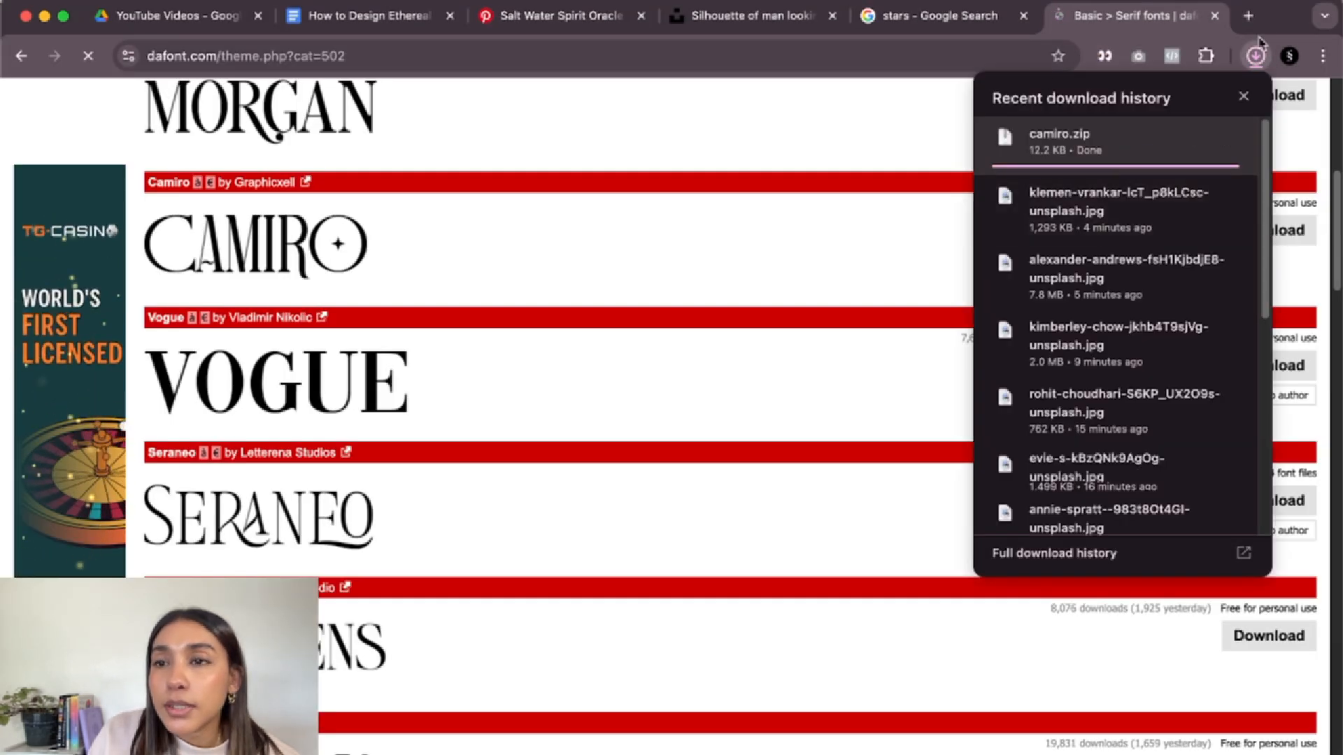
click(1122, 147)
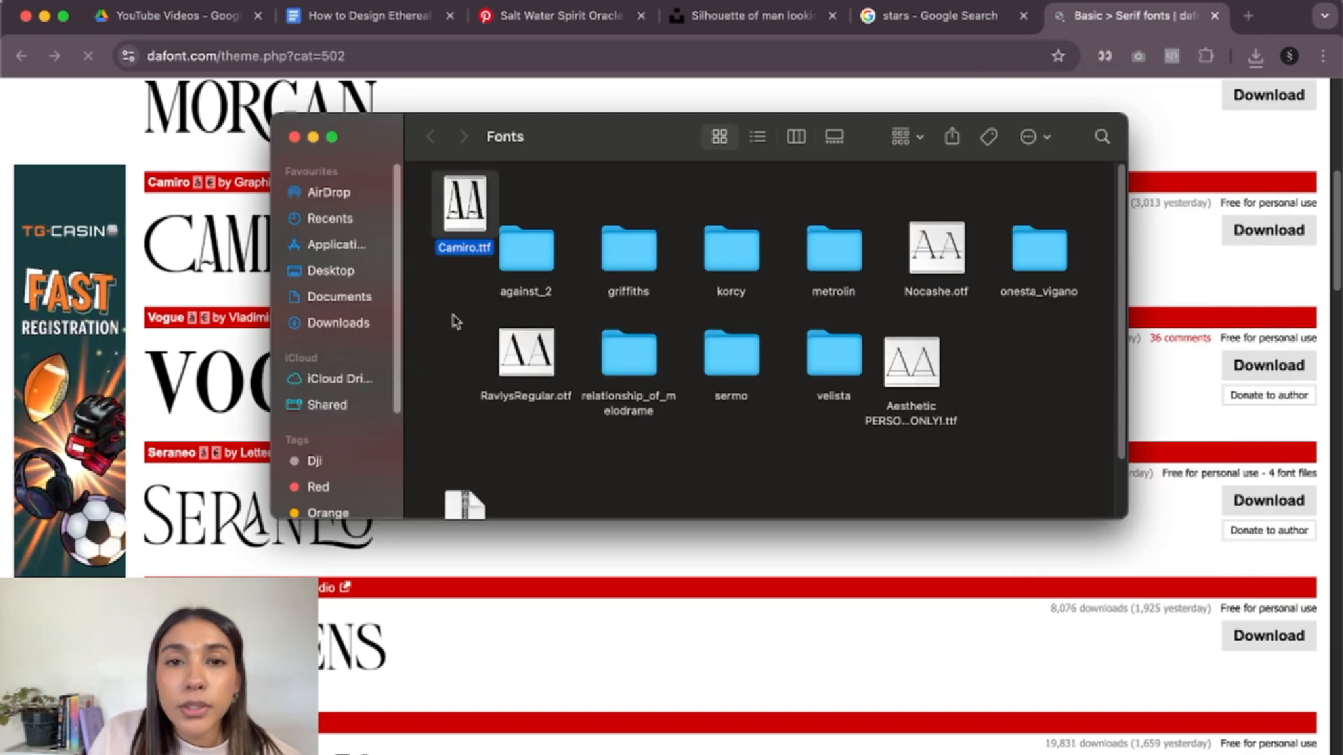
double_click(461, 217)
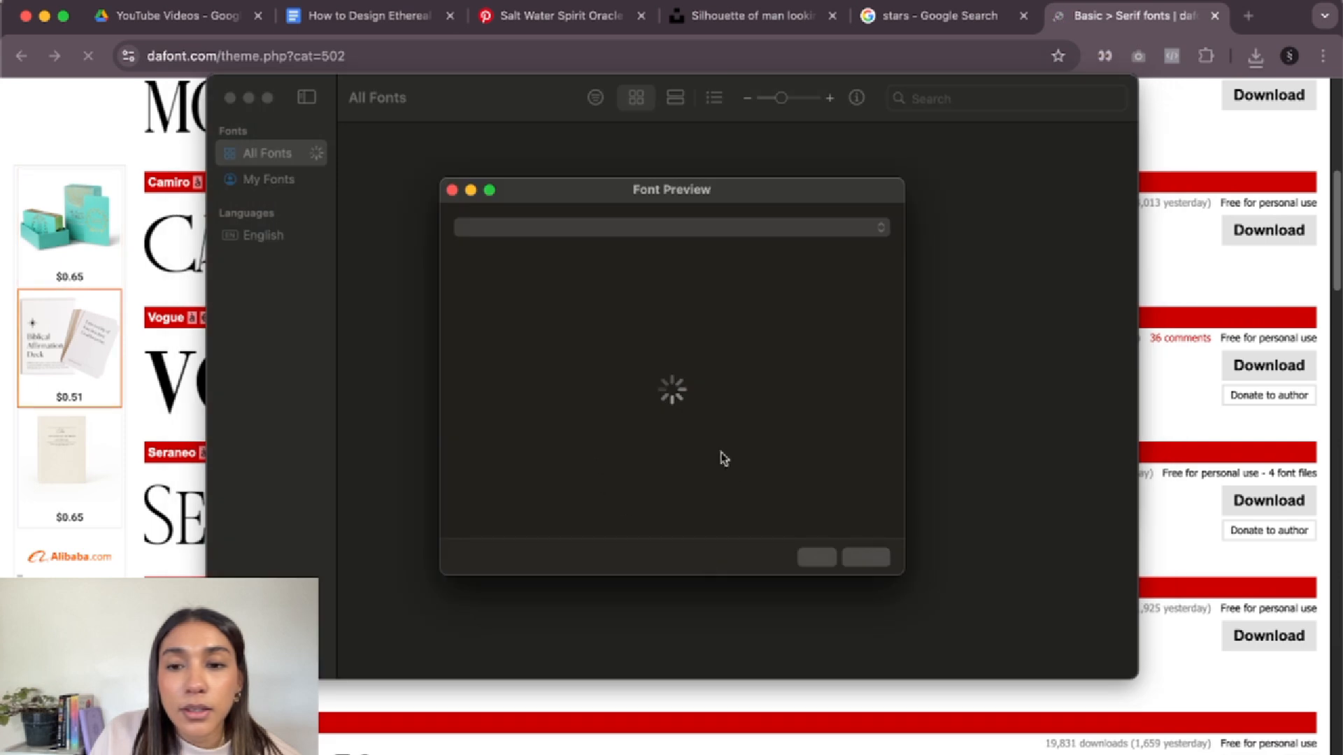
click(824, 561)
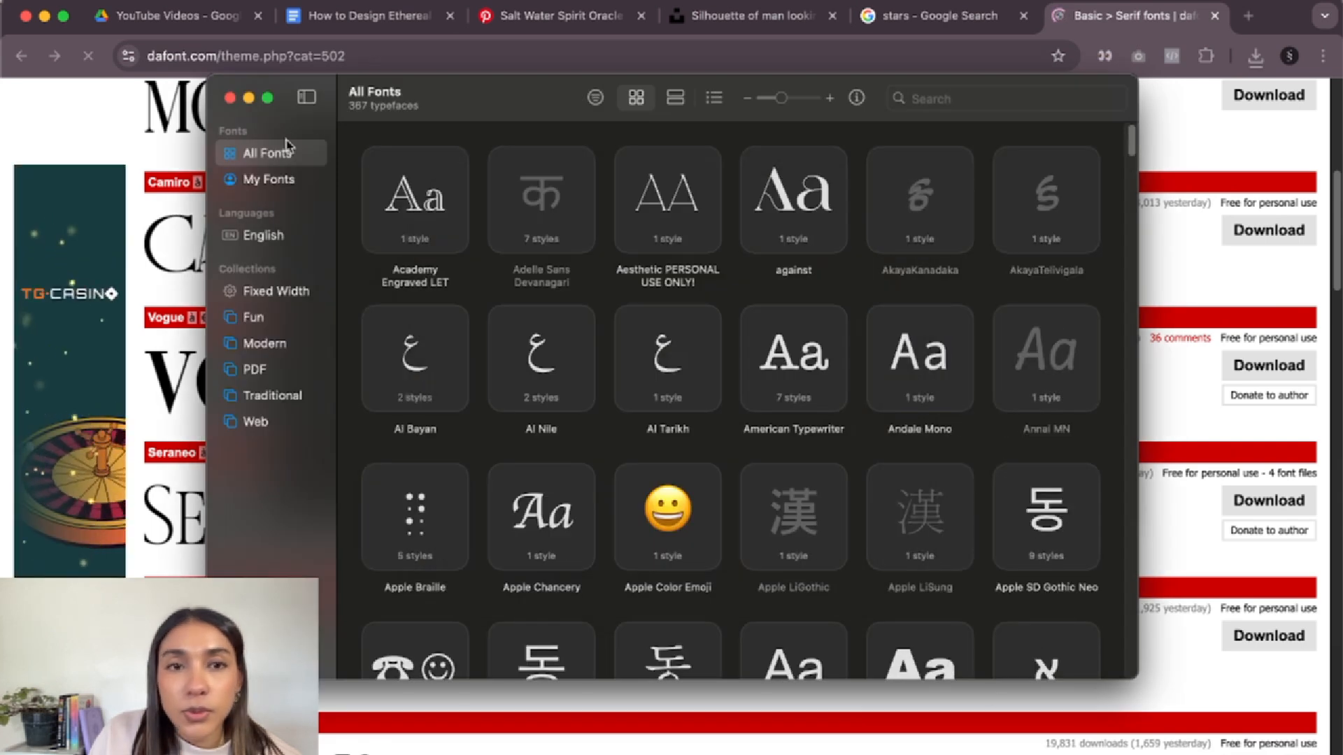
click(230, 98)
click(294, 139)
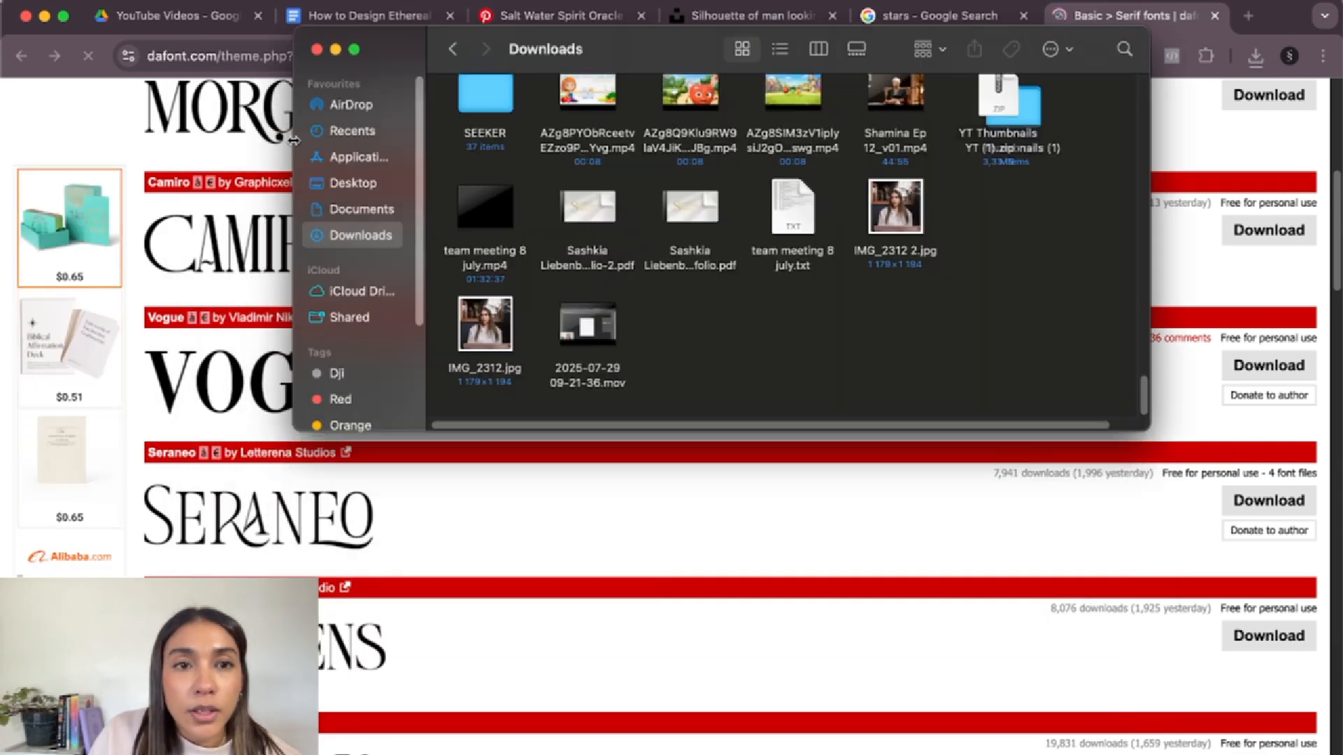
- Switch back to Photoshop and replace the placeholder text in the lavender band with "GATEWAY"
click(587, 745)
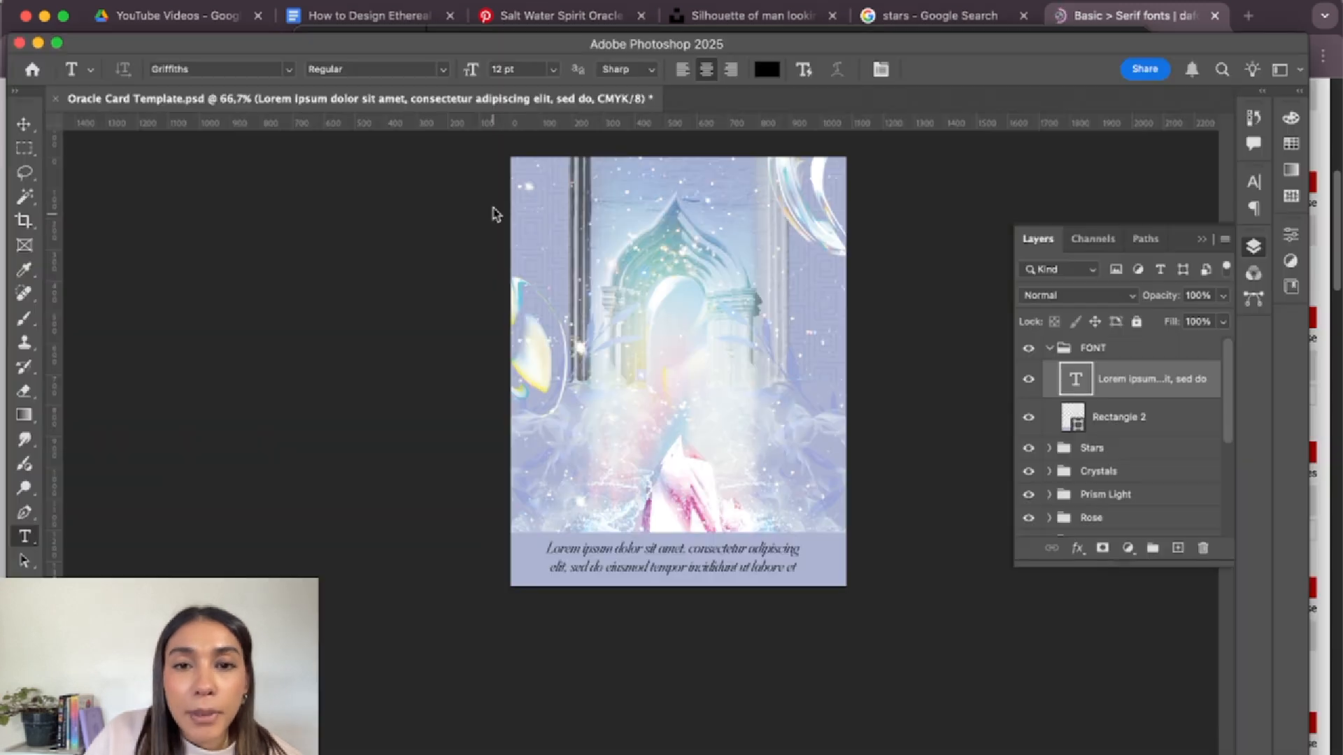
click(722, 556)
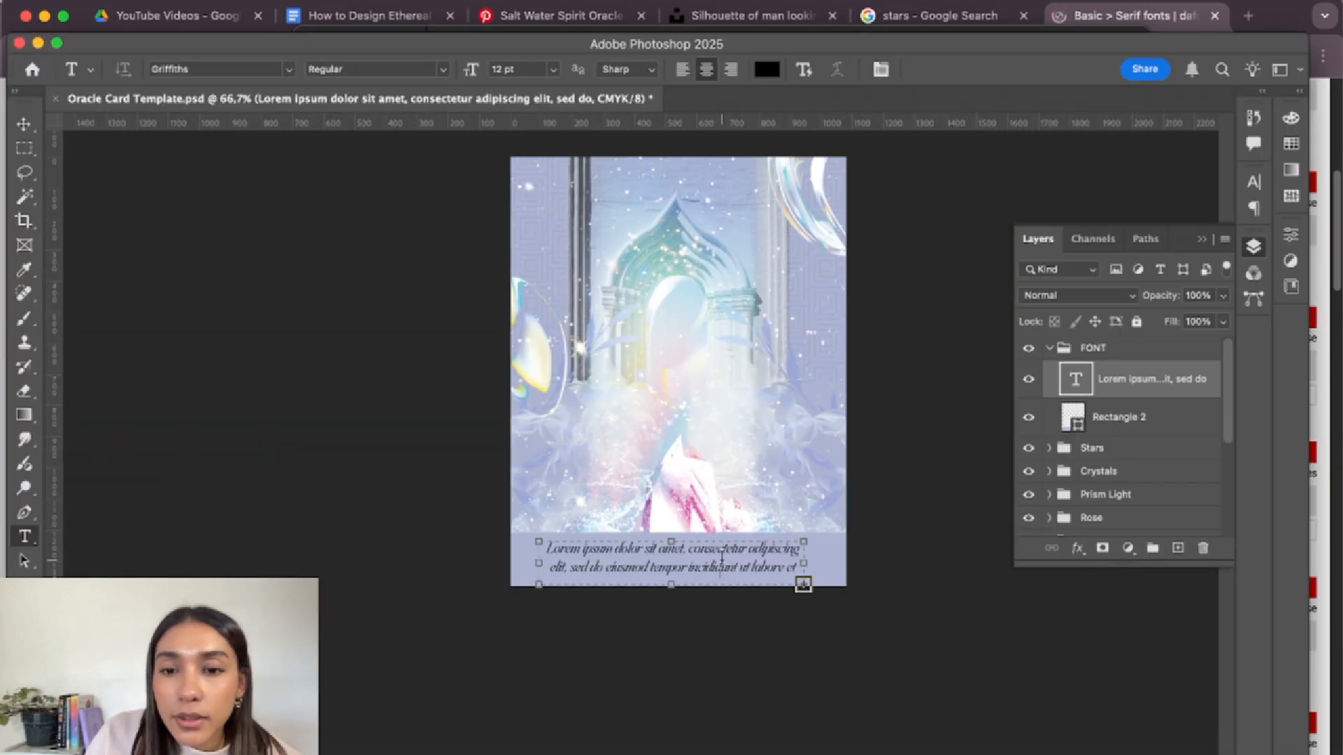
drag(799, 564, 765, 547)
key(super+a)
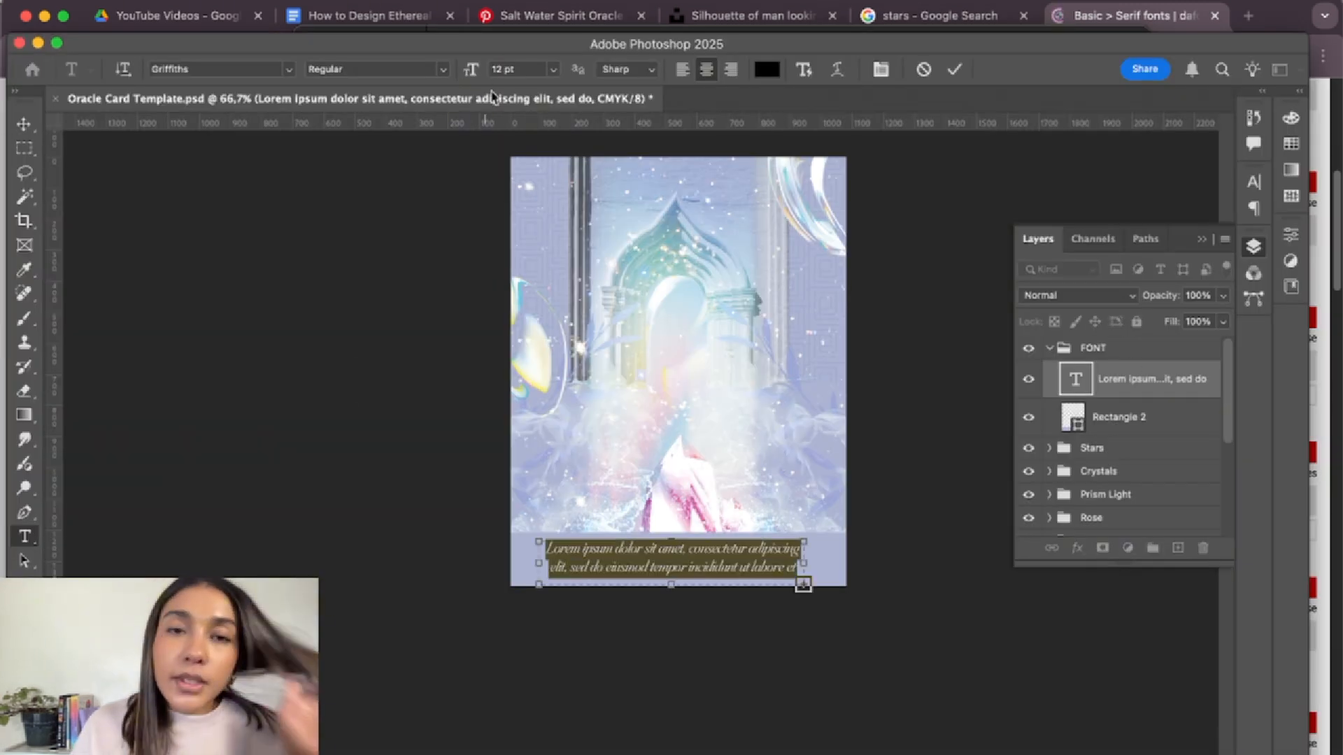
click(701, 564)
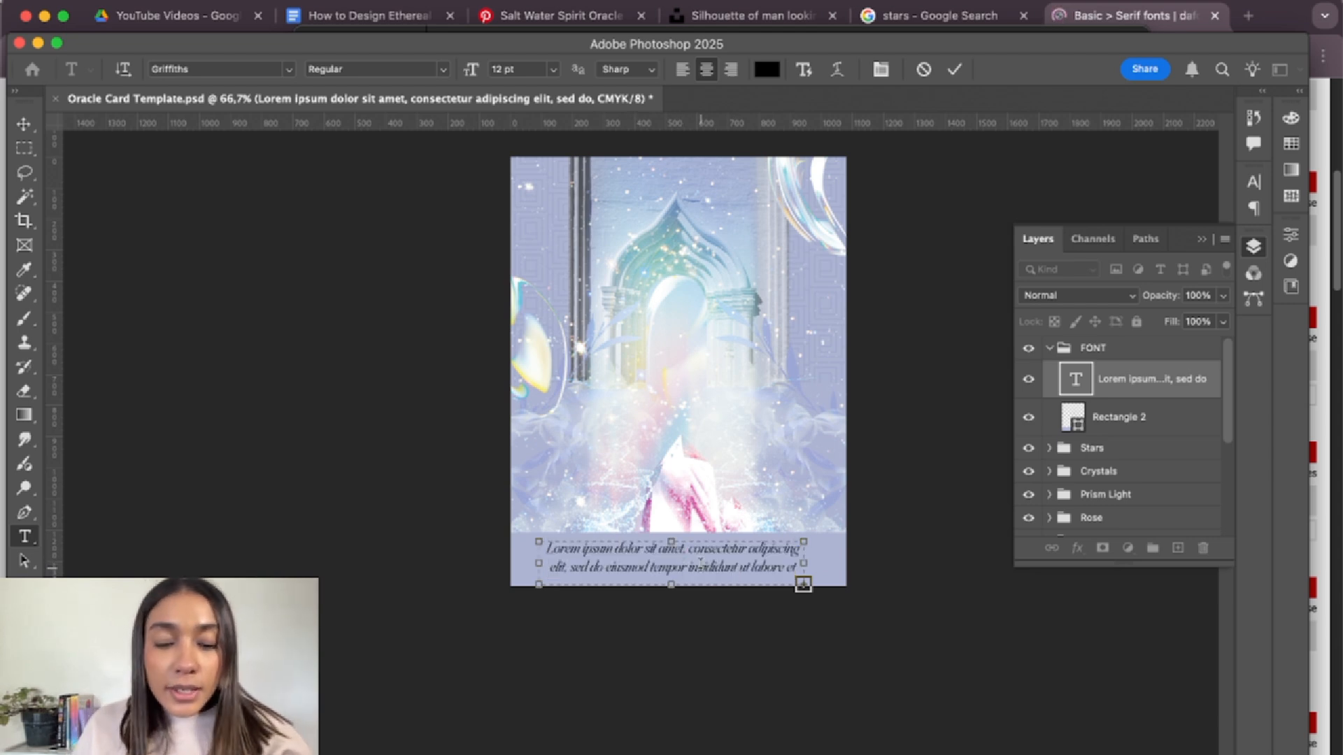
key(super+a)
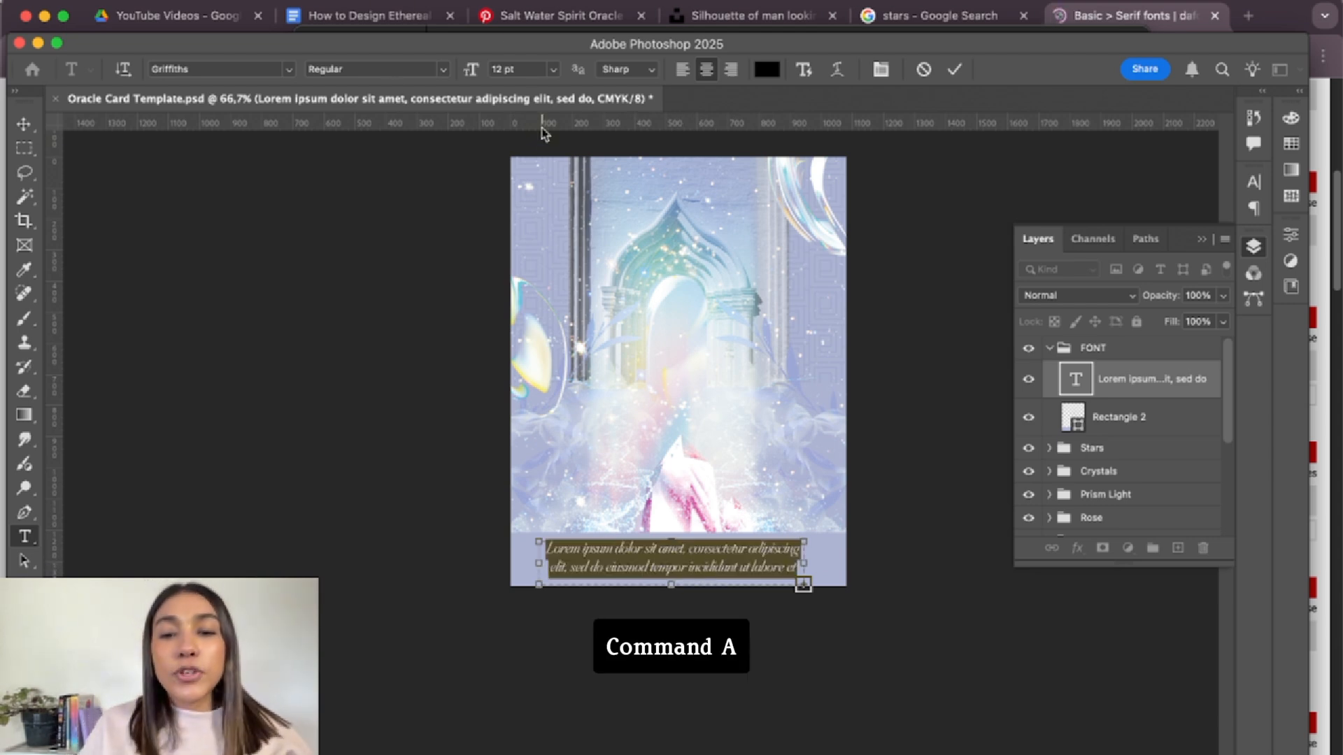
text(GATEWAY)
- Change the font of the whole GATEWAY text to Camiro
key(super+a)
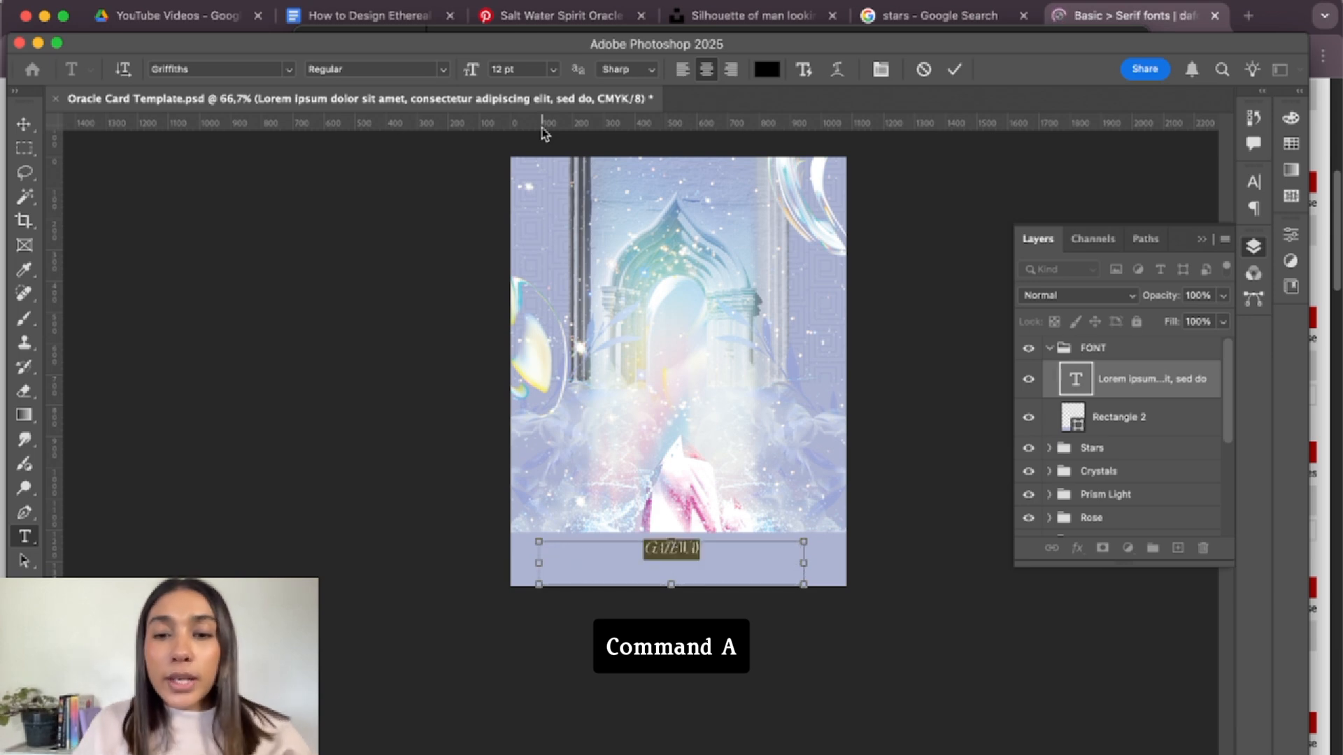
click(289, 70)
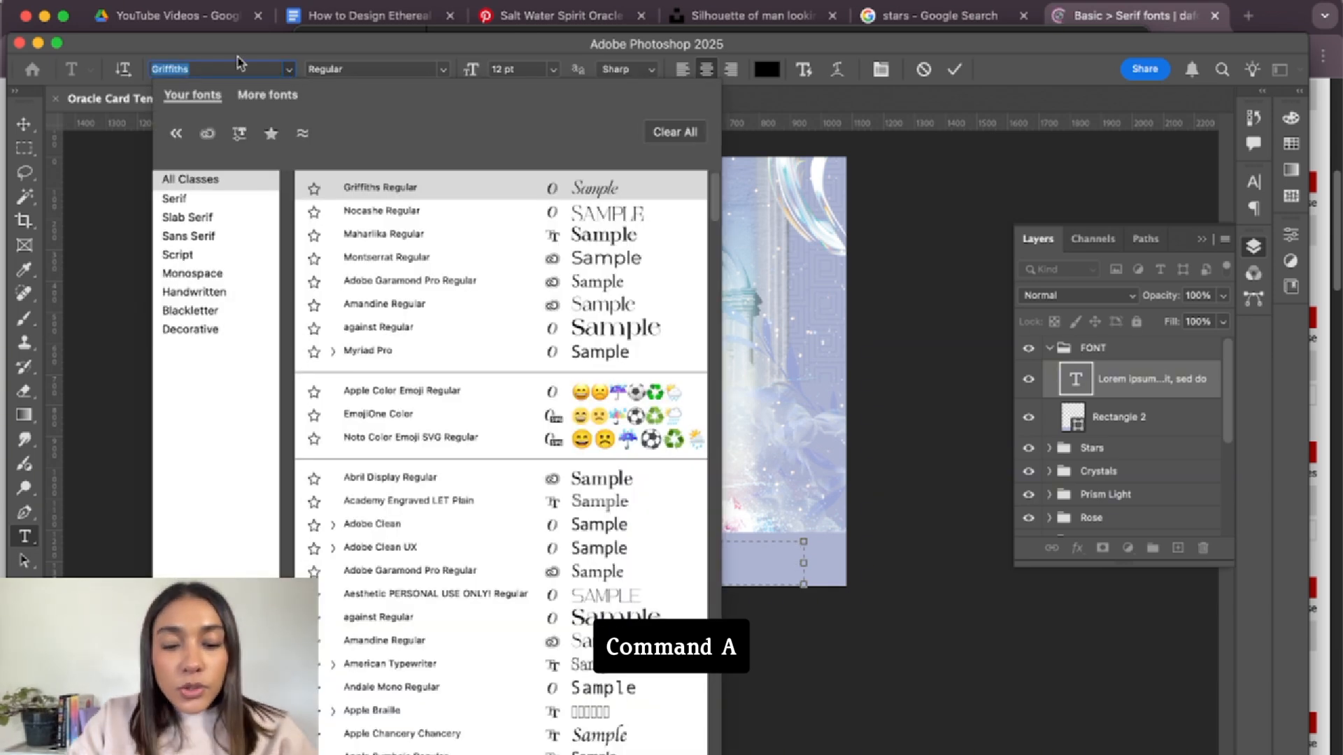
text(CAMI)
click(407, 189)
- Set the GATEWAY text's size to 24 pt and commit the text edit
click(523, 70)
text(42)
key(Return)
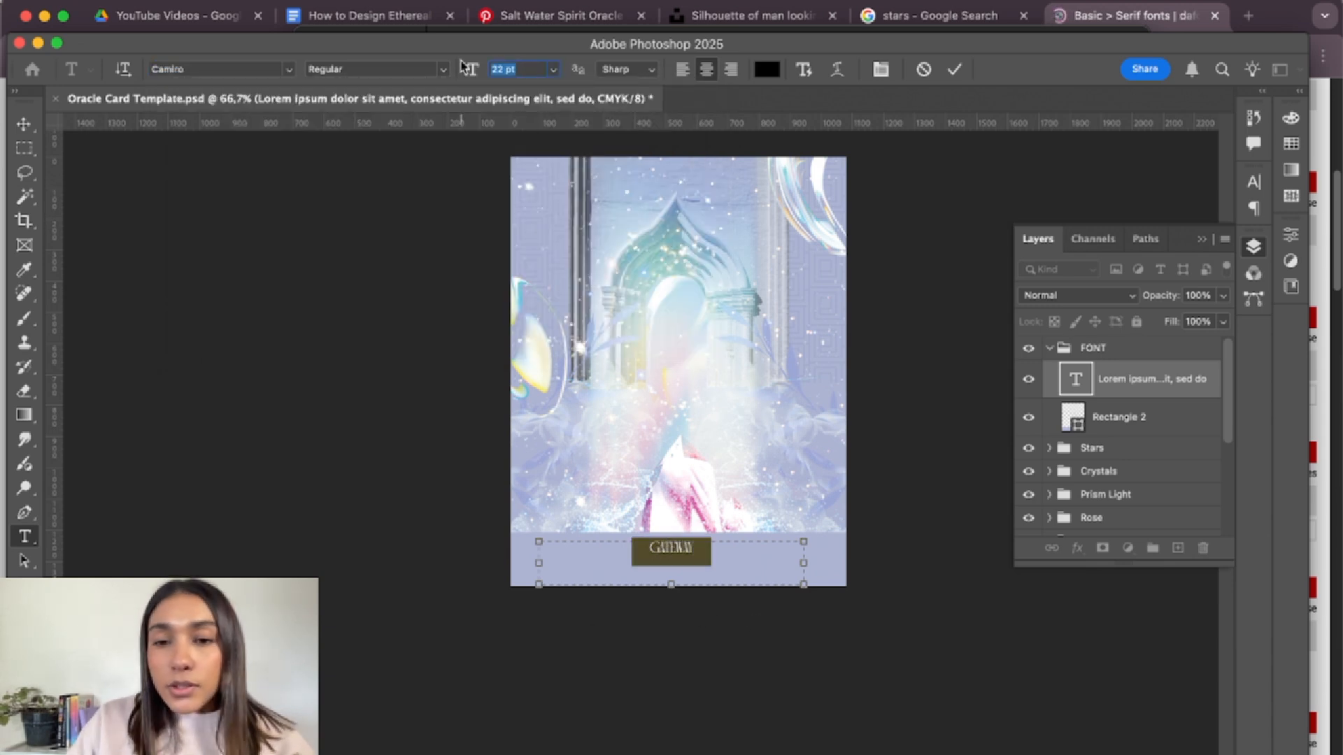
text(31)
key(Return)
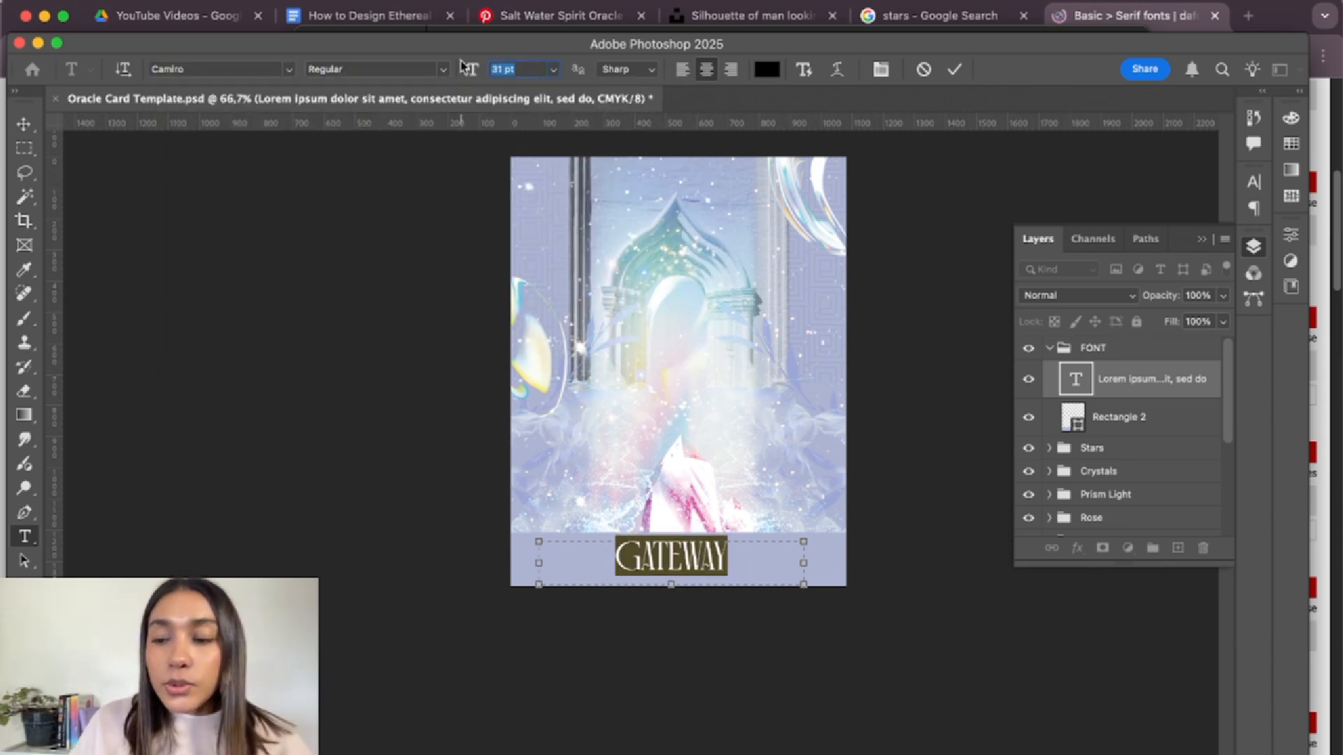
text(21)
key(Return)
text(24)
key(Return)
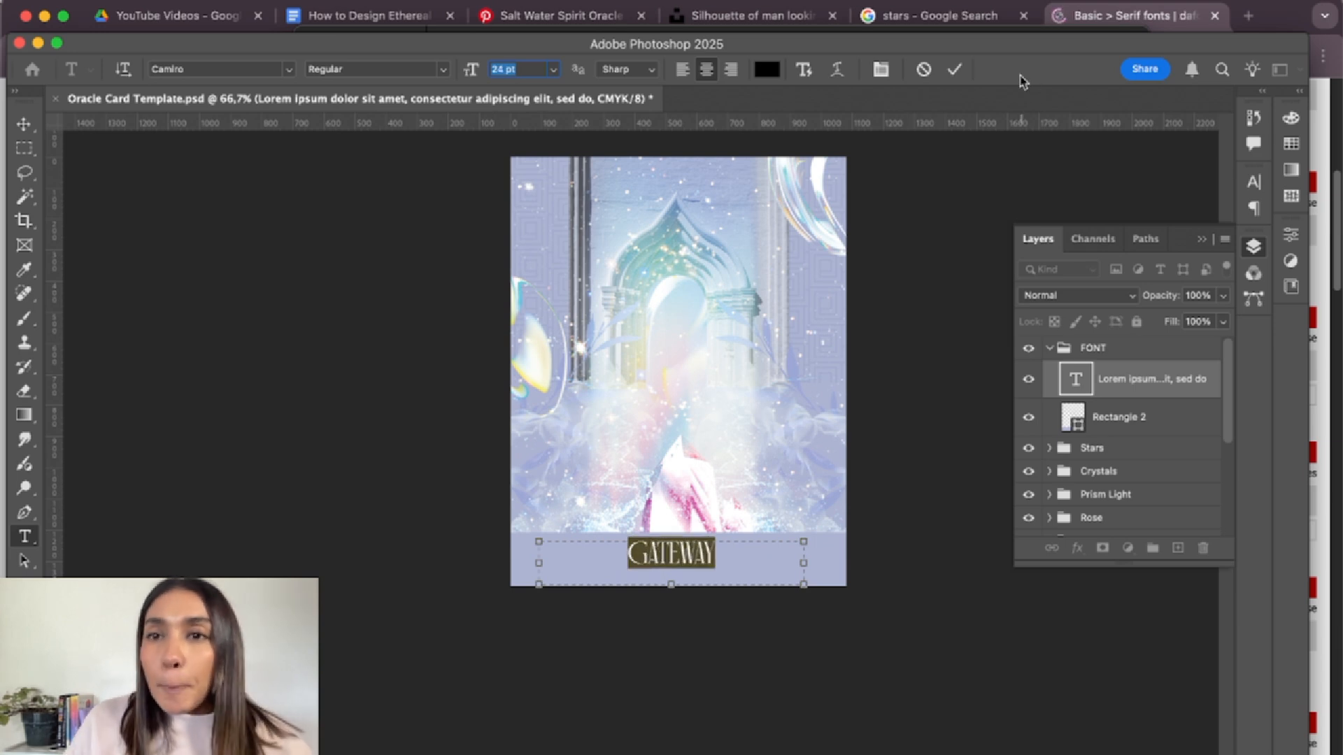
click(954, 70)
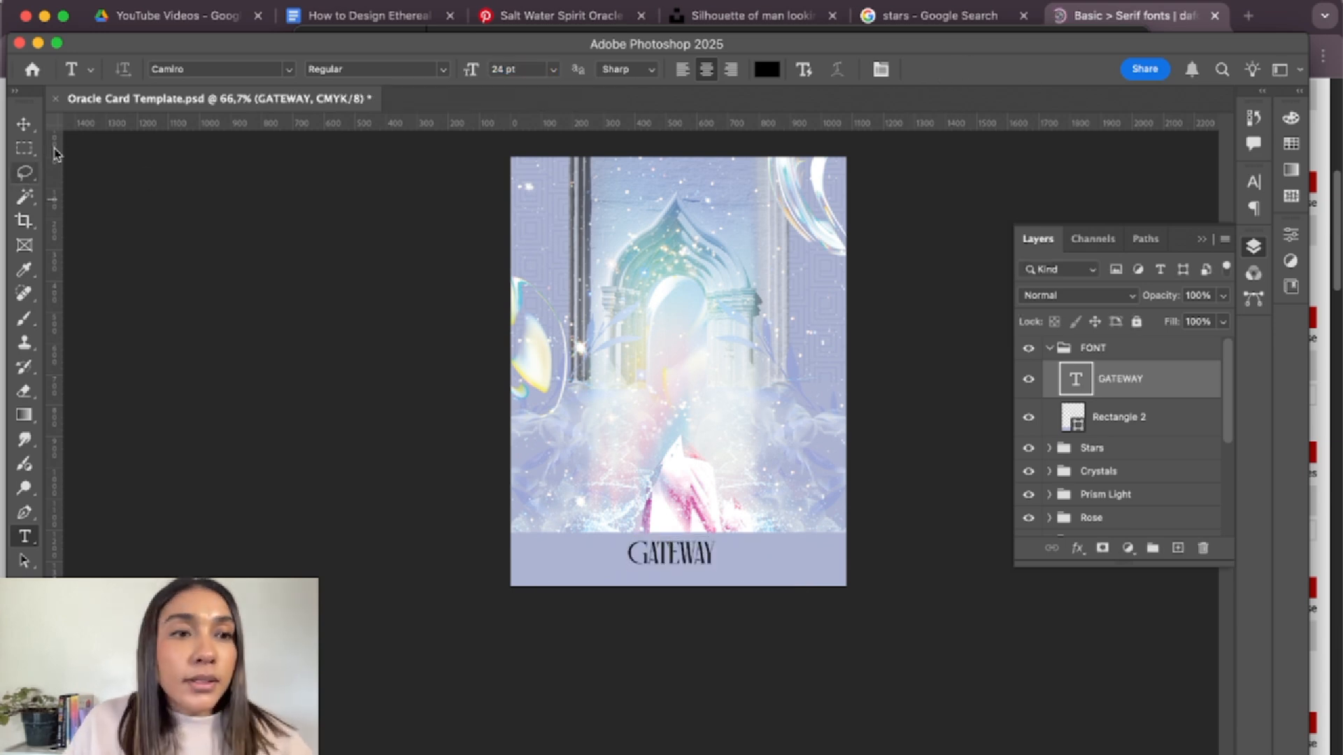
- Centre the GATEWAY text horizontally on the card and nudge it down within the lavender band
click(24, 125)
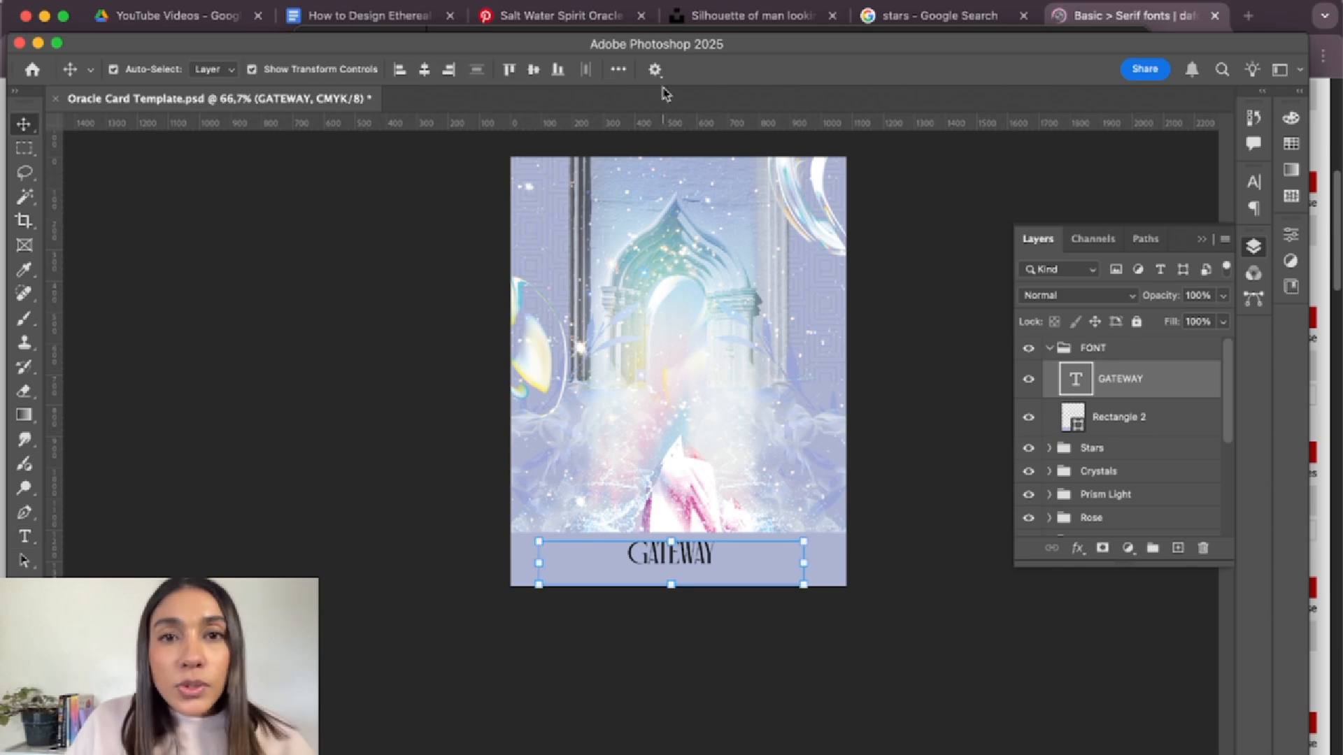
click(424, 69)
key(shift+Down)
key(shift+Down)
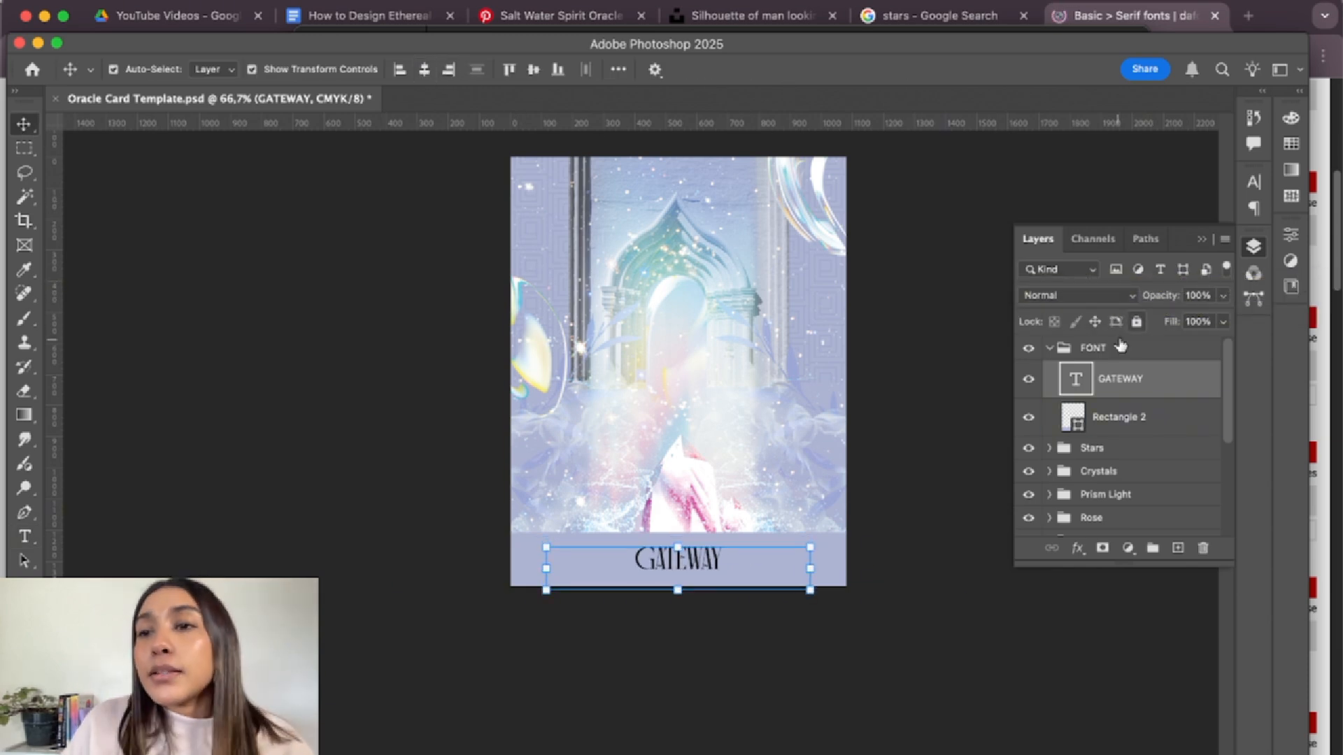
- Show the Character settings for the GATEWAY text layer
click(1253, 182)
click(752, 675)
click(683, 570)
click(1253, 246)
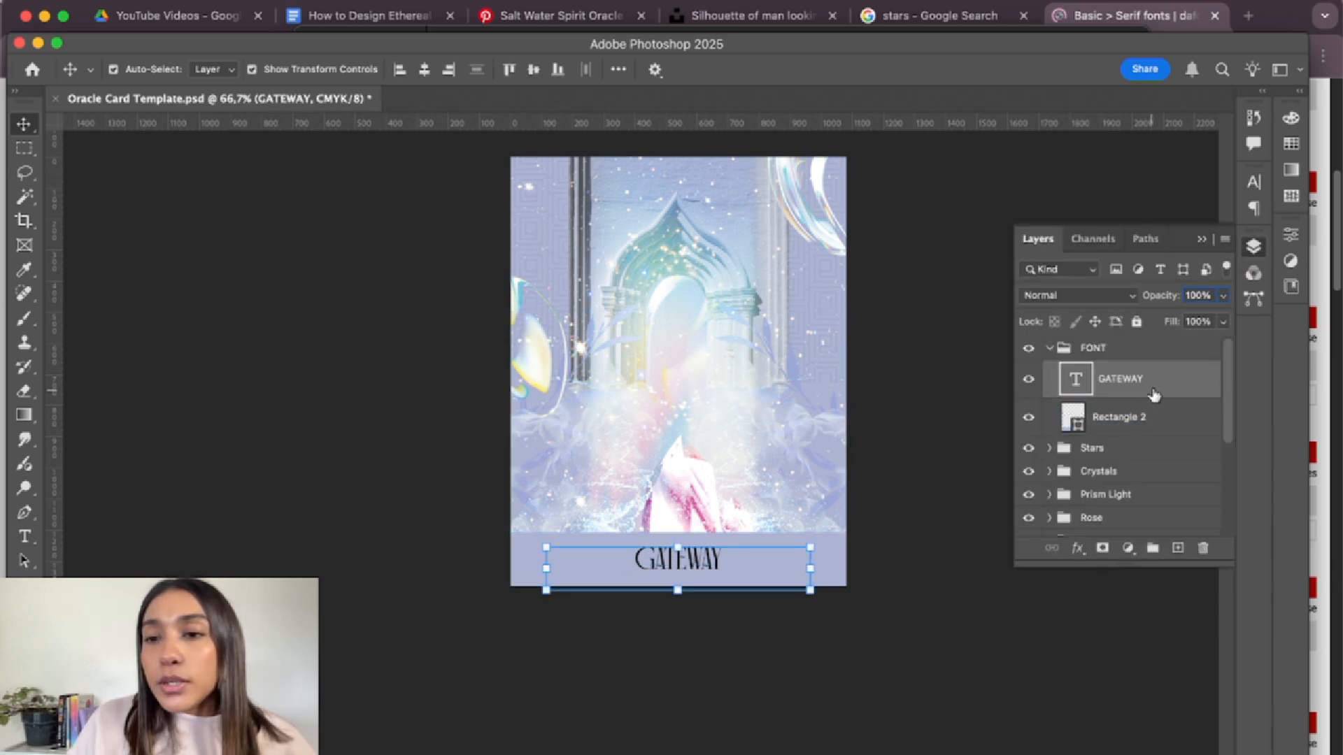
click(610, 1)
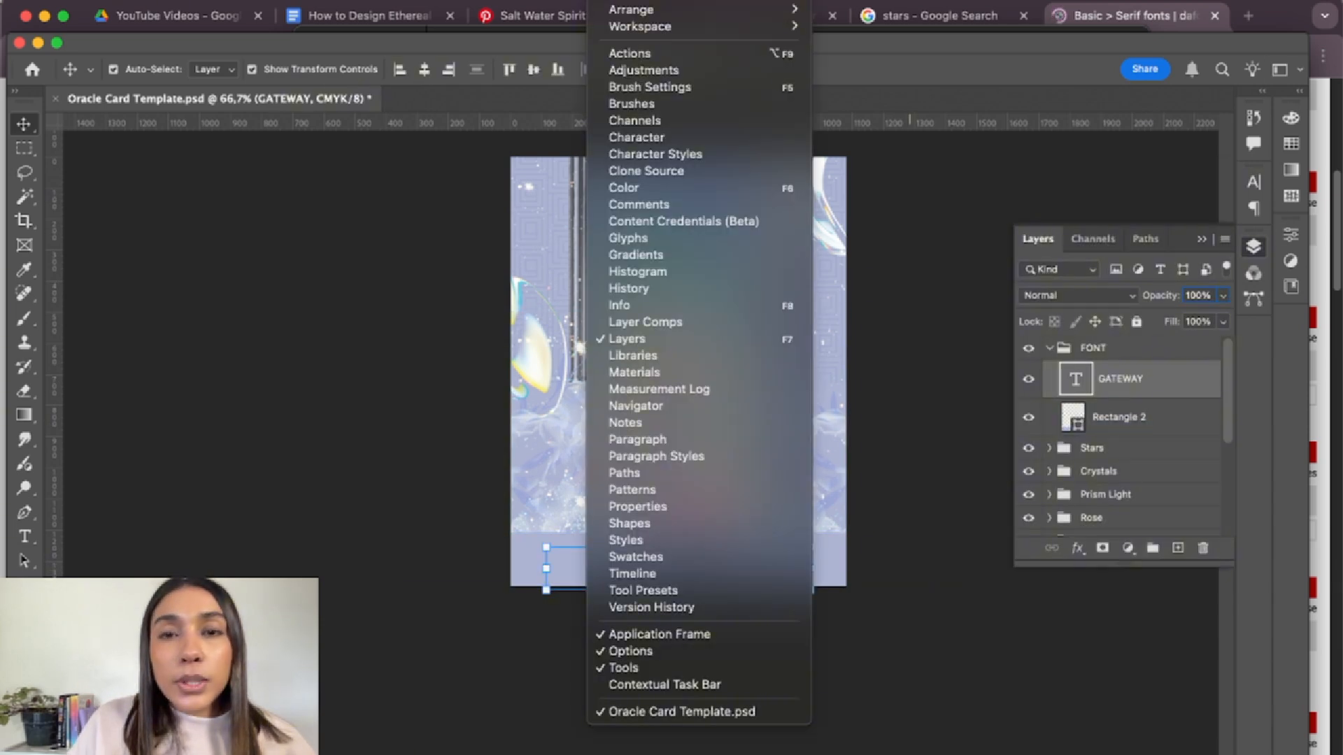
click(650, 143)
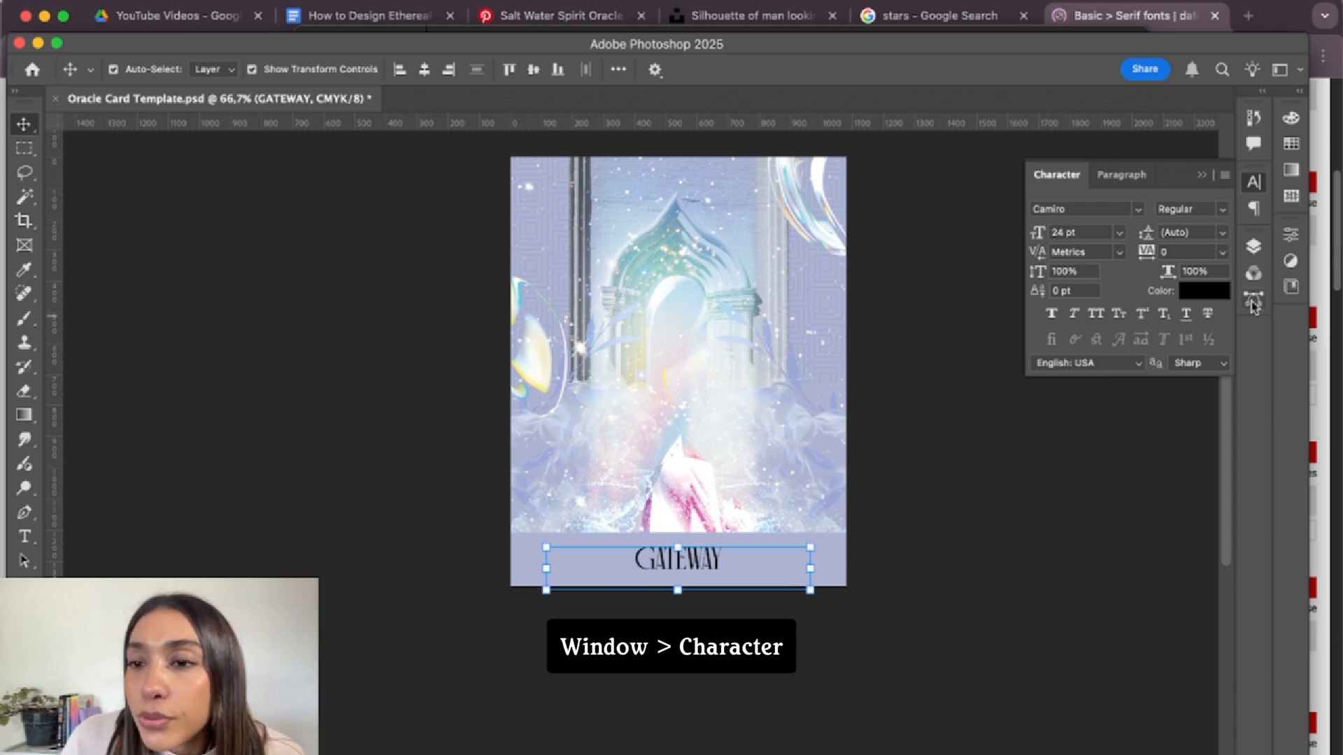
- Widen the letter spacing of the GATEWAY text by setting its tracking to 170
click(1076, 233)
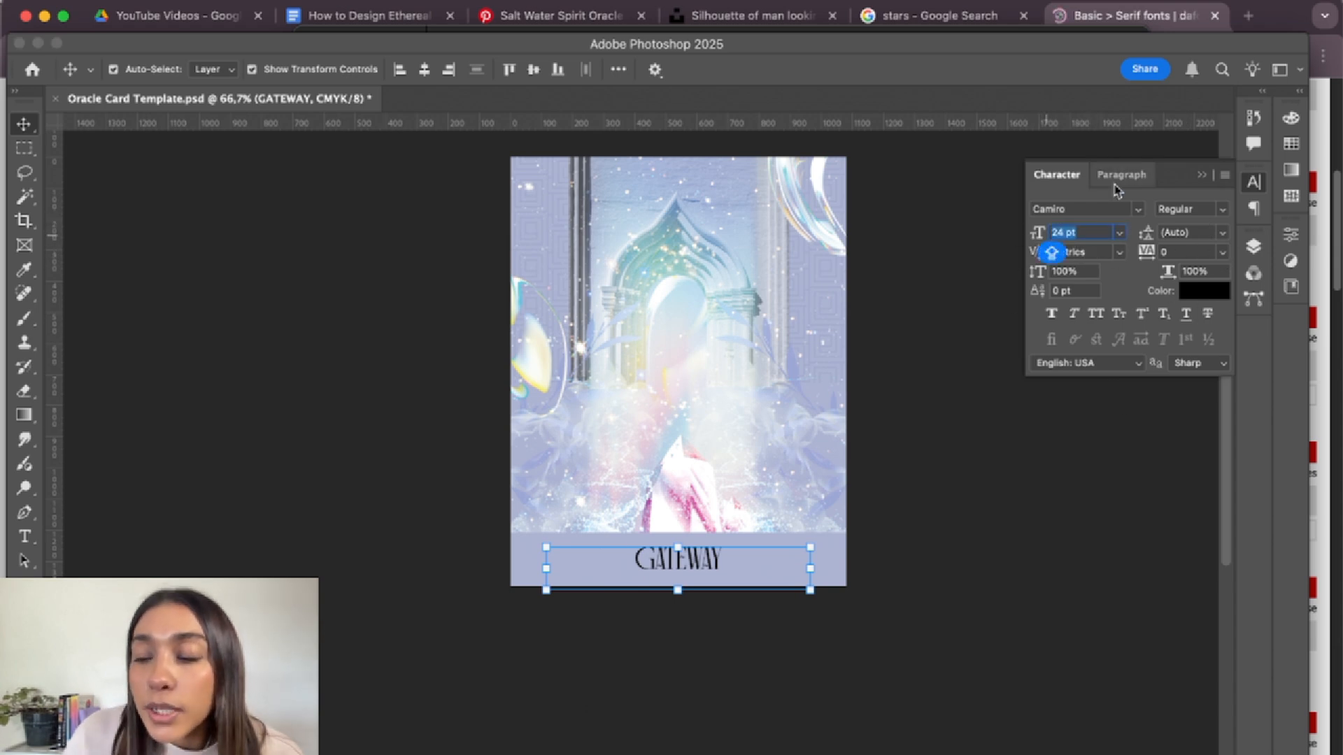
click(1188, 253)
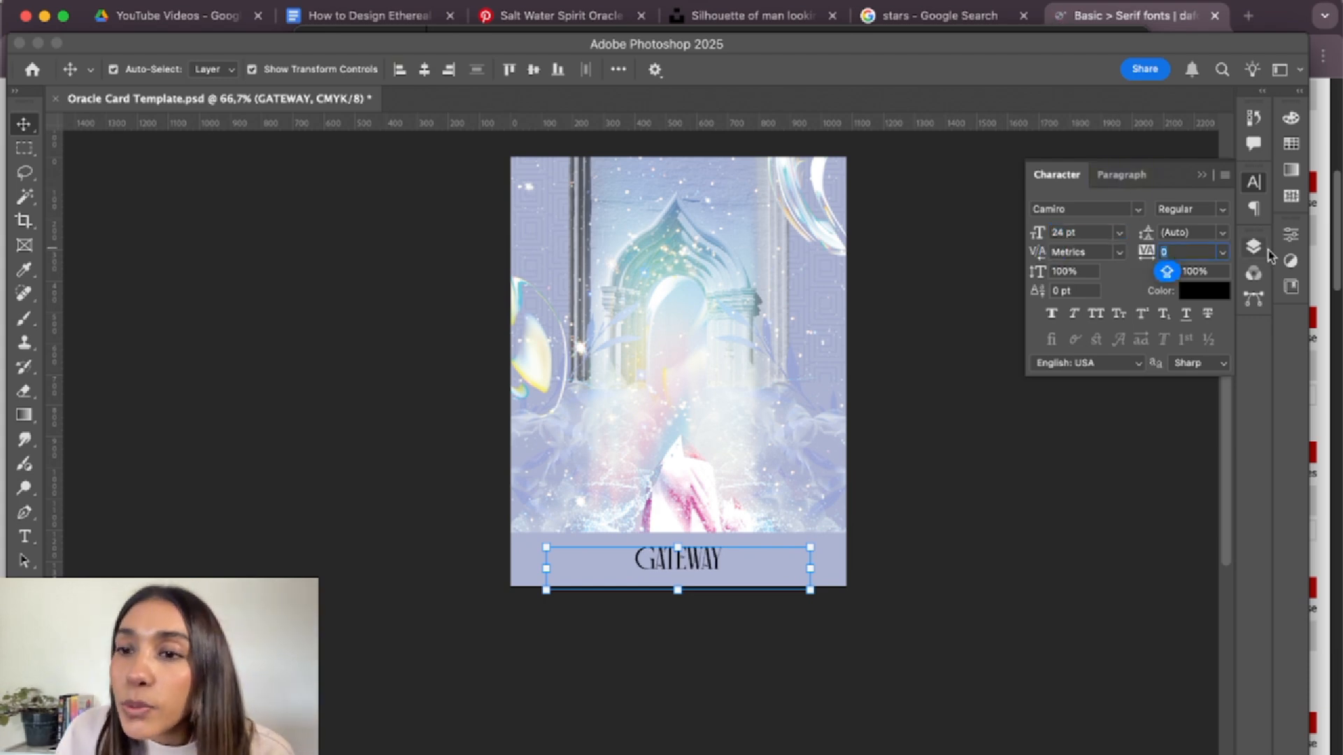
click(1221, 255)
click(1193, 454)
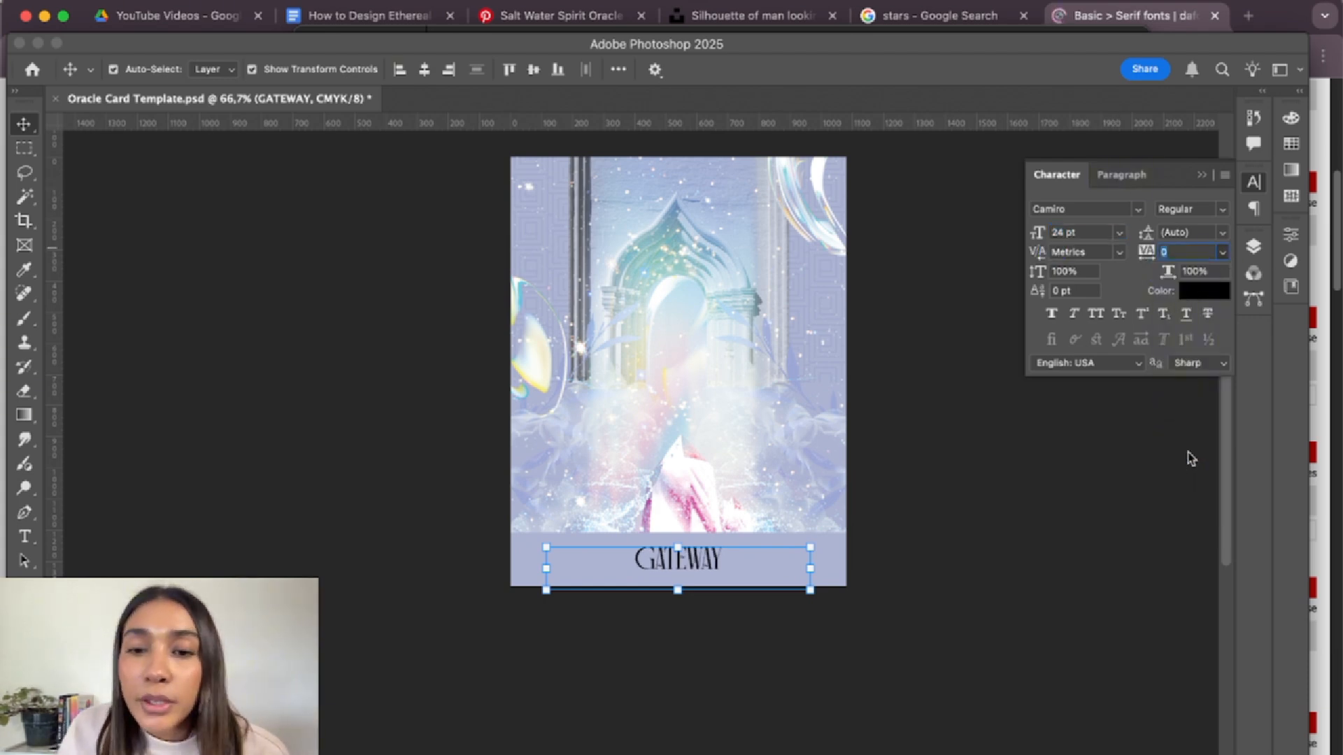
click(1221, 255)
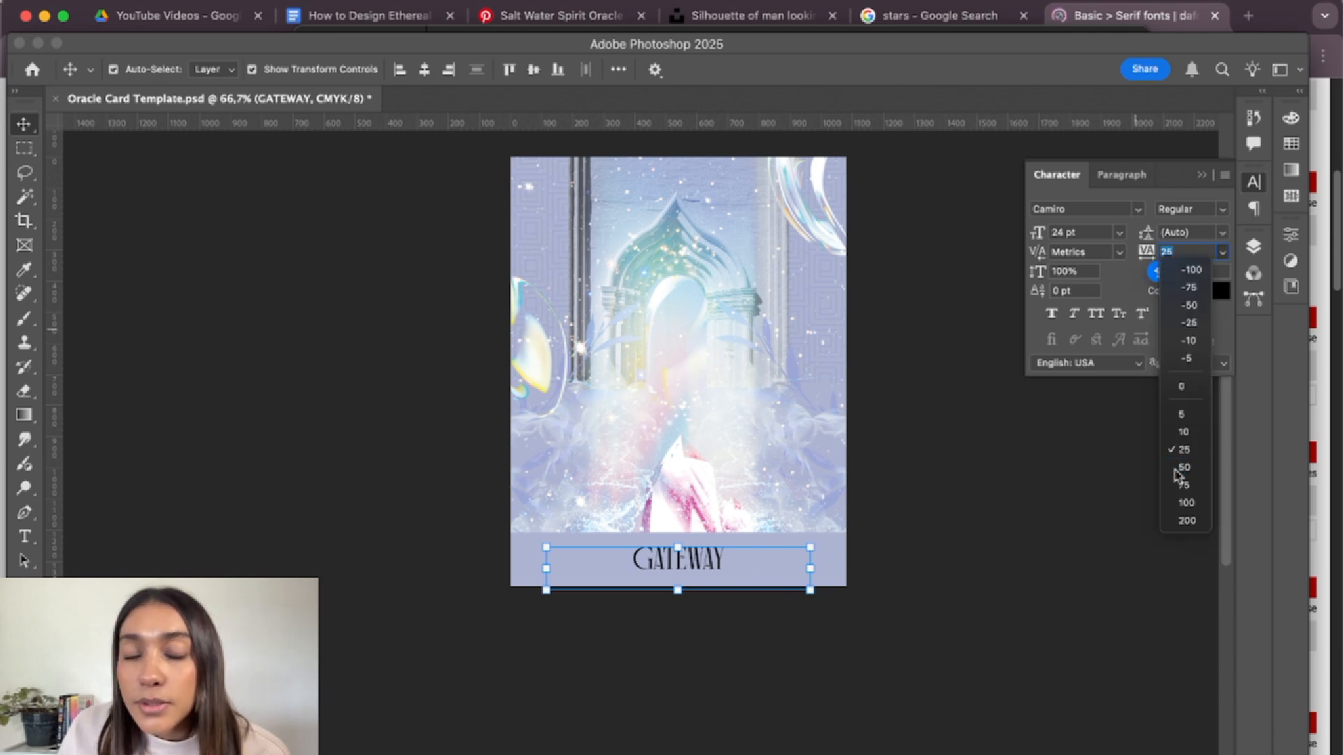
click(1181, 467)
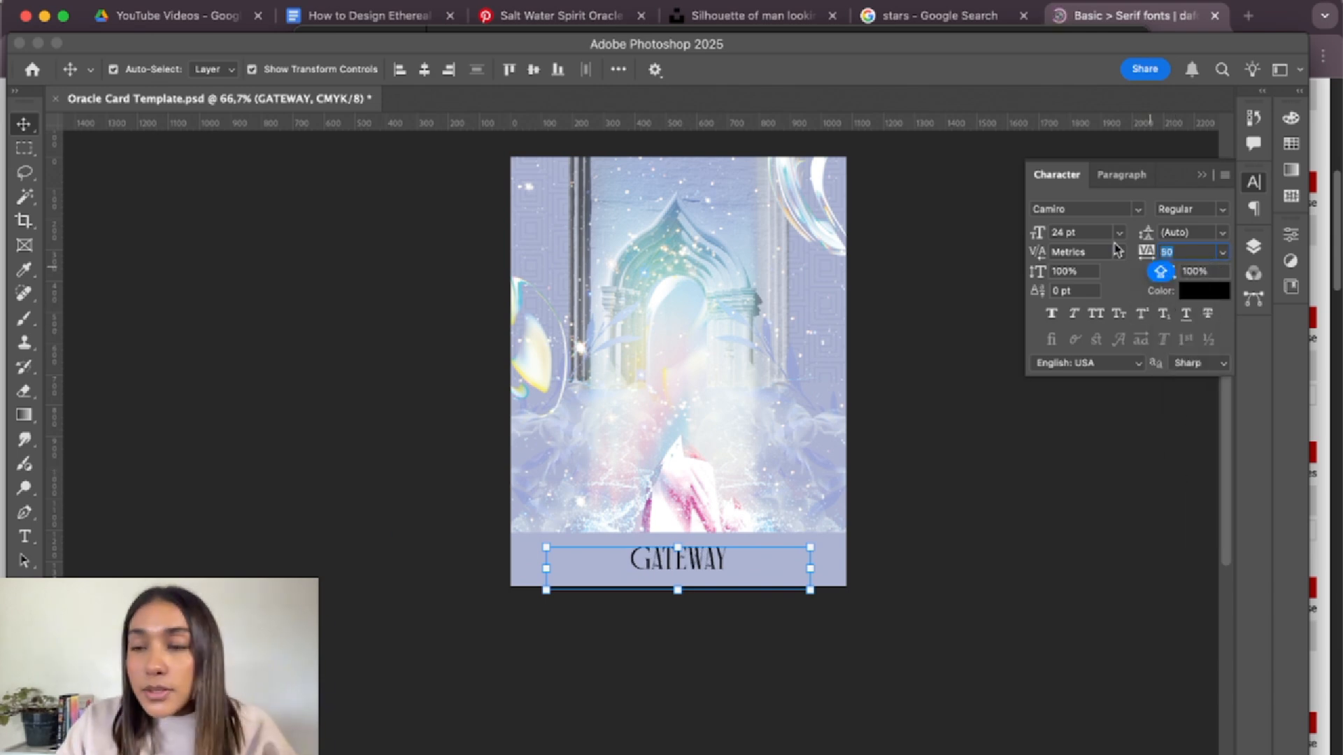
text(250)
key(Return)
key(Down)
key(Down)
key(Down)
key(Down)
key(Down)
key(Down)
key(Down)
key(Down)
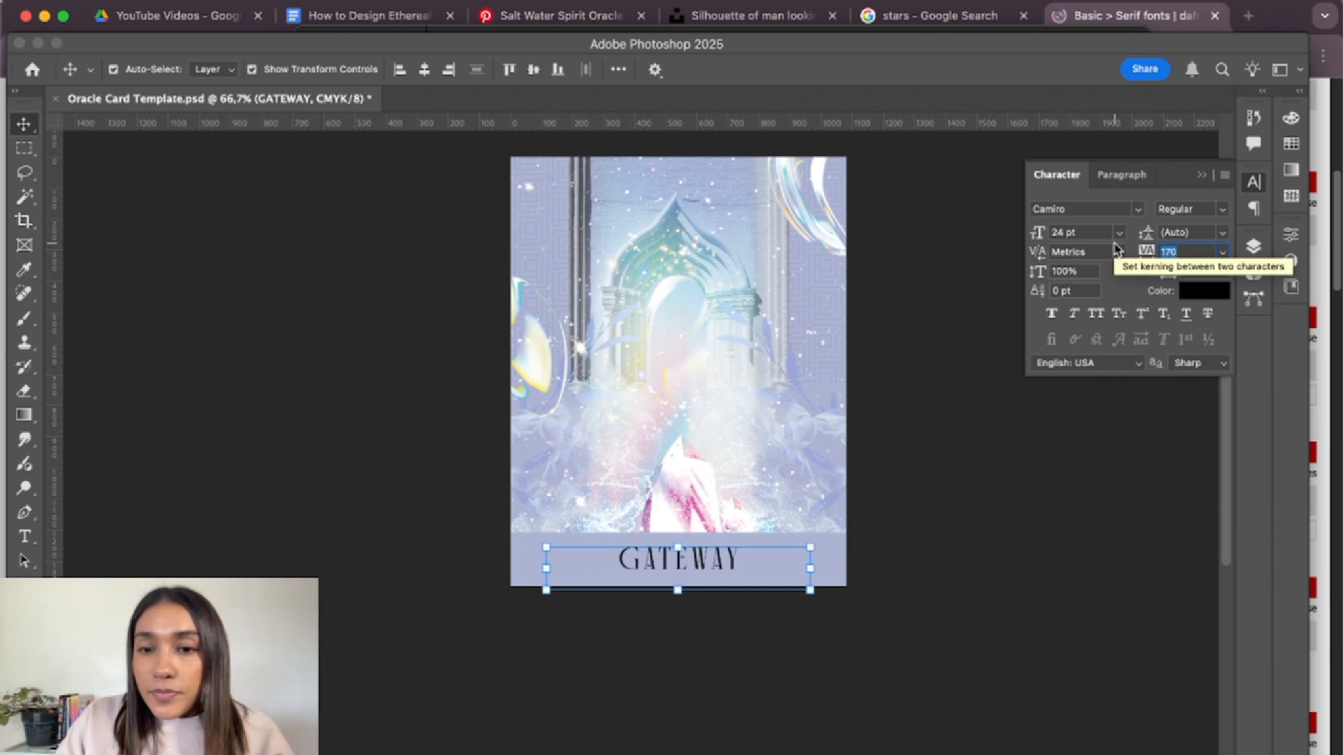
- Change the GATEWAY text's colour to white and deselect the layer
click(1220, 290)
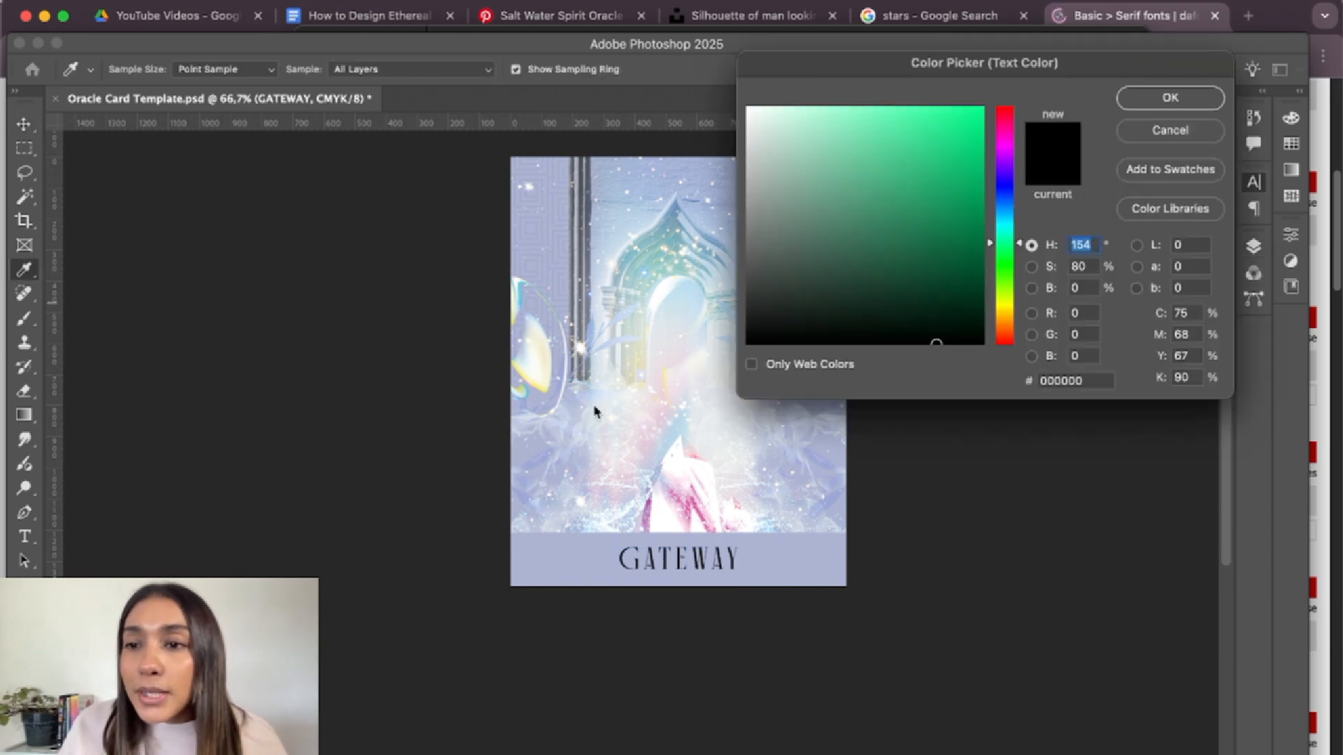
click(748, 108)
click(1174, 104)
click(231, 187)
click(728, 579)
click(931, 565)
click(1254, 182)
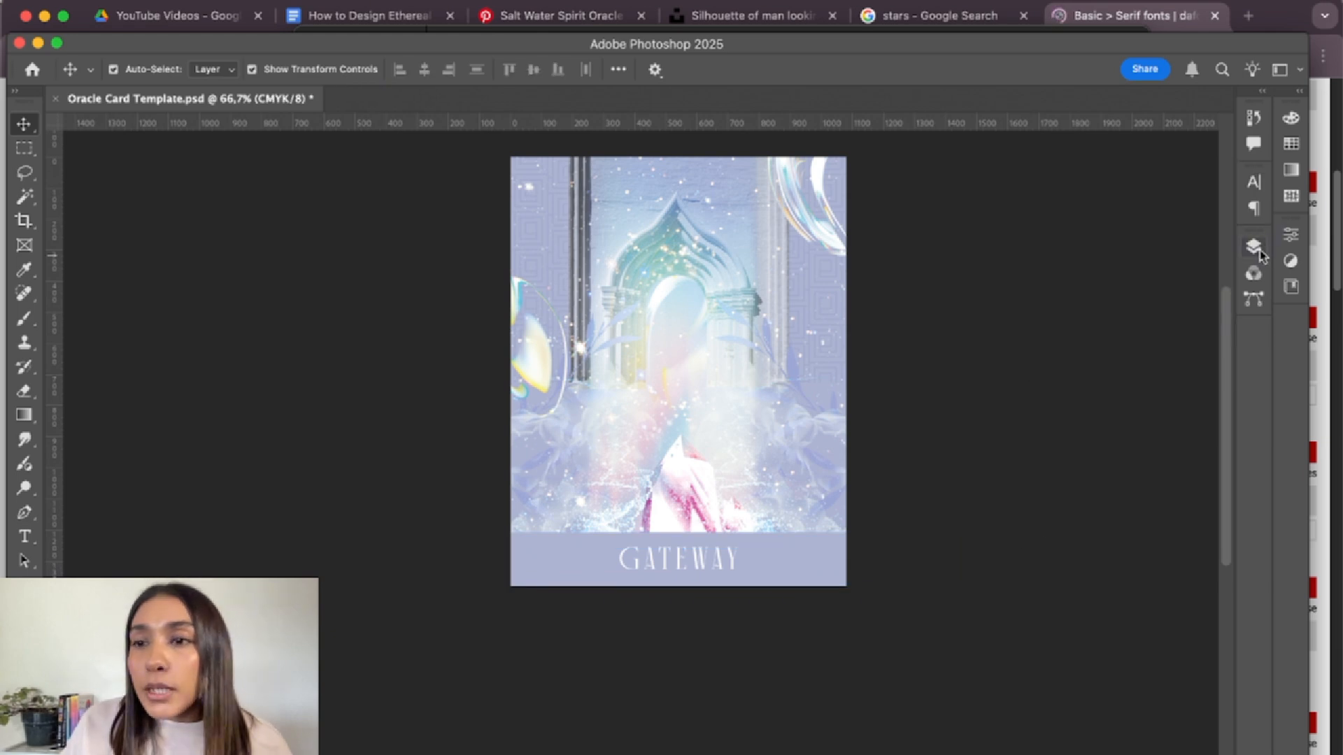
- Open the layer style settings of the GATEWAY text and add a Bevel & Emboss effect
click(1253, 245)
click(1181, 381)
double_click(1187, 392)
drag(467, 125, 299, 29)
drag(70, 41, 1103, 66)
click(998, 171)
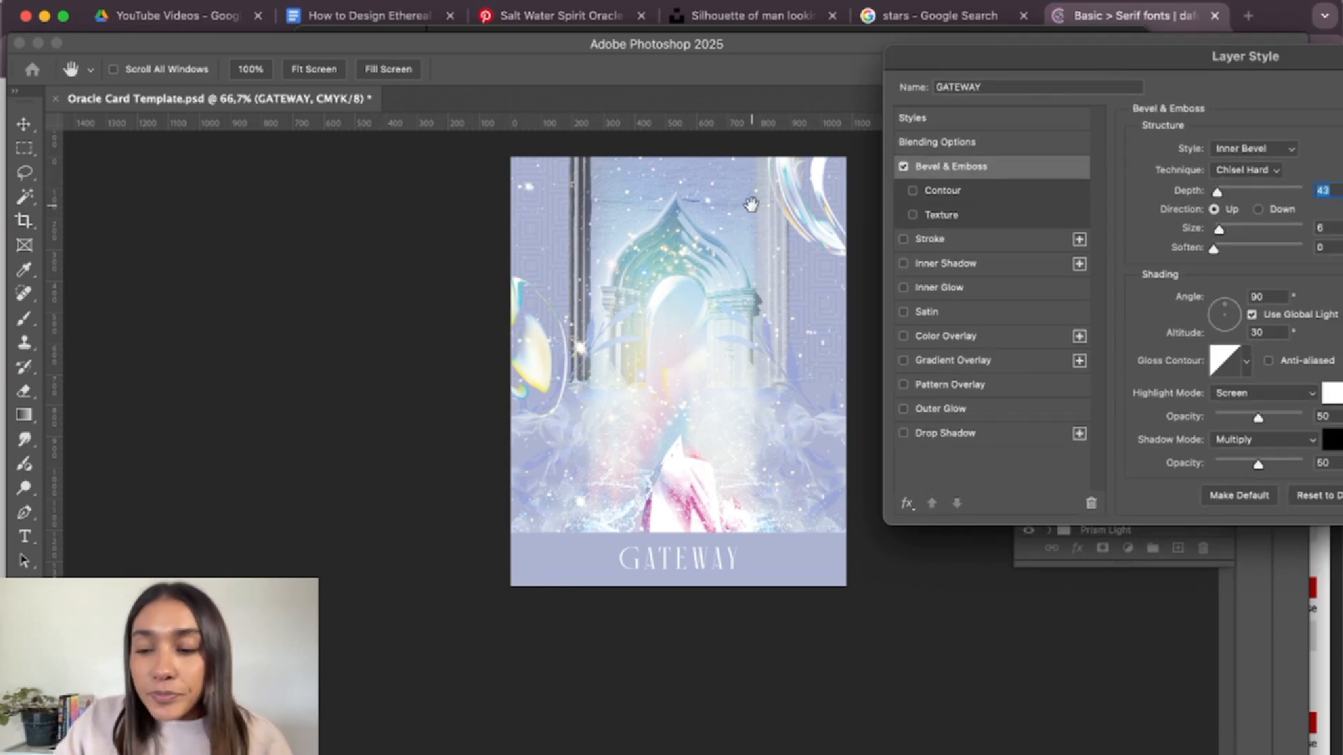
- Set the size of the GATEWAY text's Bevel & Emboss to 8 px while viewing the title up close
super+click(752, 207)
drag(584, 395, 500, 435)
drag(764, 431, 669, 414)
drag(566, 452, 727, 539)
drag(459, 357, 113, 242)
drag(1158, 54, 976, 51)
click(1063, 164)
click(1060, 165)
click(1136, 222)
key(Up)
key(Up)
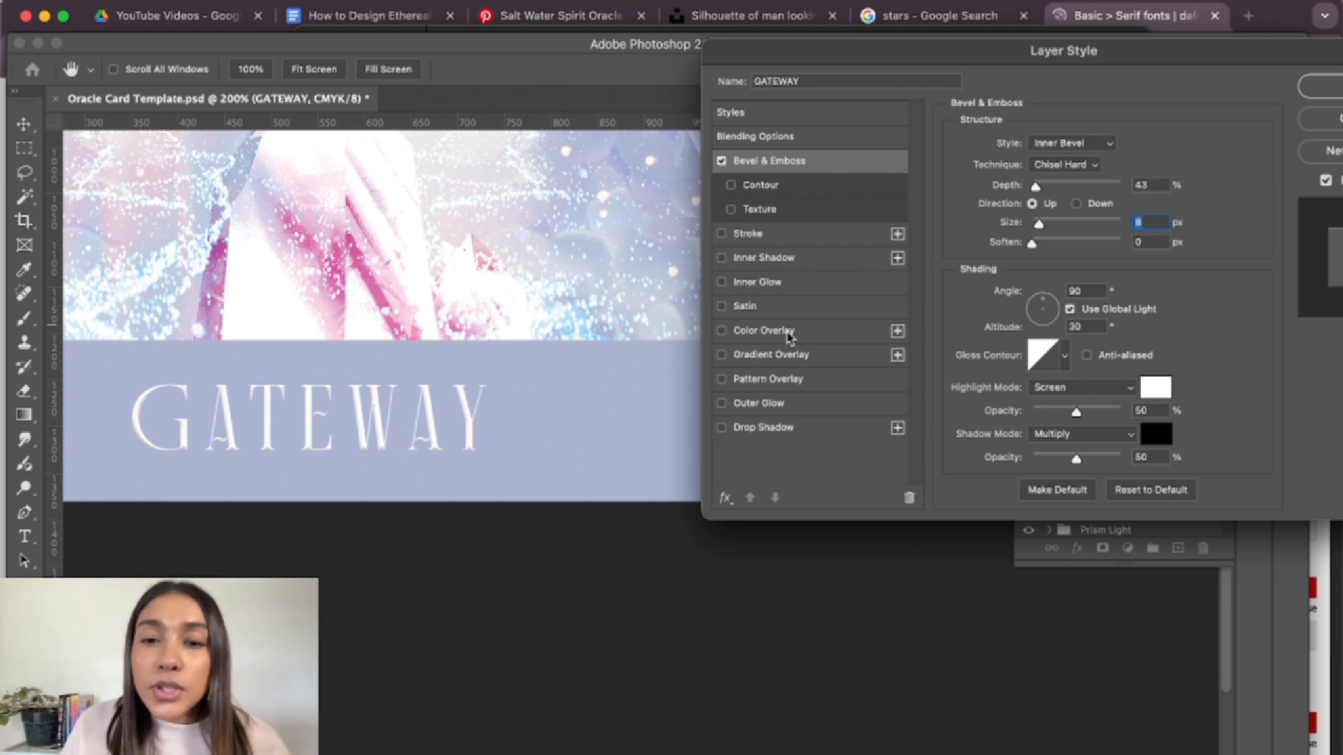
- Add a Drop Shadow to the GATEWAY text with 11% opacity, 11 px distance, 15% spread and 7 px size, and apply the layer style
click(722, 428)
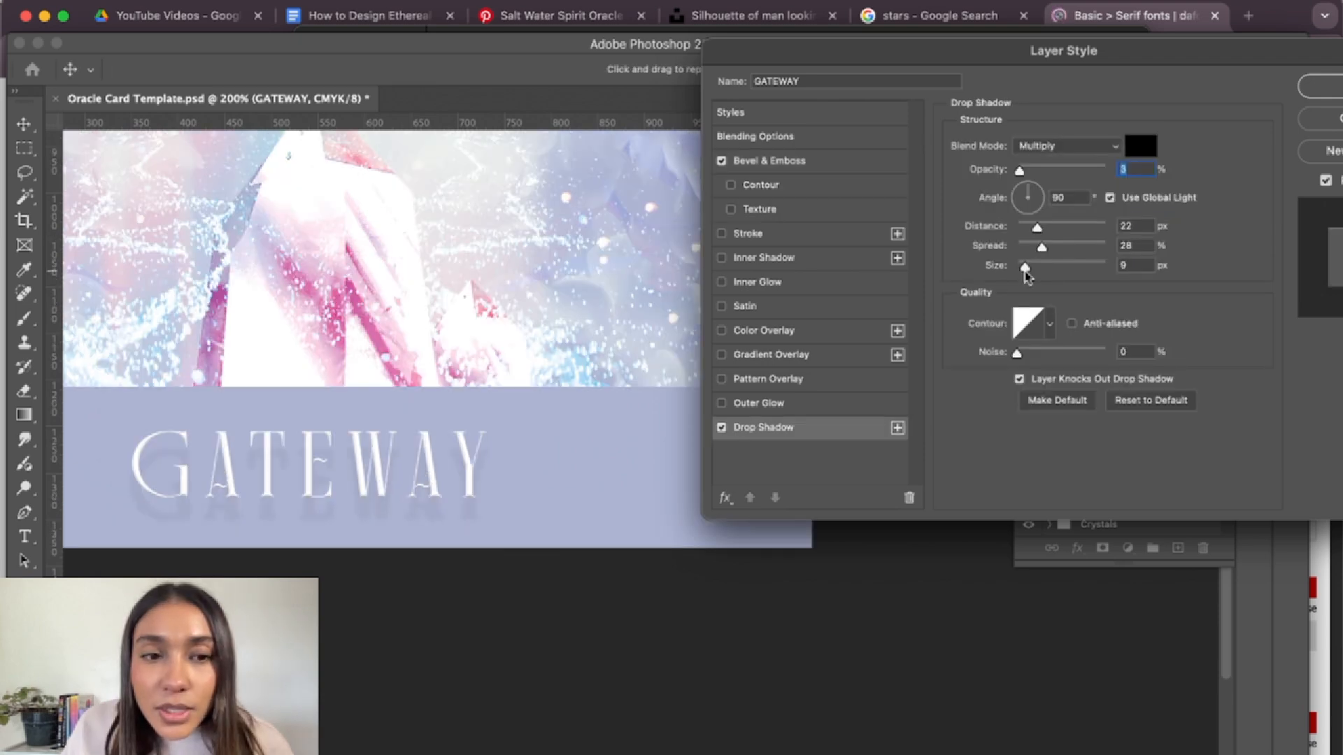
click(1025, 270)
drag(1043, 252, 1027, 253)
drag(1020, 171, 1030, 176)
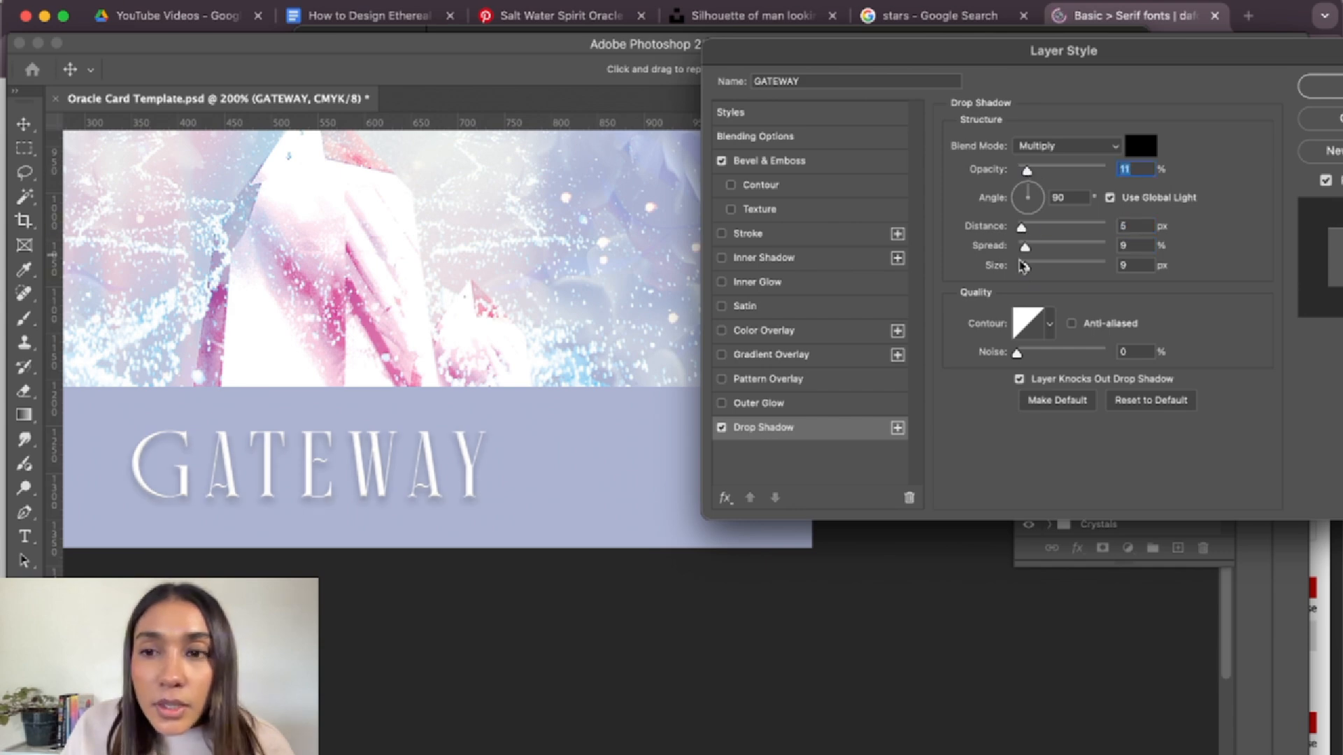
drag(1027, 270, 1023, 267)
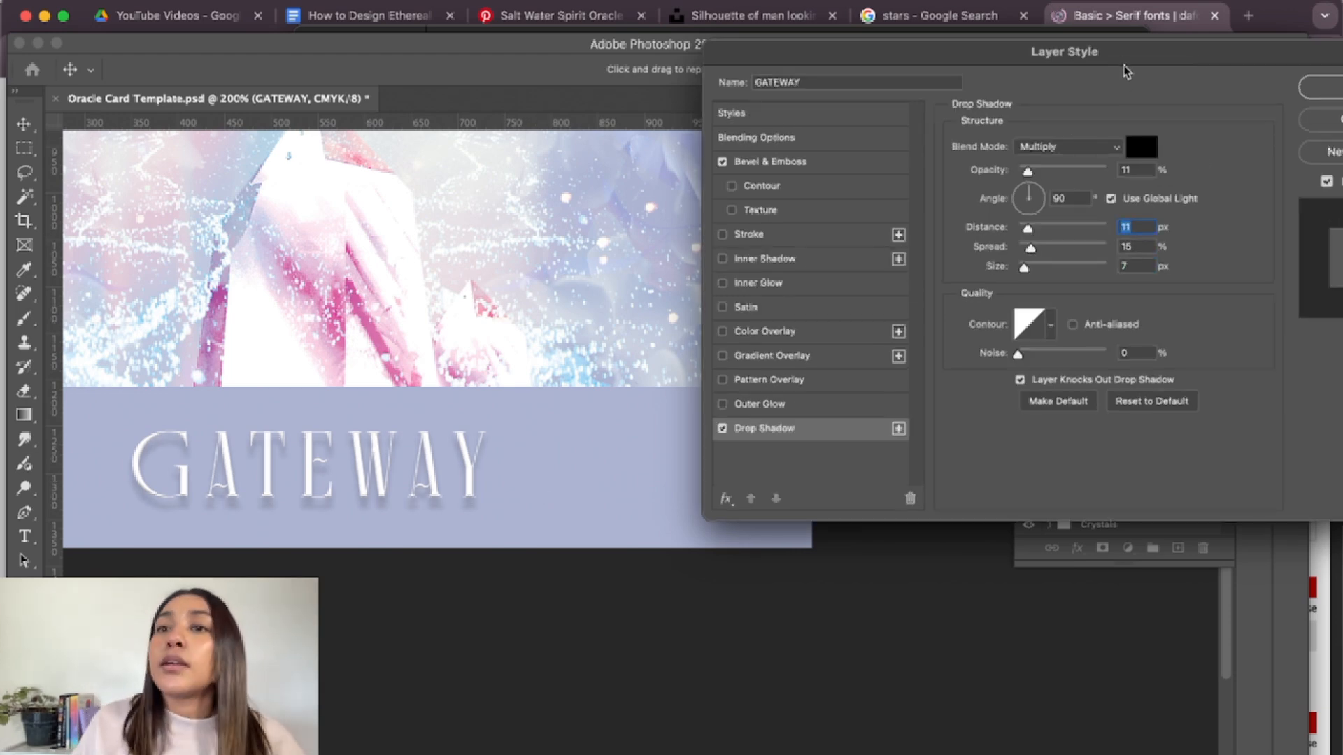
drag(1127, 62, 726, 148)
click(956, 172)
- Collapse the FONT group, deselect all layers and view the whole card
click(1091, 348)
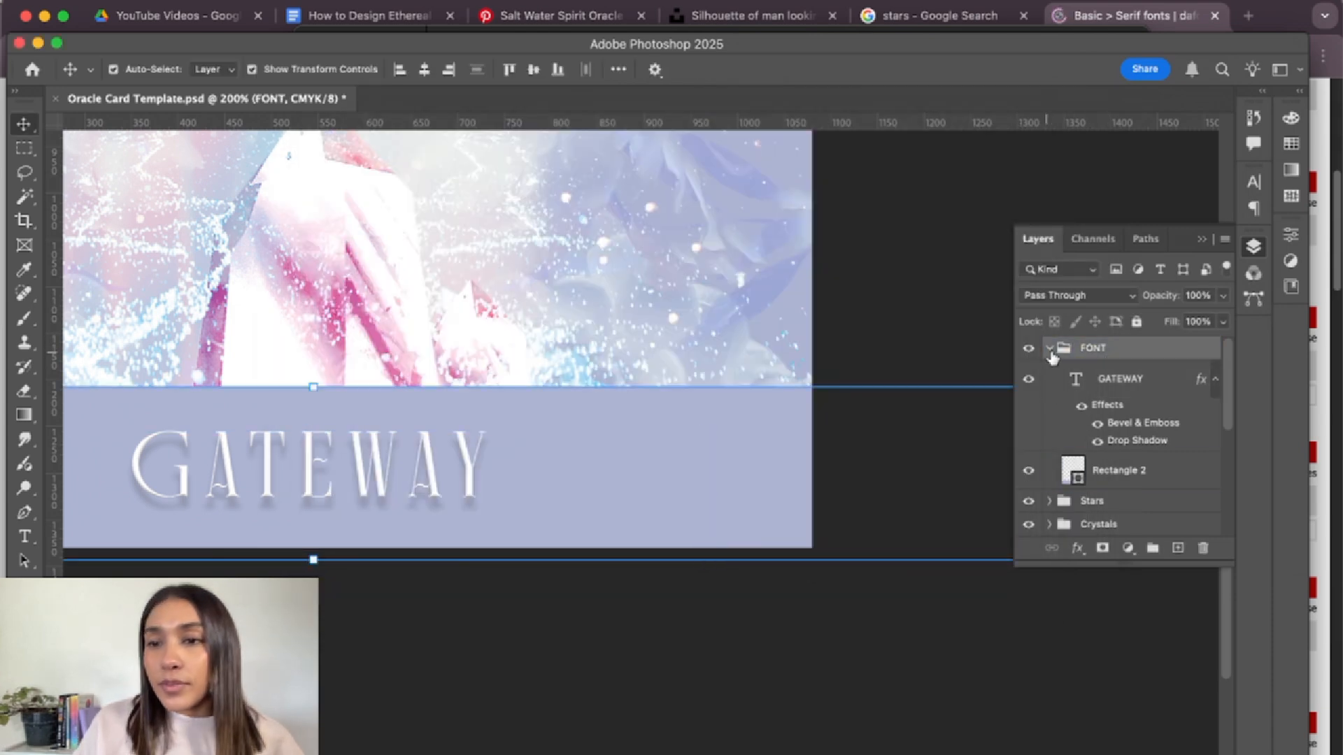
click(1049, 347)
click(914, 625)
key(super+minus)
key(super+minus)
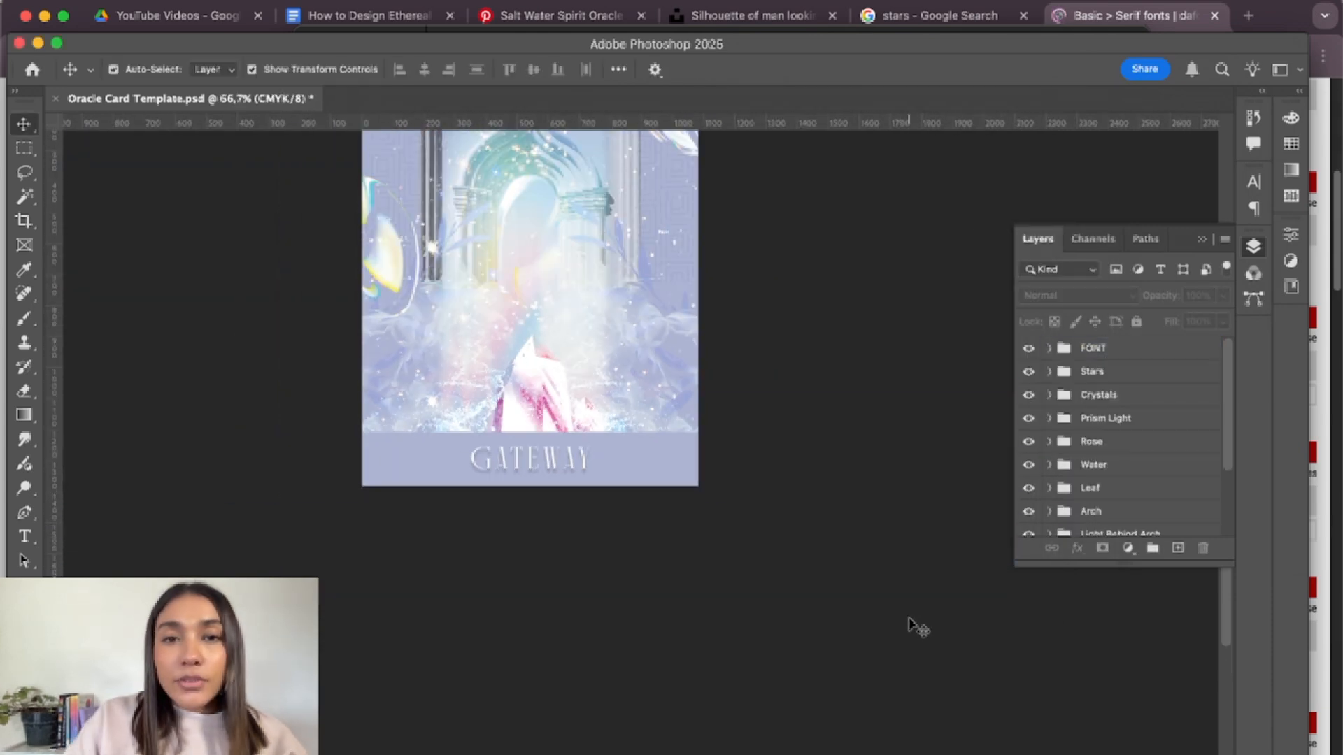
scroll(861, 384, up, 3)
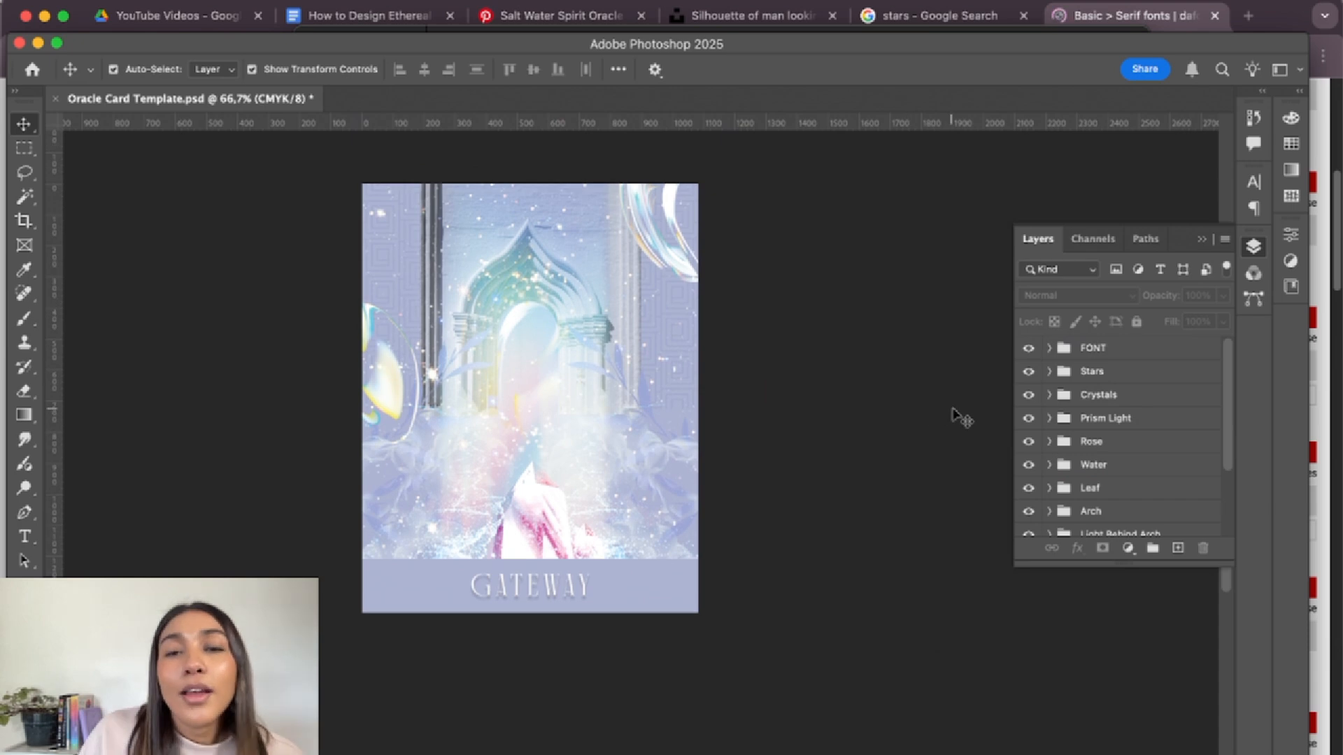